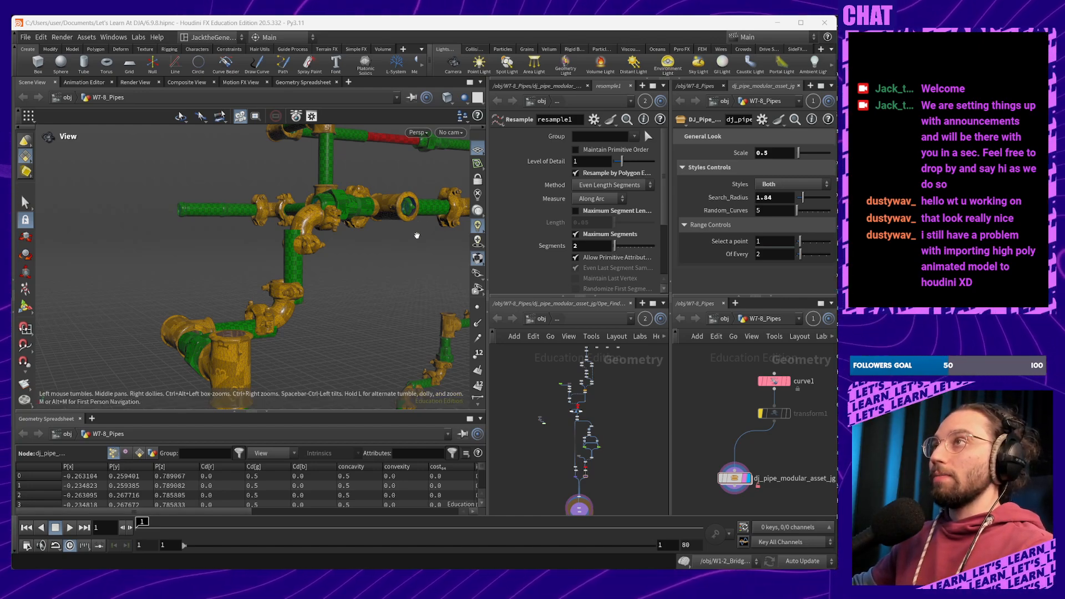
Inspect the generated pipes and enter the dj_pipe_modular_asset_jg node to examine its network down to copytopoints1
left_click_drag(284, 317, 227, 263)
middle_click_drag(227, 262, 307, 255)
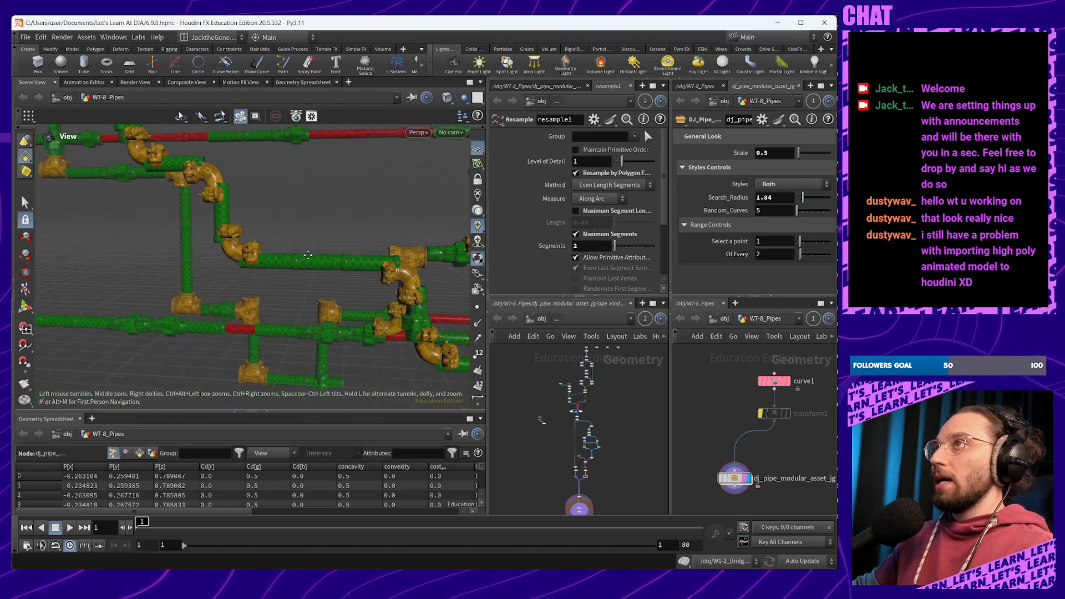
middle_click_drag(252, 274, 295, 298)
right_click_drag(298, 308, 326, 226)
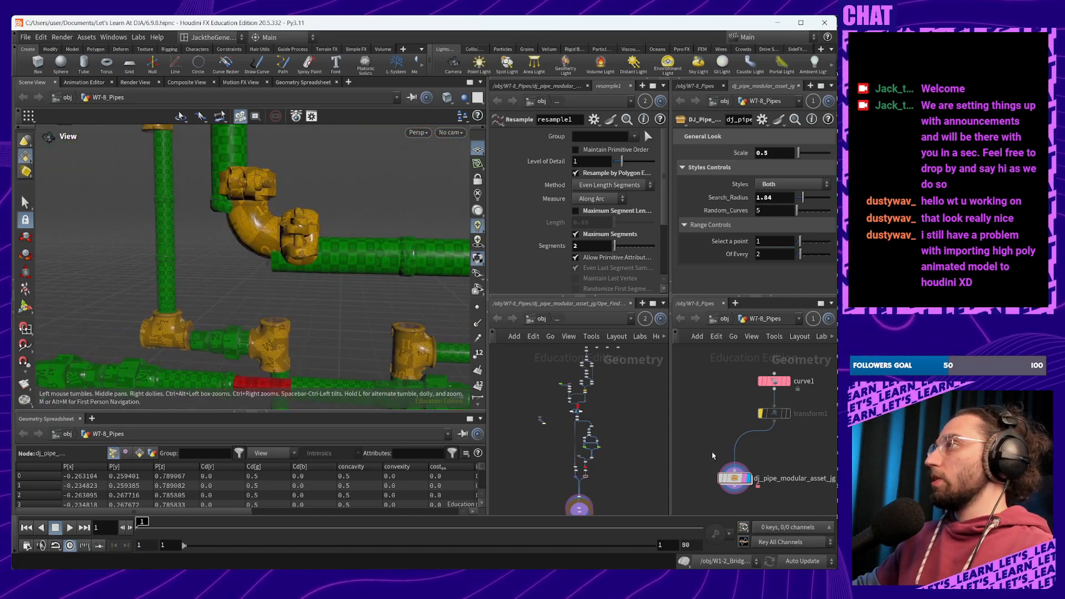
middle_click_drag(811, 451, 752, 446)
double_click(713, 464)
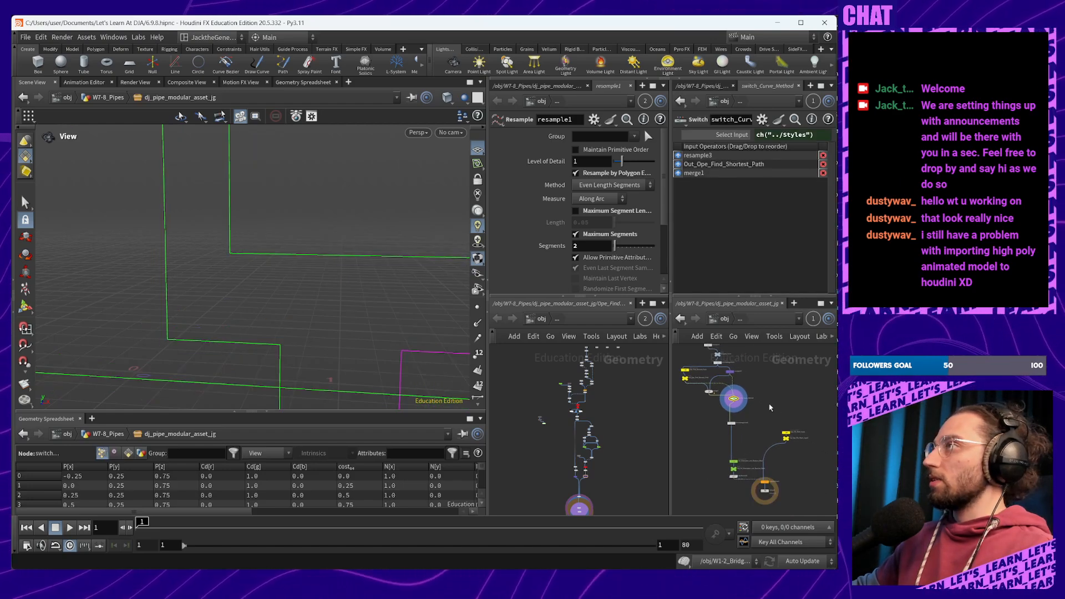
middle_click_drag(770, 407, 741, 403)
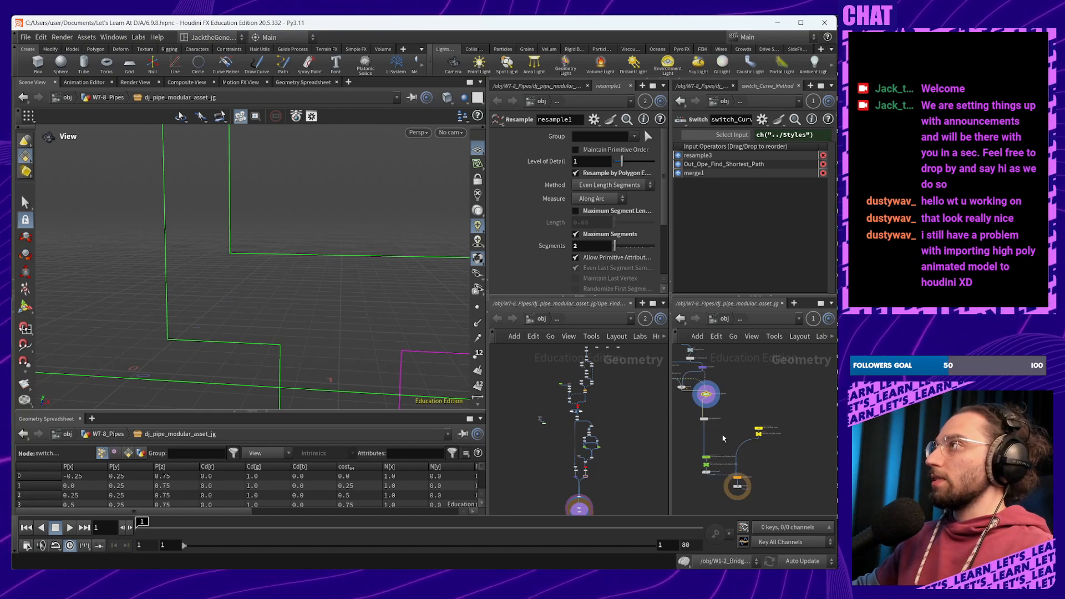
scroll(721, 452, "up", 3)
scroll(754, 437, "up", 4)
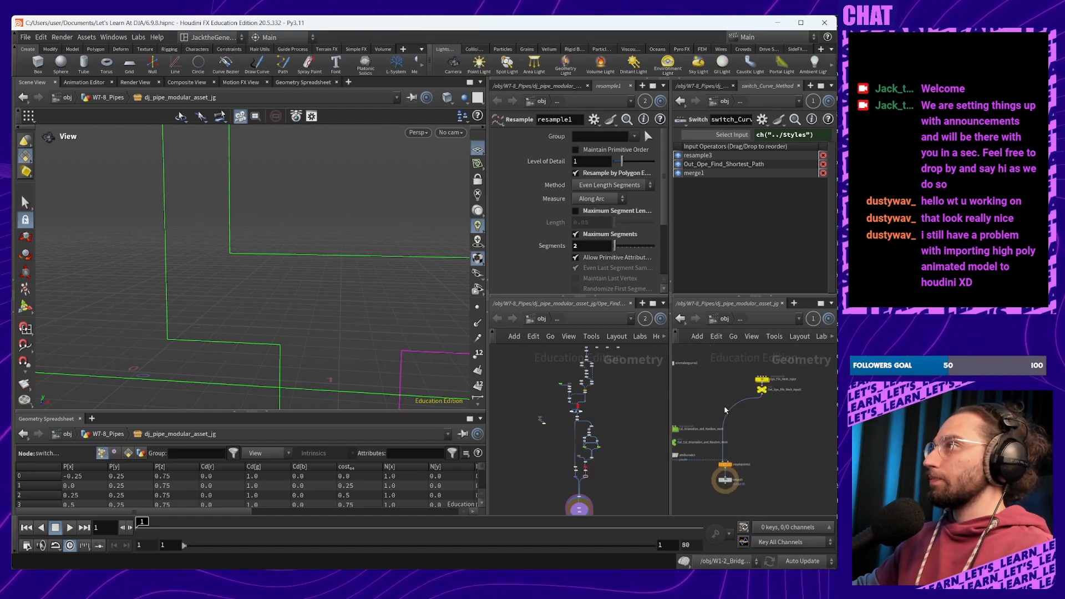
middle_click_drag(751, 457, 778, 462)
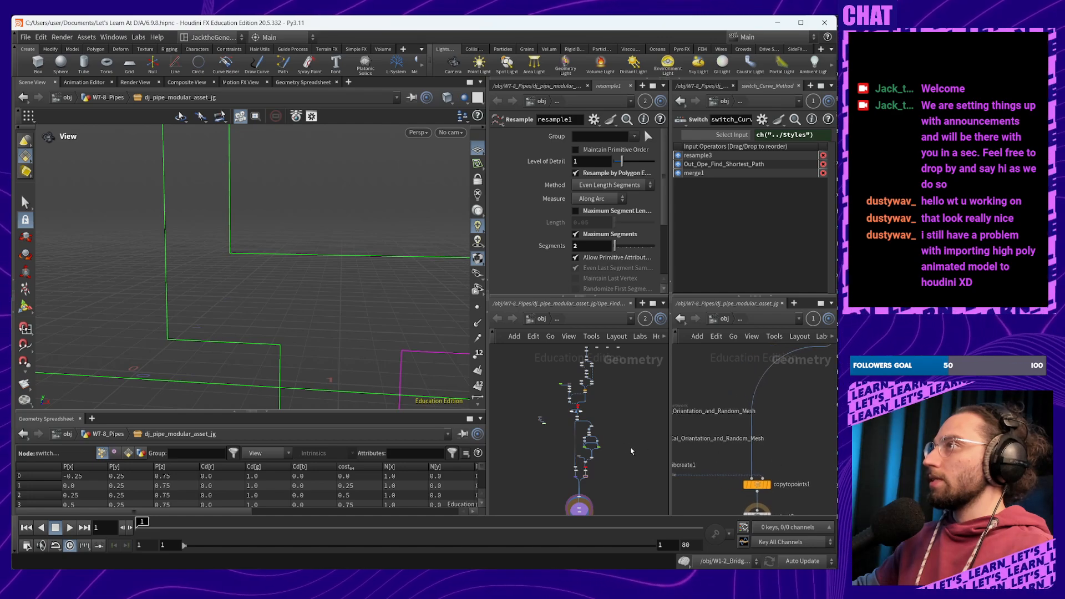
Widen the network panes slightly and trace the shortest-path node network from its output up to its sub-network inputs
middle_click_drag(632, 454, 537, 411)
left_click_drag(488, 303, 481, 304)
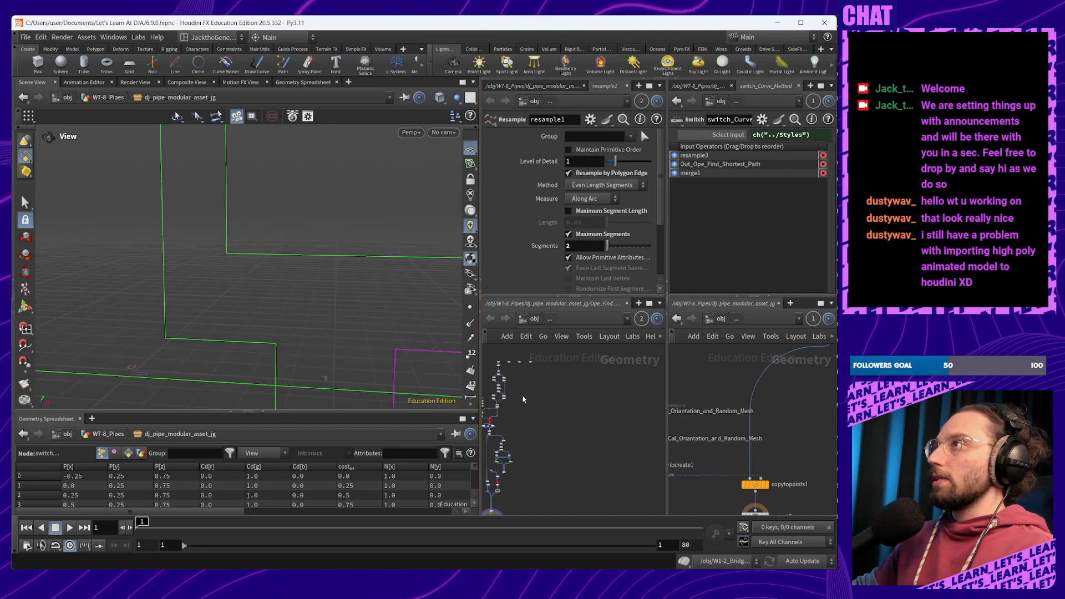
middle_click_drag(522, 399, 582, 406)
scroll(561, 430, "up", 6)
middle_click_drag(548, 441, 588, 473)
middle_click_drag(599, 426, 595, 478)
scroll(591, 461, "up", 2)
middle_click_drag(621, 412, 632, 488)
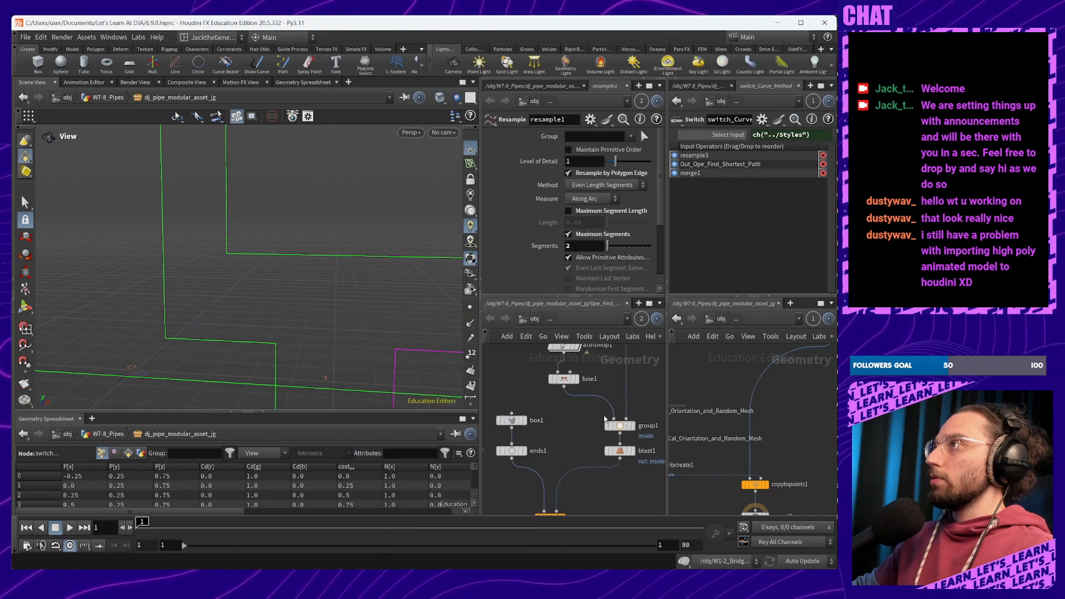
middle_click_drag(568, 408, 546, 475)
middle_click_drag(598, 413, 595, 483)
middle_click_drag(593, 405, 579, 432)
middle_click_drag(573, 389, 598, 480)
middle_click_drag(608, 387, 589, 433)
Switch to the Ope_Find_Shortest_Path level and review its nodes from the inputs down to the output
left_click(550, 320)
left_click(591, 349)
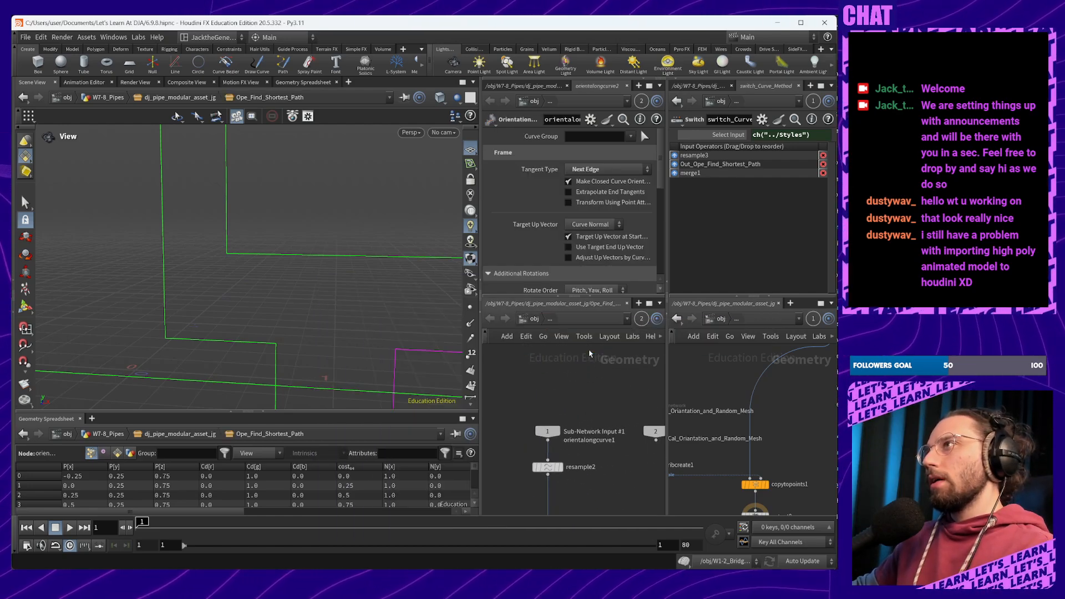
middle_click_drag(610, 387, 562, 351)
scroll(571, 366, "down", 6)
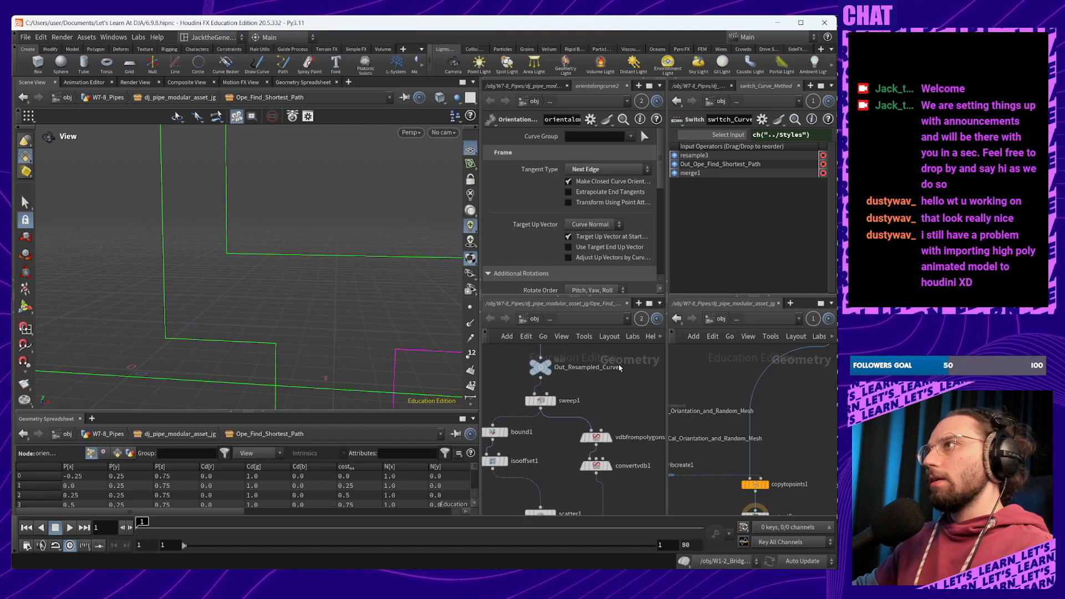
middle_click_drag(524, 478, 601, 350)
middle_click_drag(600, 407, 597, 367)
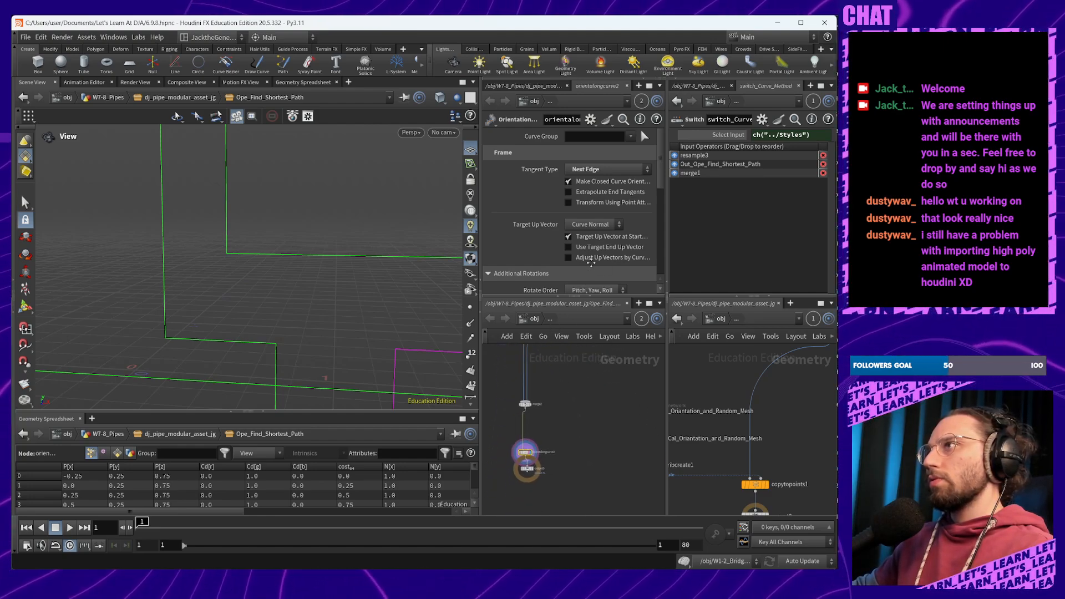
Return to the dj_pipe_modular_asset_jg level and enter the Ope_File_Mesh_Input subnetwork
left_click(551, 320)
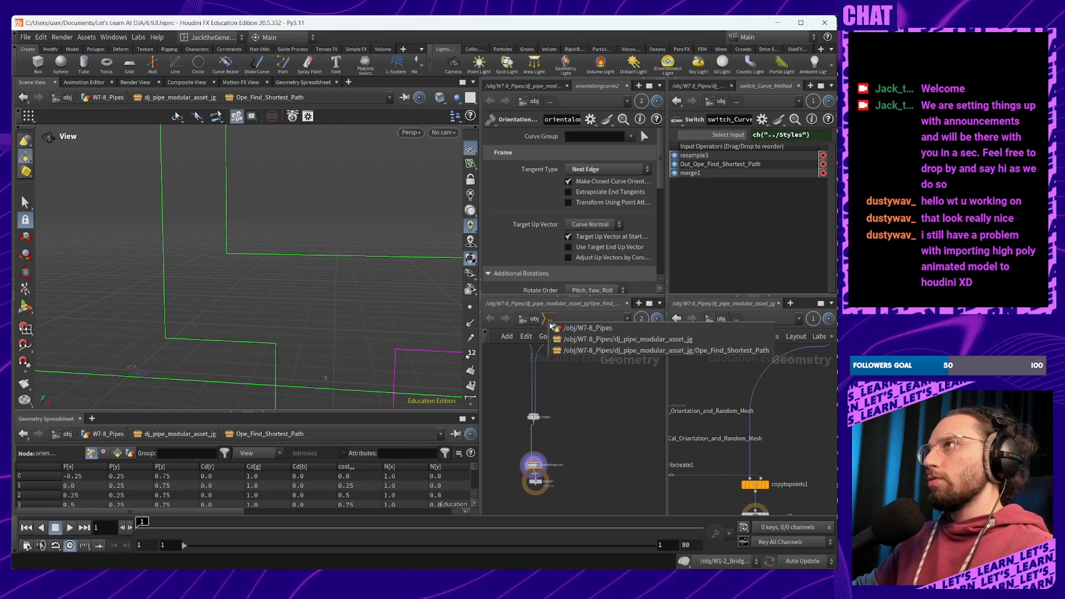
left_click(602, 339)
middle_click_drag(628, 453, 565, 387)
scroll(565, 386, "up", 8)
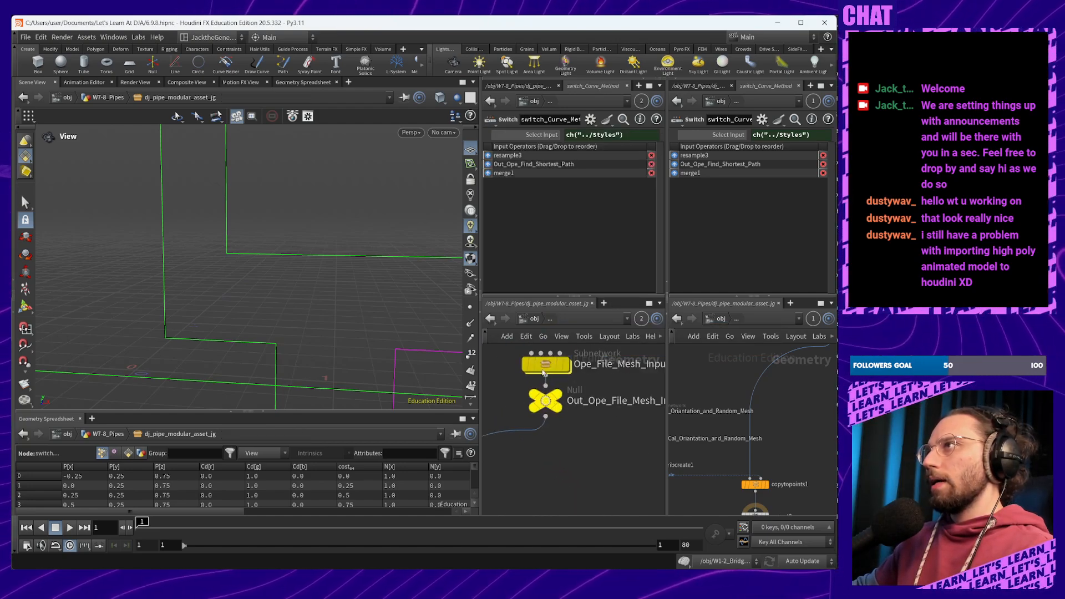
double_click(549, 366)
Examine the pipe mesh and the Bend1 branch, and select transform_orientation to show its parameters
left_click_drag(333, 324, 278, 350, "alt")
middle_click_drag(278, 350, 383, 280, "alt")
middle_click_drag(506, 454, 582, 436)
scroll(566, 413, "up", 8)
middle_click_drag(658, 505, 612, 432)
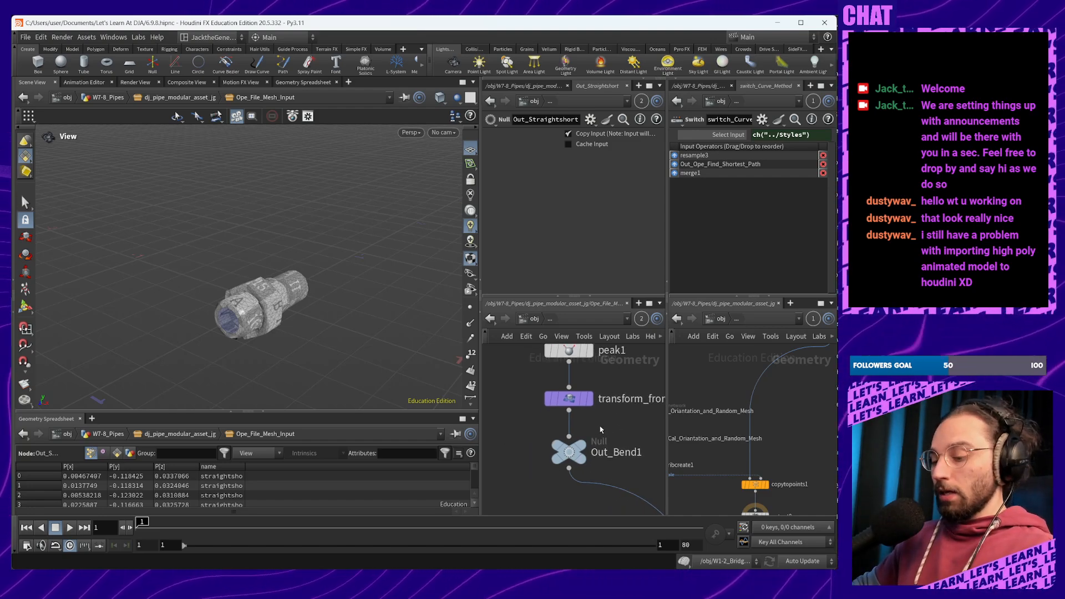
middle_click_drag(597, 426, 594, 499)
middle_click_drag(630, 375, 579, 510)
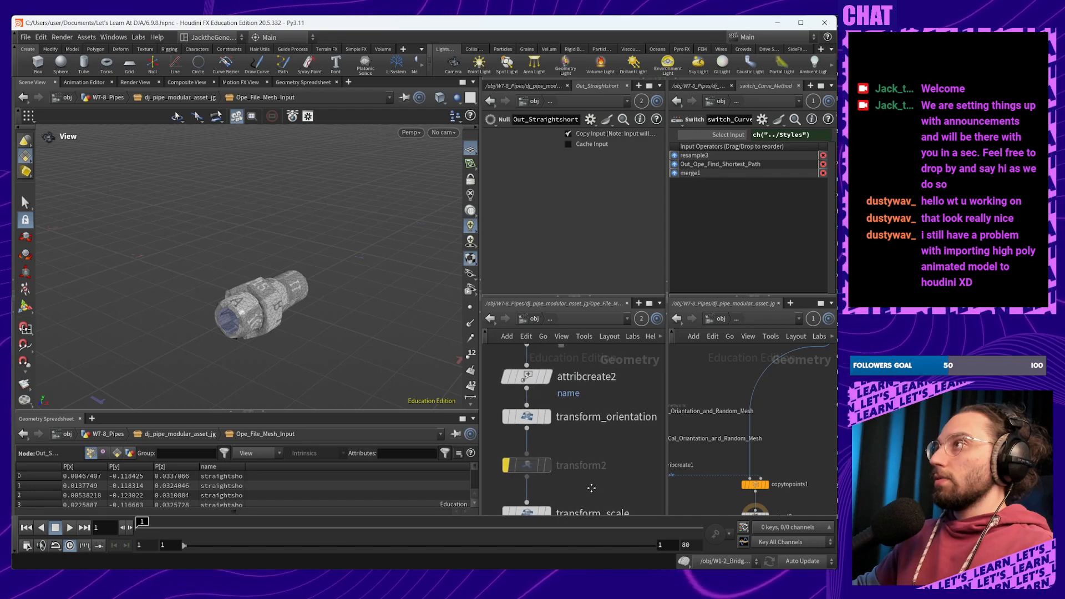
left_click(524, 415)
middle_click_drag(768, 448, 771, 393)
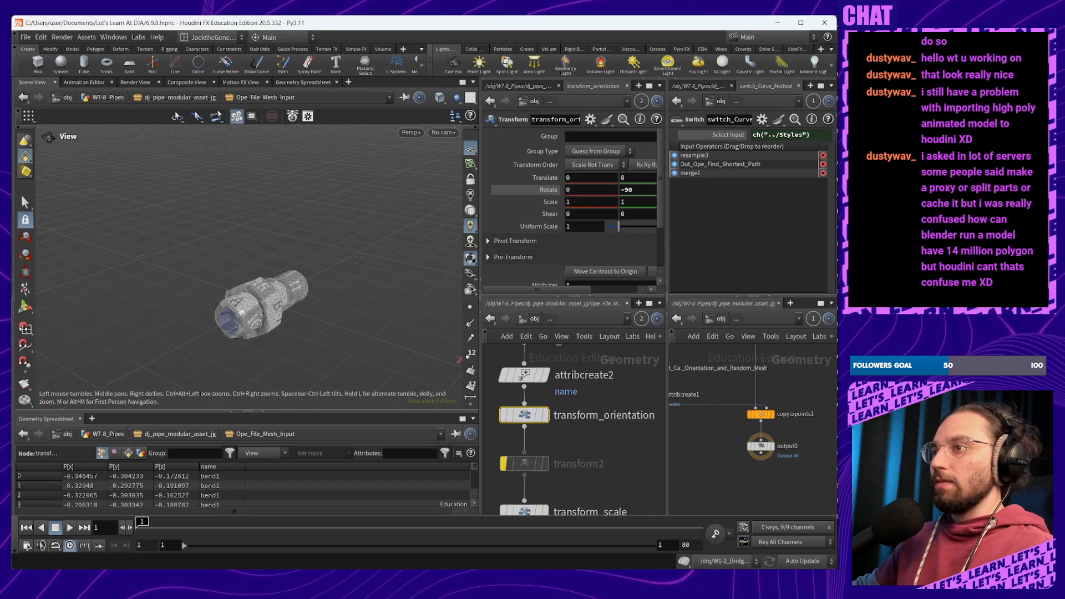
View the geometry information of transform_from_centroid1 above Out_Bend1
middle_click_drag(612, 458, 603, 478)
scroll(596, 411, "down", 2)
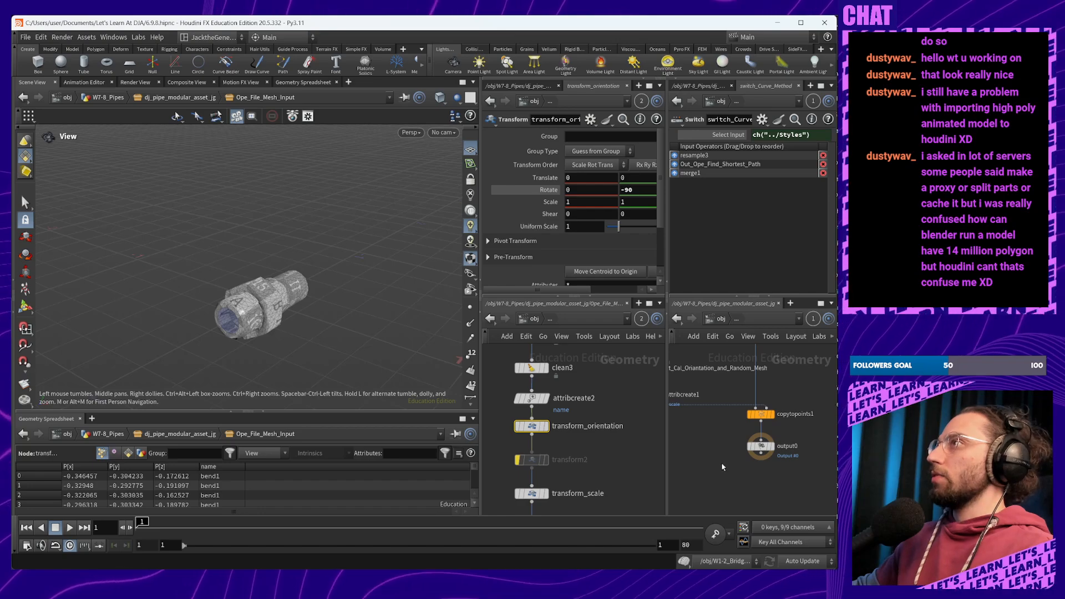
middle_click_drag(587, 467, 635, 349)
middle_click_drag(634, 471, 623, 440)
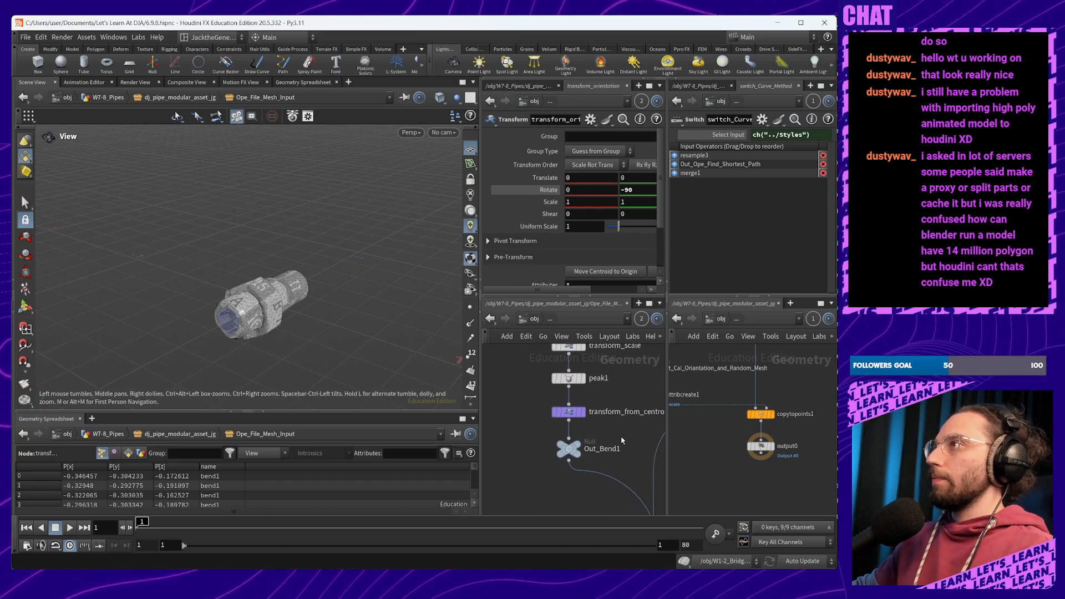
middle_click_drag(572, 417, 339, 312)
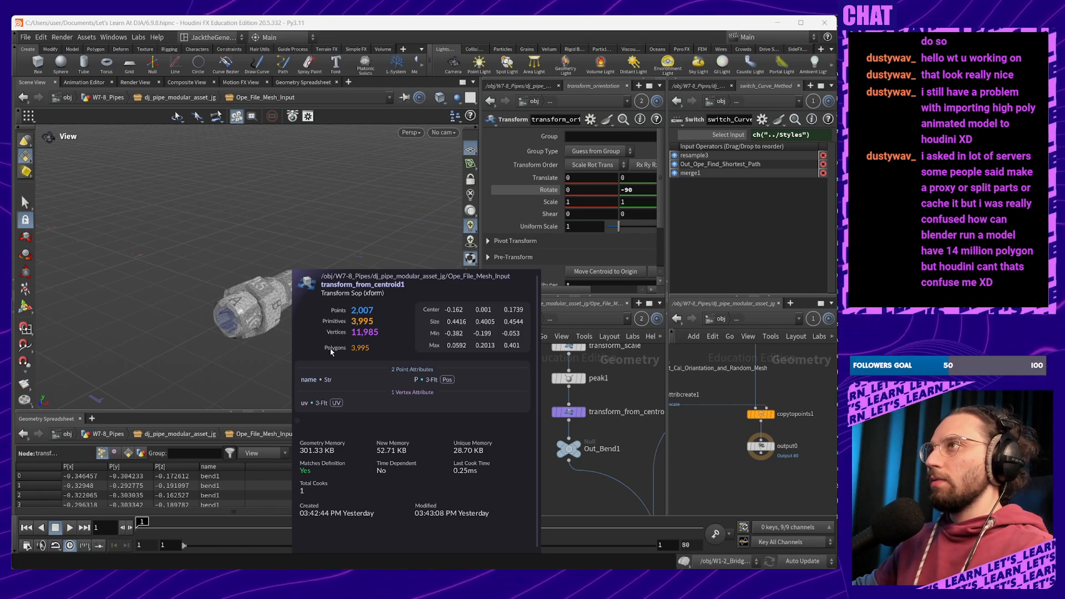
Lock the Bend1 file node at the head of its branch
scroll(515, 442, "down", 3)
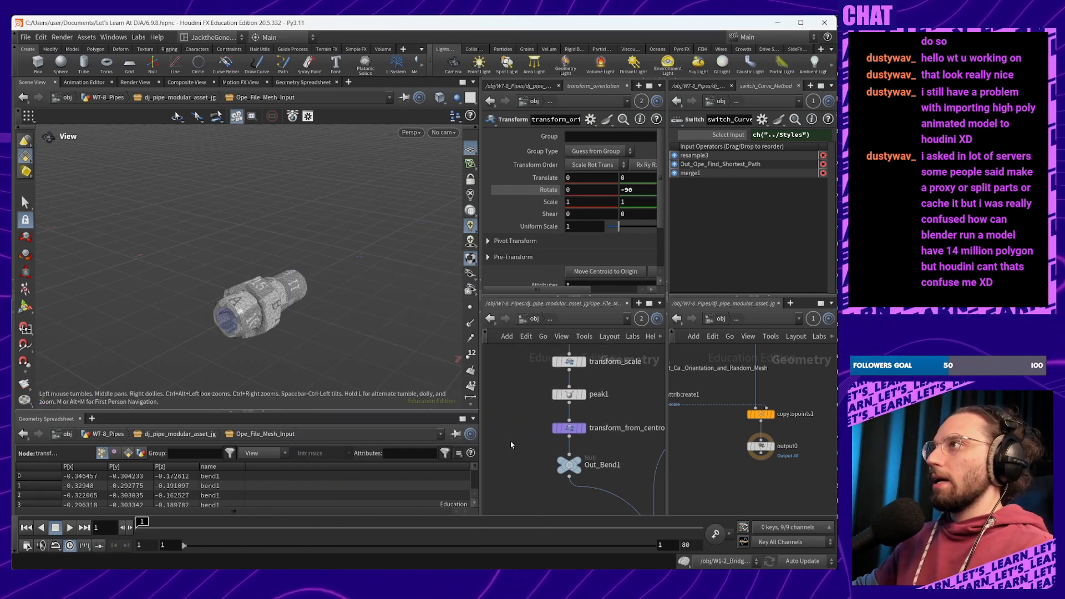
scroll(514, 442, "down", 3)
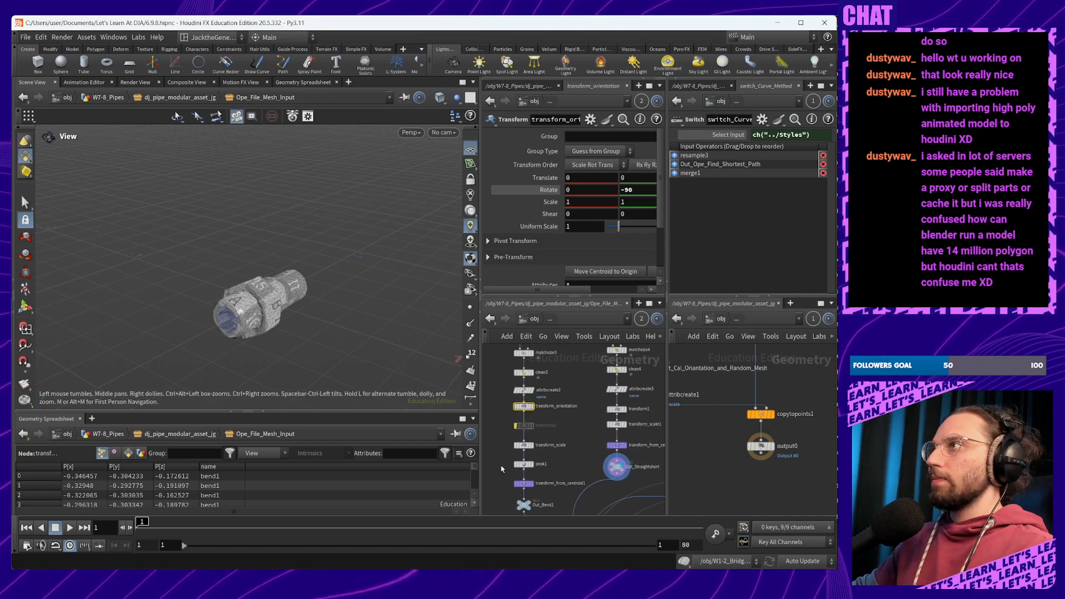
middle_click(514, 446)
middle_click_drag(501, 383, 507, 458)
scroll(502, 401, "up", 5)
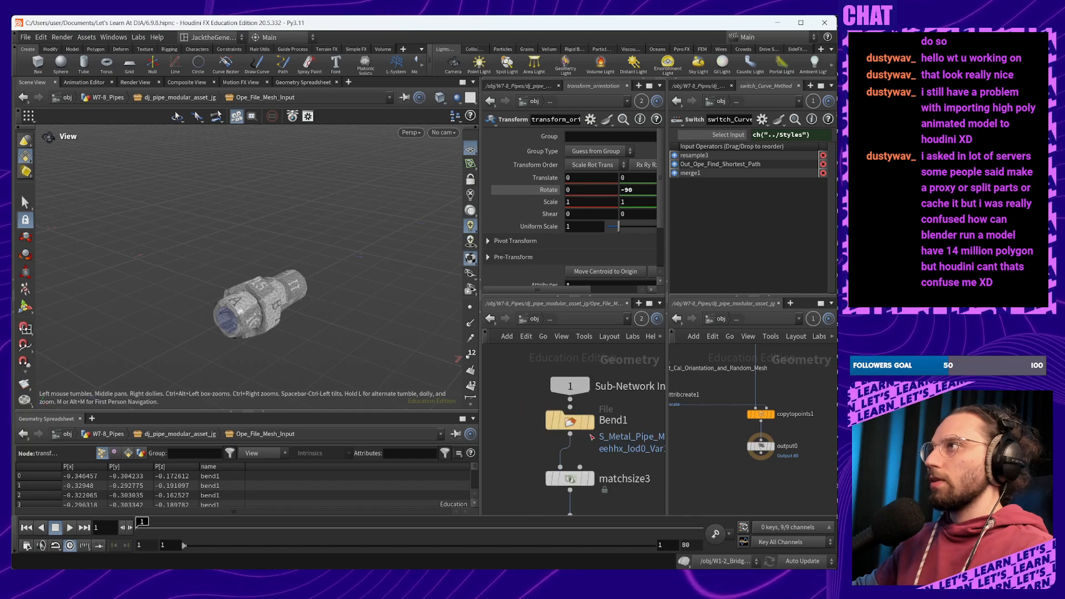
mouse_move(556, 426)
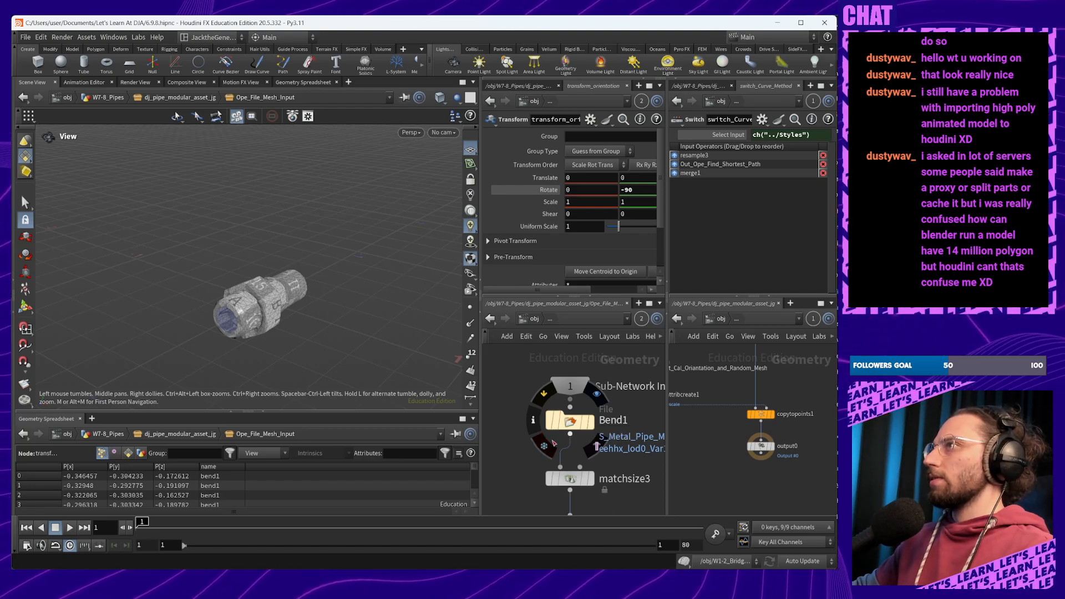
left_click(545, 447)
Lock the Straightshort and Straightlong file nodes
middle_click_drag(648, 445, 447, 441)
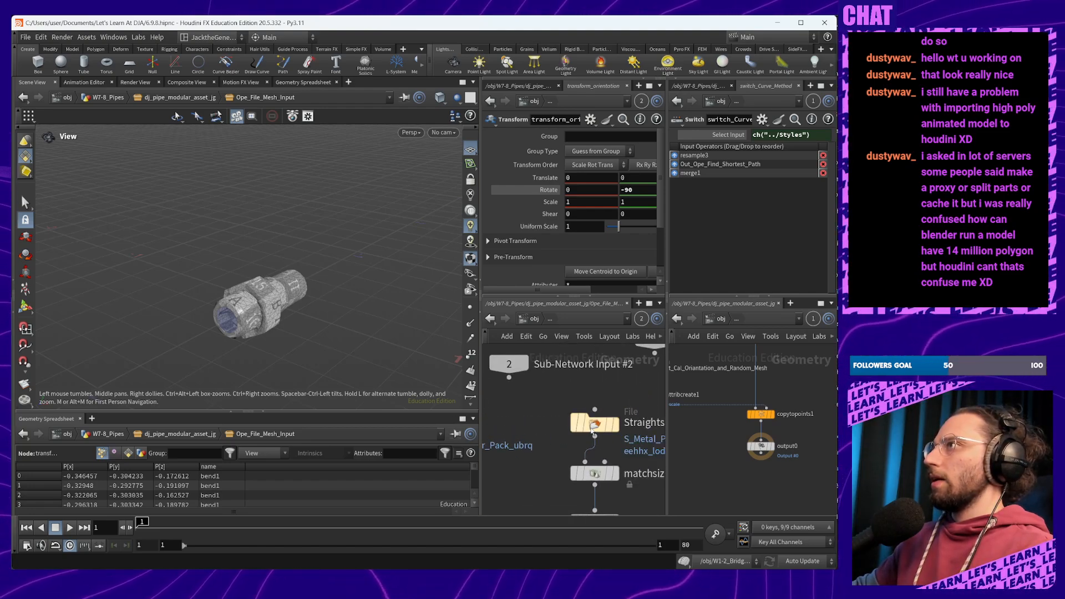
left_click(569, 448)
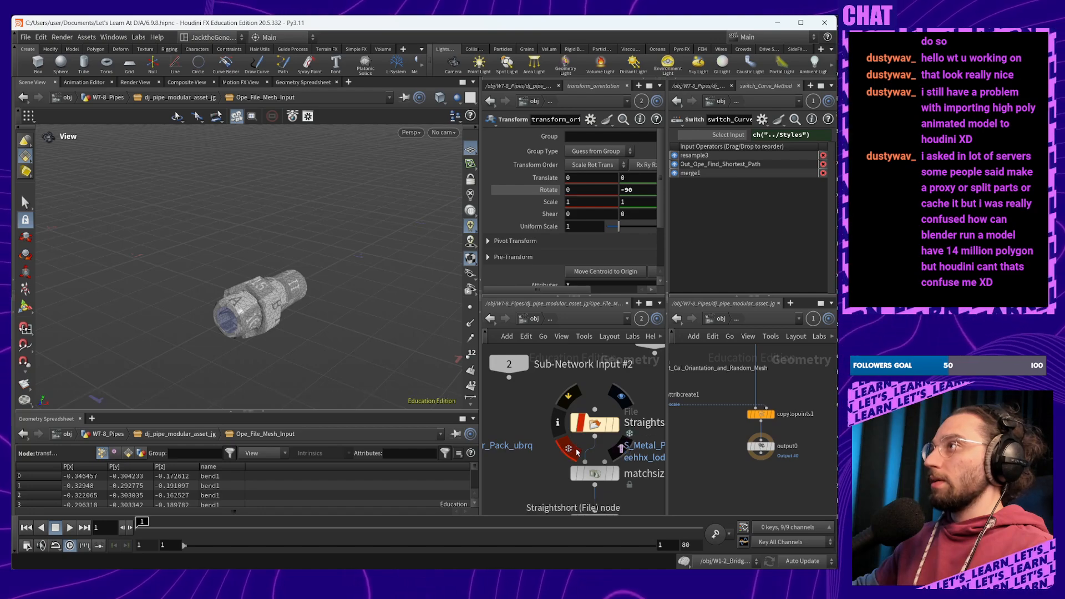
middle_click_drag(553, 455, 471, 427)
middle_click_drag(588, 448, 379, 436)
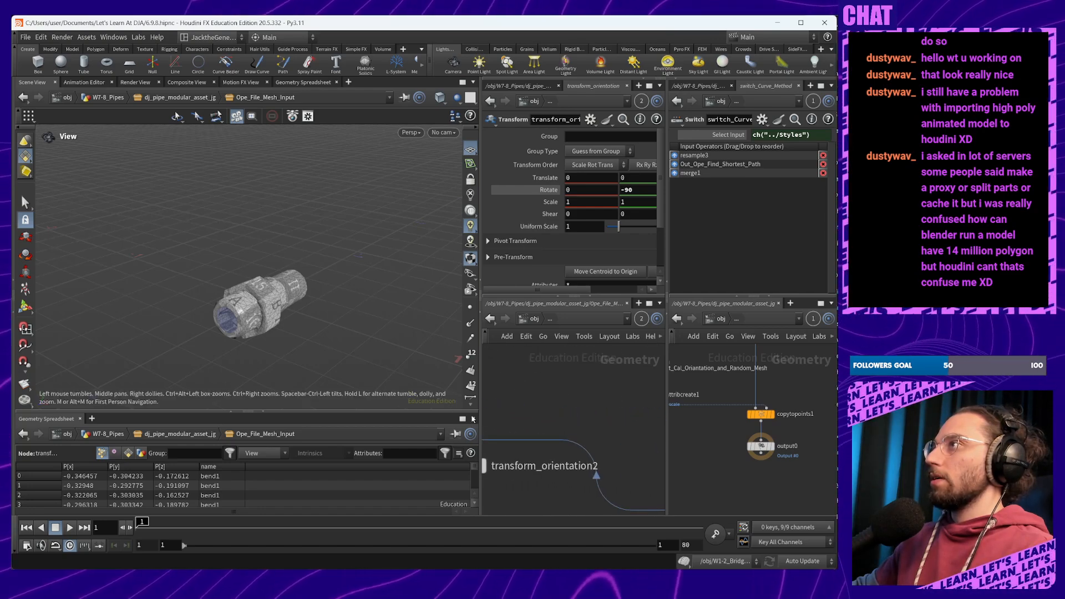
scroll(574, 414, "down", 3)
middle_click_drag(606, 414, 500, 421)
scroll(549, 408, "up", 3)
mouse_move(534, 403)
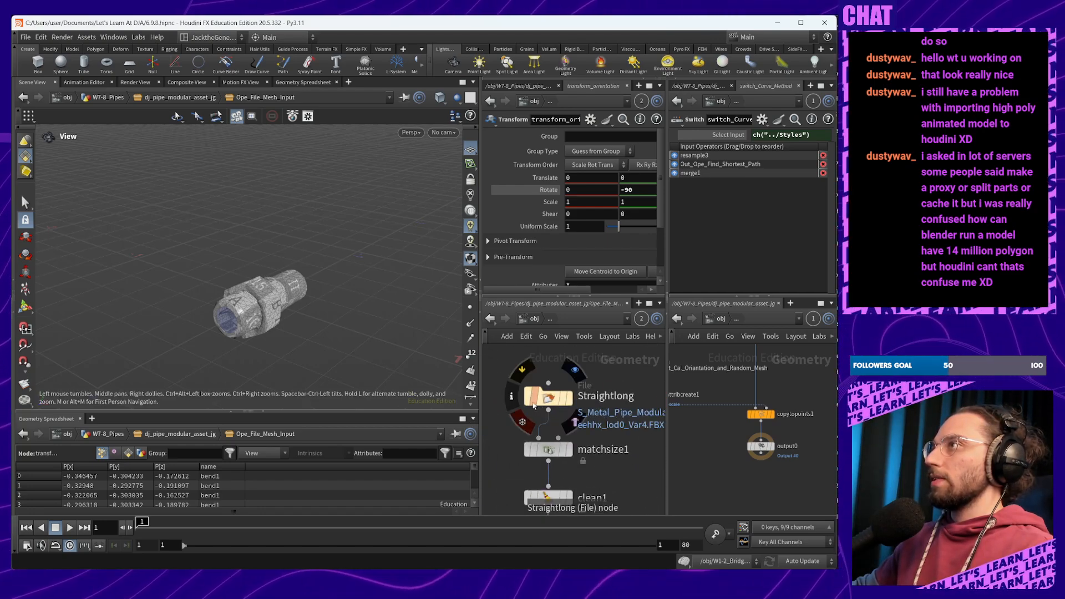
left_click(527, 423)
Lock the Bend2, file3 and file6 file nodes
middle_click_drag(638, 402, 477, 419)
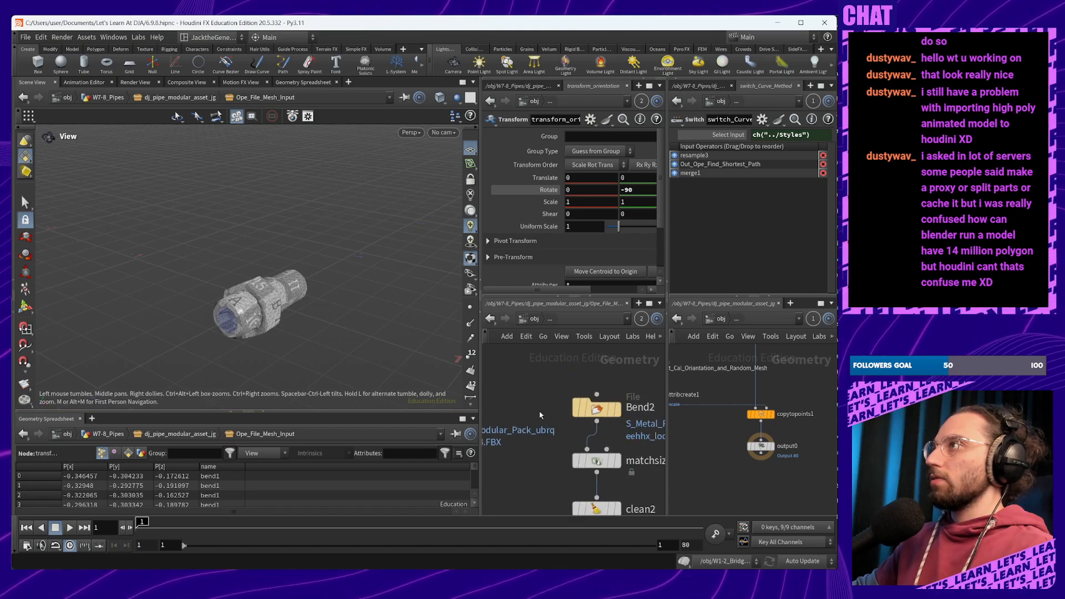
mouse_move(614, 419)
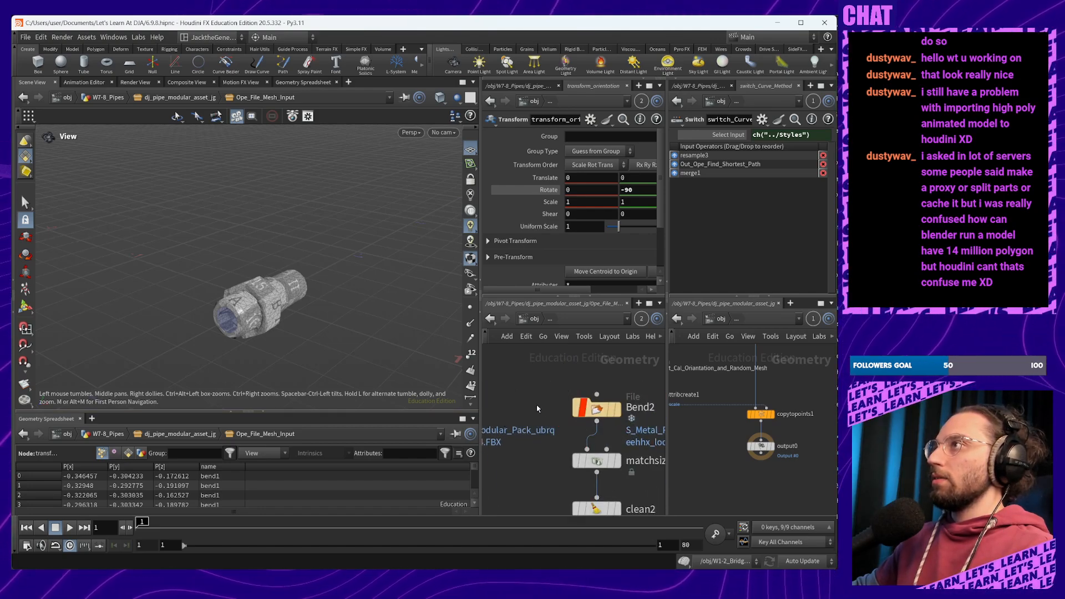
middle_click_drag(591, 421, 475, 405)
middle_click_drag(596, 397, 525, 392)
middle_click(628, 399)
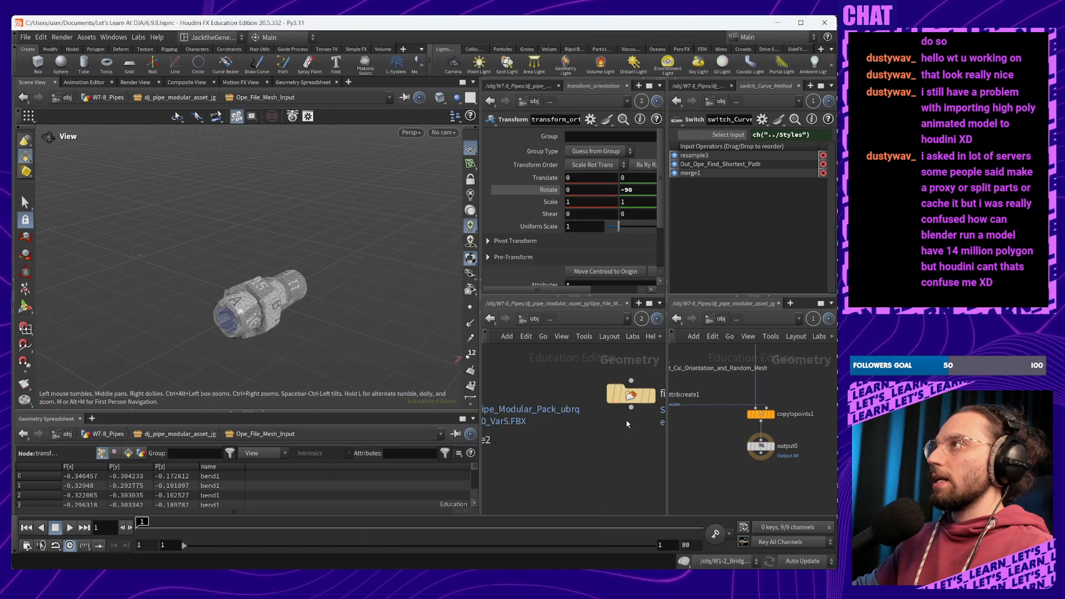
middle_click_drag(628, 421, 534, 420)
mouse_move(510, 415)
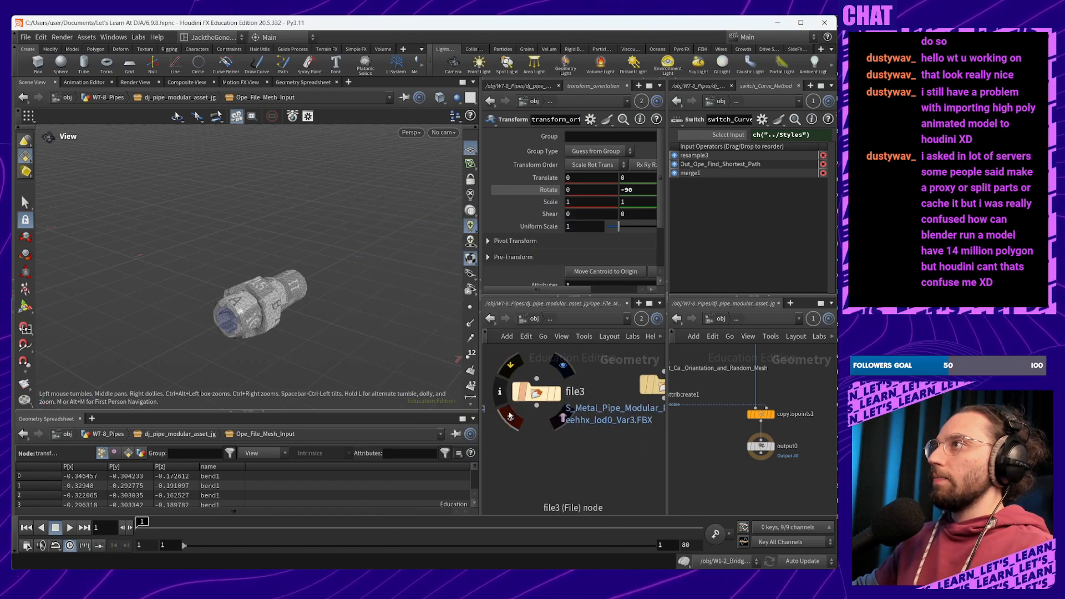
middle_click_drag(652, 408, 534, 430)
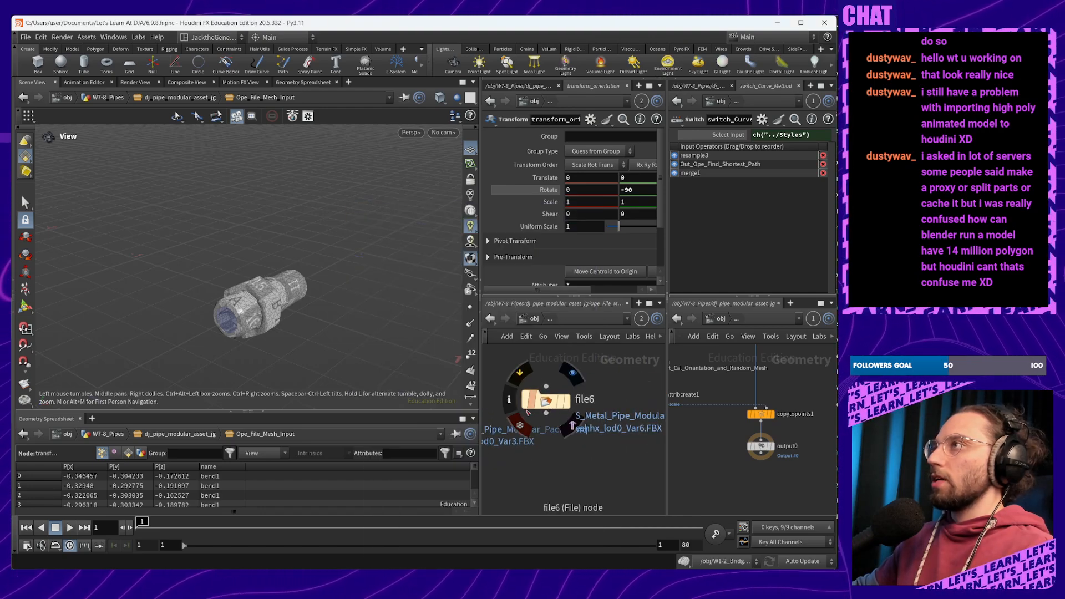
Go back over the import branches to the Bend1 file node and check its lock flag
scroll(534, 429, "down", 8)
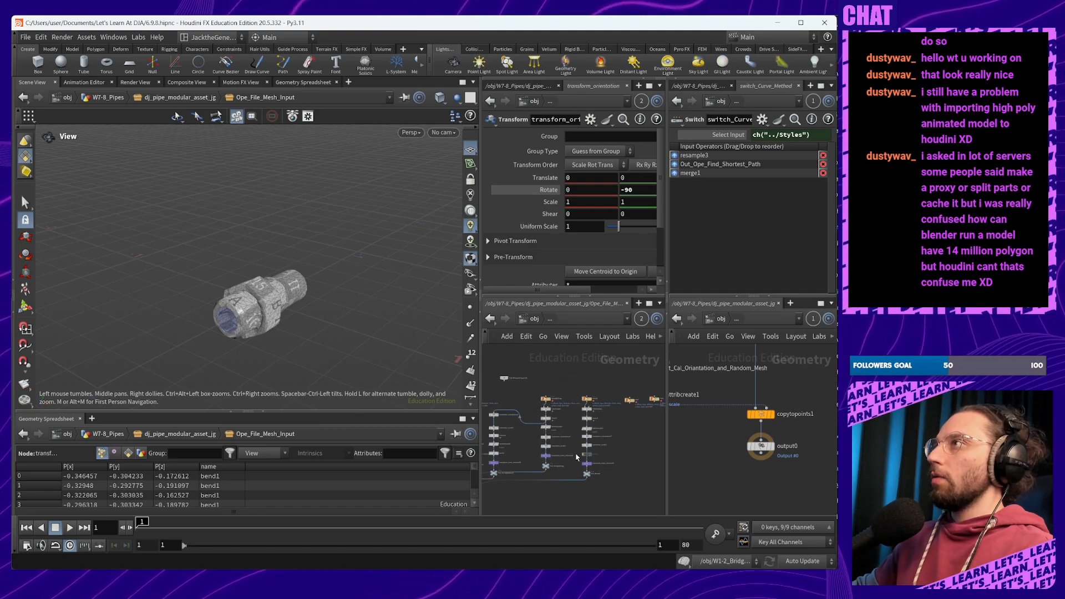
scroll(555, 438, "up", 8)
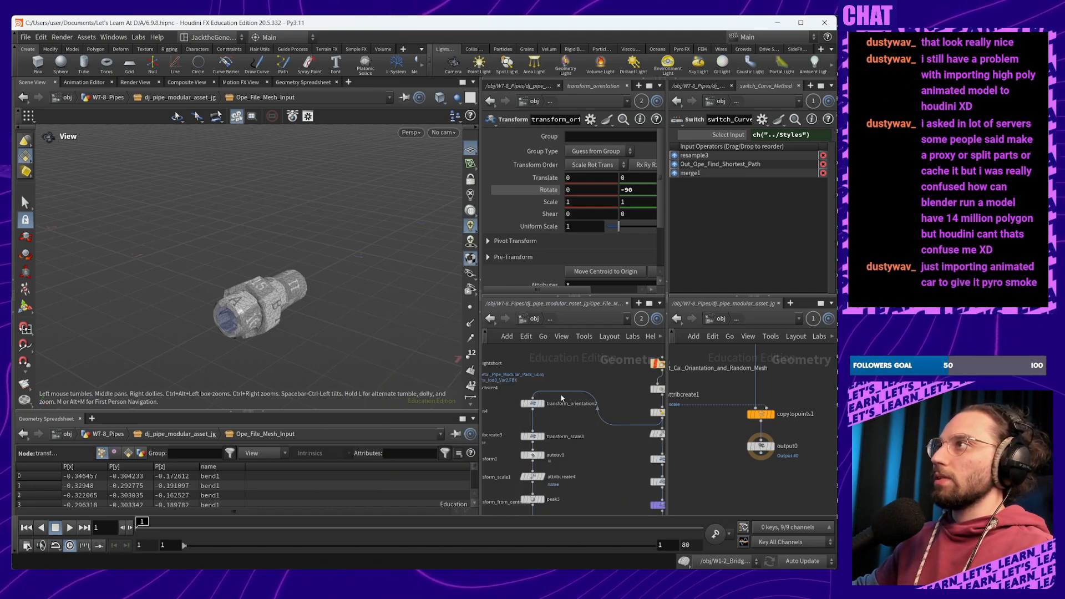
scroll(627, 410, "down", 1)
middle_click_drag(592, 407, 620, 398)
scroll(572, 408, "up", 4)
mouse_move(530, 427)
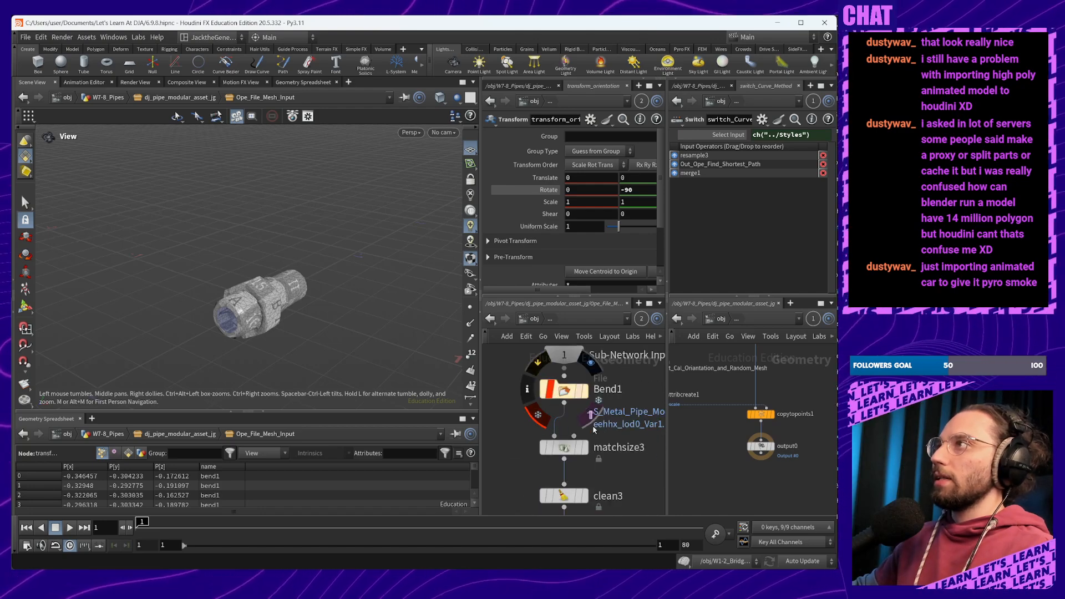
Save the scene as a new version named 6.9.9.hipnc
key("ctrl+shift+s")
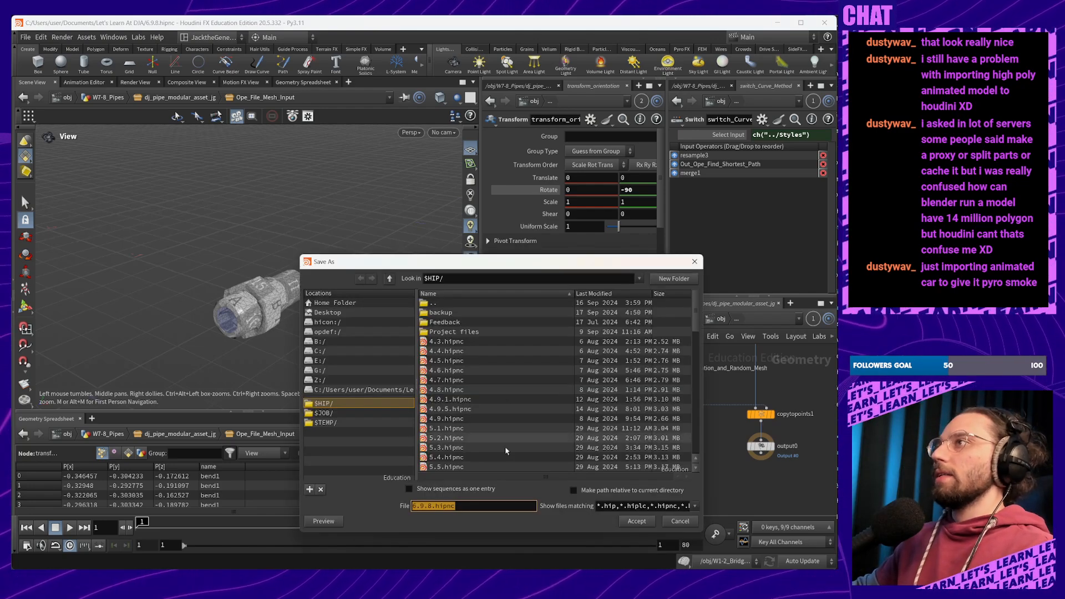
key("BackSpace")
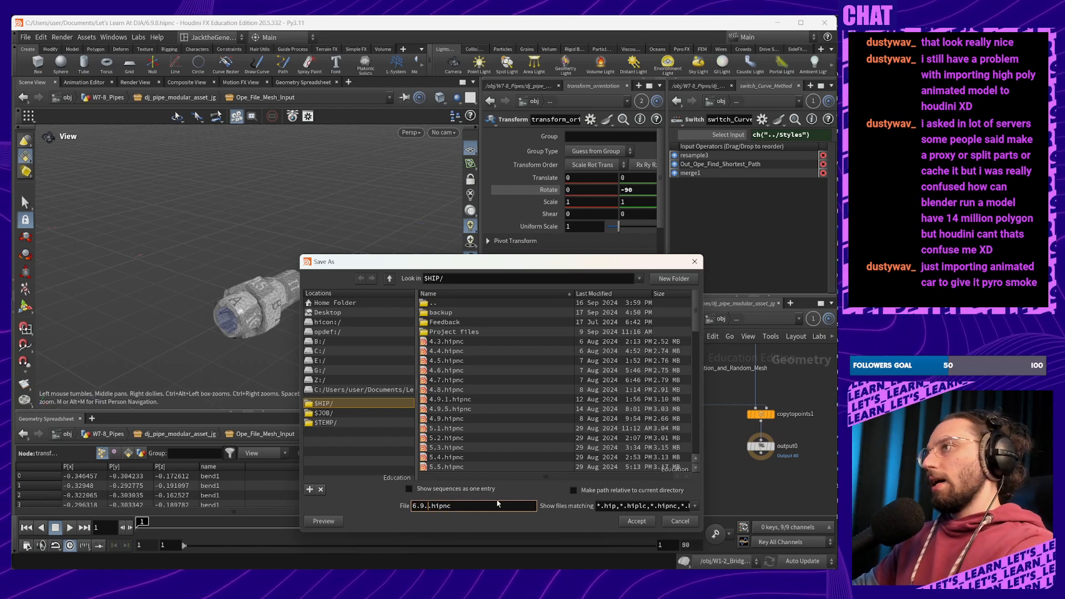
type("9")
key("Return")
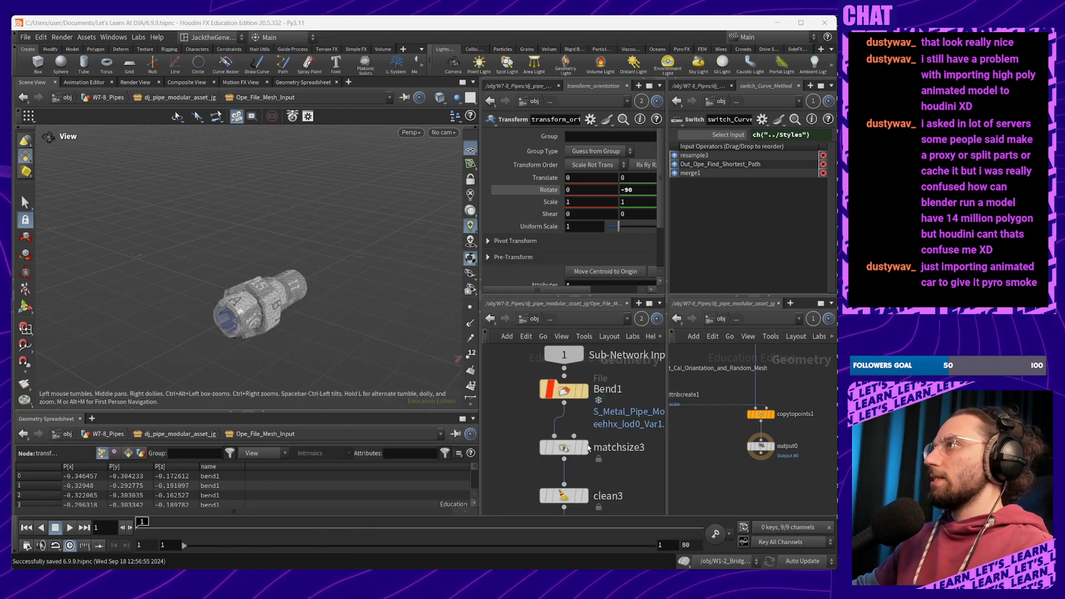
Check the lock flag of the Bend1 file node and nudge the node slightly closer to matchsize3
mouse_move(549, 396)
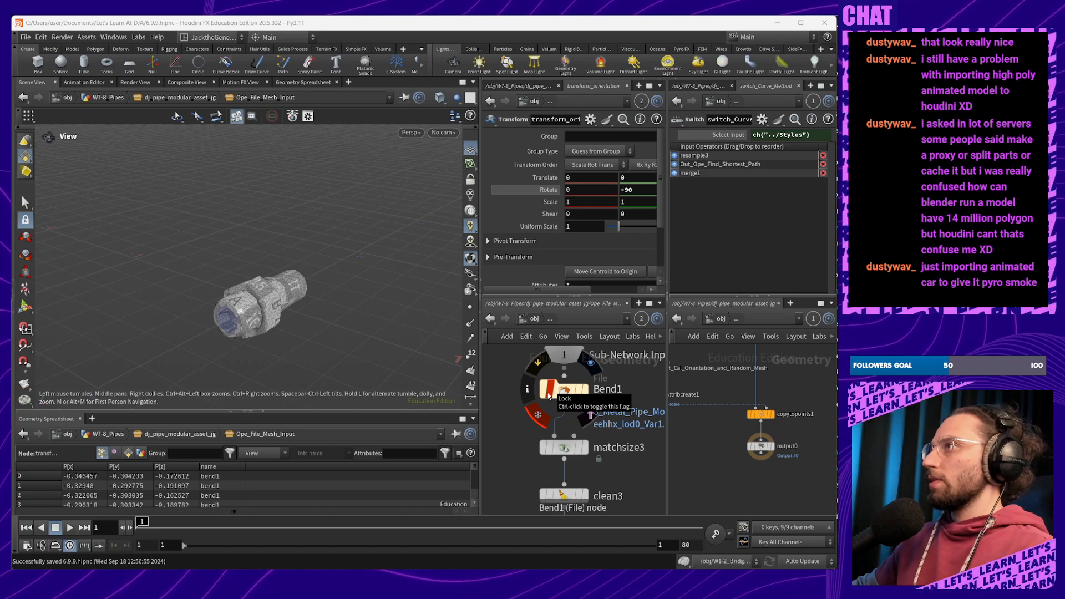
left_click(537, 414)
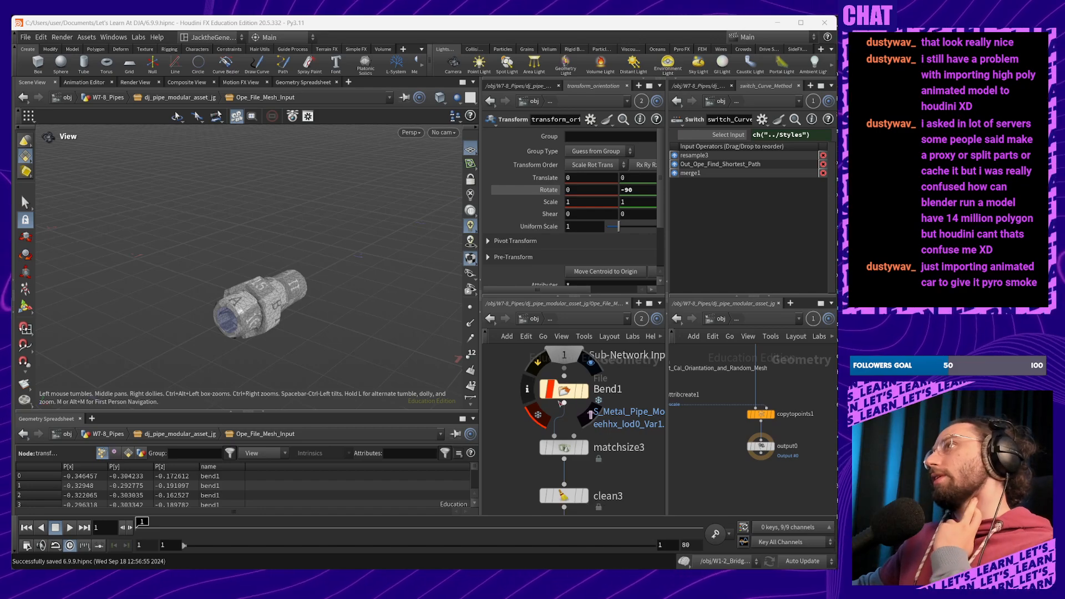
left_click_drag(560, 404, 558, 409)
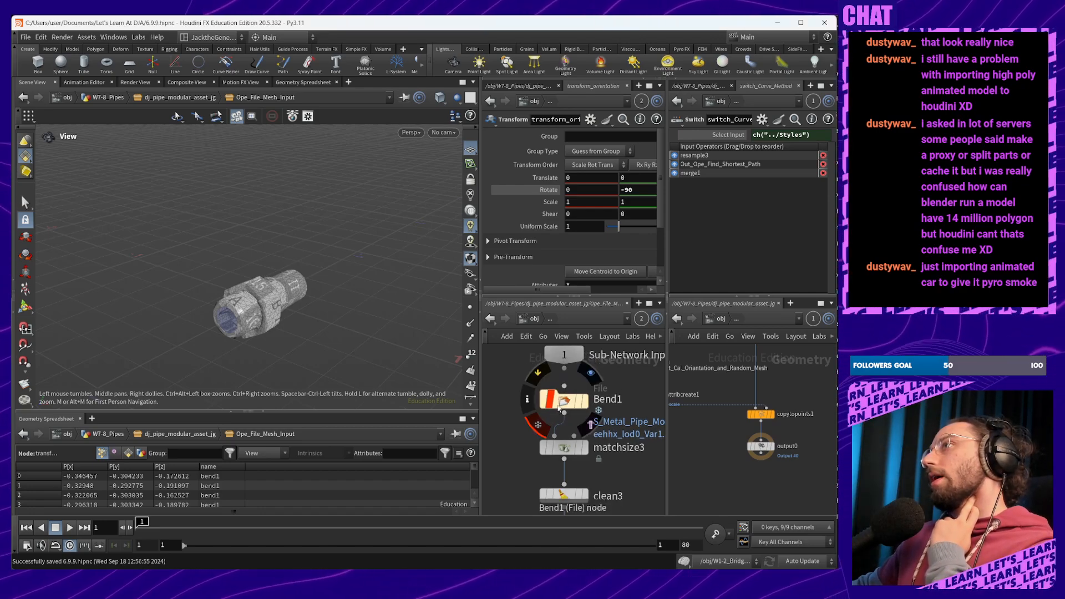
middle_click_drag(521, 427, 514, 397)
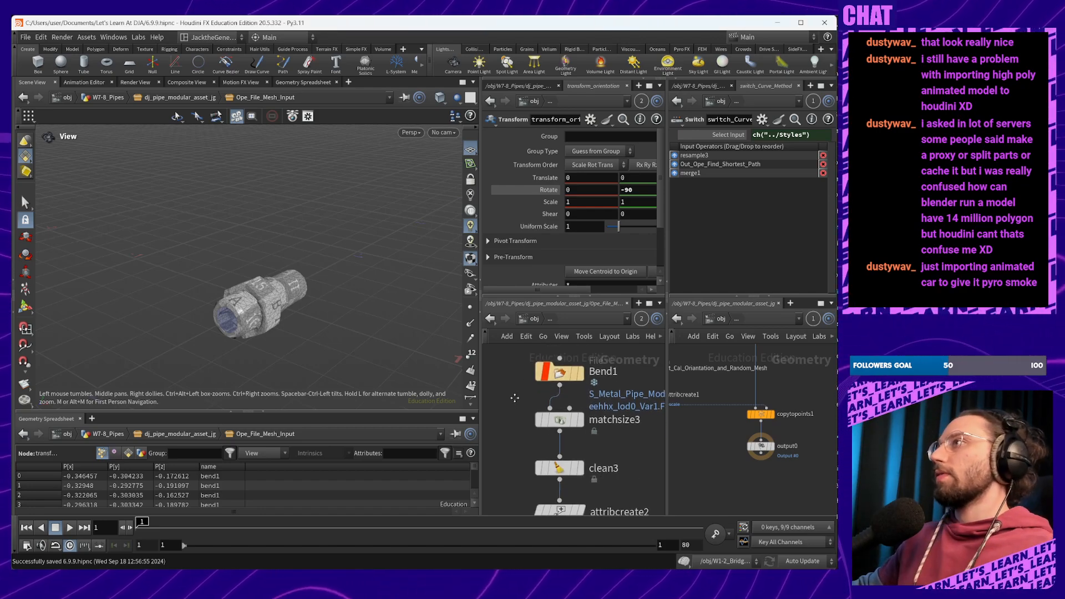
scroll(516, 399, "down", 3)
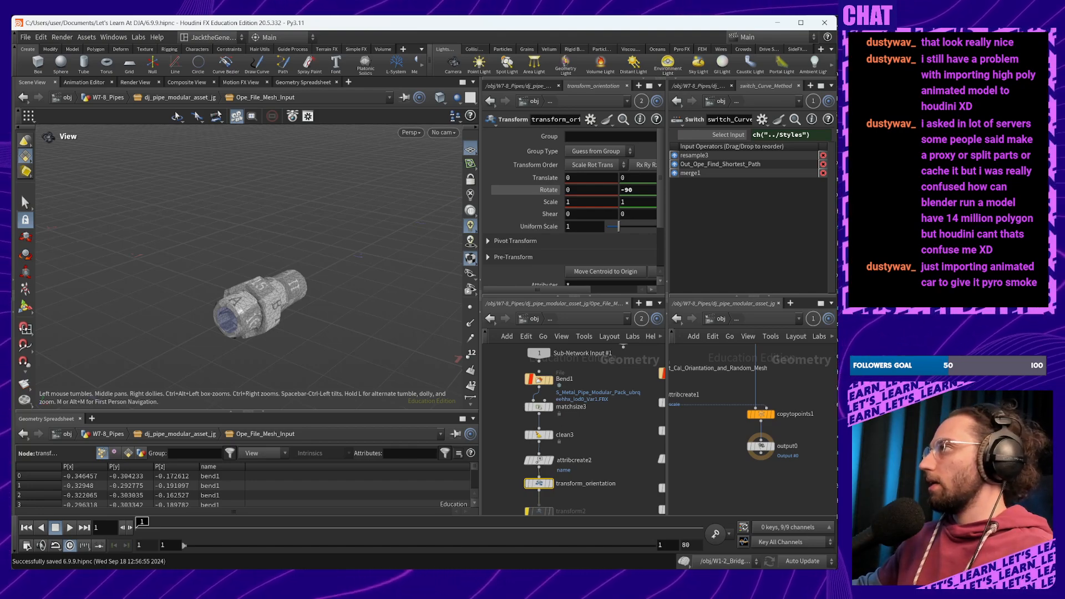
key("alt+Tab")
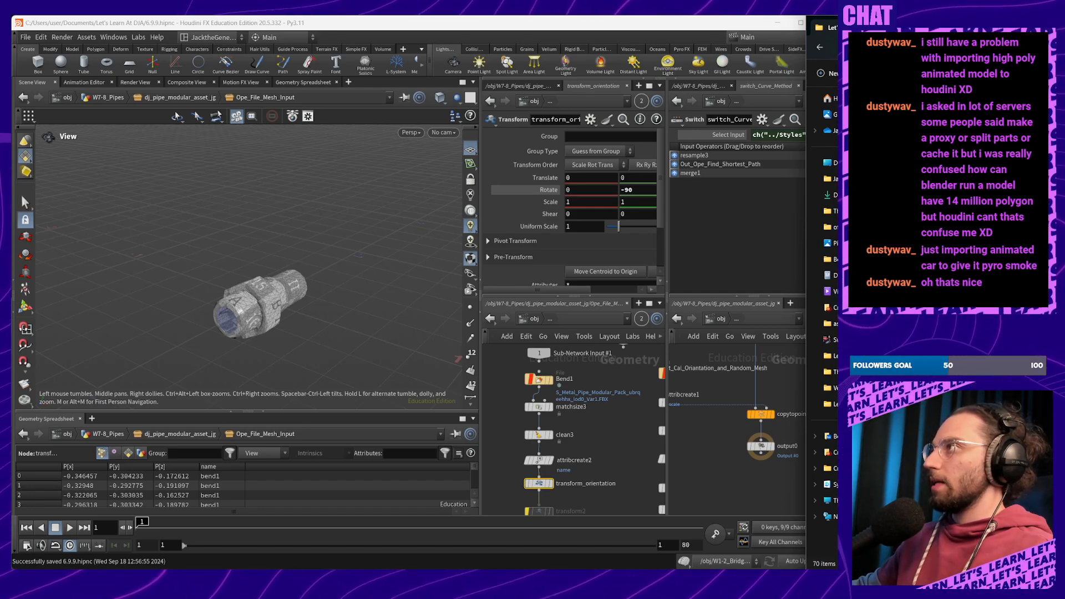
left_click(742, 477)
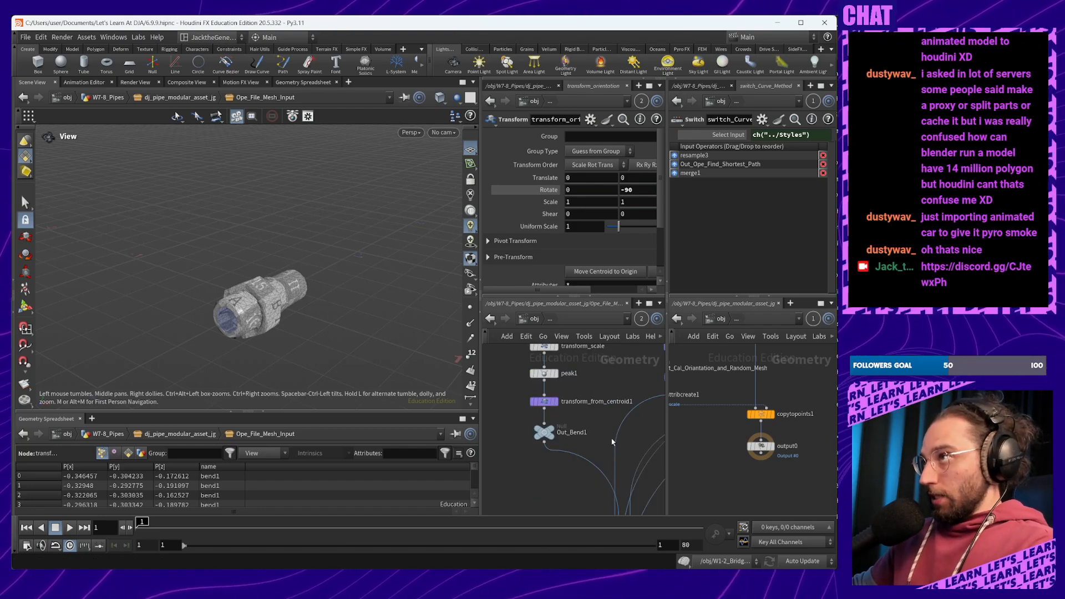
Add a Transform node to the Bend1 branch, inserted between transform_from_centroid1 and Out_Bend1
middle_click_drag(604, 438, 628, 518)
middle_click_drag(617, 463, 600, 514)
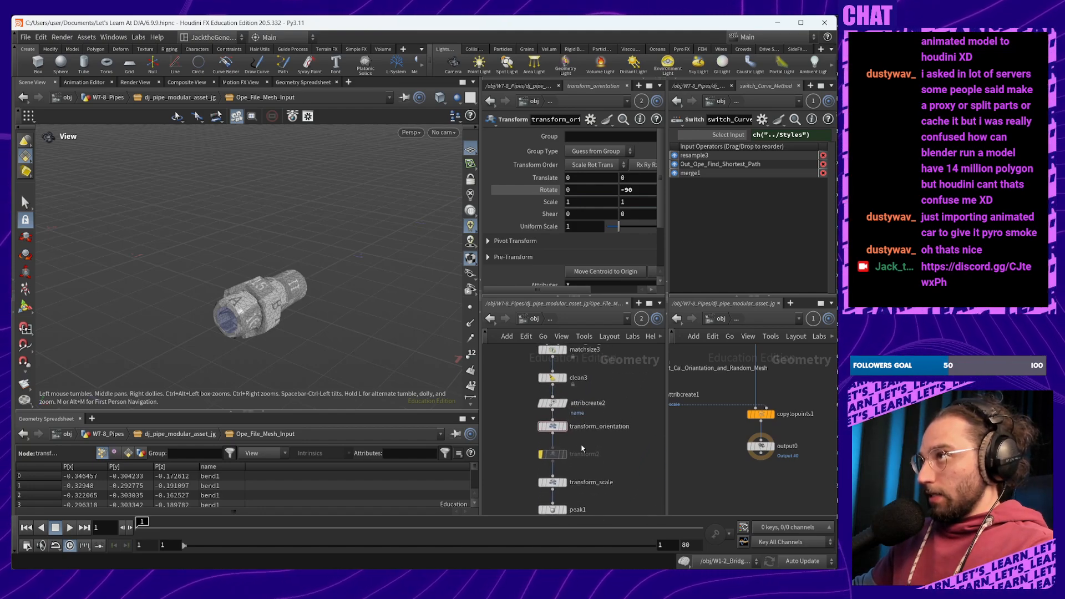
left_click(552, 426)
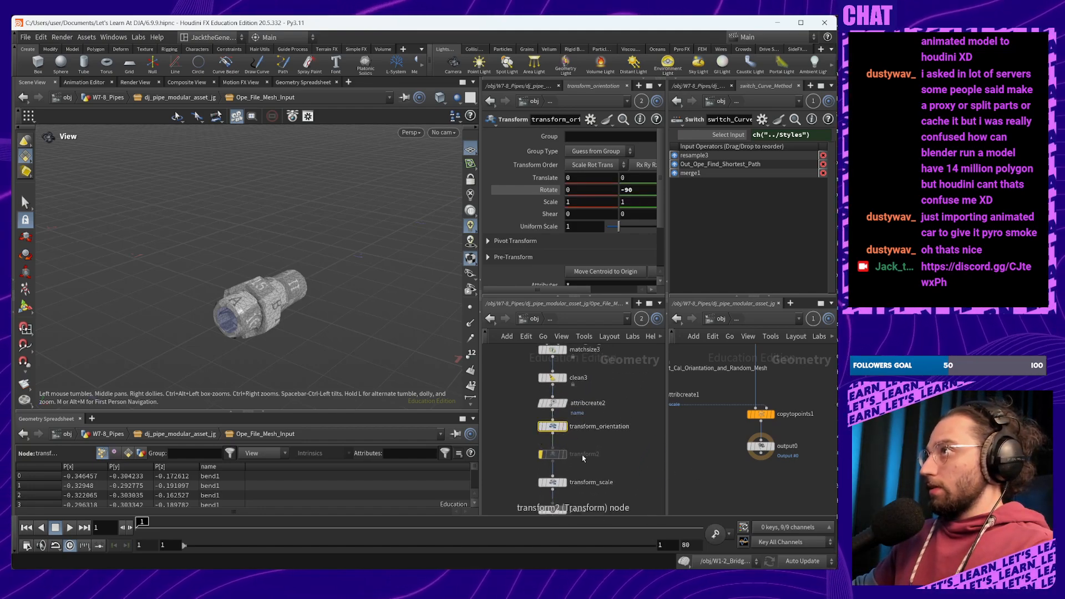
middle_click_drag(598, 463, 602, 426)
mouse_move(558, 448)
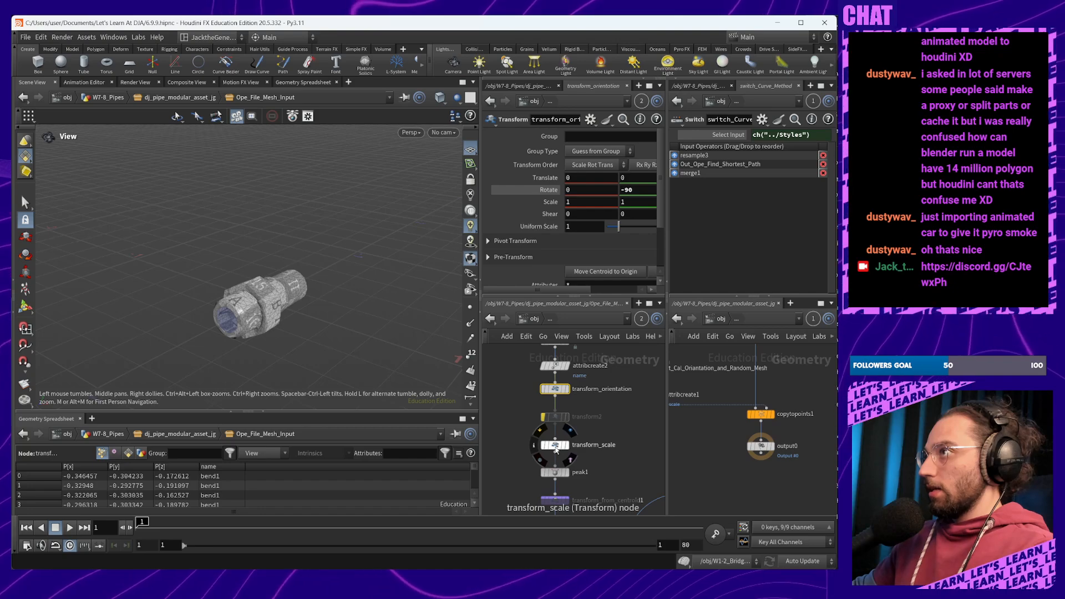
left_click(607, 417)
key("Tab")
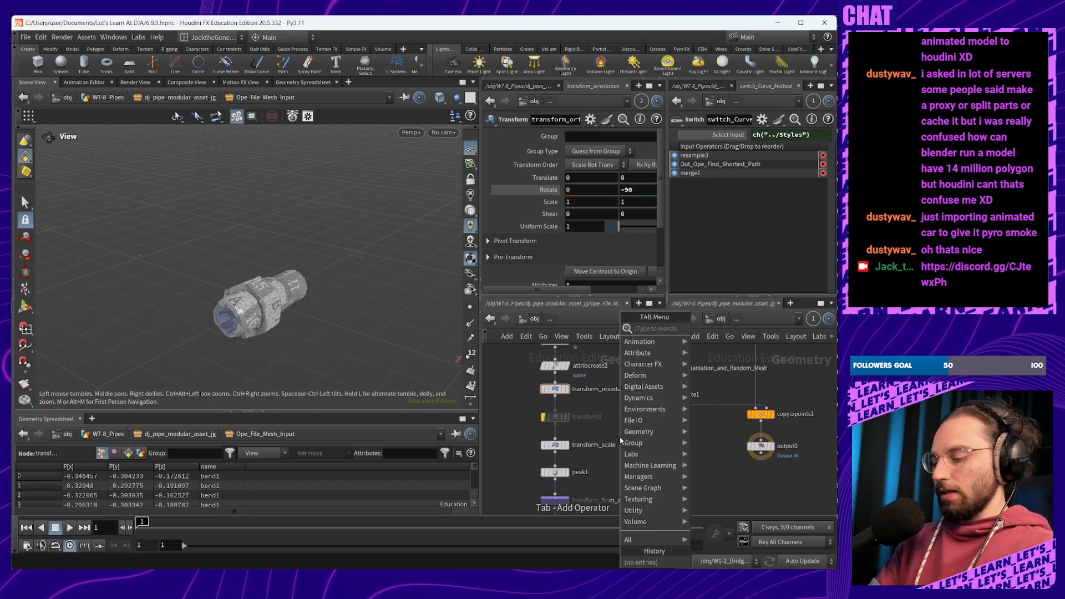
type("trans")
key("Return")
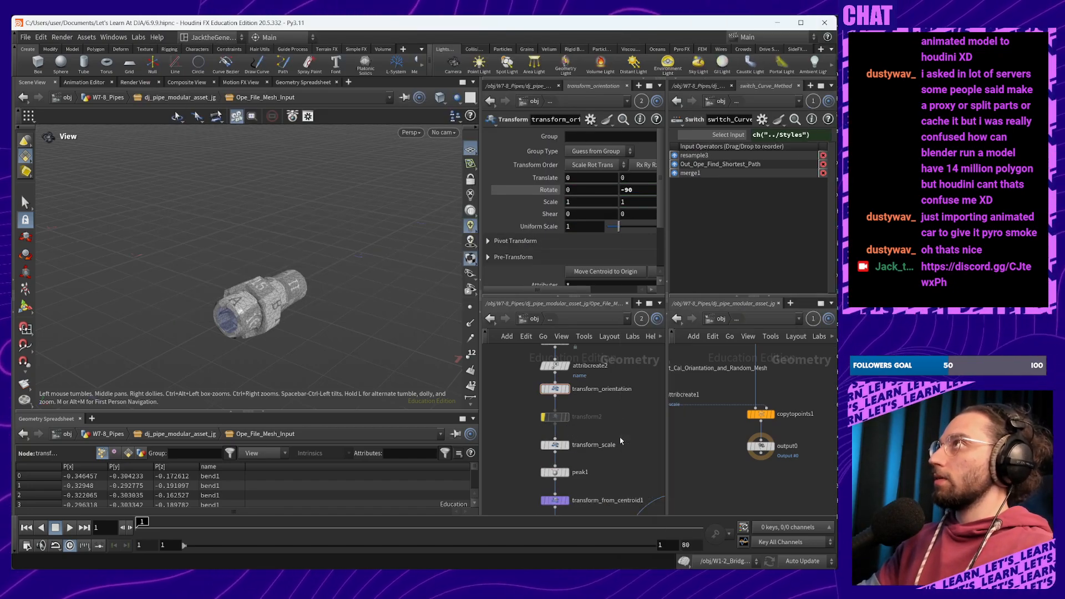
left_click(629, 463)
middle_click_drag(627, 488, 610, 420)
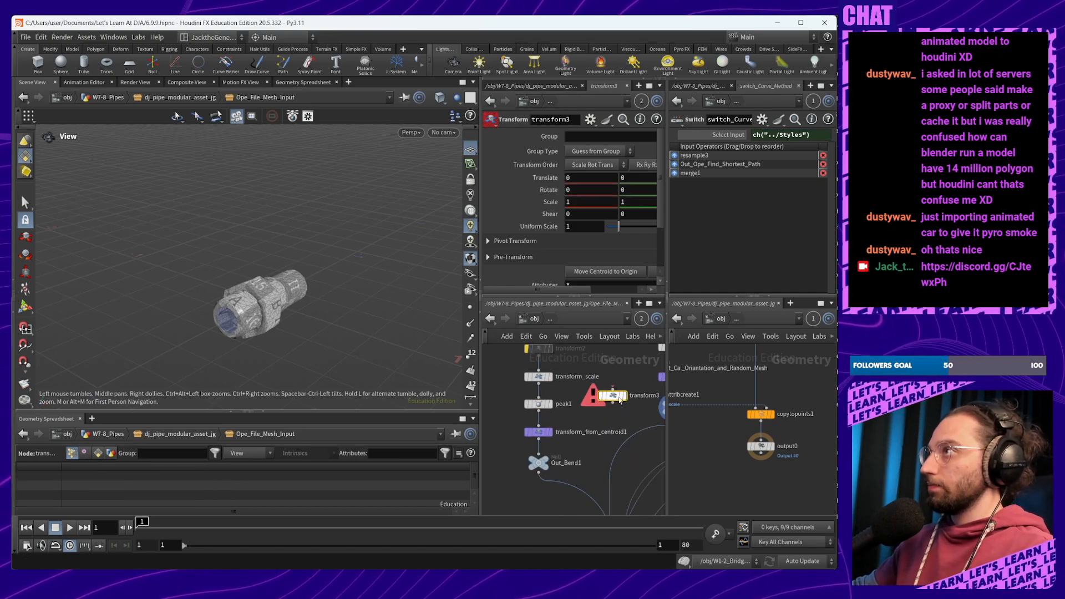
left_click_drag(613, 396, 540, 447)
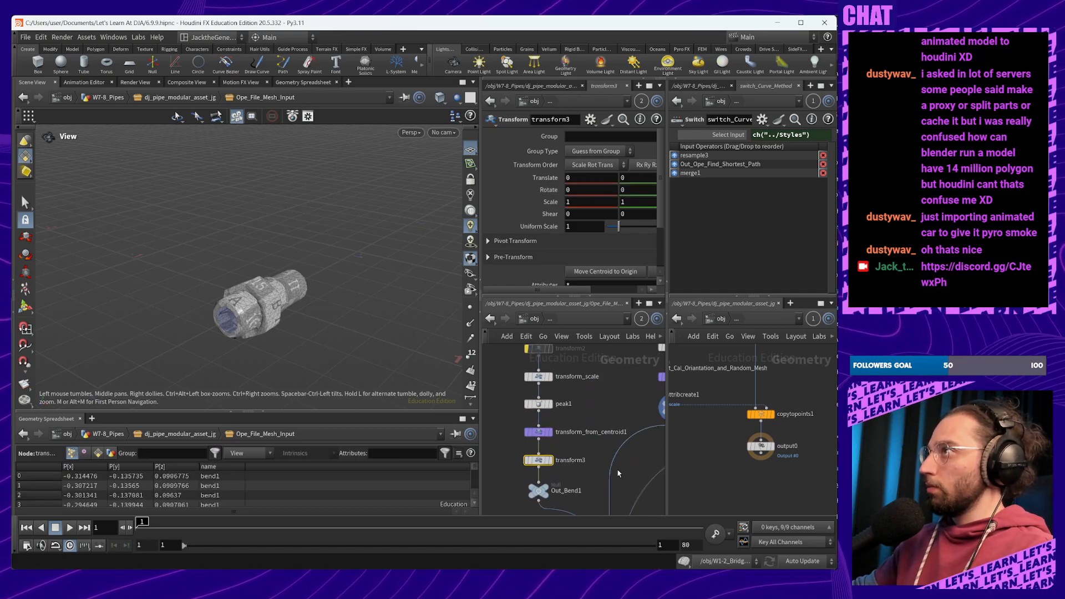
Display the asset's output0 result and widen the pane so all of transform3's parameters are visible beside it
left_click(760, 446)
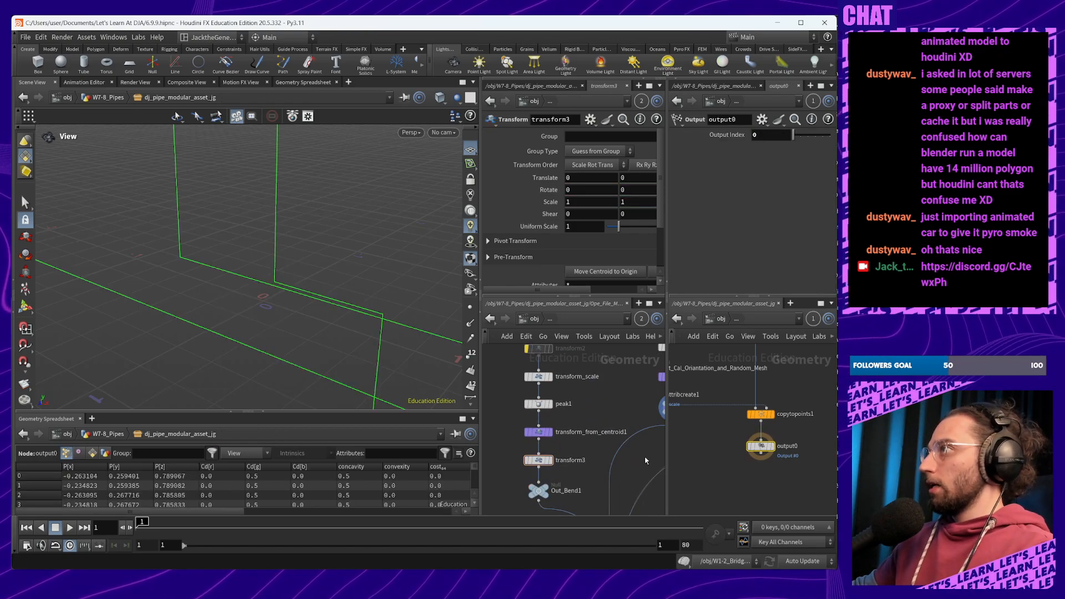
left_click(773, 446)
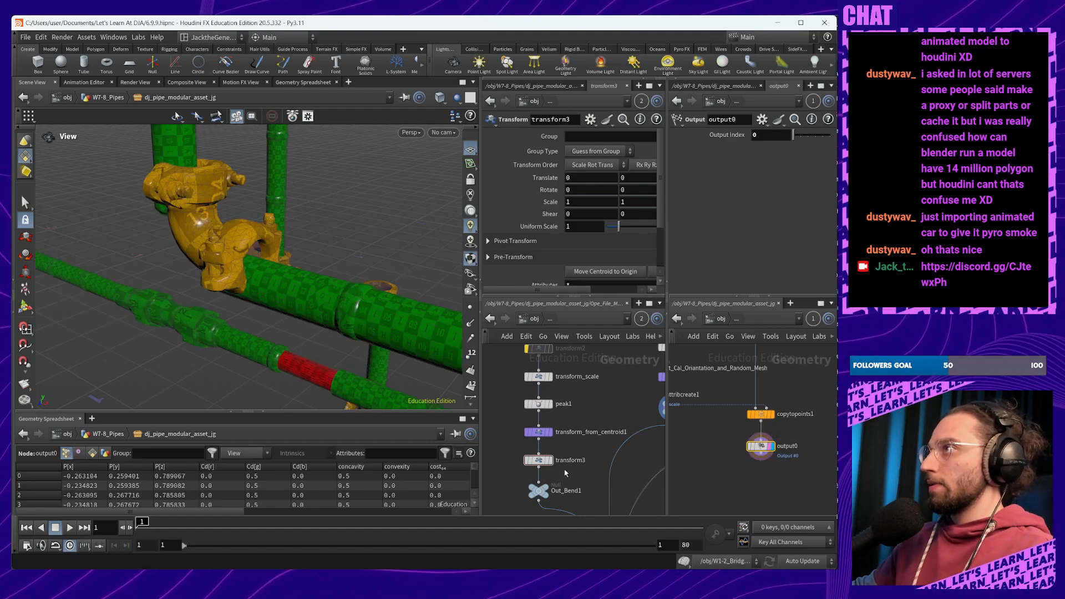
left_click(539, 461)
left_click(759, 446)
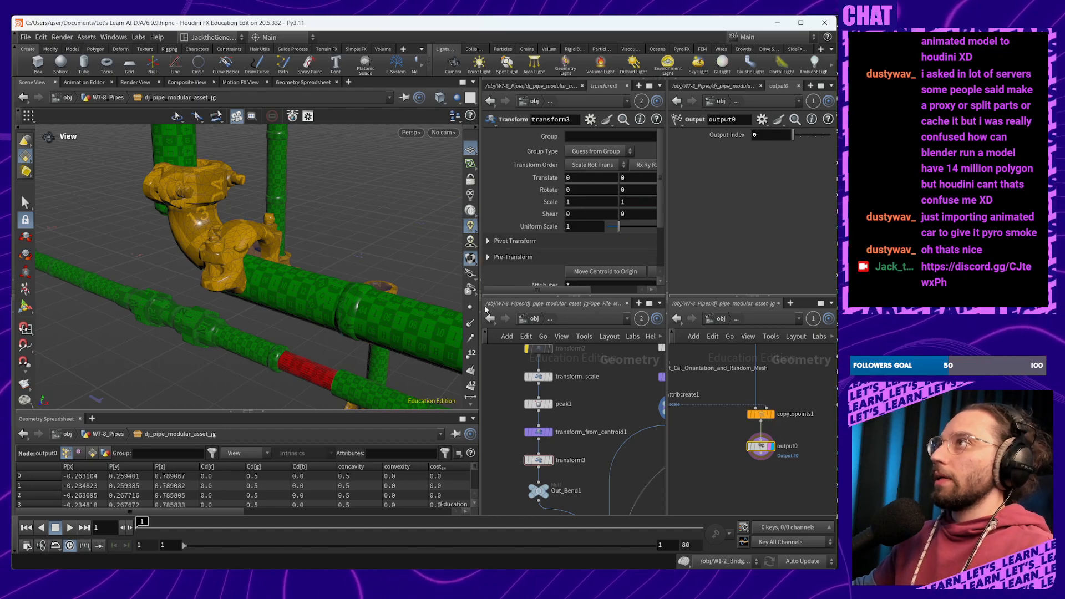
left_click_drag(481, 299, 422, 300)
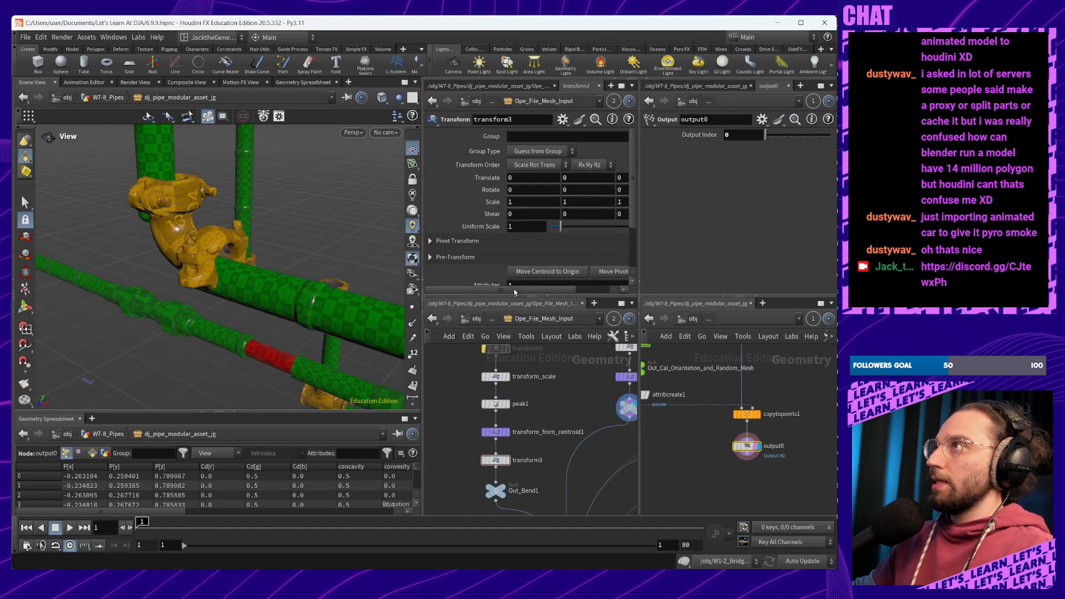
left_click_drag(514, 289, 550, 290)
left_click_drag(195, 270, 284, 264)
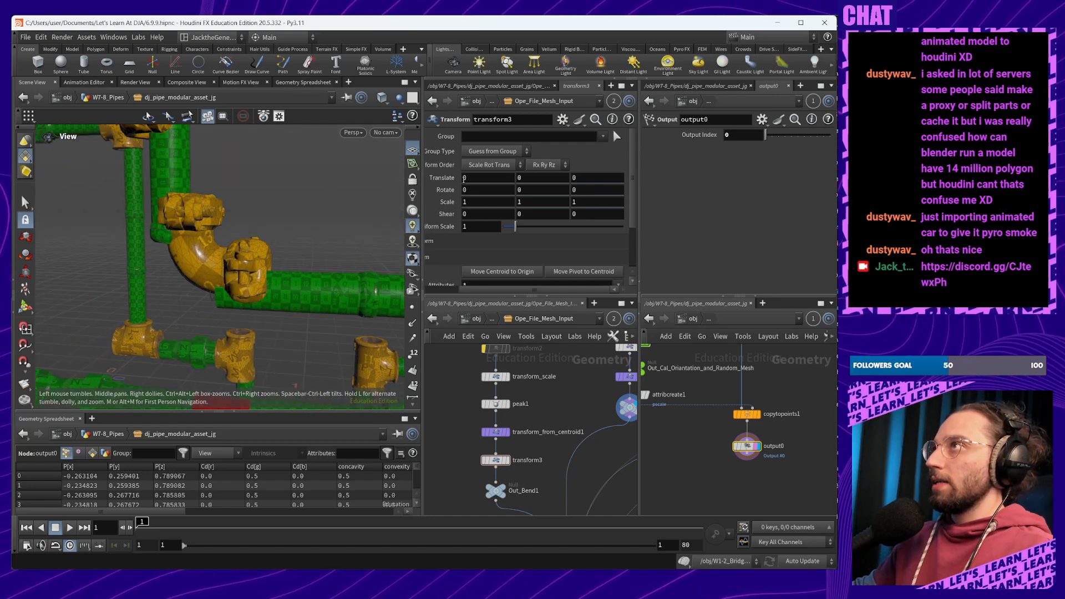
Try offsetting the bend mesh equally along all three translate axes of transform3, and undo the moves
middle_click_drag(464, 178, 208, 264)
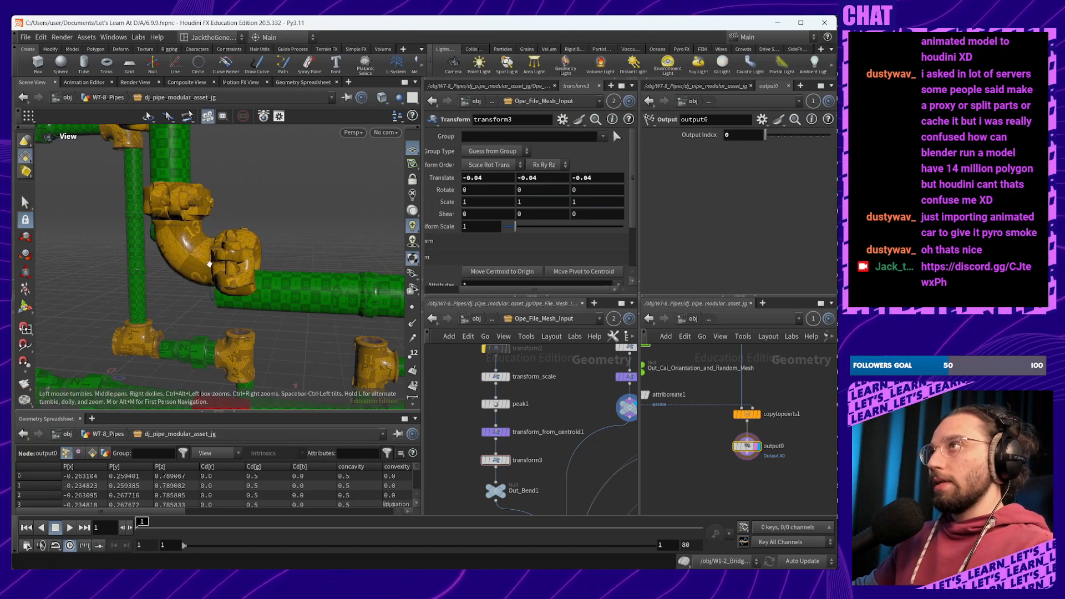
left_click_drag(209, 264, 135, 285)
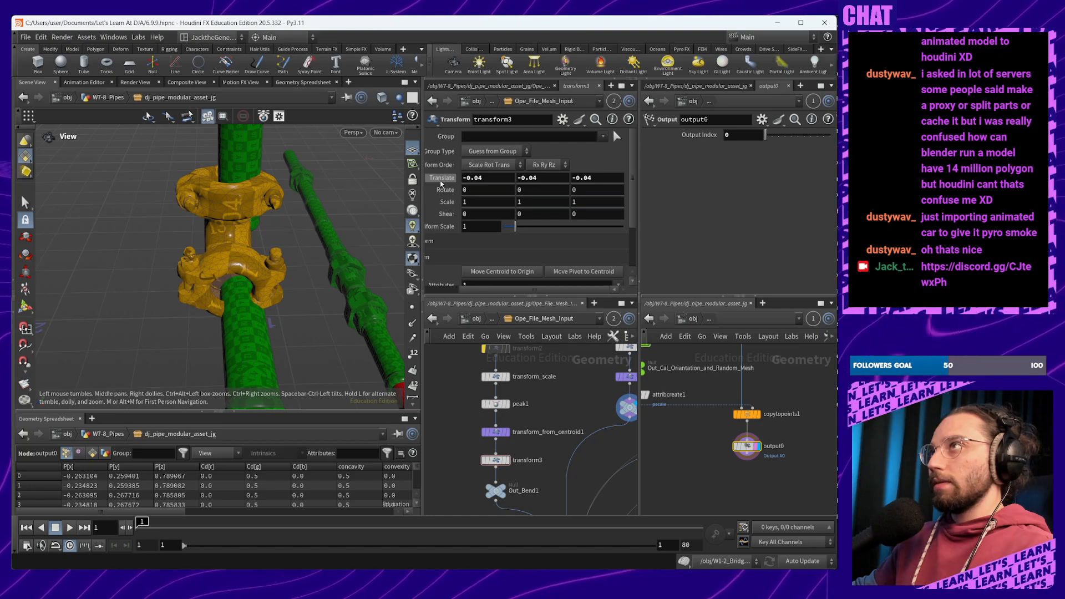
middle_click_drag(441, 183, 442, 184)
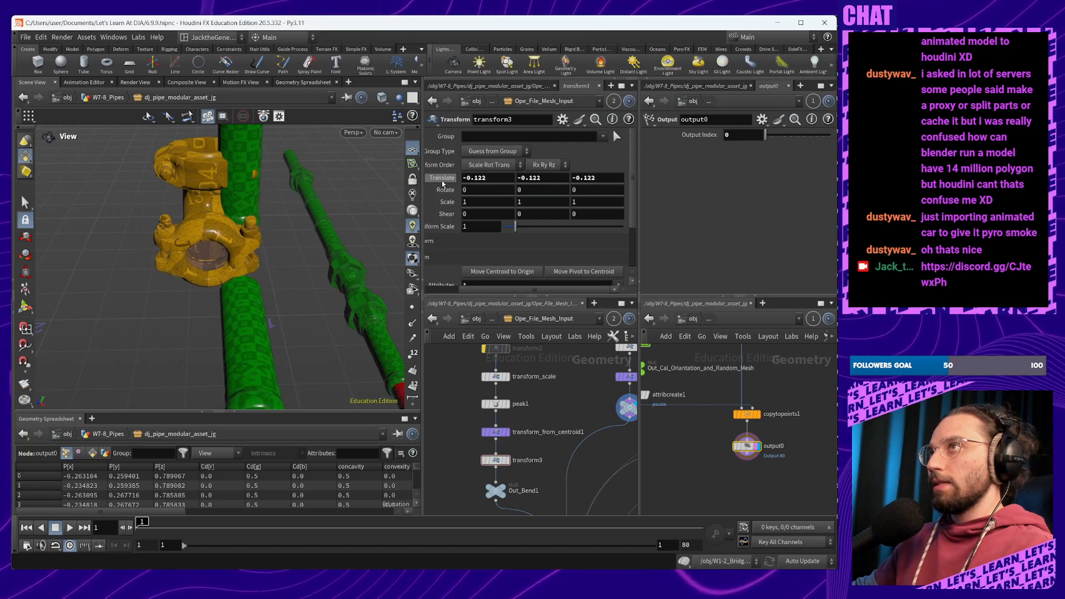
key("ctrl+z")
key("ctrl+z")
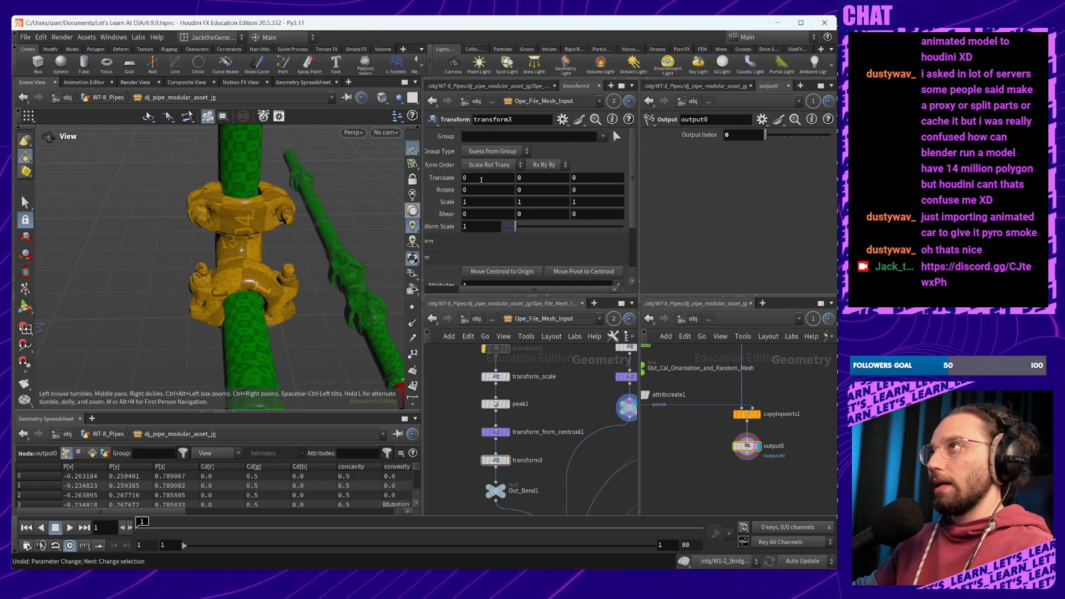
Set transform3's translate to 0.07 in X and -0.1 in Z to align the bends with the pipes
middle_click_drag(472, 176, 332, 183)
key("ctrl+z")
left_click_drag(225, 258, 335, 235)
middle_click_drag(481, 177, 526, 200)
key("ctrl+z")
left_click_drag(331, 246, 437, 295)
left_click_drag(377, 312, 259, 318)
right_click_drag(259, 318, 215, 274)
mouse_move(215, 274)
left_mouse_down()
mouse_move(172, 198)
mouse_move(248, 207)
mouse_move(295, 245)
mouse_move(261, 231)
mouse_move(289, 200)
mouse_move(310, 232)
mouse_move(223, 285)
left_mouse_up()
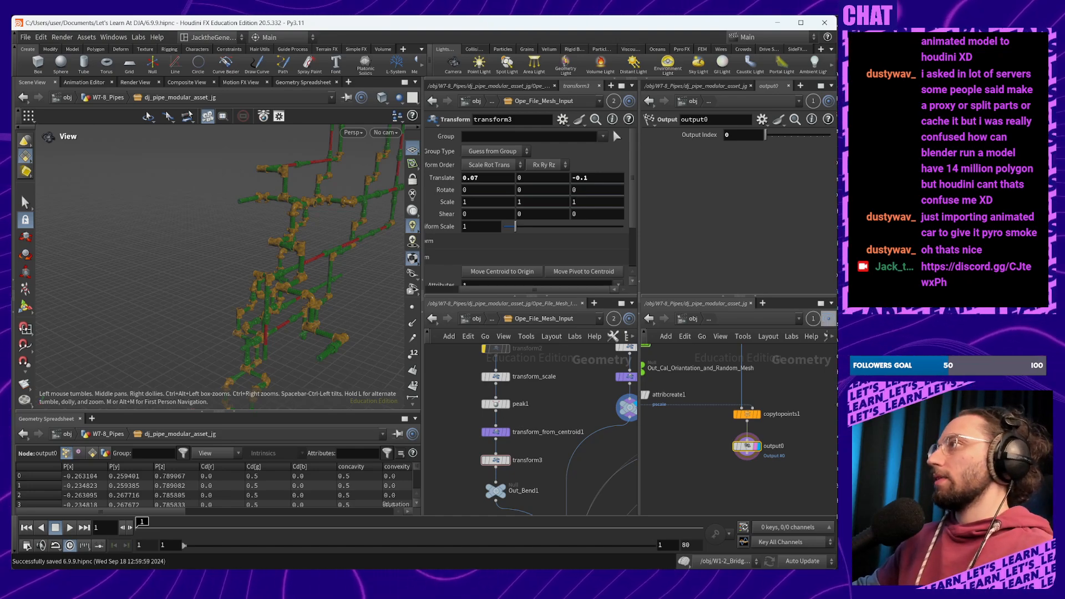
Go up to the W7-8_Pipes network and capture a screenshot of the pipe asset's parameter controls
key("alt+Tab")
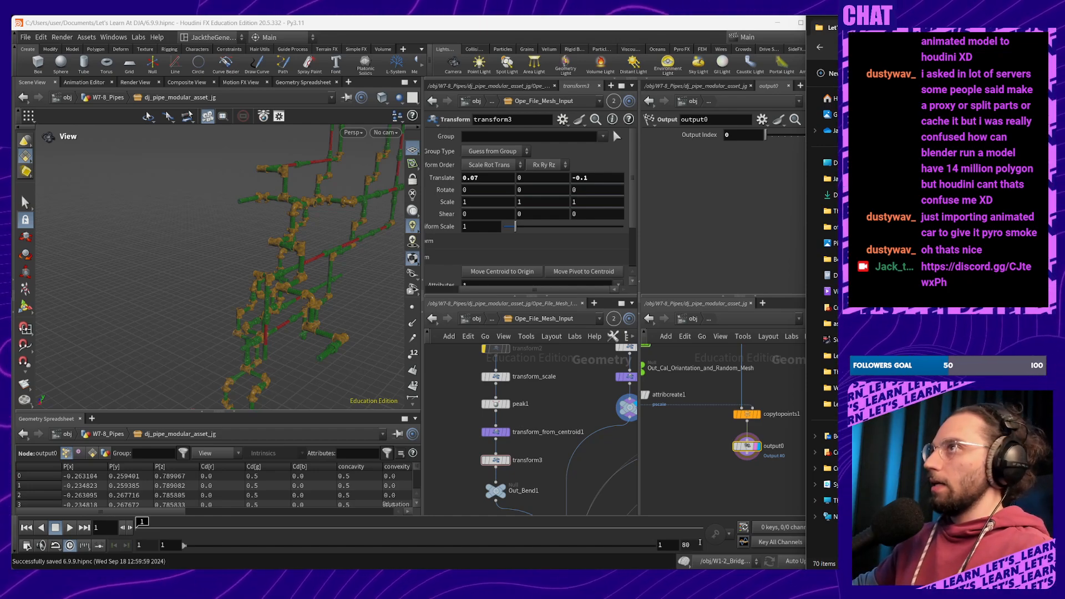
left_click_drag(297, 309, 333, 323)
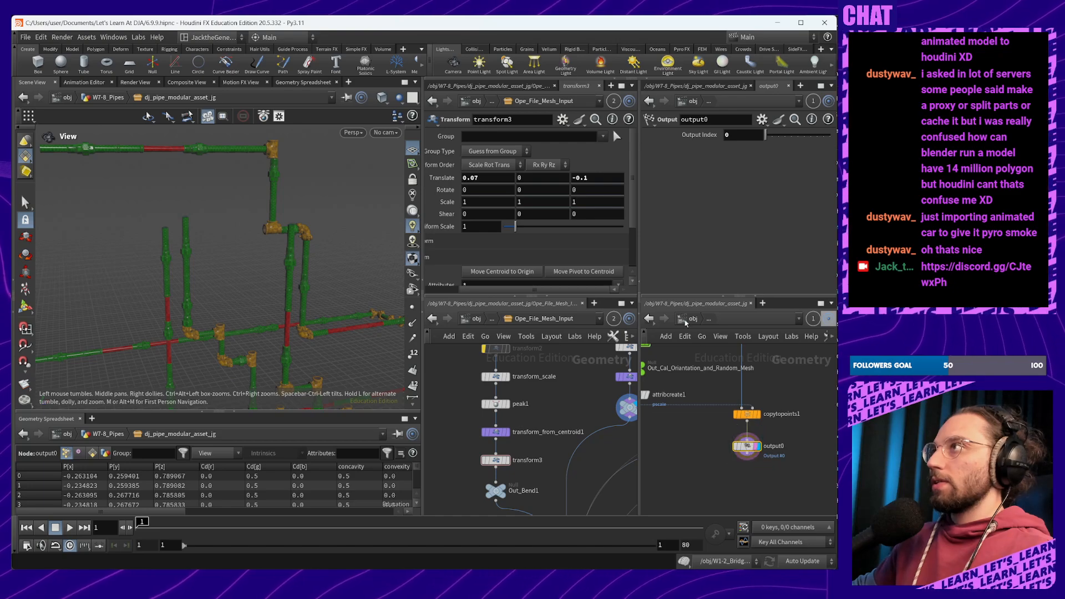
key("u")
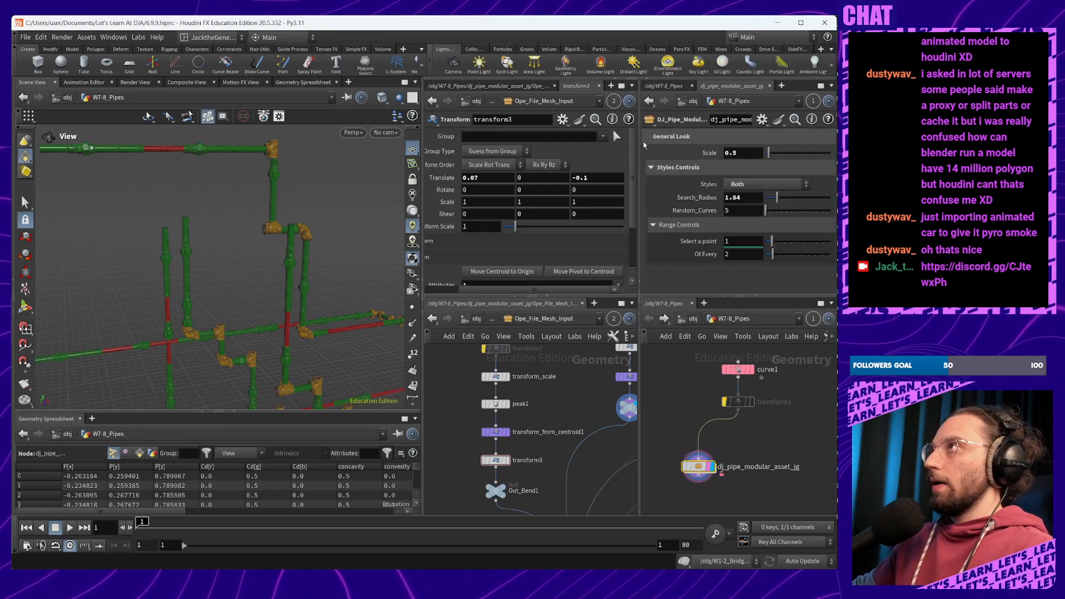
key("super+shift+s")
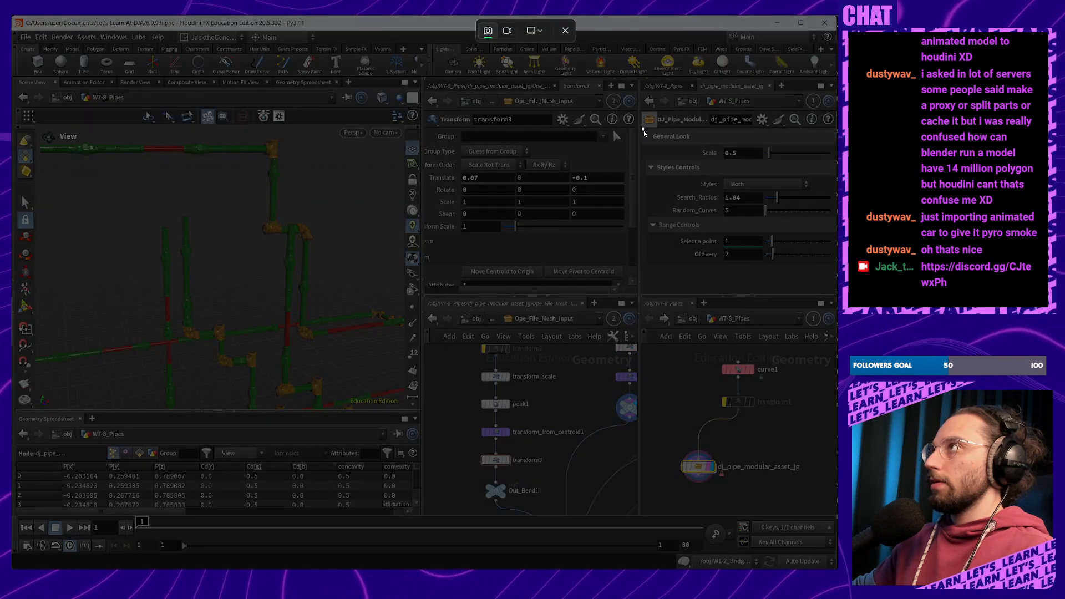
left_click_drag(644, 133, 798, 279)
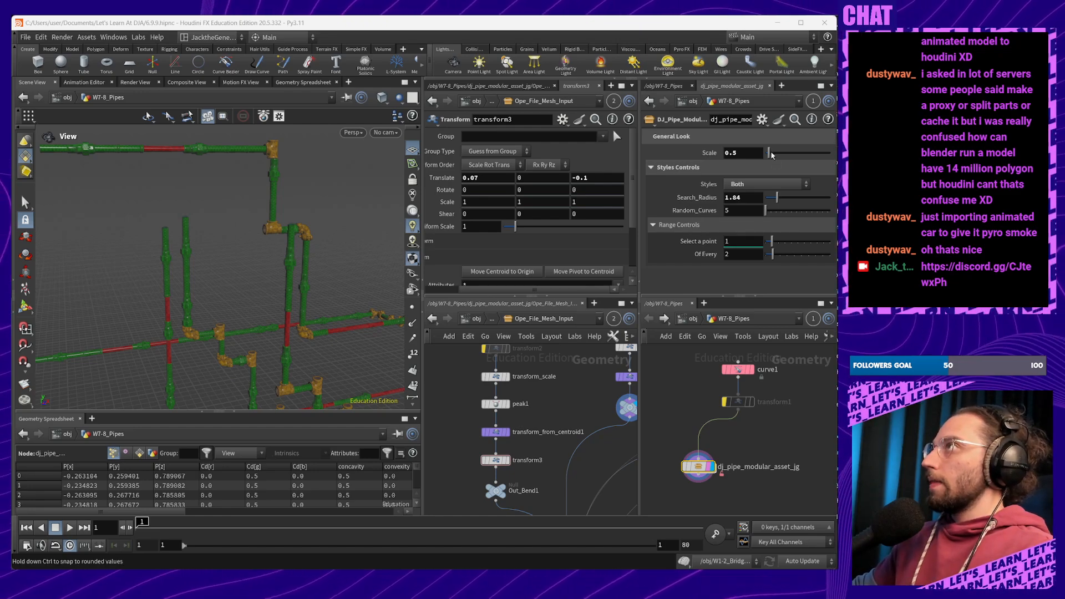
Set the pipe asset's Scale to 0.7
middle_click_drag(299, 336, 193, 241, "alt")
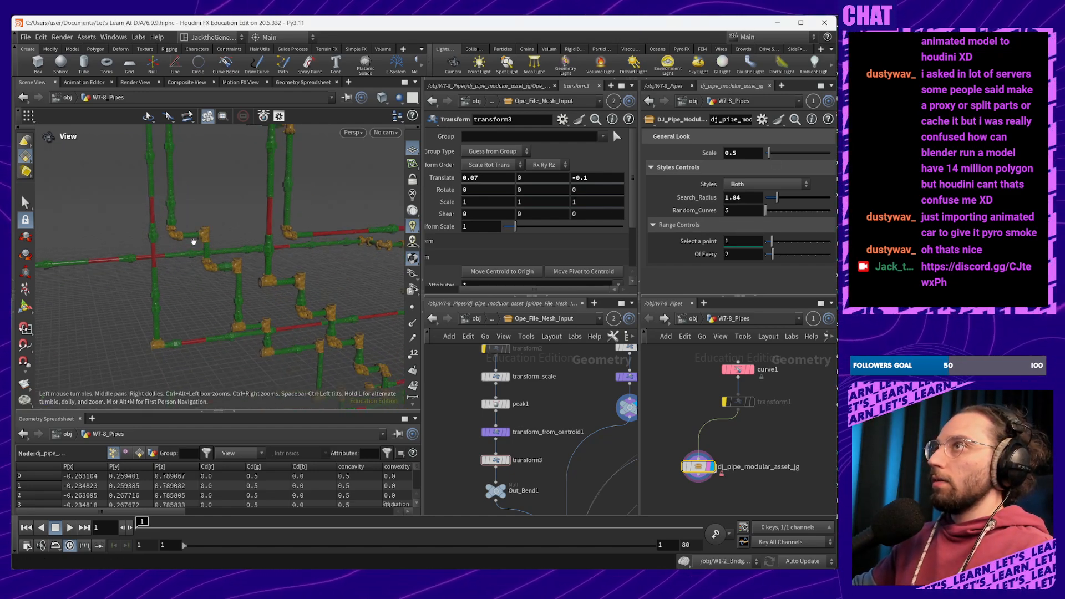
right_click_drag(192, 240, 255, 336, "alt")
left_click_drag(254, 336, 277, 272, "alt")
right_click_drag(276, 273, 328, 230, "alt")
middle_click_drag(328, 231, 324, 319, "alt")
left_click(744, 150)
key("BackSpace")
type("7")
key("Return")
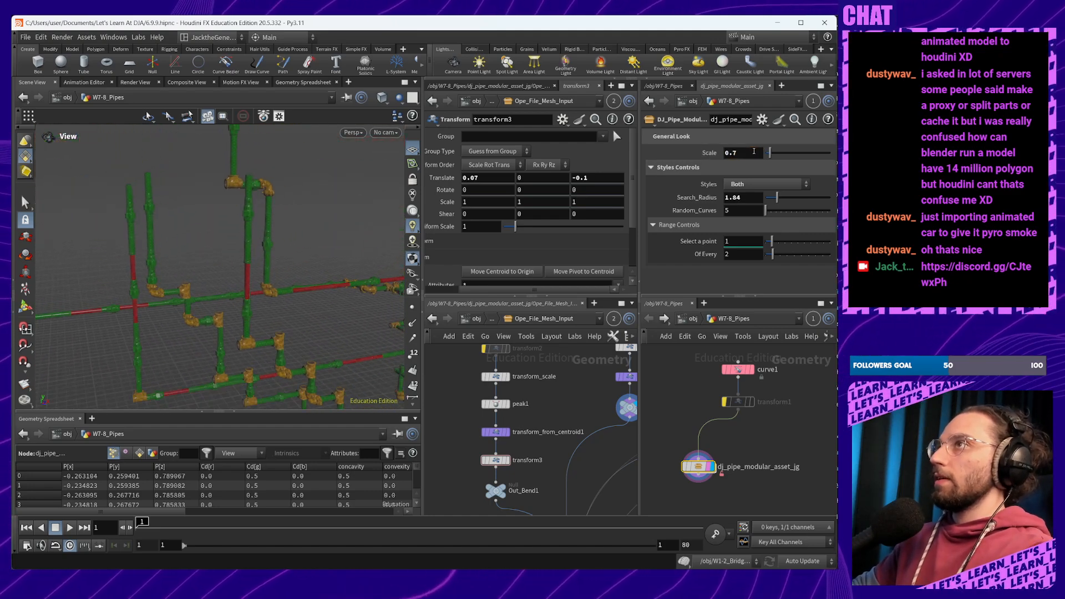
Examine the rescaled pipes and their bends up close from another angle
left_click_drag(231, 273, 383, 343, "alt")
middle_click_drag(383, 344, 259, 261, "alt")
right_click_drag(259, 261, 266, 195, "alt")
middle_click_drag(266, 195, 293, 281, "alt")
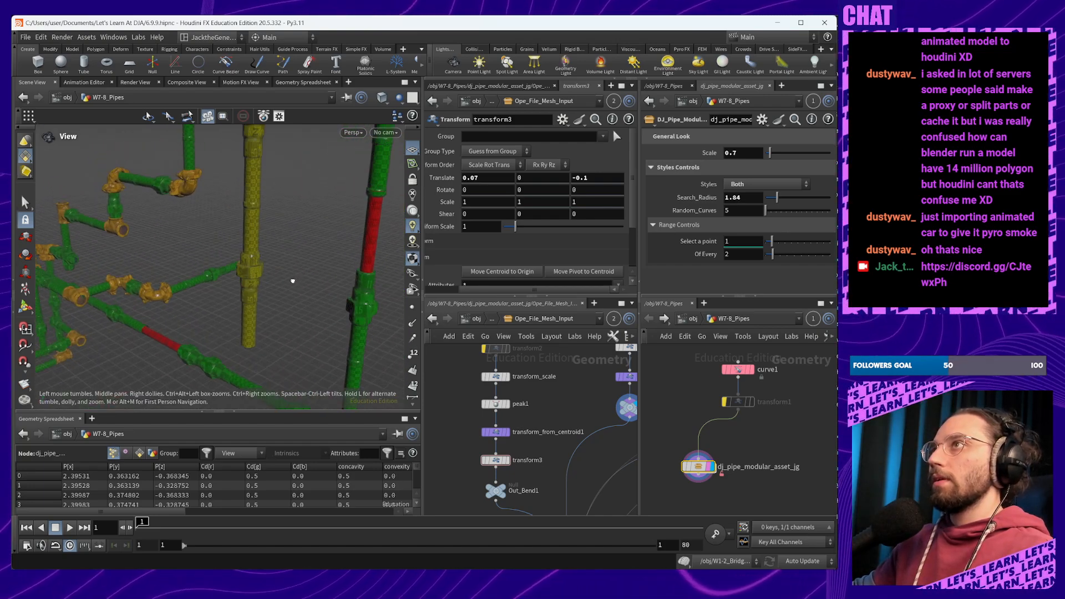
Examine the rescaled pipe network from several angles, both up close and as a whole
left_click_drag(292, 281, 307, 242, "alt")
right_click_drag(307, 242, 282, 312, "alt")
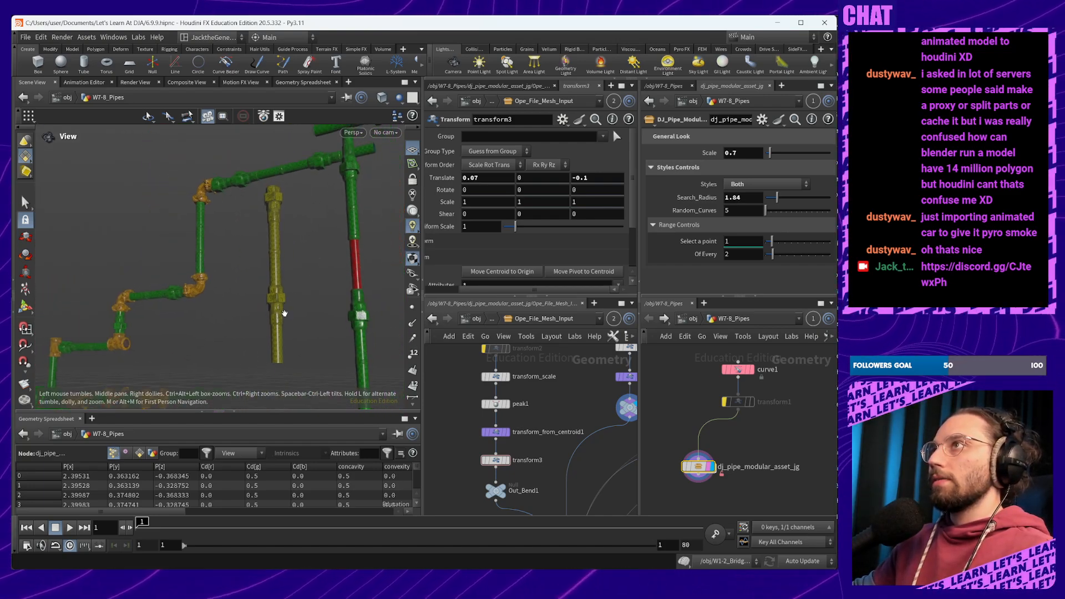
left_click_drag(283, 311, 221, 333, "alt")
middle_click_drag(222, 333, 307, 268, "alt")
right_click_drag(307, 268, 316, 349)
left_click_drag(316, 349, 316, 256)
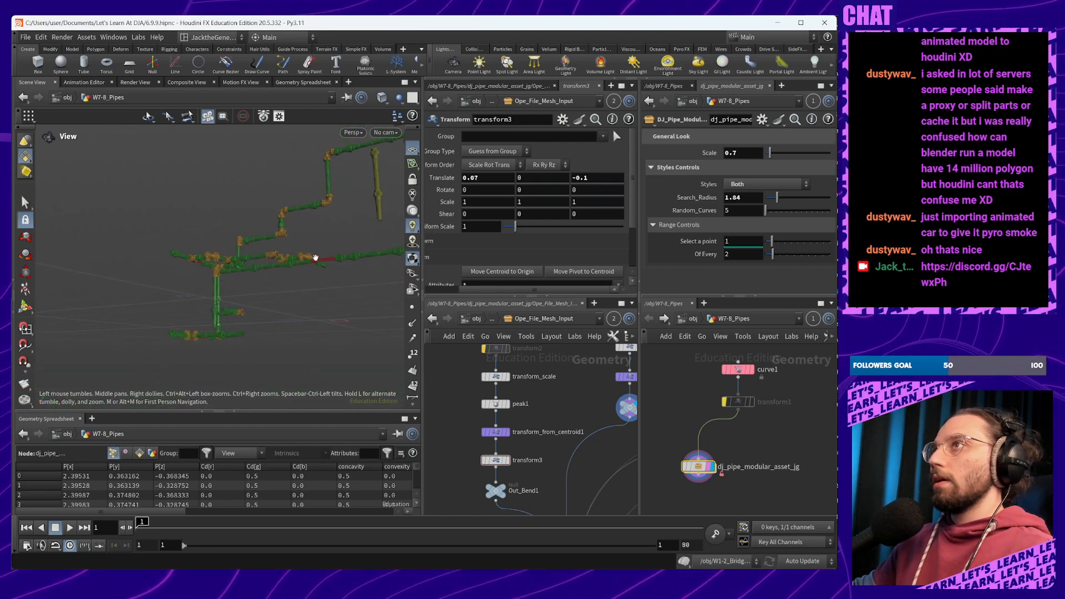
middle_click_drag(316, 257, 254, 283)
left_click_drag(254, 284, 261, 268)
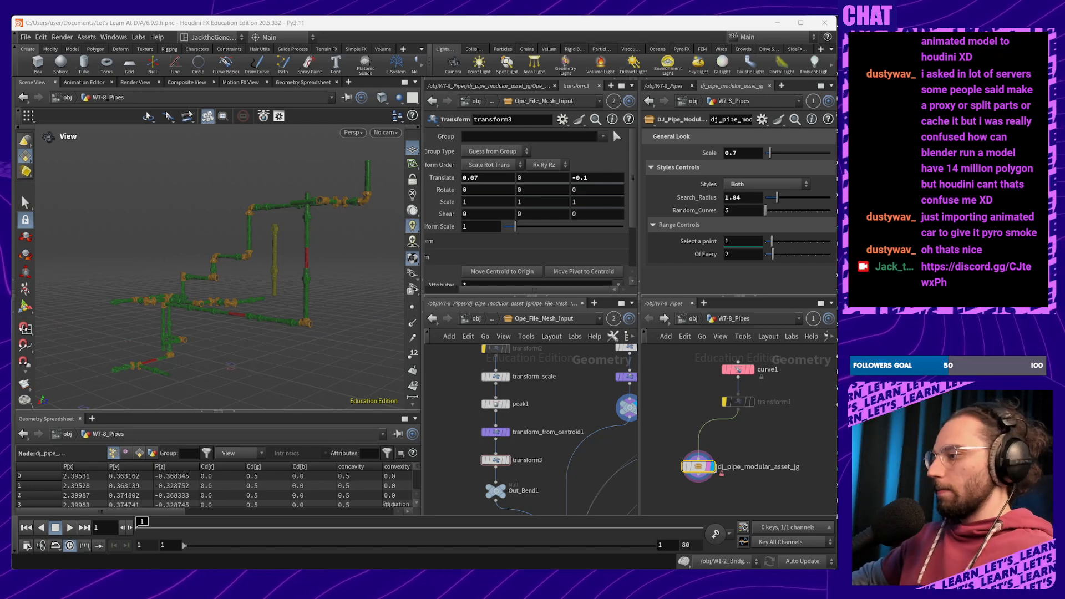
Capture one screenshot of the vertical pipes up close and another of the pipe asset's parameter controls
middle_click_drag(370, 352, 305, 374)
right_click_drag(267, 370, 209, 276)
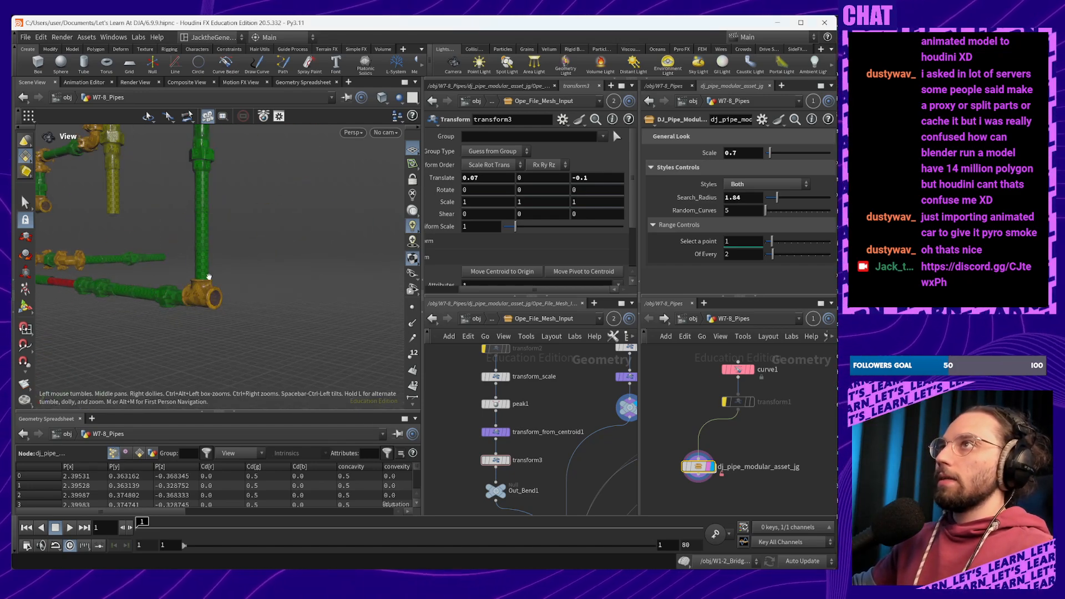
left_click_drag(209, 277, 281, 331)
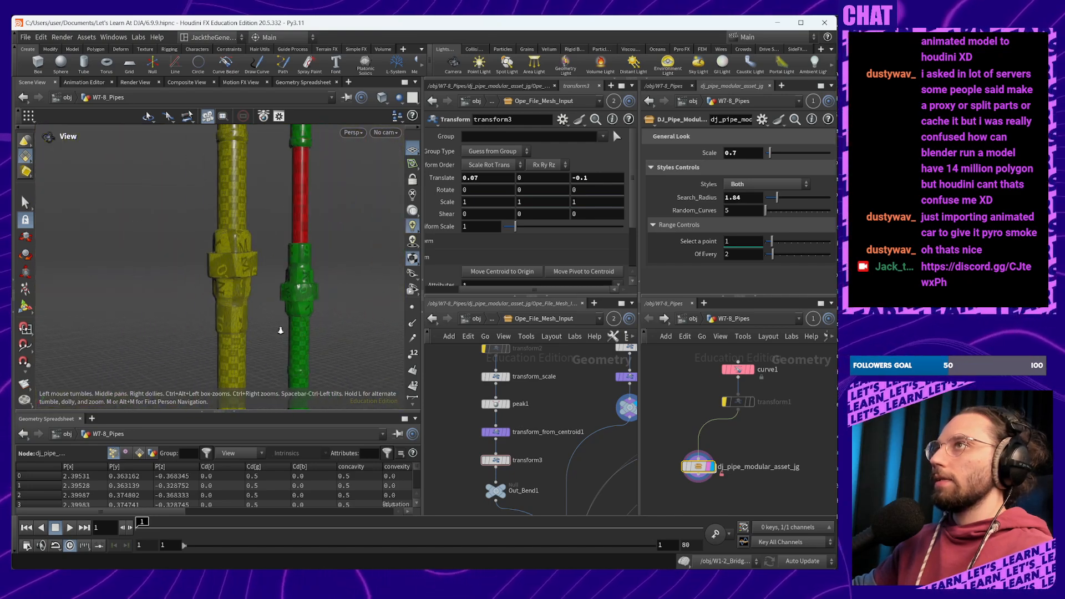
right_click_drag(281, 330, 270, 196)
middle_click_drag(270, 195, 267, 228)
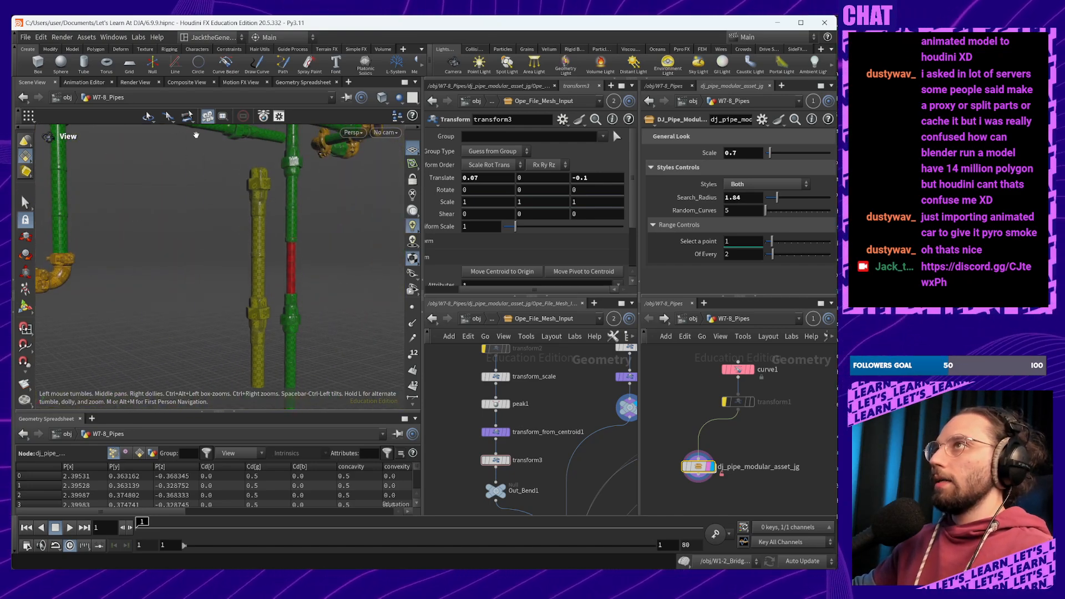
key("super+shift+s")
left_click_drag(199, 128, 350, 393)
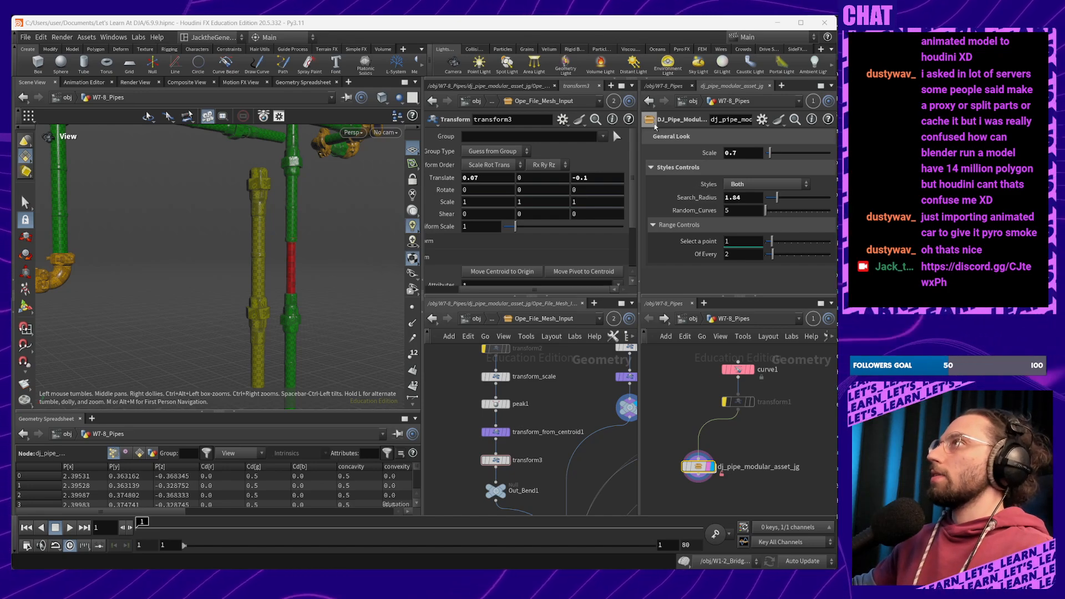
key("super+shift+s")
left_click_drag(643, 127, 832, 292)
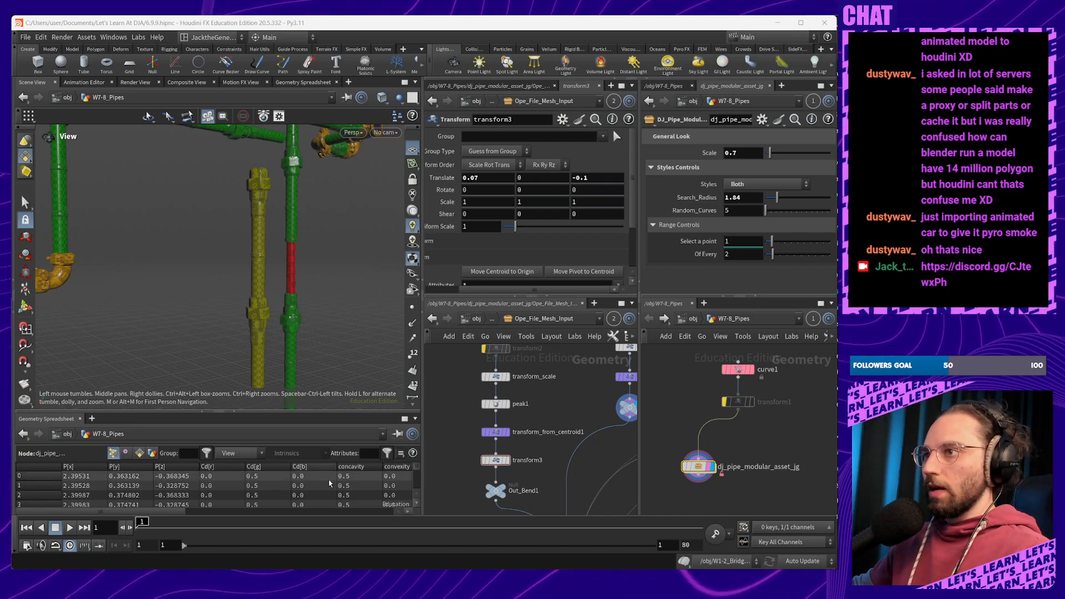
Set the pipe asset's Scale to 1
left_click_drag(320, 291, 300, 355)
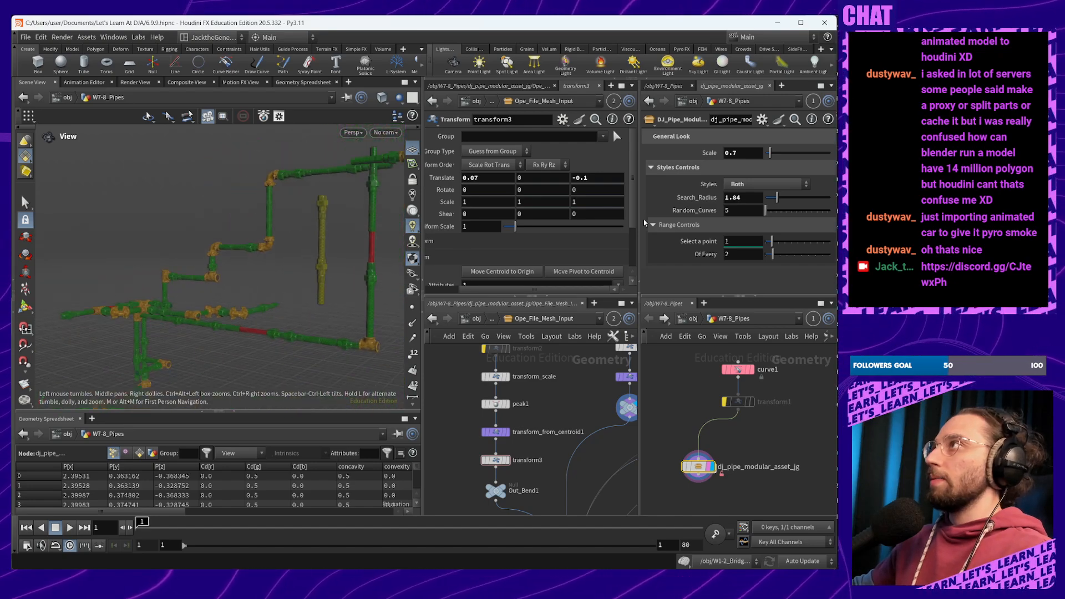
double_click(748, 156)
type("1")
key("Return")
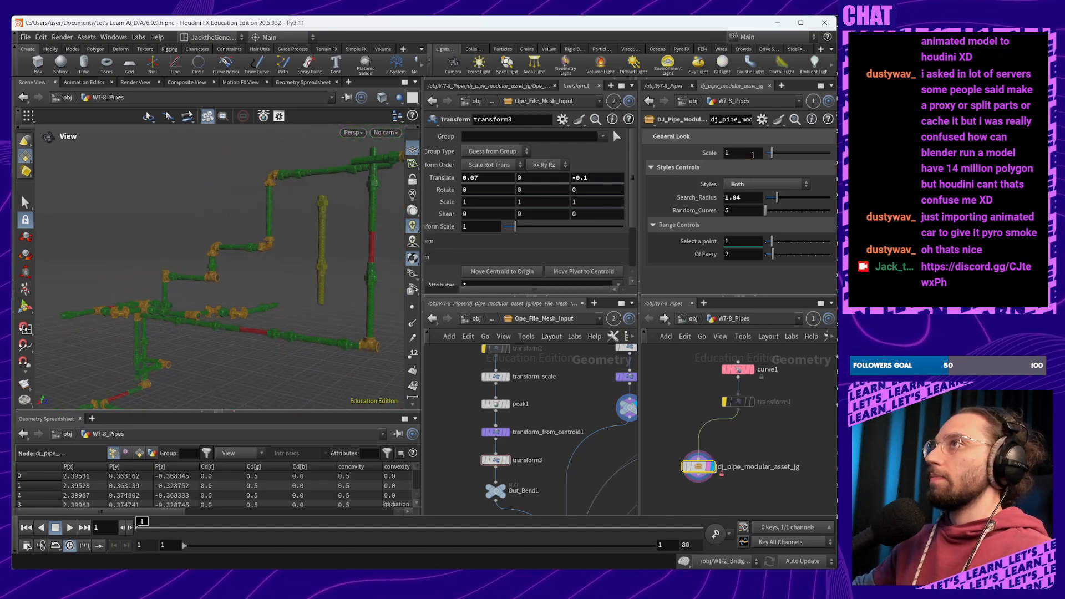
left_click_drag(277, 303, 242, 327)
left_click(739, 152)
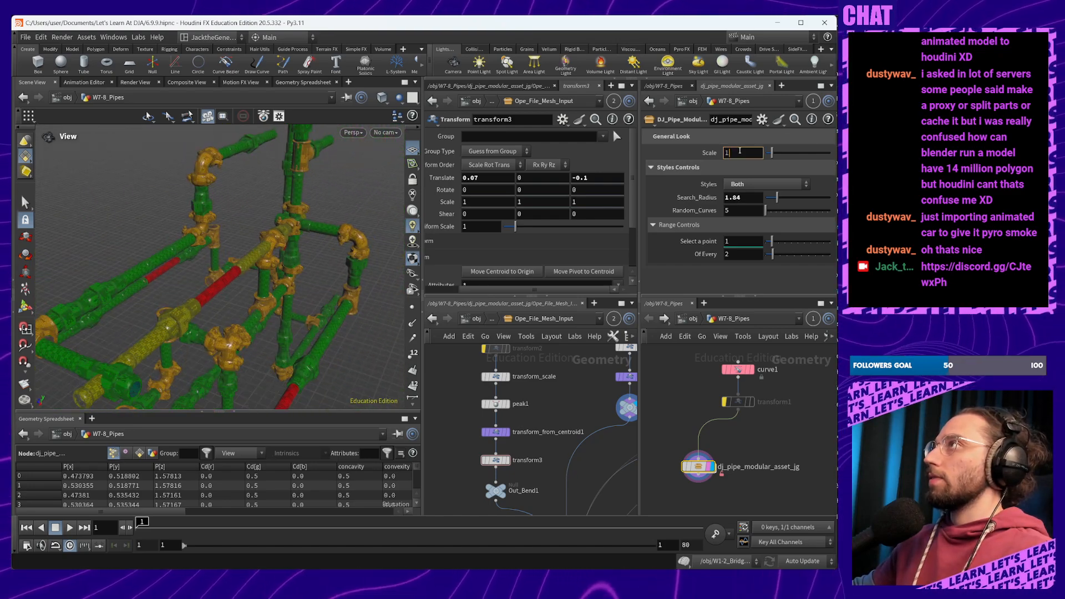
Capture a screenshot of the full-scale pipes and their joints seen from above
left_click_drag(211, 312, 193, 213)
key("super+shift+s")
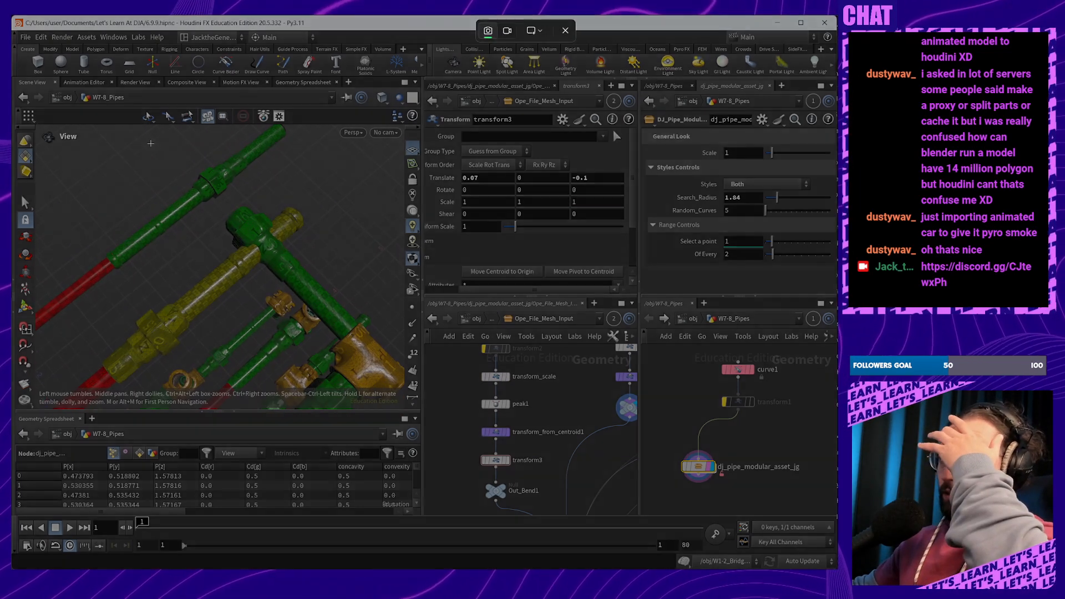
left_click_drag(149, 142, 362, 336)
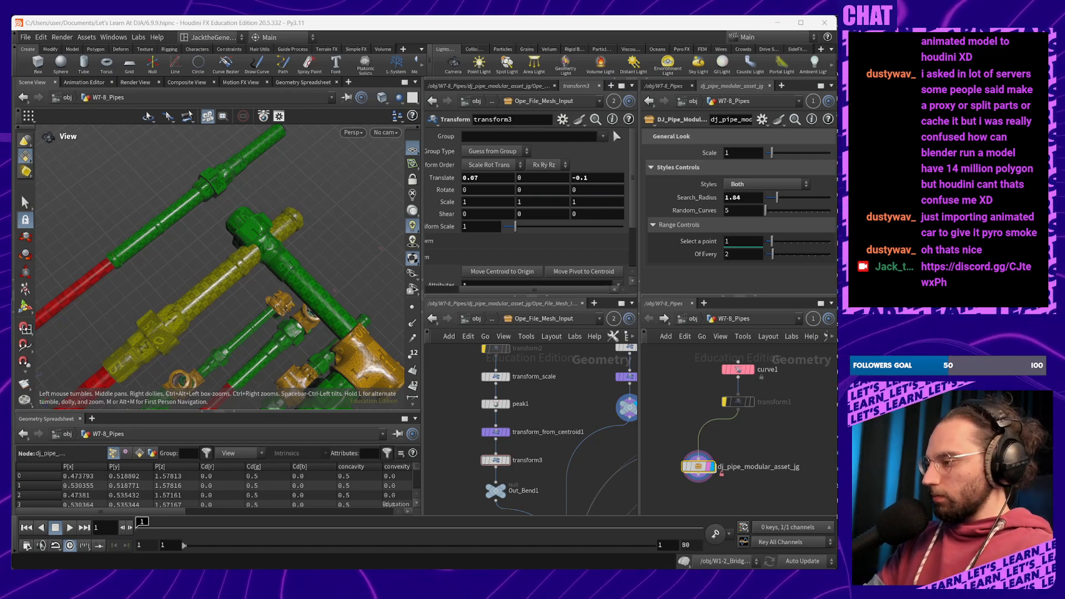
key("super")
key("super")
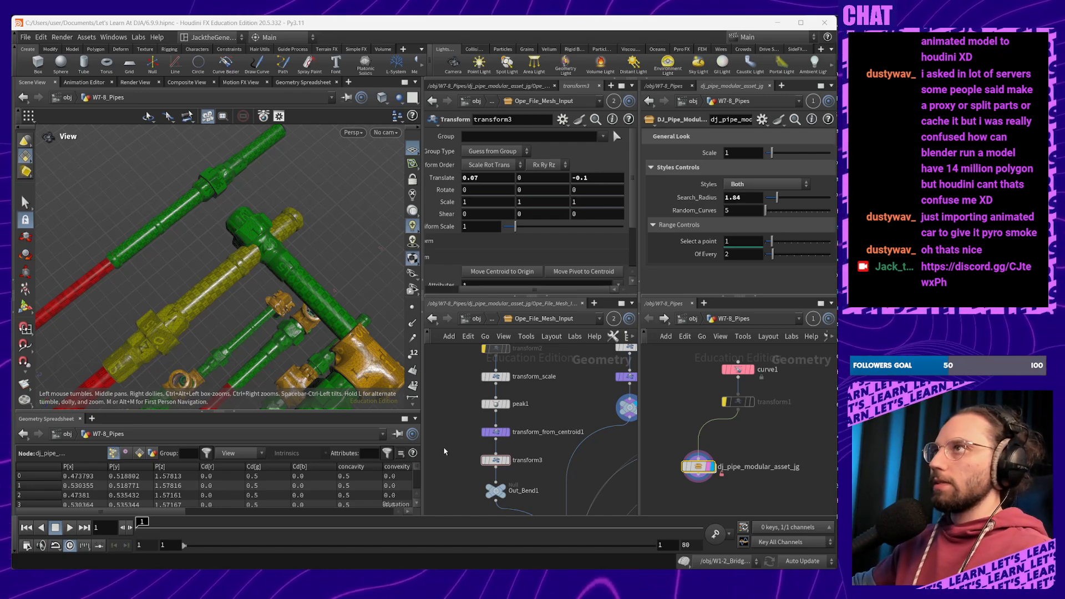
Examine the bend meshes and their joints with the straight pipes up close at the new scale
scroll(268, 302, "down", 5)
left_click_drag(267, 303, 150, 271)
scroll(254, 284, "up", 8)
scroll(110, 286, "up", 4)
scroll(199, 274, "down", 6)
middle_click_drag(150, 271, 273, 244)
left_click_drag(273, 245, 178, 235)
scroll(233, 267, "up", 3)
middle_click_drag(177, 236, 209, 246)
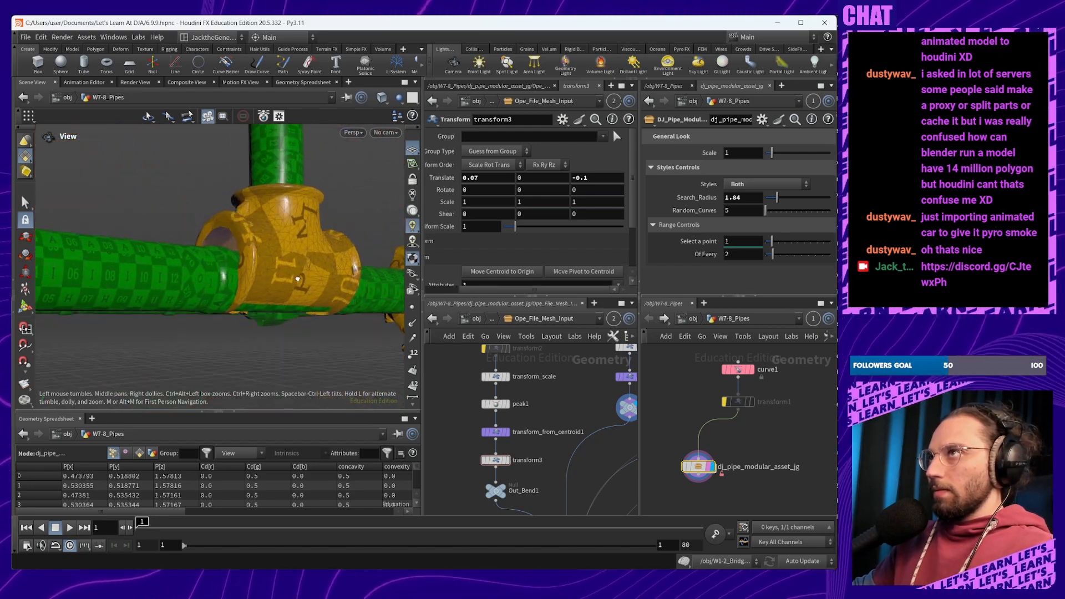
left_click_drag(236, 280, 150, 267)
right_click_drag(192, 261, 264, 303)
middle_click_drag(264, 302, 227, 222)
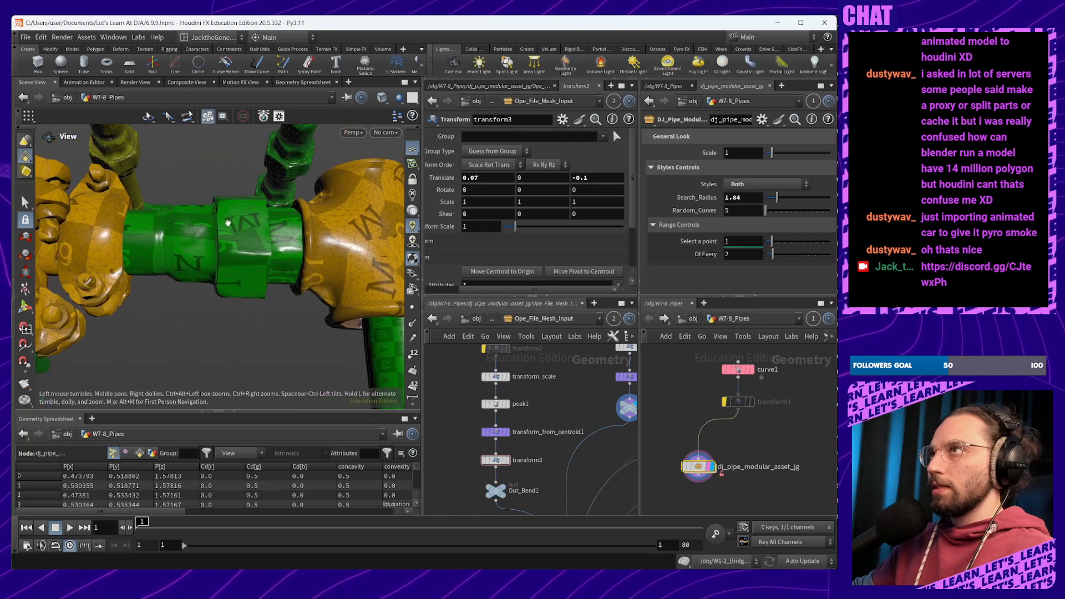
left_click_drag(297, 255, 340, 339)
right_click_drag(340, 339, 245, 282)
left_click_drag(245, 283, 270, 347)
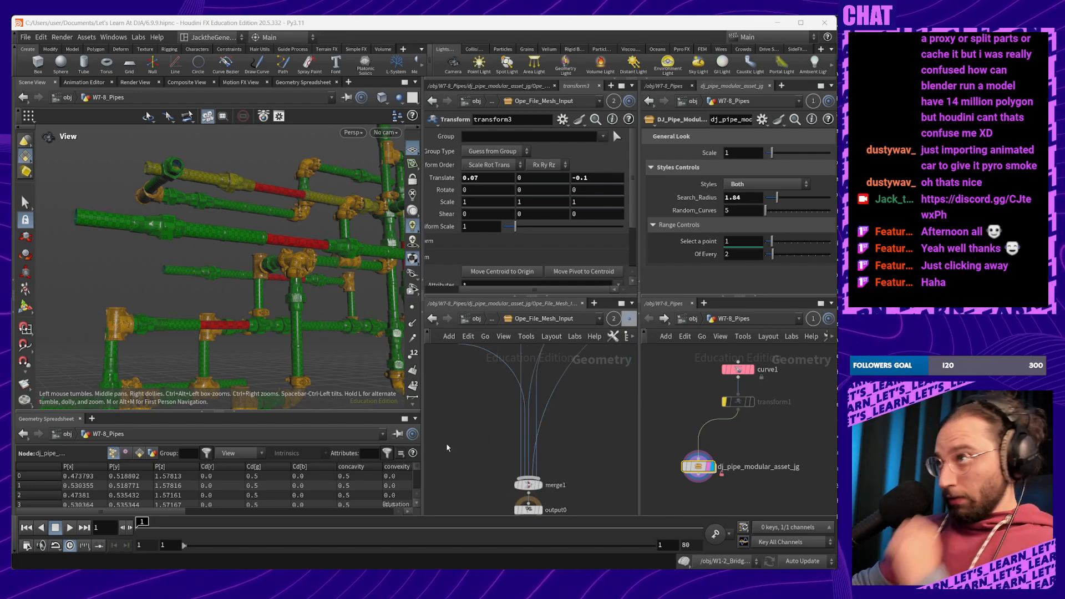
Go up to the dj_pipe_modular_asset_jg network and move output0 further below copytopoints1 to make room
middle_click_drag(568, 492, 588, 387)
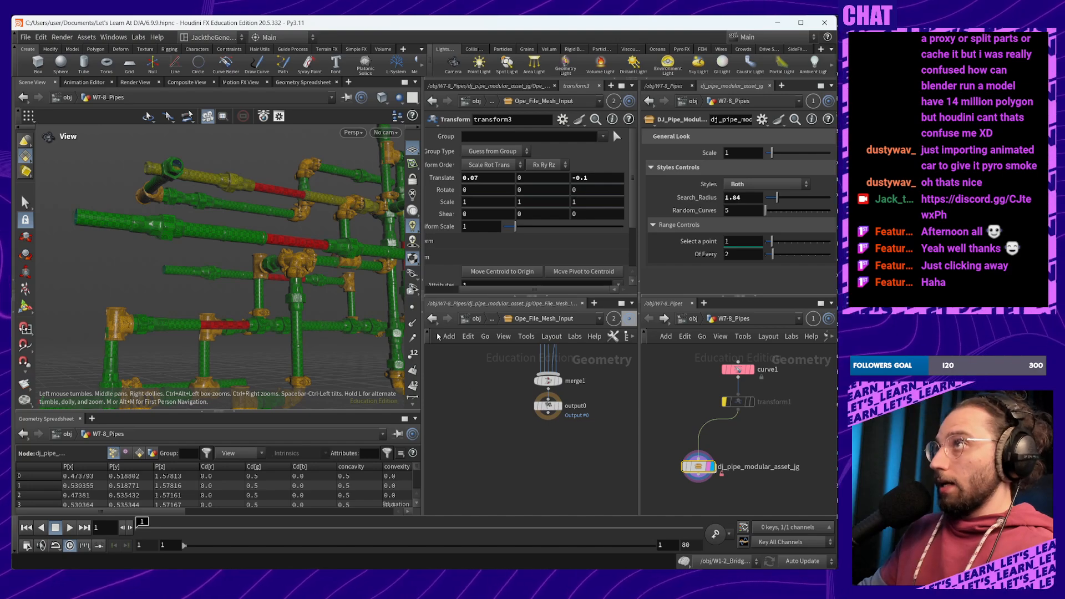
key("u")
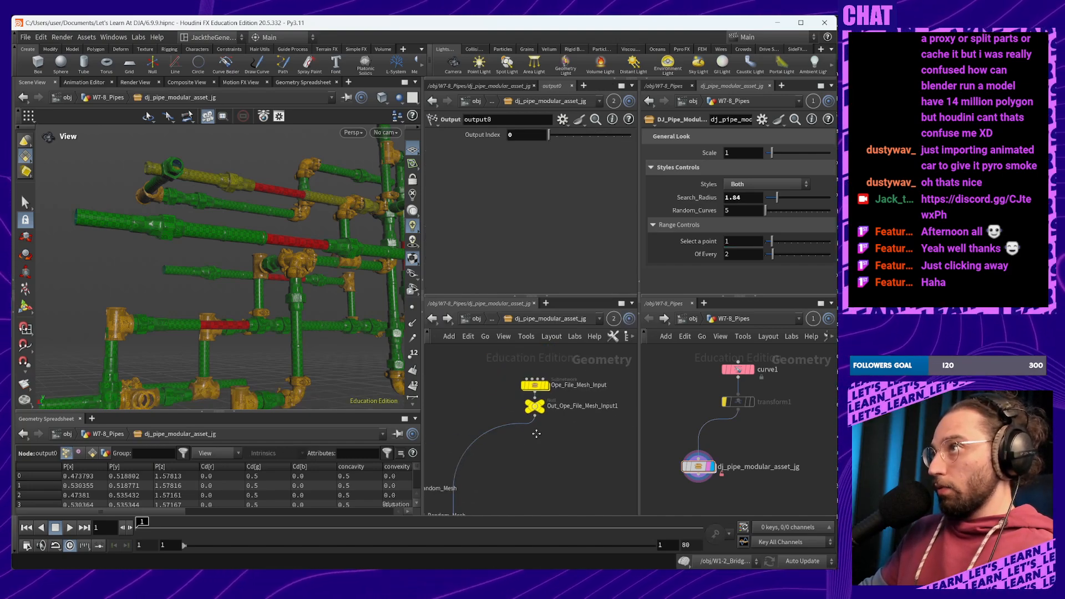
middle_click_drag(537, 434, 593, 317)
middle_click_drag(555, 482, 581, 451)
scroll(534, 415, "down", 5)
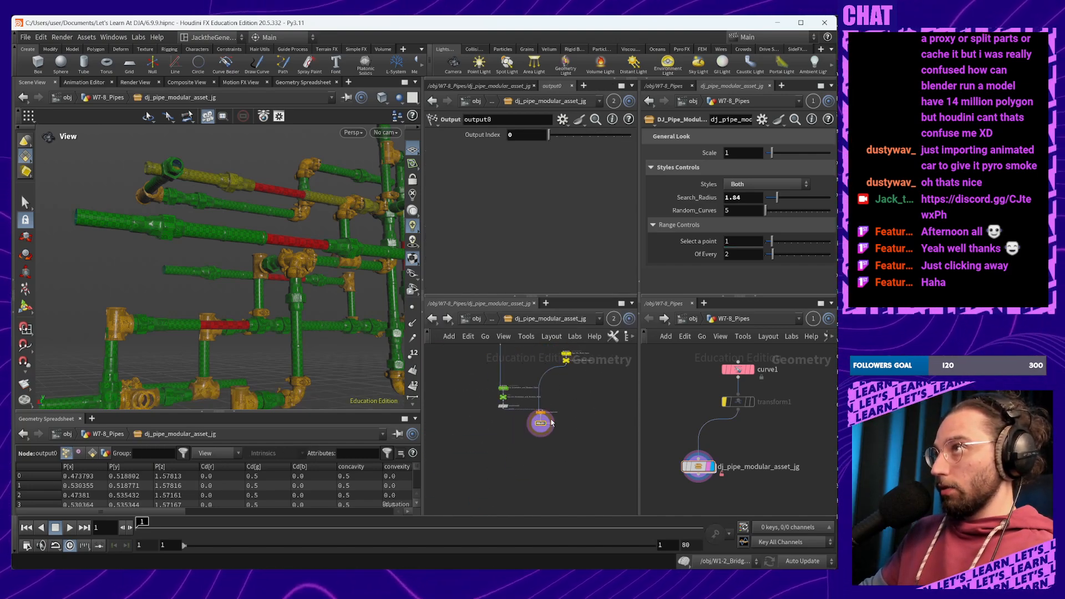
middle_click_drag(587, 401, 616, 376)
scroll(615, 375, "up", 3)
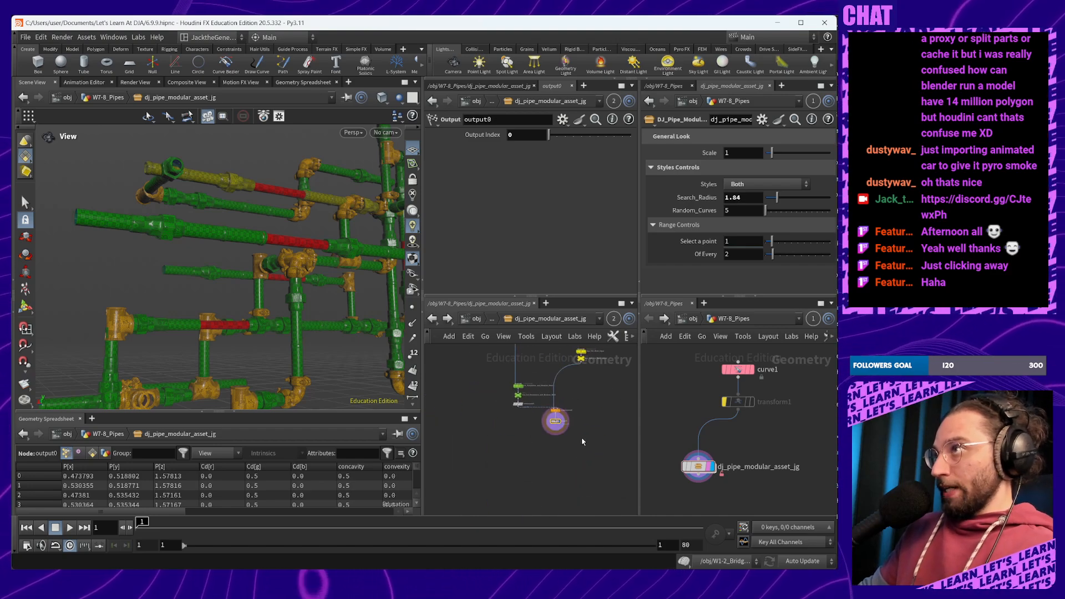
left_click_drag(571, 454, 512, 426)
left_click(574, 463)
middle_click_drag(571, 484, 608, 418)
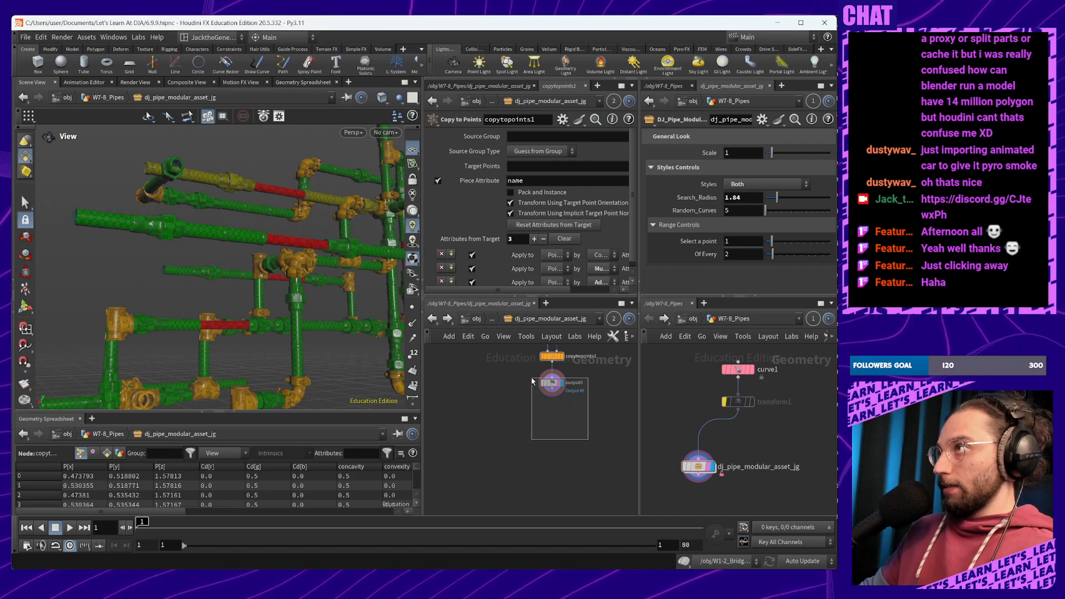
left_click_drag(552, 383, 552, 449)
left_click(587, 420)
Add a Subnetwork node beside the wire between copytopoints1 and output0
middle_click_drag(598, 392, 557, 441)
scroll(592, 446, "up", 1)
key("Tab")
type("s")
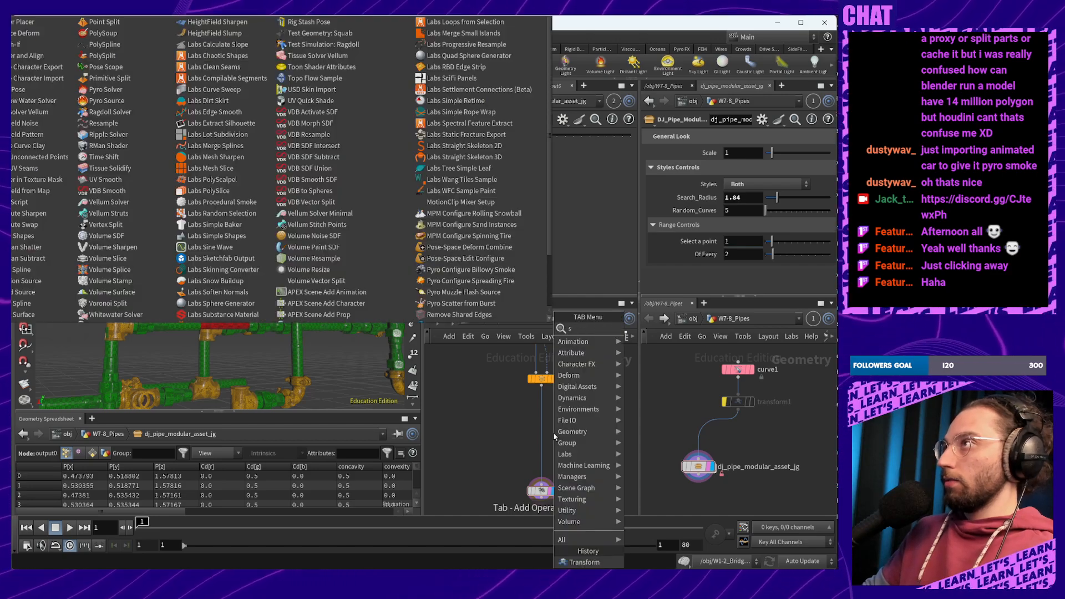
type("ub")
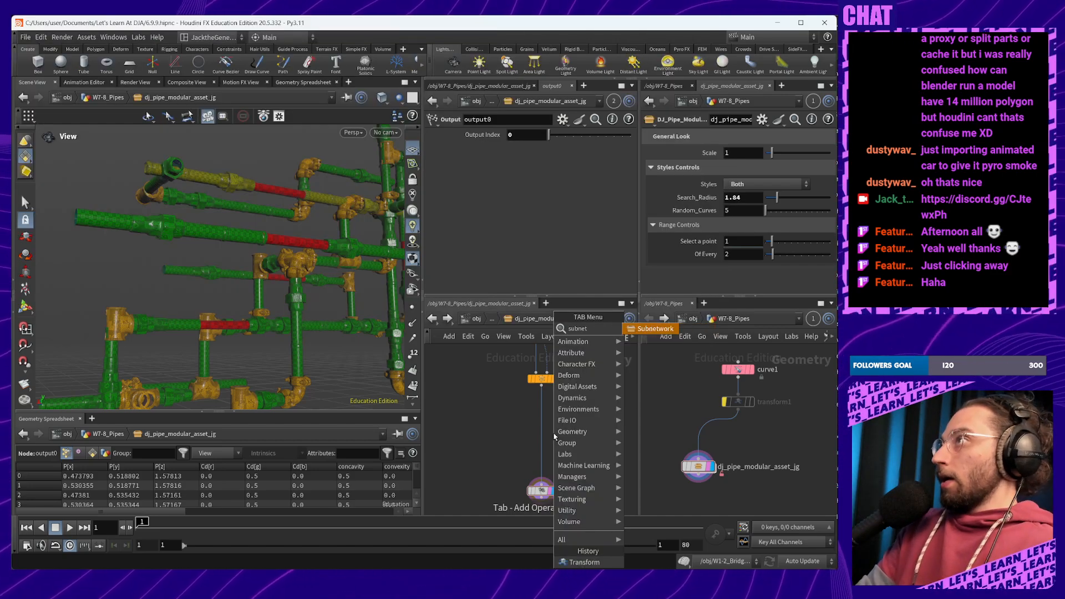
type("net")
key("Return")
left_click(508, 437)
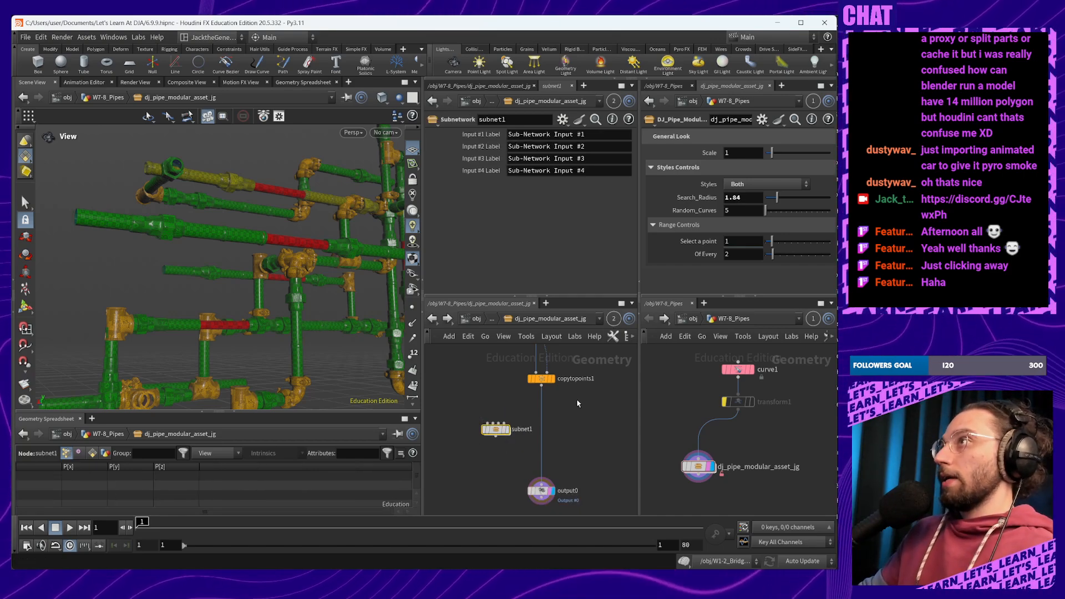
Rename the new subnetwork as Sim_Vellum_Wires
double_click(523, 429)
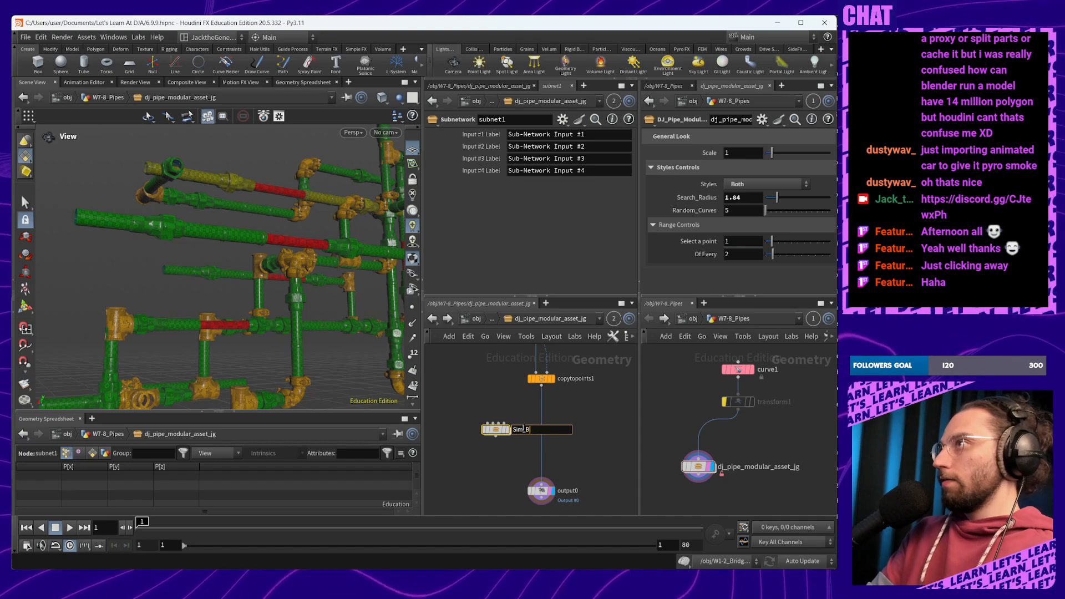
type("Sim_Vellunm")
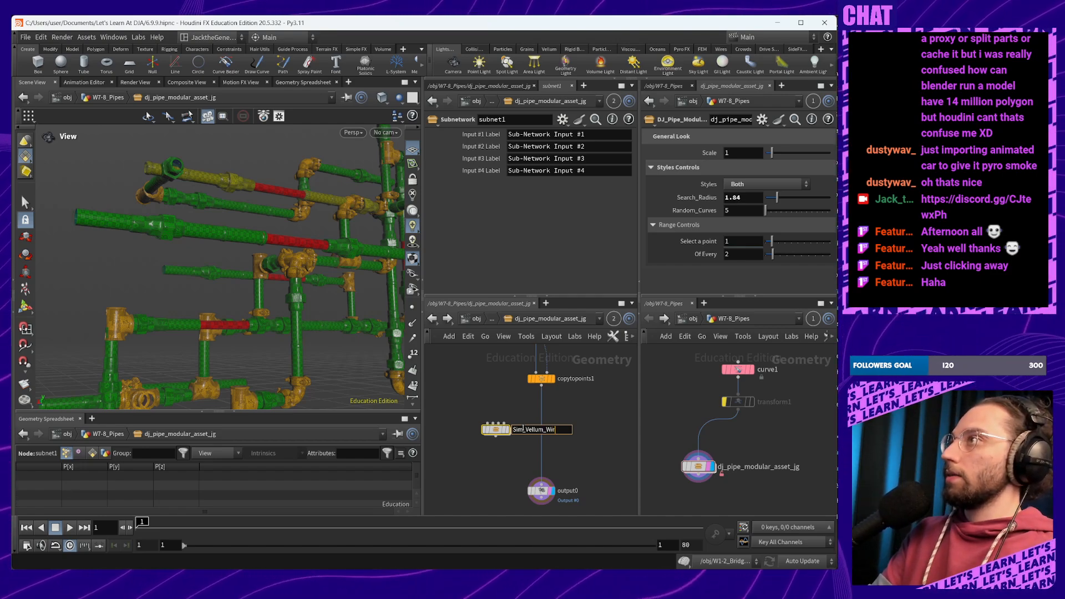
key("Return")
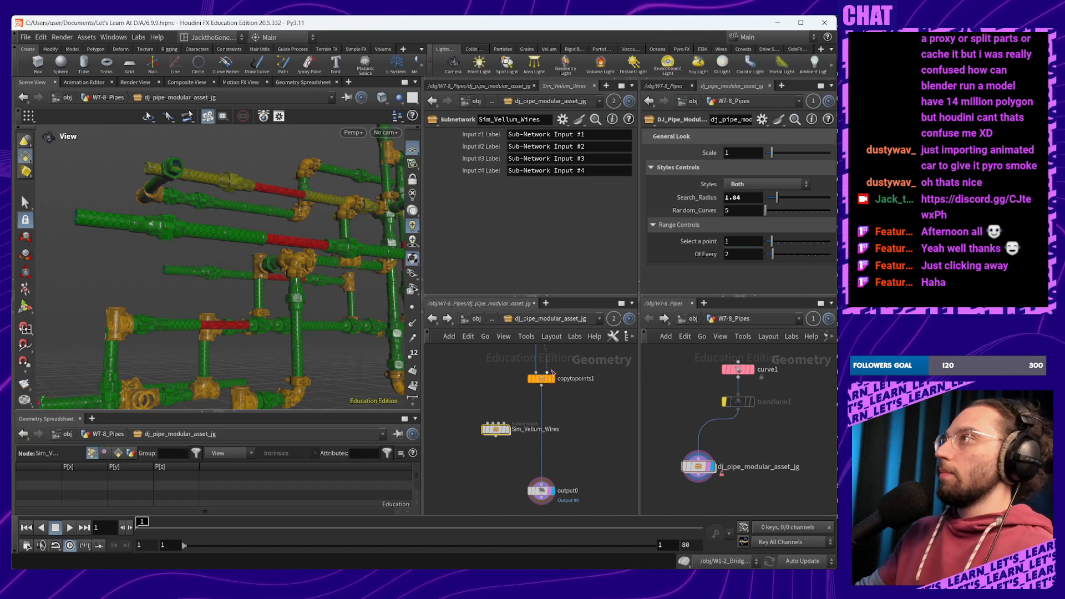
Open the node color palette and color the Sim_Vellum_Wires node red
left_click(633, 336)
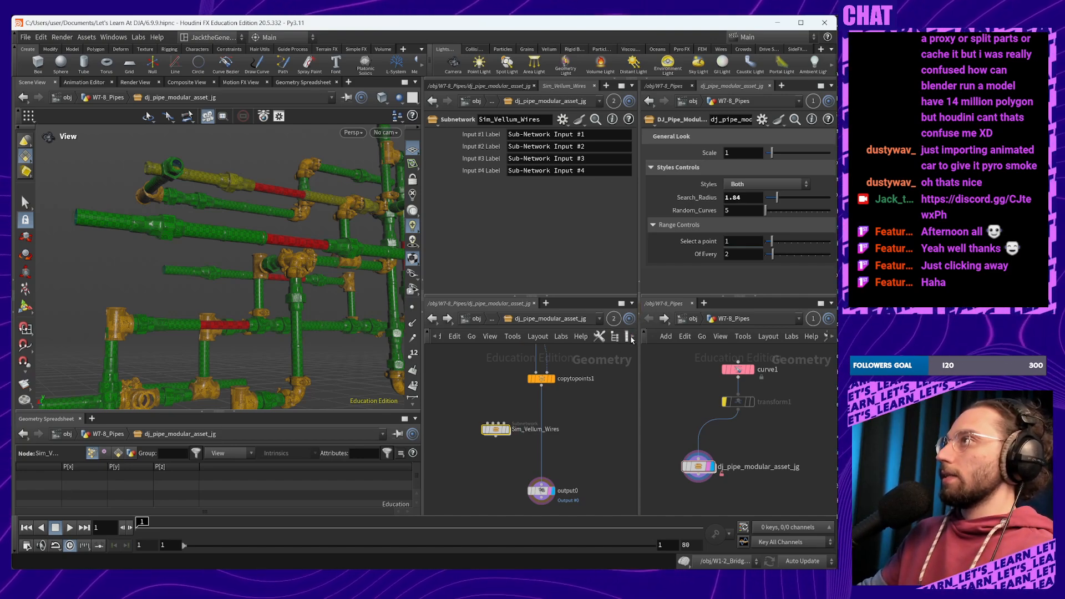
left_click(632, 336)
left_click(632, 336)
left_click(618, 338)
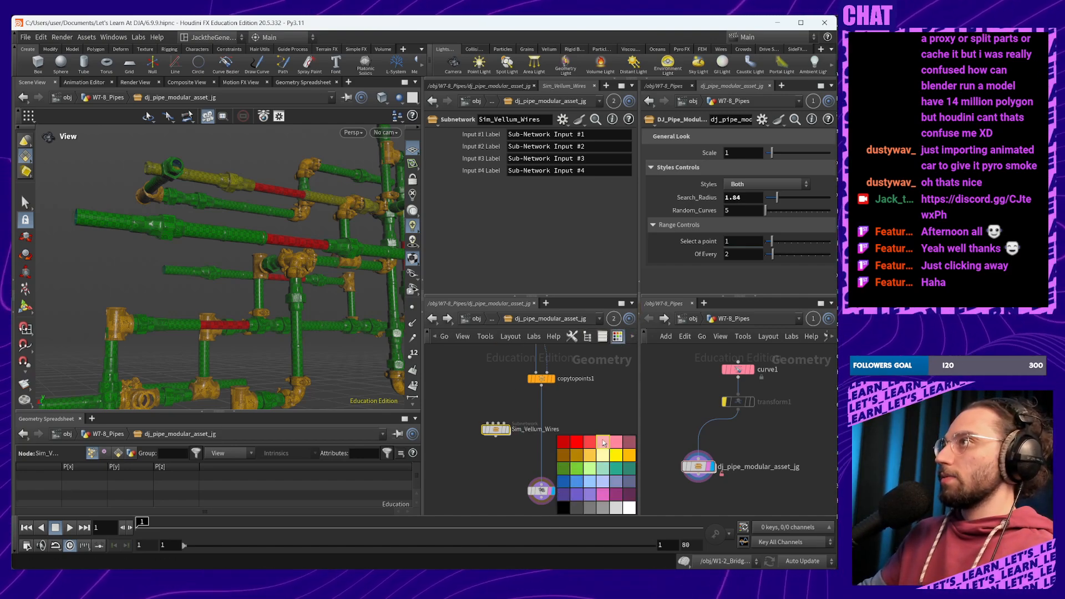
left_click_drag(603, 434, 606, 519)
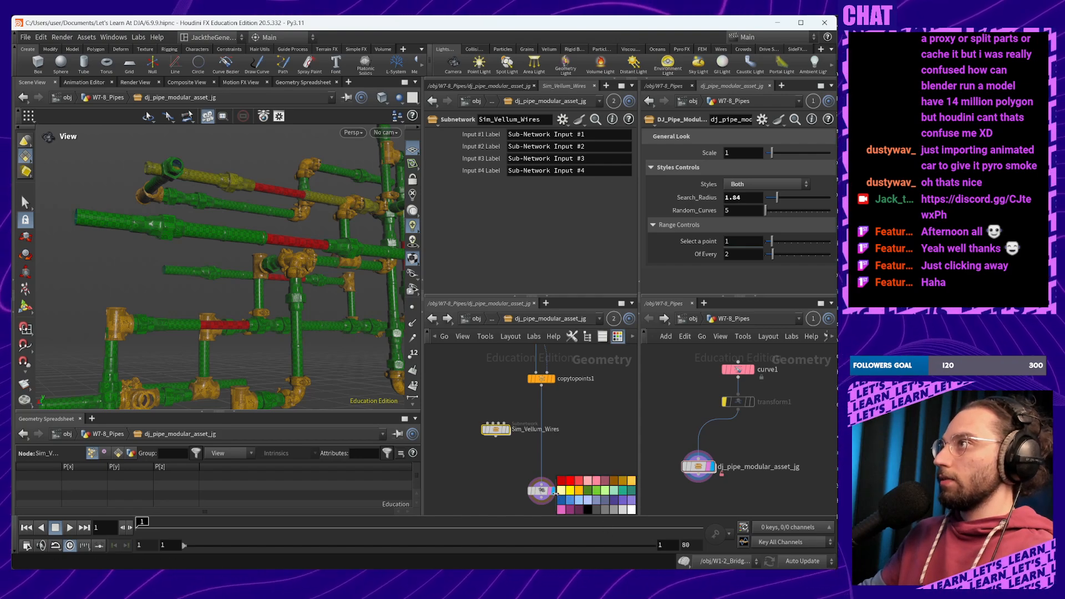
left_click_drag(557, 495, 604, 493)
left_click(606, 480)
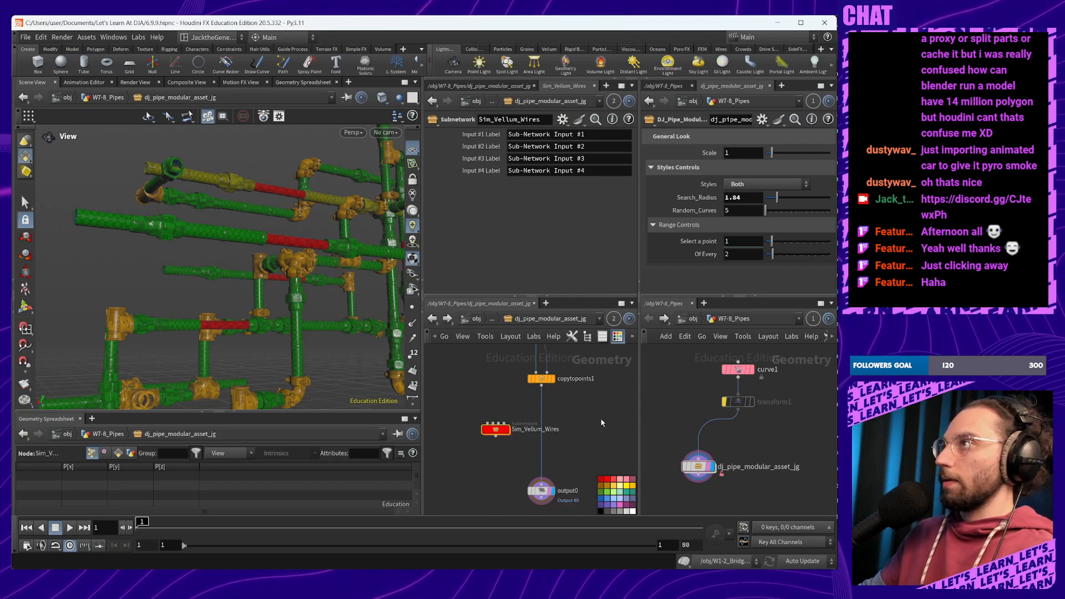
Display the output of attribcreate1 and view the underlying pipe curves from another angle
middle_click_drag(496, 450, 512, 469)
mouse_move(511, 449)
left_mouse_down()
mouse_move(493, 449)
mouse_move(496, 439)
left_mouse_up()
middle_click_drag(493, 395, 514, 440)
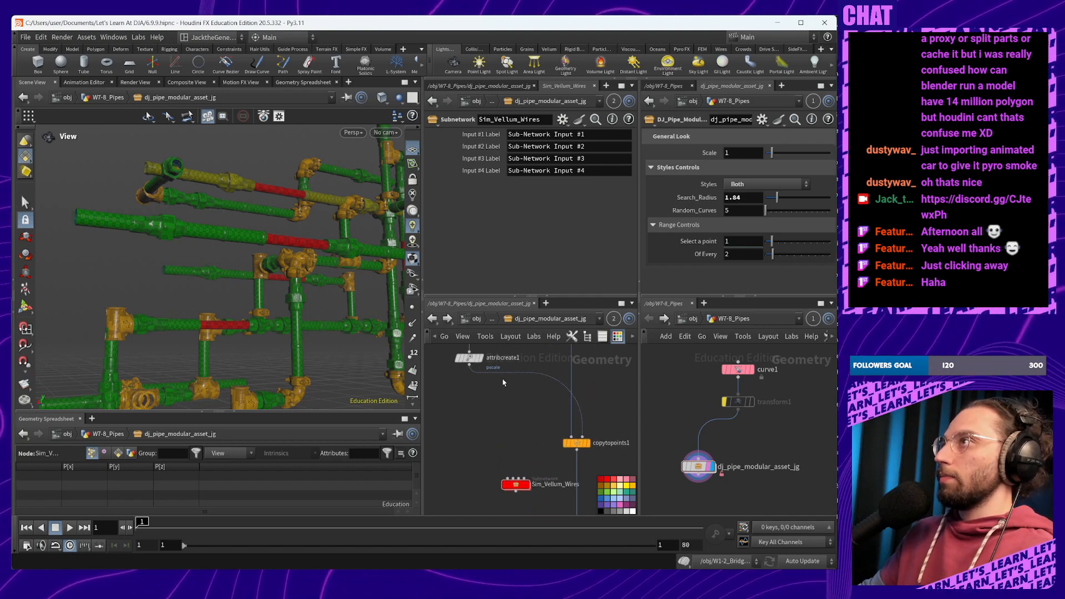
left_click(484, 360)
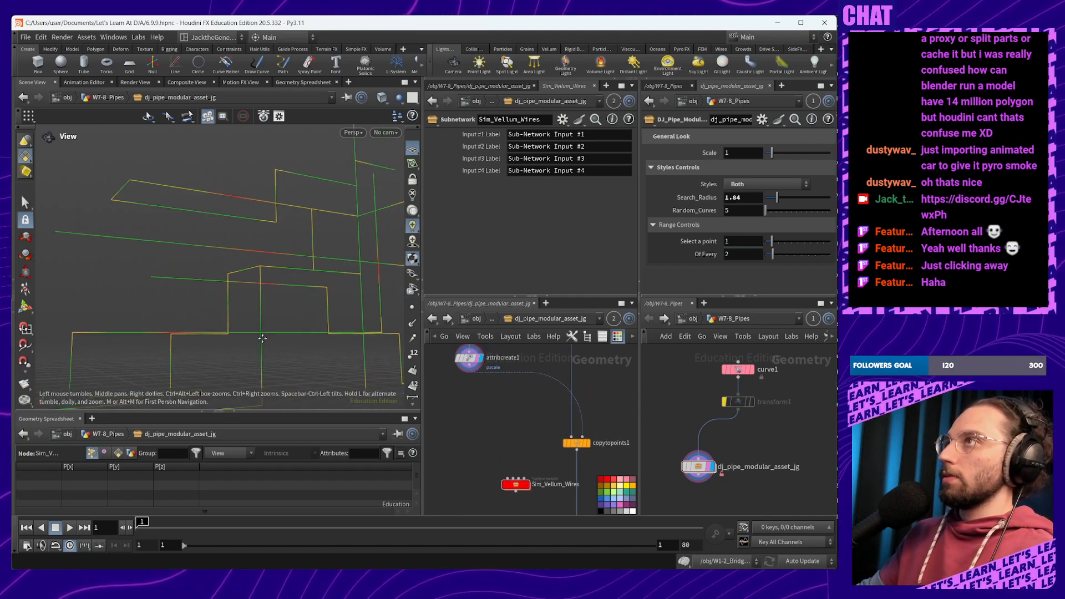
left_click_drag(271, 339, 294, 298)
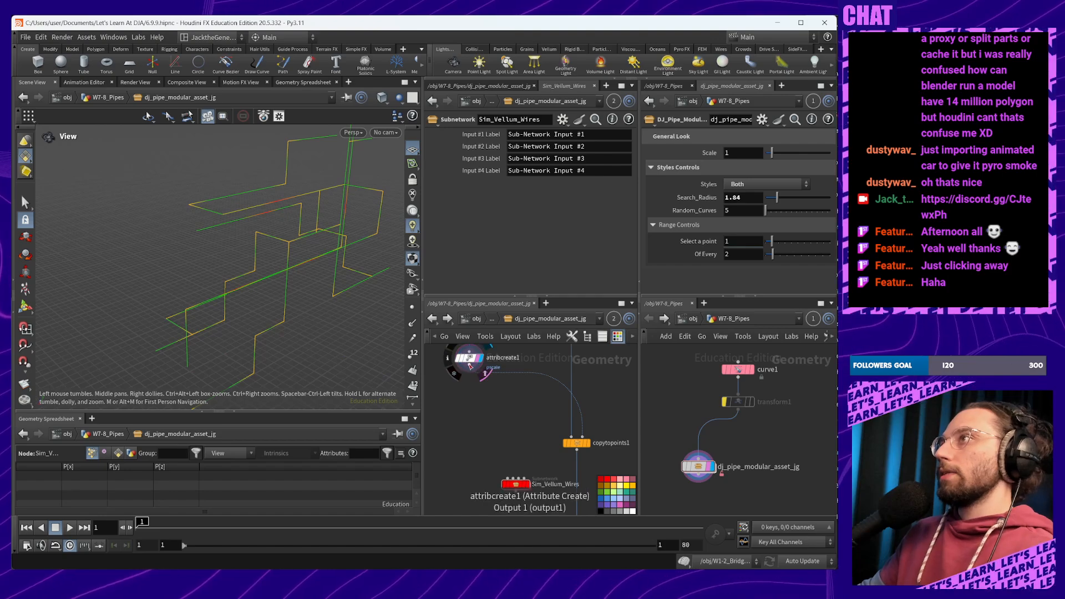
Connect copytopoints1 to the second input of the Sim_Vellum_Wires subnetwork and display the output of copytopoints1
middle_click_drag(540, 463, 515, 412)
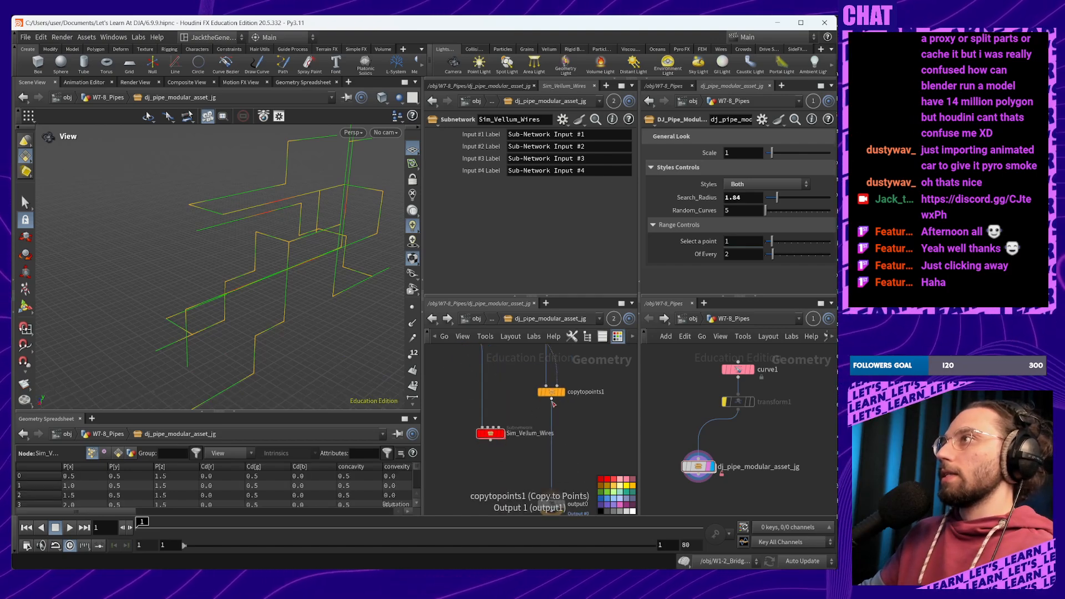
left_click_drag(551, 399, 488, 428)
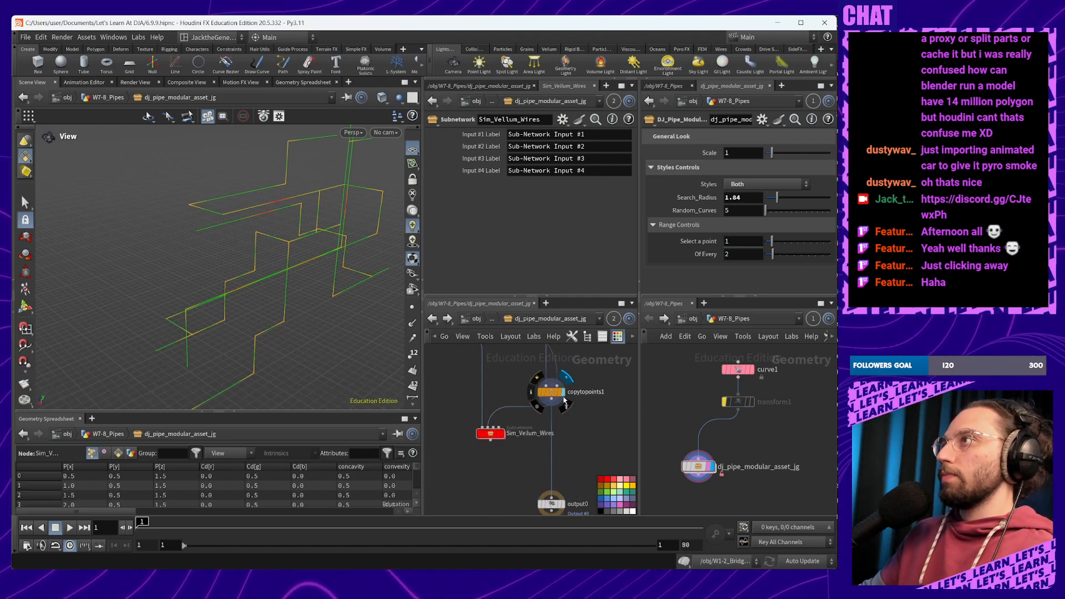
left_click(563, 392)
left_click_drag(272, 355, 249, 363)
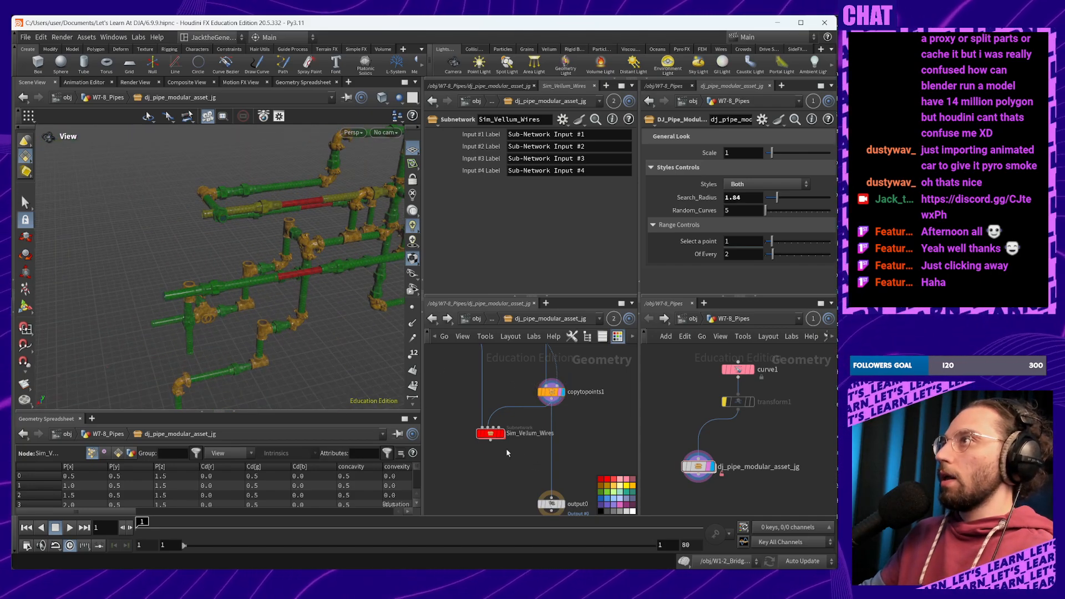
middle_click_drag(537, 420, 566, 439)
left_click_drag(517, 458, 500, 462)
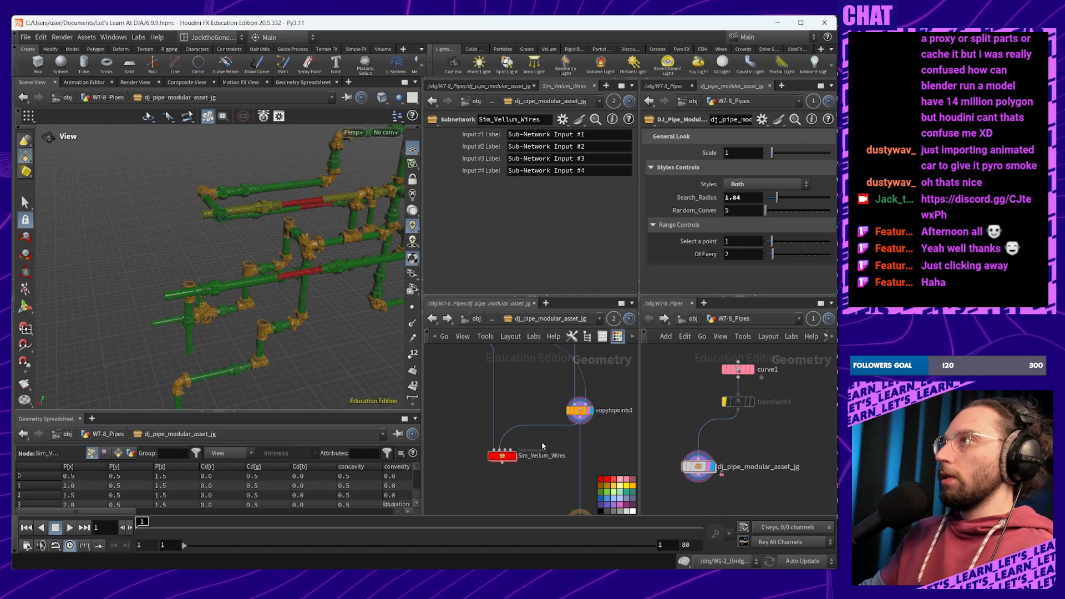
Create a Null node, cut it from the asset network, and enter the Sim_Vellum_Wires subnetwork
key("Tab")
type("null")
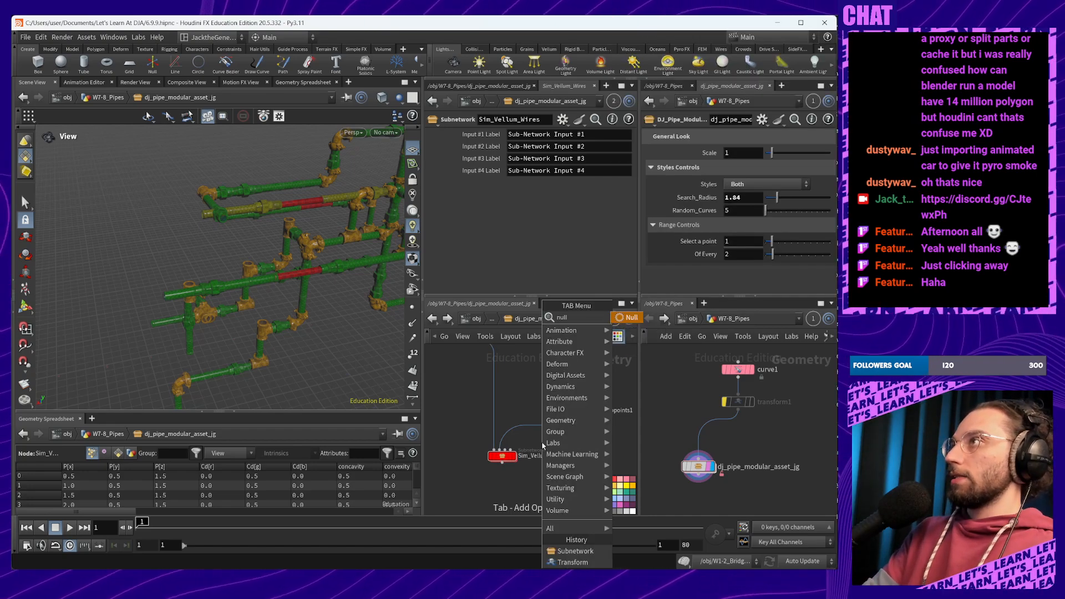
key("Return")
left_click(554, 440)
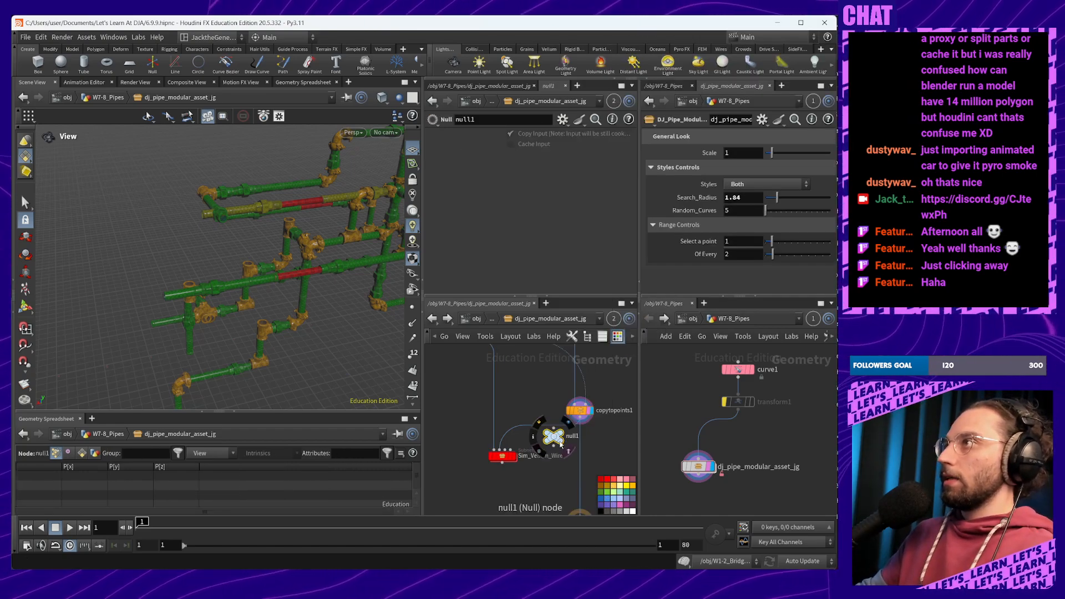
key("ctrl+x")
double_click(505, 457)
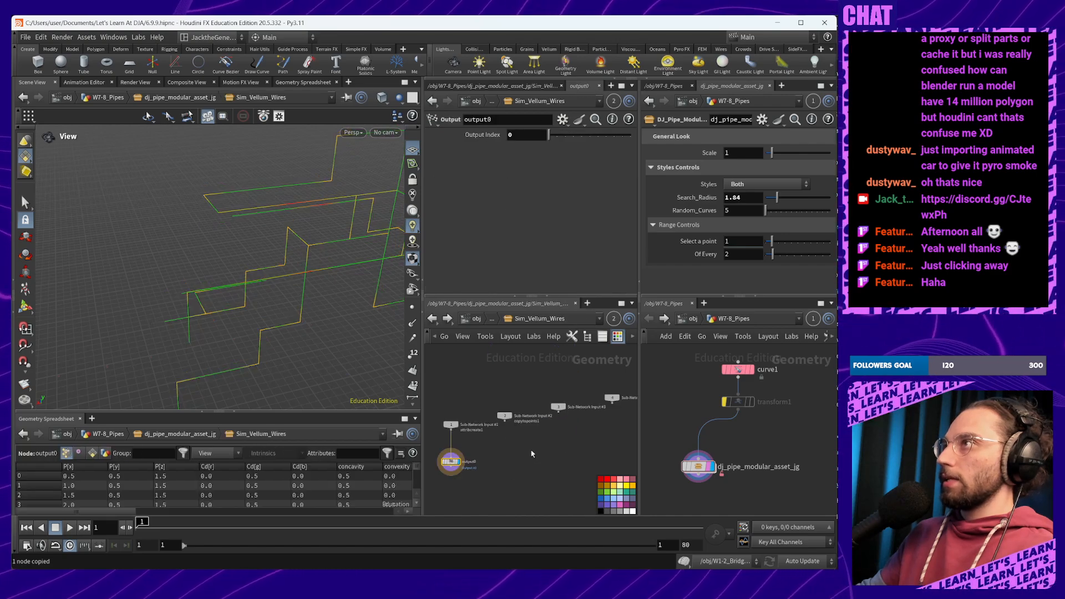
Color the Sub-Network Input #2 node orange like copytopoints1, and check attribcreate1's color in the parent network for Input #1
left_click(552, 377)
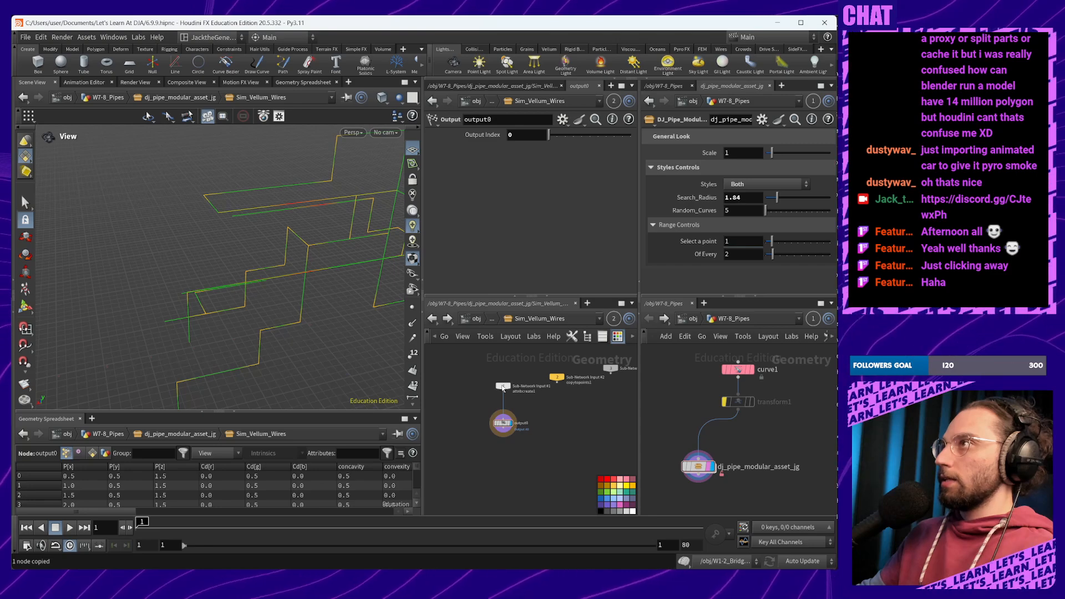
left_click(432, 318)
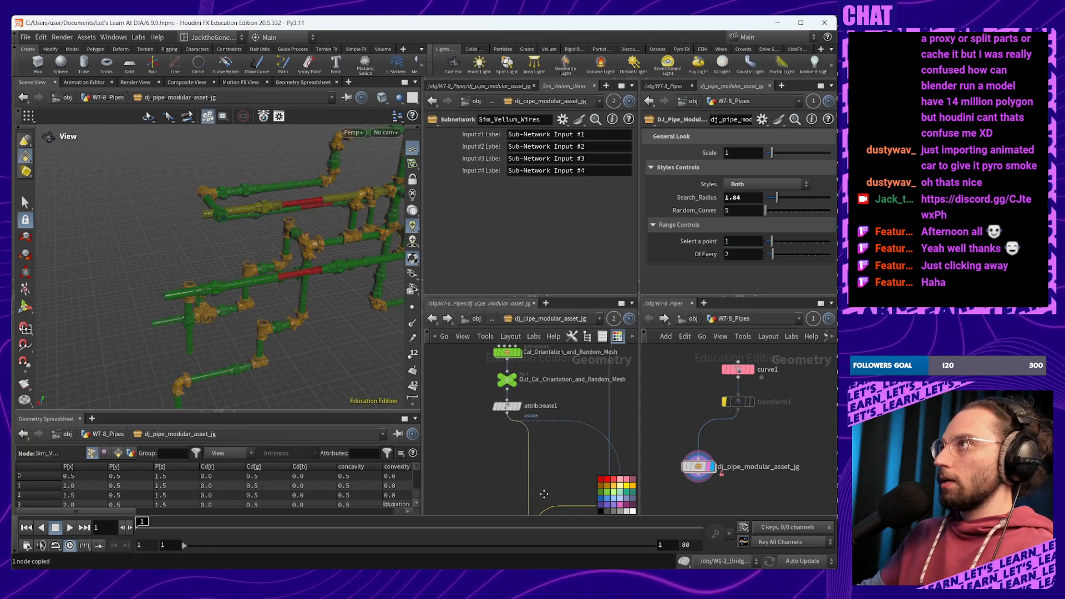
left_click(451, 318)
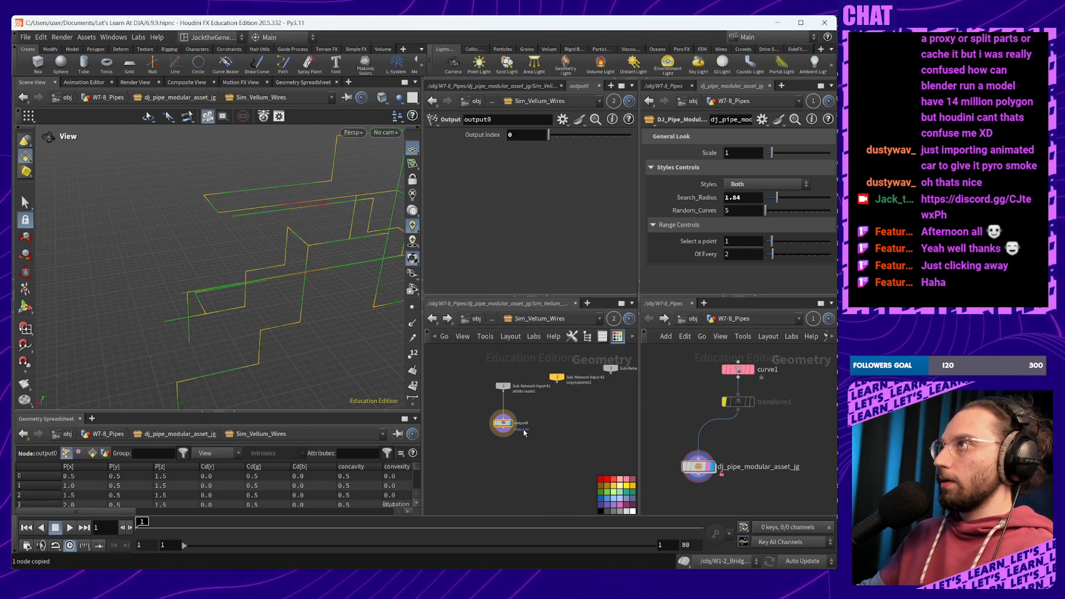
left_click(505, 384)
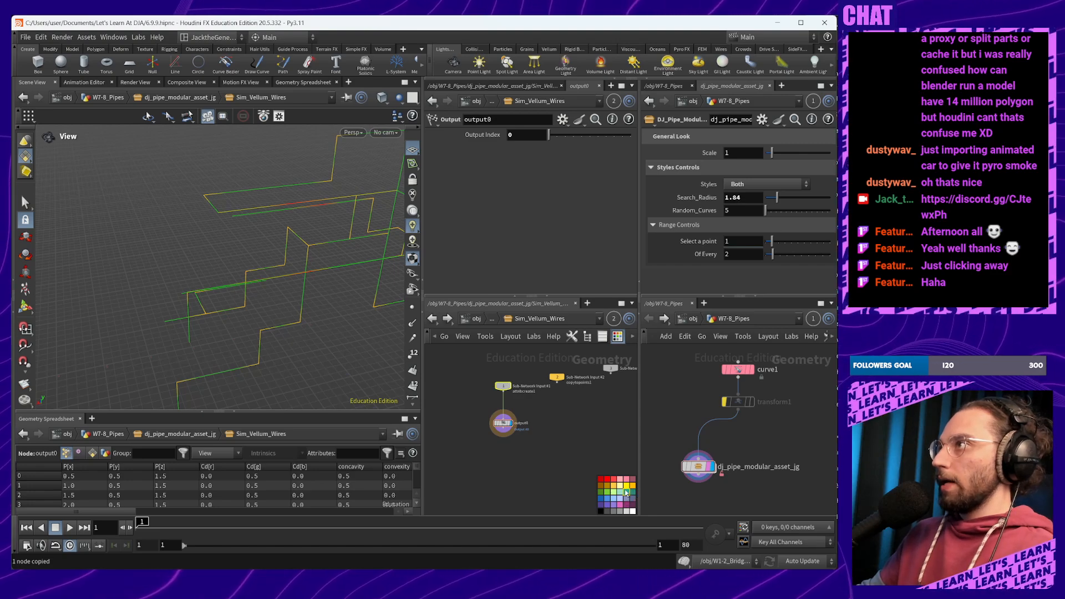
left_click_drag(484, 362, 503, 383)
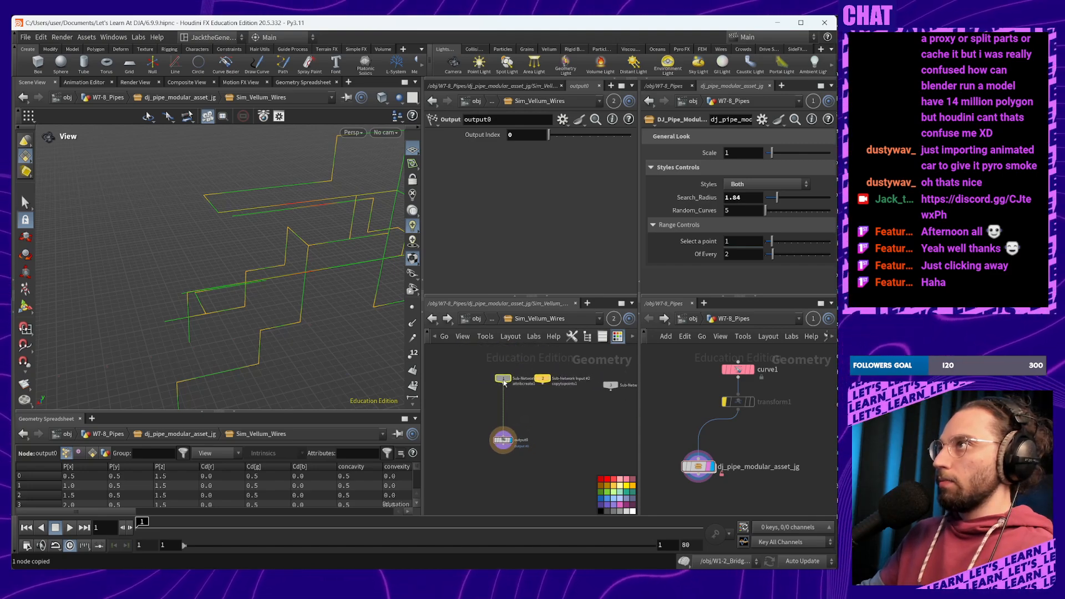
Rearrange the subnetwork's input nodes so that Input #2 sits level with Input #1 with clear space between them
left_click(558, 437)
middle_click_drag(577, 433, 485, 446)
left_click_drag(507, 363, 603, 441)
key("a")
left_click_drag(585, 431, 593, 362)
middle_click_drag(516, 455, 555, 457)
middle_click_drag(483, 452, 537, 436)
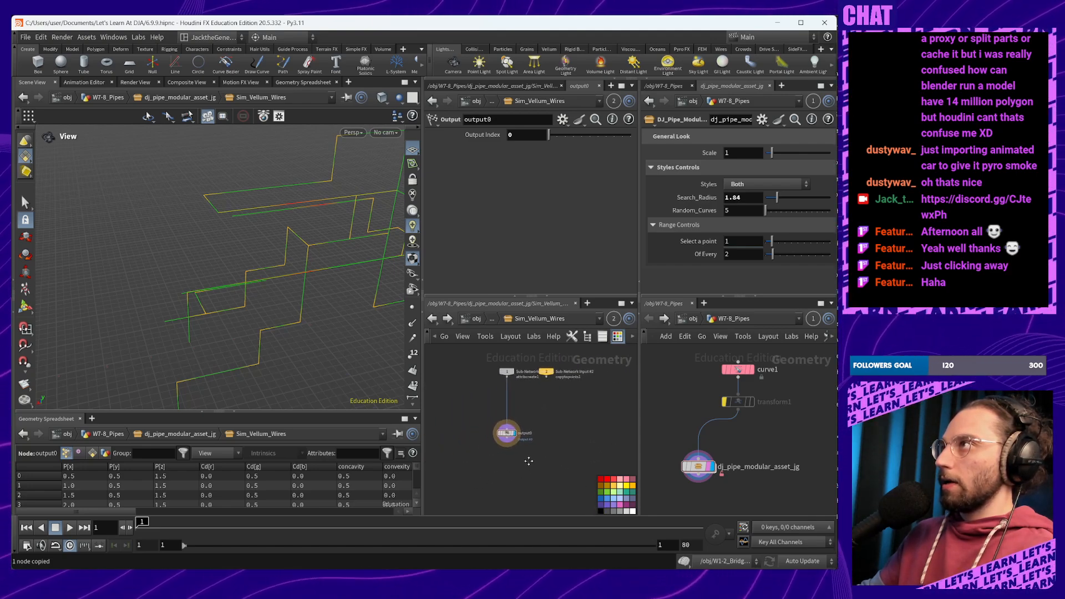
scroll(549, 412, "up", 4)
middle_click_drag(563, 396, 558, 459)
left_click_drag(543, 391, 601, 392)
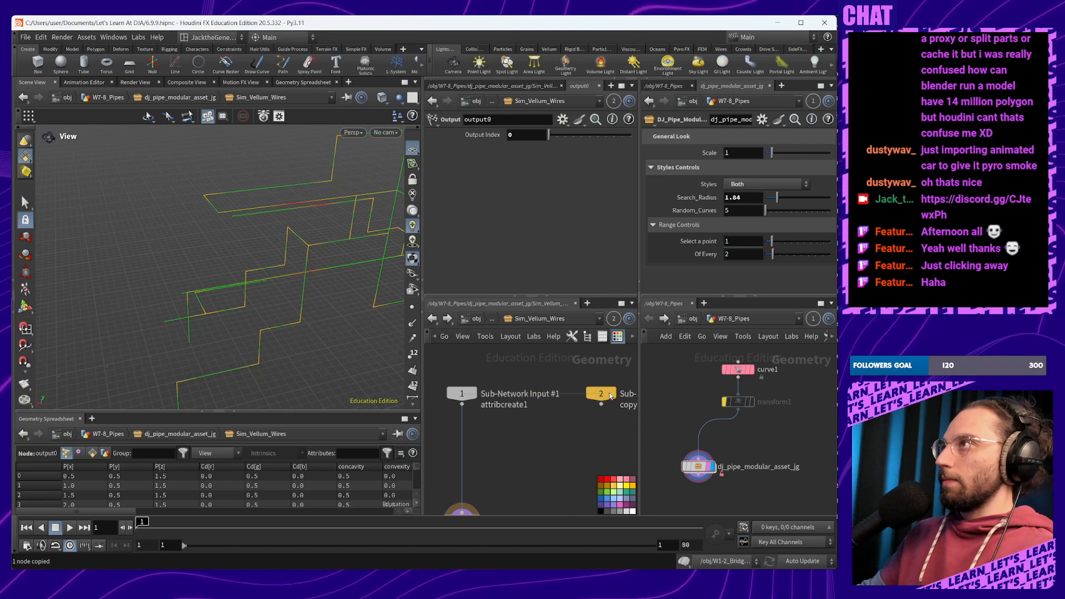
middle_click_drag(588, 435, 528, 406)
Paste the cut Null below Sub-Network Input #2 and connect that input to it
key("Tab")
left_click(522, 413)
key("ctrl+v")
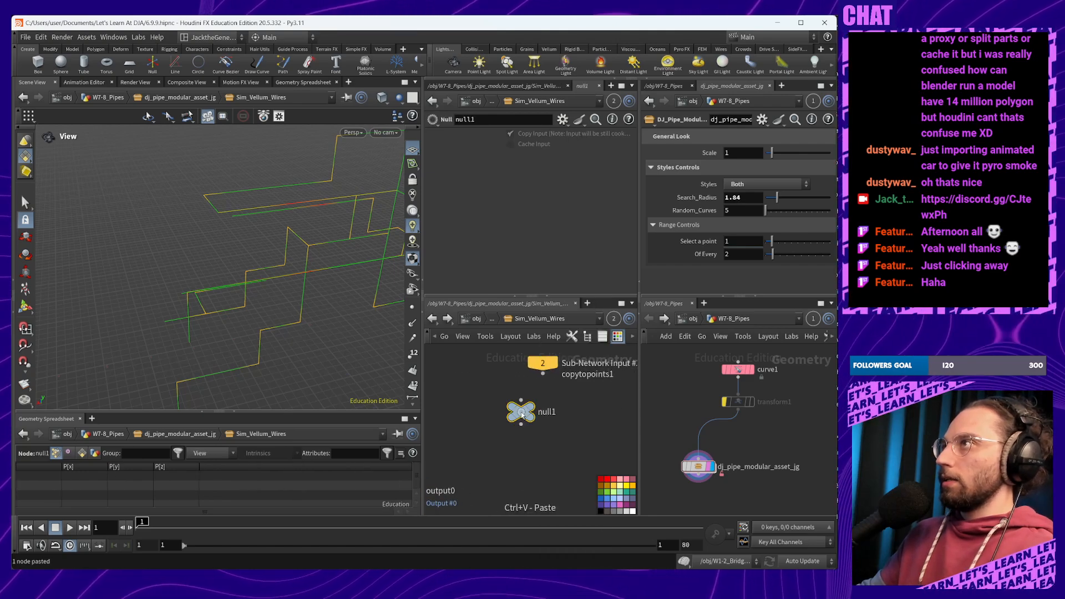
mouse_move(528, 416)
left_mouse_down()
mouse_move(559, 414)
mouse_move(543, 407)
mouse_move(543, 417)
left_mouse_up()
left_click(543, 374)
left_click(551, 397)
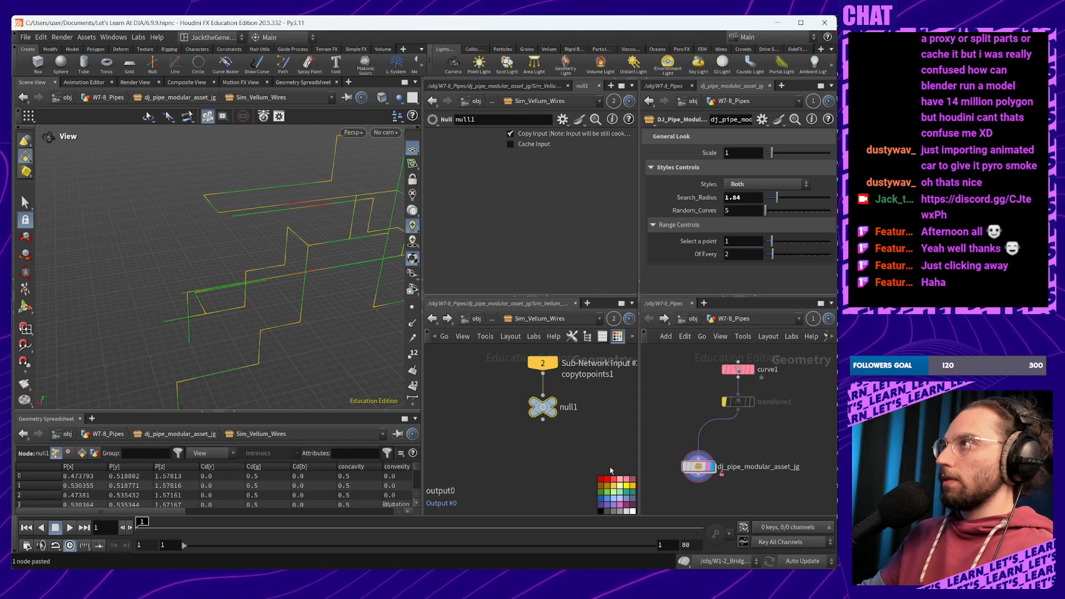
Color the null under Input #2 orange and rename it In_Final_Geo
left_click(632, 486)
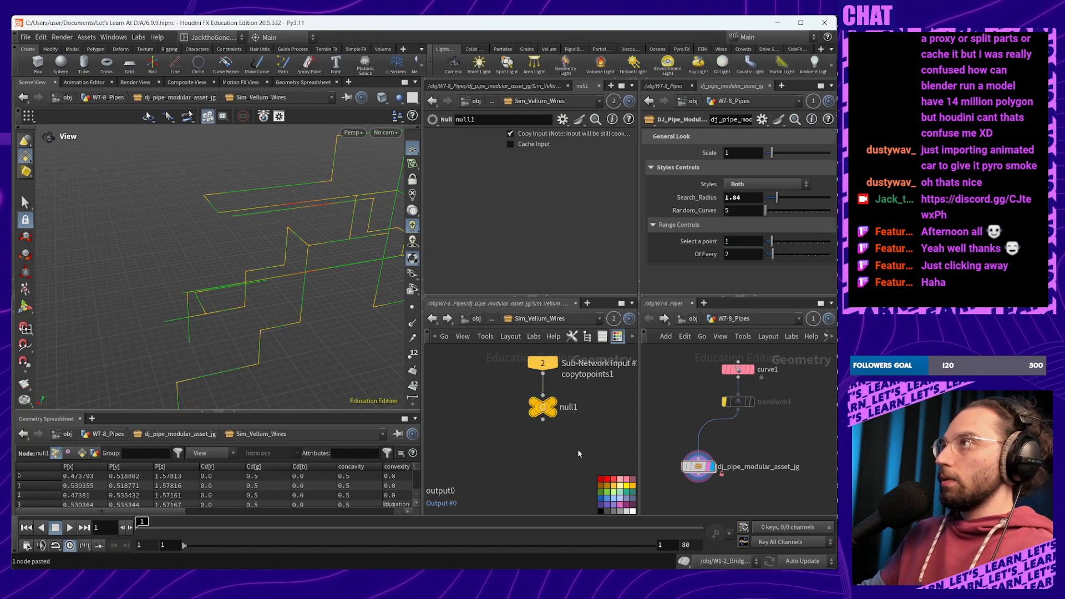
double_click(568, 407)
type("O")
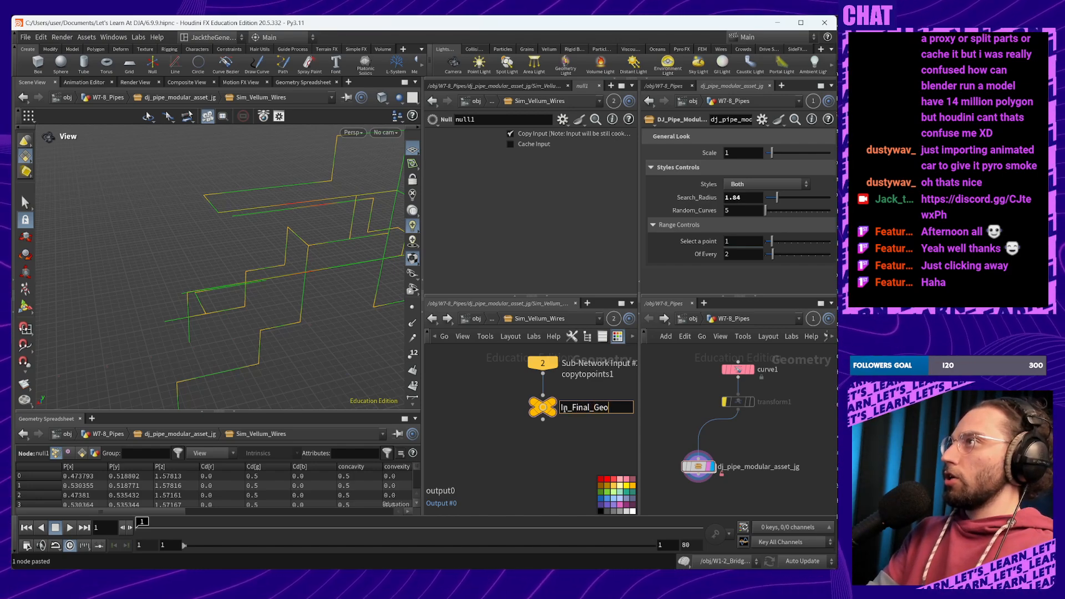
key("Return")
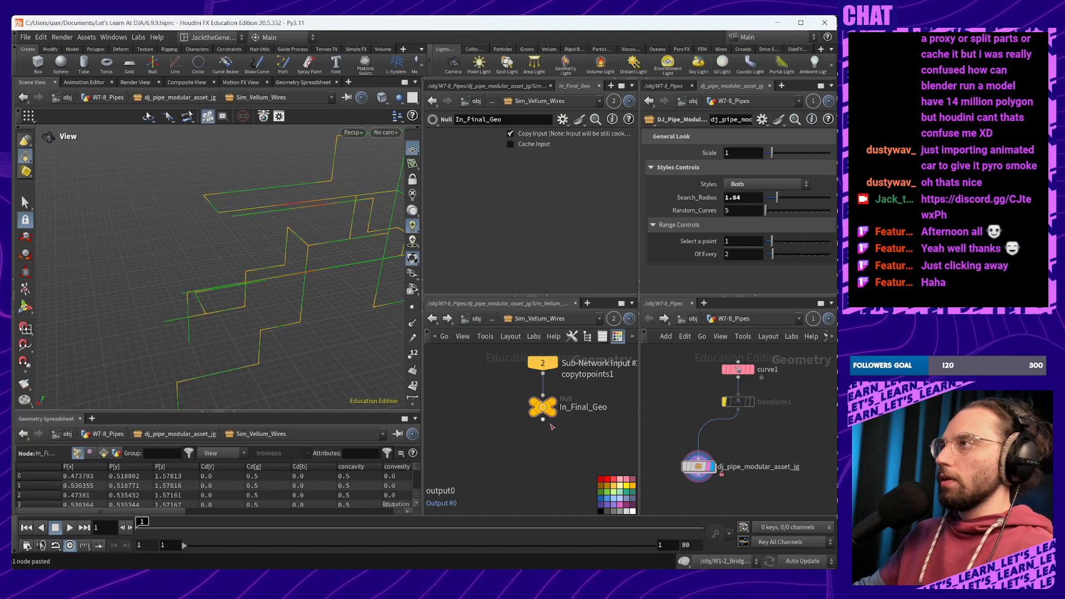
Insert a Null on the wire between Sub-Network Input #1 and output0 and color it white
key("Tab")
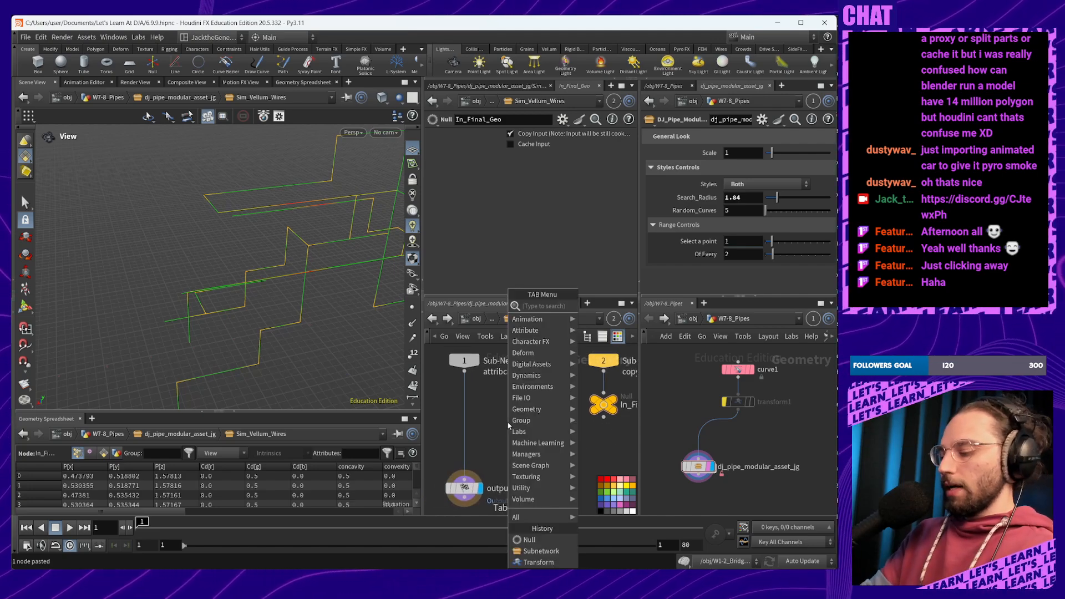
type("null")
key("Return")
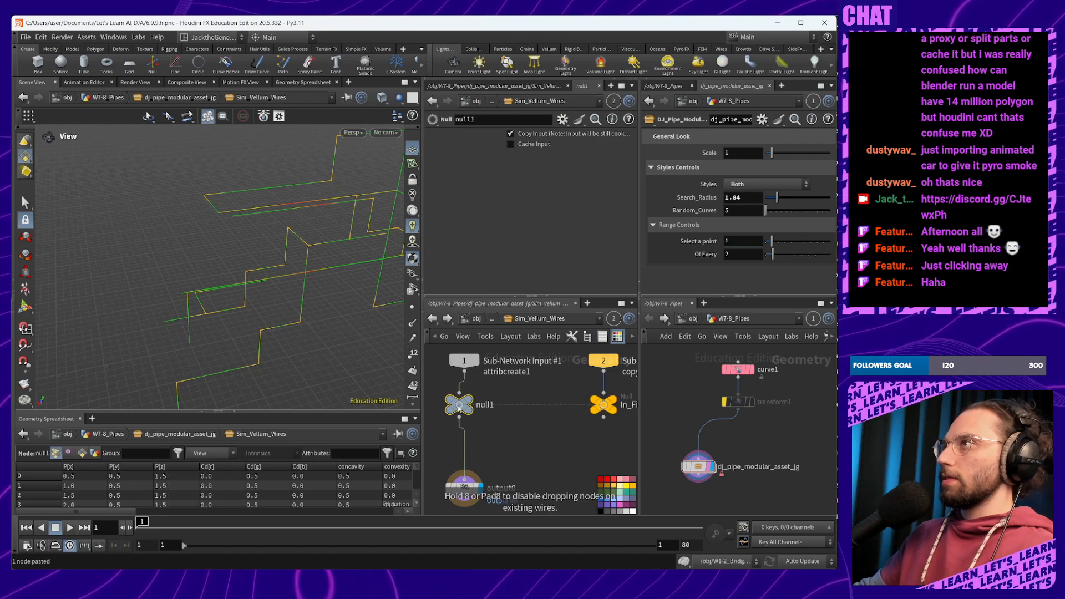
left_click(466, 406)
left_click(629, 513)
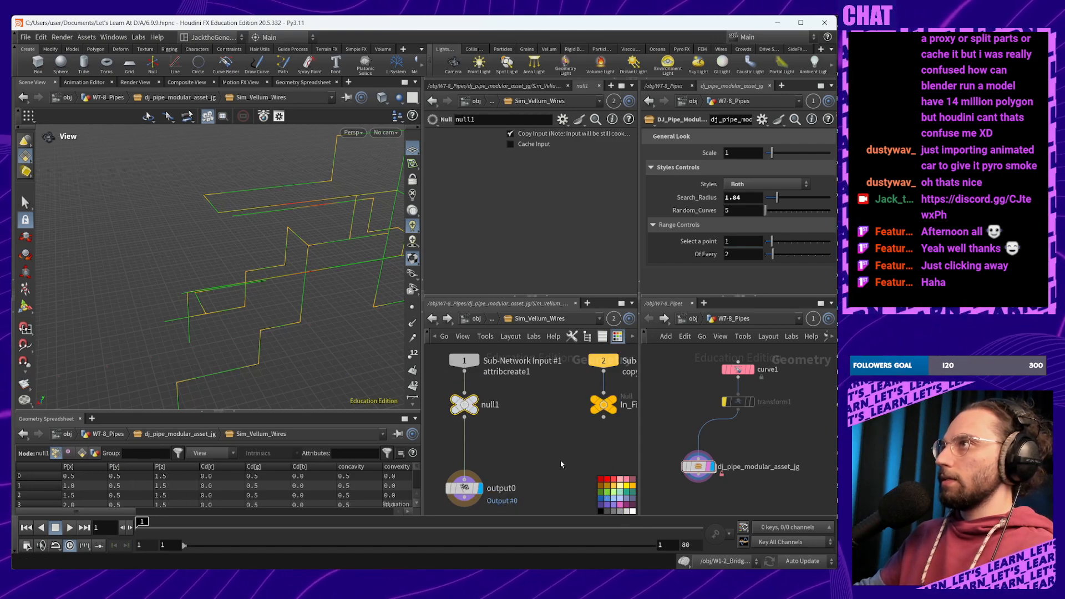
Rename the white null under Input #1 as In_Curves
double_click(493, 404)
type("In")
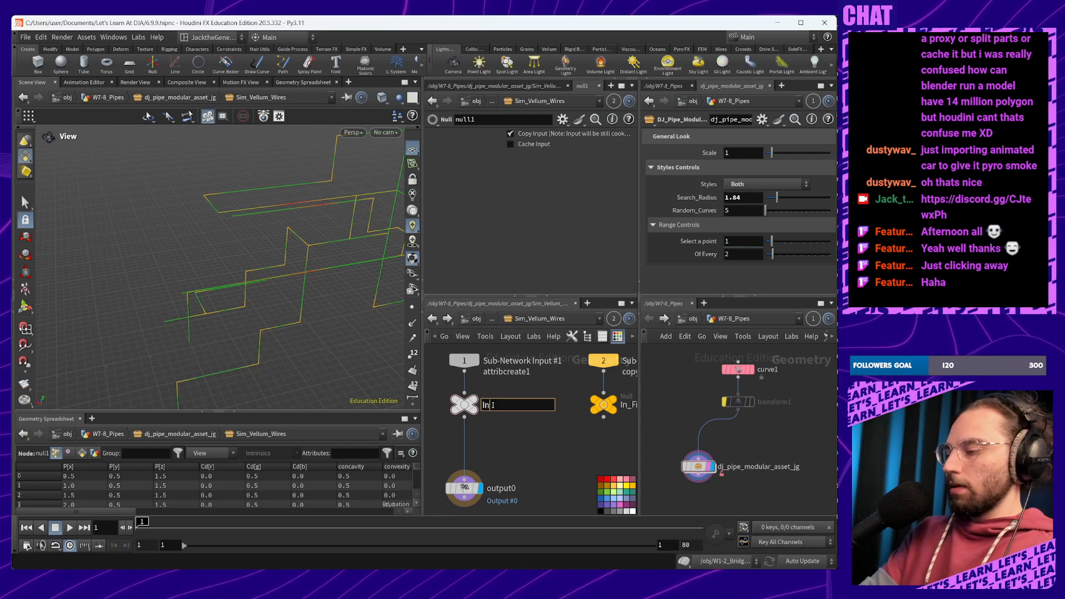
type("_Curves")
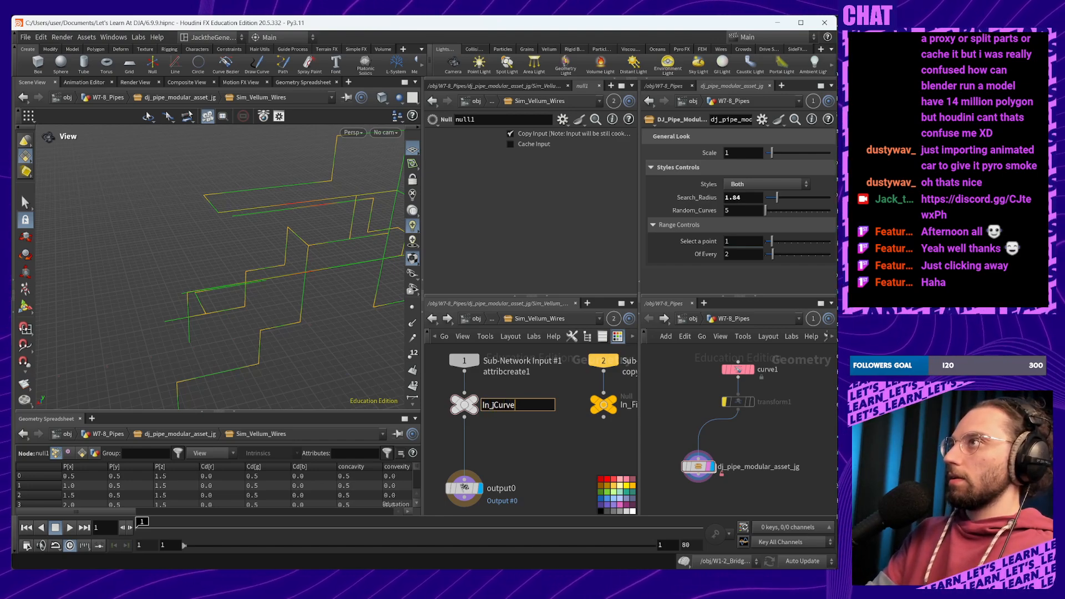
key("Return")
Rename the In_Curves null as In_Spline
double_click(495, 406)
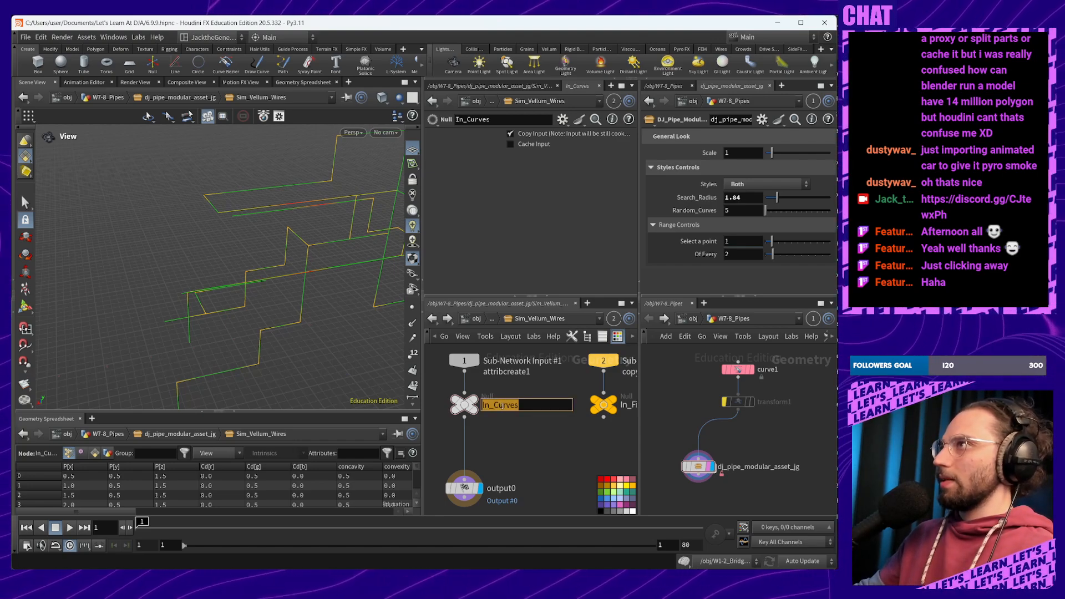
left_click(497, 404)
key("Return")
middle_click_drag(481, 464, 484, 449)
double_click(502, 391)
double_click(503, 391)
left_click(504, 390)
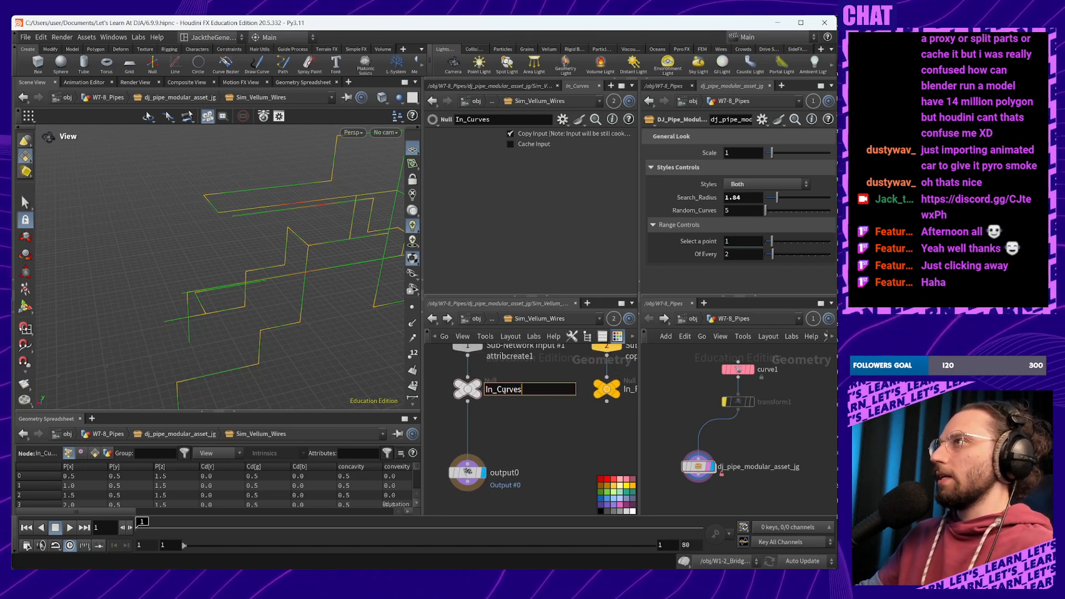
left_click_drag(497, 389, 574, 400)
type("So")
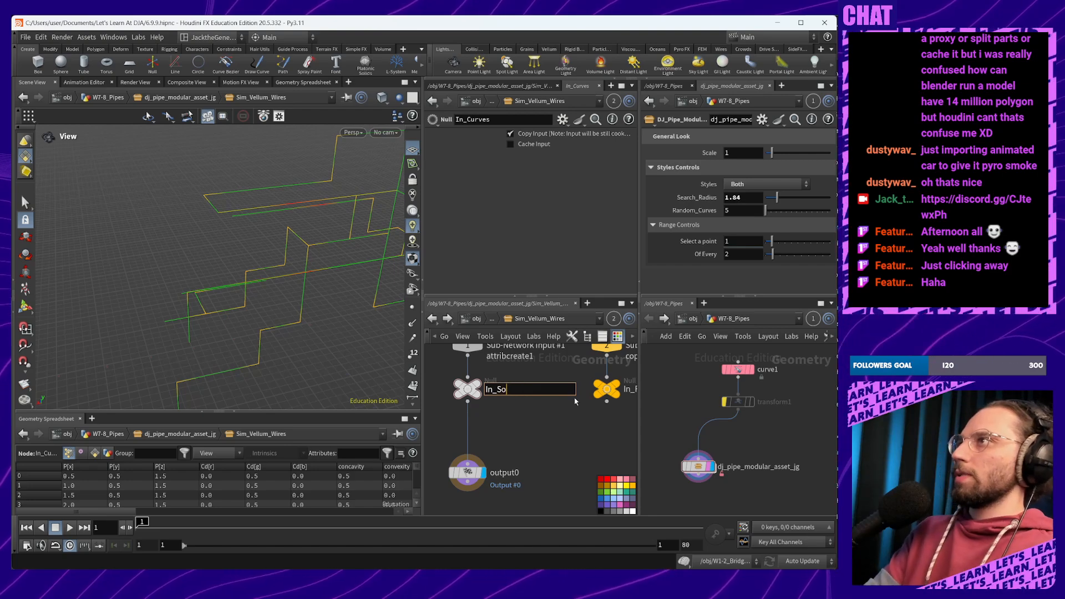
key("BackSpace")
type("pline")
key("Return")
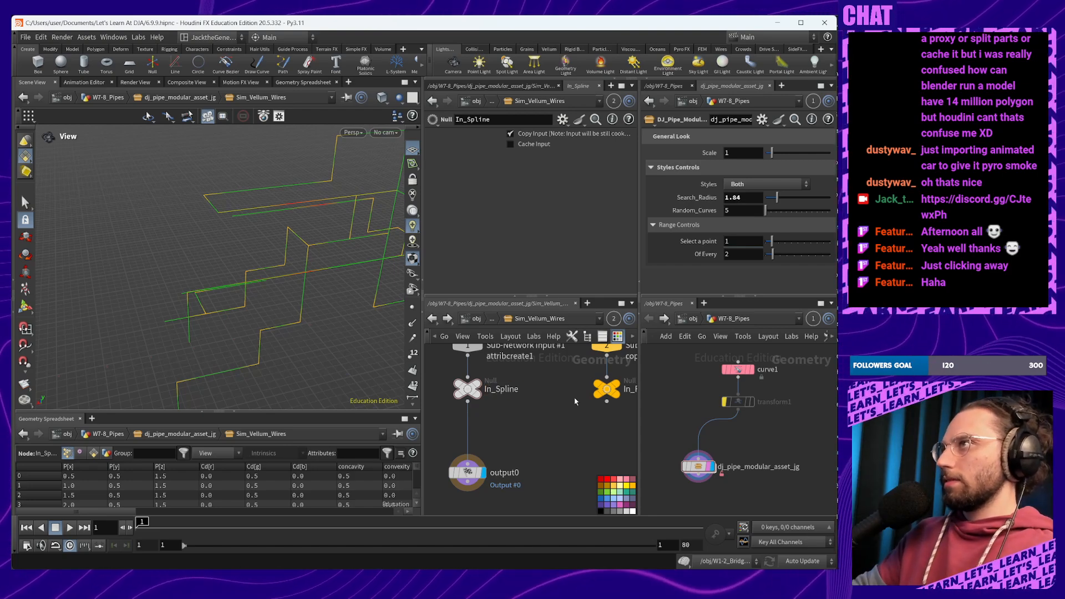
Move the output0 node well below the two input nulls to leave working space in the network
scroll(544, 438, "down", 1)
middle_click_drag(544, 437, 497, 408)
scroll(496, 411, "down", 1)
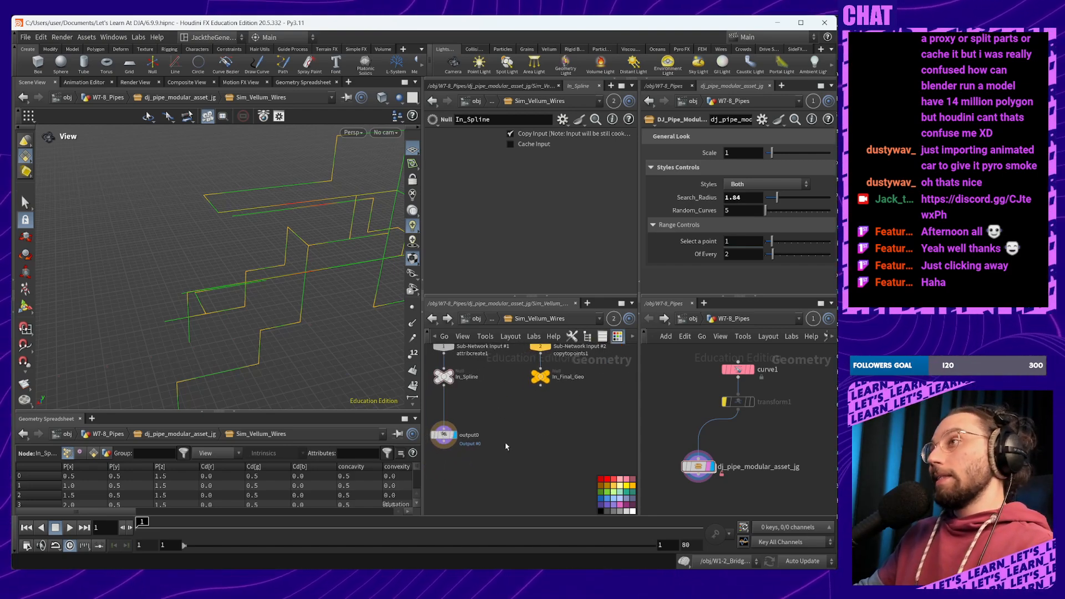
middle_click_drag(505, 446, 524, 455)
left_click_drag(466, 448, 528, 513)
middle_click_drag(556, 467, 549, 366)
left_click_drag(515, 414, 523, 446)
middle_click_drag(544, 409, 508, 469)
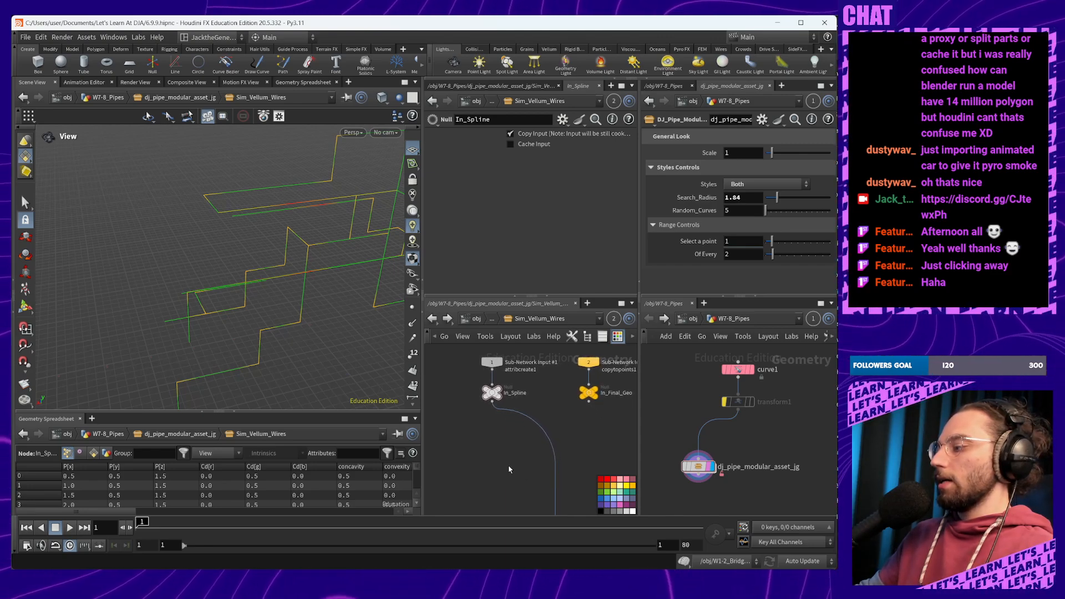
Add a Sweep node below In_Spline, beside the wire leading to output0
scroll(499, 466, "up", 3)
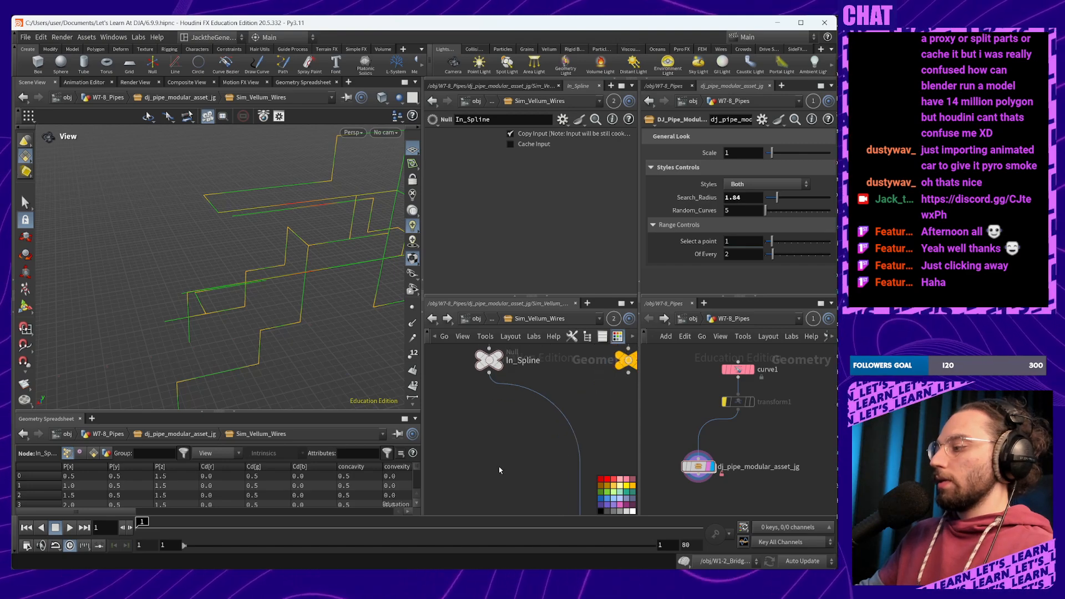
middle_click_drag(499, 466, 497, 465)
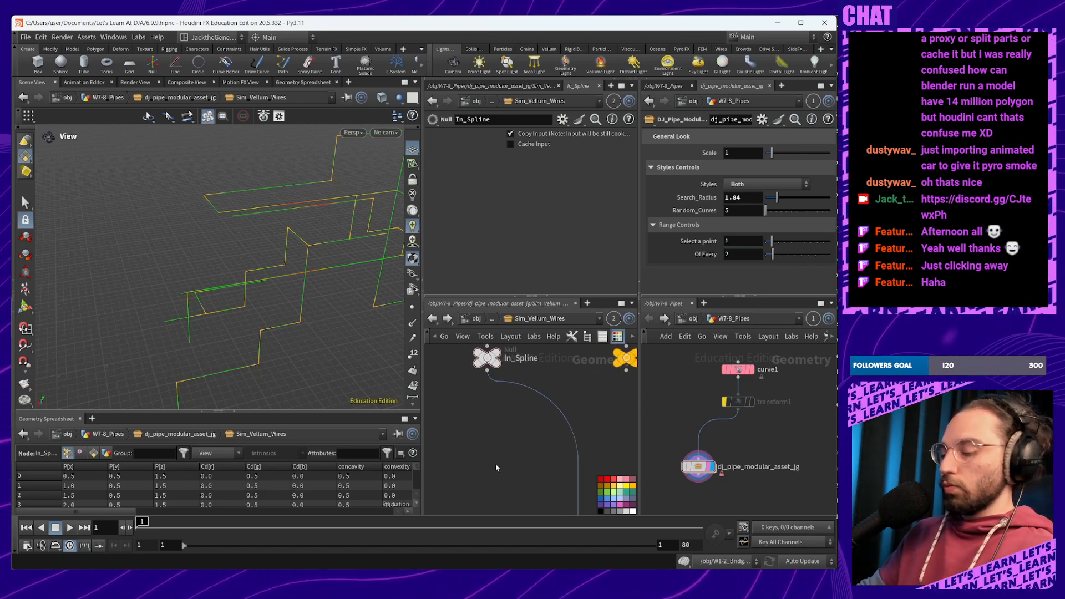
key("Tab")
type("sca")
key("Return")
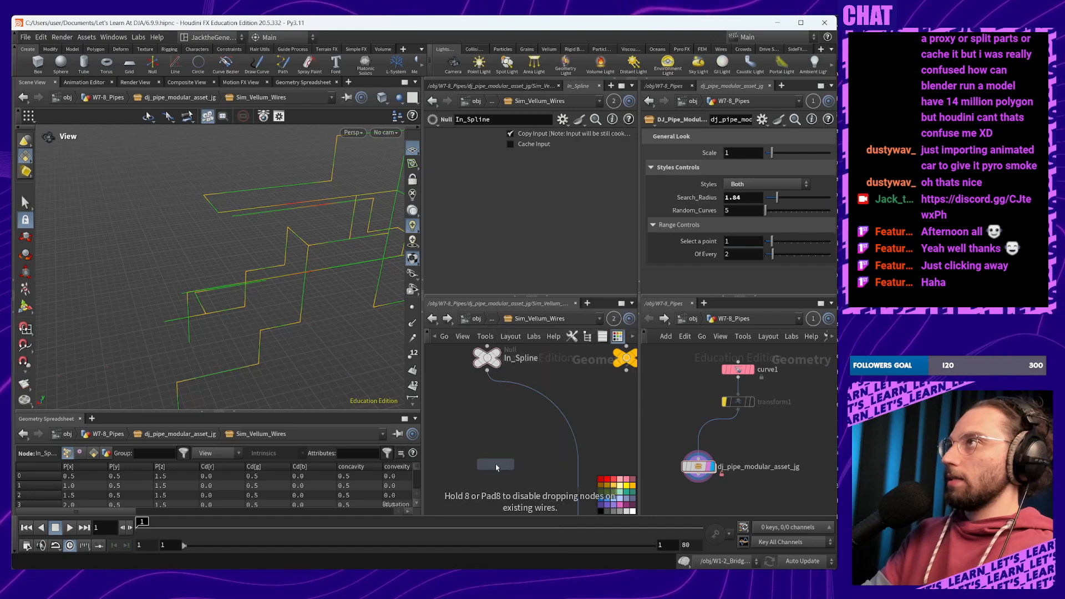
left_click(496, 467)
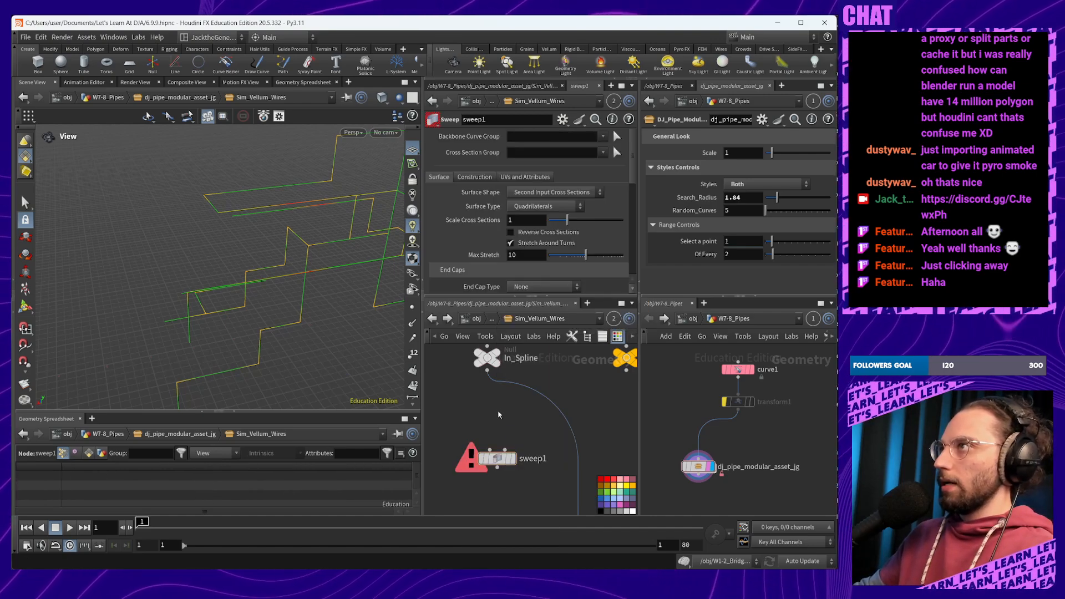
Insert a Resample node between In_Spline and the output, and turn on point display in the viewport
key("Tab")
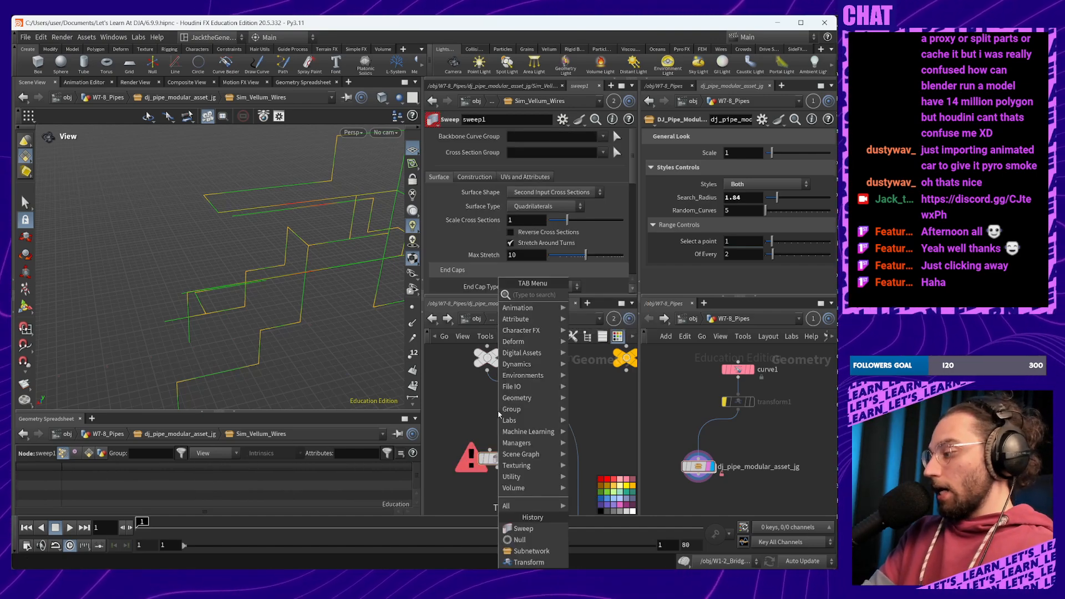
type("resa")
key("Return")
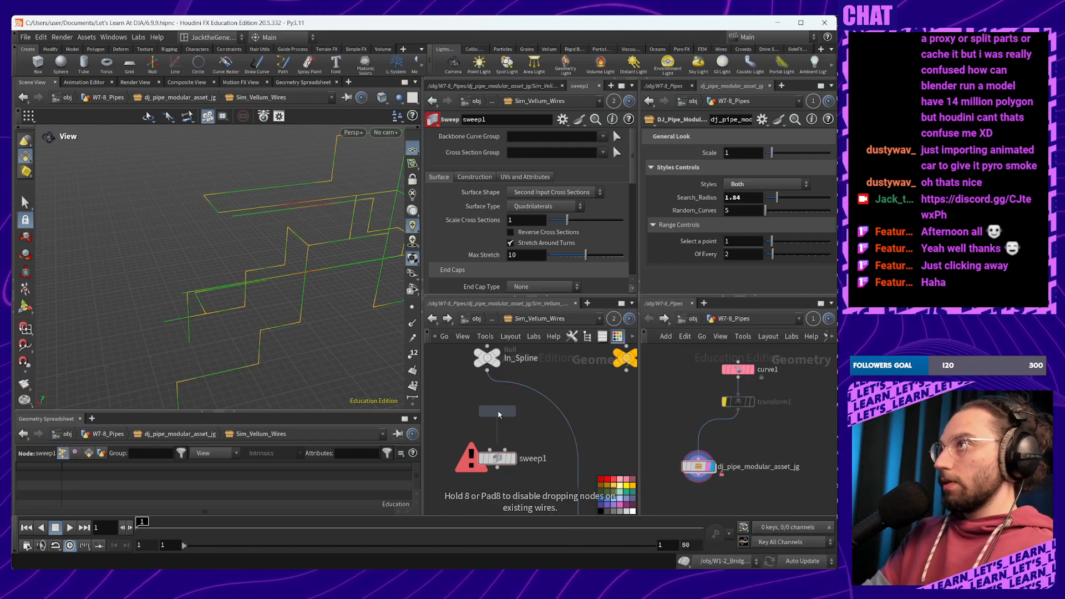
left_click(508, 410)
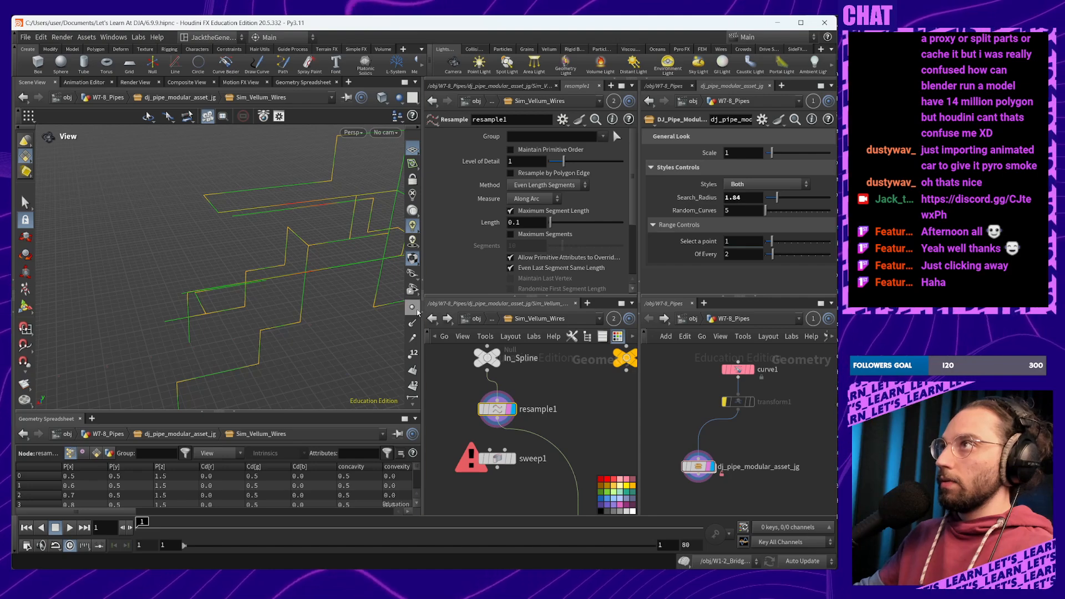
left_click(412, 308)
right_click_drag(344, 327, 258, 285, "alt")
left_click_drag(258, 285, 344, 354, "alt")
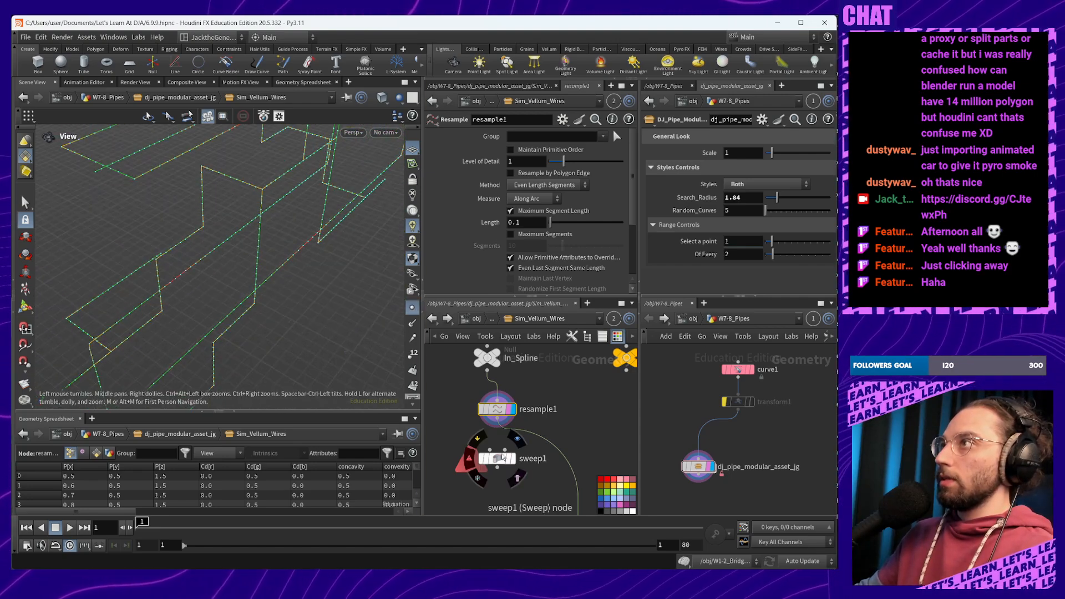
Wire sweep1 into the chain directly below resample1 and align the nodes under In_Spline
left_click_drag(498, 427, 500, 449)
left_click_drag(561, 393, 459, 476)
left_click_drag(502, 487, 524, 402)
middle_click_drag(534, 413, 567, 449)
left_click_drag(529, 446, 519, 446)
mouse_move(598, 476)
left_mouse_down()
mouse_move(600, 441)
mouse_move(619, 475)
left_mouse_up()
left_click(577, 459)
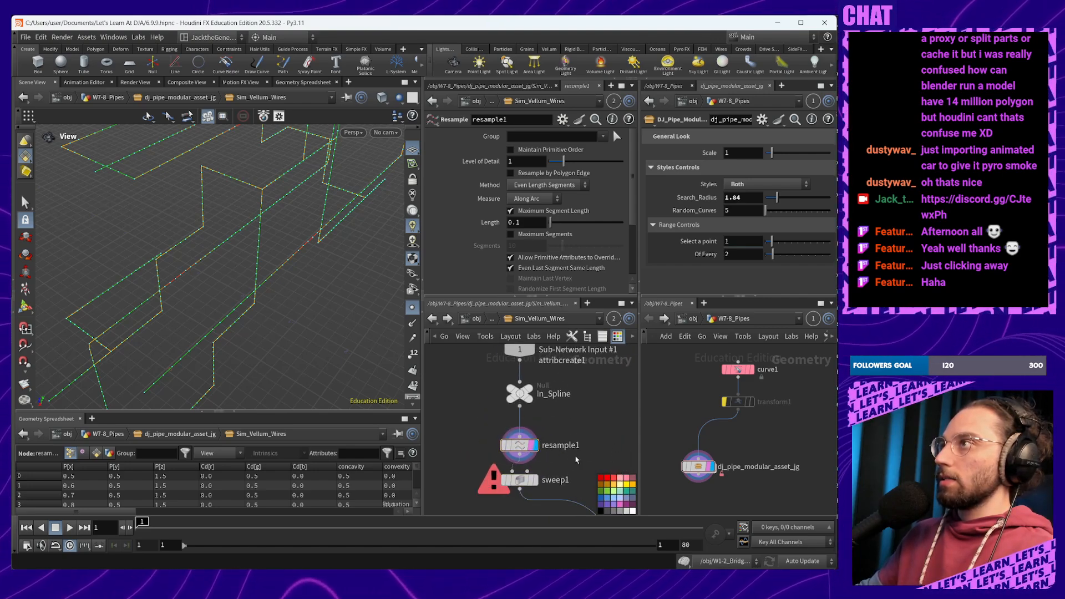
Set sweep1's Surface Shape to Round Tube and its Surface Type to Columns
middle_click_drag(562, 478, 548, 436)
left_click(519, 438)
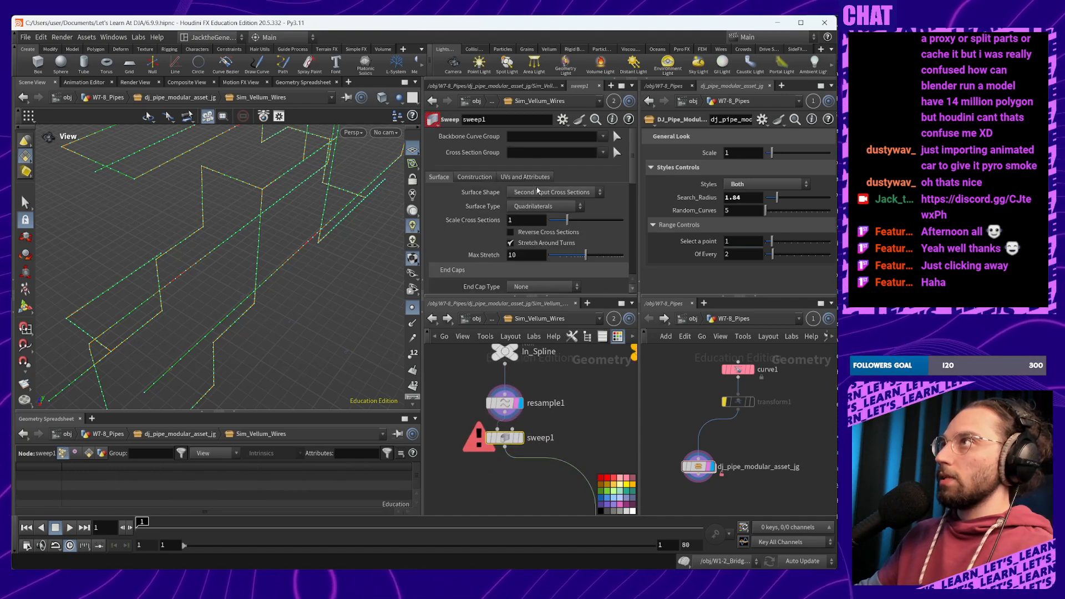
left_click(537, 192)
left_click(535, 211)
left_click(540, 206)
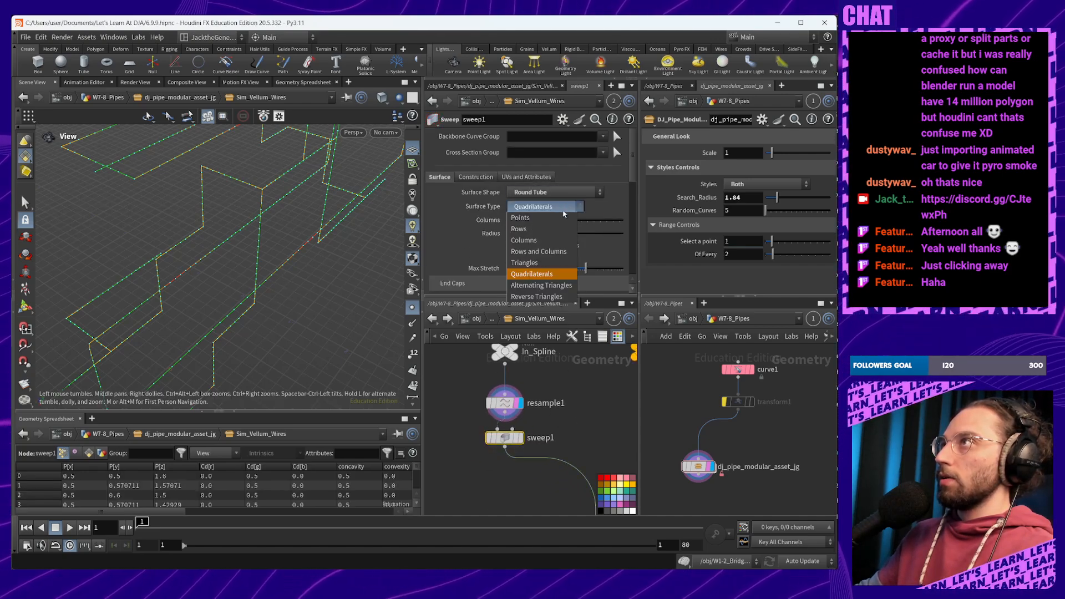
left_click(549, 241)
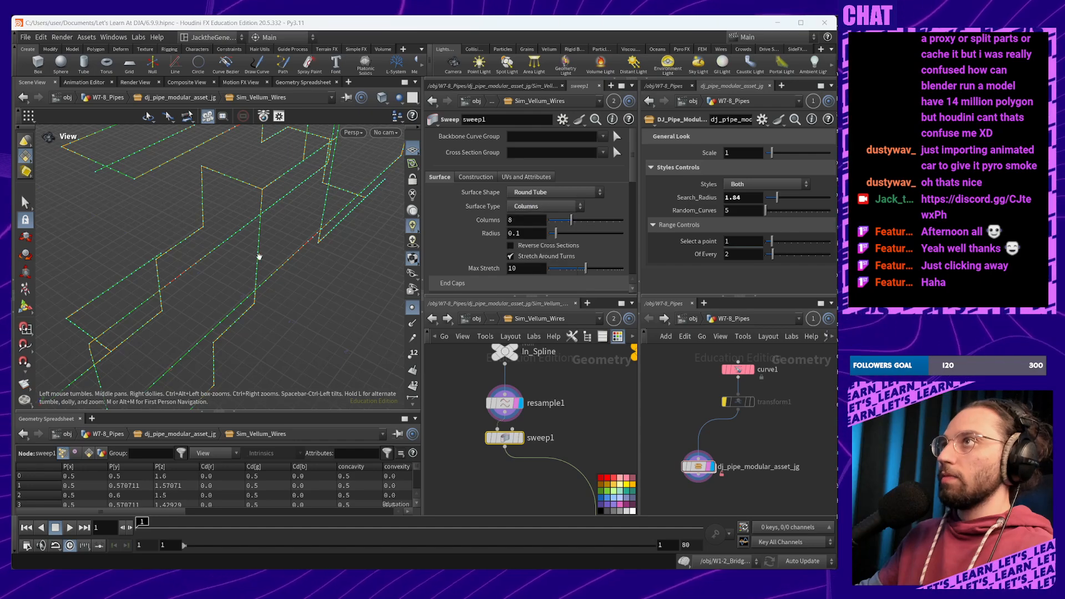
Display sweep1's output and inspect the swept columns around the pipe corners
mouse_move(259, 256)
left_mouse_down()
mouse_move(309, 309)
mouse_move(261, 244)
left_mouse_up()
left_click(522, 441)
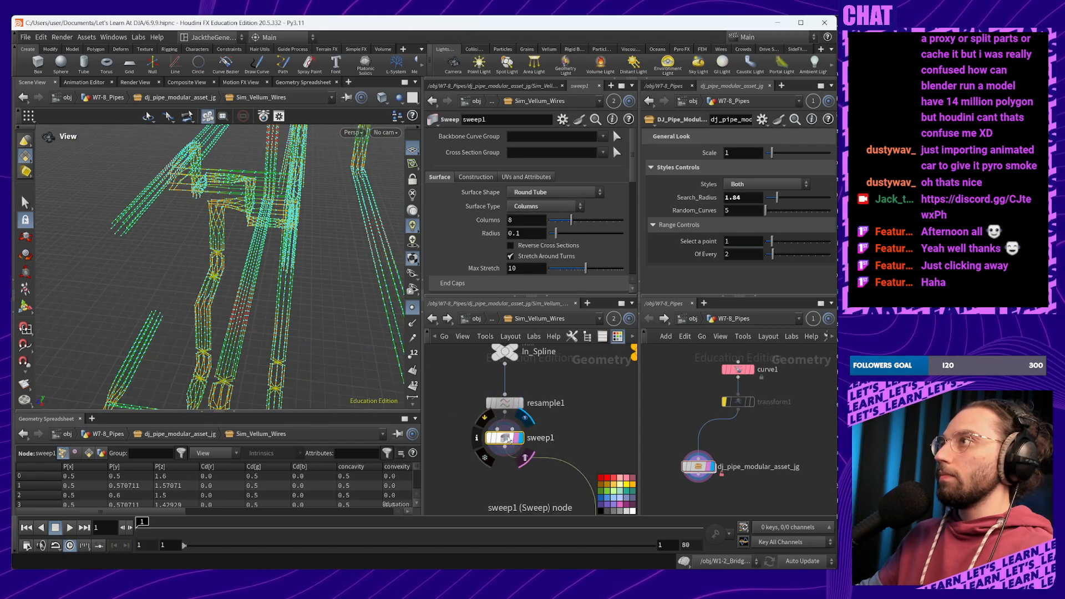
left_click_drag(308, 363, 266, 354)
right_click_drag(265, 354, 272, 280)
left_click_drag(273, 280, 217, 280)
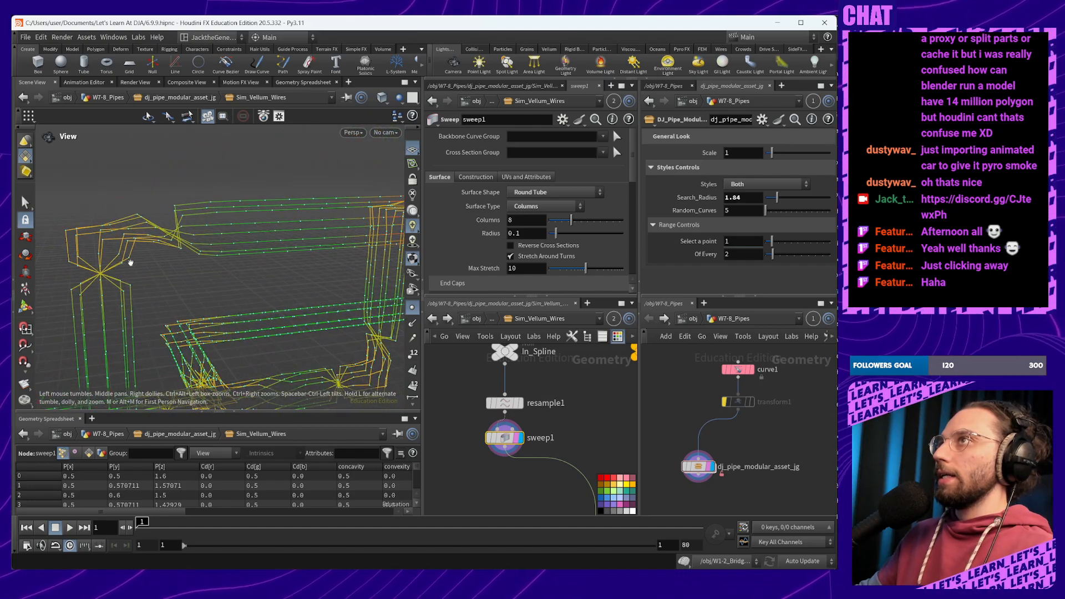
left_click_drag(131, 261, 189, 261)
Insert a HeightField Layer Clear node between In_Spline and resample1
key("Tab")
type("clk")
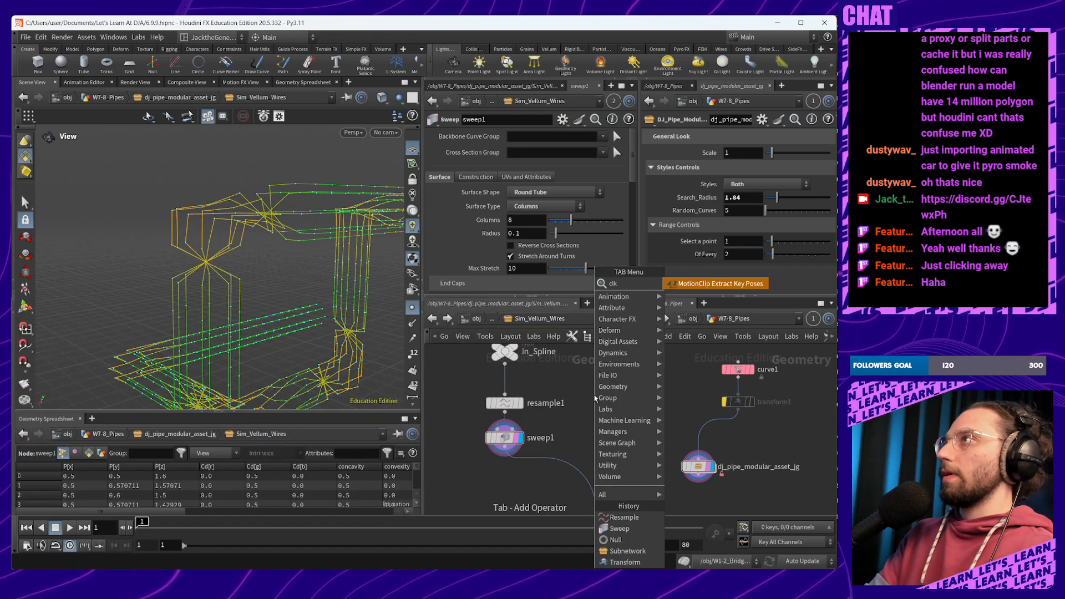
key("BackSpace")
type("ean")
key("Return")
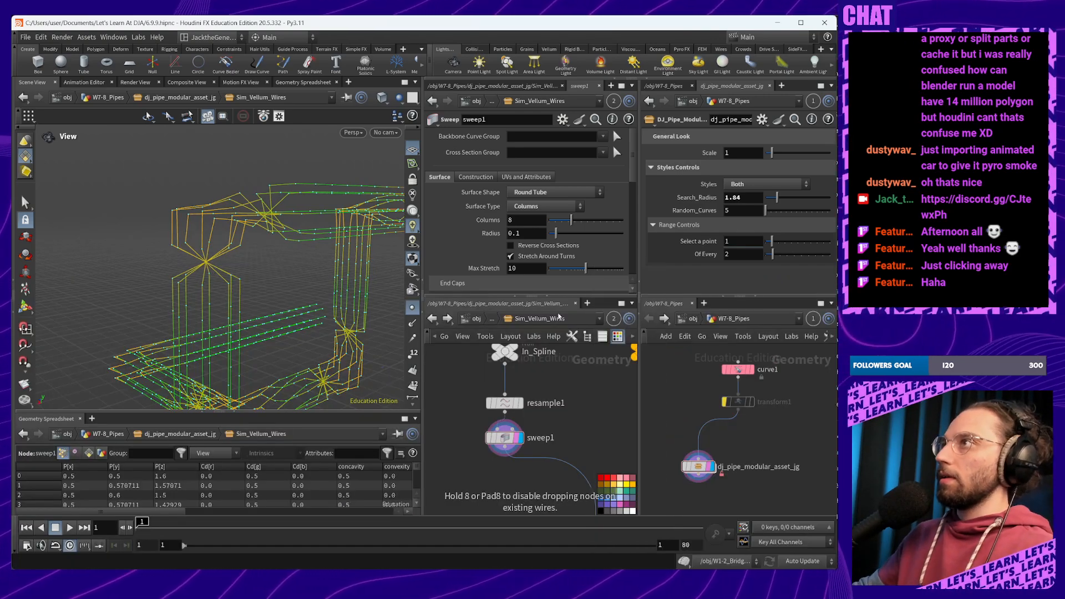
left_click(506, 388)
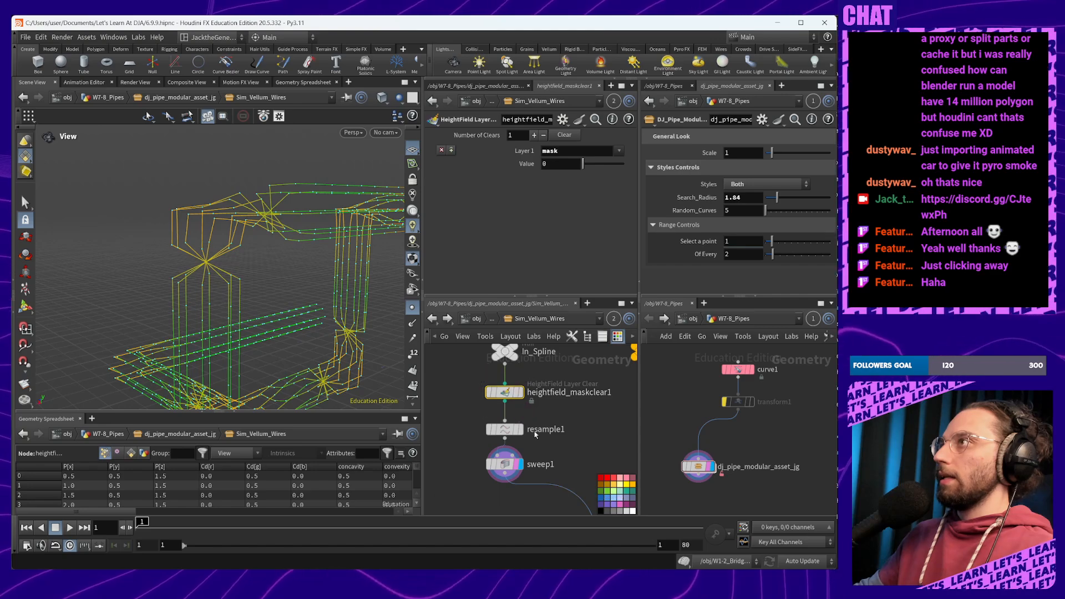
Select sweep1 and examine how its swept columns pinch and overlap at the bends from several angles
left_click(509, 468)
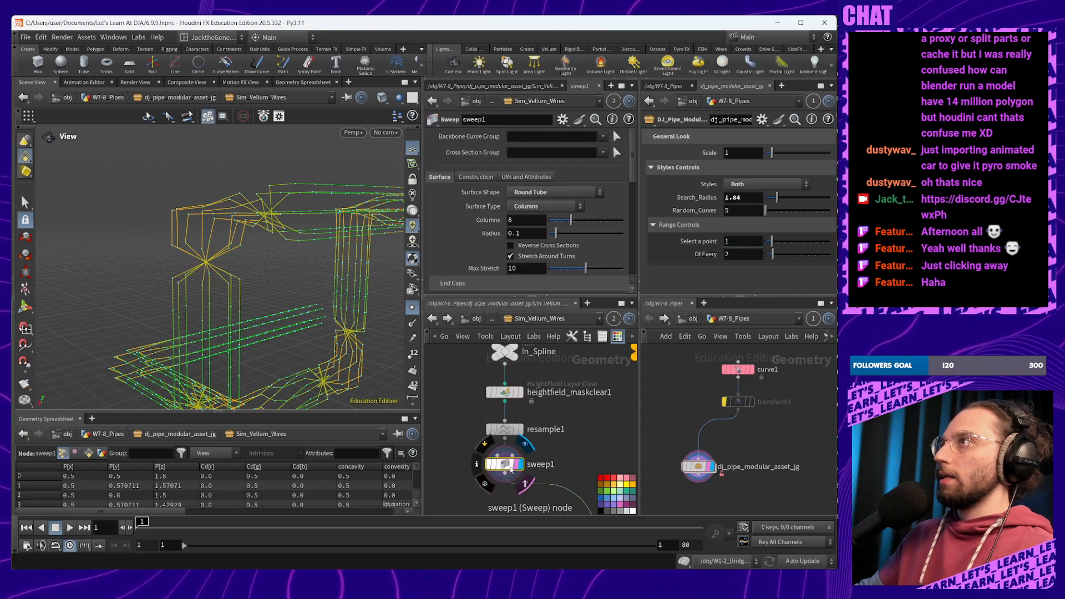
left_click_drag(266, 250, 313, 282)
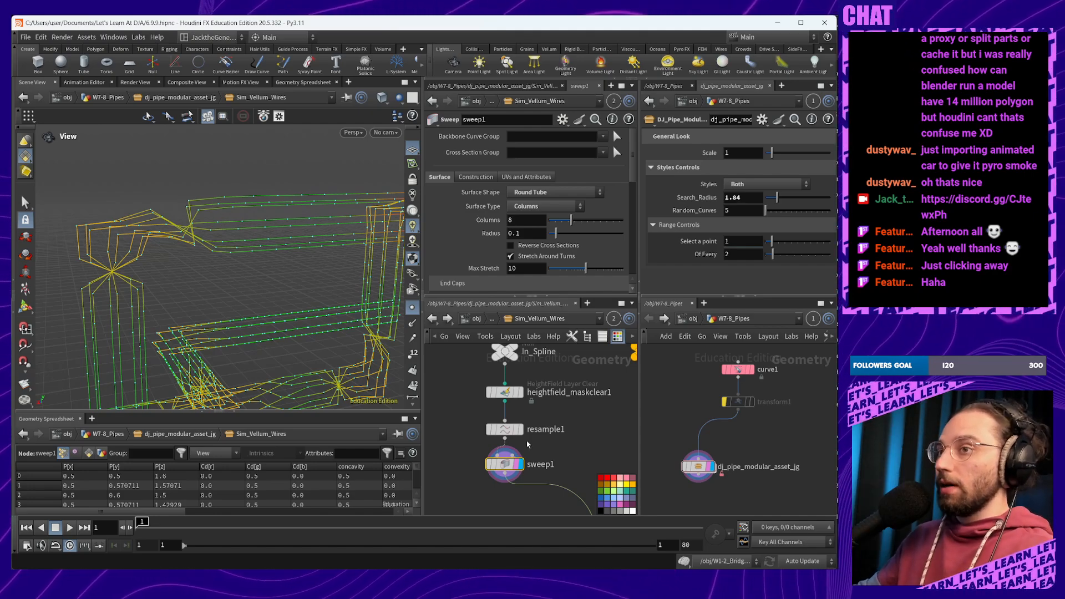
left_click_drag(211, 261, 280, 314)
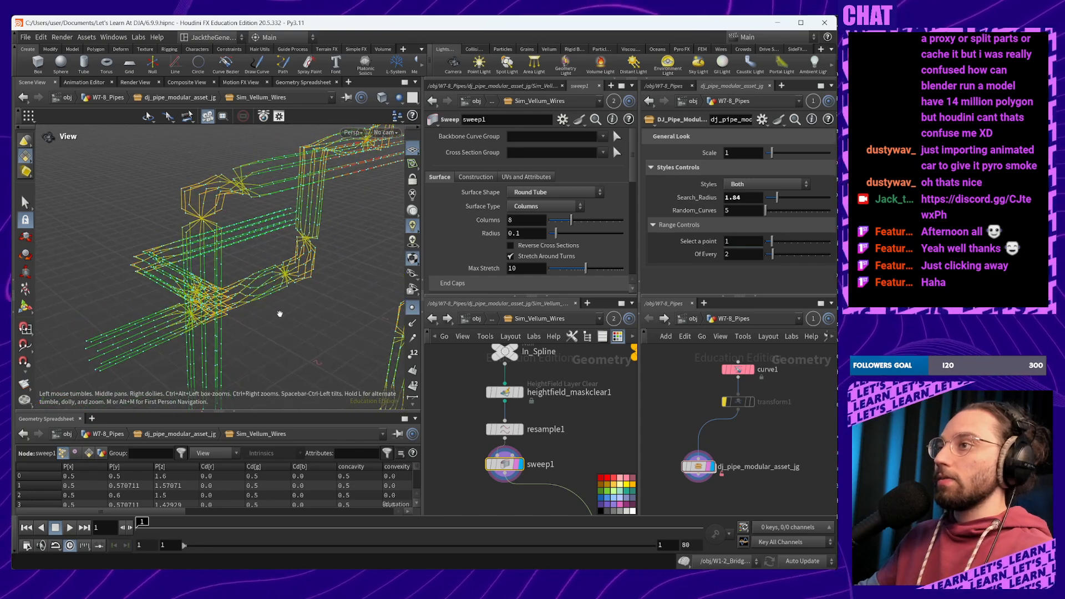
middle_click_drag(593, 444, 580, 411)
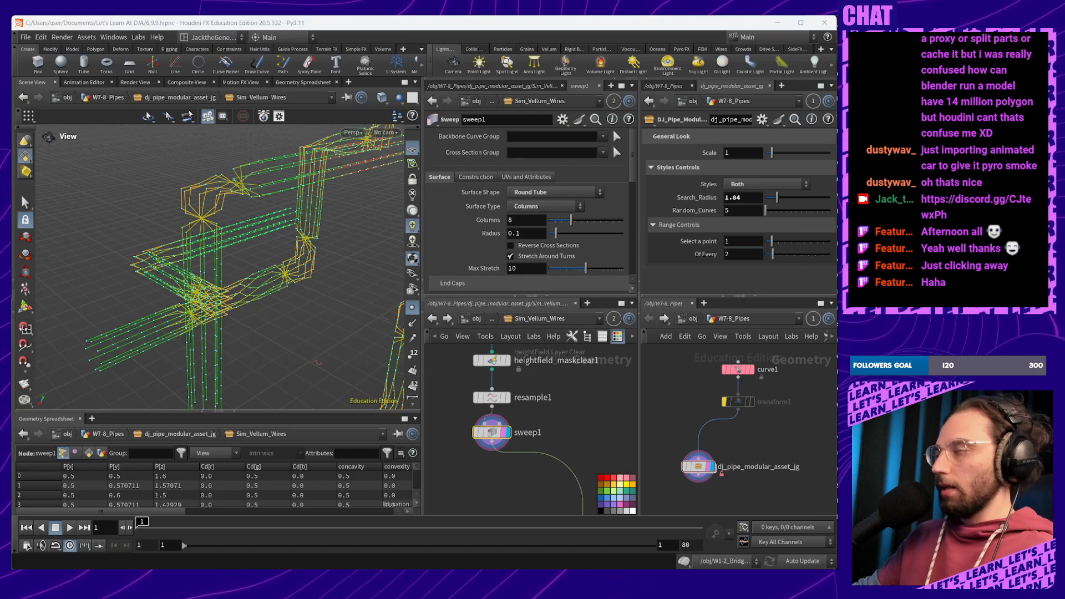
left_click_drag(295, 277, 214, 324)
right_click_drag(214, 325, 303, 323)
middle_click_drag(304, 324, 232, 246)
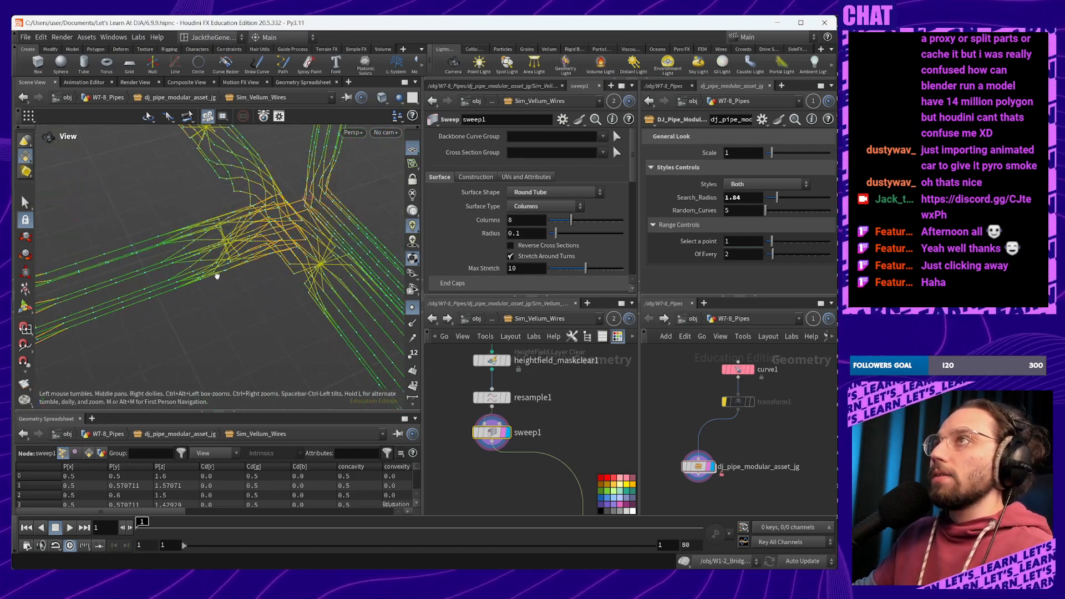
left_click_drag(216, 276, 276, 309)
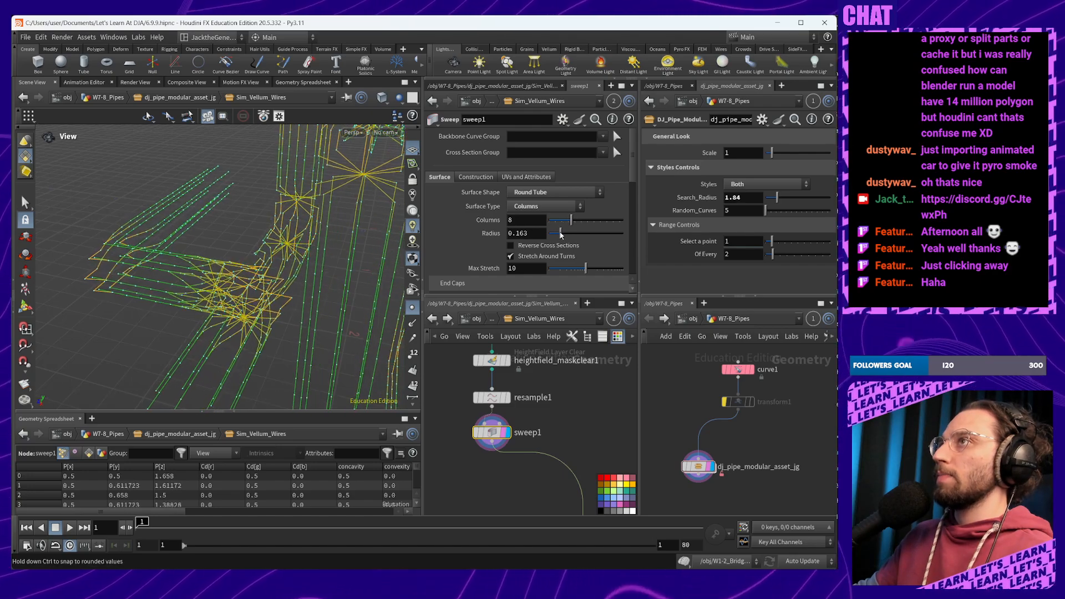
Set sweep1's Radius to 0.158
left_click_drag(556, 234, 561, 236)
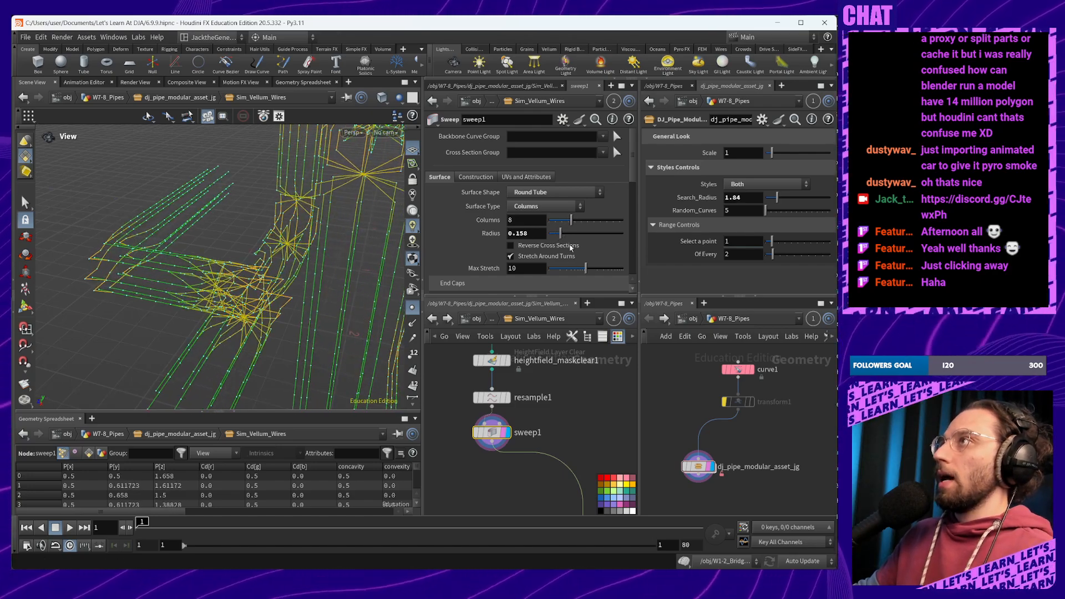
scroll(533, 264, "down", 5)
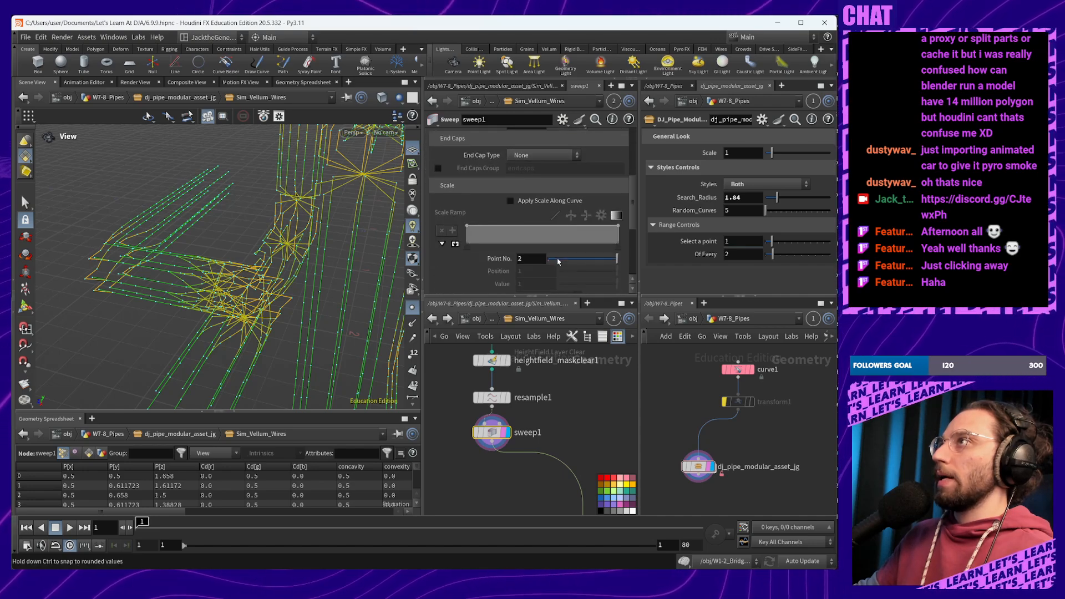
scroll(557, 258, "up", 5)
Try a Max Stretch of about 407 on sweep1 and restore it to 10
mouse_move(585, 229)
left_mouse_down()
mouse_move(625, 229)
mouse_move(592, 233)
left_mouse_up()
middle_click_drag(522, 229, 708, 191)
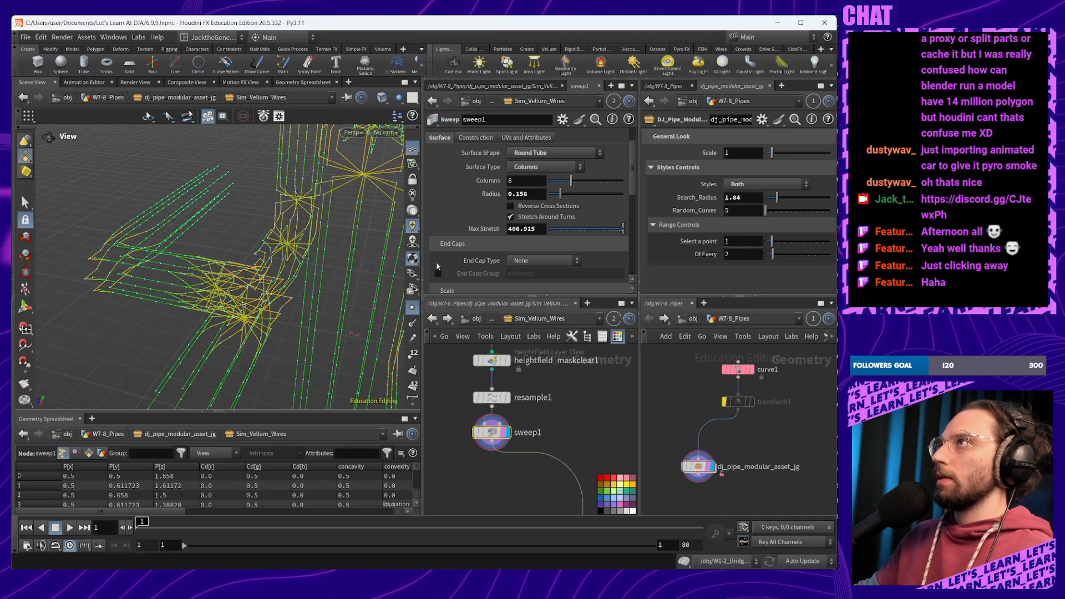
left_click(519, 232)
type("10")
key("Return")
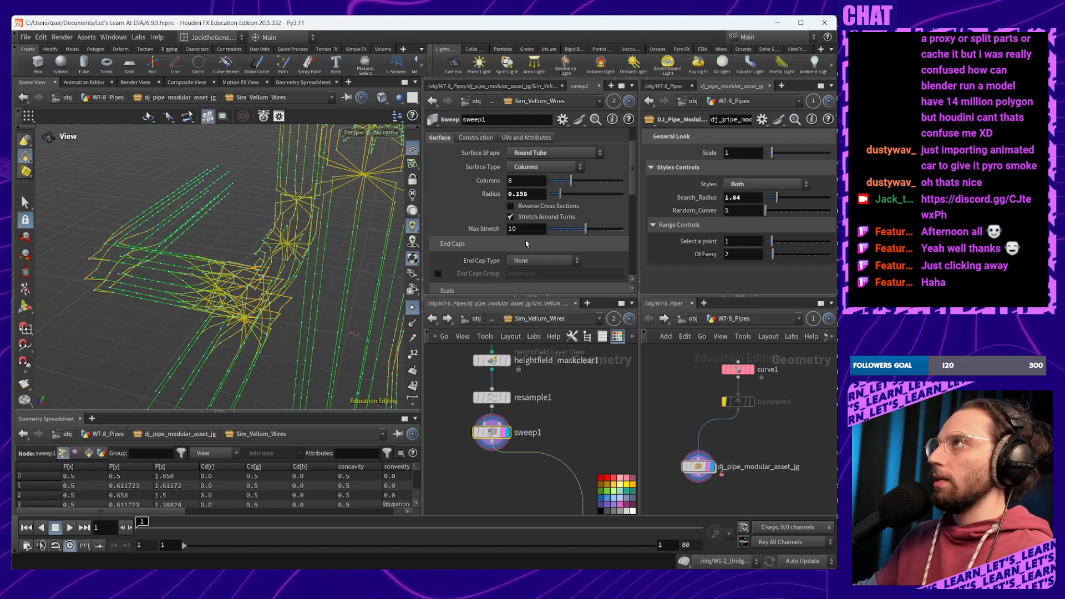
Reduce sweep1's Columns to 2 so each pipe curve carries two strands
left_click_drag(573, 181, 548, 184)
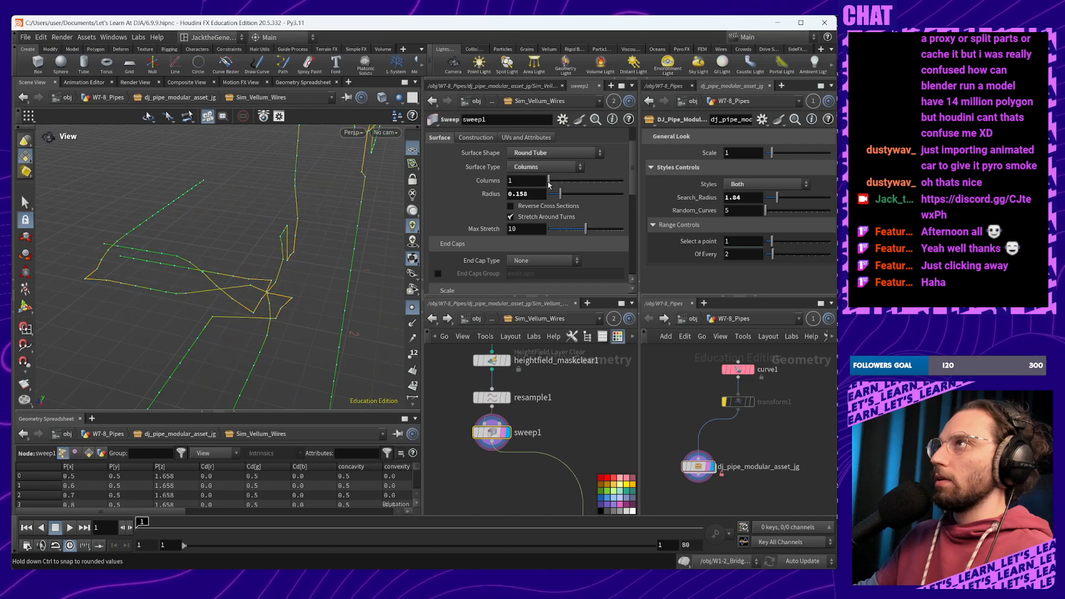
left_click_drag(266, 278, 266, 313)
left_click_drag(549, 182, 552, 184)
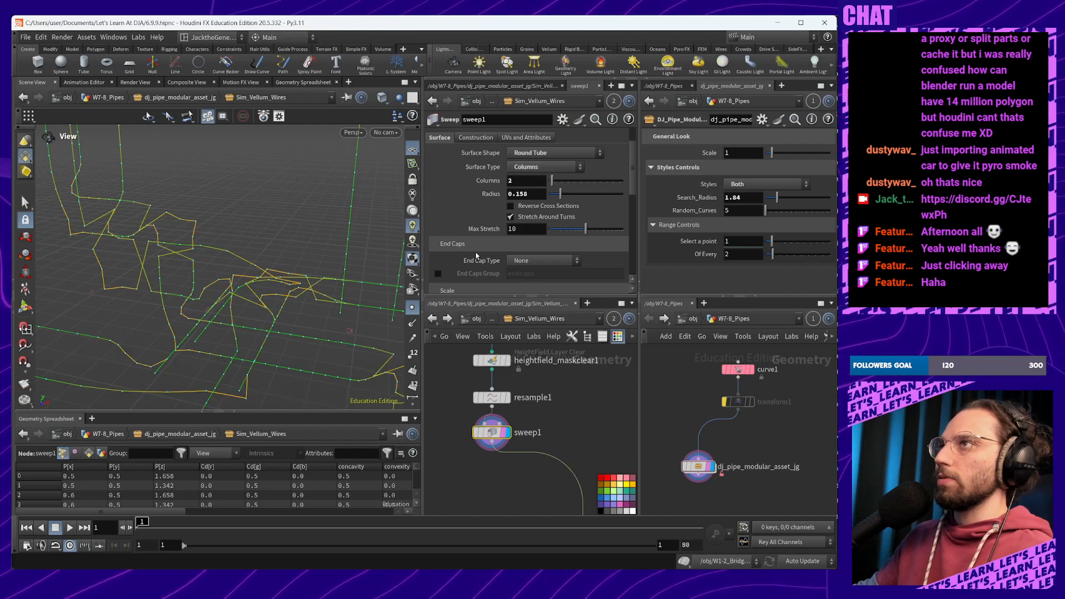
middle_click_drag(245, 396, 269, 361)
Set sweep1's Full Twists to 6 in its rotation settings and inspect the intertwined strands
scroll(599, 273, "down", 5)
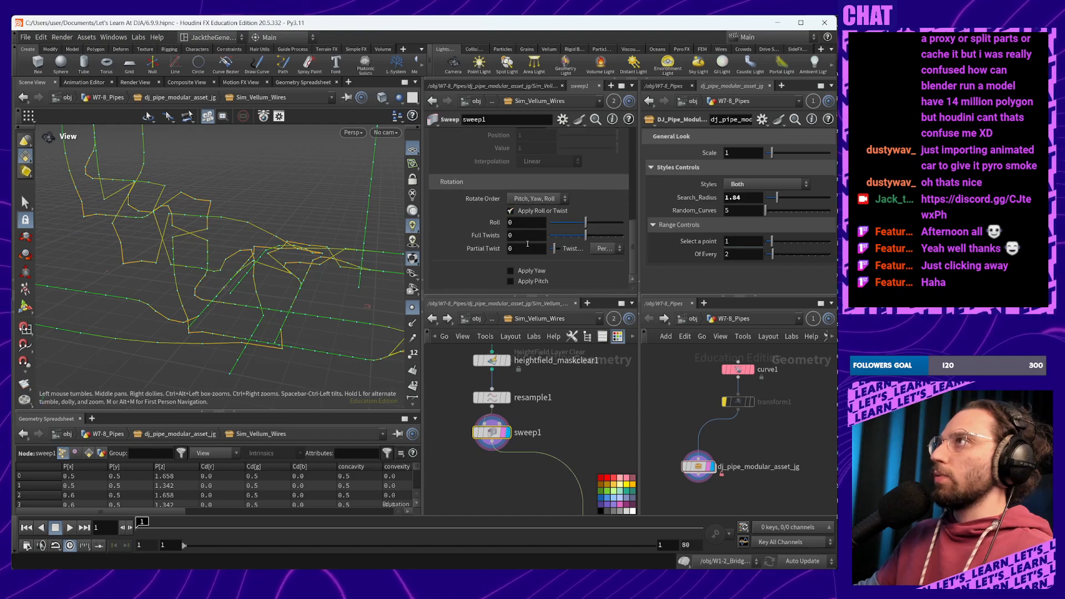
scroll(499, 255, "up", 4)
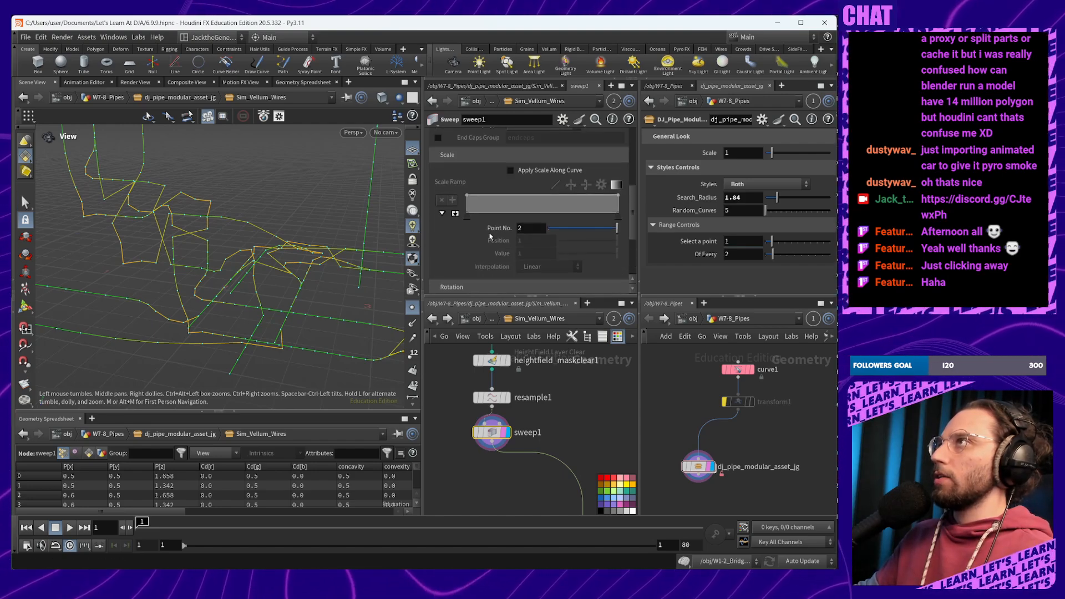
scroll(516, 263, "up", 2)
scroll(530, 268, "up", 3)
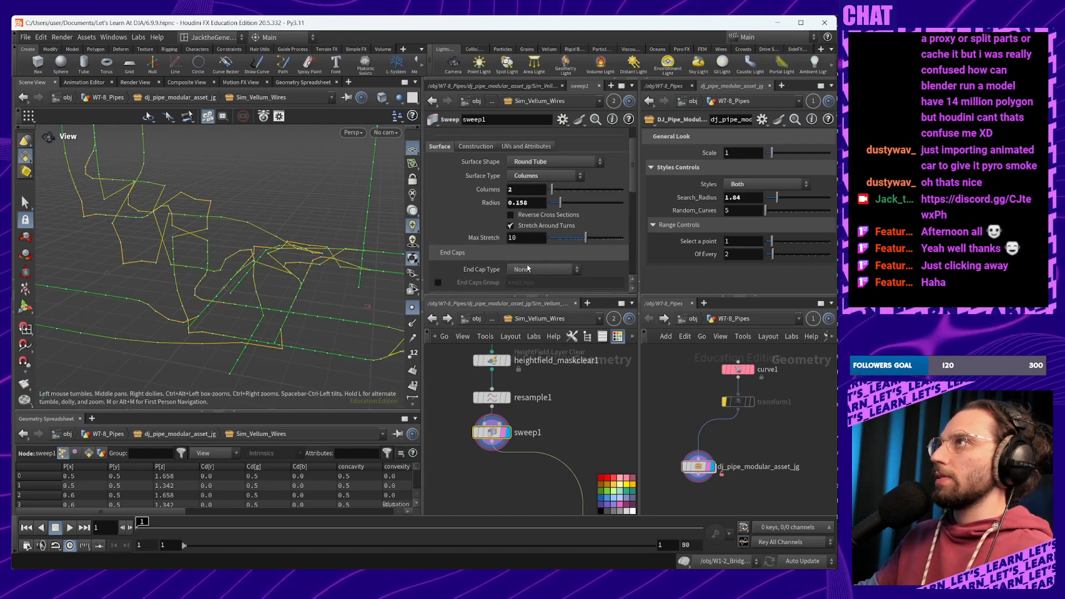
scroll(527, 265, "up", 1)
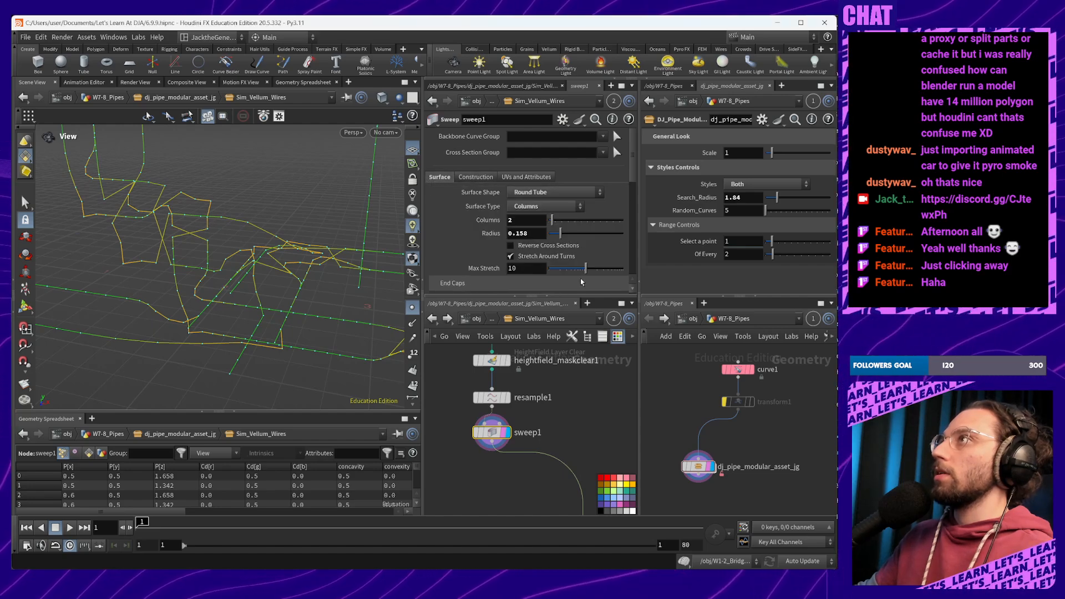
scroll(510, 233, "down", 3)
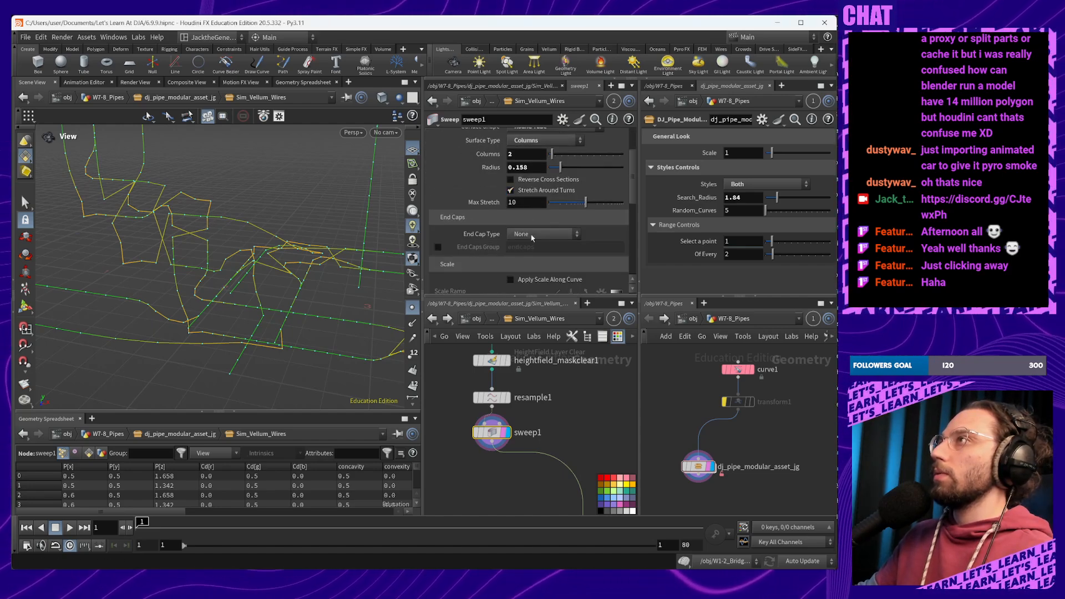
scroll(530, 235, "down", 5)
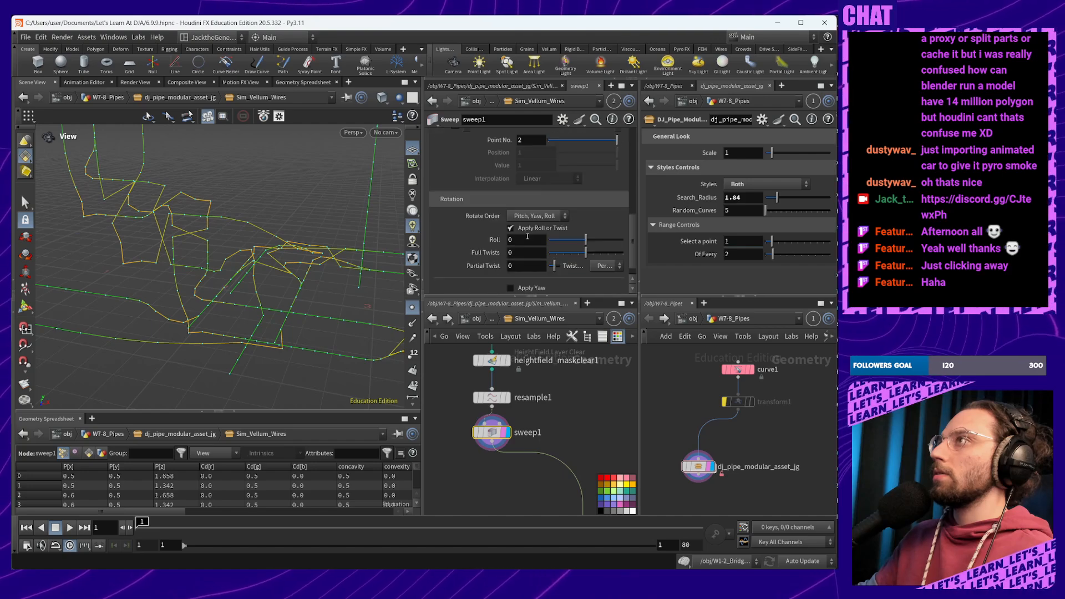
scroll(528, 236, "down", 1)
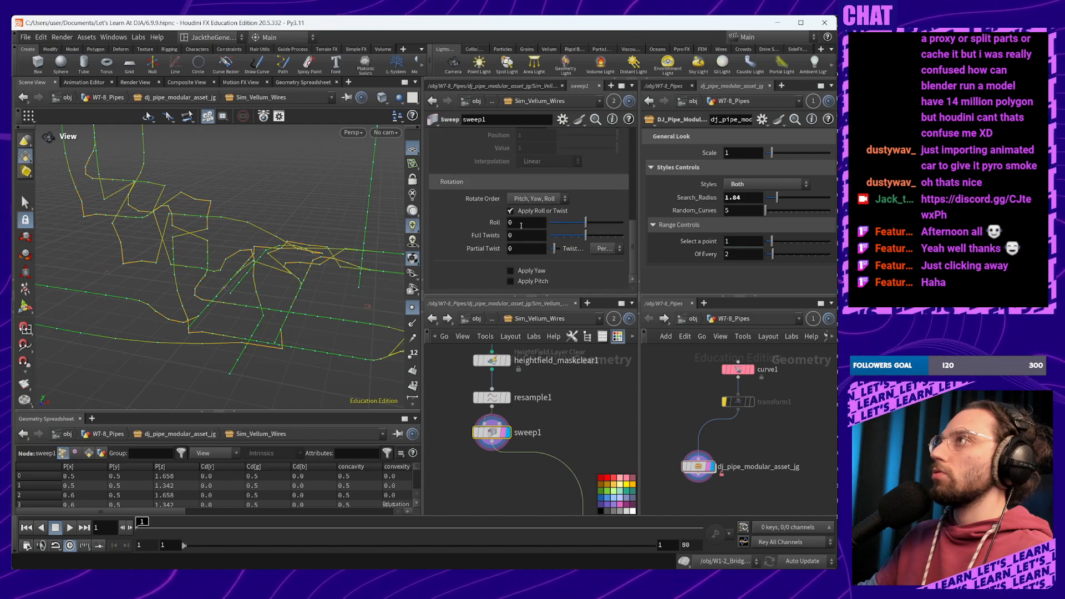
left_click_drag(579, 236, 608, 237)
scroll(240, 337, "down", 5)
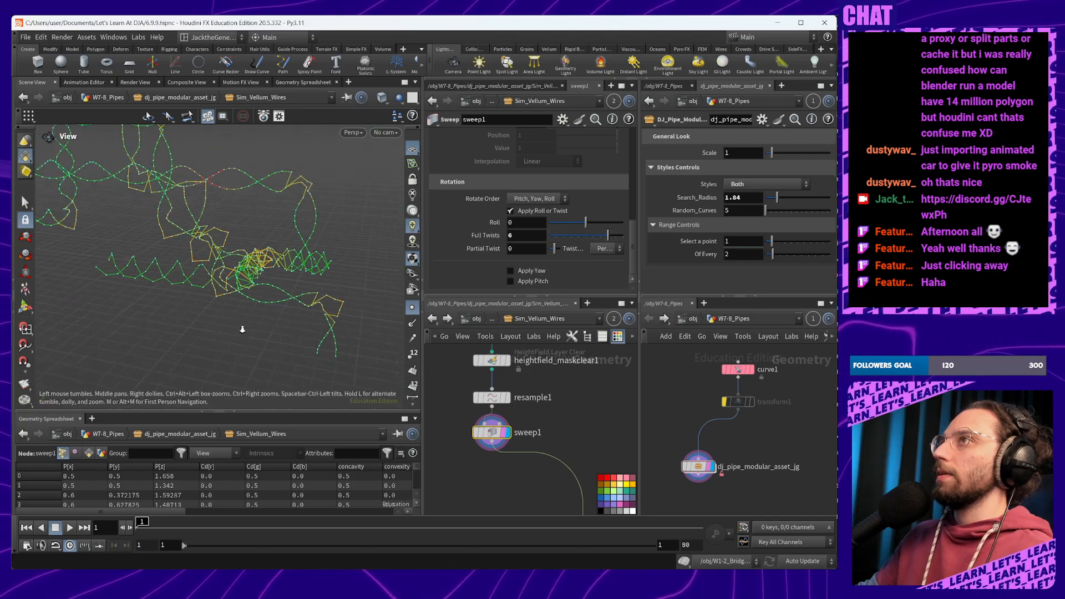
left_click_drag(242, 330, 290, 322, "alt")
middle_click_drag(291, 323, 347, 319)
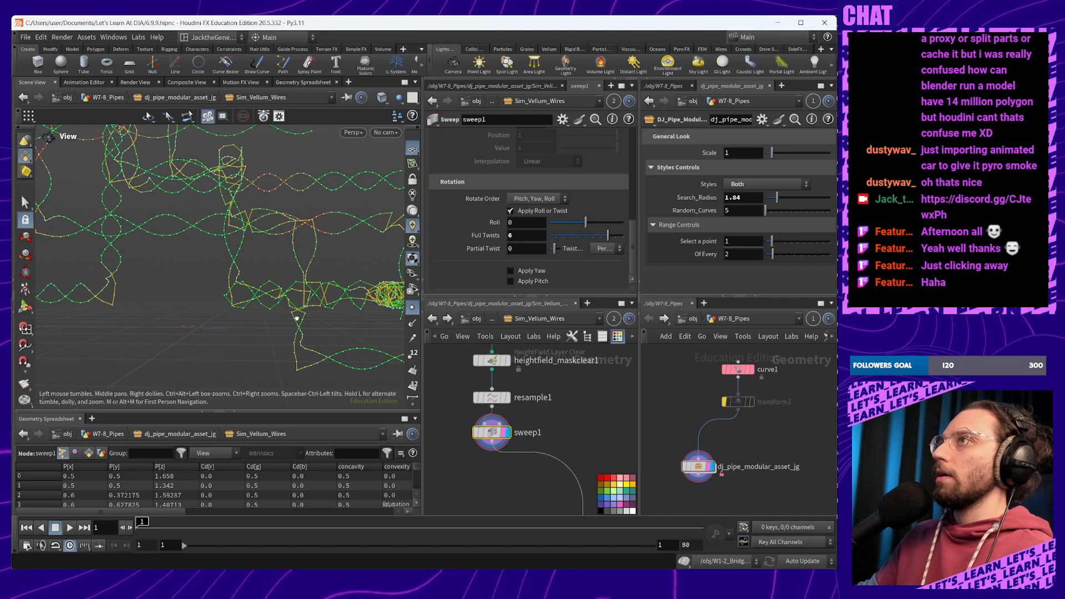
left_click_drag(297, 318, 299, 316)
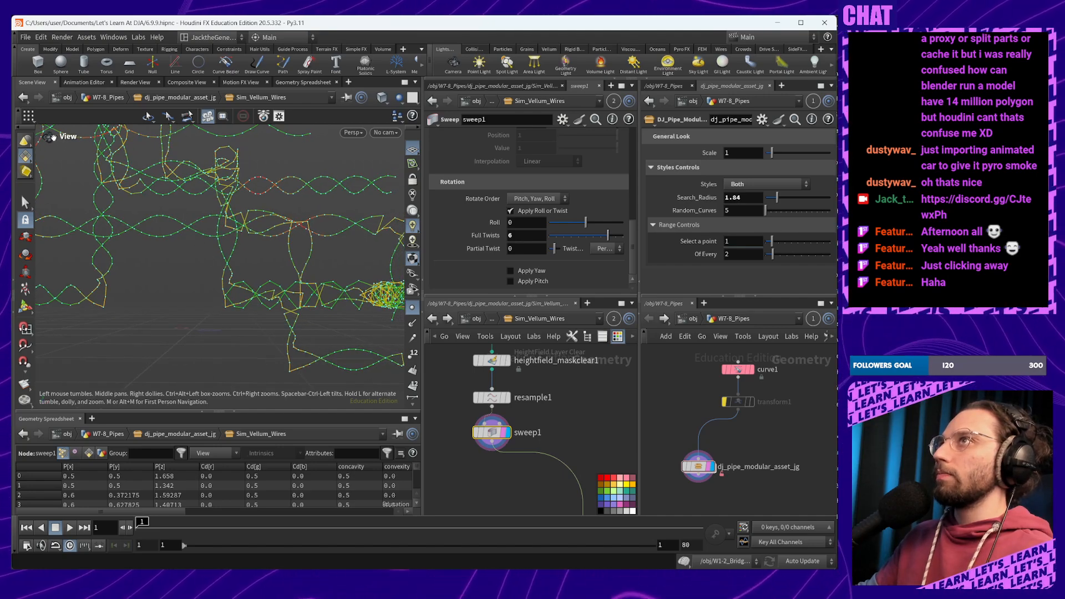
Capture the viewport's twisted strands with Snipping Tool and choose the red pen for annotating the snip
key("super+shift+s")
left_click_drag(53, 127, 387, 392)
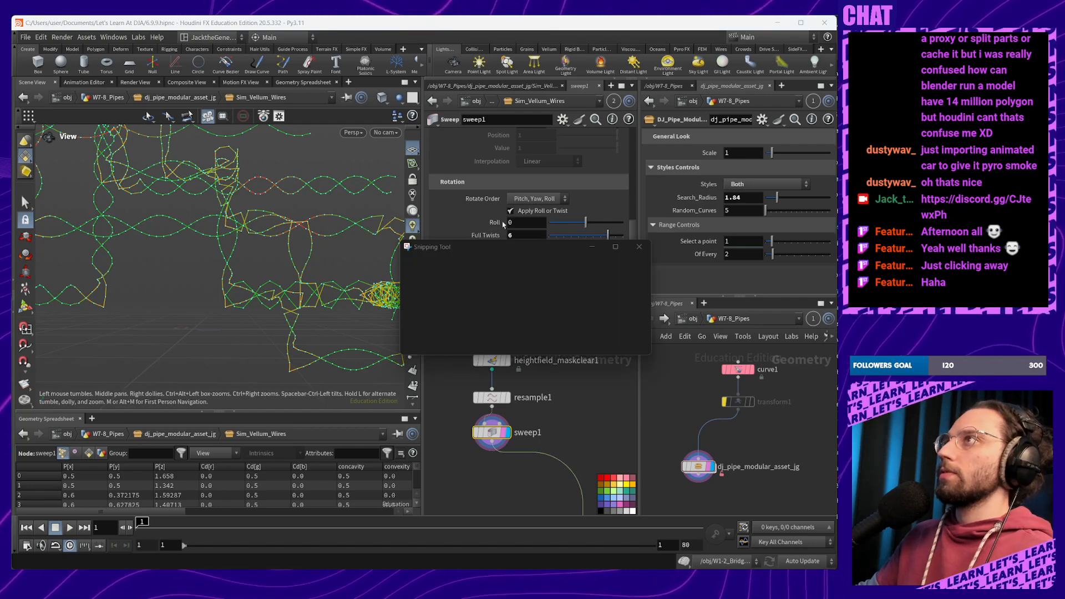
left_click_drag(543, 247, 208, 132)
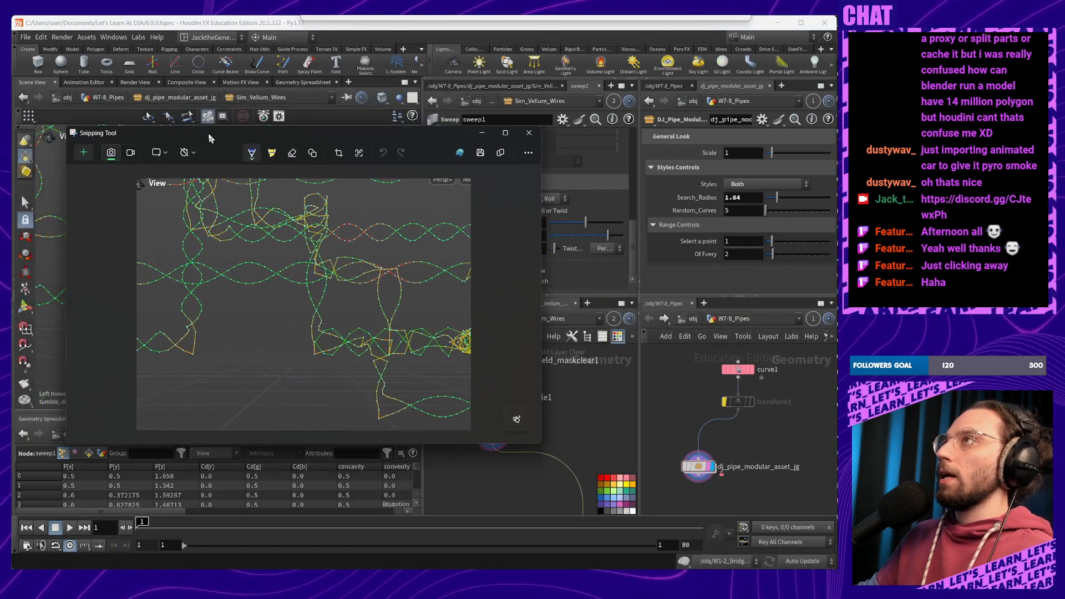
left_click(255, 156)
left_click(215, 224)
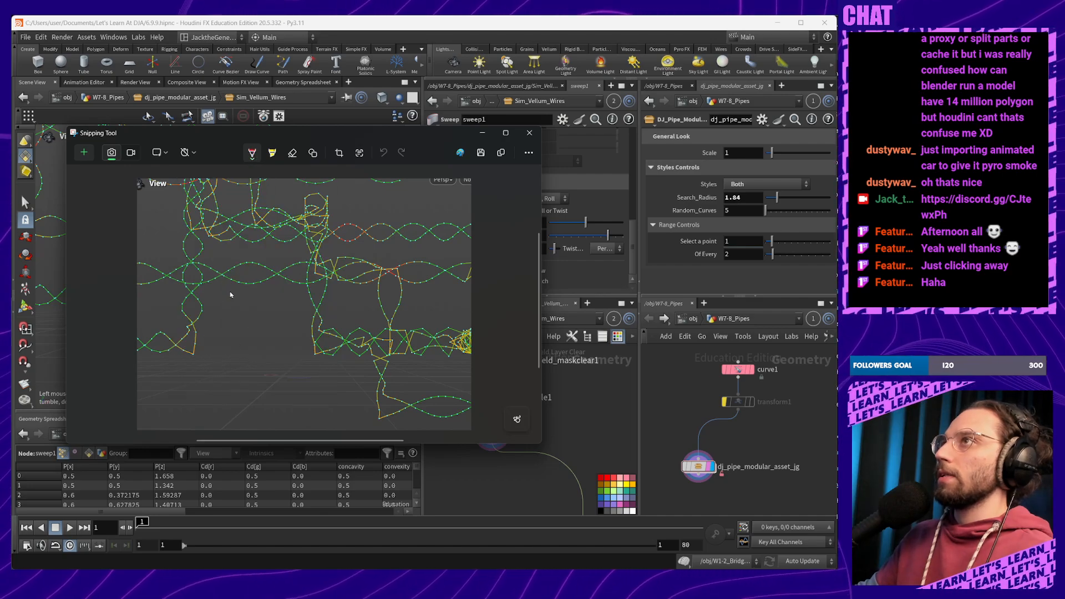
Underline individual twists on the snip in red, write "for each" and "wrangle", and draw an empty box below the words
left_click_drag(270, 290, 271, 289)
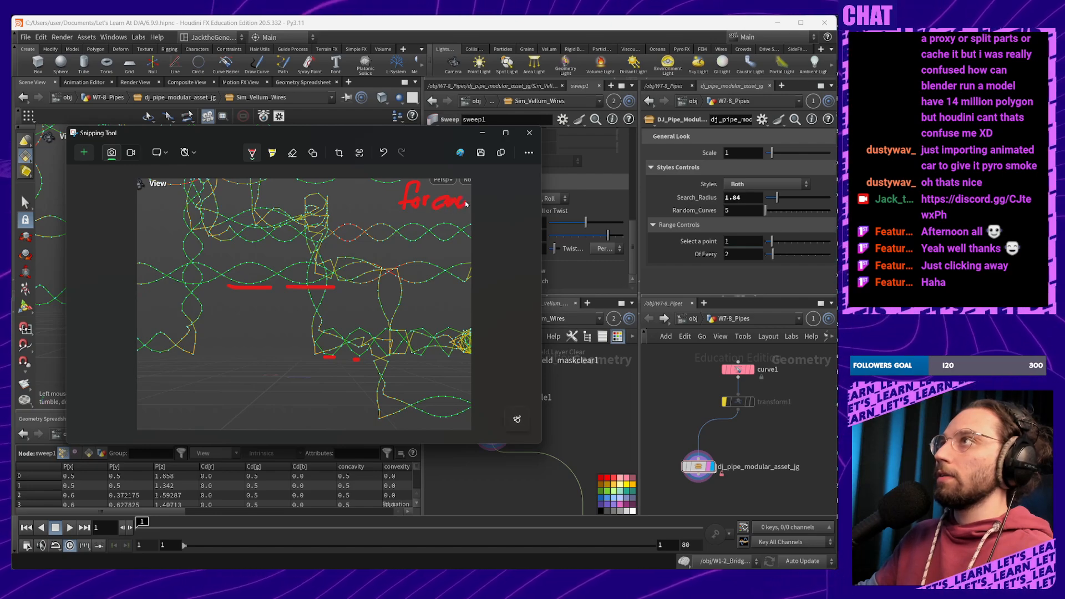
left_click_drag(475, 206, 482, 202)
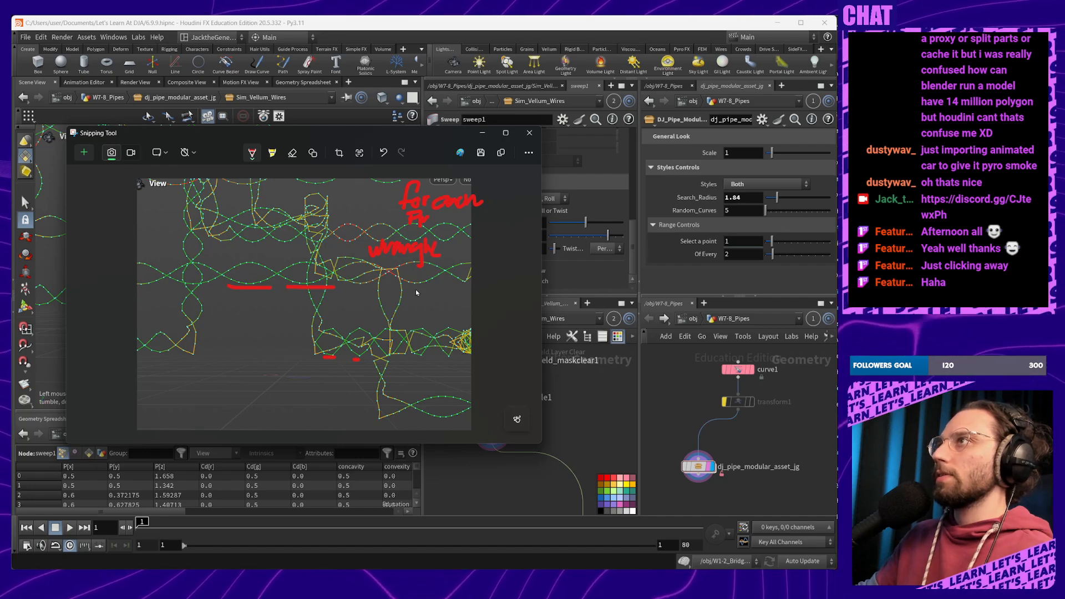
left_click_drag(403, 285, 399, 284)
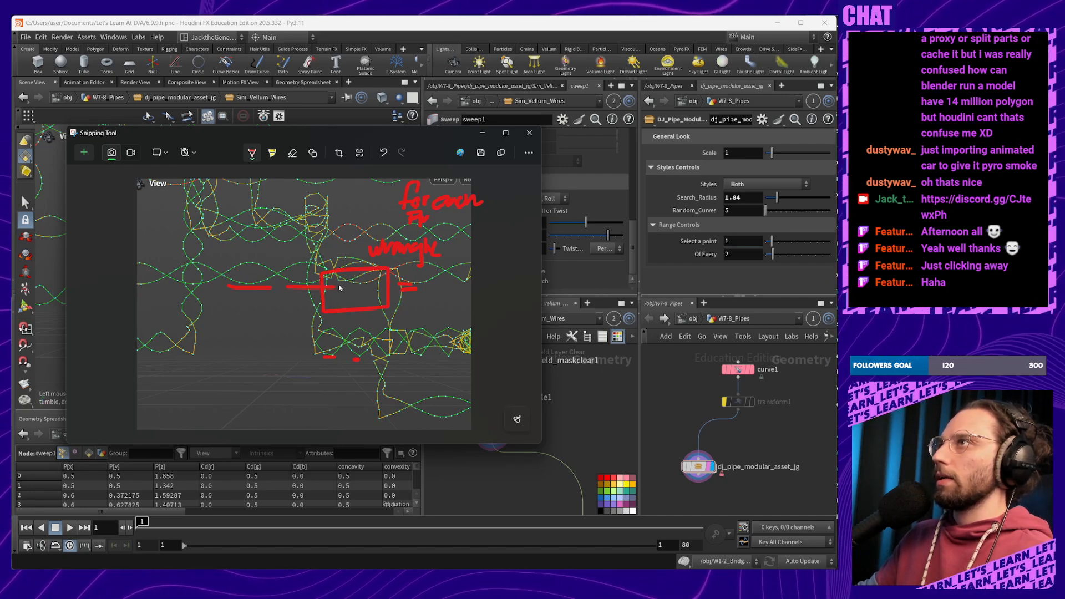
Write 400 in the box, add a numbered column with a downward arrow beneath it, and write a boxed 5 as the result
mouse_move(358, 289)
left_mouse_down()
mouse_move(344, 289)
mouse_move(352, 295)
left_mouse_up()
left_click_drag(365, 288, 361, 281)
mouse_move(372, 281)
left_mouse_down()
mouse_move(375, 292)
mouse_move(374, 281)
left_mouse_up()
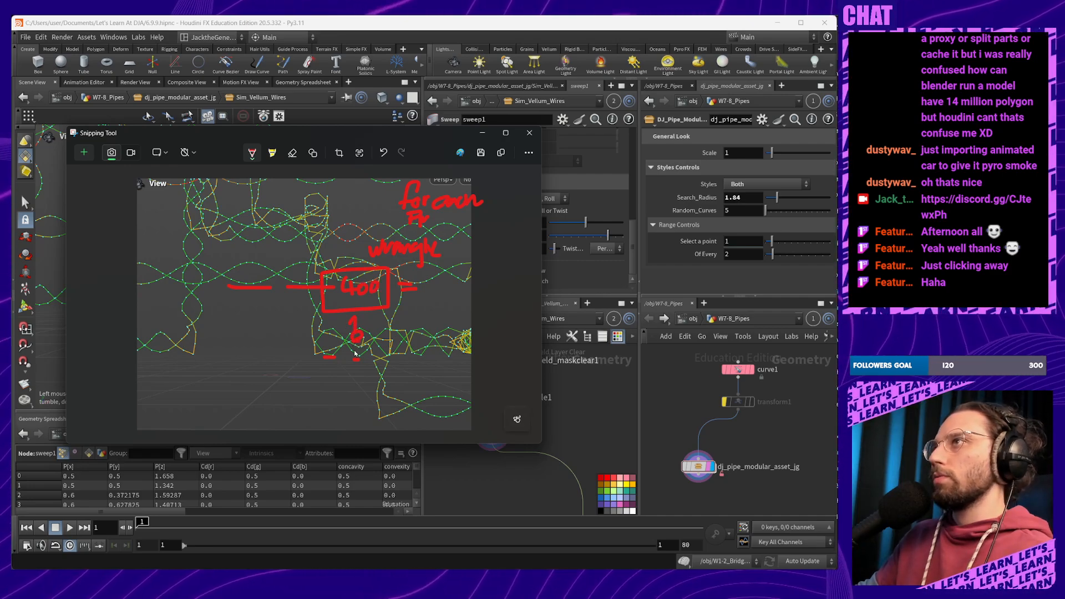
left_click_drag(354, 347, 356, 380)
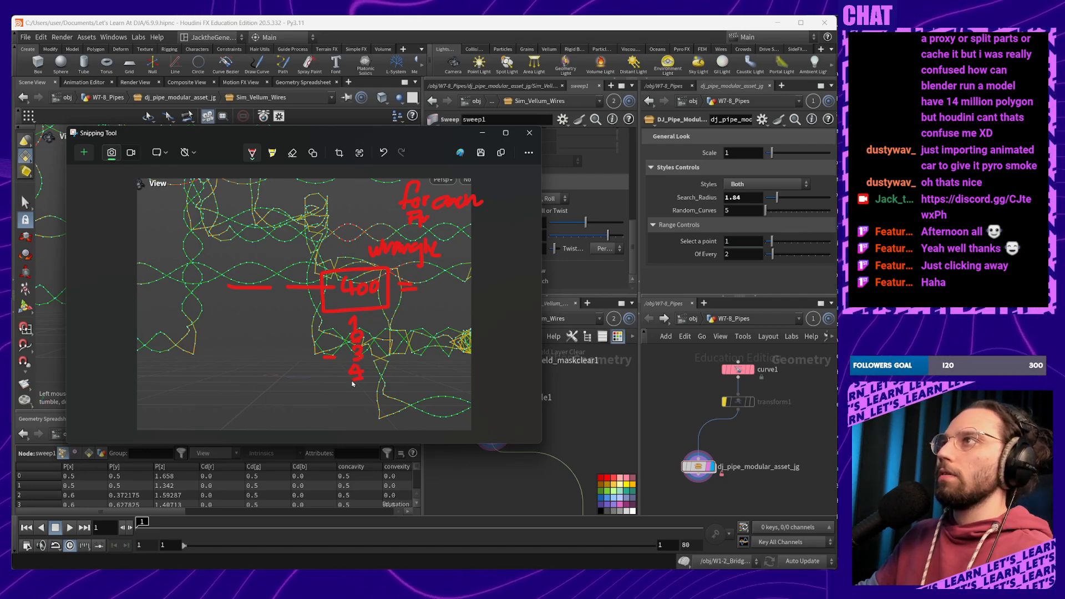
left_click_drag(369, 315, 371, 387)
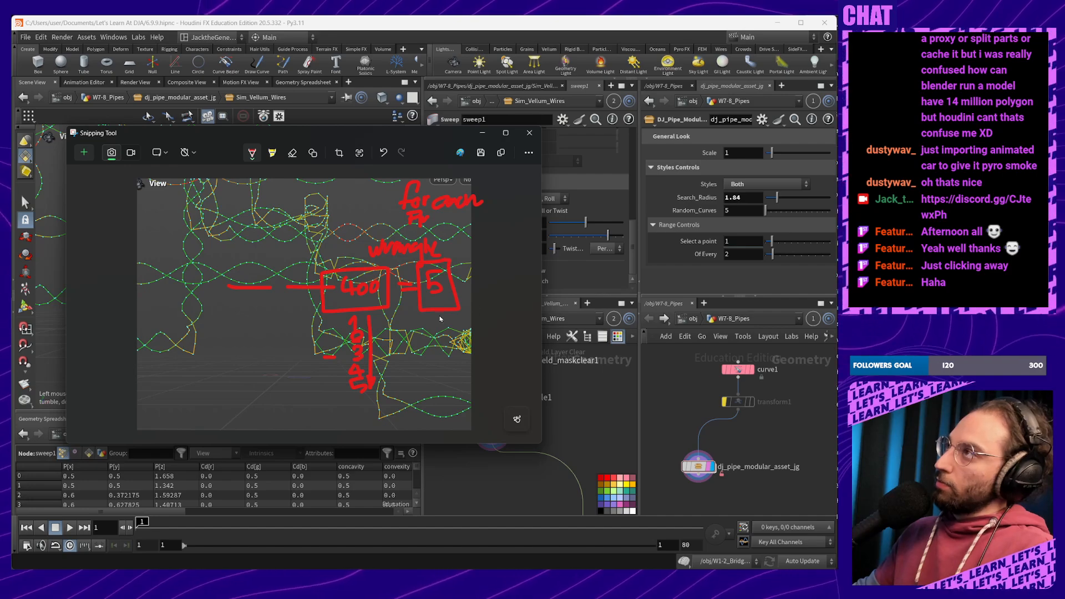
Draw an arrow from the boxed 5 to the handwritten word "sweep" and underline more twists along the strands
mouse_move(463, 279)
left_mouse_down()
mouse_move(488, 277)
mouse_move(465, 343)
mouse_move(448, 357)
left_mouse_up()
left_click(406, 366)
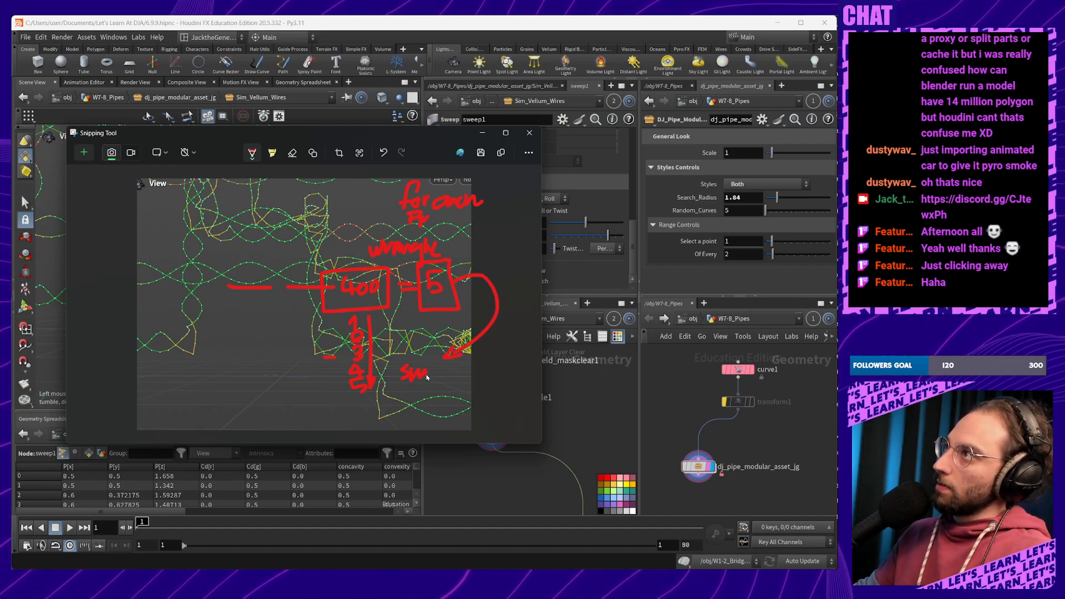
left_click_drag(464, 379, 459, 377)
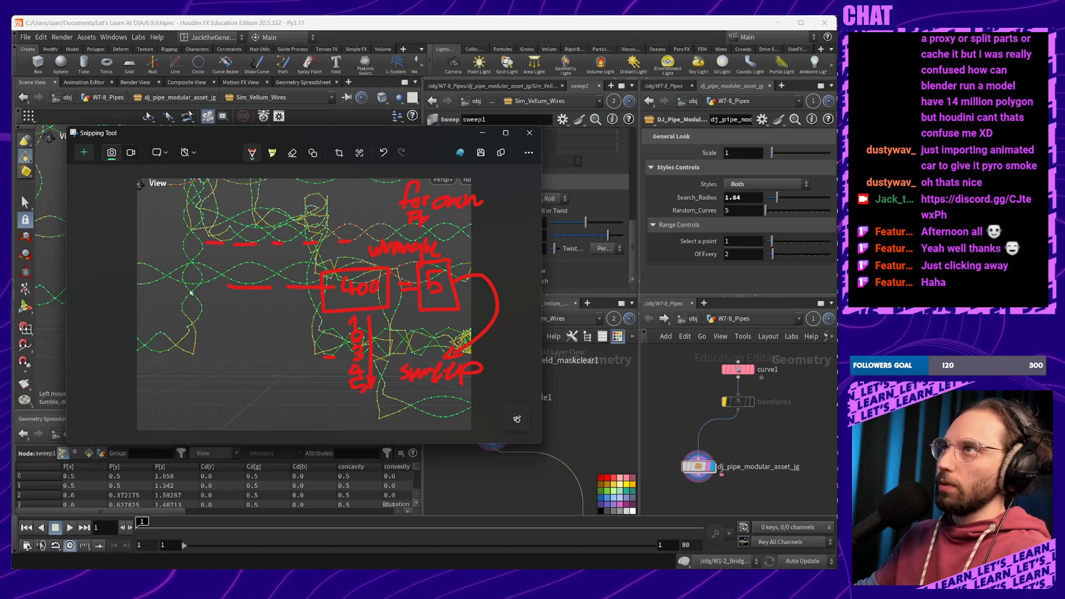
left_click_drag(180, 286, 199, 286)
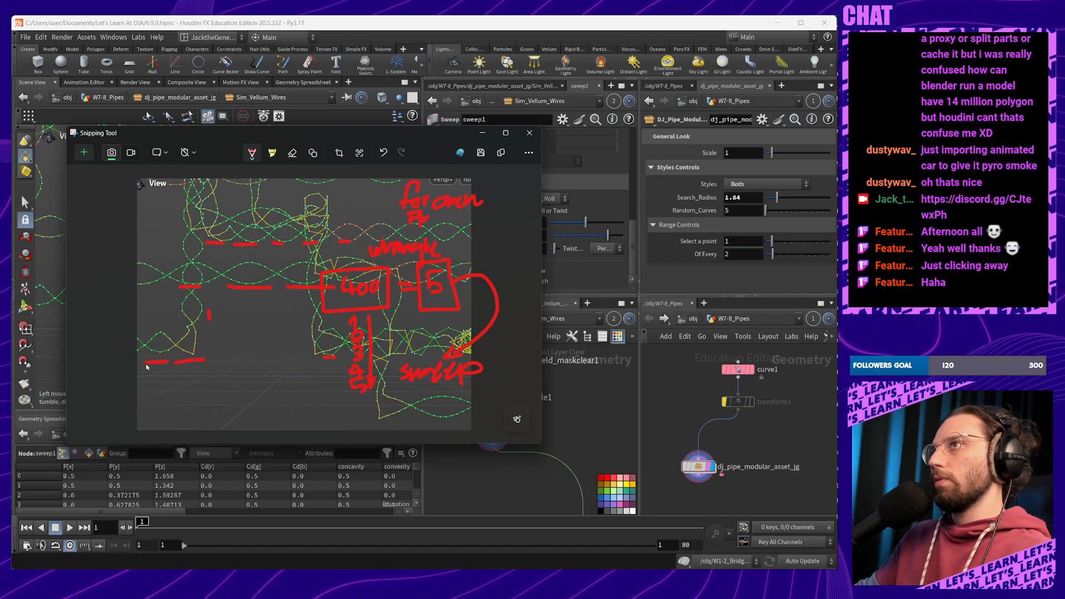
Switch back to Houdini and add a For-Each Primitive block beside the resample1 and sweep1 nodes in Sim_Vellum_Wires
left_click(579, 405)
middle_click_drag(553, 393, 574, 432)
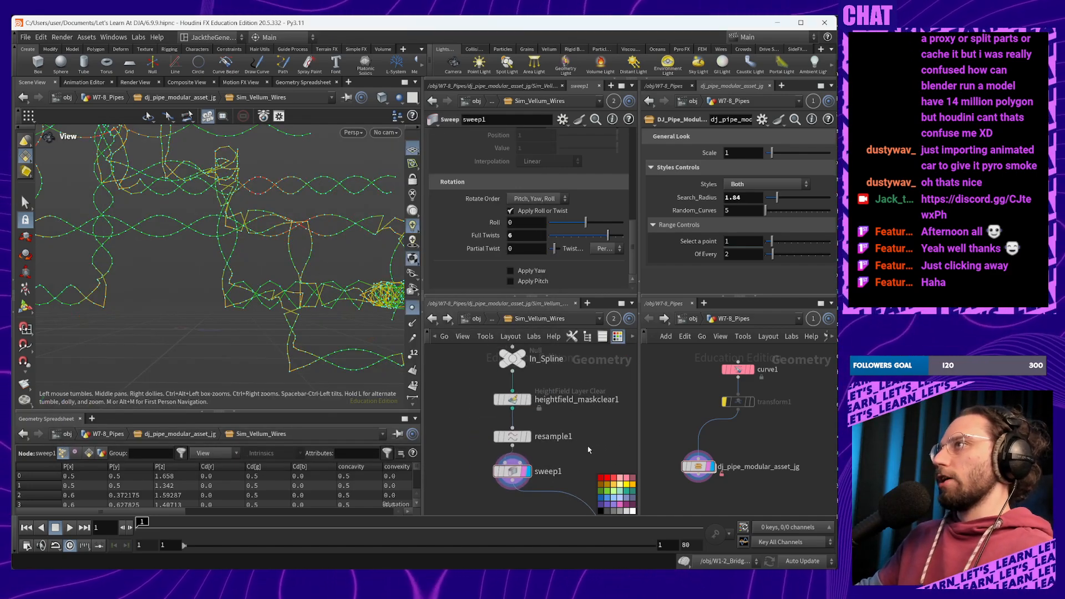
middle_click_drag(440, 439, 484, 416)
key("Tab")
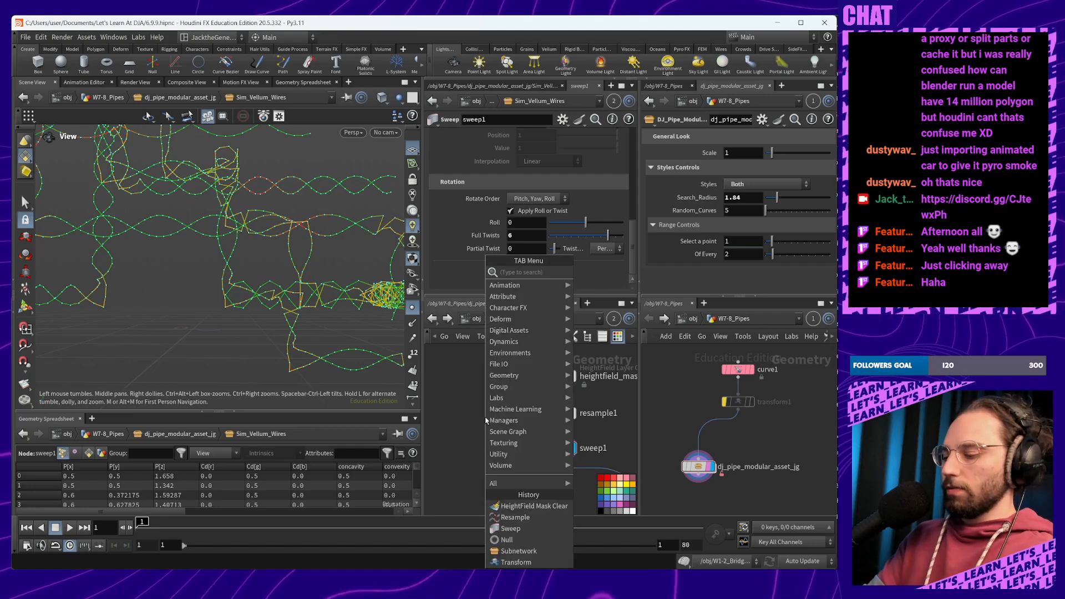
type("for each")
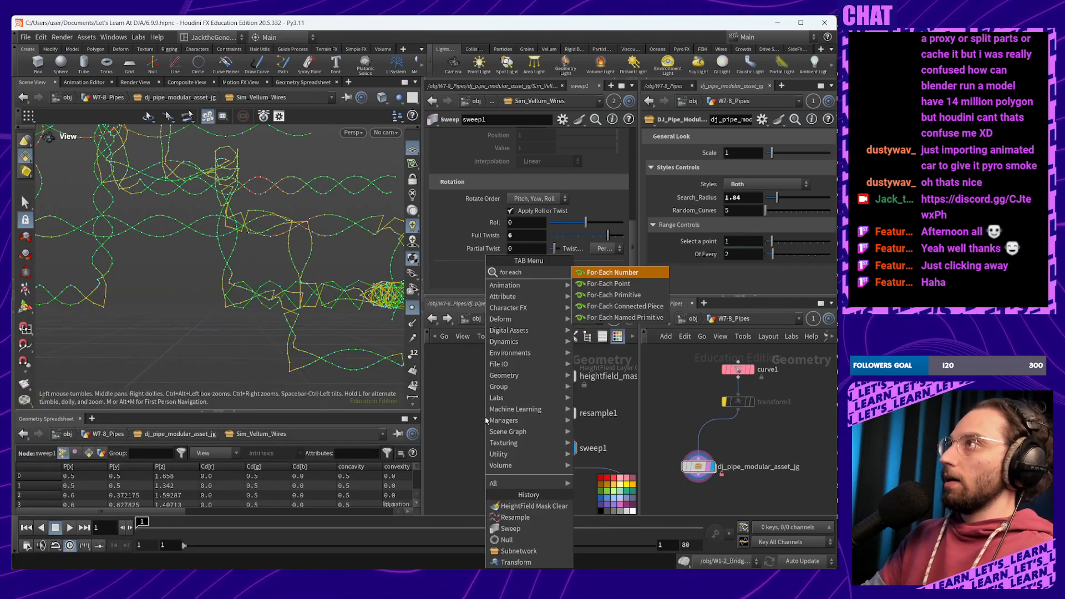
key("Down")
key("Down")
key("Return")
left_click(485, 416)
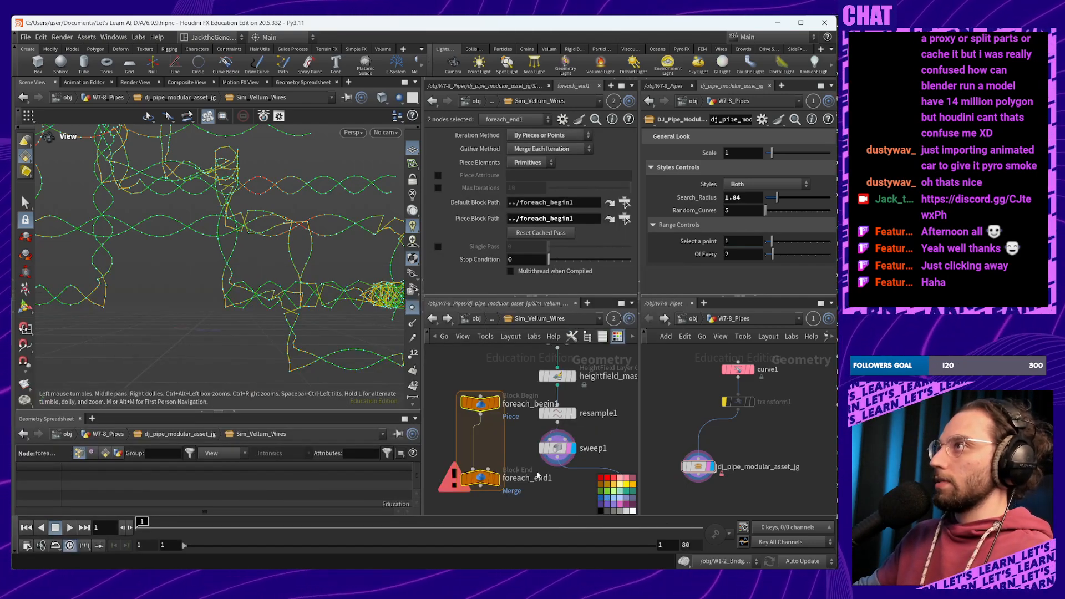
Delete the heightfield_maskclear1 node between In_Spline and resample1
mouse_move(563, 489)
middle_mouse_down()
mouse_move(551, 461)
mouse_move(560, 460)
mouse_move(552, 477)
middle_mouse_up()
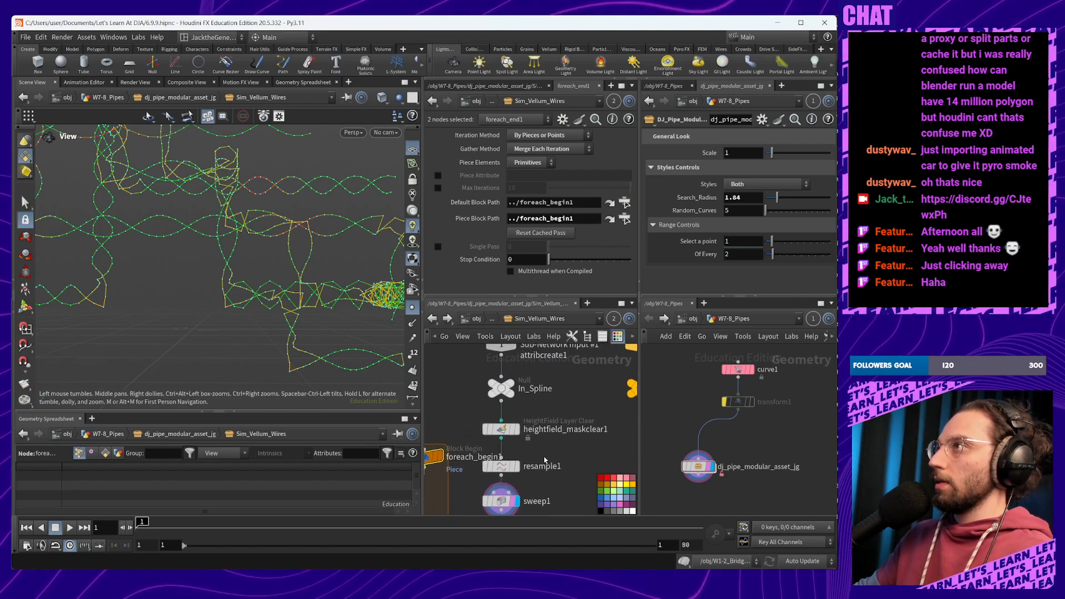
left_click(501, 430)
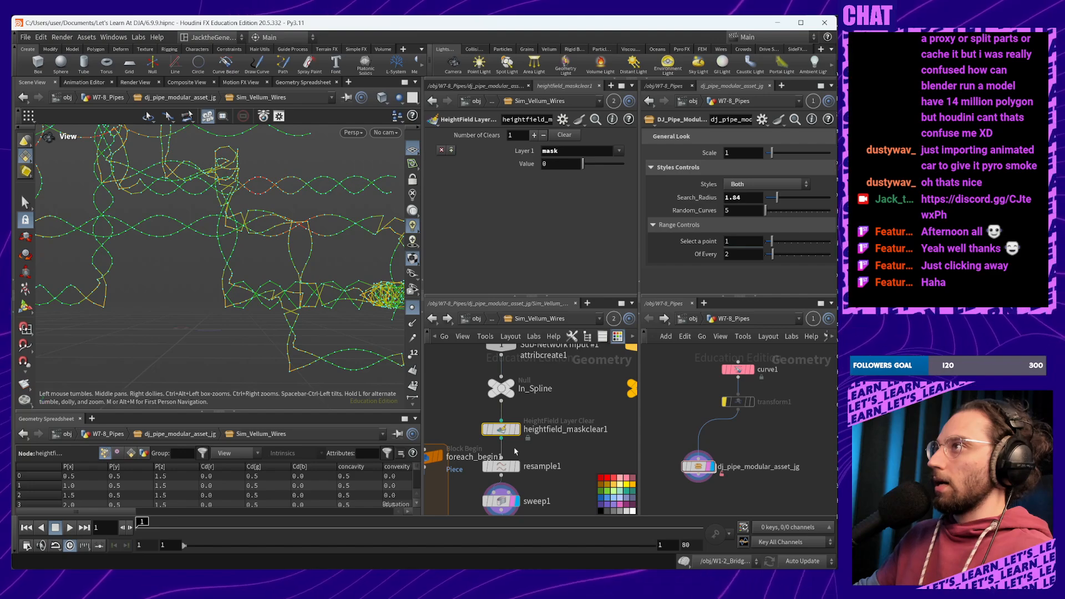
mouse_move(501, 436)
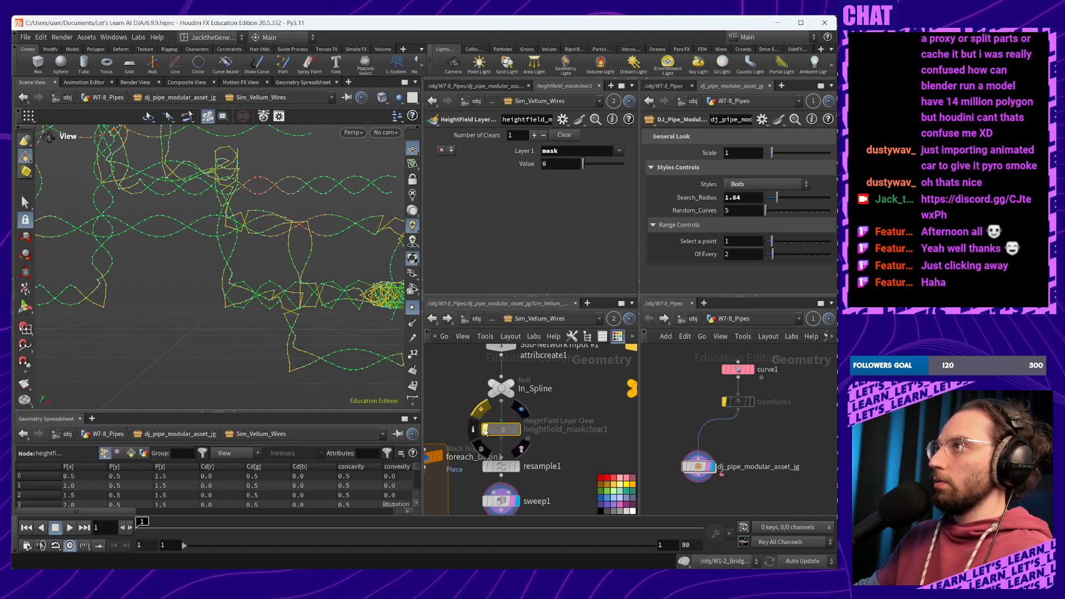
key("Delete")
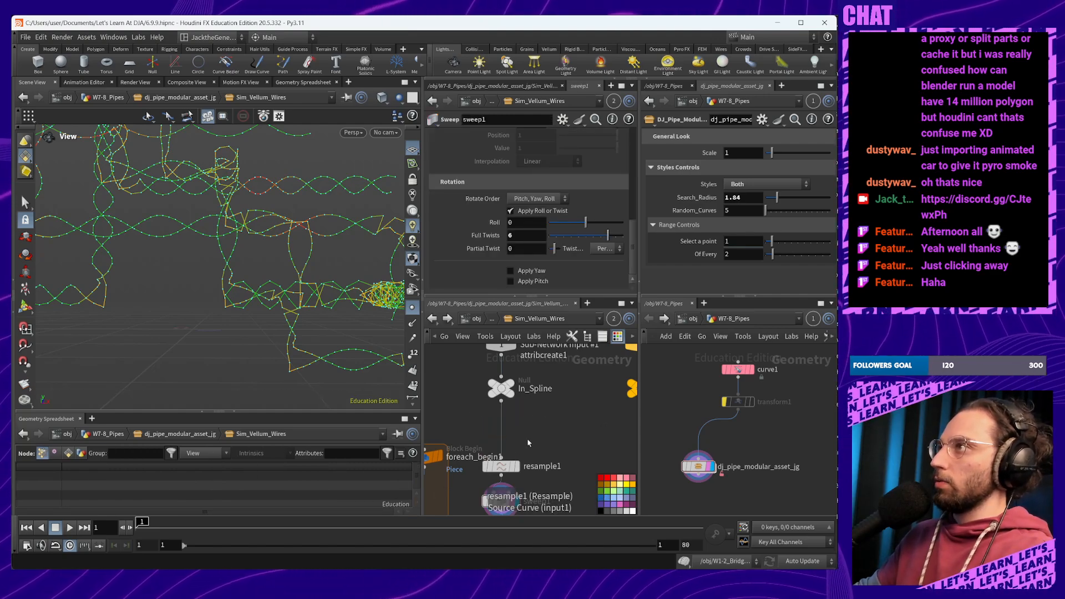
Move resample1 up to make room and insert the for-each block into the wire between resample1 and sweep1
middle_click_drag(527, 439, 546, 386)
left_click_drag(547, 389, 522, 457)
left_click(521, 417)
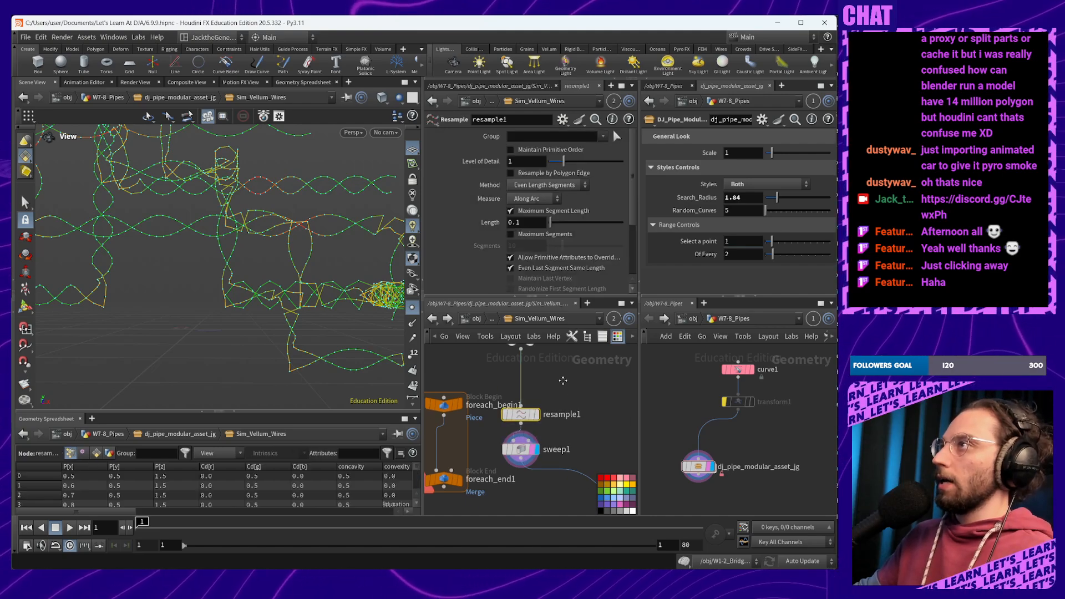
middle_click_drag(521, 419, 543, 460)
left_click_drag(543, 462, 543, 416)
middle_click_drag(534, 510, 532, 442)
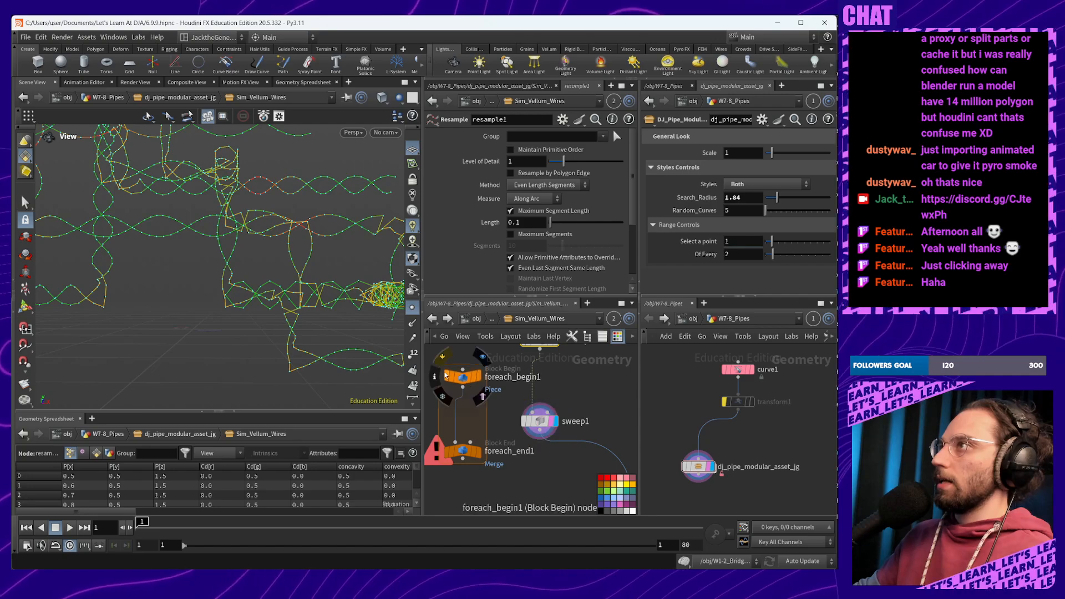
left_click_drag(506, 488, 443, 368)
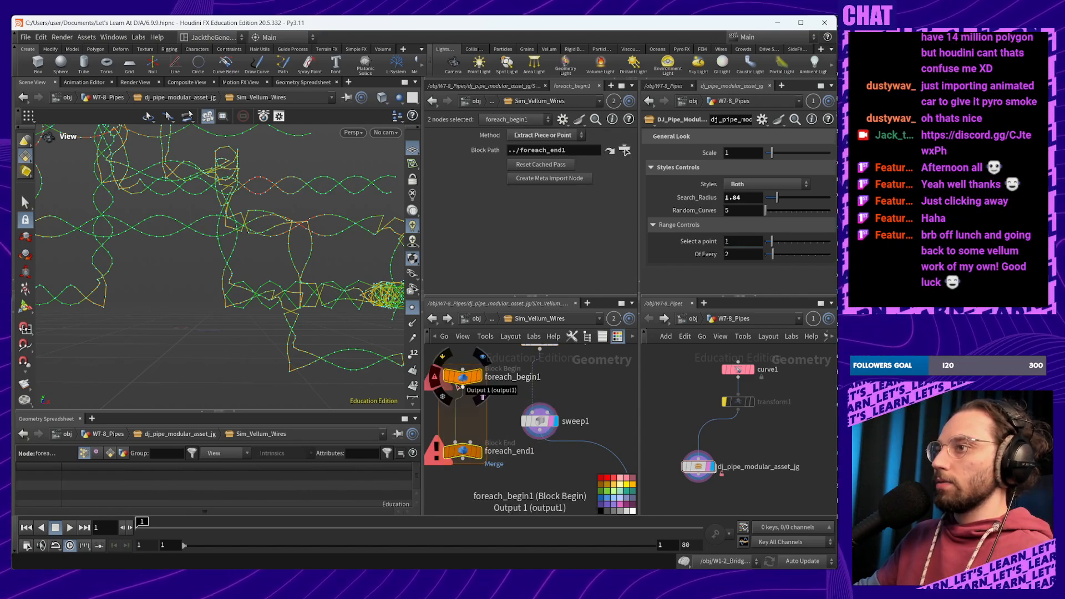
left_click_drag(461, 387, 531, 387)
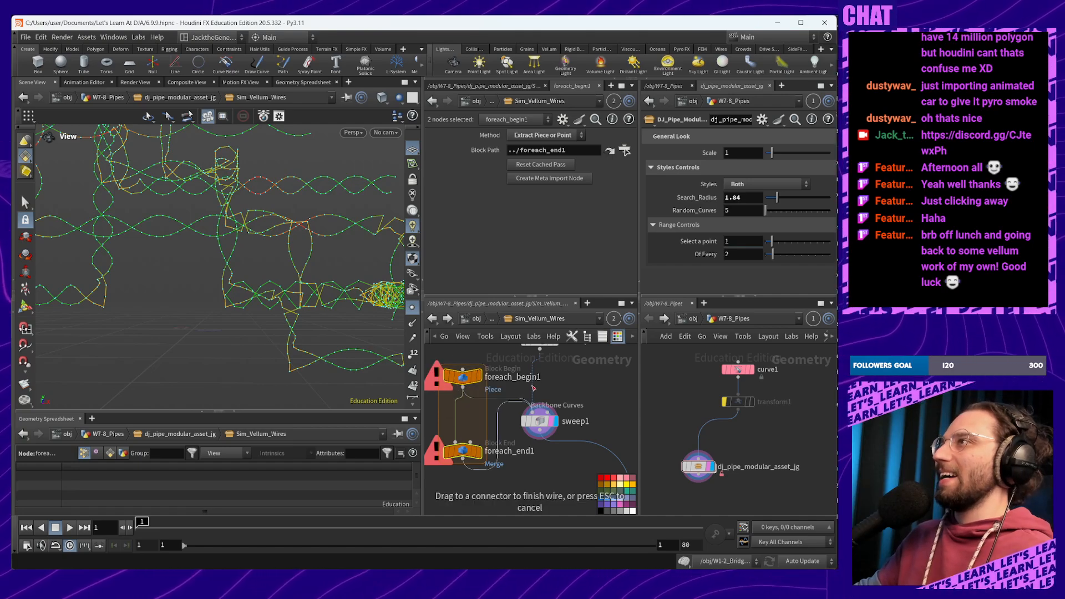
key("Escape")
left_click_drag(466, 383, 541, 383)
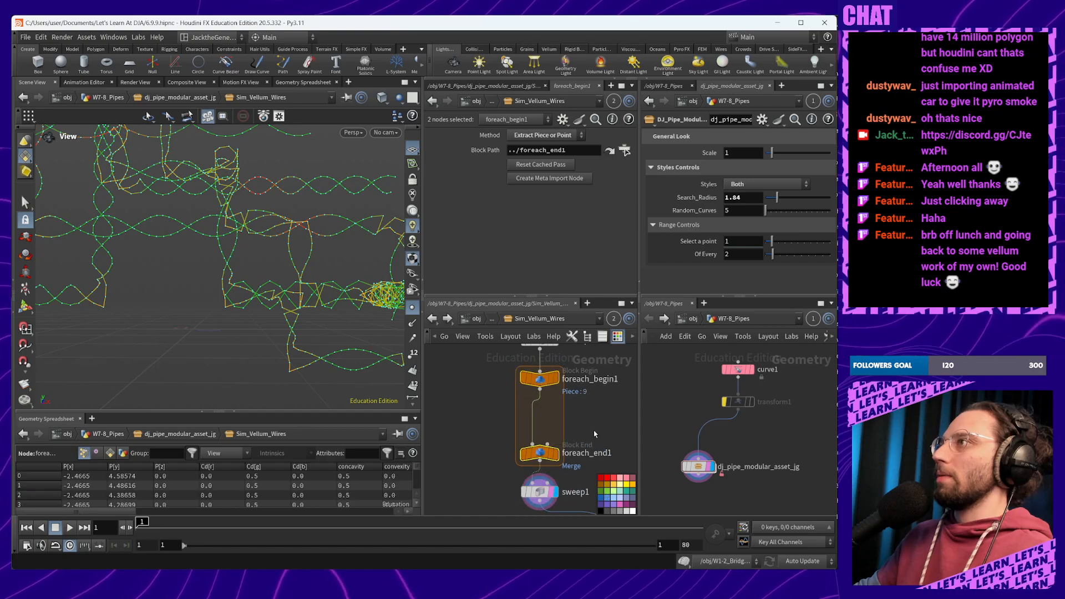
Move sweep1 inside the for-each loop and shift it down with foreach_end1 to leave space below foreach_begin1
middle_click_drag(576, 446, 519, 450)
left_click(535, 483)
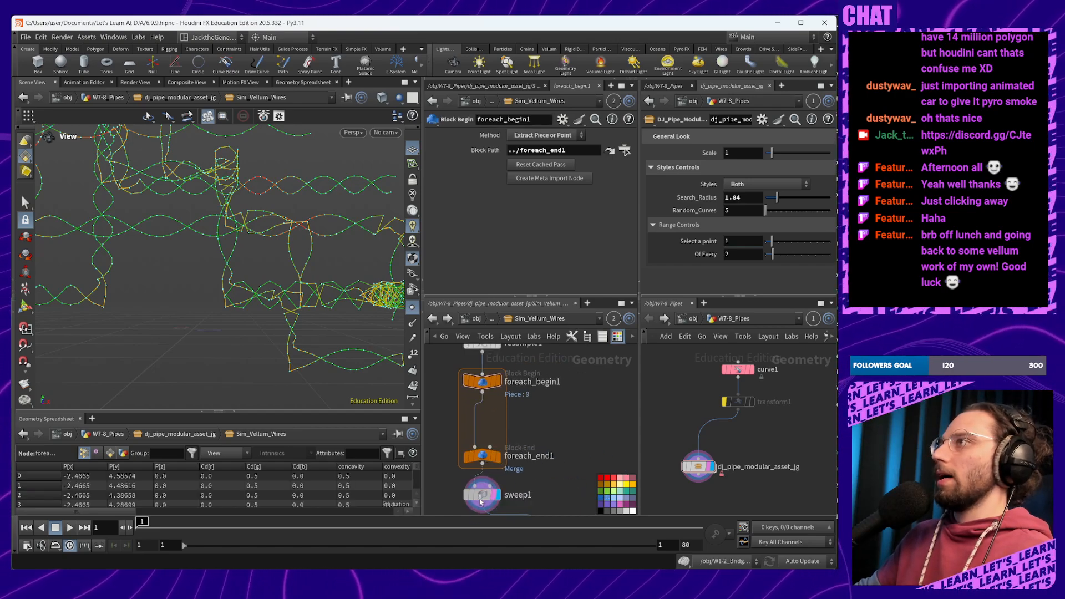
left_click_drag(474, 508, 474, 434)
middle_click_drag(571, 450, 561, 431)
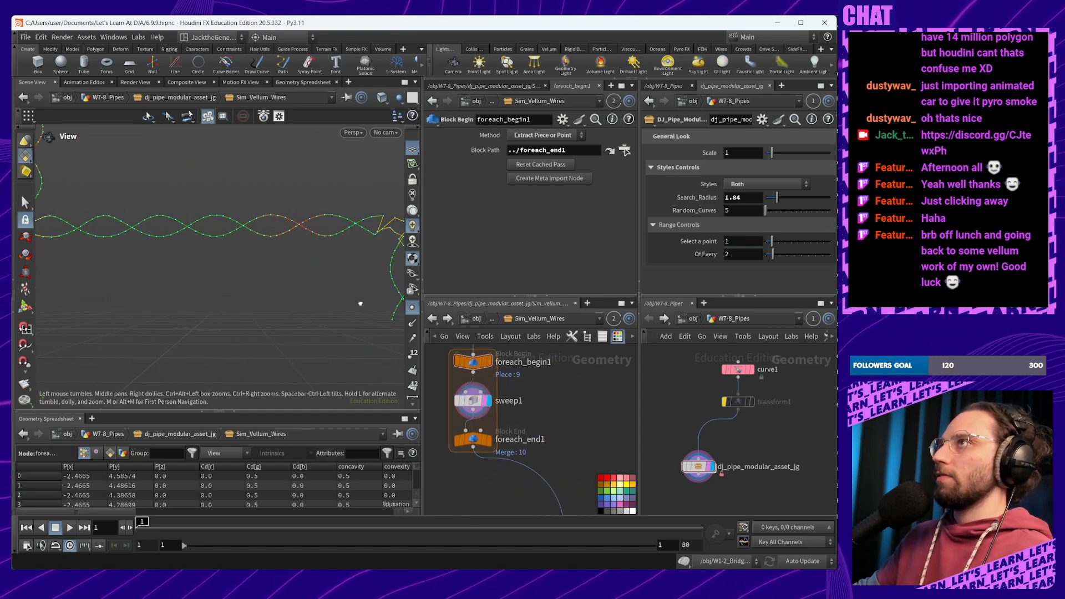
left_click_drag(388, 388, 251, 363)
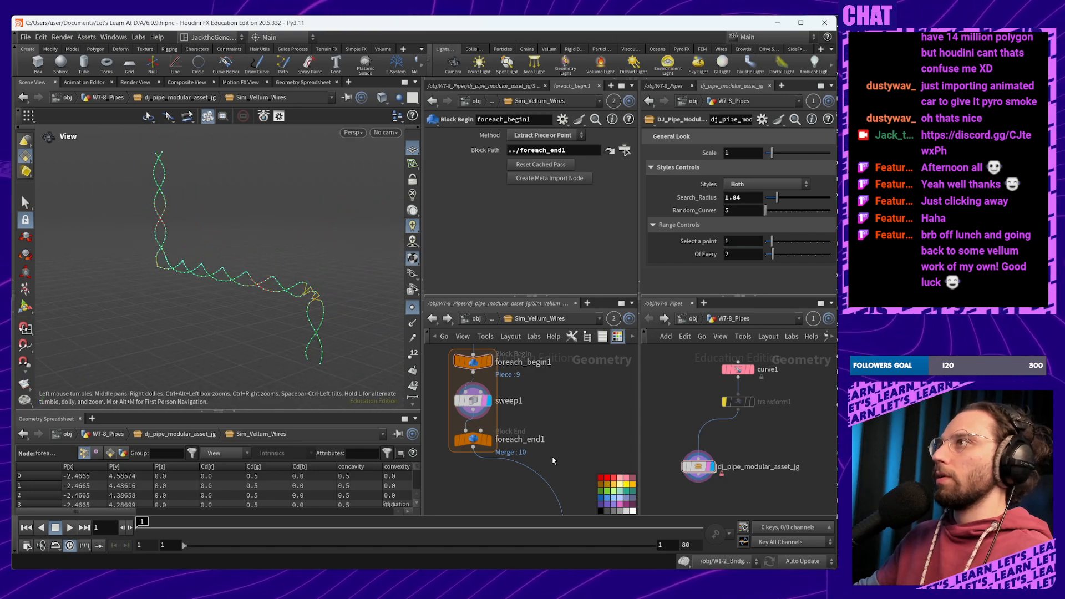
left_click_drag(548, 462, 472, 431)
left_click(539, 405)
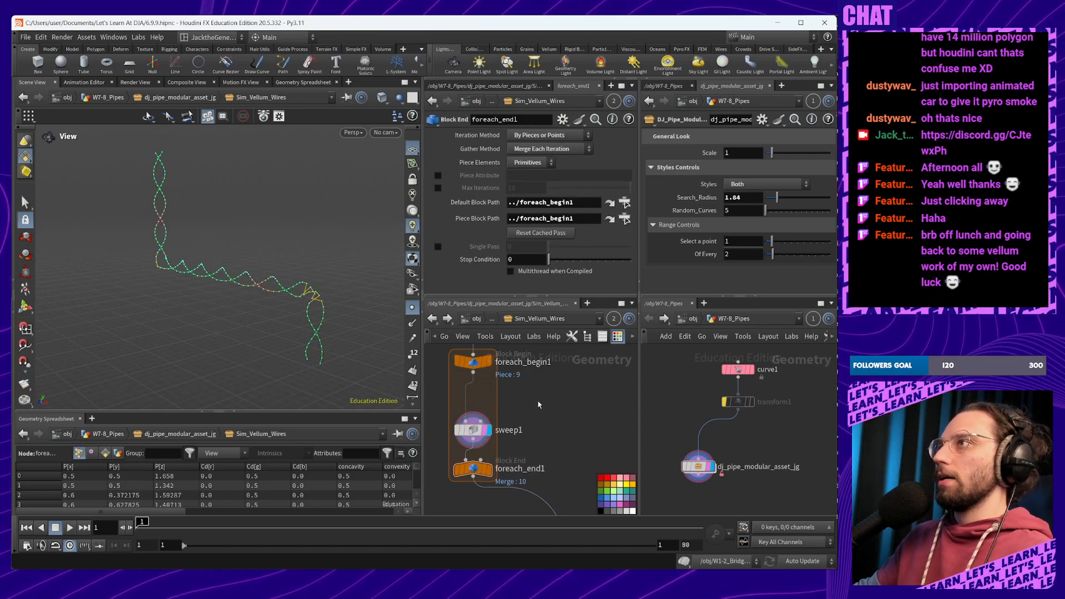
left_click_drag(237, 310, 419, 377)
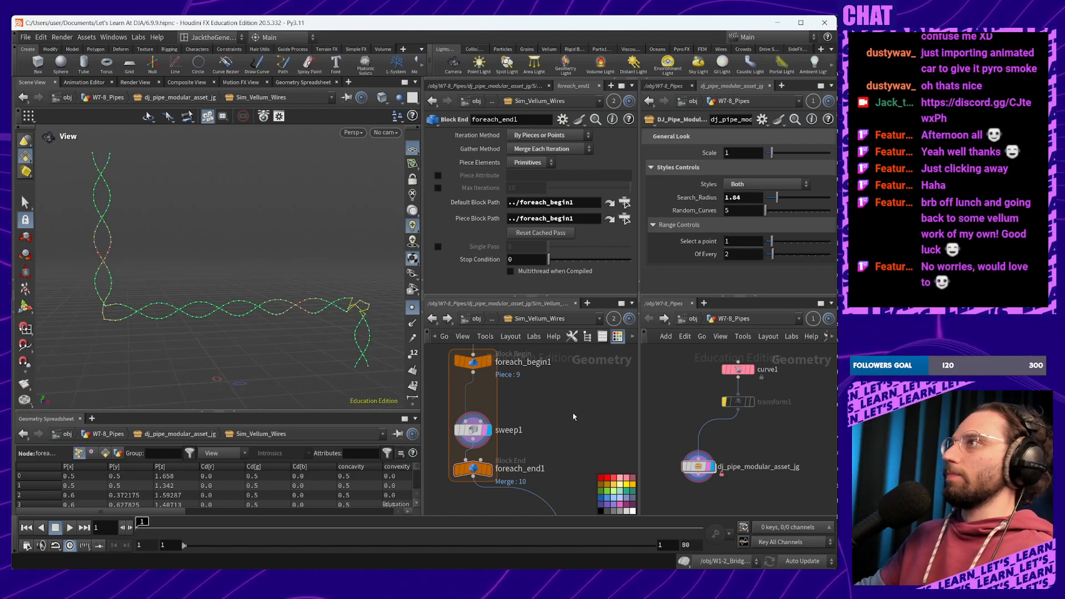
Insert an Attribute Wrangle between foreach_begin1 and sweep1 and open its VEXpression for editing
key("Tab")
mouse_move(567, 409)
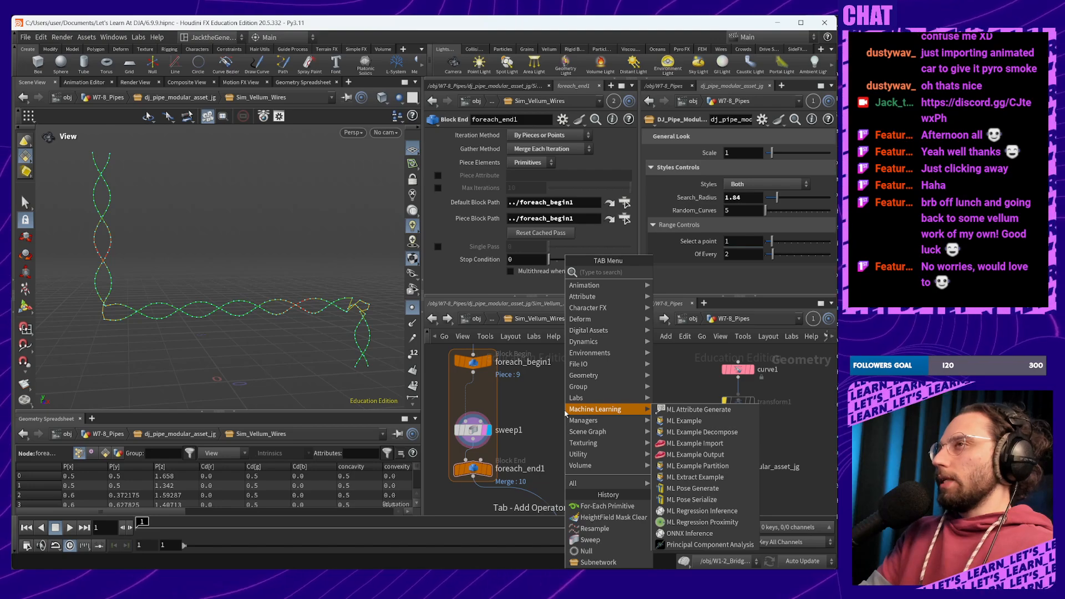
type("wrang")
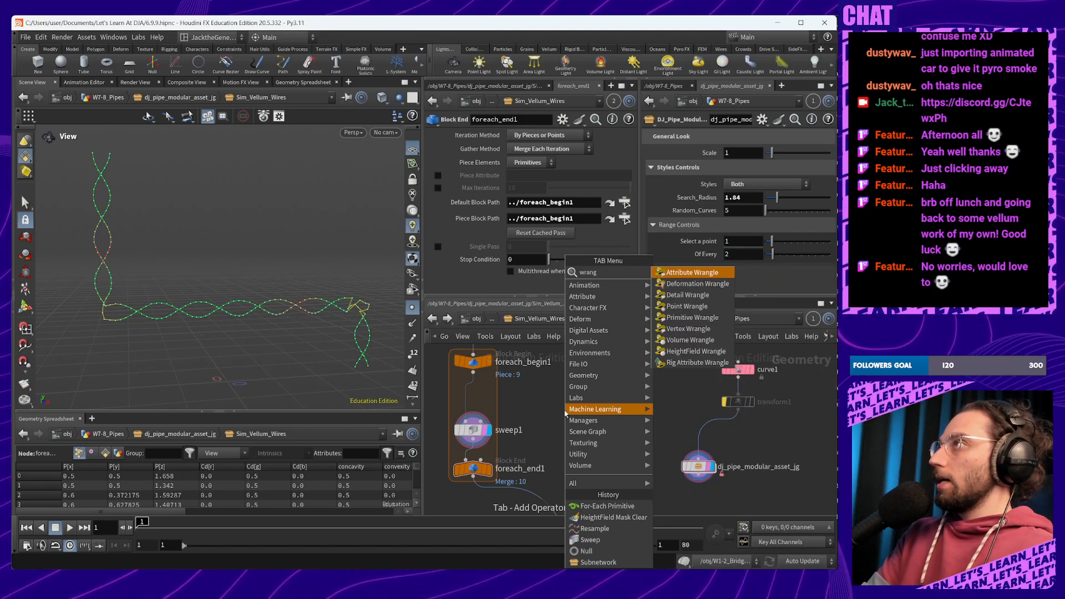
key("Return")
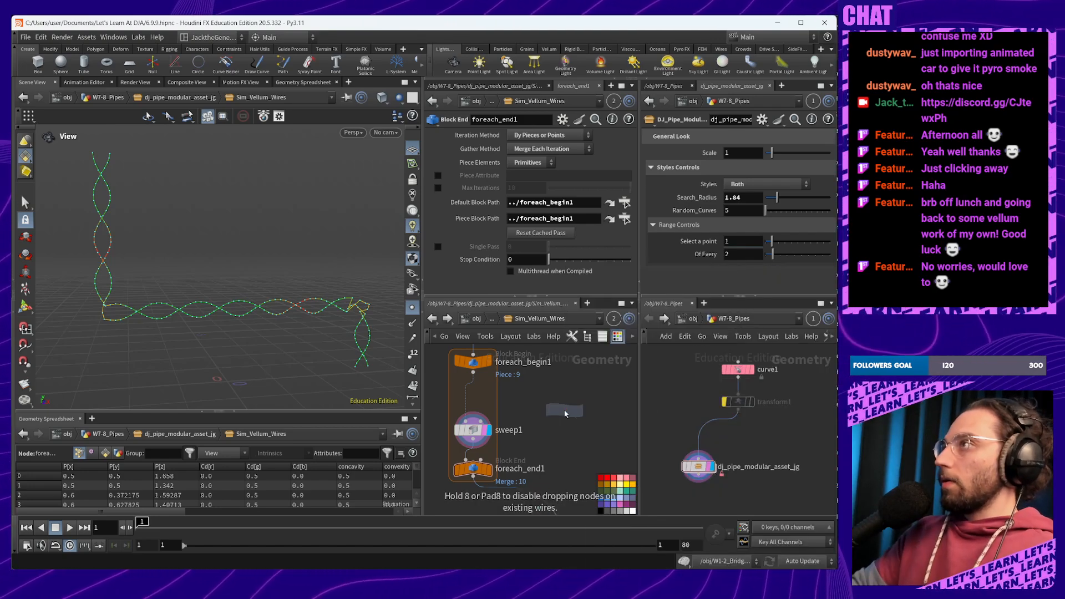
left_click(473, 400)
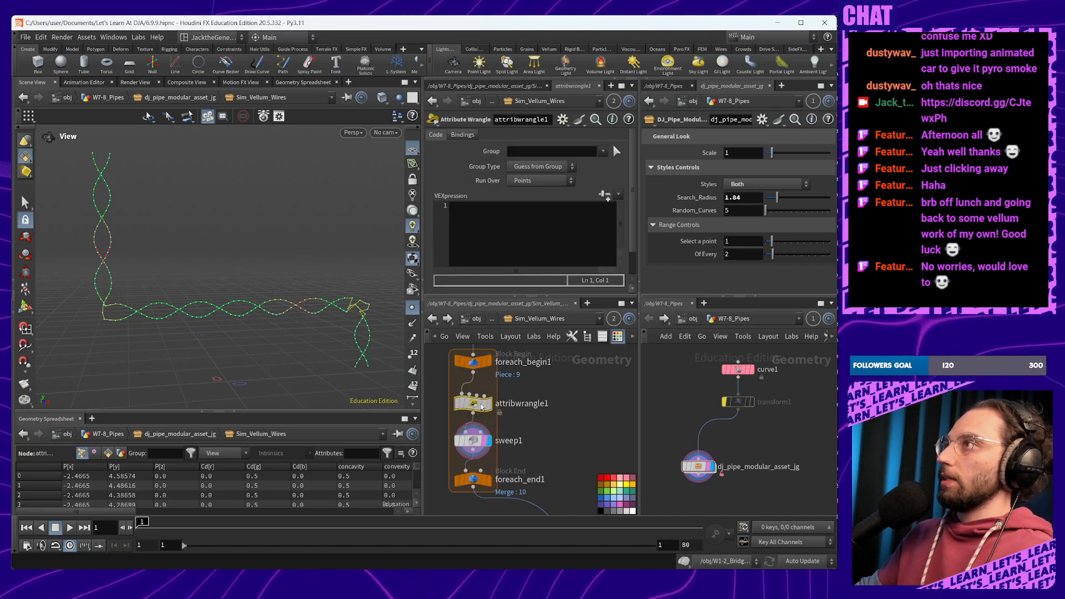
left_click(528, 220)
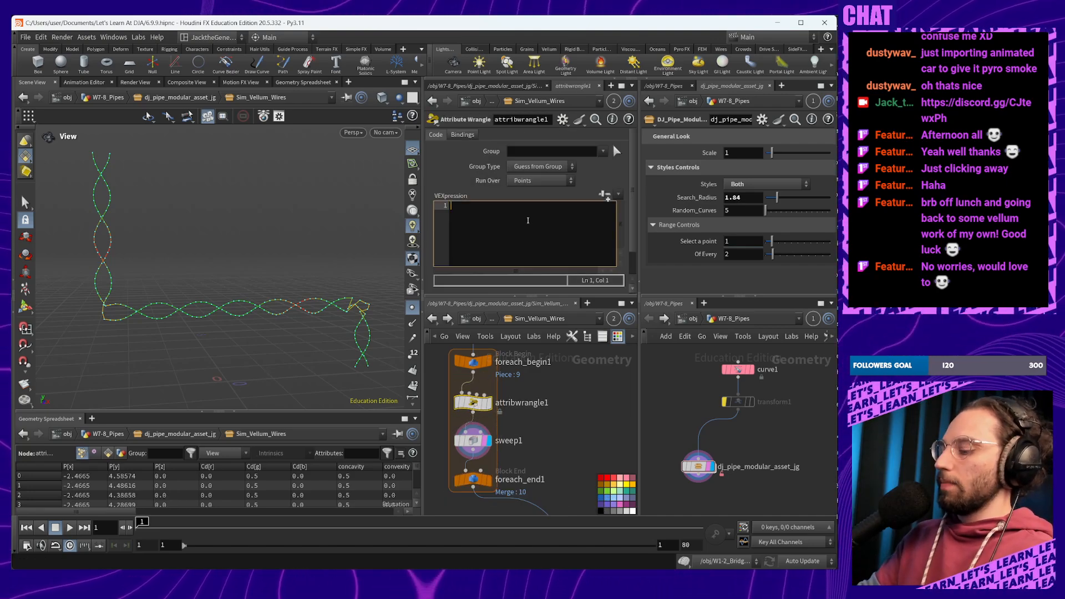
Go into the Cal_Orientation_and_Random_Mesh subnetwork and open the establishes_numpts1 wrangle's code for reference
type("i@")
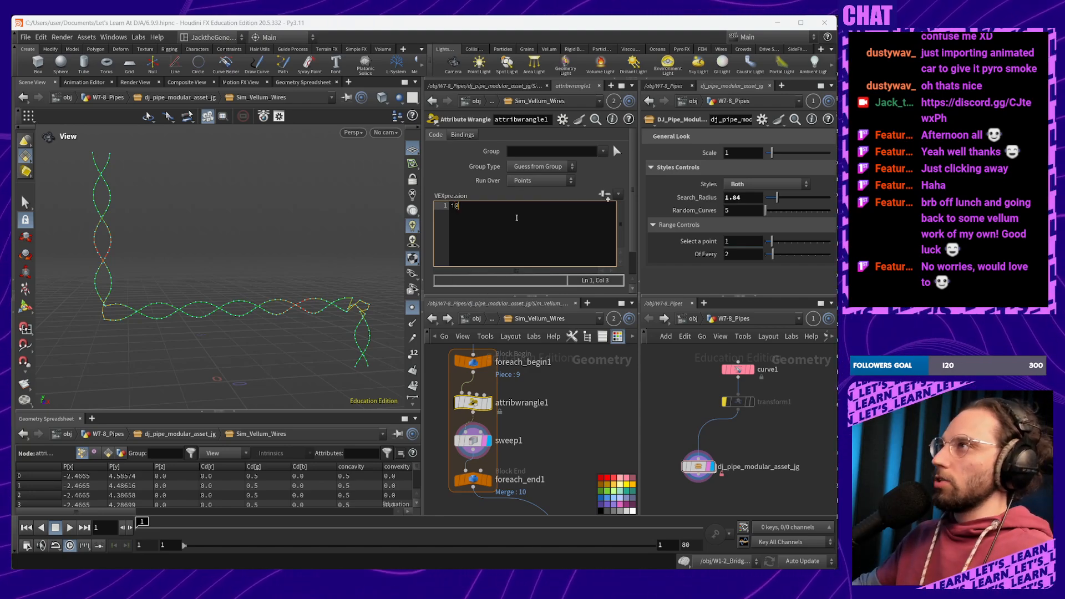
left_click(432, 318)
middle_click_drag(537, 397, 624, 449)
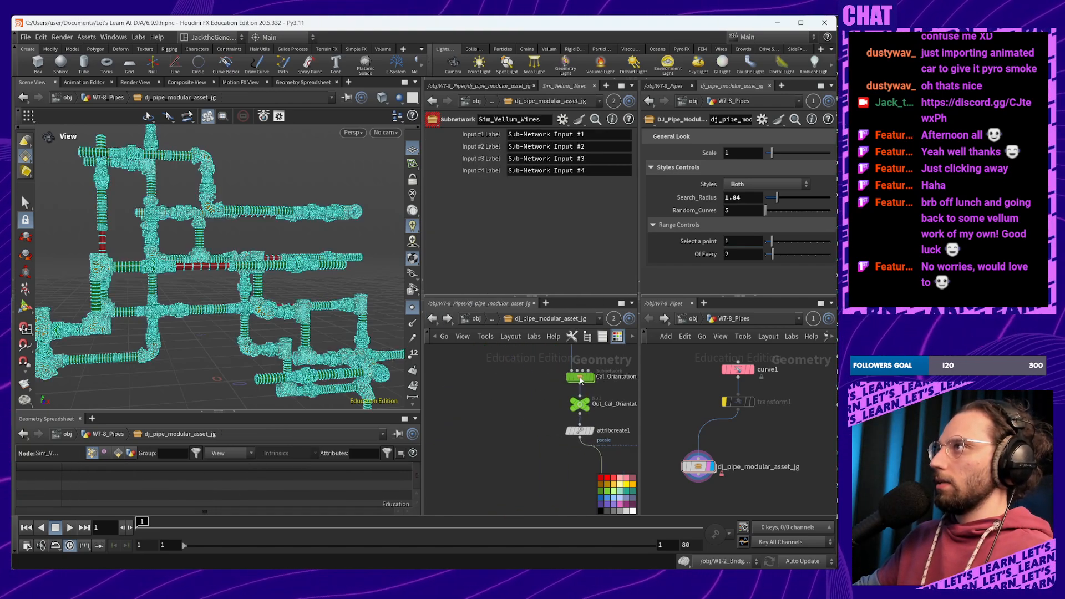
double_click(580, 379)
scroll(563, 391, "up", 5)
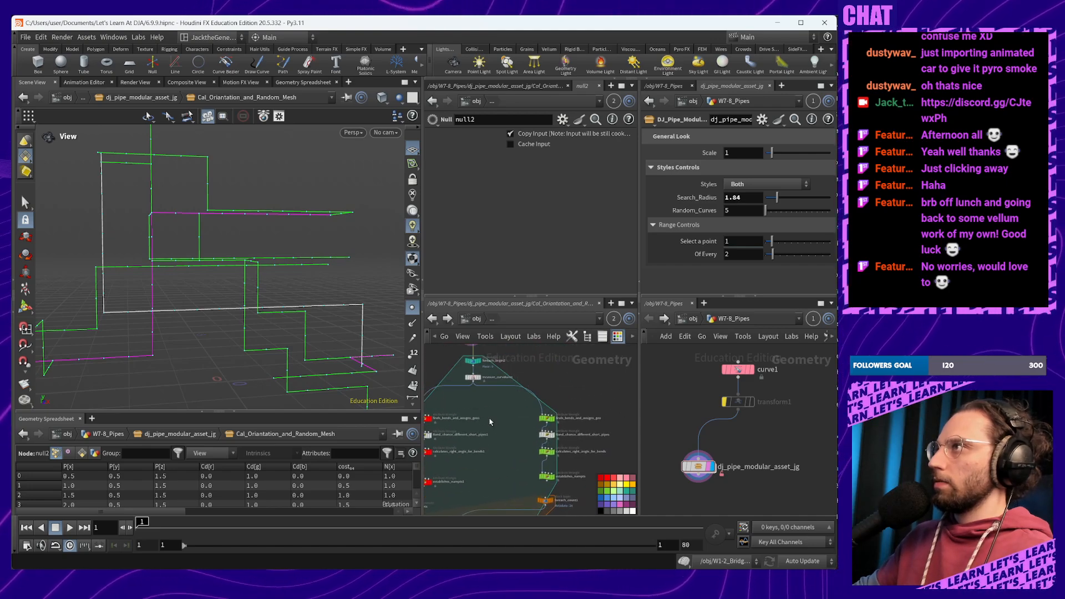
scroll(489, 422, "up", 4)
middle_click_drag(489, 422, 590, 422)
middle_click_drag(523, 511, 545, 398)
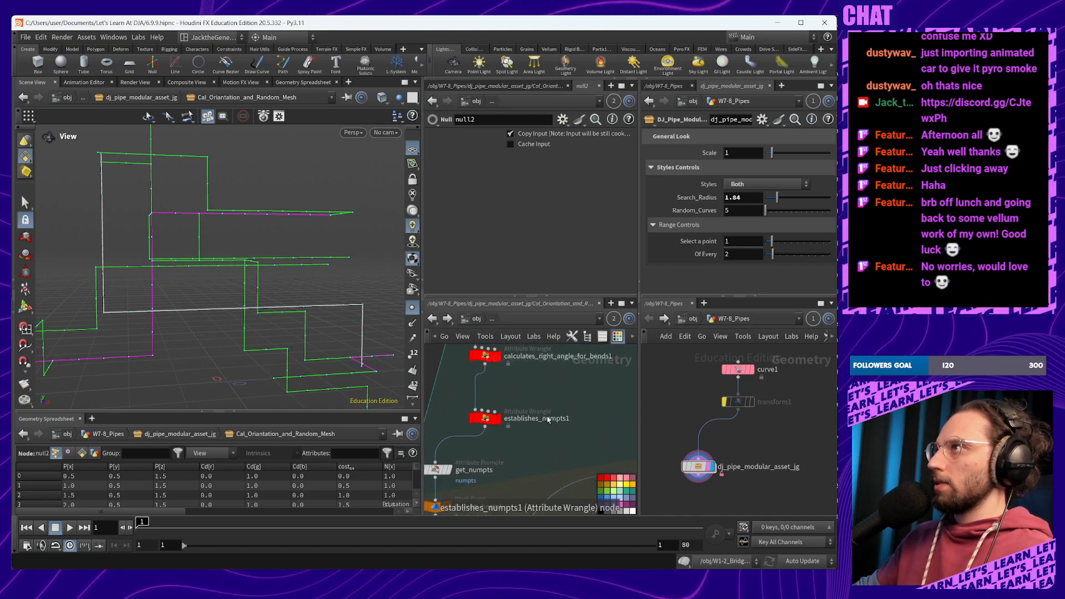
left_click(484, 418)
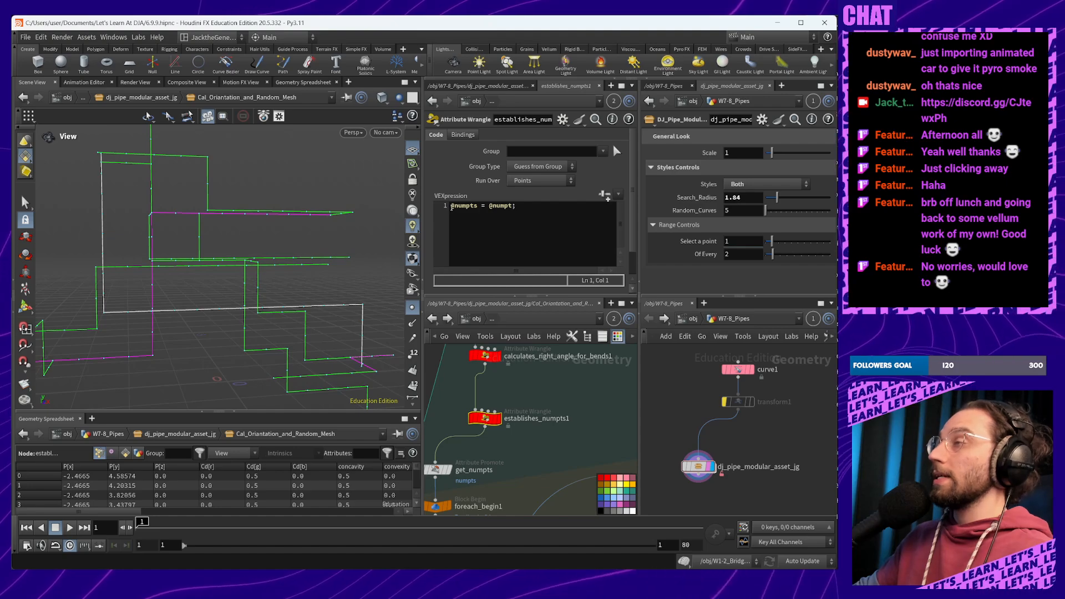
Examine how the establishes_numpts1 expression assigns the point count to the numpts attribute
left_click_drag(451, 207, 478, 206)
left_click(488, 206)
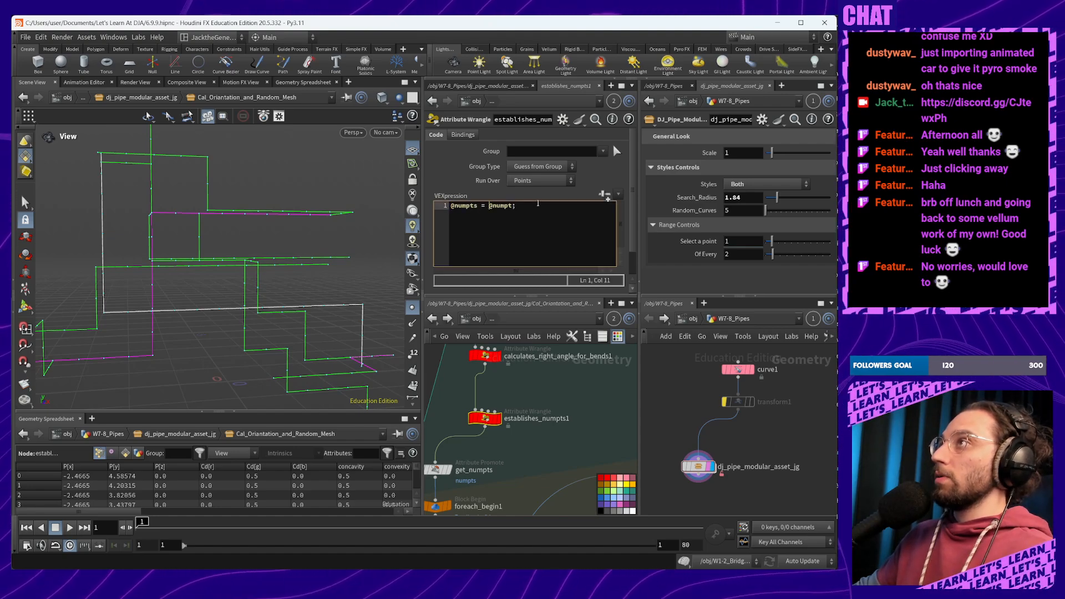
key("ctrl+a")
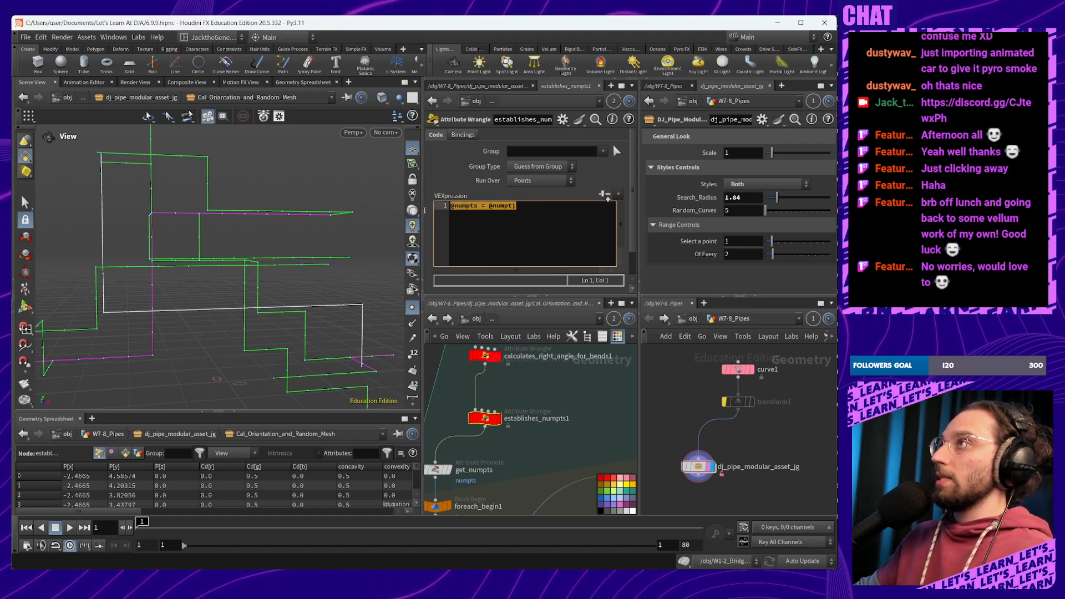
left_click_drag(451, 206, 517, 206)
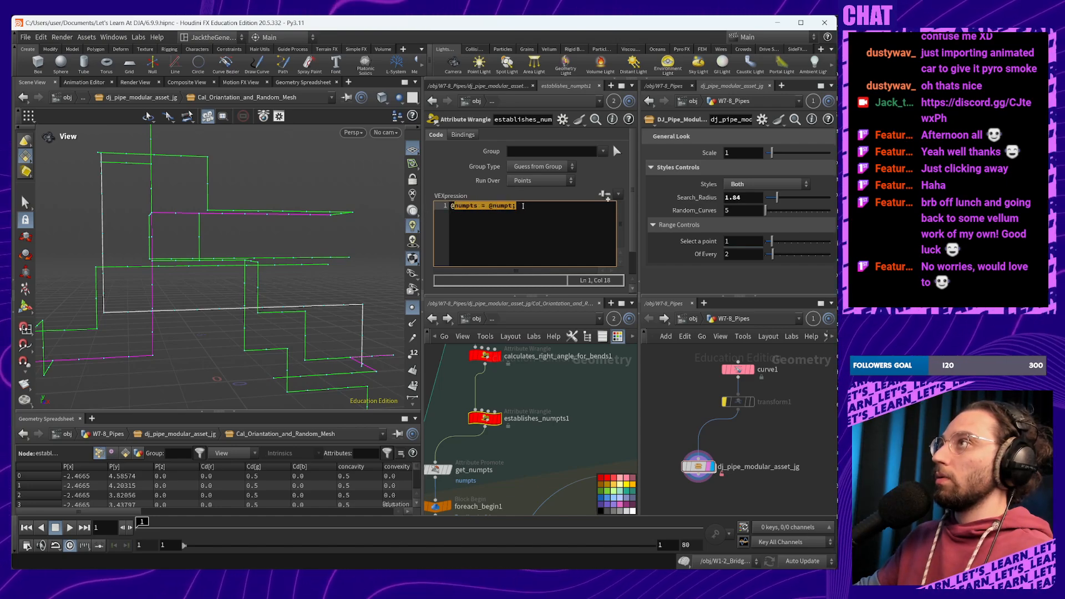
left_click(516, 206)
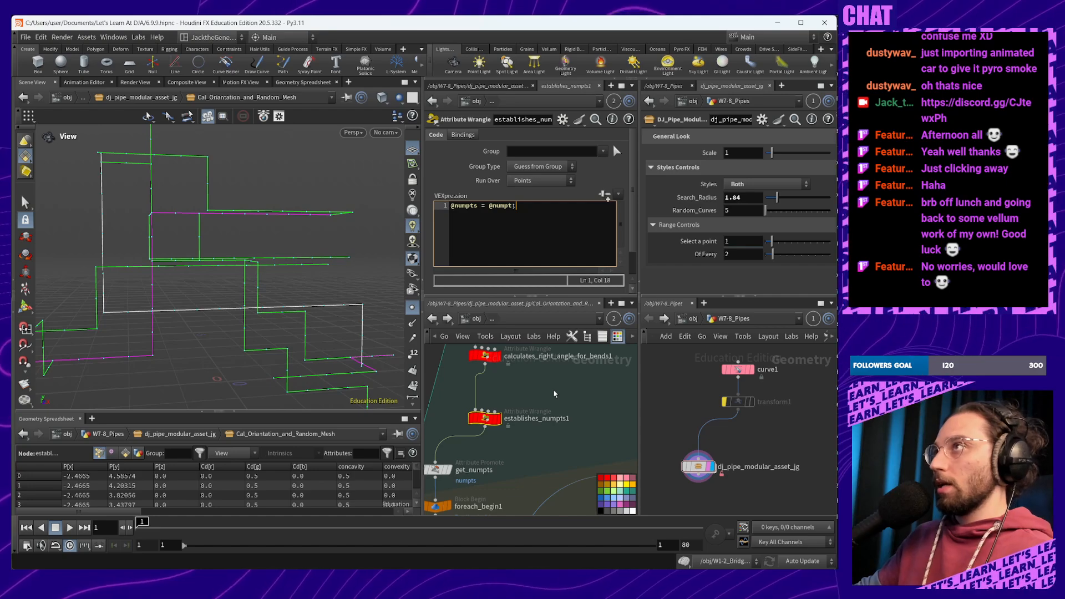
mouse_move(512, 206)
left_mouse_down()
mouse_move(489, 206)
mouse_move(517, 208)
left_mouse_up()
left_click(503, 207)
left_click(538, 216)
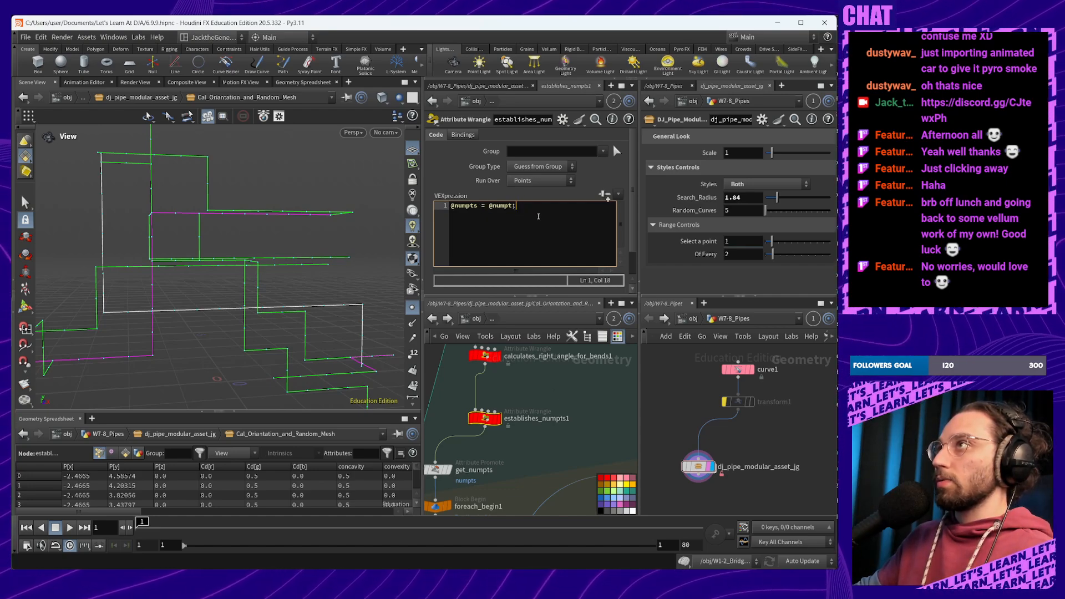
Return to the Sim_Vellum_Wires network and examine the for-each loop's nodes and resample1's point data
key("u")
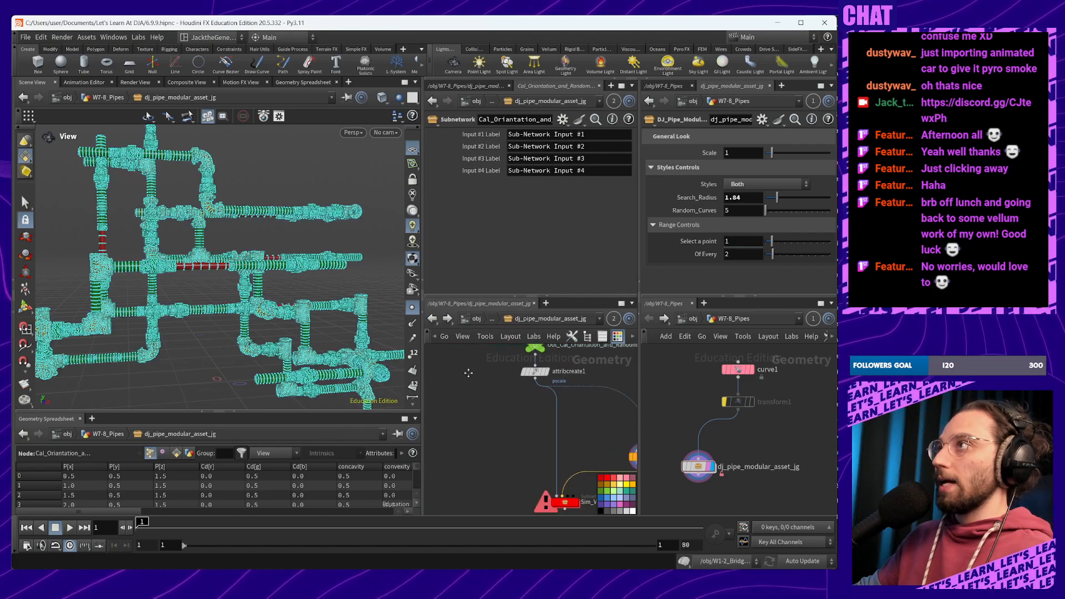
middle_click_drag(562, 459, 469, 373)
double_click(470, 418)
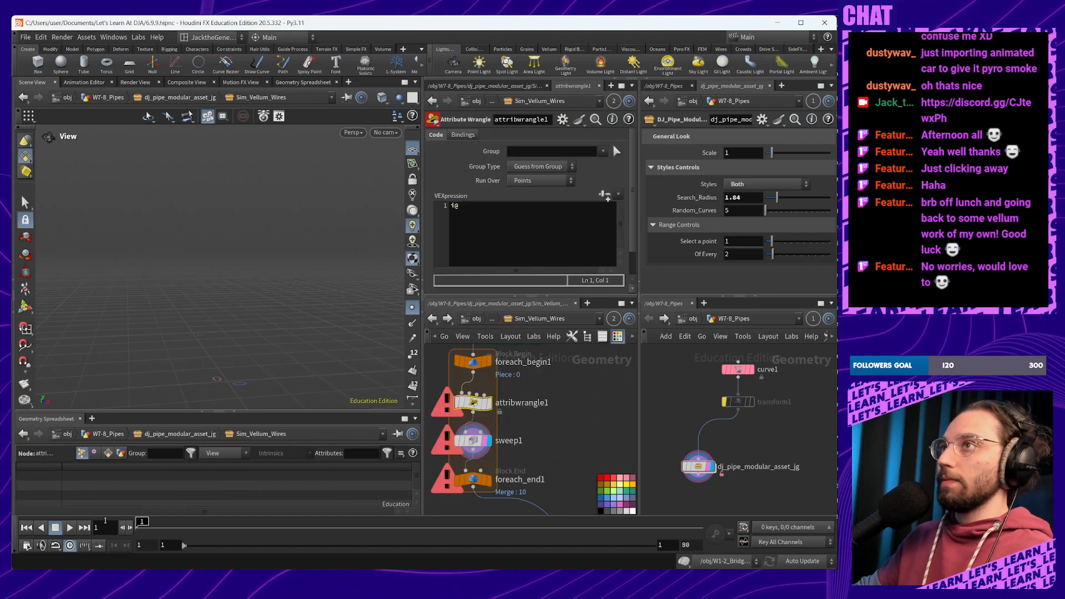
middle_click_drag(523, 450, 566, 469)
left_click(518, 383)
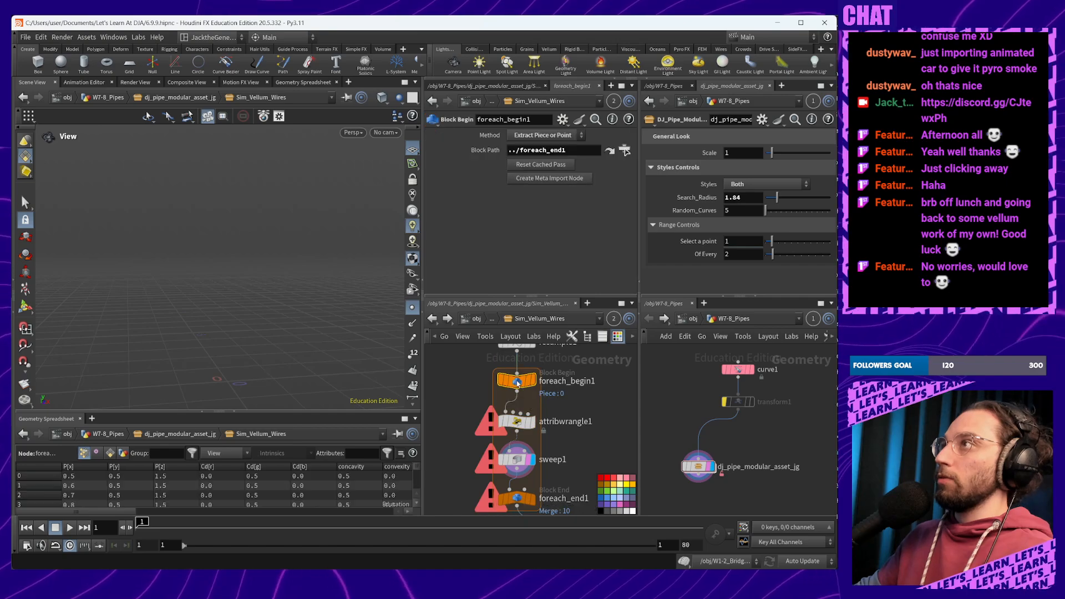
left_click(516, 459)
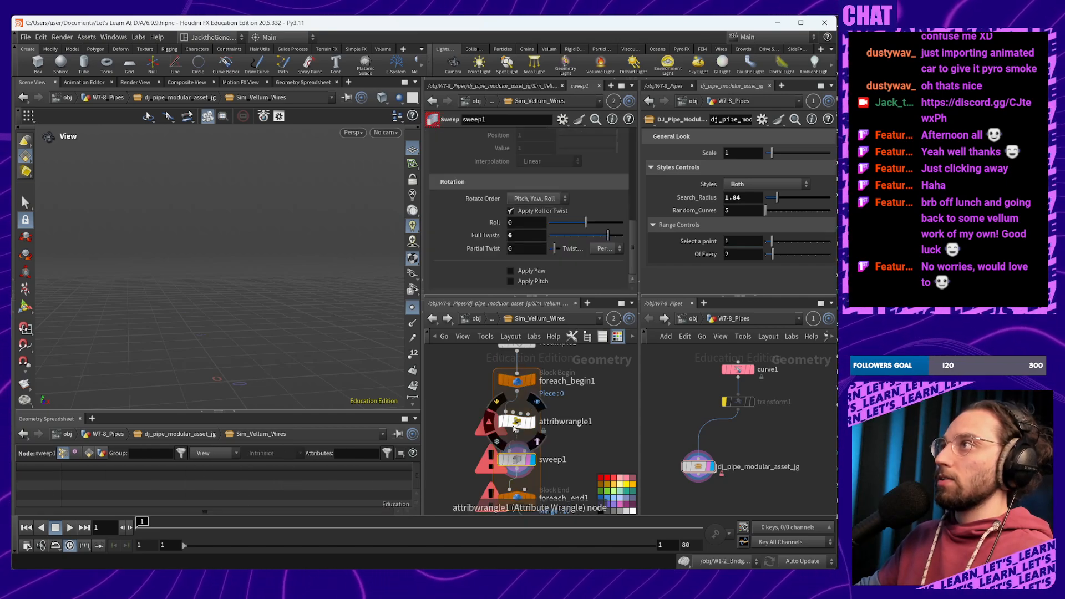
left_click(516, 424)
middle_click_drag(601, 362, 586, 466)
left_click(502, 445)
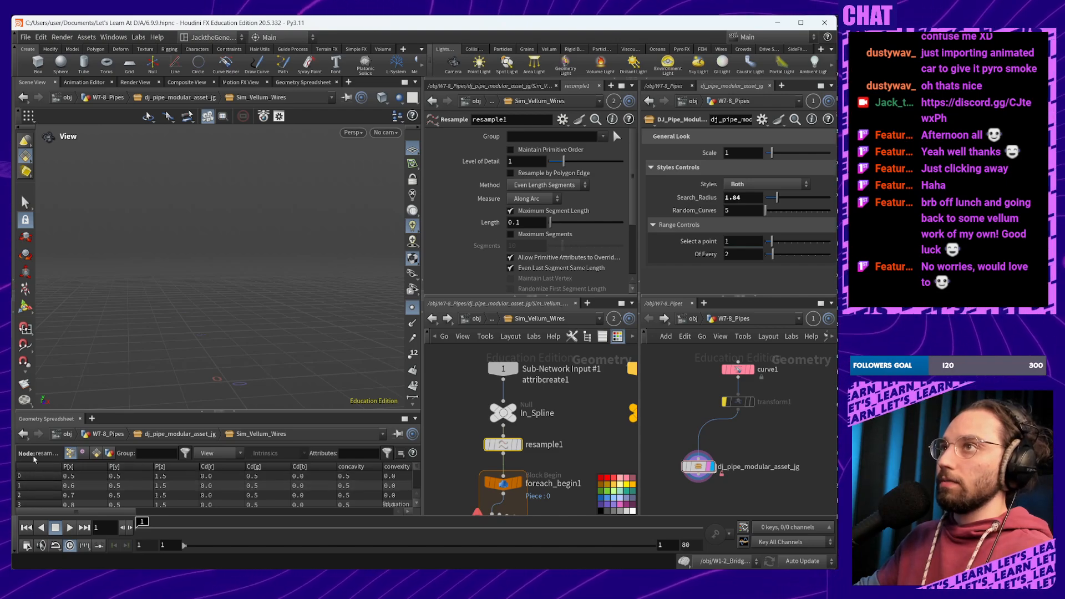
scroll(33, 482, "down", 1)
scroll(32, 482, "down", 8)
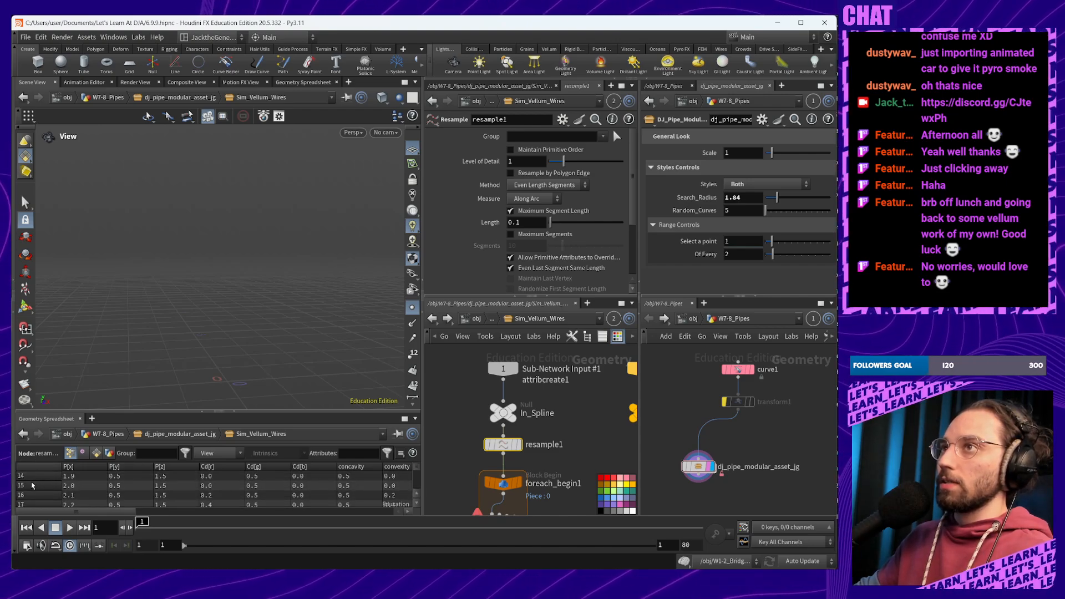
scroll(33, 486, "up", 8)
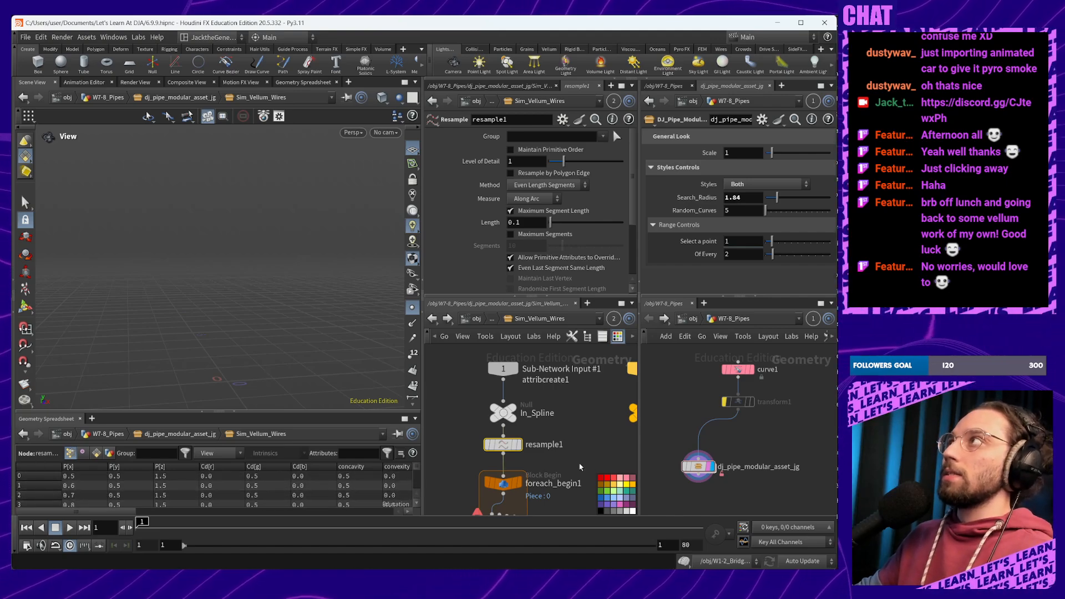
middle_click_drag(586, 452, 598, 395)
middle_click_drag(519, 461, 514, 430)
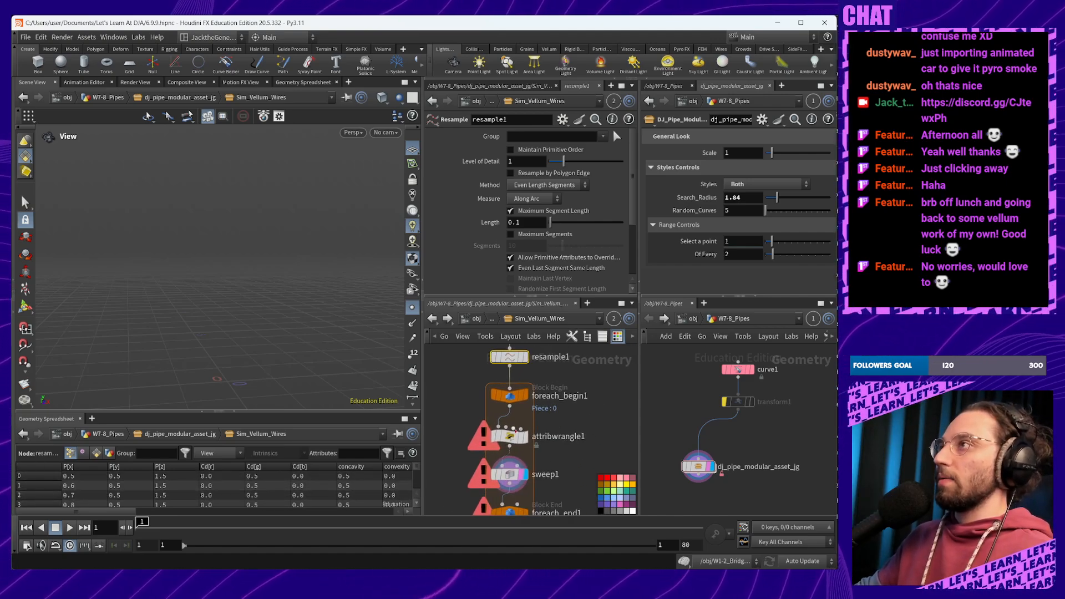
left_click(514, 430)
left_click(545, 215)
type("i@")
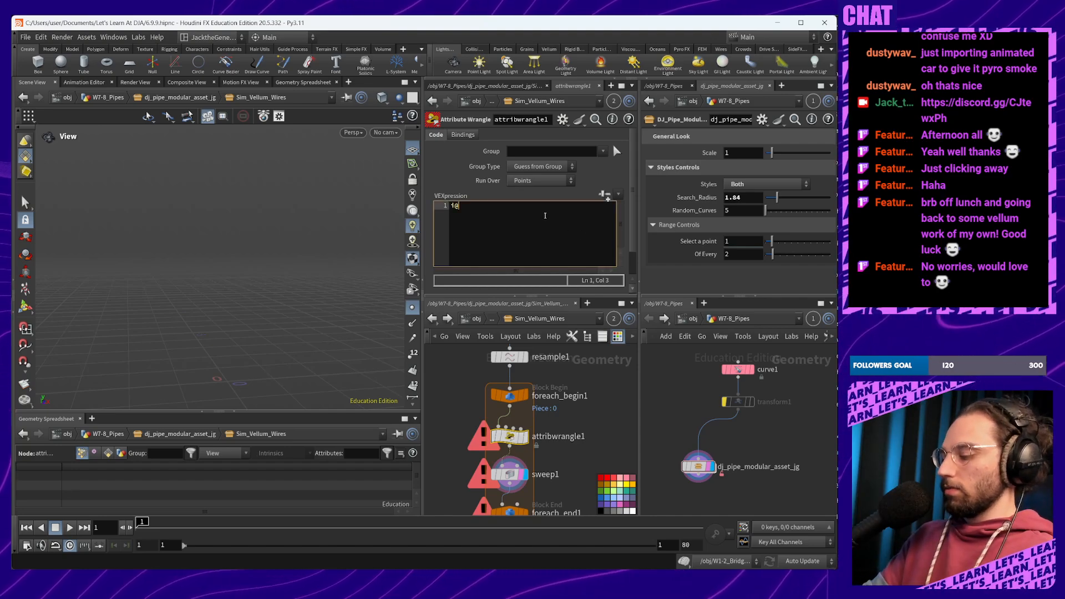
key("BackSpace")
key("BackSpace")
type("@")
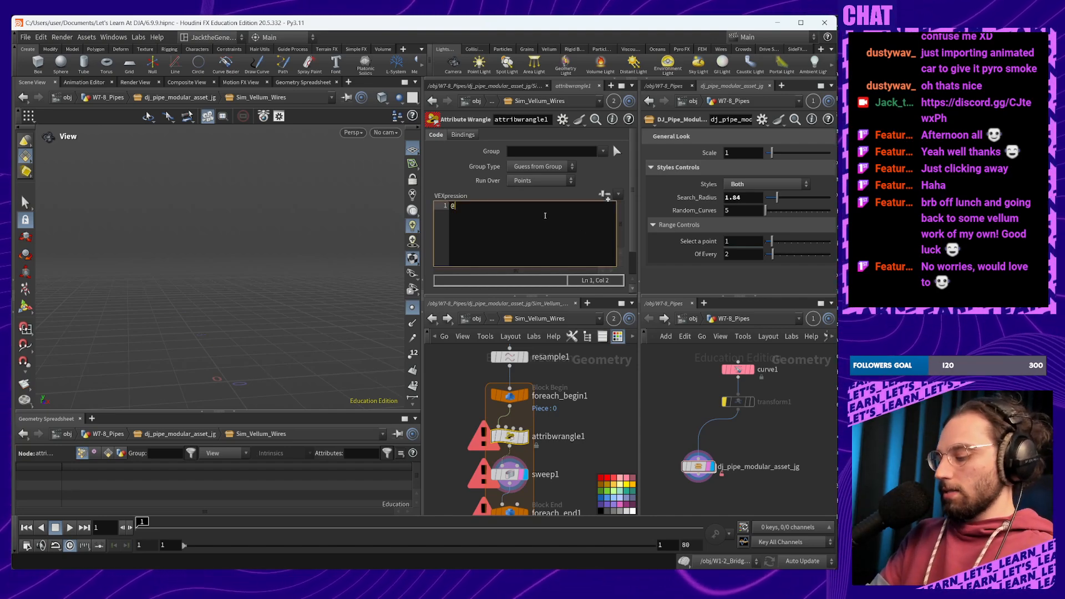
type("nump")
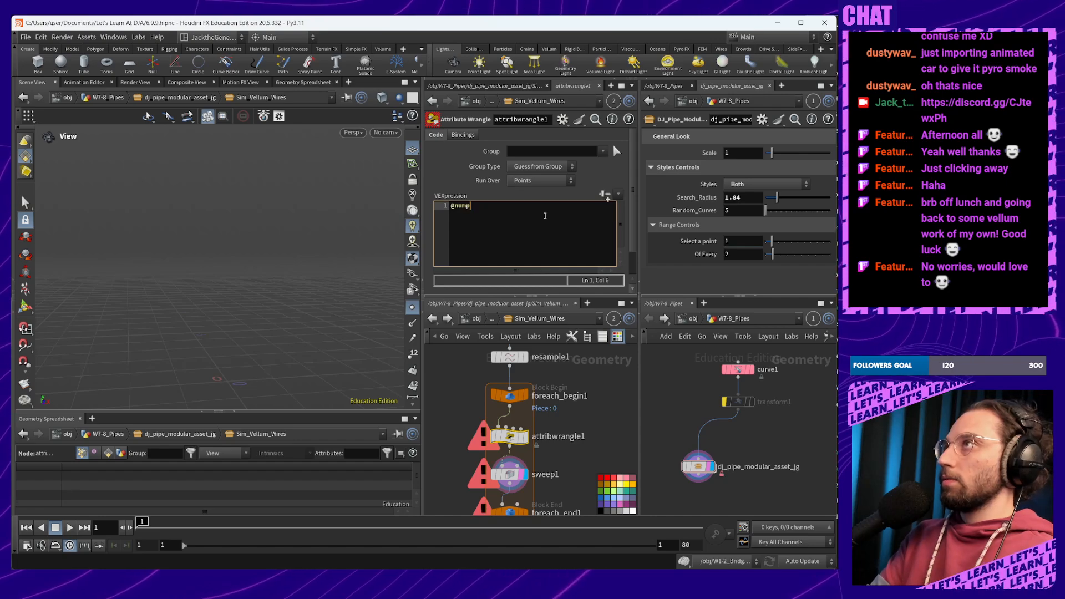
type("ts")
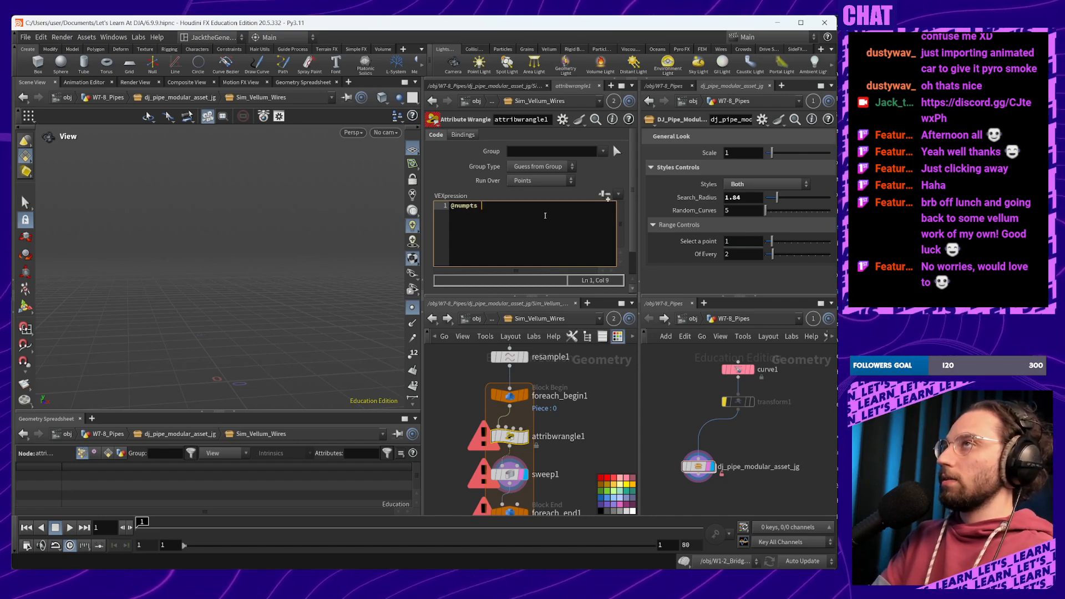
type(" = ")
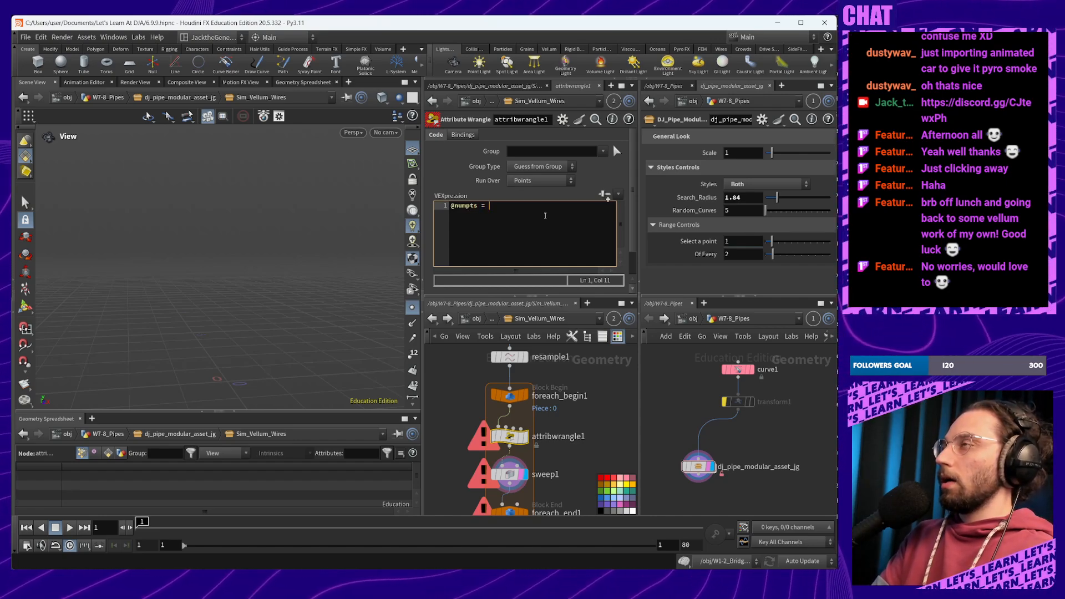
type("@num")
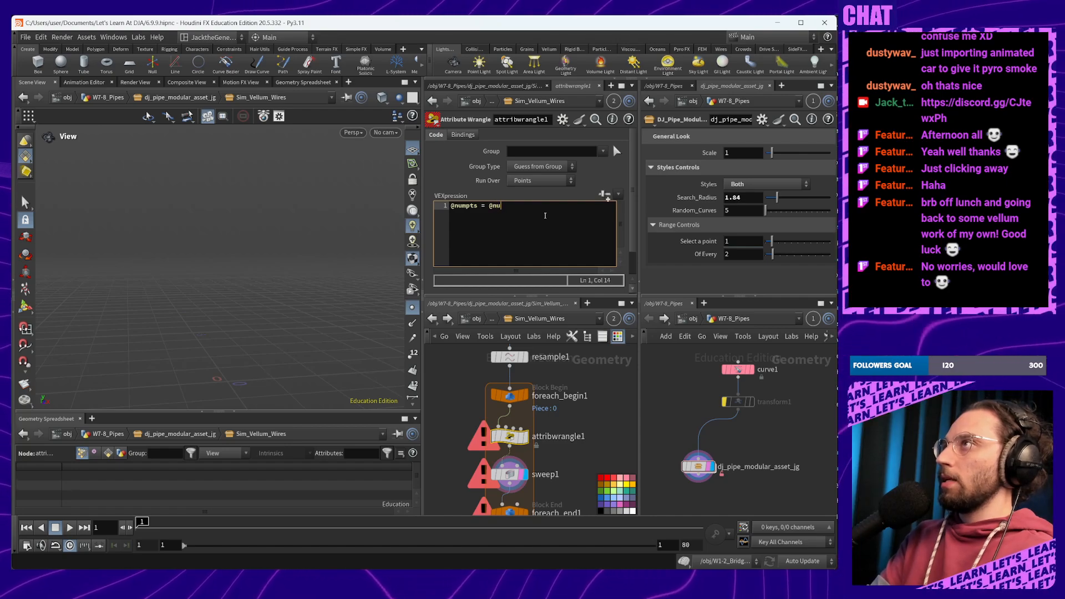
type("pt;")
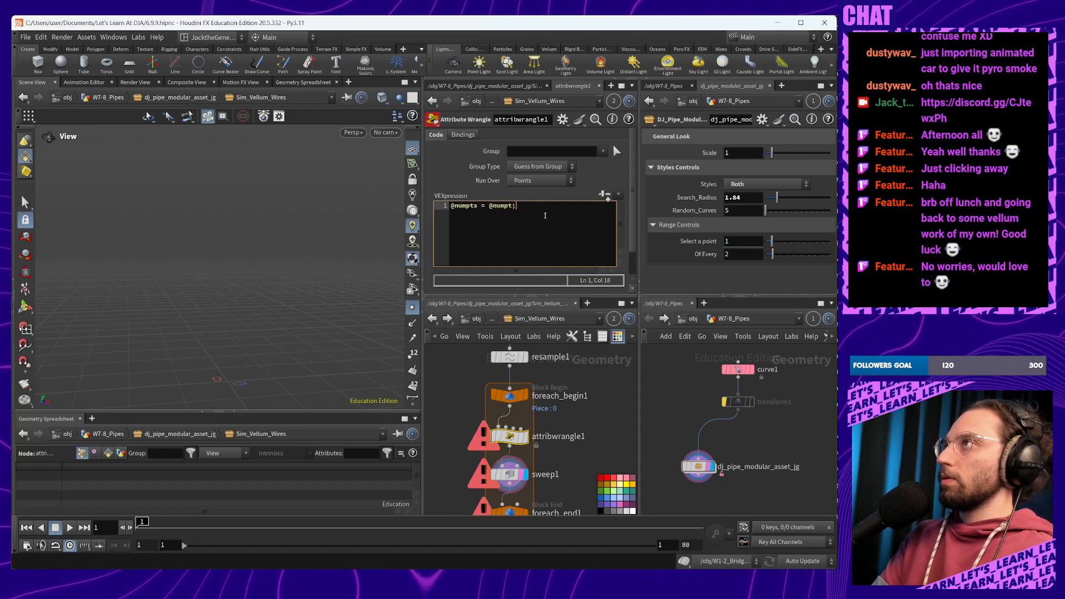
key("Return")
left_click(600, 435)
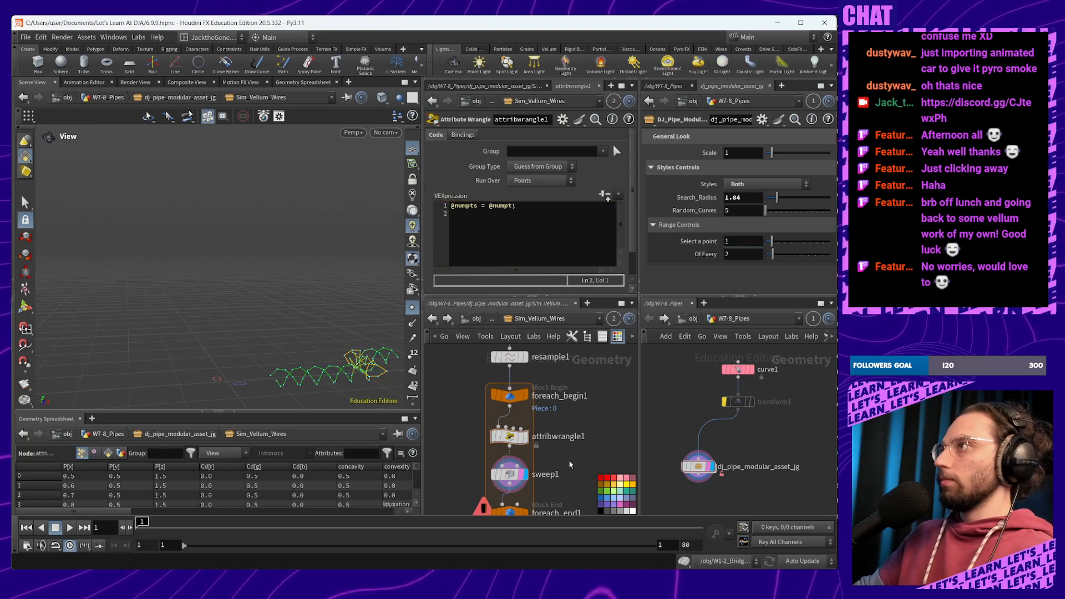
Examine attribwrangle1's numpts column in the geometry spreadsheet against both sides of the VEX assignment
middle_click_drag(557, 451, 561, 403)
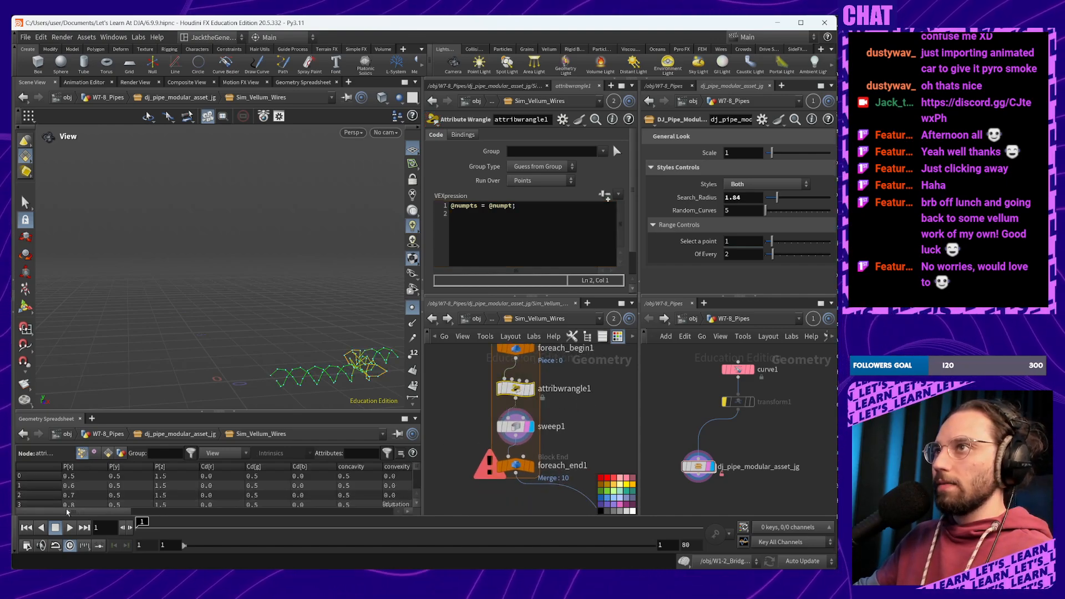
left_click_drag(67, 511, 233, 518)
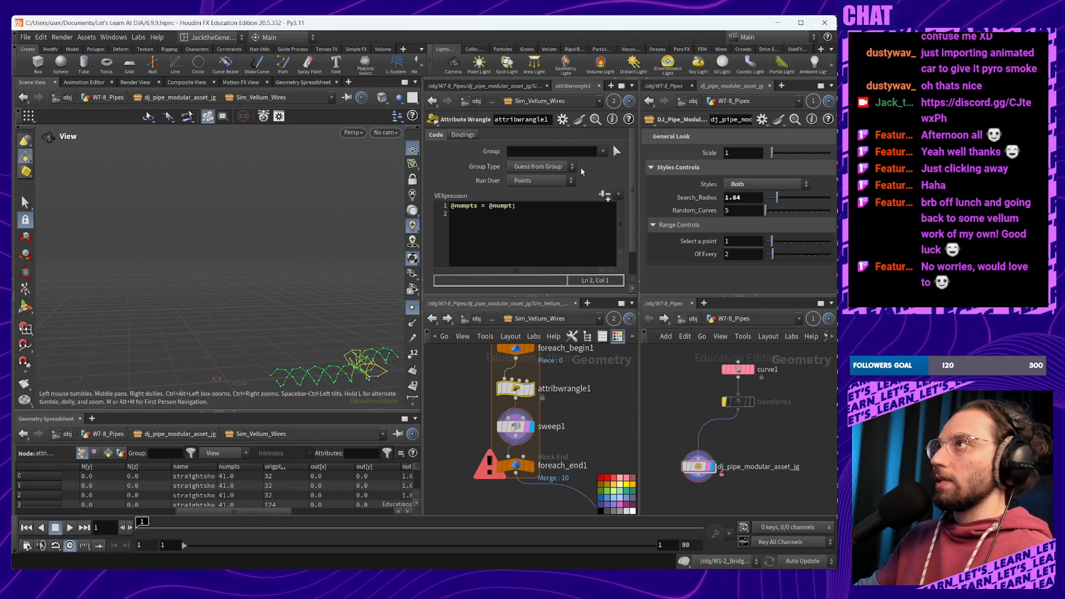
double_click(463, 206)
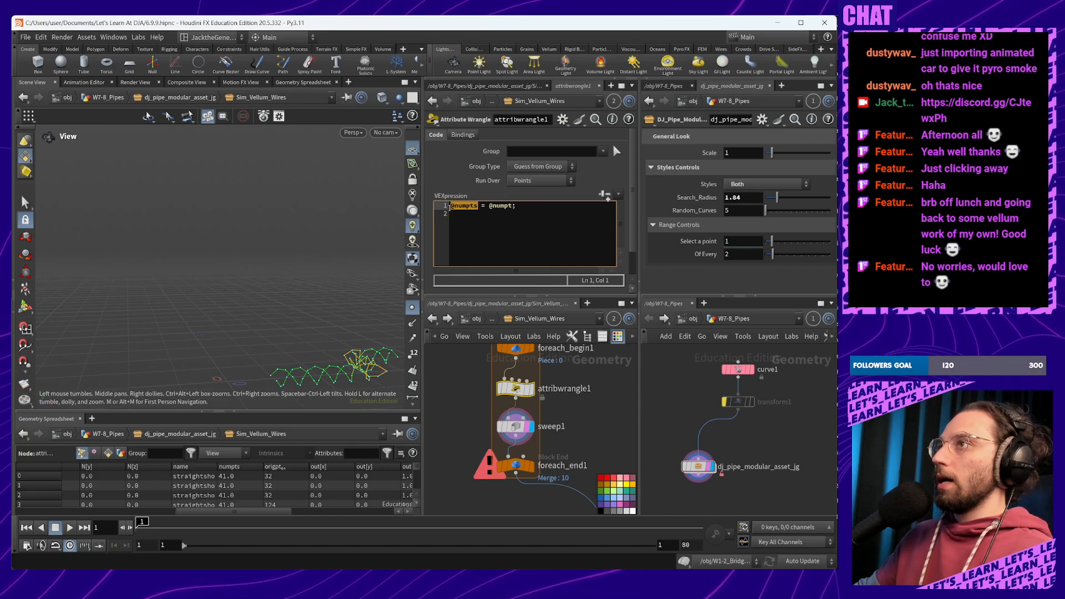
left_click(487, 206)
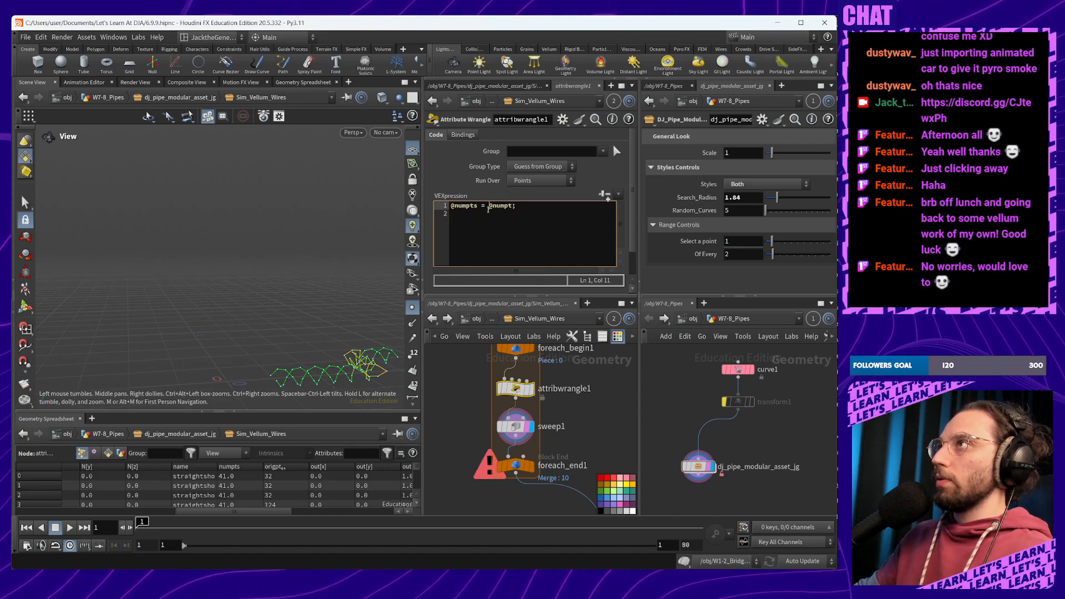
mouse_move(488, 206)
left_mouse_down()
mouse_move(517, 207)
mouse_move(487, 206)
left_mouse_up()
left_click(516, 209)
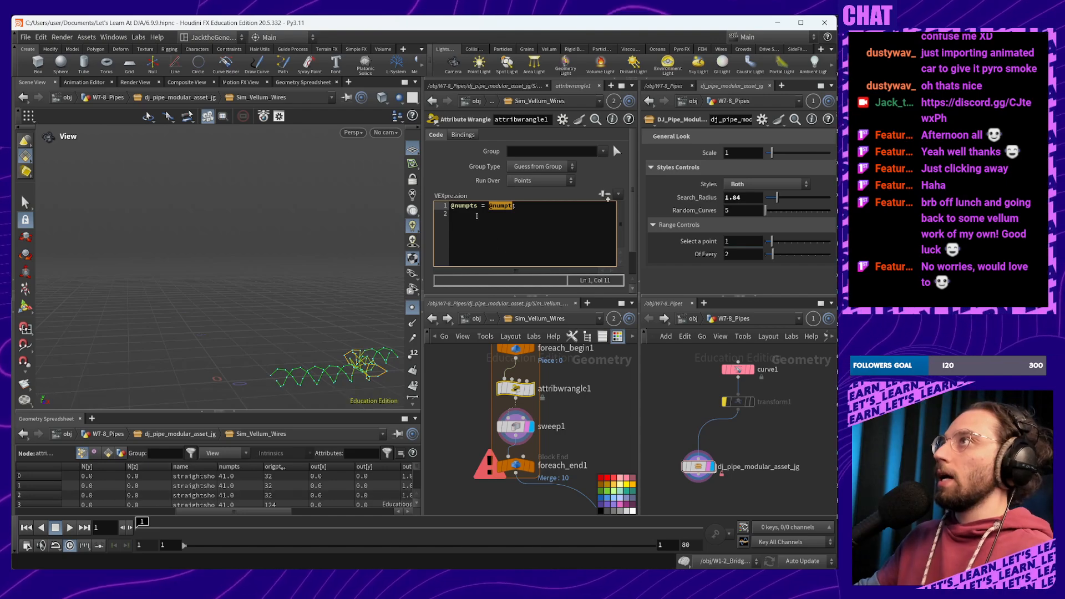
left_click(474, 205)
left_click_drag(490, 206, 450, 206)
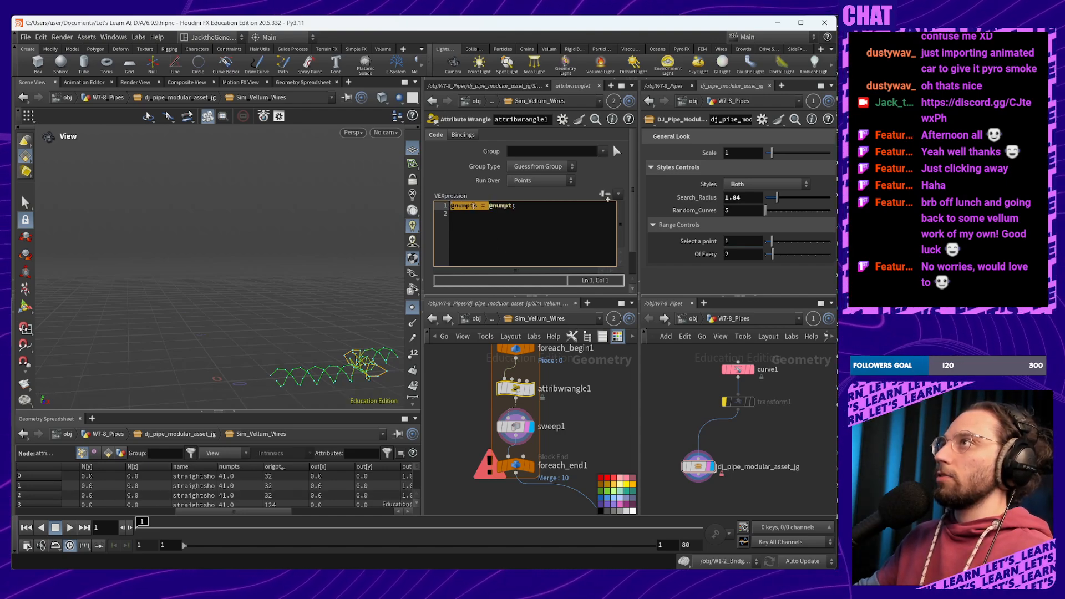
left_click(474, 205)
type("i")
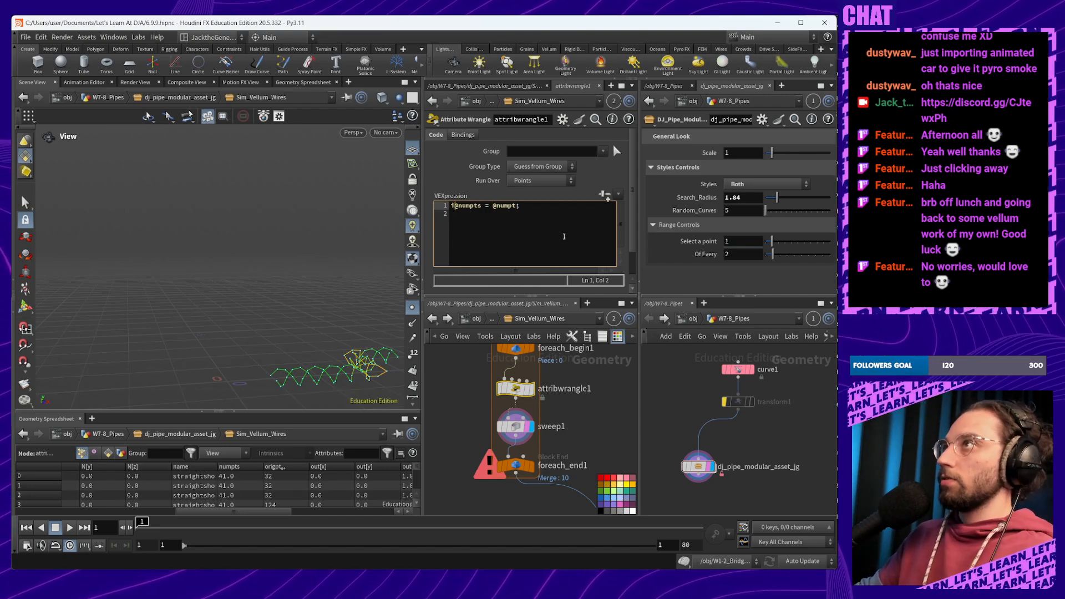
left_click(530, 245)
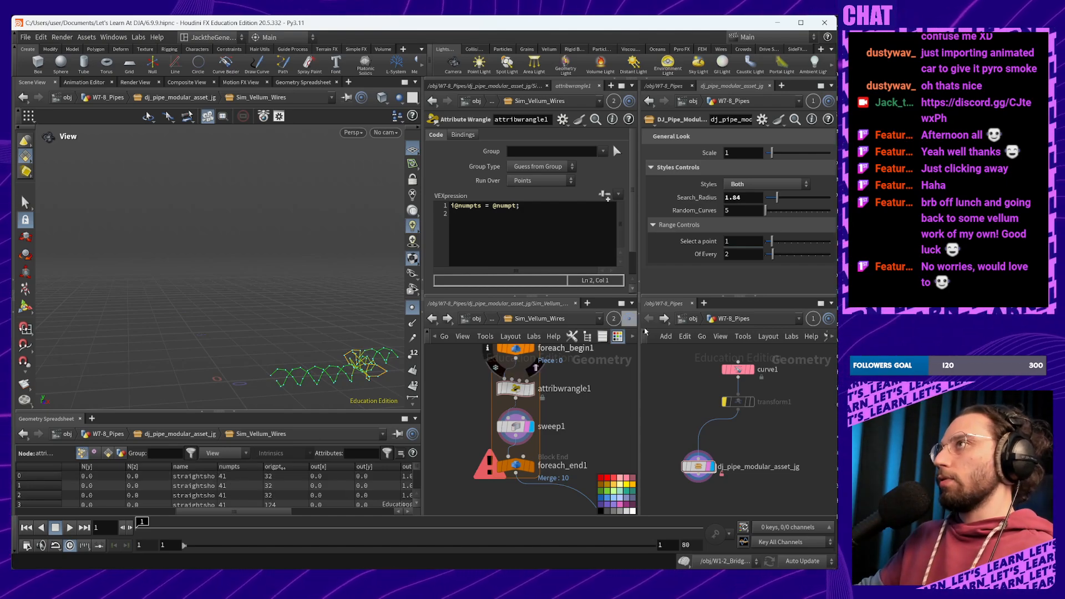
Set the Full Twists of sweep1 inside the for-each loop to 0
left_click(515, 427)
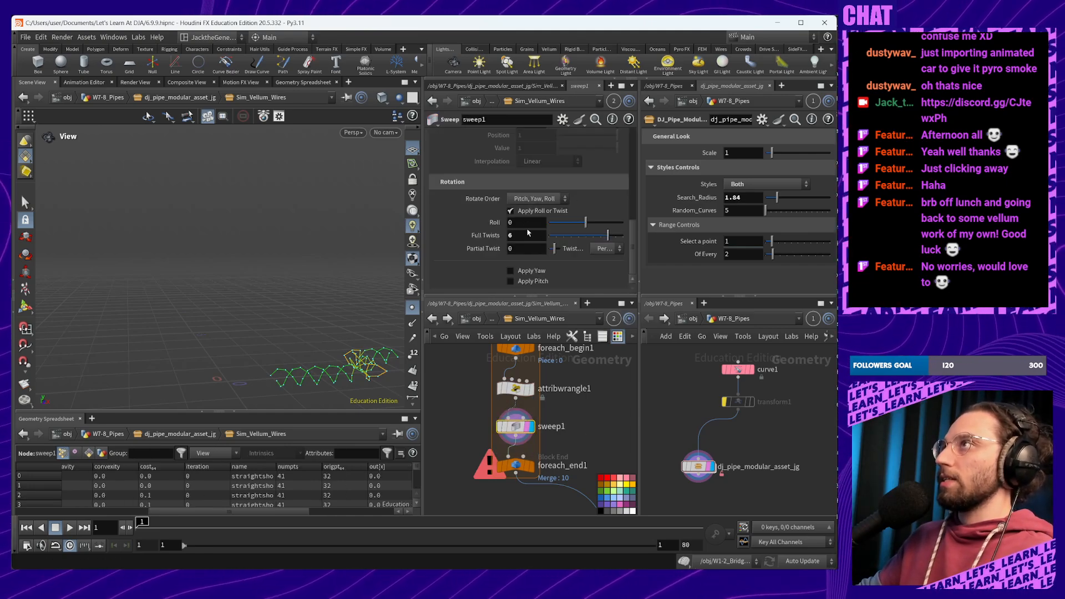
left_click(543, 224)
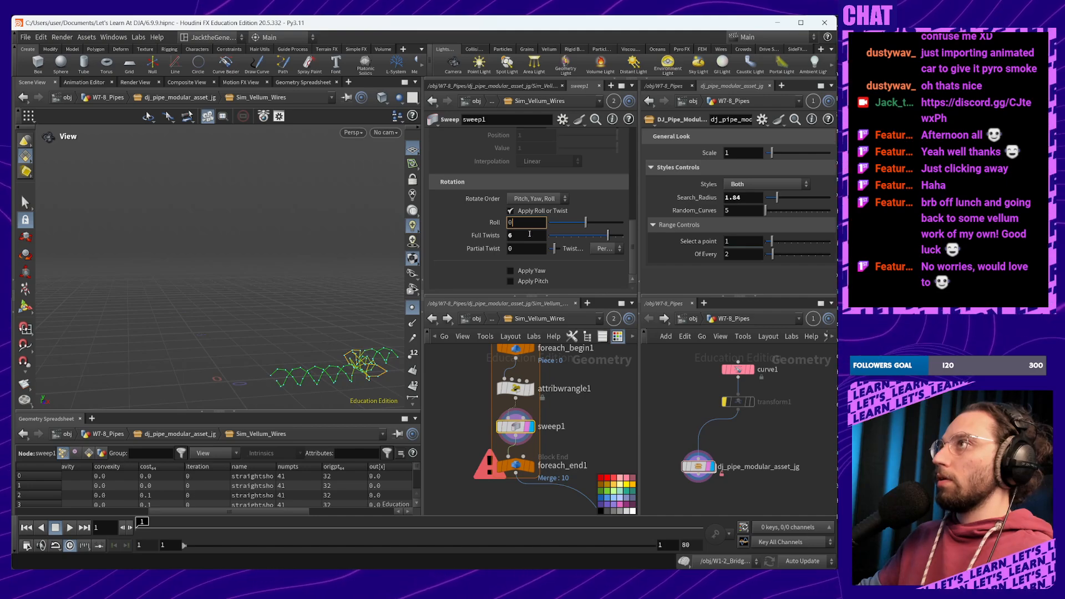
left_click(533, 235)
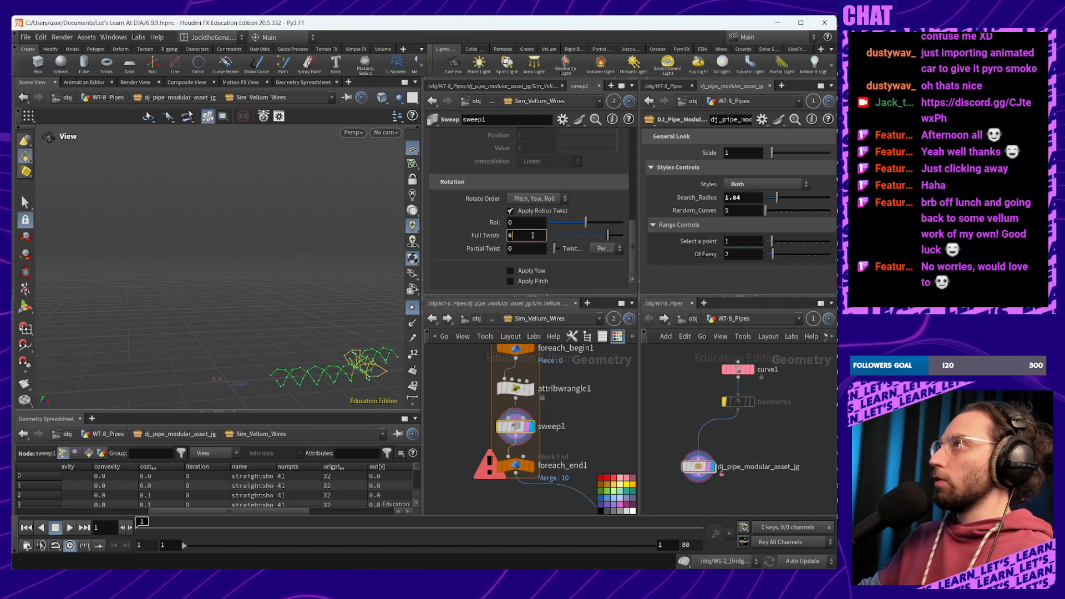
type("0")
key("Return")
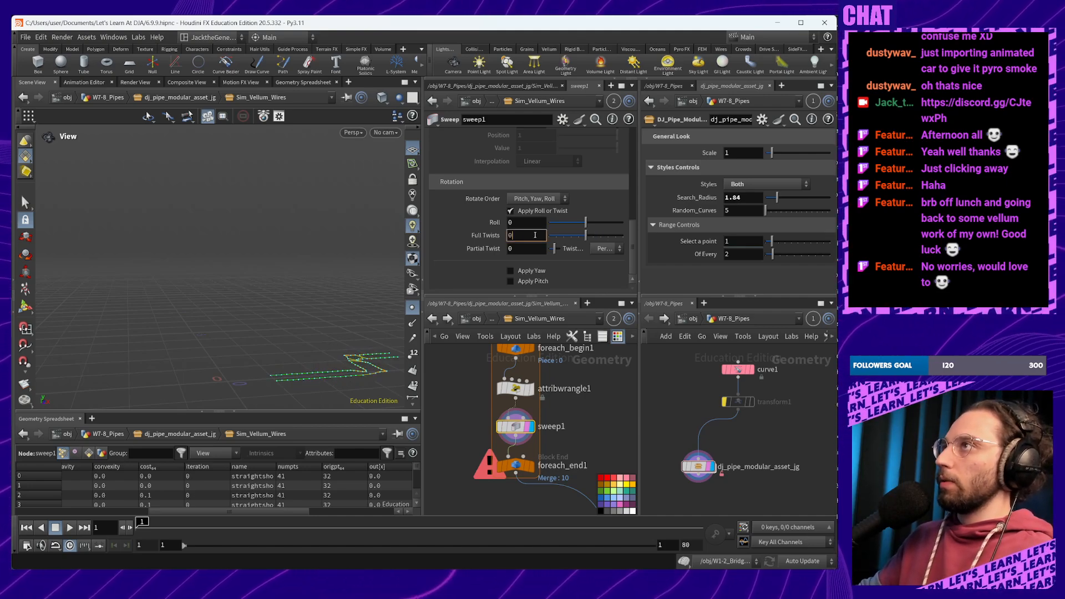
Enter the expression point(0,0, "numpts",0" for sweep1's Full Twists and check its evaluated value
double_click(529, 238)
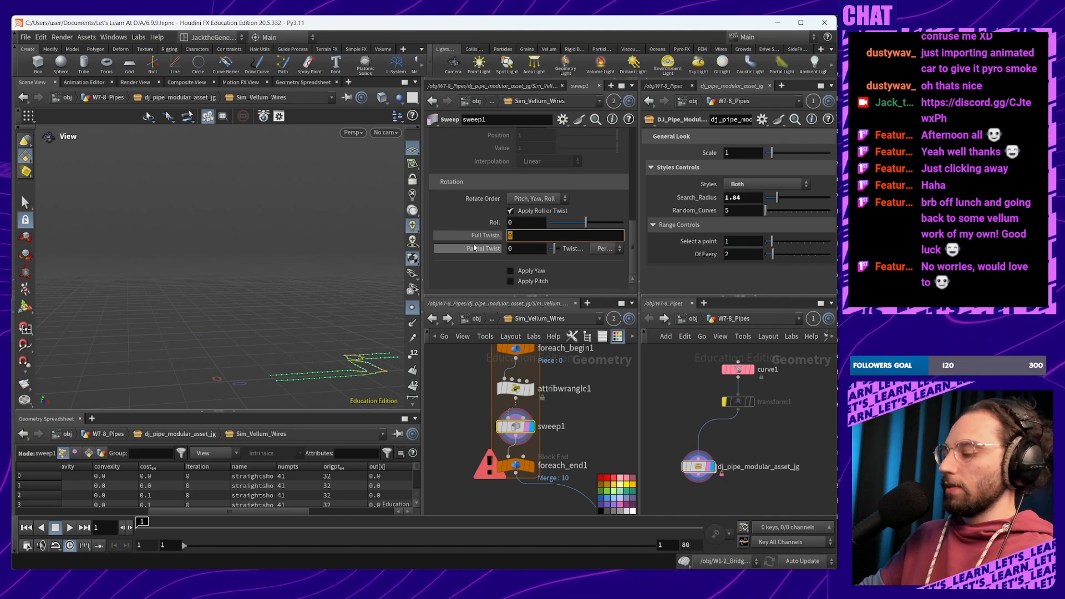
type("point(0,0, \"numpts\",0\"")
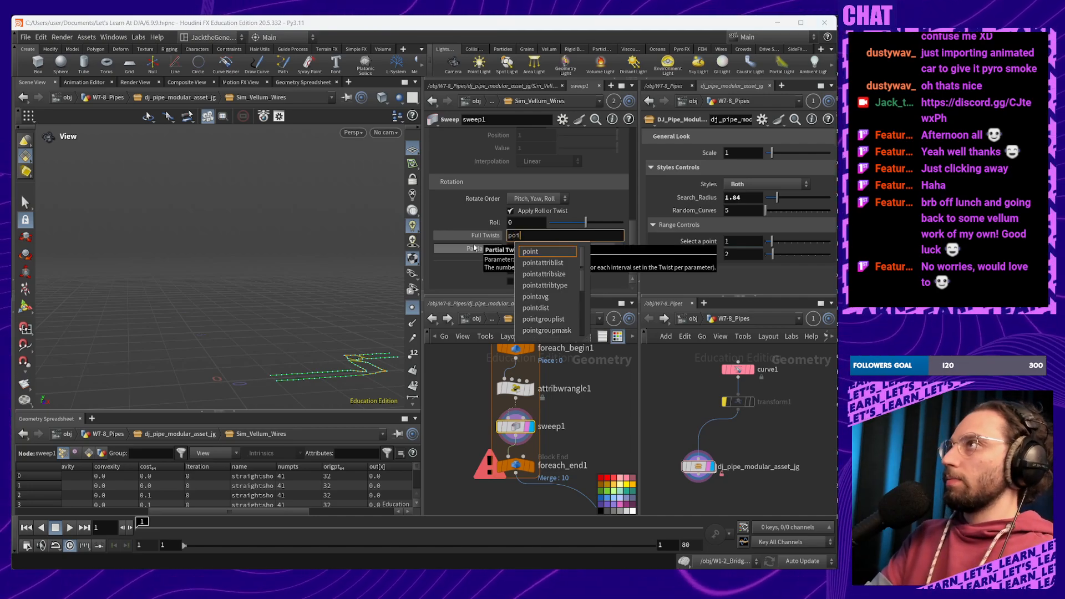
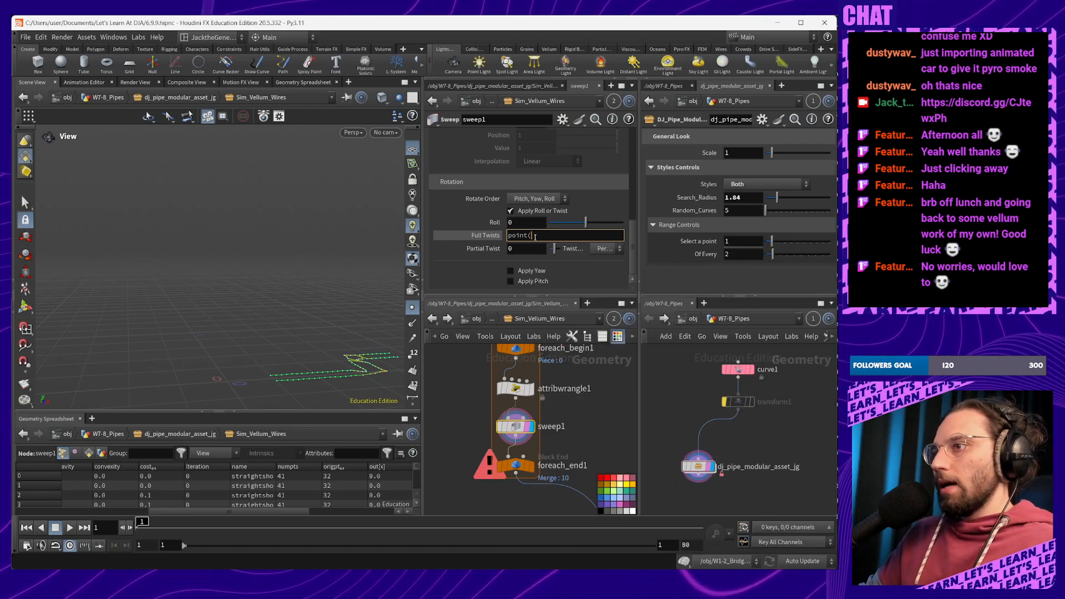
type("0,0")
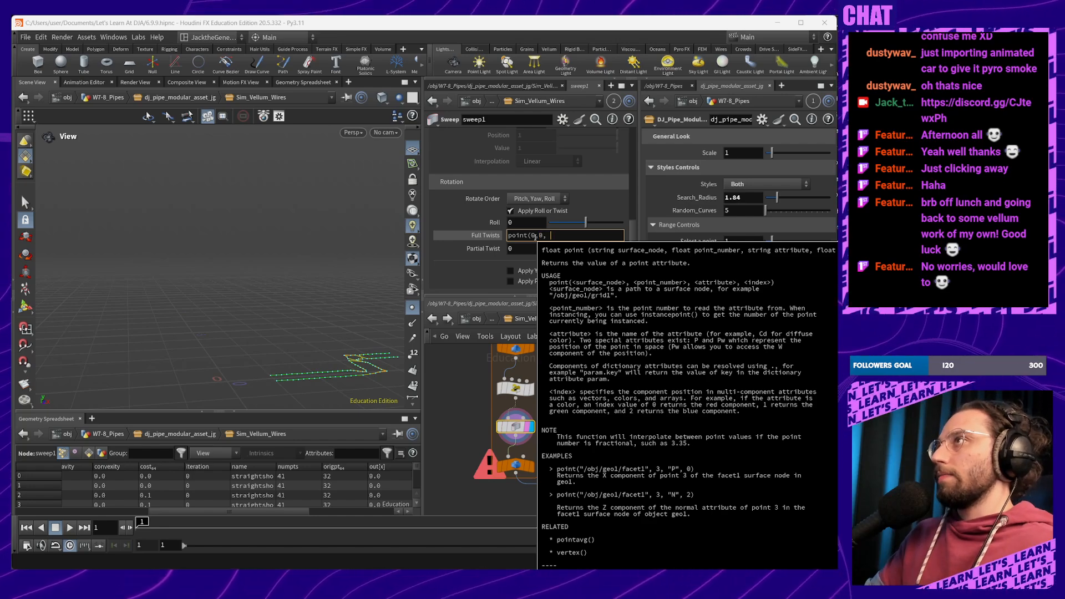
type(", \"n")
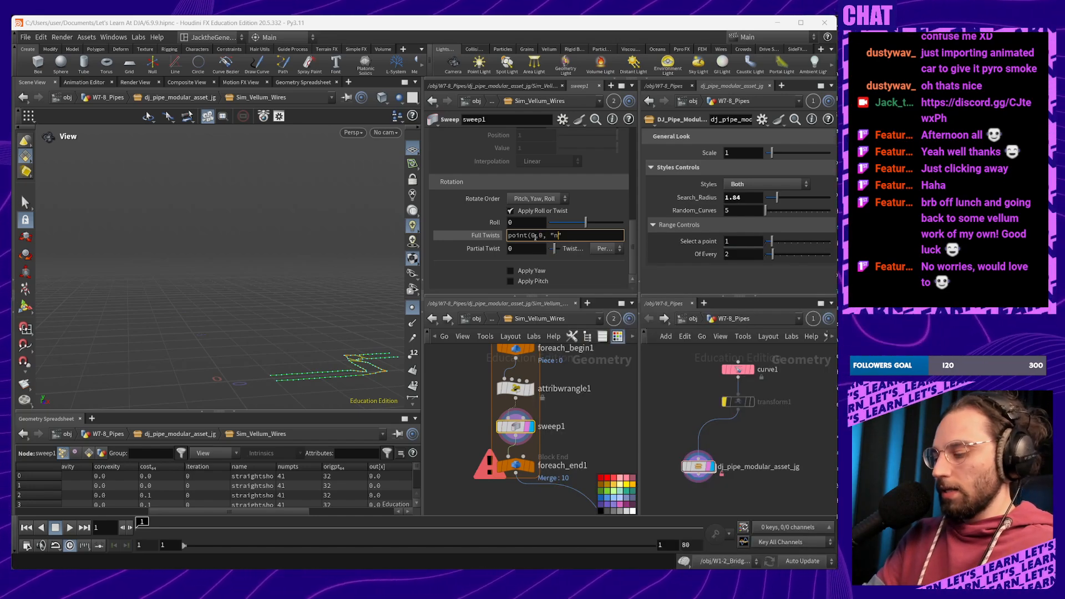
type("um")
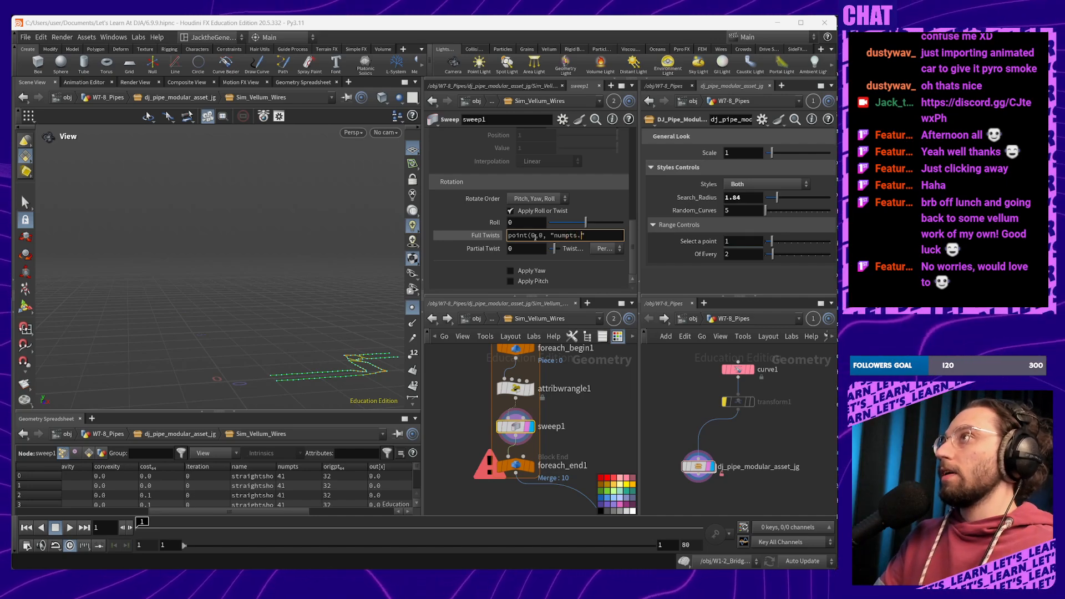
type("pts\",0")
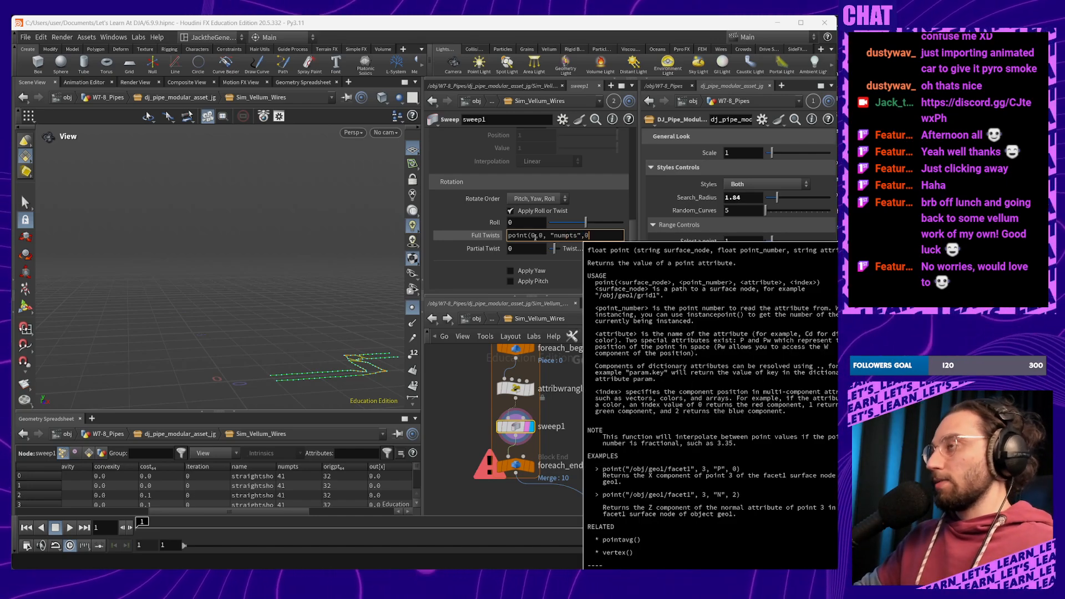
type(")")
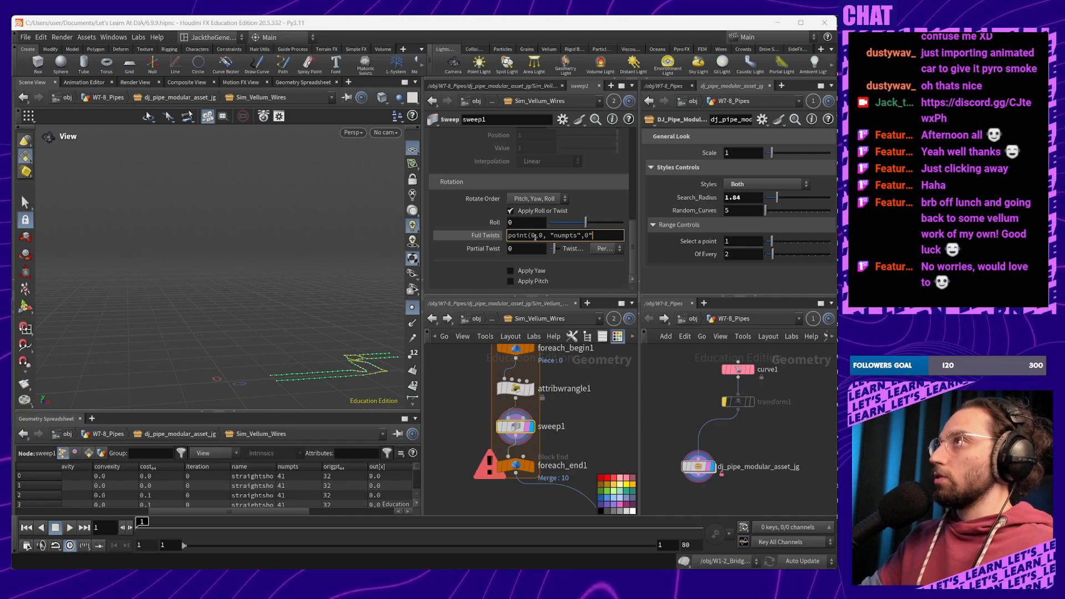
key("Return")
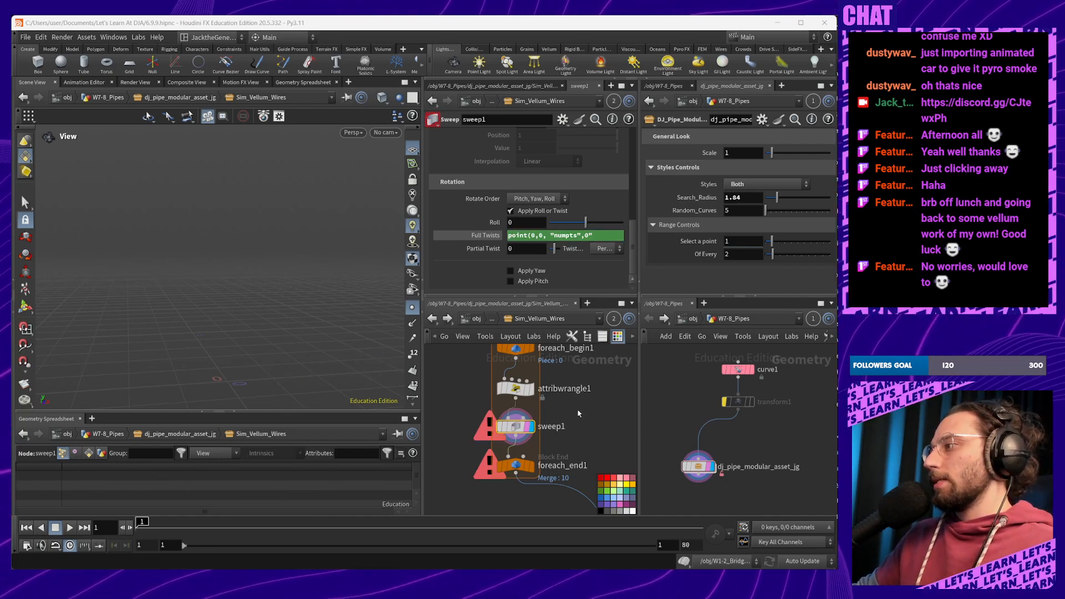
left_click(484, 238)
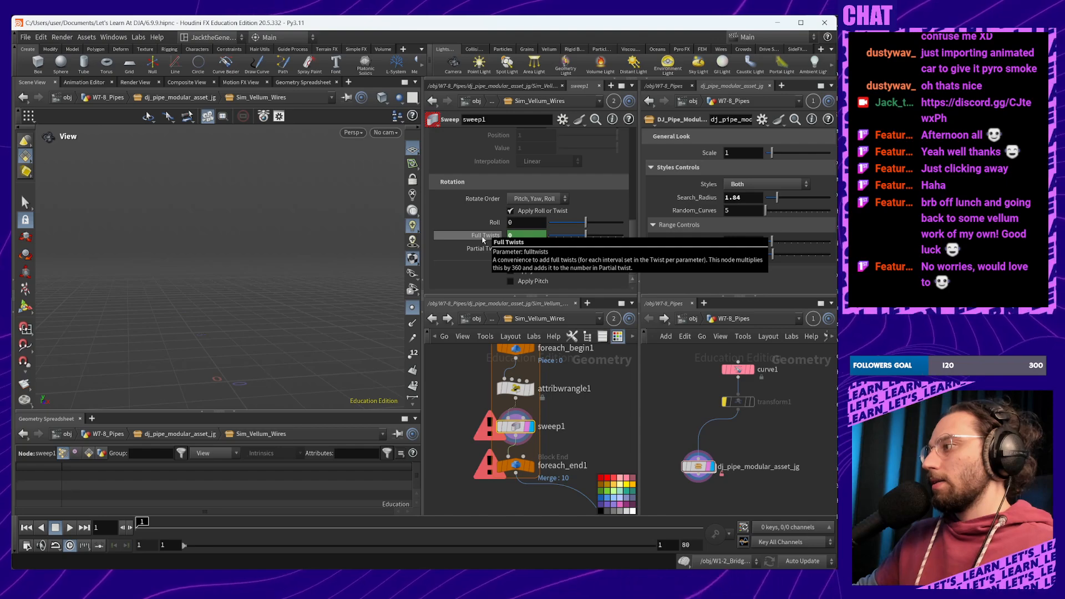
left_click(484, 238)
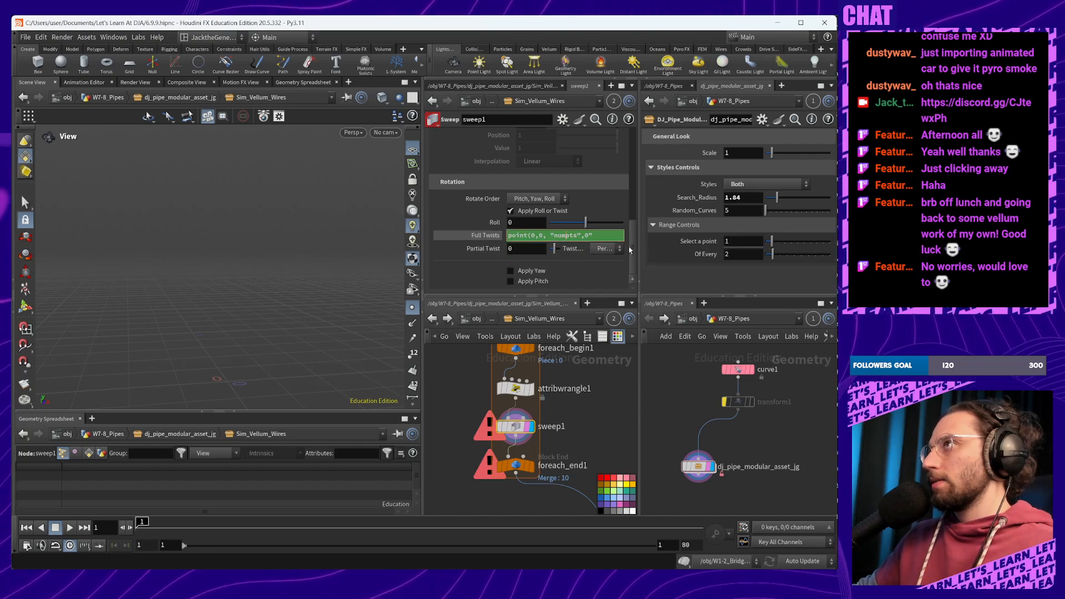
Check the attribute name in attribwrangle1's code and correct sweep1's Full Twists expression to point(0,0, "numpts",0)
left_click(516, 388)
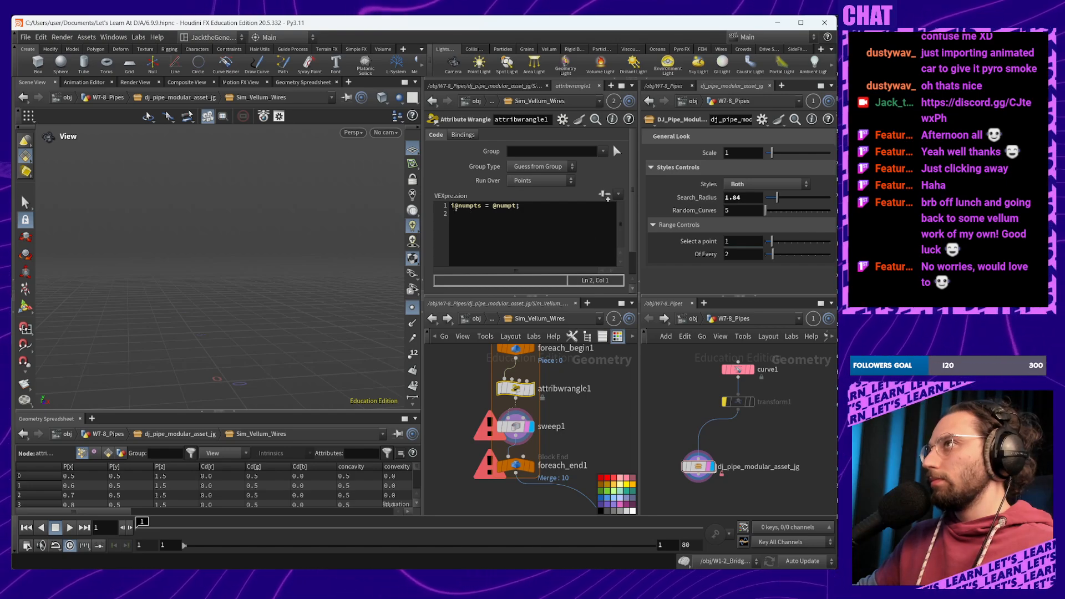
double_click(454, 207)
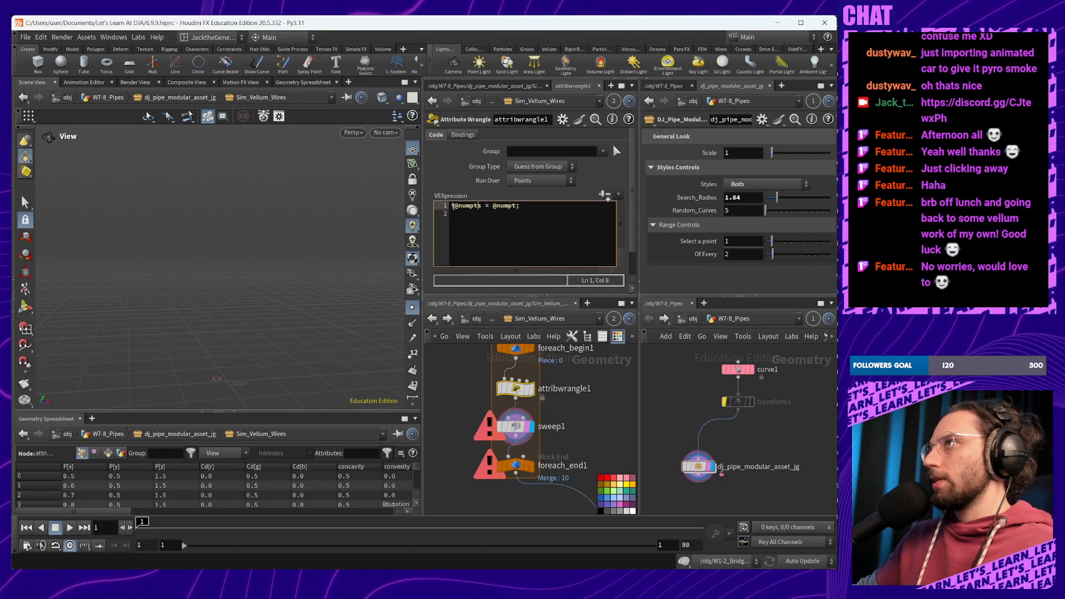
left_click(515, 426)
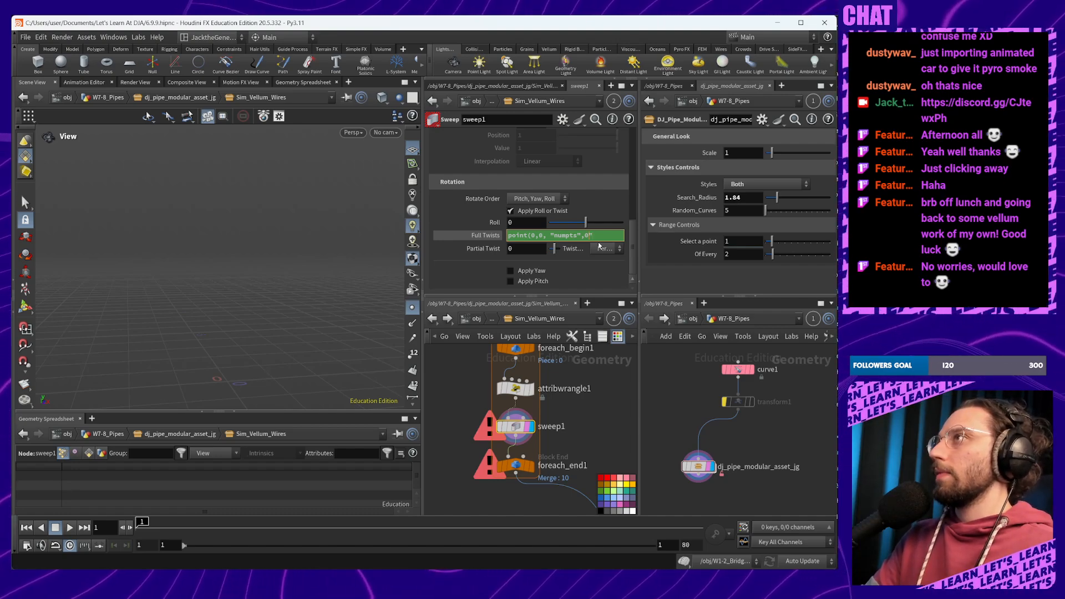
type(")")
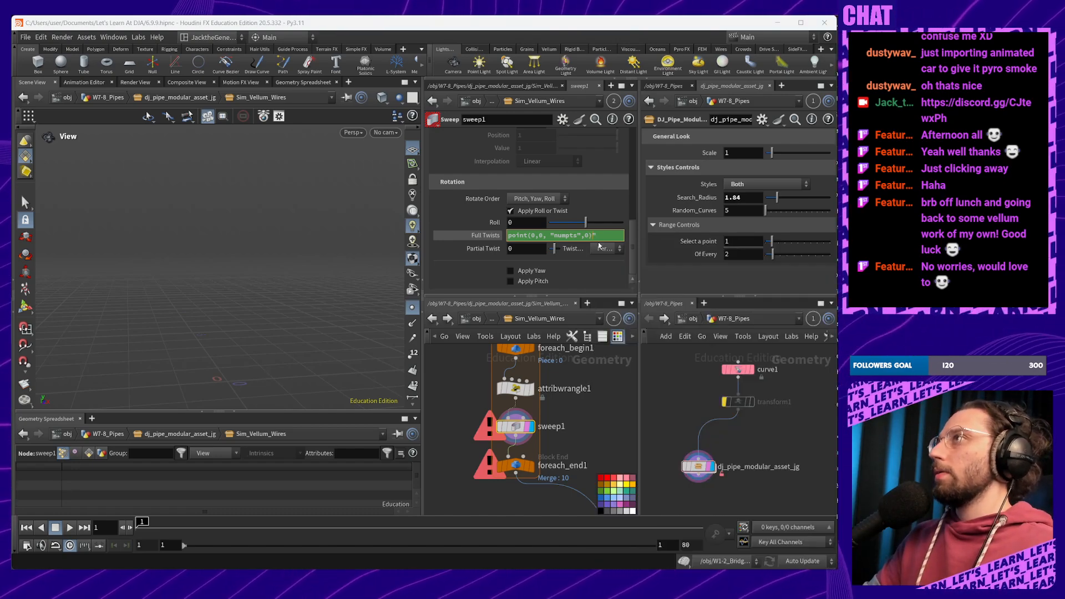
key("Delete")
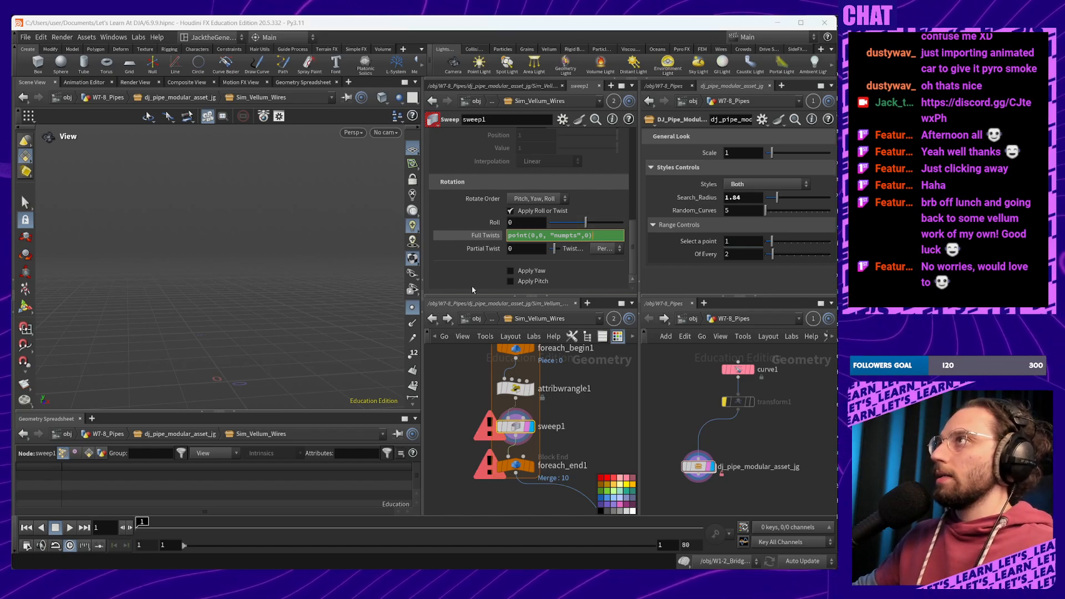
left_click(447, 282)
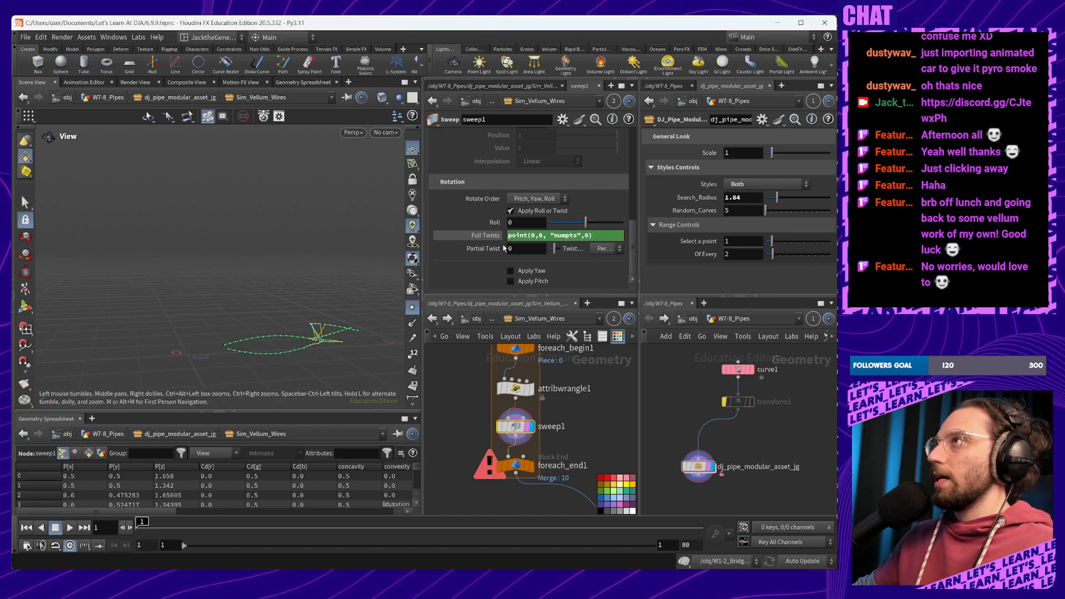
Compare the evaluated Full Twists value of sweep1 with attribwrangle1's numpts column in the geometry spreadsheet
left_click(486, 238)
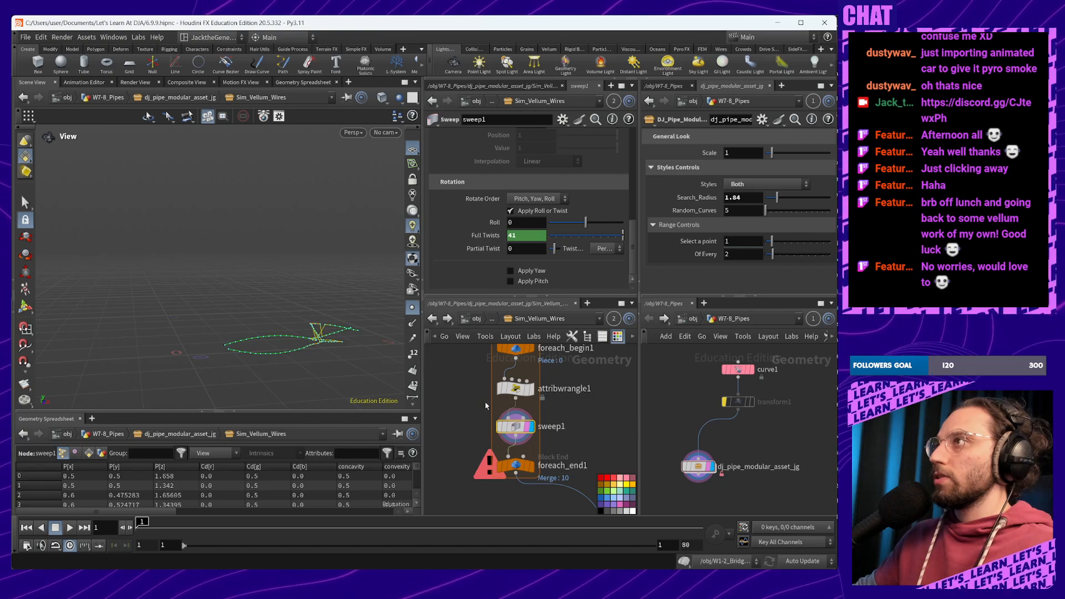
left_click(516, 390)
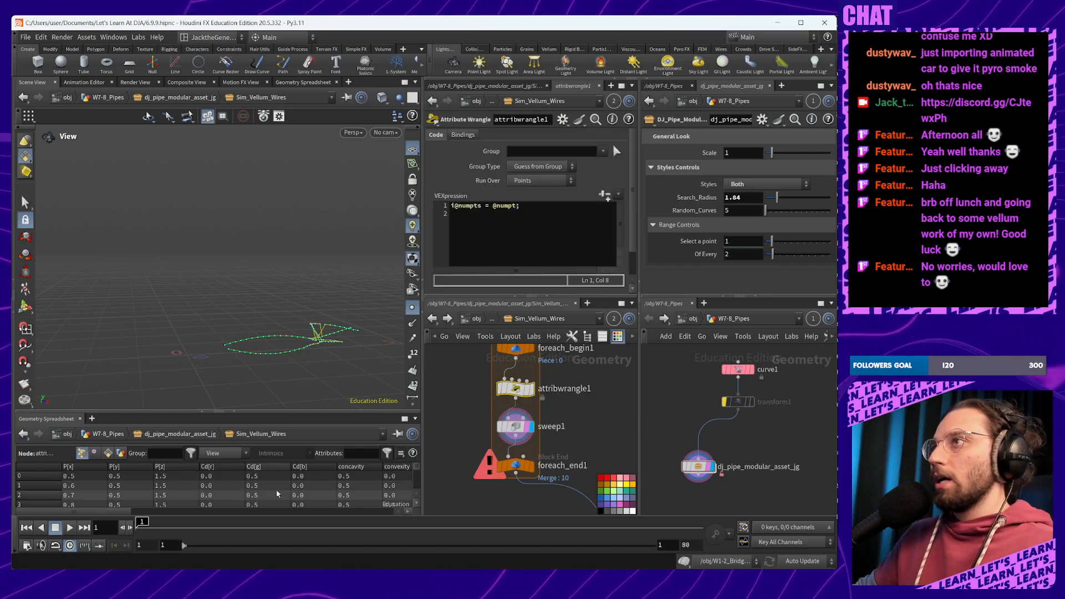
left_click_drag(95, 513, 261, 519)
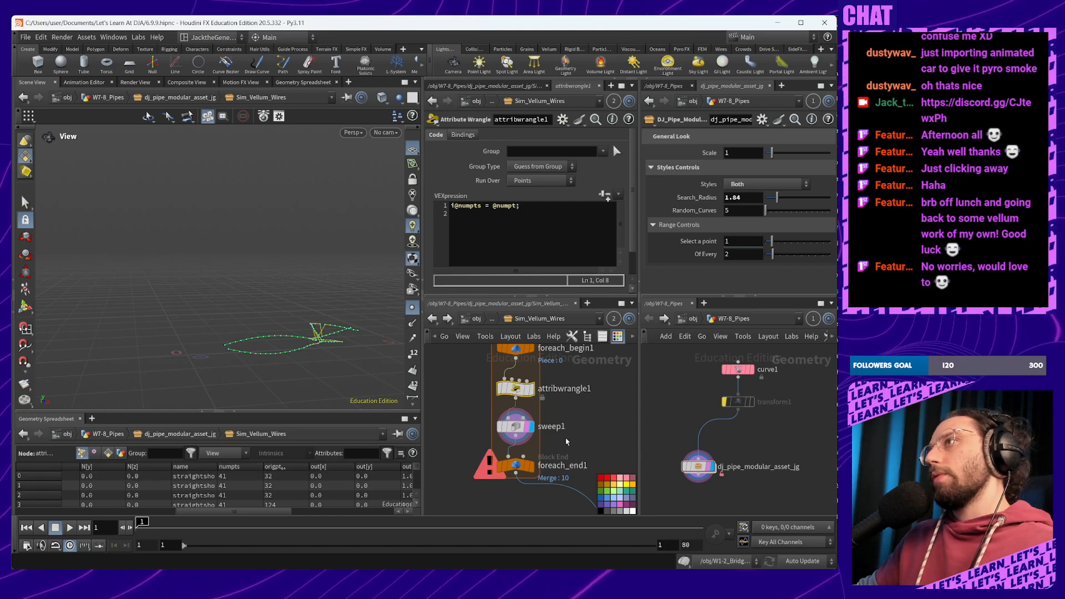
left_click(515, 426)
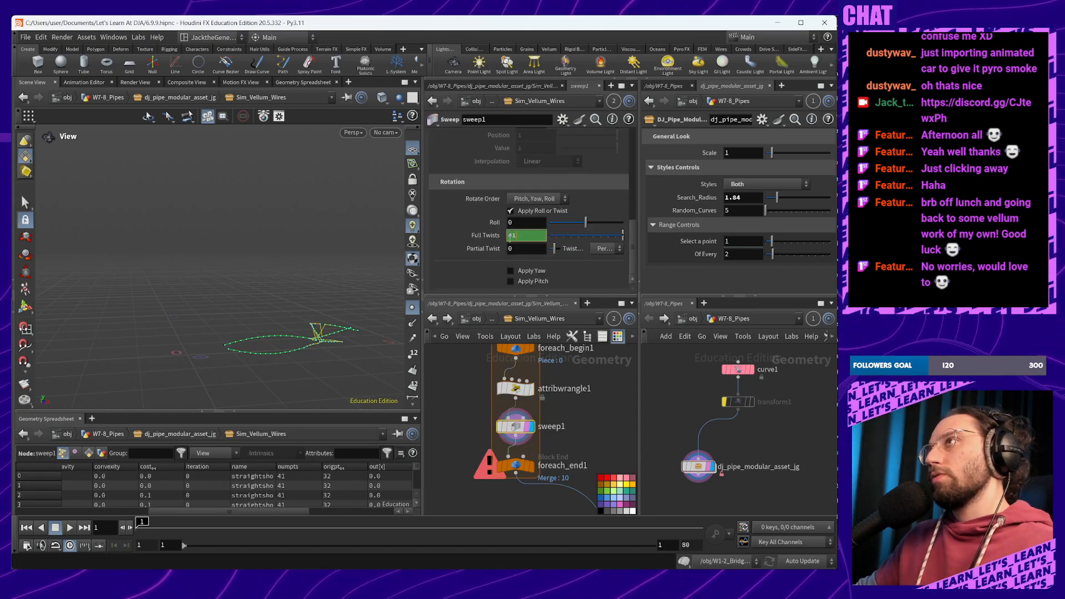
Divide the numpts expression in sweep1's Full Twists by 10 and inspect the twisted strands from several angles
left_click(496, 237)
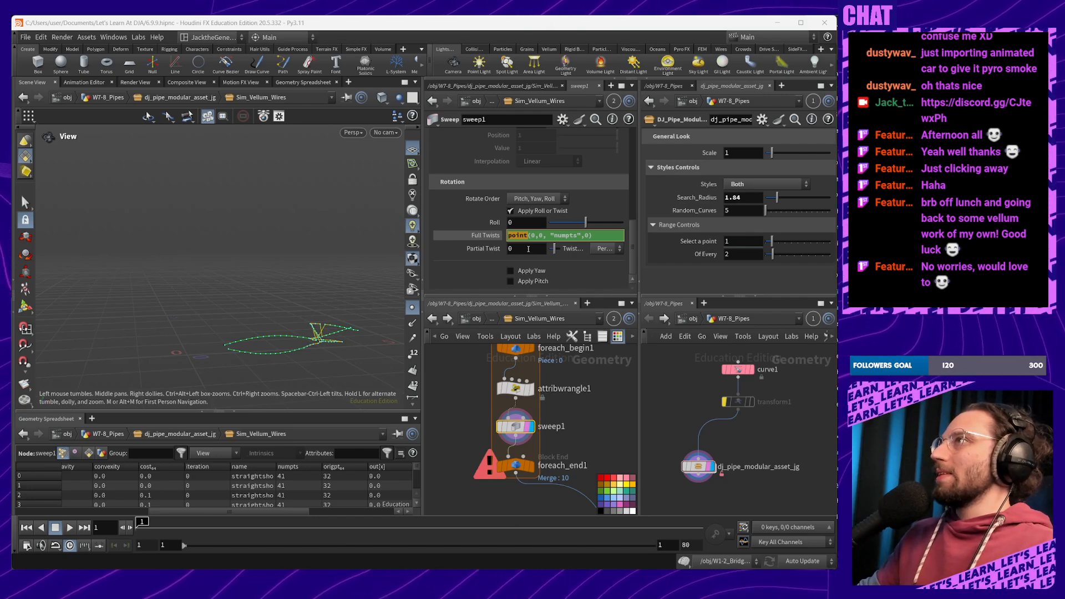
left_click(573, 235)
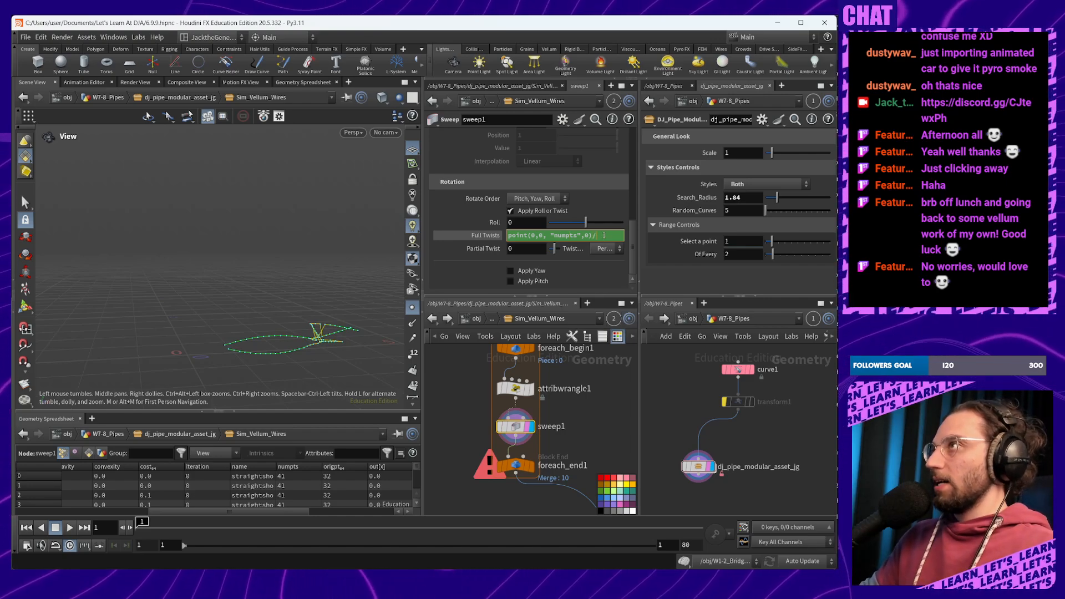
key("Return")
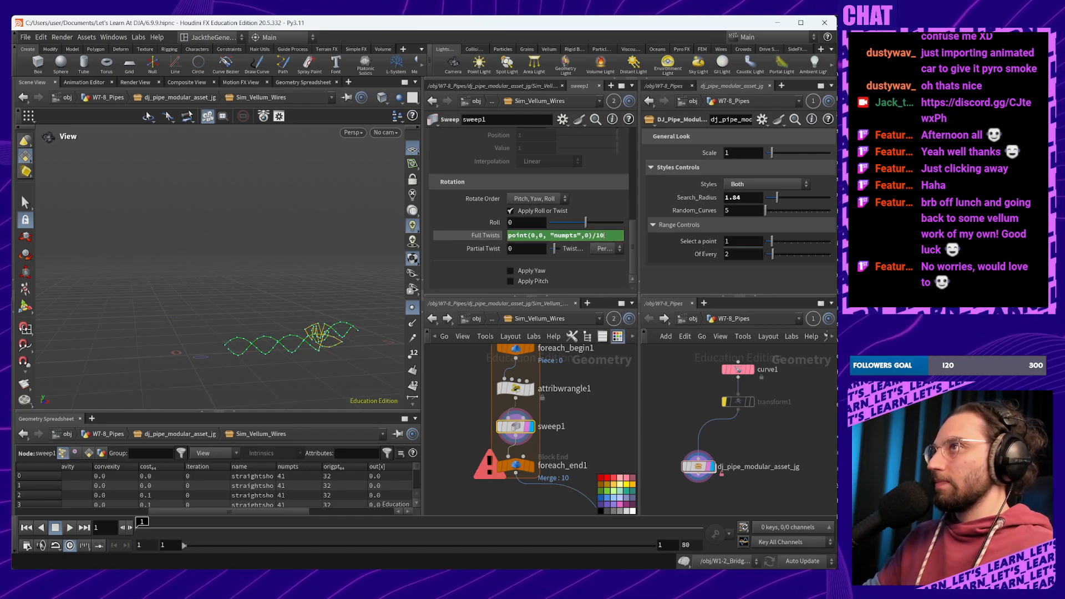
middle_click_drag(361, 324, 247, 276)
left_click_drag(248, 275, 223, 323)
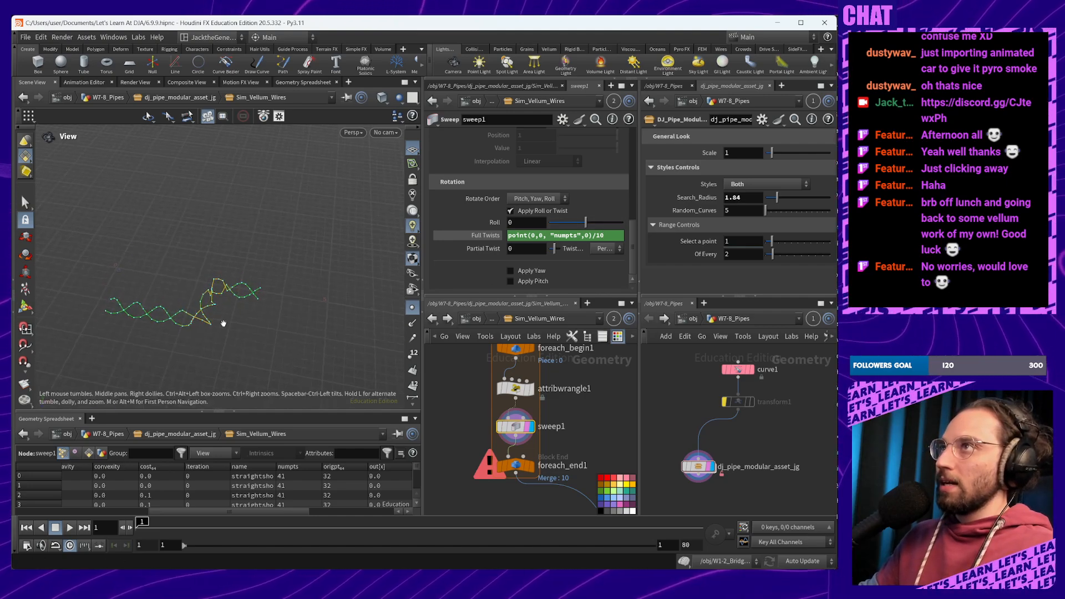
right_click_drag(202, 338, 211, 217)
left_click_drag(211, 217, 257, 284)
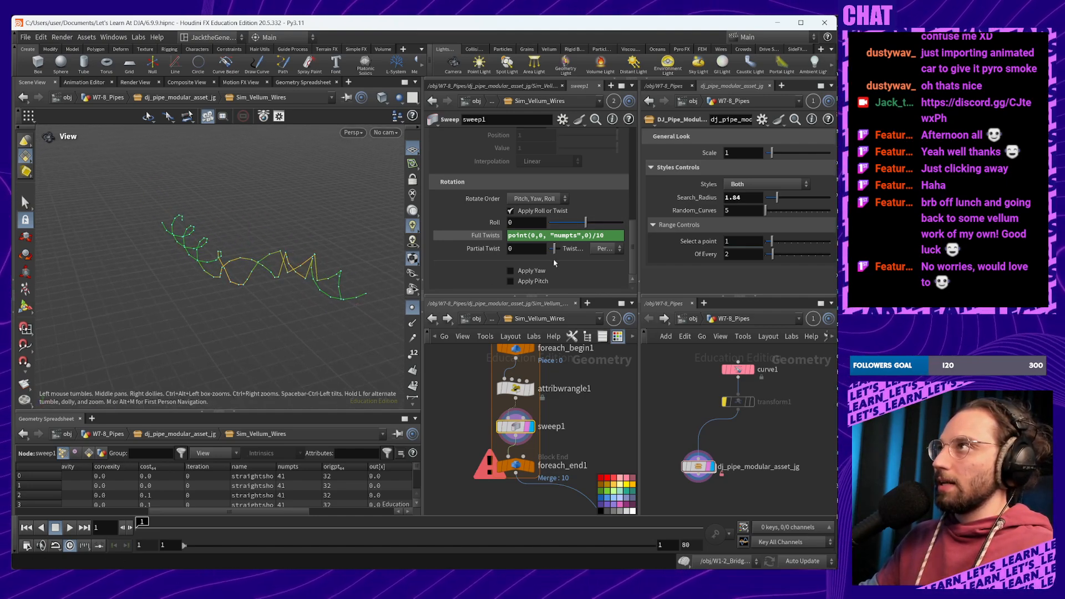
Change the divisor in sweep1's Full Twists expression to 8 and inspect the strands
left_click(603, 236)
key("BackSpace")
key("BackSpace")
type("8")
key("Return")
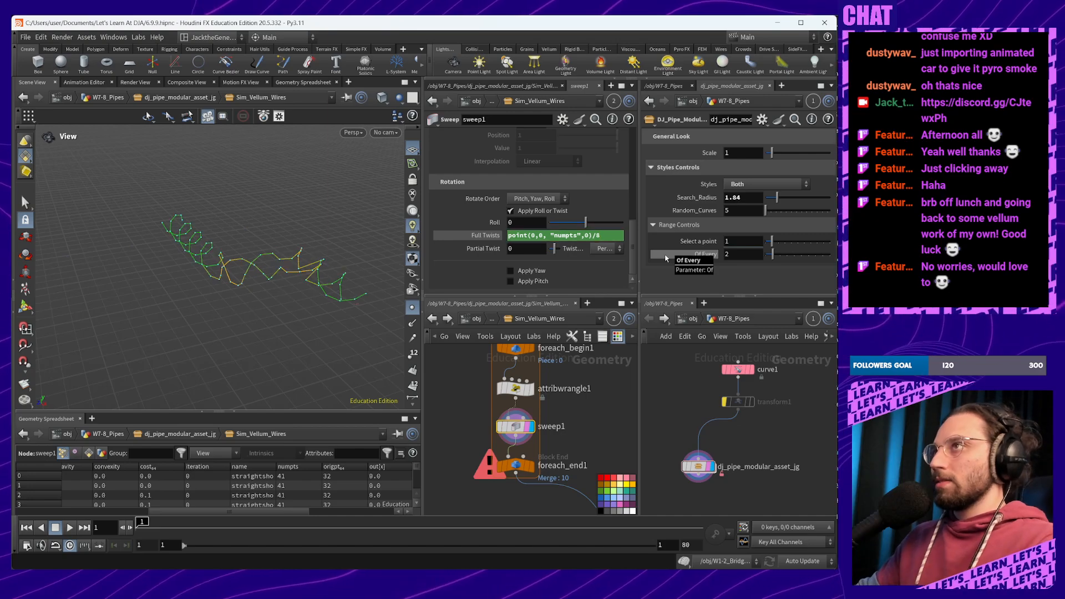
left_click_drag(299, 267, 366, 264)
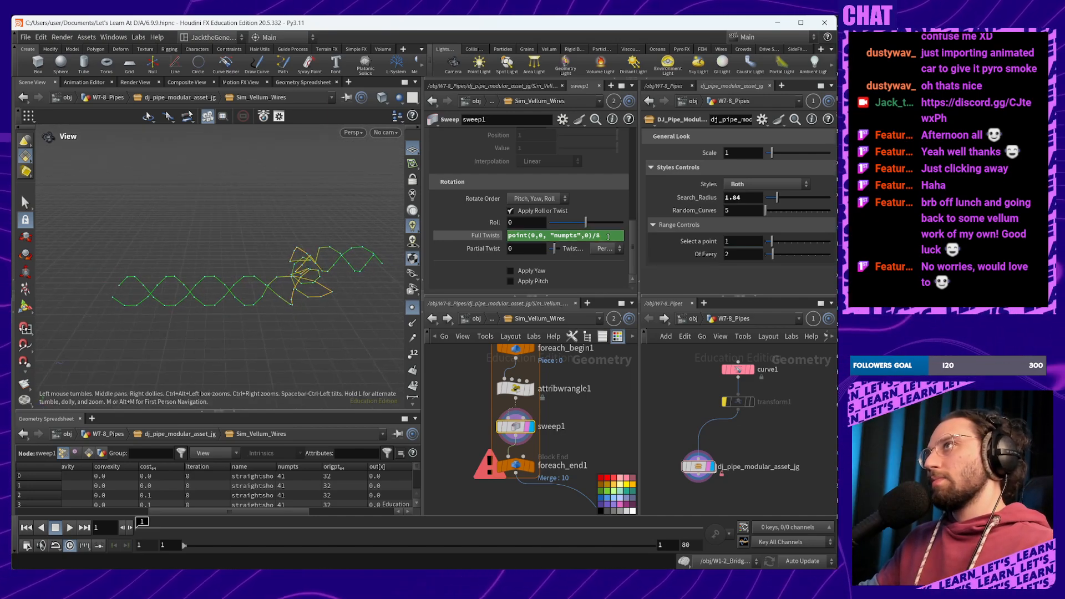
Set the divisor in sweep1's Full Twists expression to 15 and inspect the strands
left_click(612, 237)
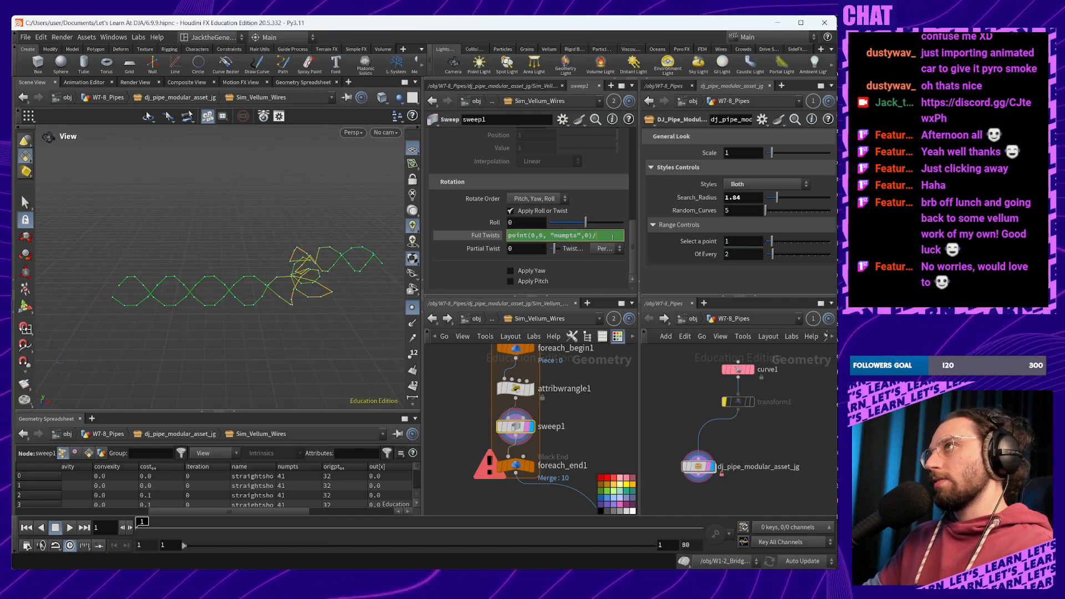
key("Return")
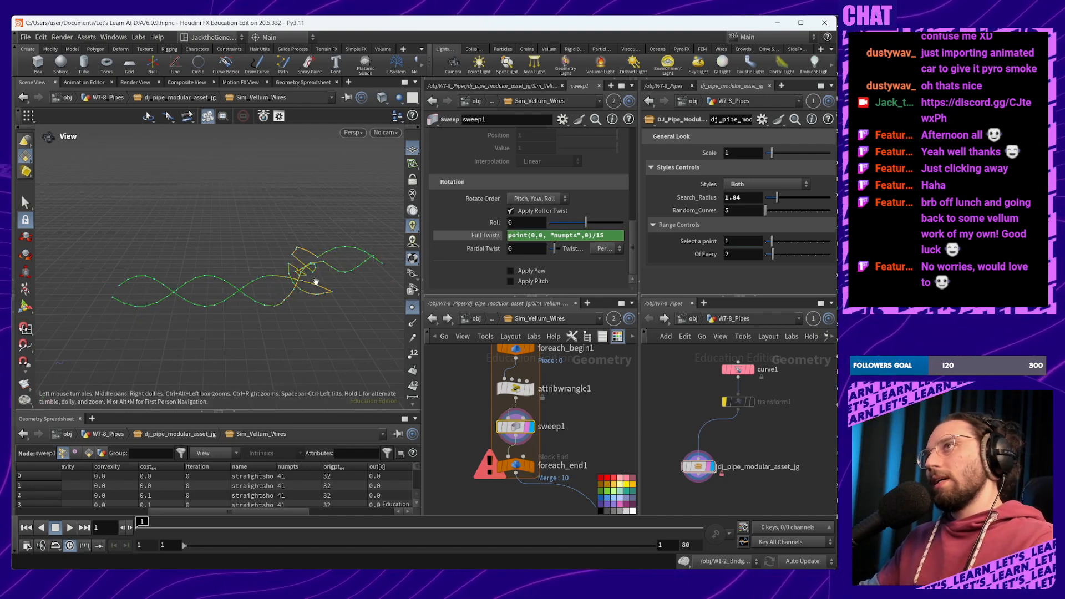
left_click_drag(309, 272, 260, 275)
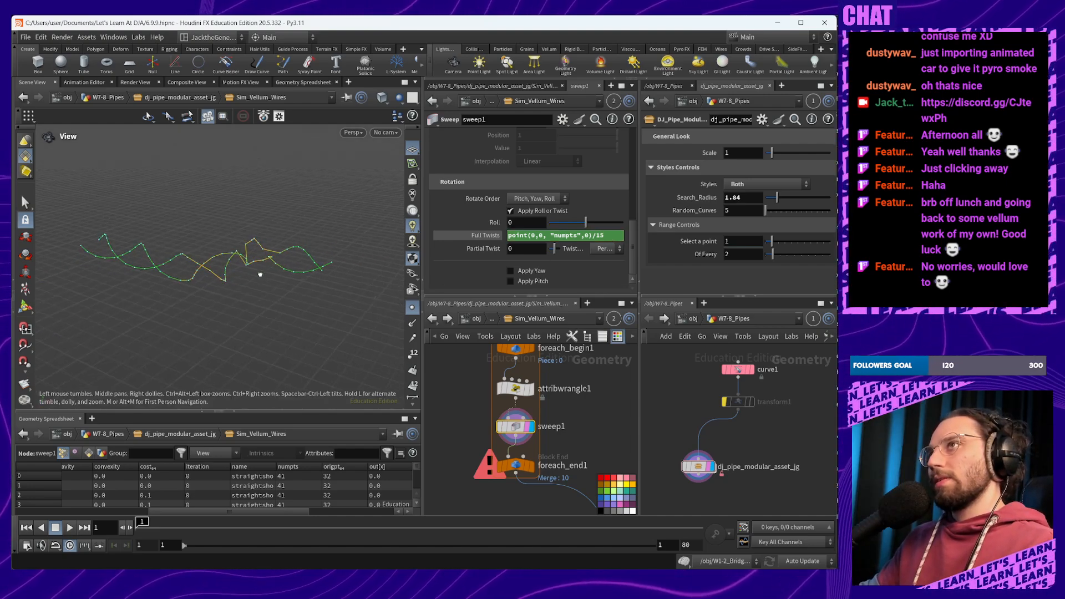
Set the divisor in sweep1's Full Twists expression to 25 and inspect the twisted strands
left_click(616, 234)
key("BackSpace")
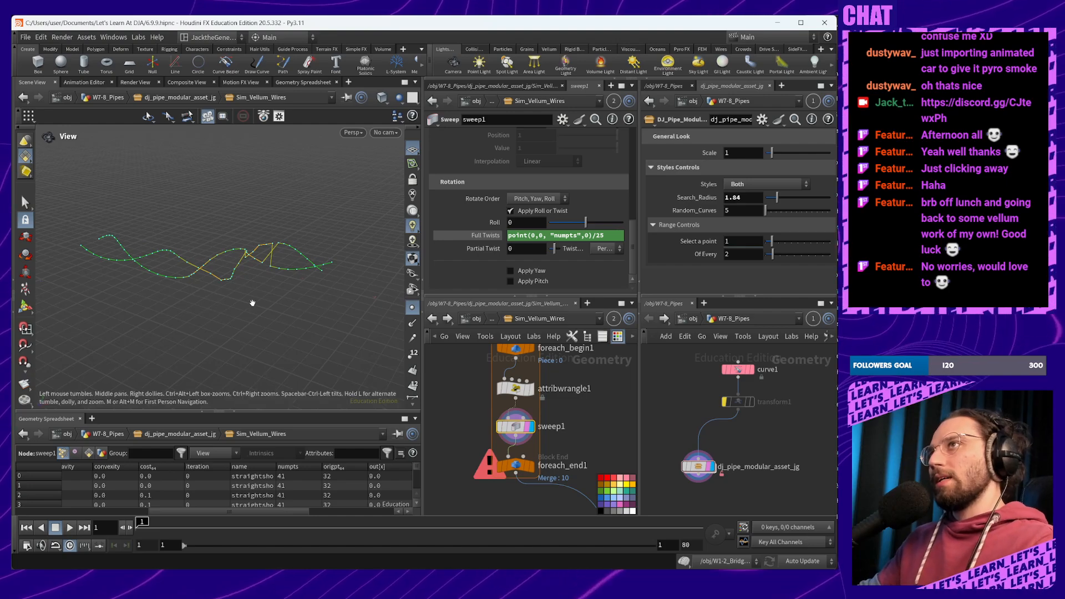
left_click_drag(254, 302, 305, 291)
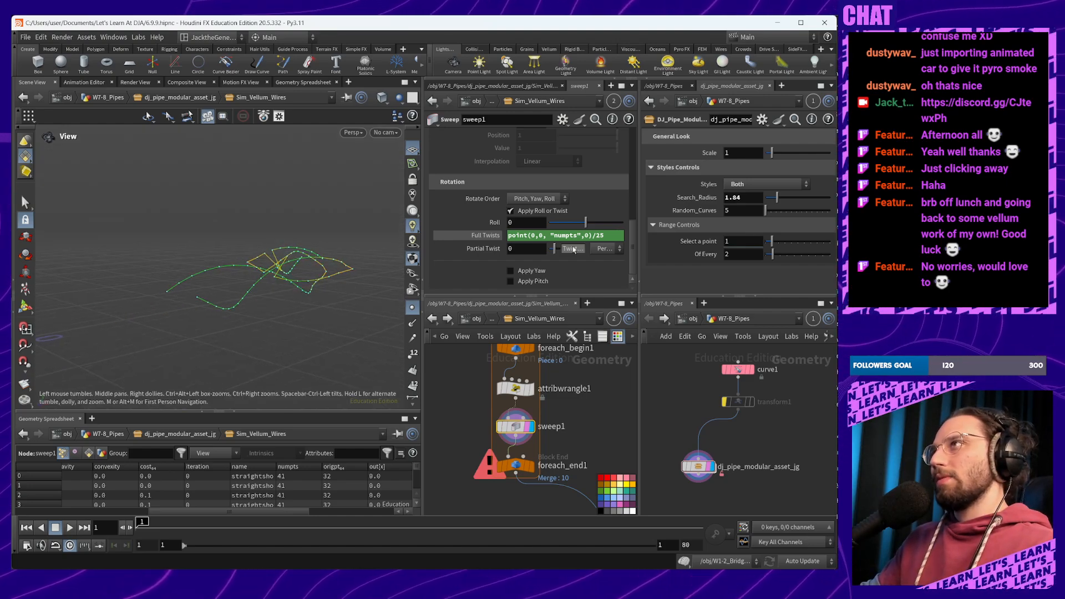
Try a divisor of 30 in sweep1's Full Twists expression and inspect the strands up close
left_click(615, 235)
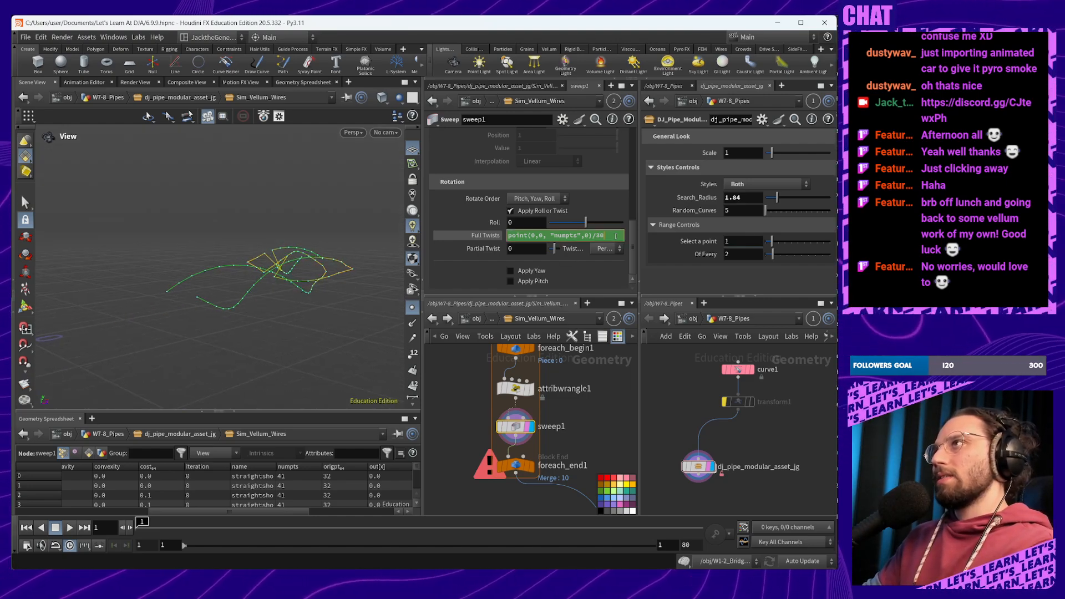
key("Return")
left_click_drag(333, 267, 224, 300)
scroll(269, 217, "up", 6)
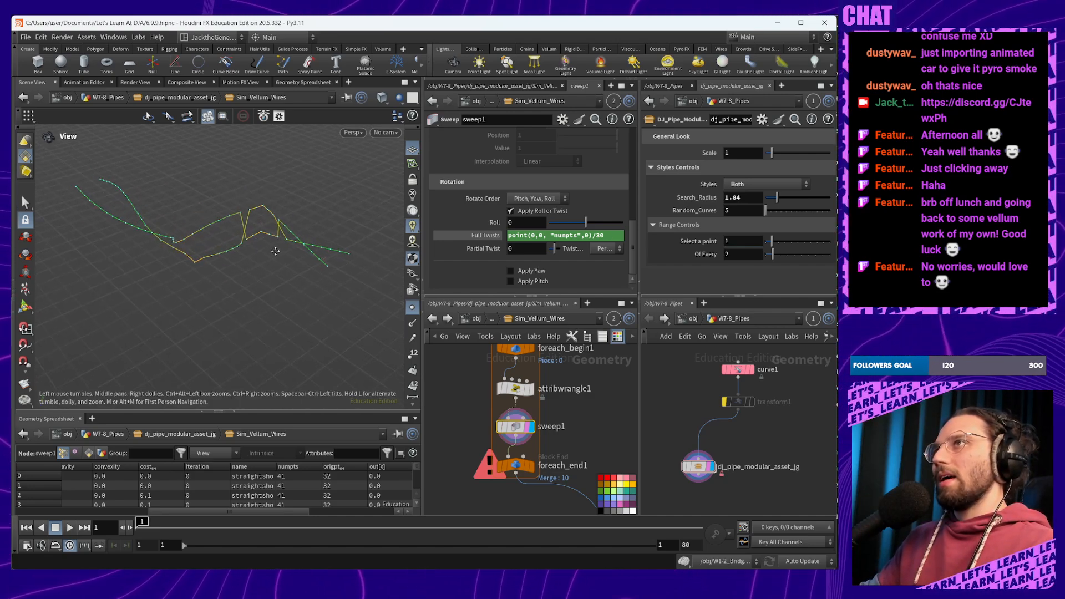
mouse_move(275, 247)
left_mouse_down()
mouse_move(257, 172)
mouse_move(284, 244)
left_mouse_up()
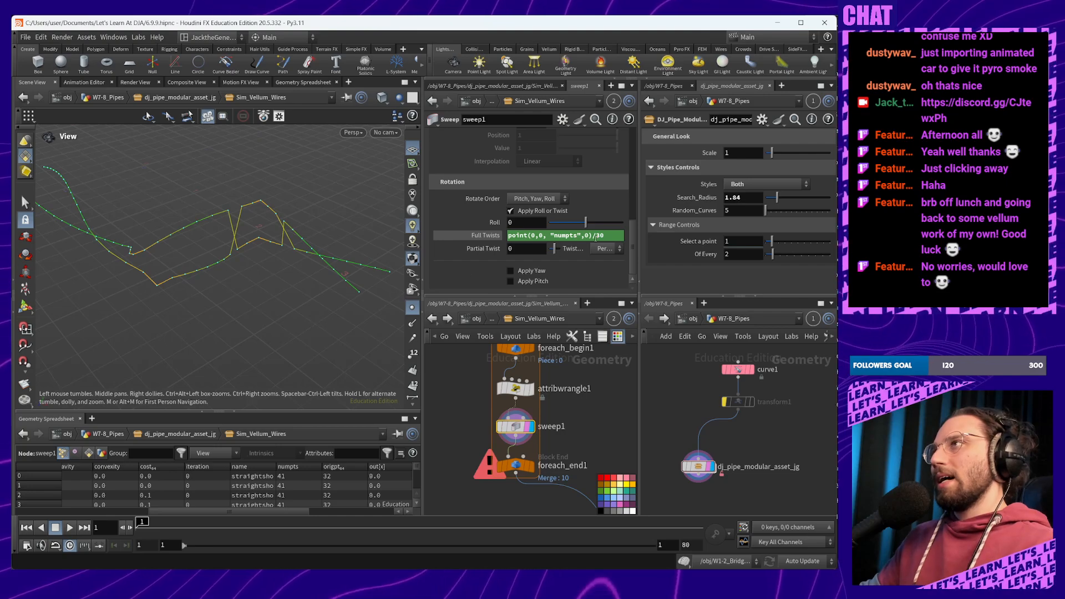
Return the divisor in sweep1's Full Twists expression to 25 and inspect the strands from another angle
left_click(617, 235)
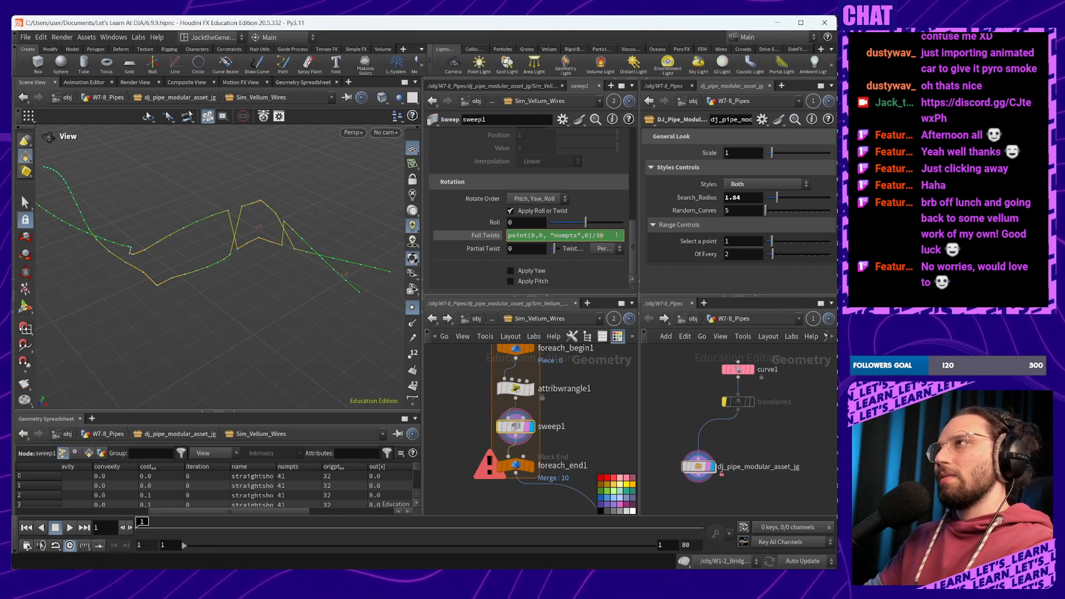
key("Return")
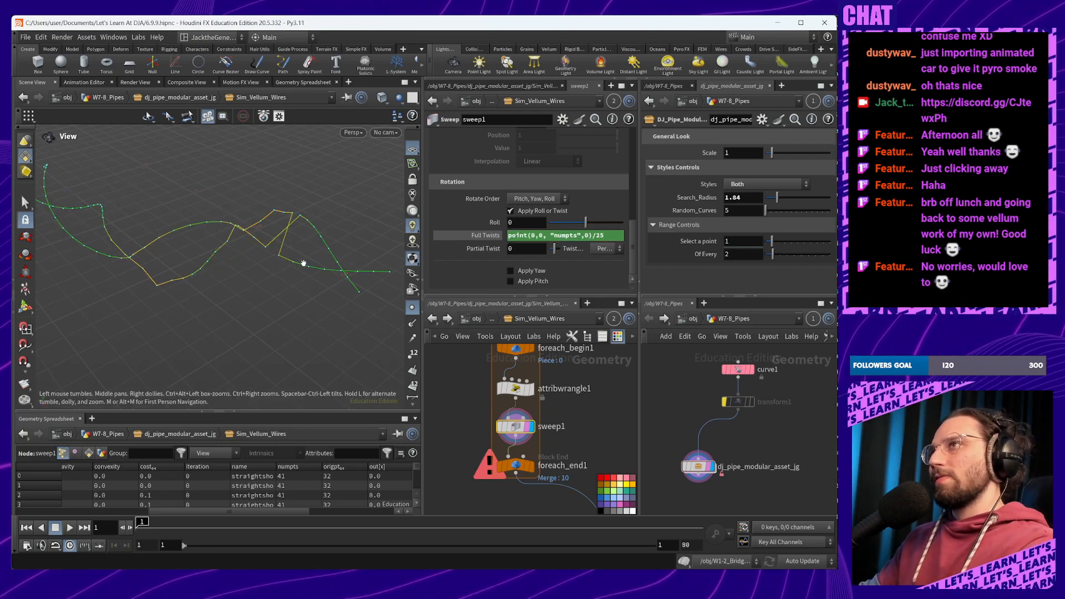
left_click_drag(335, 259, 235, 301)
Add a Null node below foreach_end1 and wire it to the loop's output
middle_click_drag(554, 501, 568, 446)
left_click(564, 447)
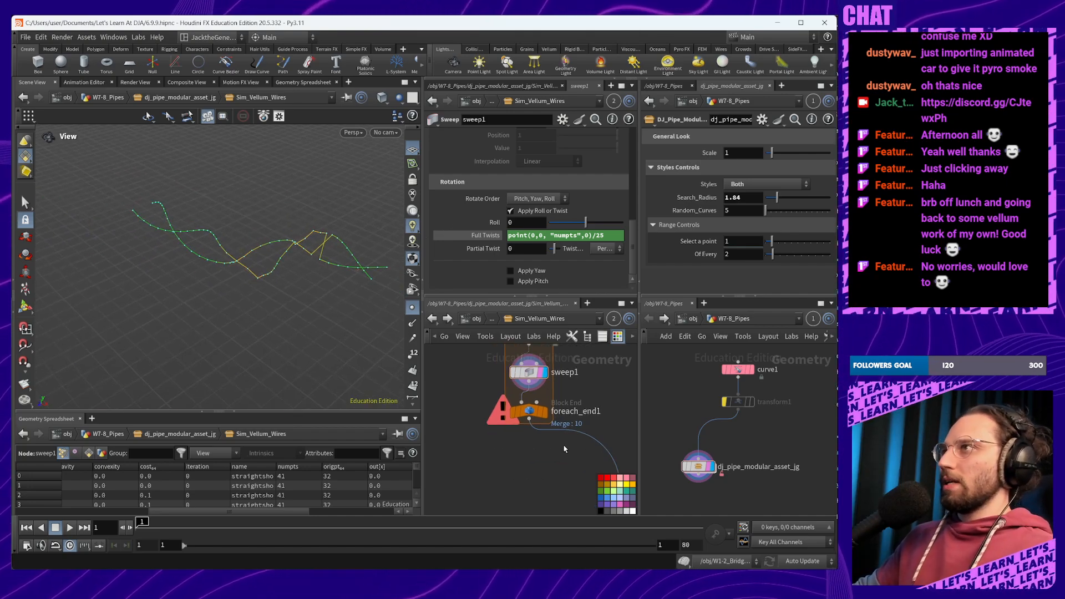
key("Tab")
type("n")
key("Return")
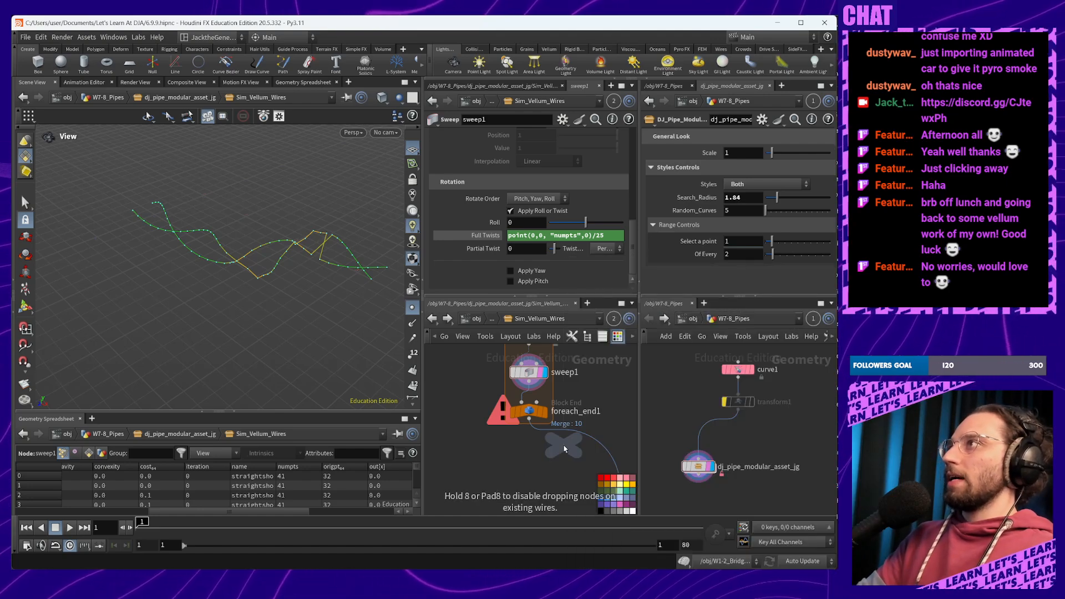
left_click(581, 442)
left_click_drag(580, 442, 528, 451)
left_click(529, 420)
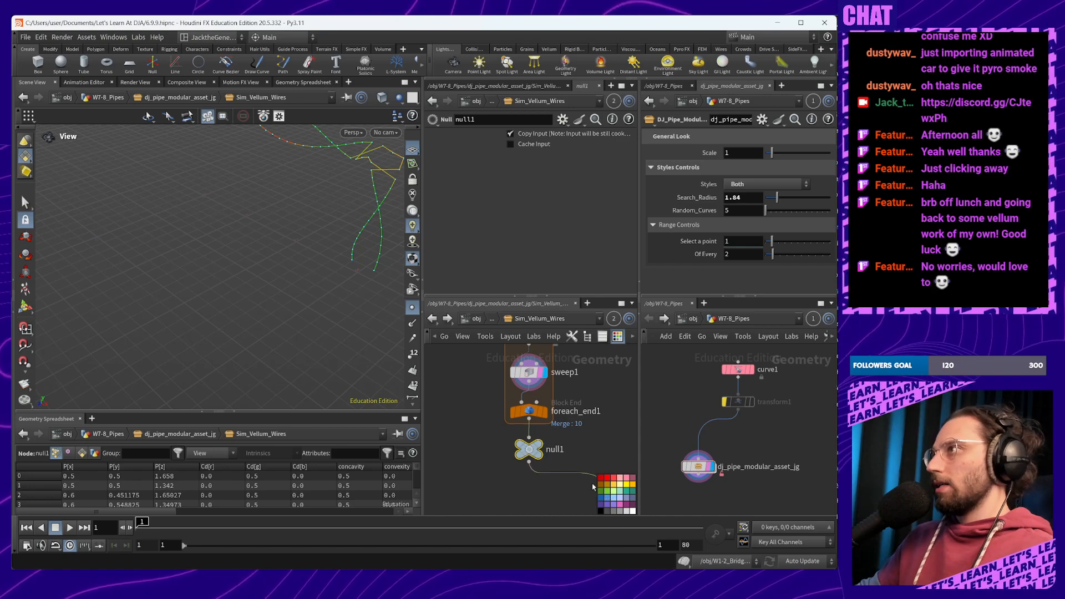
Colour the new null node yellow-orange and rename it Out_Loop_Equal_Freq
left_click(620, 485)
double_click(560, 450)
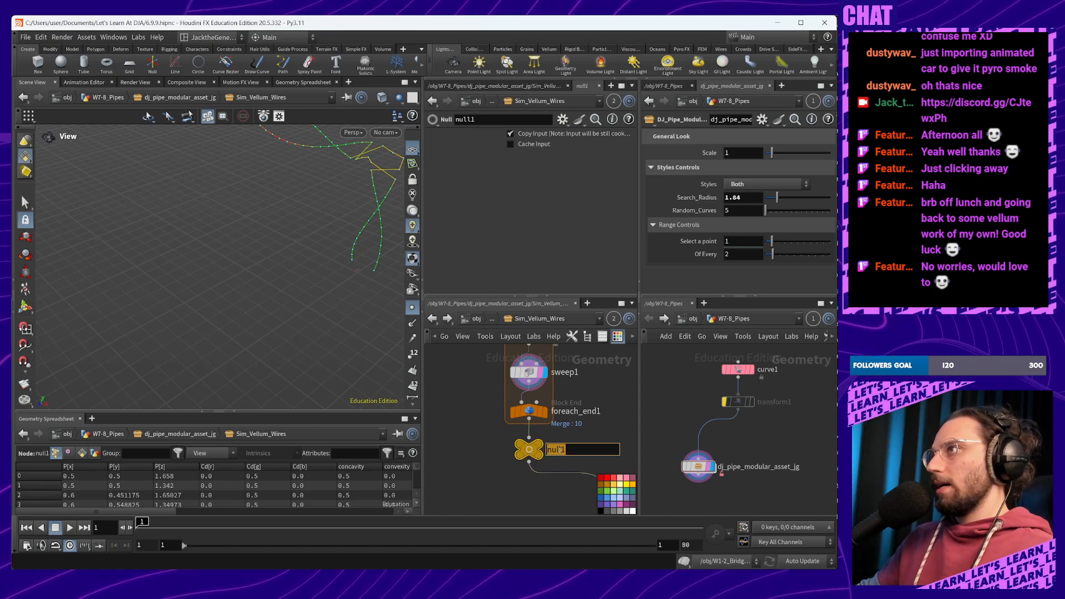
type("Out_Loop_Equal_F")
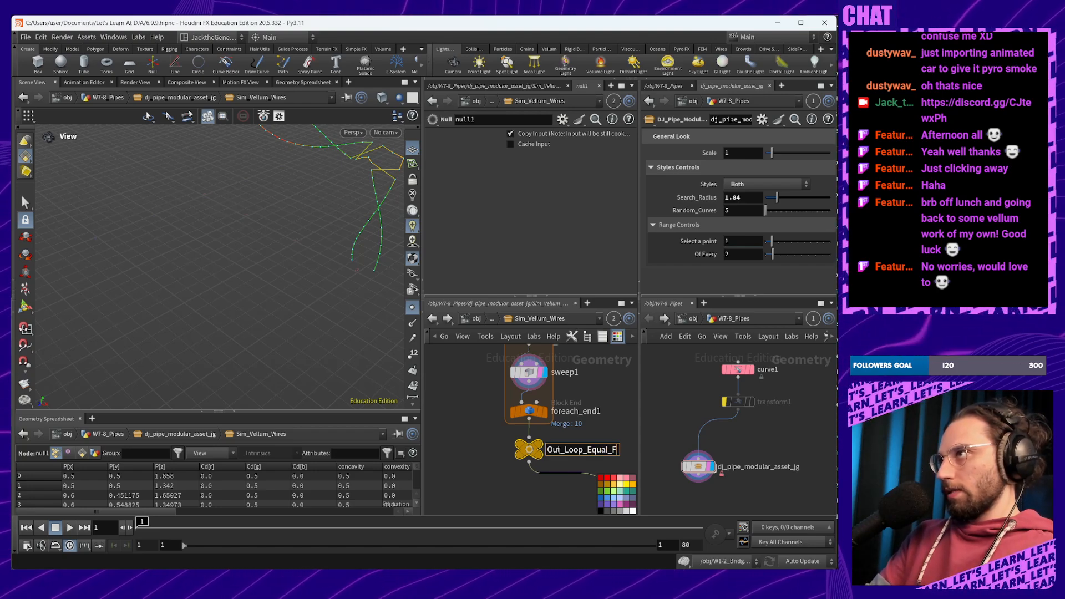
type("req")
key("Return")
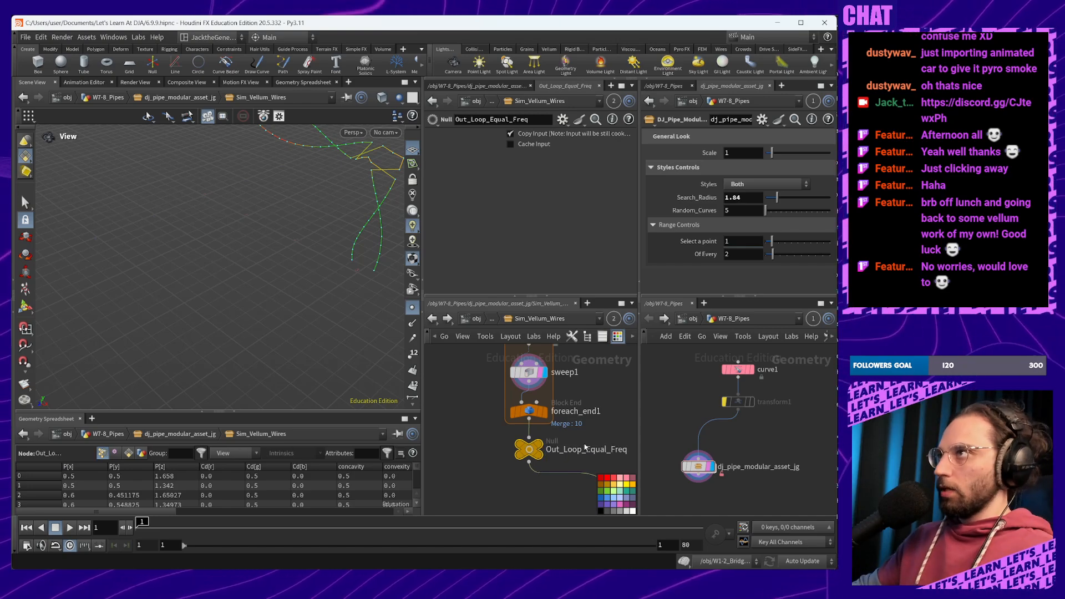
Display Out_Loop_Equal_Freq and inspect the twisted strands on all pipe curves
left_click(540, 449)
left_click_drag(264, 383, 306, 306)
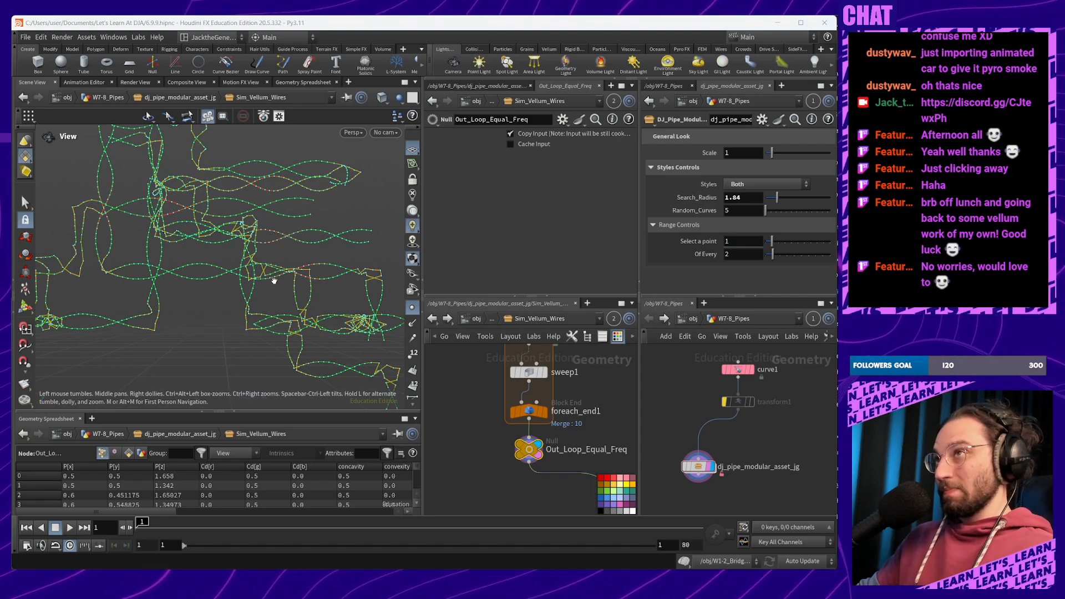
Switch to Snipping Tool, erase the wrangle, 400, 5 and sweep annotations from the screenshot, and move its window aside
key("alt+Tab")
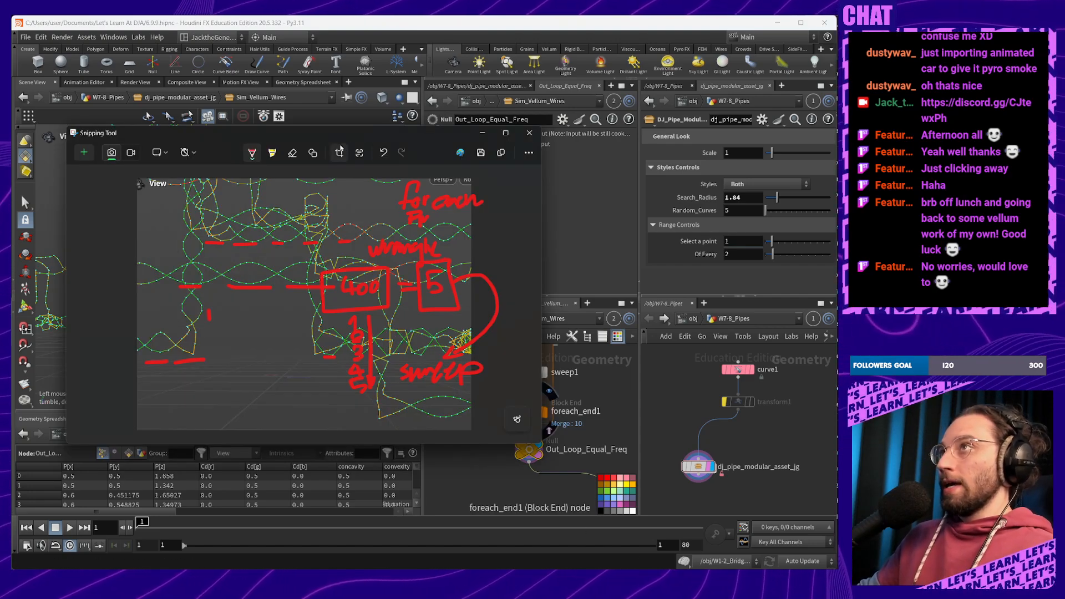
left_click(292, 153)
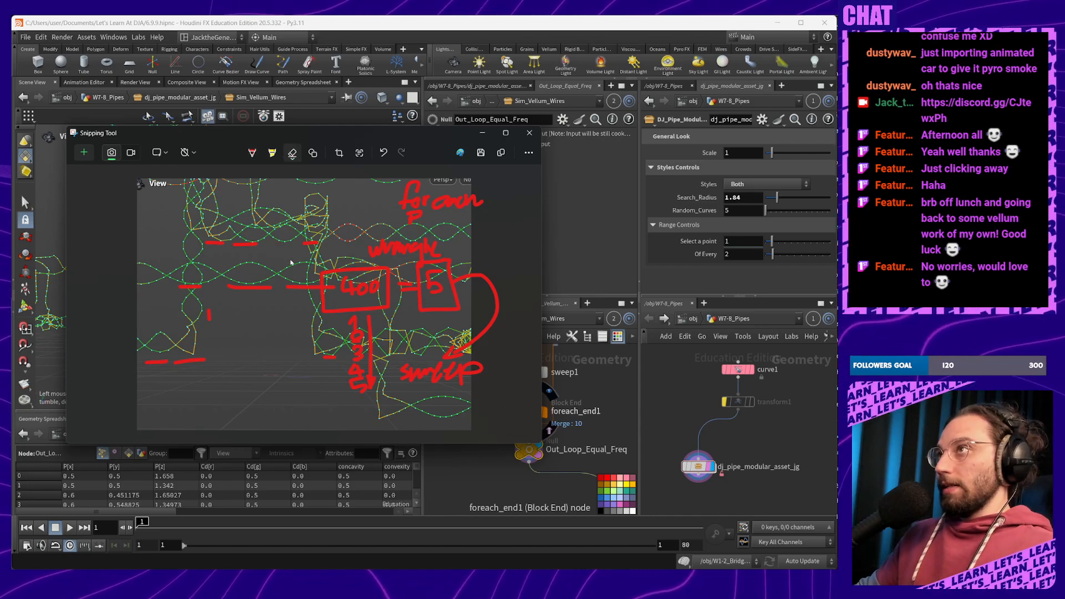
mouse_move(291, 262)
left_mouse_down()
mouse_move(511, 261)
mouse_move(310, 287)
left_mouse_up()
mouse_move(220, 399)
left_mouse_down()
mouse_move(400, 378)
mouse_move(464, 331)
left_mouse_up()
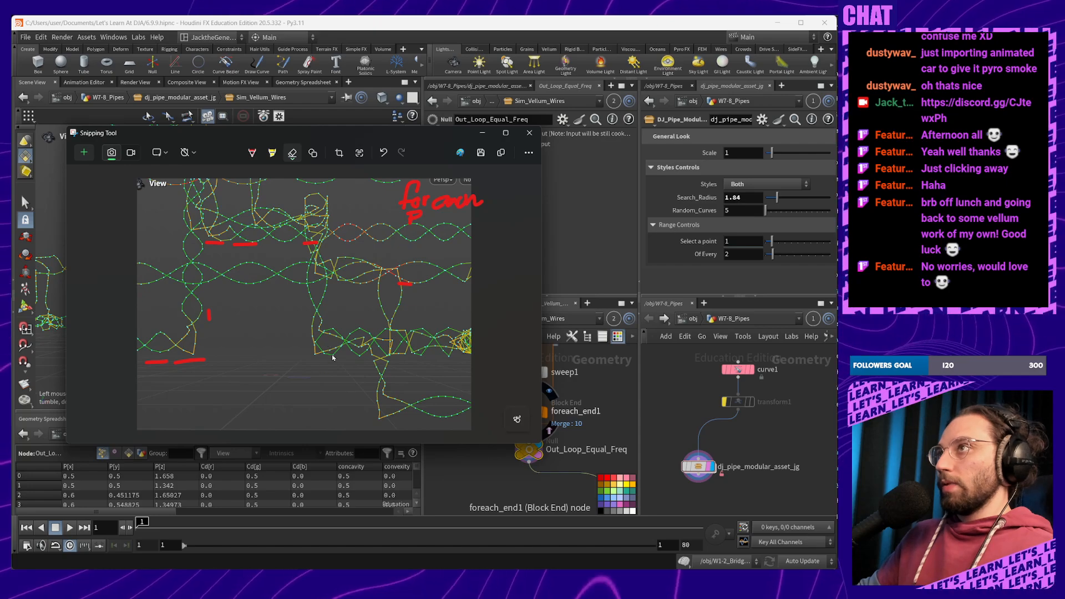
left_click_drag(403, 148, 807, 127)
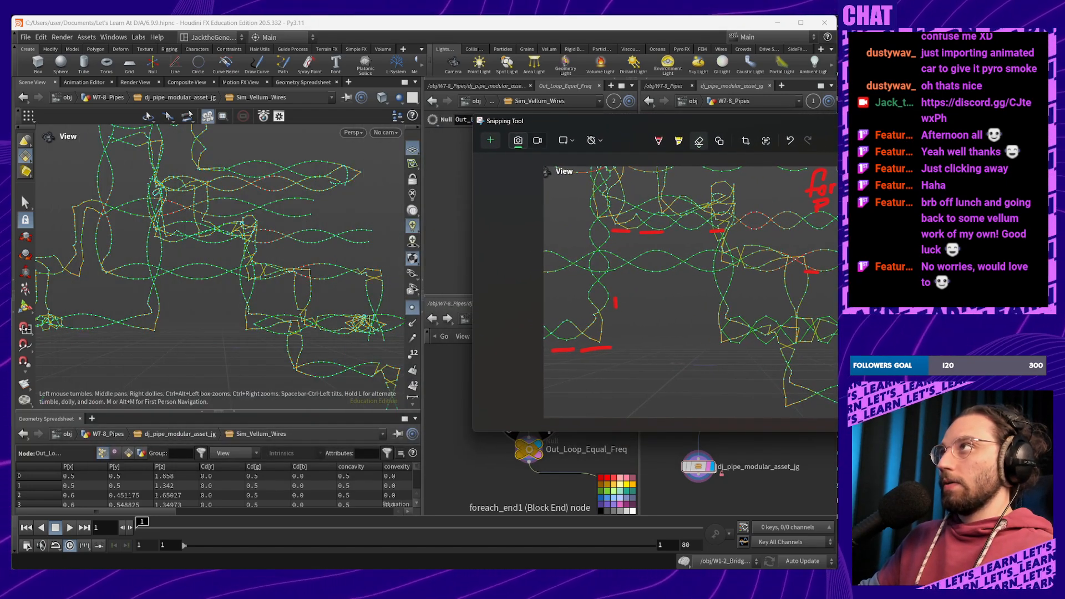
Review the for-each loop by examining foreach_begin1, attribwrangle1's VEX code and sweep1's Full Twists expression
middle_click_drag(619, 381, 587, 464)
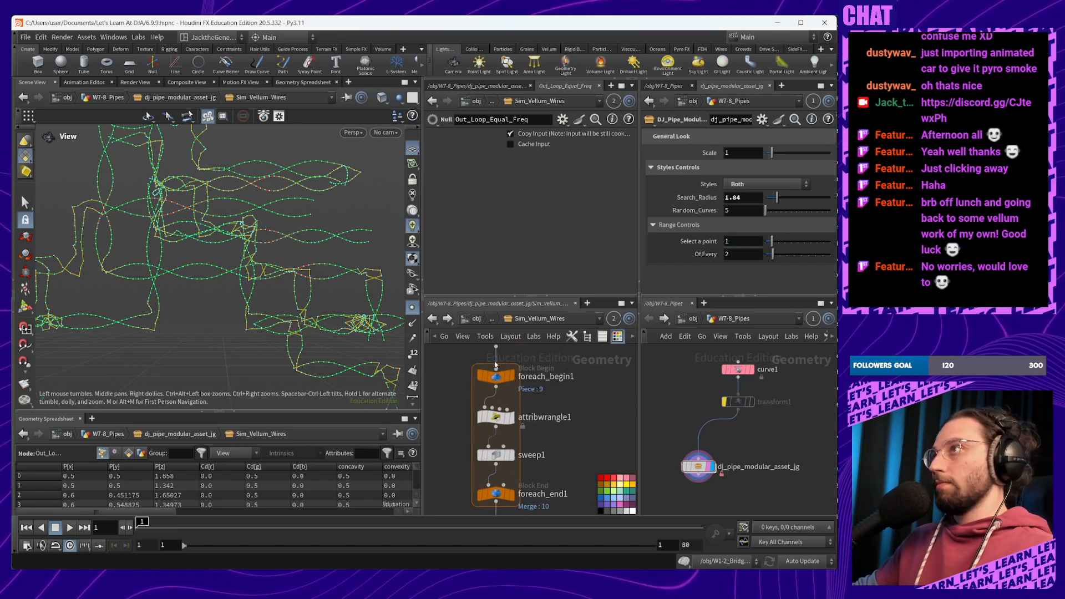
left_click(497, 370)
middle_click_drag(583, 444, 588, 410)
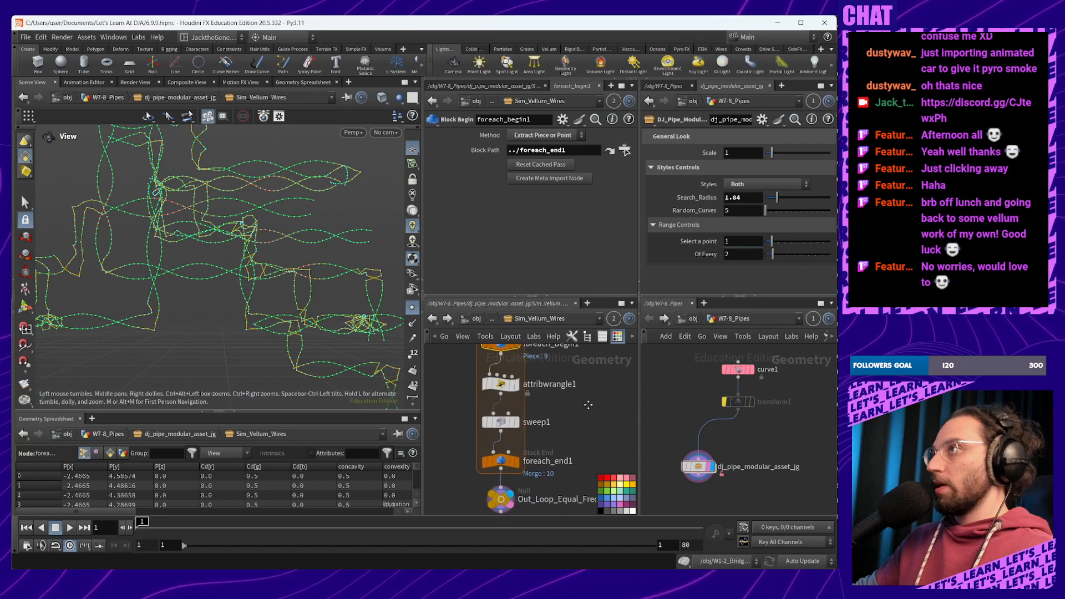
left_click(505, 386)
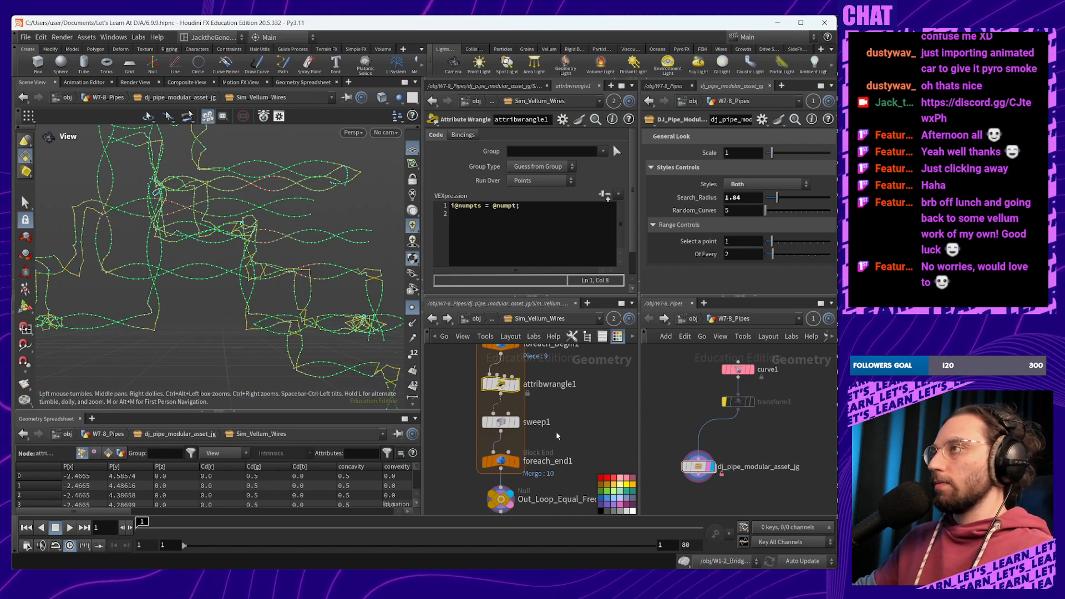
middle_click_drag(558, 436, 567, 427)
left_click(511, 416)
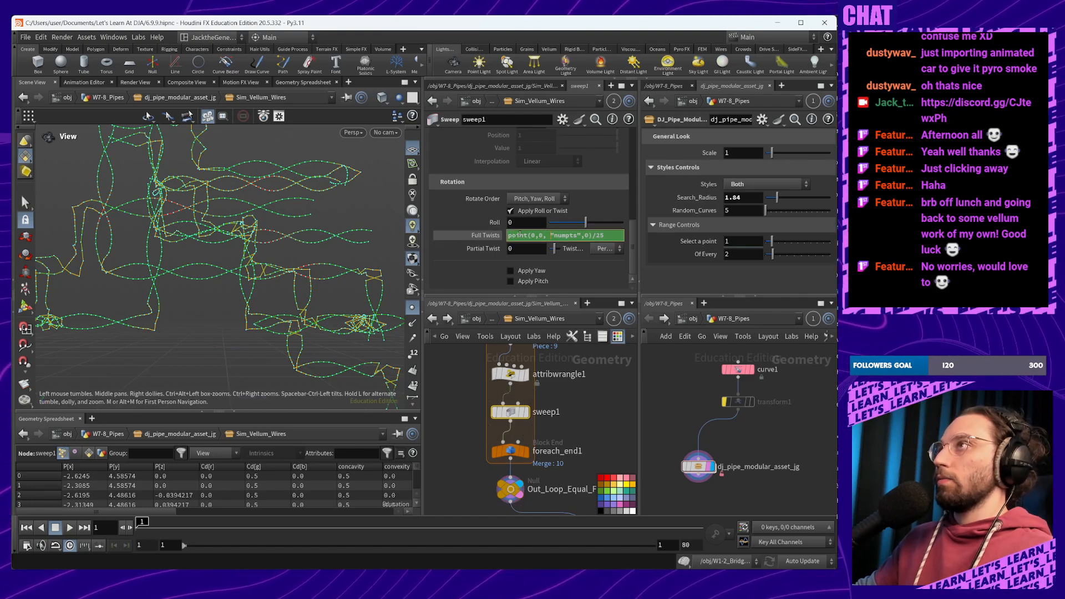
double_click(526, 235)
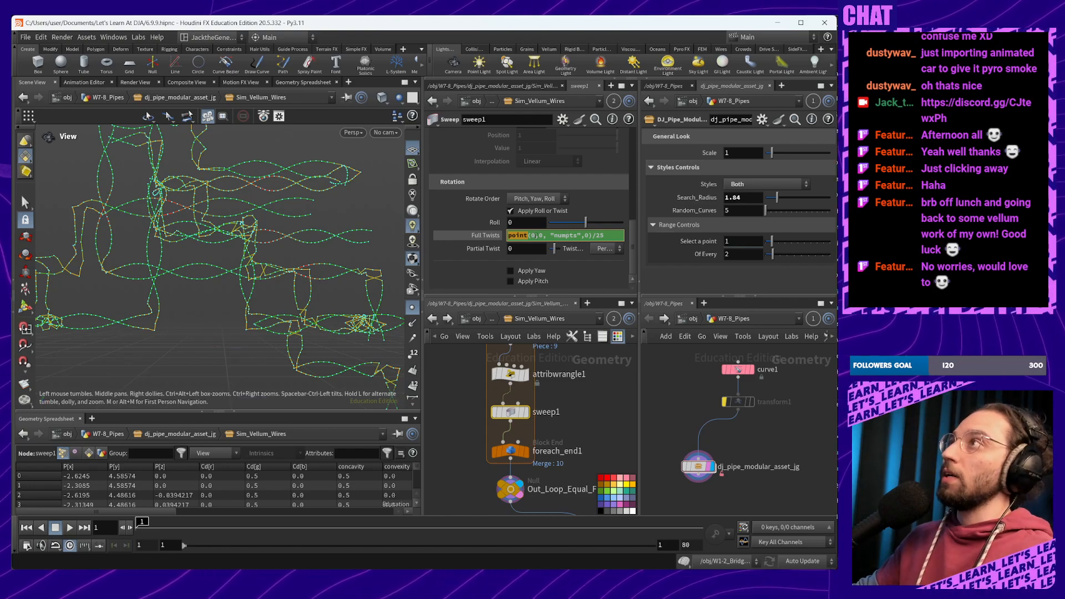
left_click(522, 237)
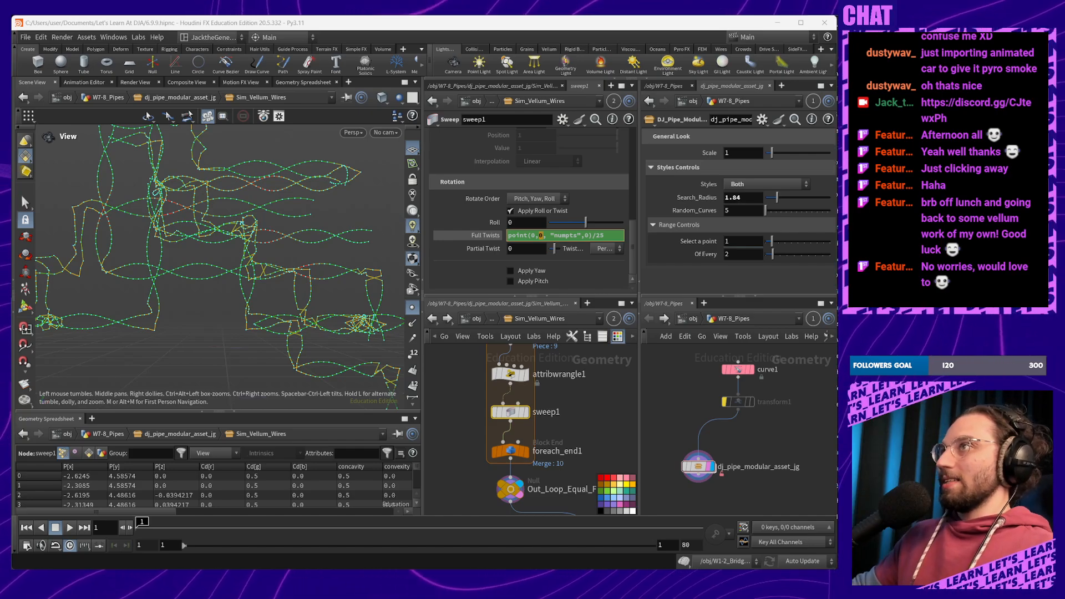
Inspect the twisted strands across the whole pipe network from several angles
middle_click_drag(139, 272, 207, 284)
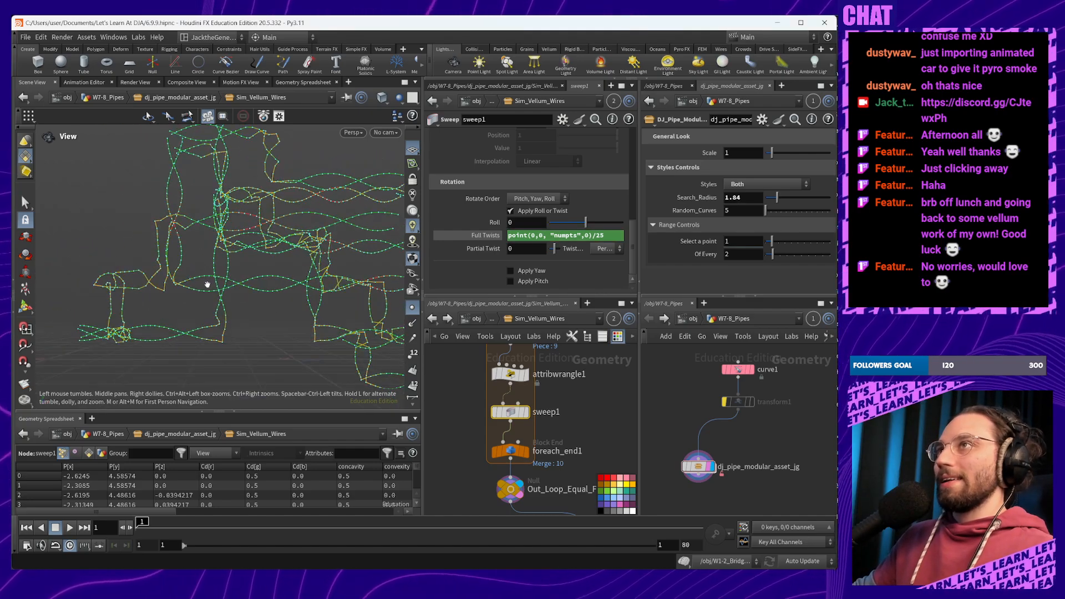
left_click_drag(208, 285, 179, 312)
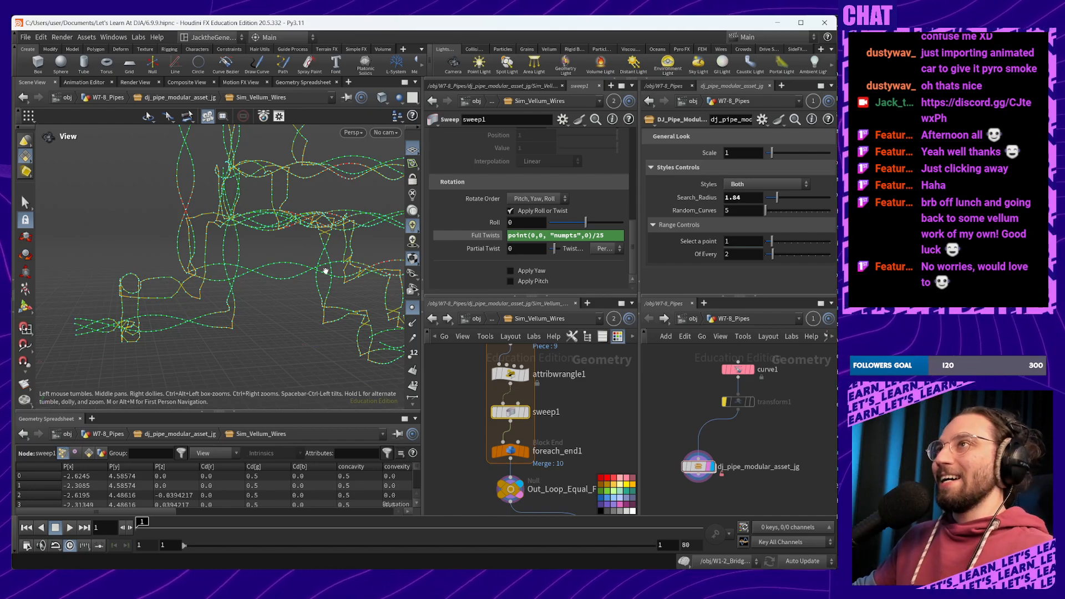
left_click_drag(325, 271, 288, 340)
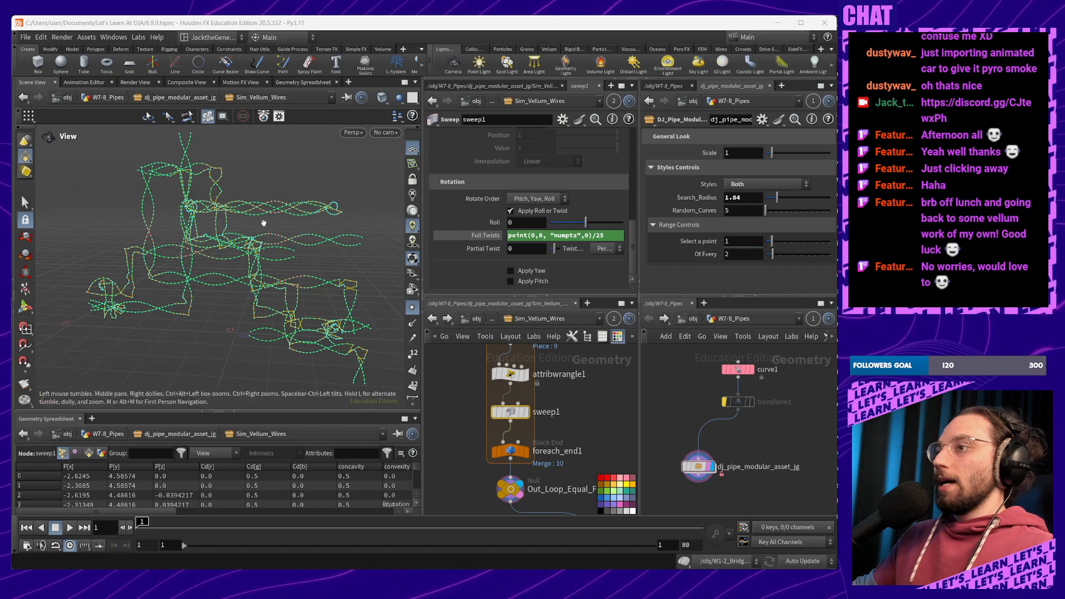
left_click_drag(264, 224, 234, 280)
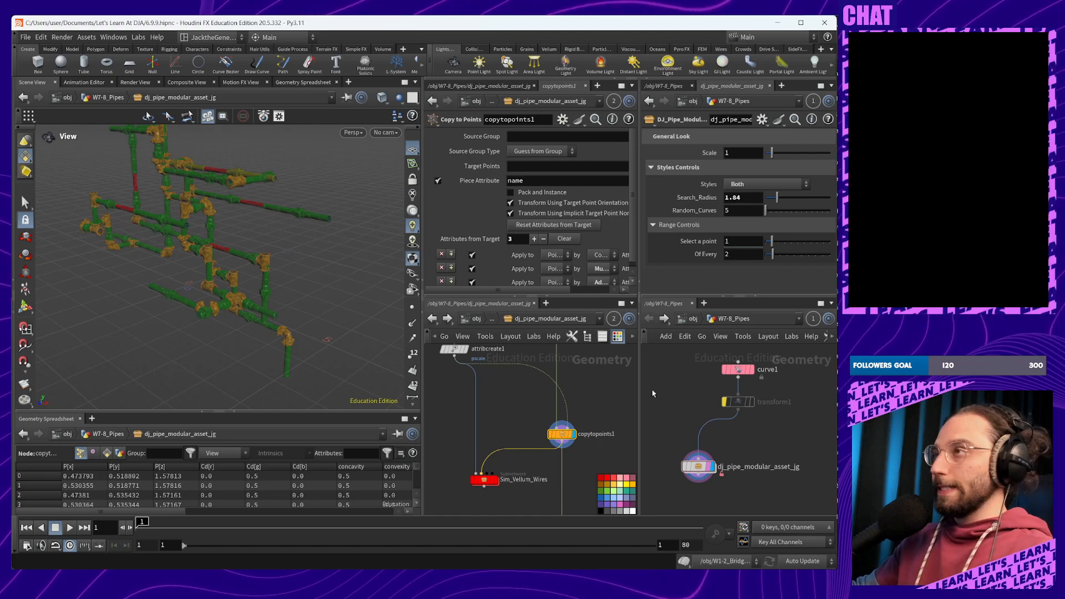
Enter the Sim_Vellum_Wires subnetwork and examine the twisted strands at the pipe bends up close
middle_click_drag(528, 425, 549, 375)
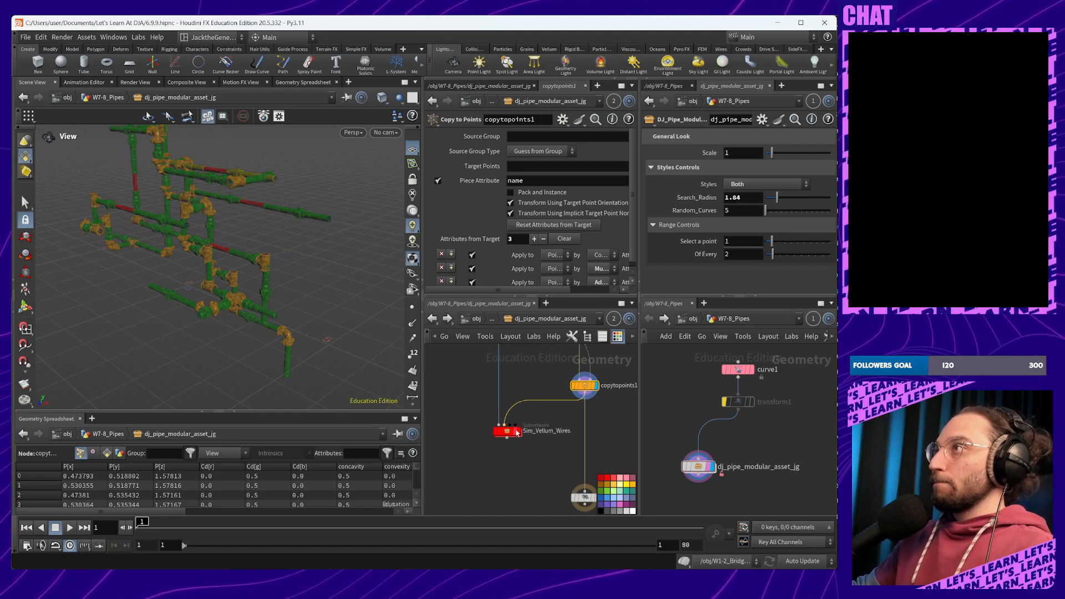
double_click(505, 433)
middle_click_drag(509, 476, 507, 463)
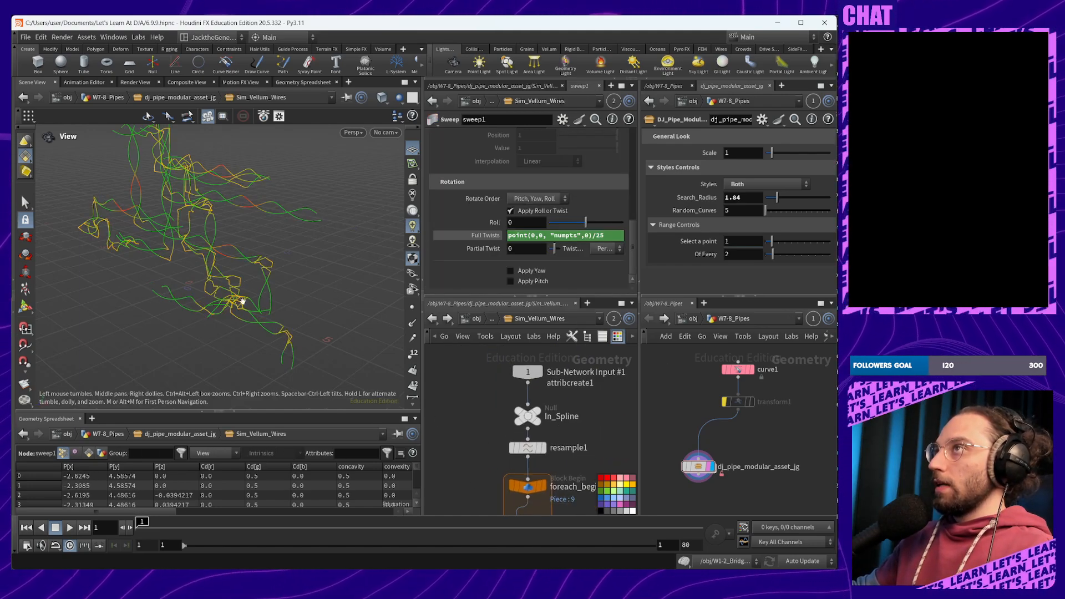
left_click_drag(241, 302, 282, 395)
left_click_drag(255, 352, 200, 355)
right_click_drag(201, 355, 302, 119)
left_click_drag(297, 228, 181, 261)
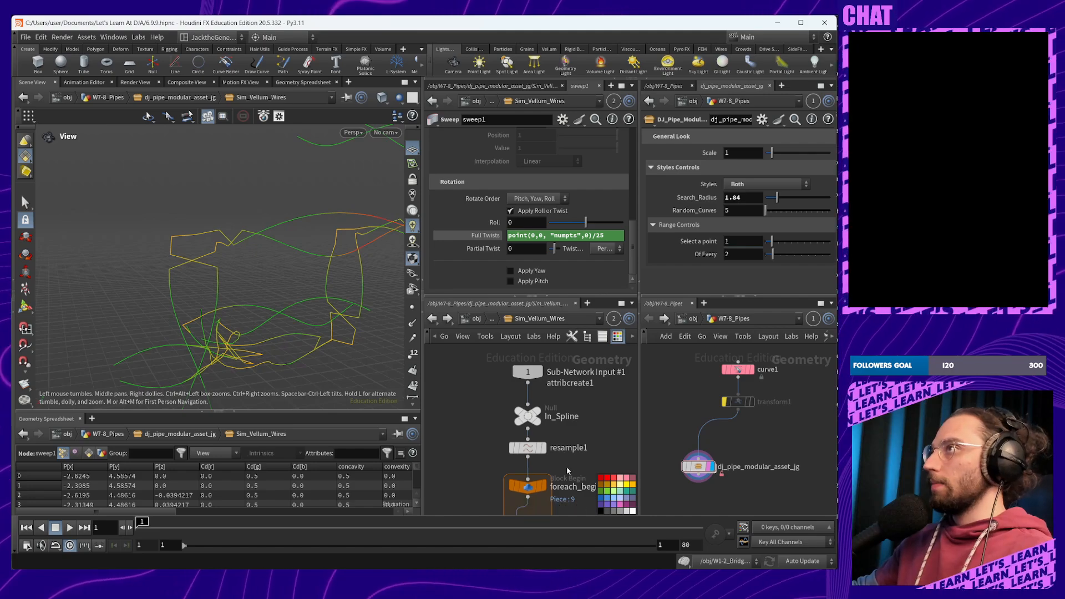
Set resample1's segment Length to 0.05 and inspect the effect on the strands
middle_click_drag(567, 466, 568, 368)
middle_click_drag(570, 444, 550, 489)
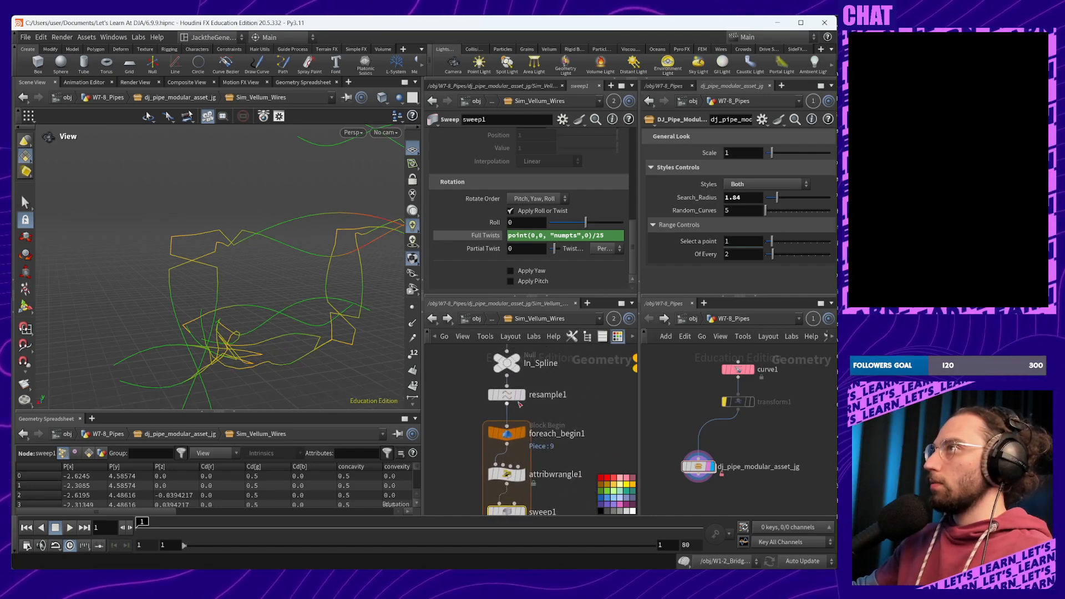
left_click(506, 394)
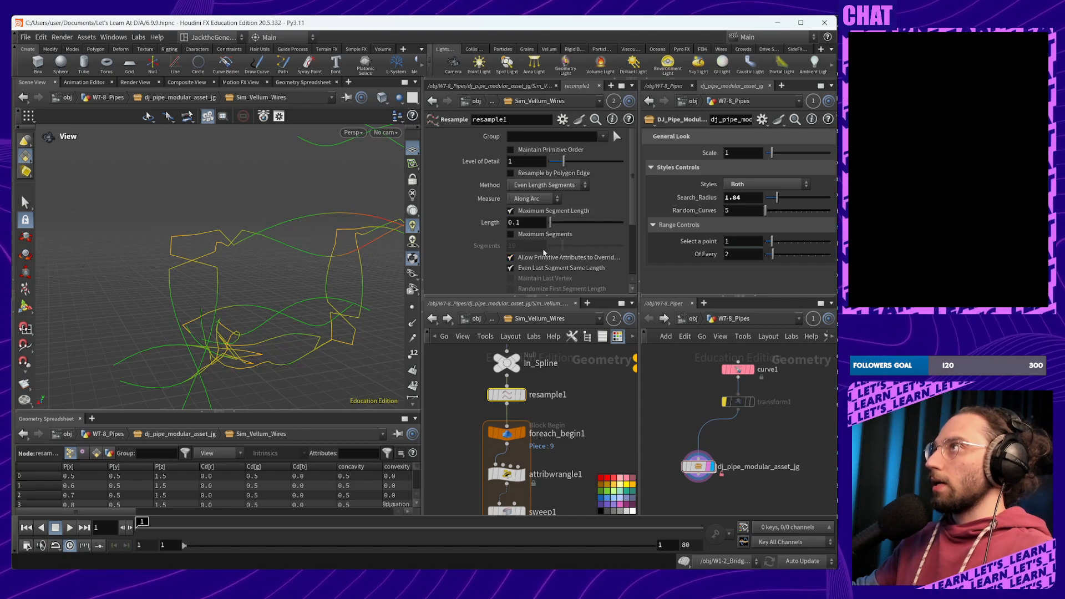
left_click(536, 222)
key("Left")
type("0")
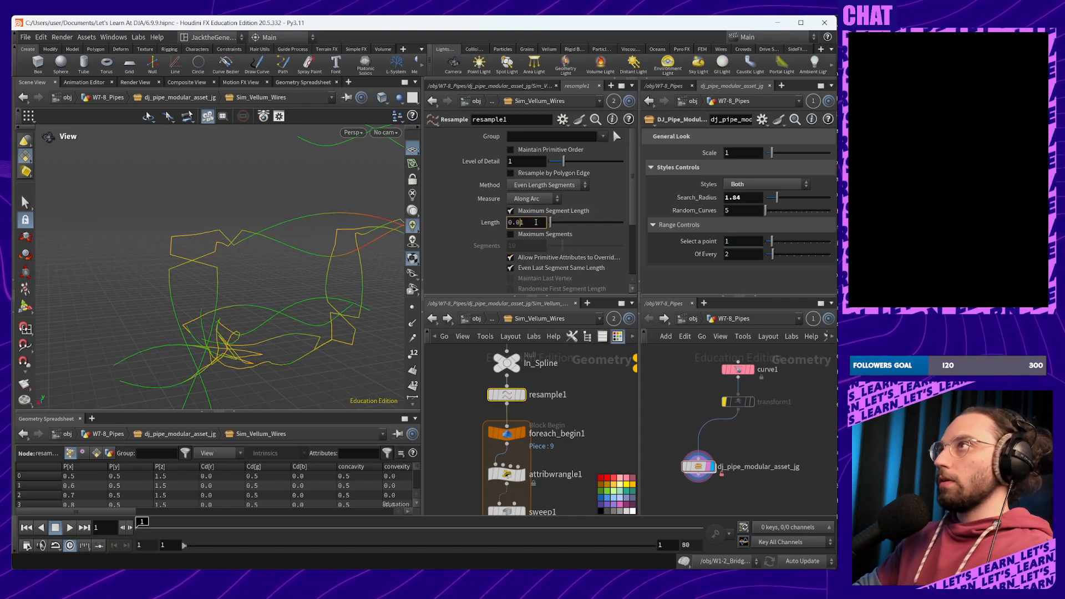
key("Delete")
type("5")
key("Return")
middle_click_drag(219, 275, 229, 283)
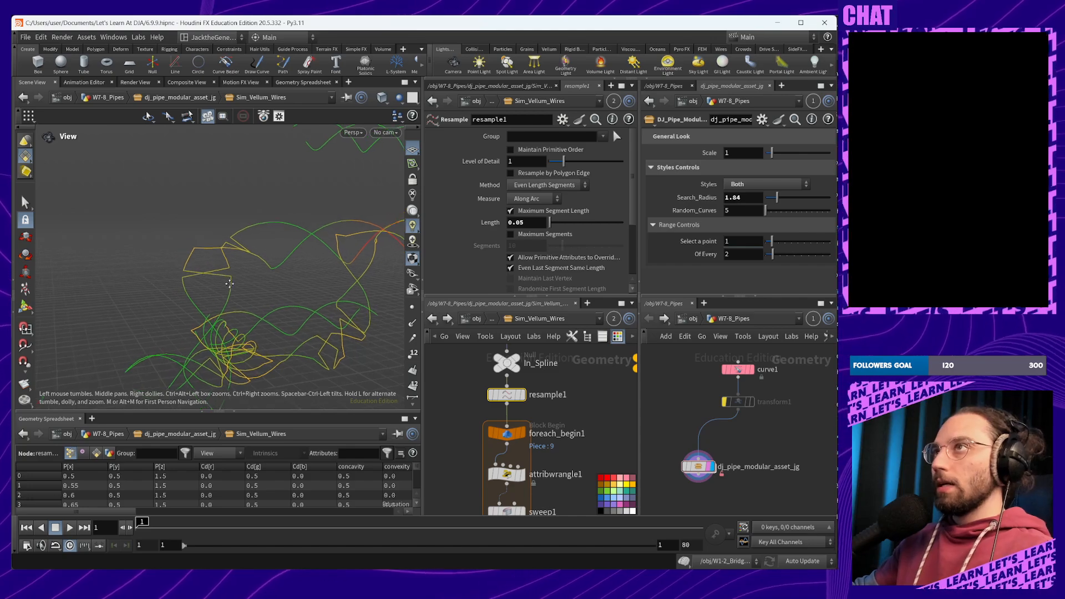
Turn off Stretch Around Turns on sweep1 and inspect the strands at the pipe bend
left_click_drag(229, 284, 179, 241)
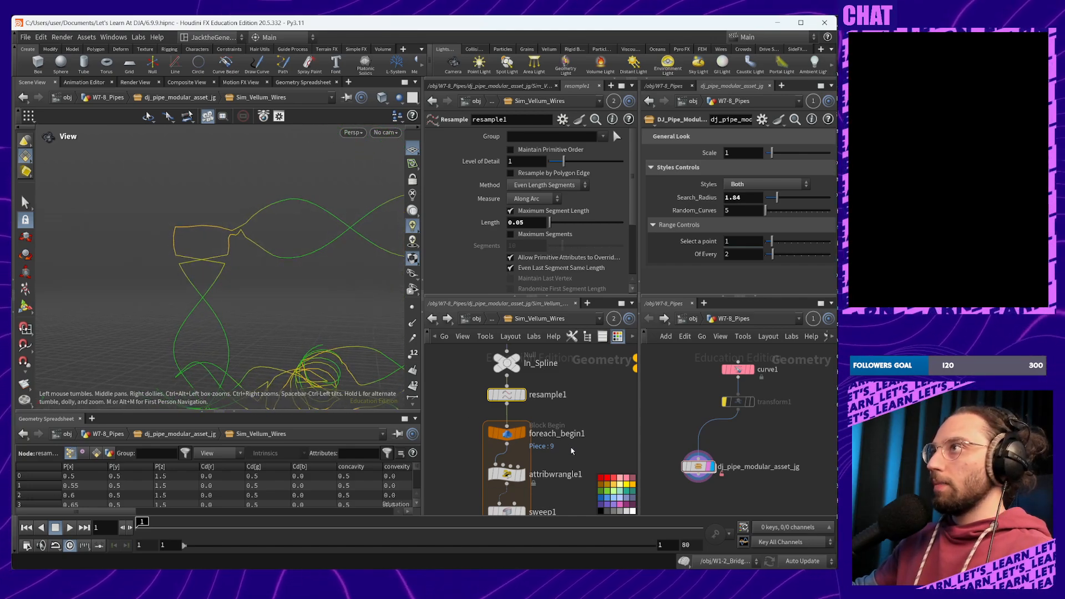
middle_click_drag(571, 451, 564, 400)
left_click(516, 429)
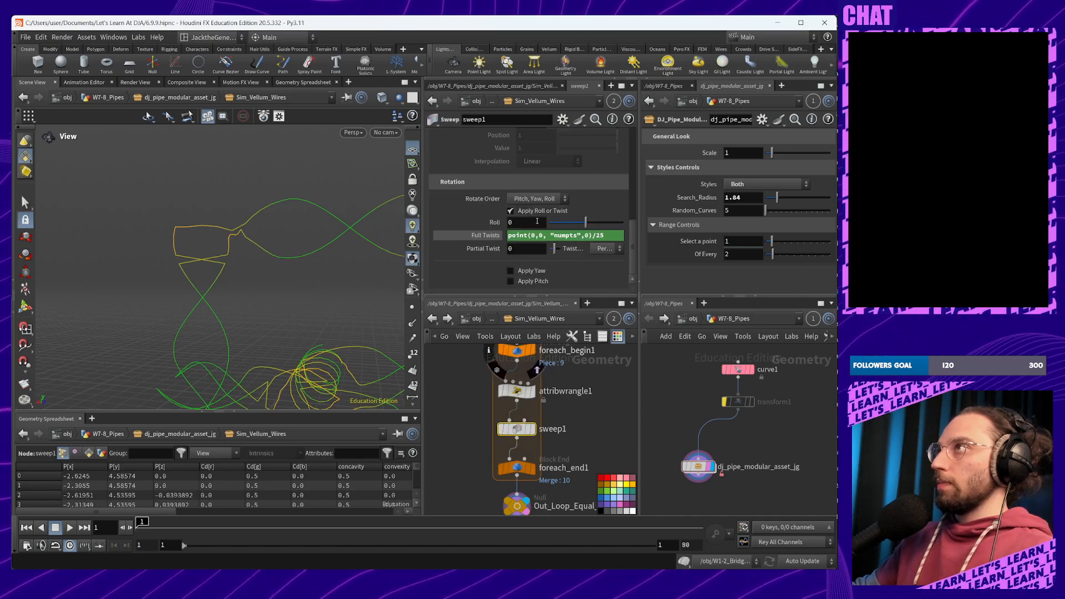
scroll(536, 222, "up", 6)
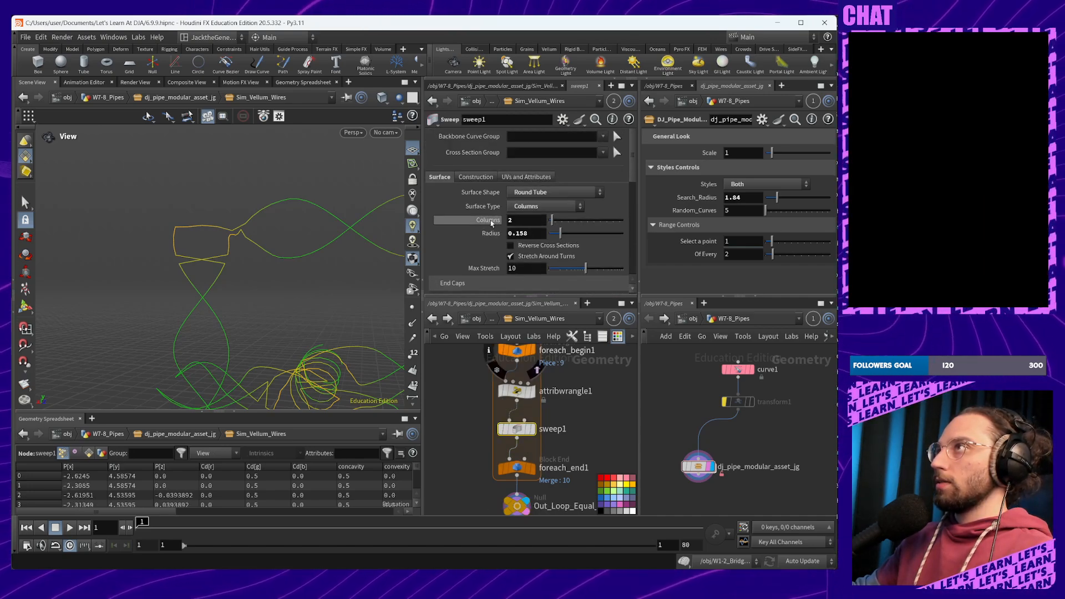
left_click(510, 256)
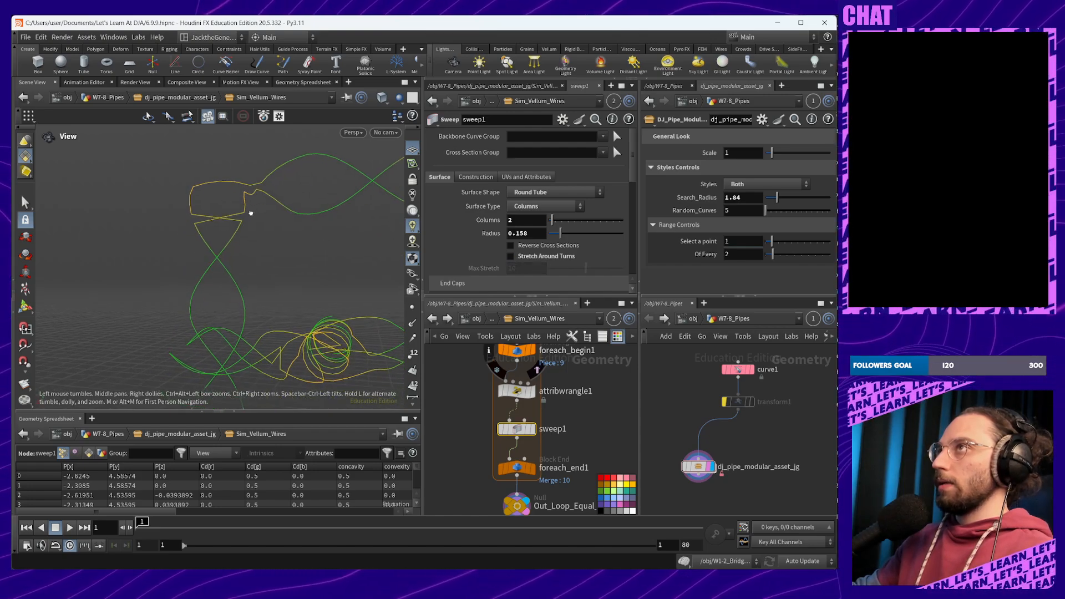
left_click_drag(251, 213, 266, 289)
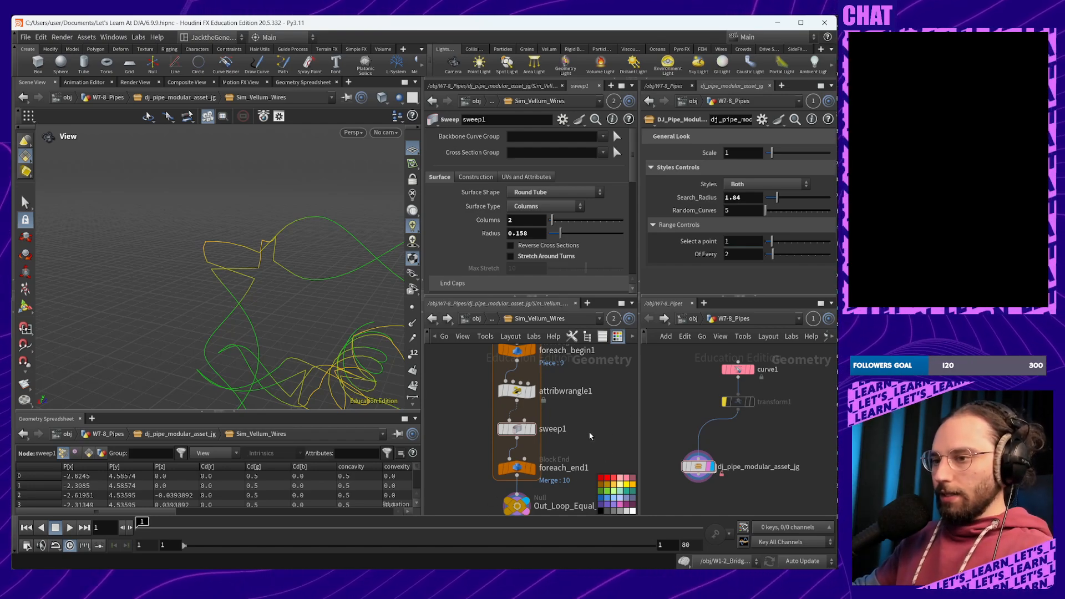
Insert an Orientation Along Curve node between resample1 and foreach_begin1 and inspect its effect on the strand bends
middle_click_drag(598, 389, 566, 515)
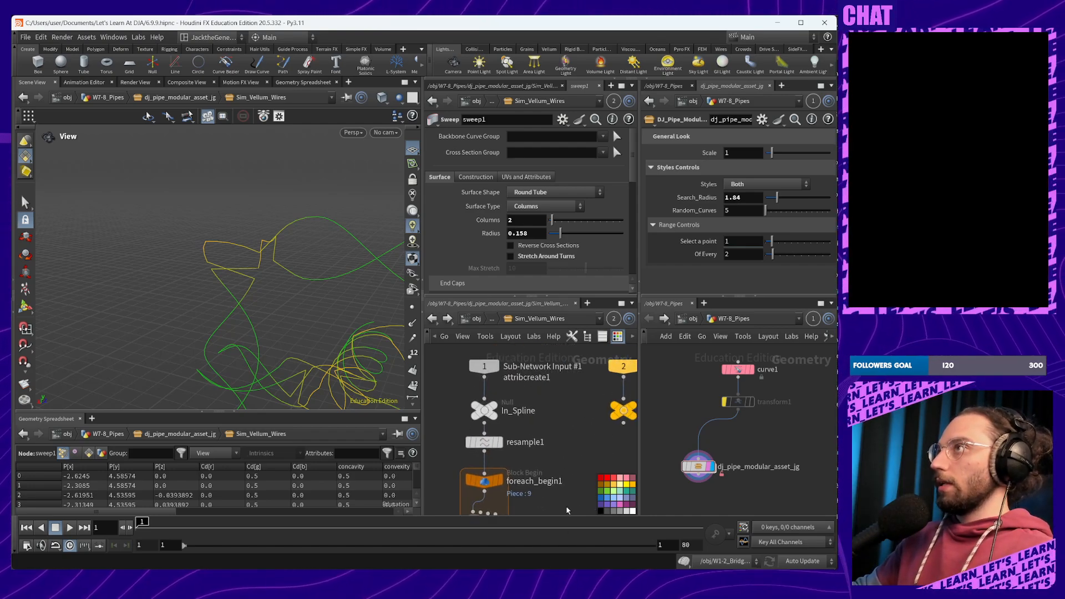
middle_click_drag(565, 442, 591, 423)
key("Tab")
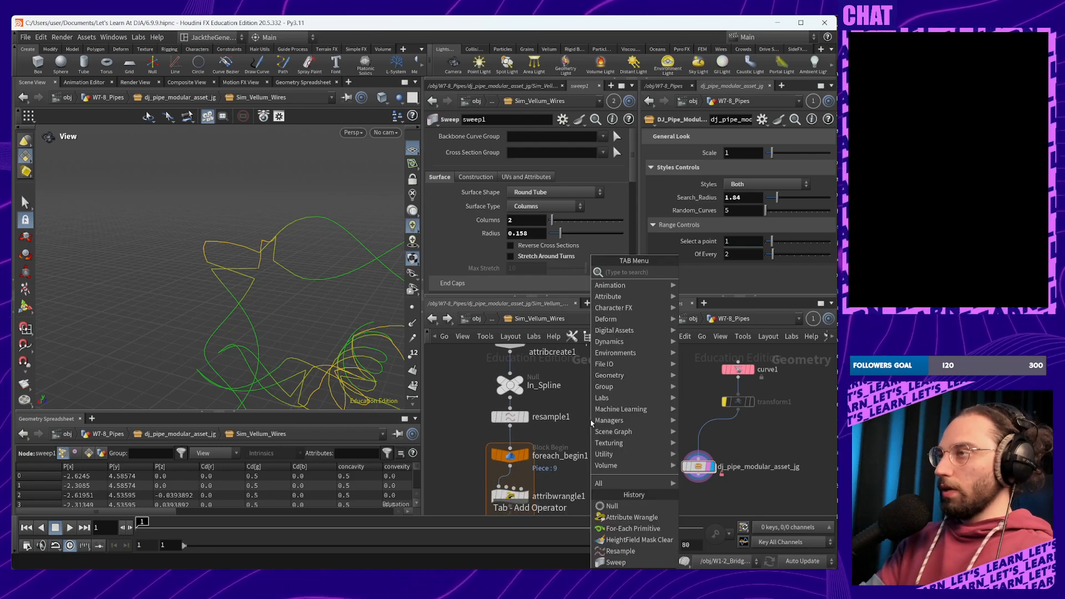
type("ore")
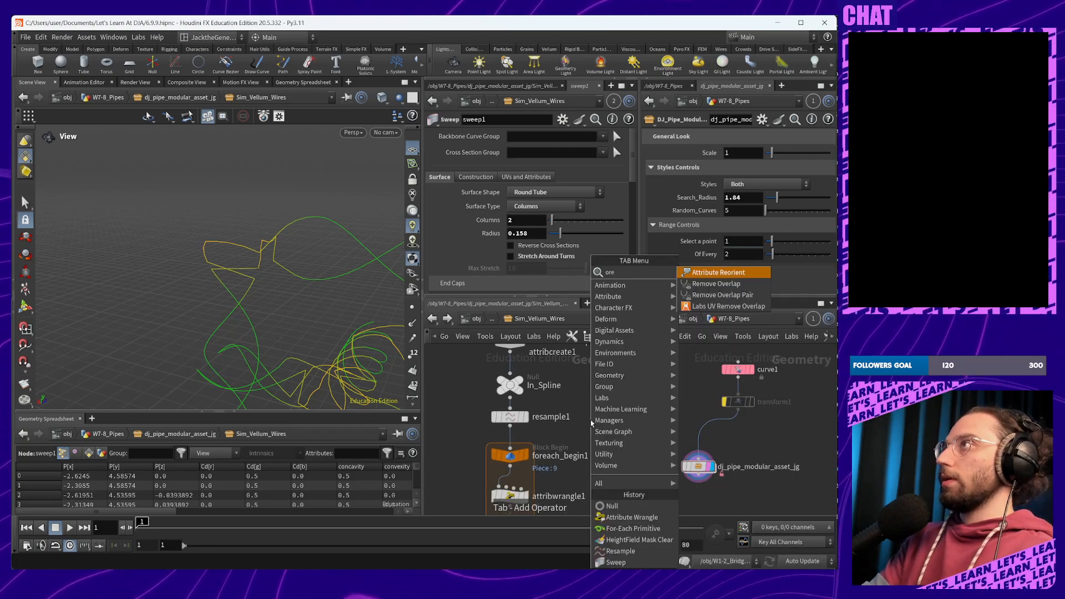
key("BackSpace")
type("ien")
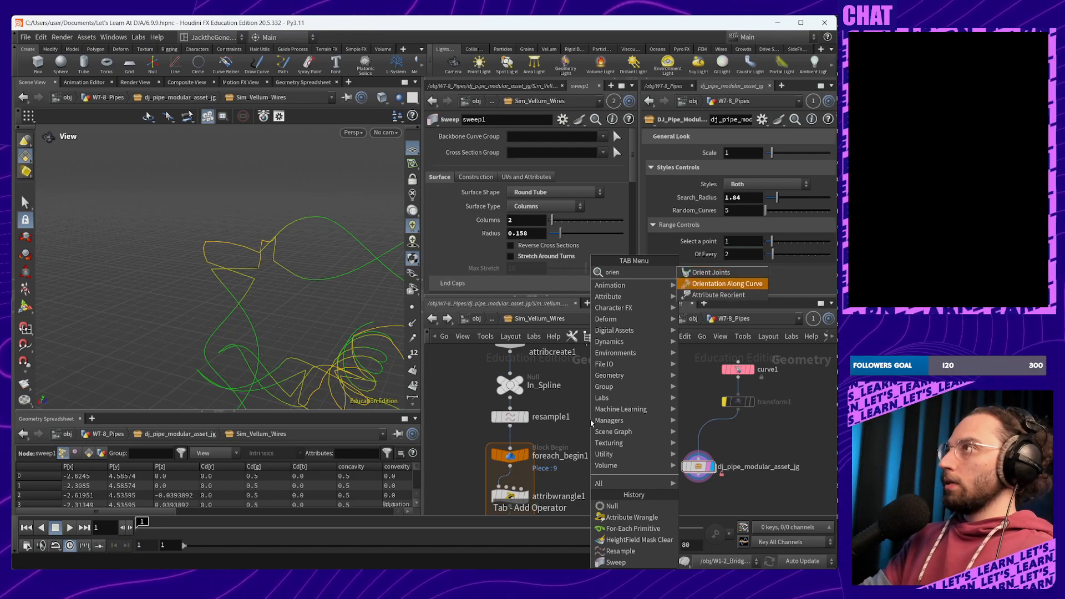
key("Return")
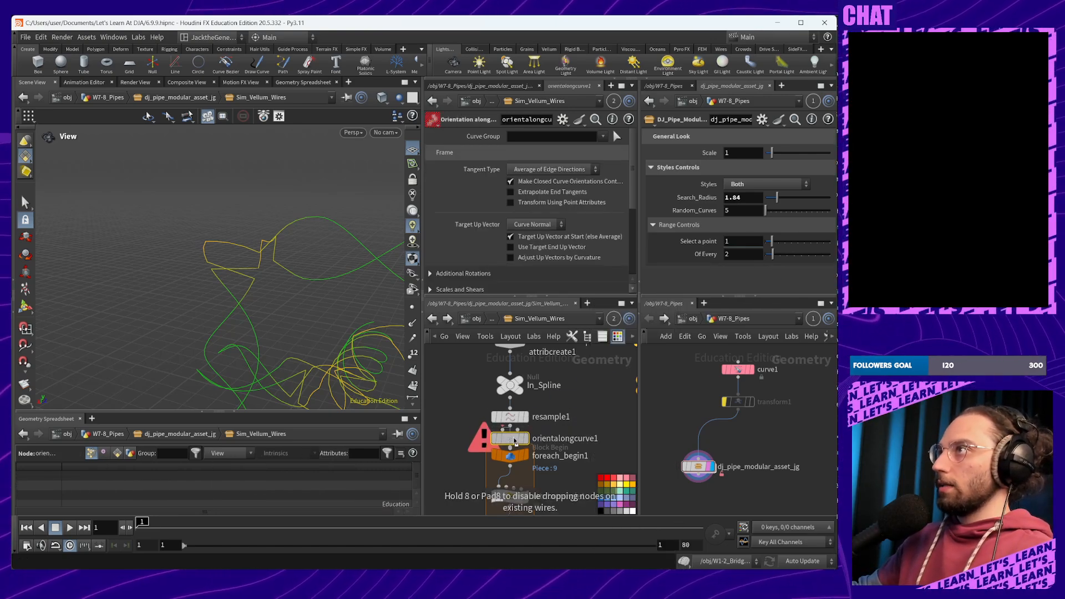
left_click(509, 441)
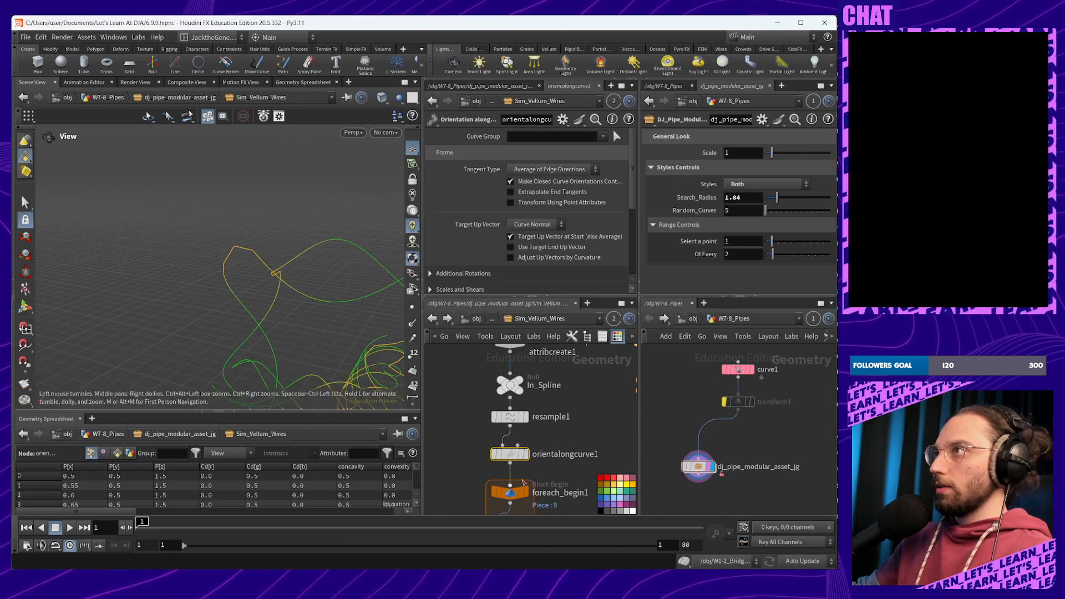
left_click(493, 458)
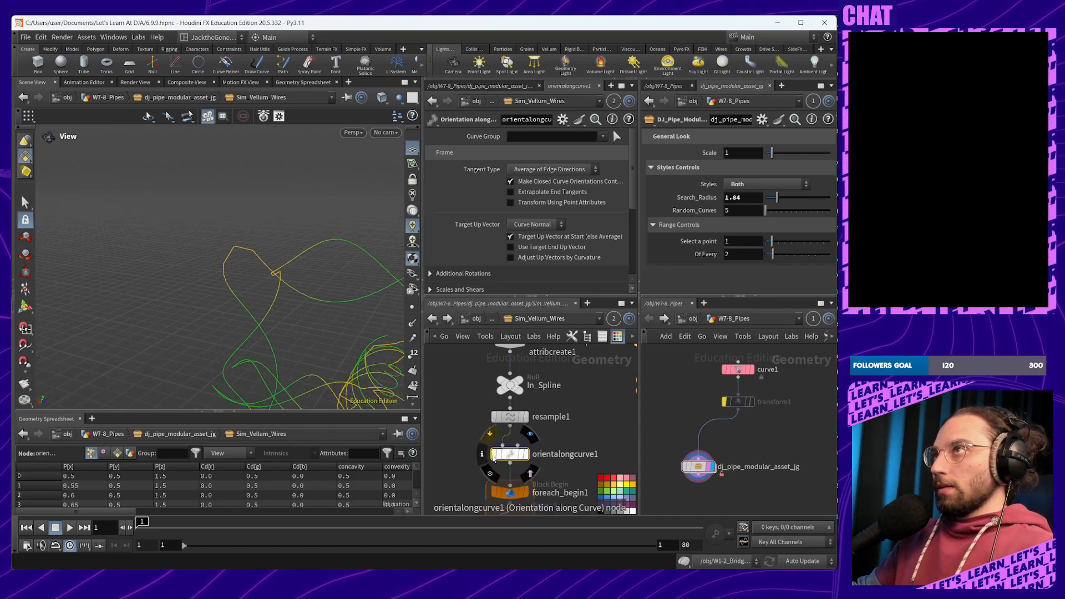
right_click_drag(269, 296, 275, 170)
left_click_drag(275, 170, 388, 319)
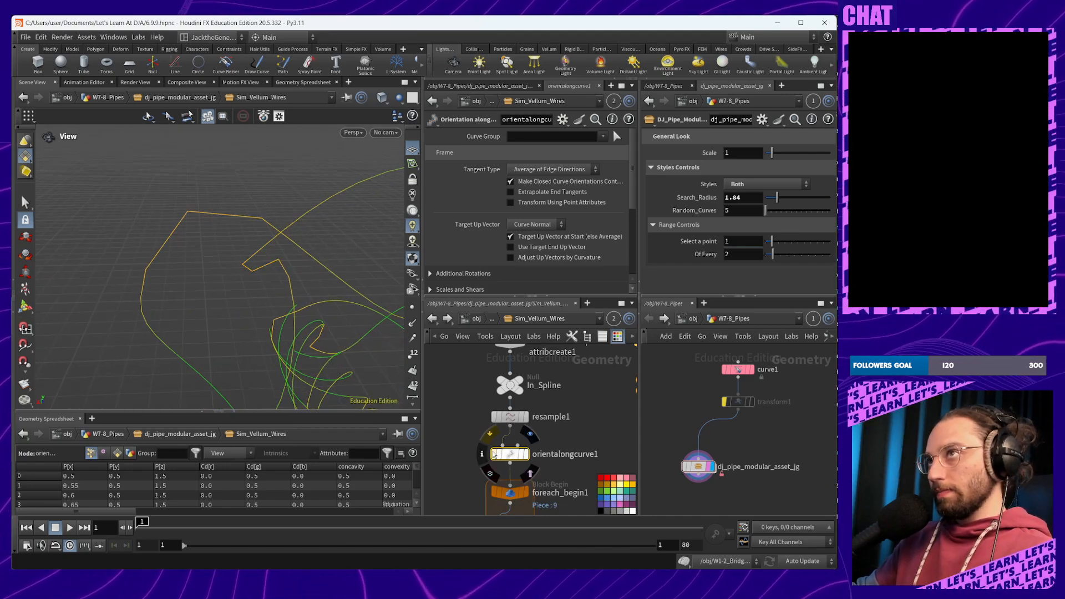
left_click_drag(264, 318, 350, 305)
Change sweep1's Full Twists expression to point(0,0, "numpts",0)/35 and inspect the strands
middle_click_drag(557, 480, 540, 353)
left_click(492, 466)
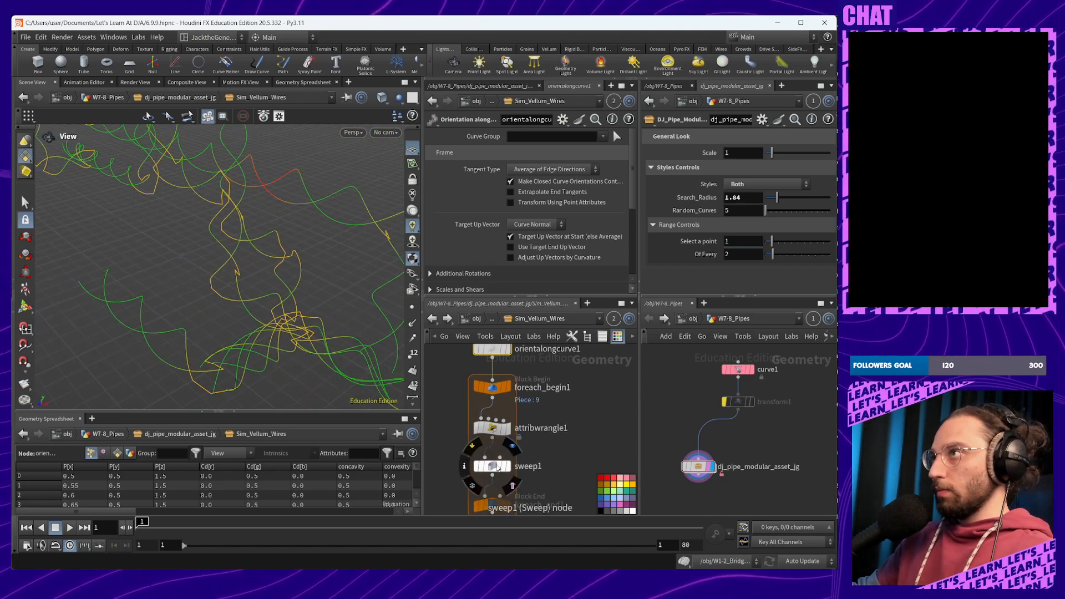
scroll(581, 258, "down", 5)
scroll(581, 258, "down", 4)
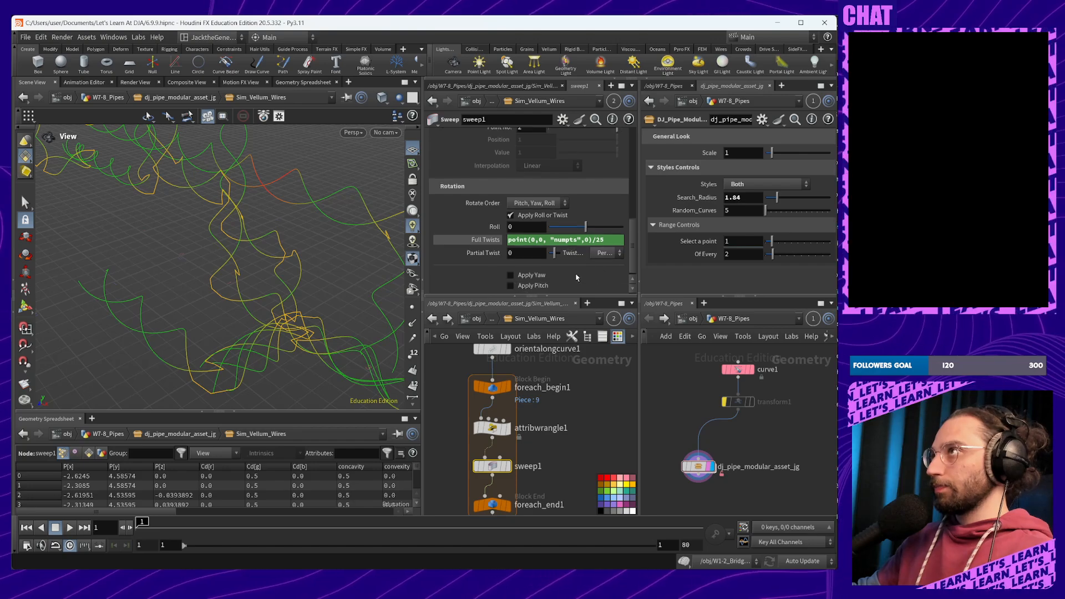
left_click(611, 239)
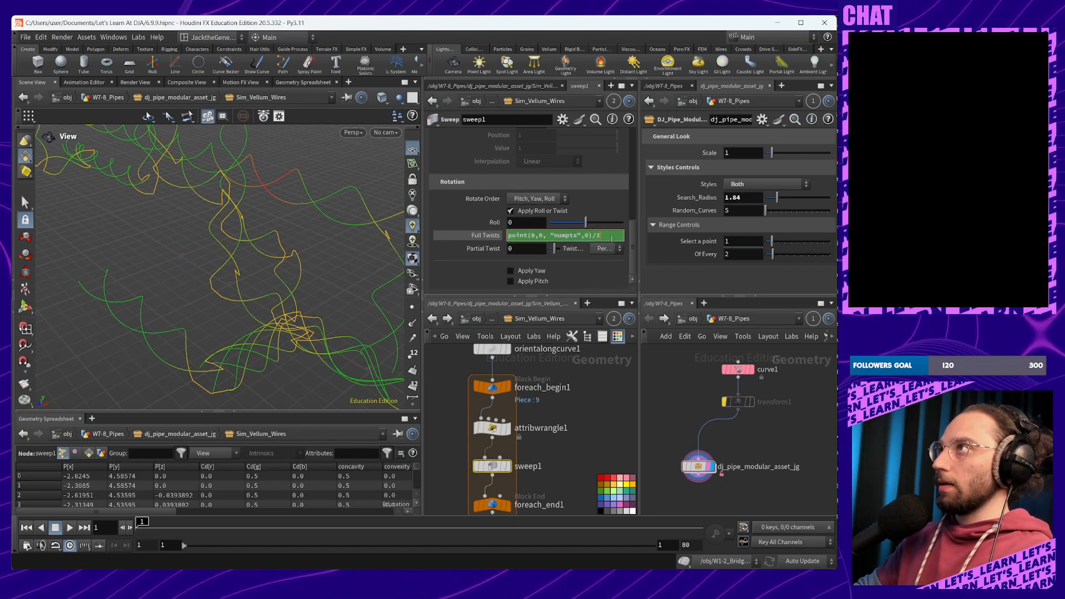
type("5")
key("Return")
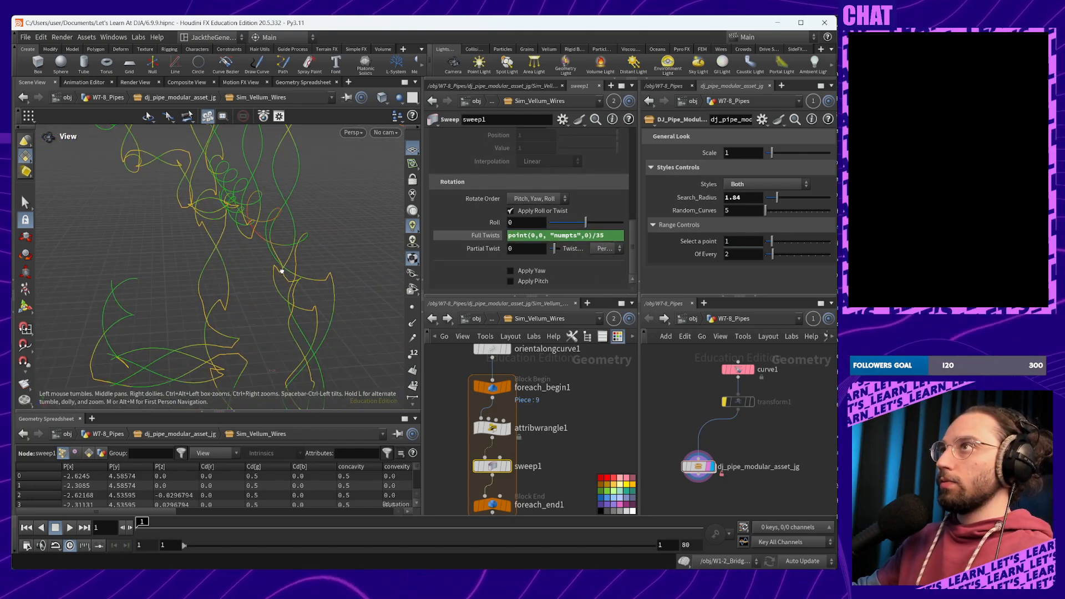
left_click_drag(281, 271, 289, 300)
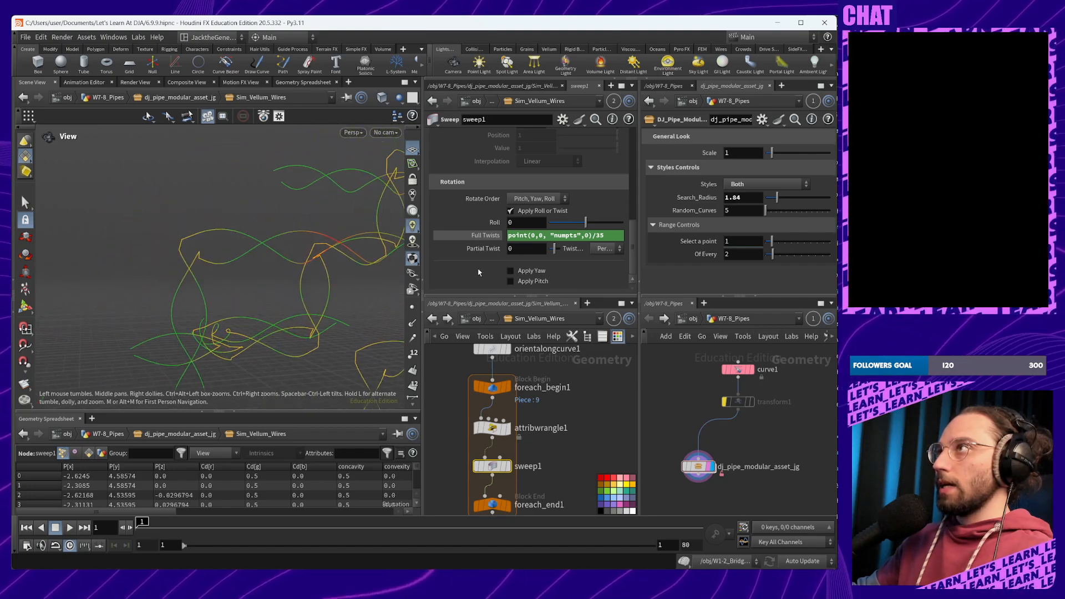
Try a divisor of 45, then 100, in sweep1's Full Twists expression and inspect the whole strand network
left_click(621, 237)
key("Return")
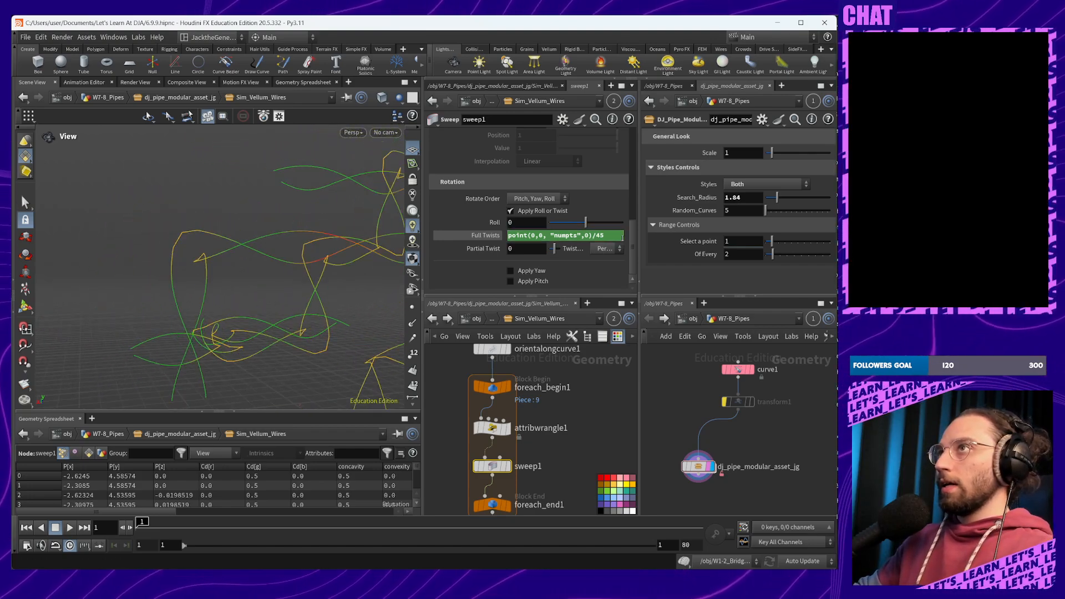
type("00")
key("Return")
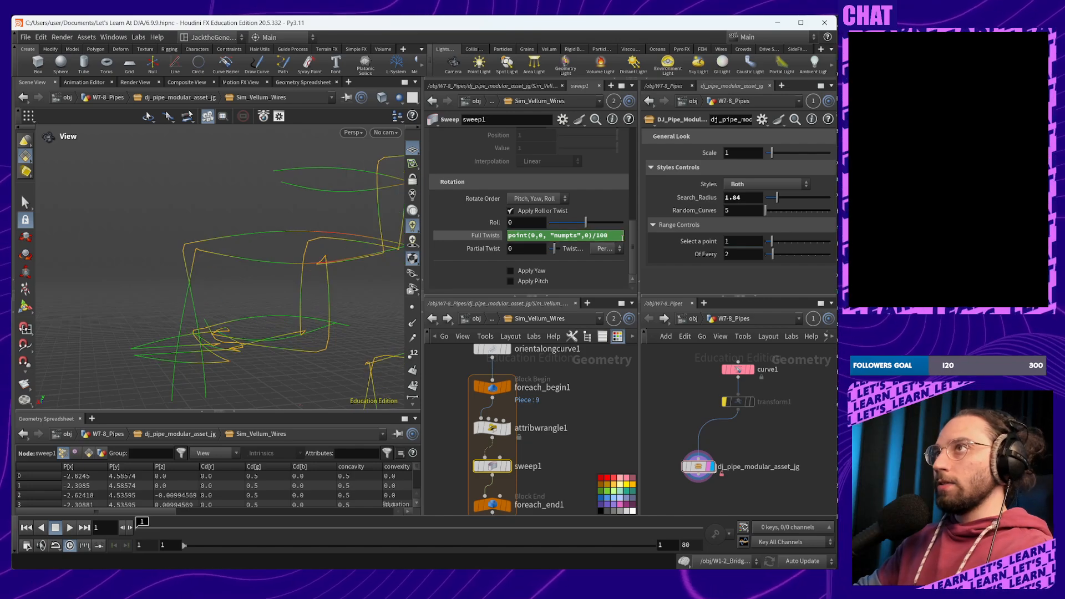
left_click_drag(263, 311, 200, 343)
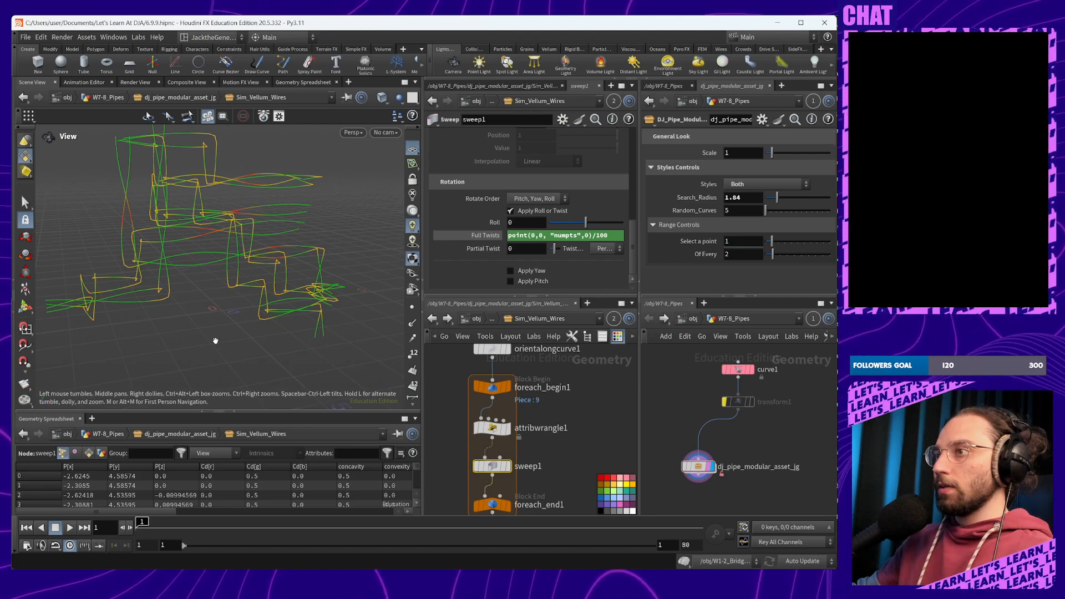
left_click_drag(191, 345, 220, 355)
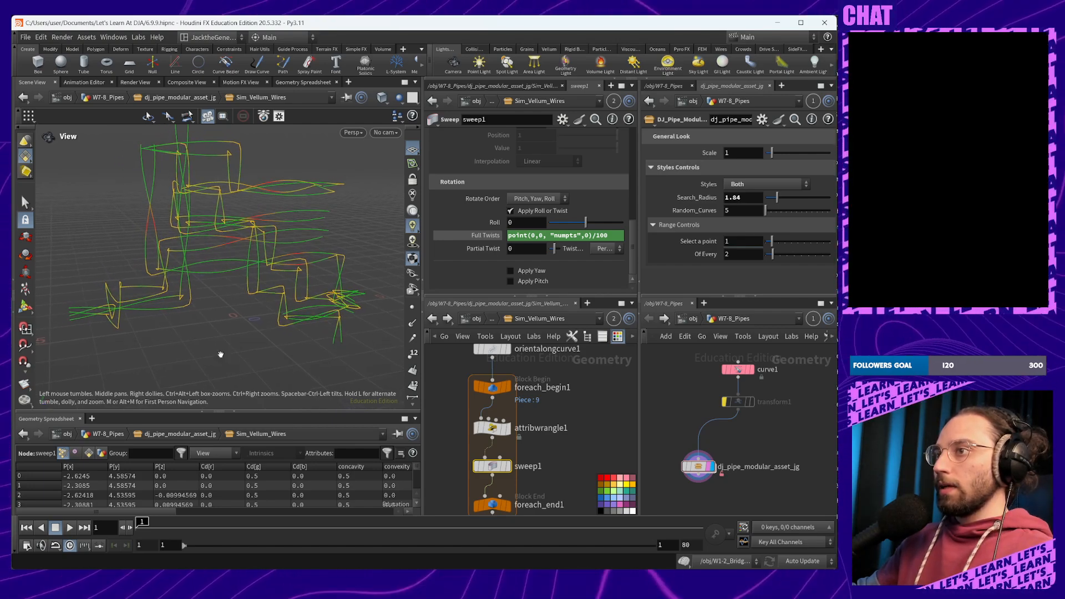
Examine resample1's settings, including the Method options and the polygon treatment and attribute output parameters
middle_click_drag(531, 377, 520, 457)
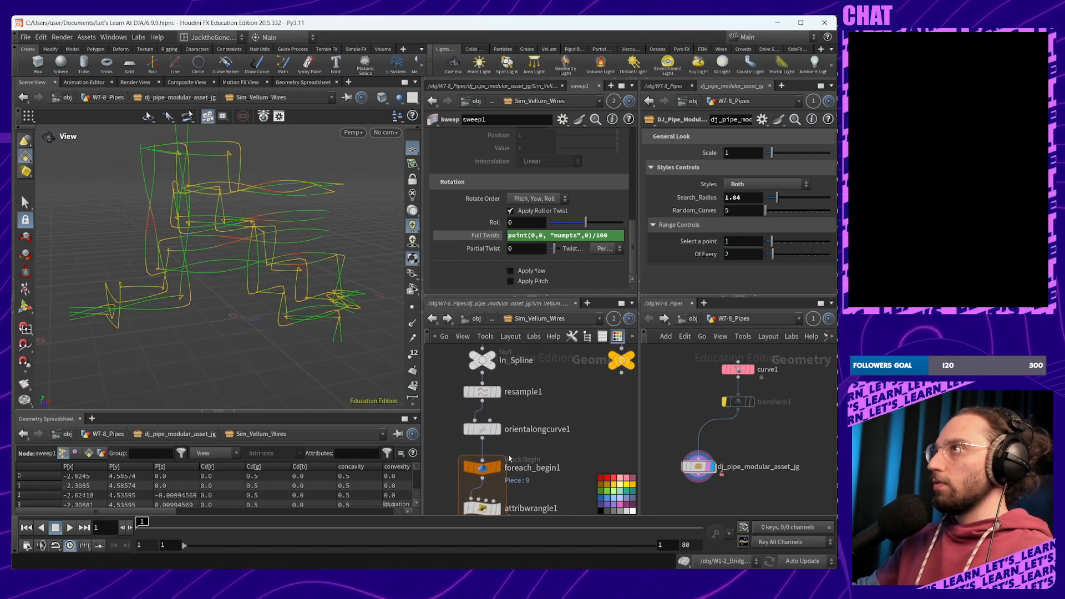
left_click(483, 392)
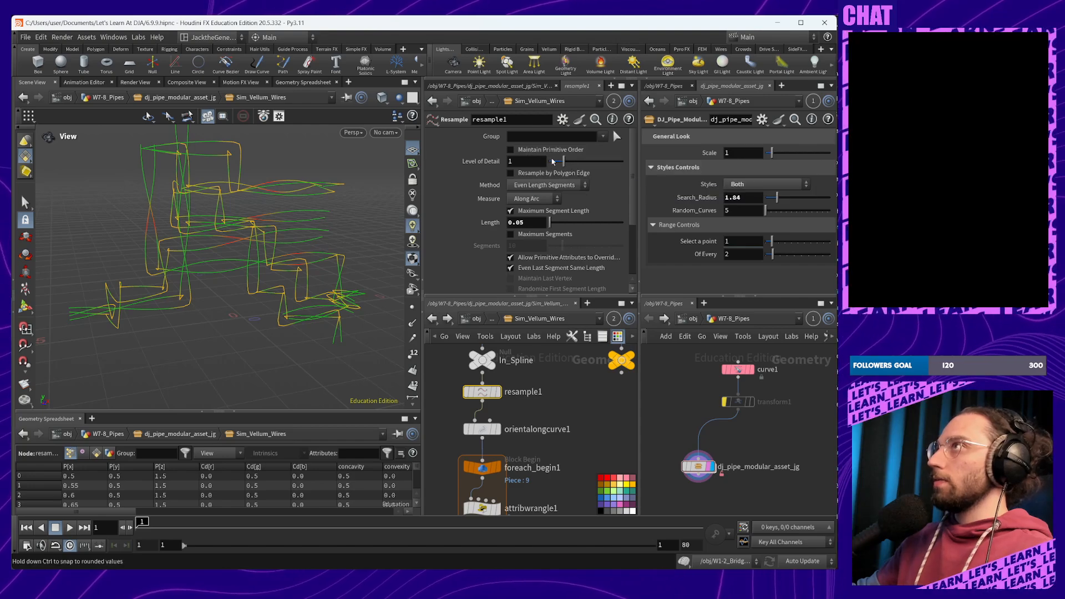
left_click(533, 185)
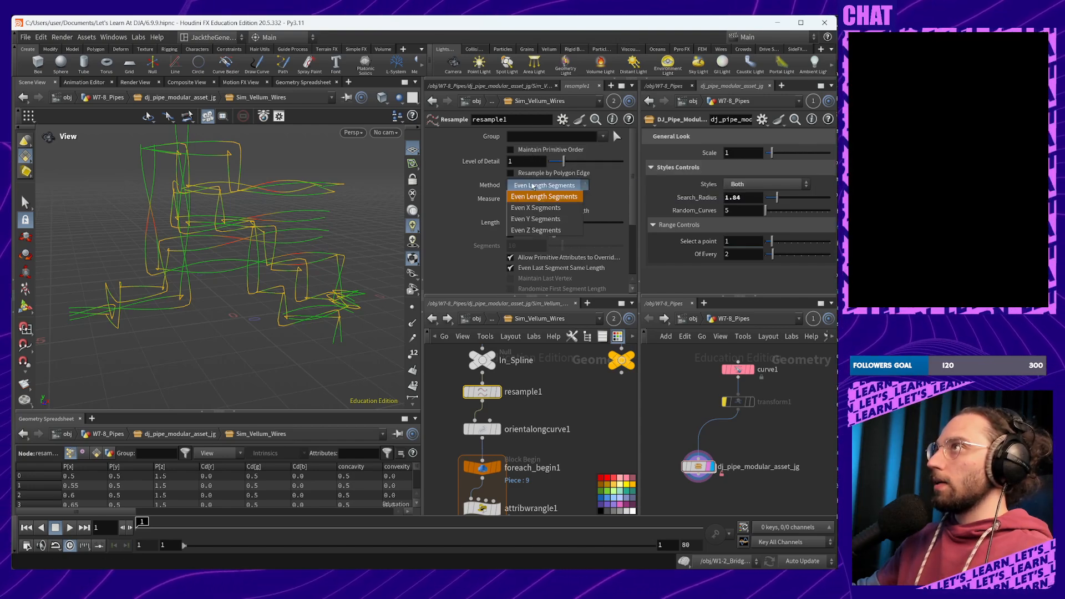
left_click(532, 186)
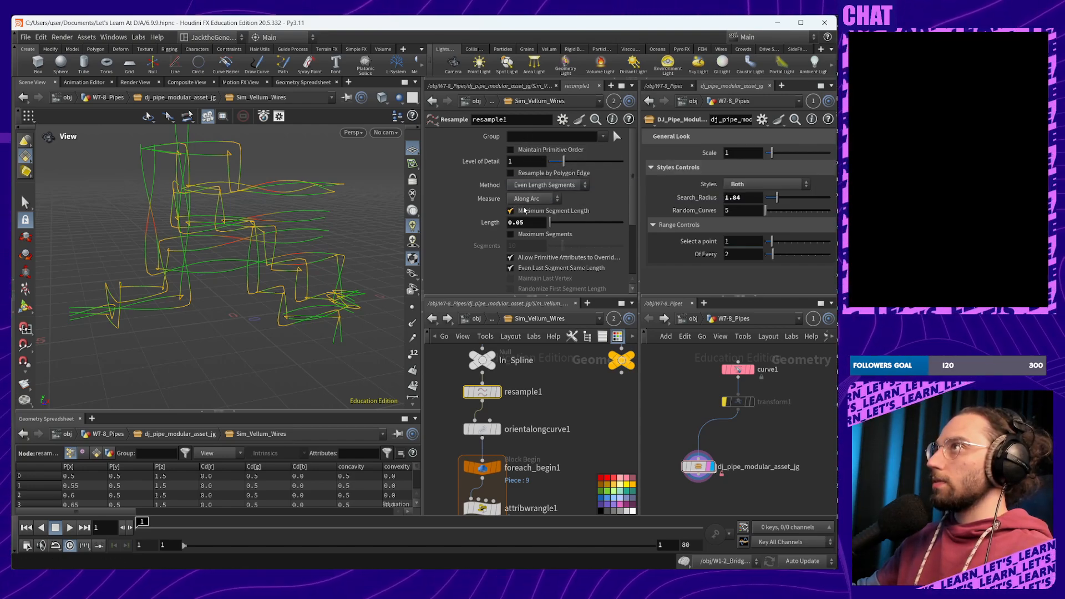
scroll(542, 253, "down", 2)
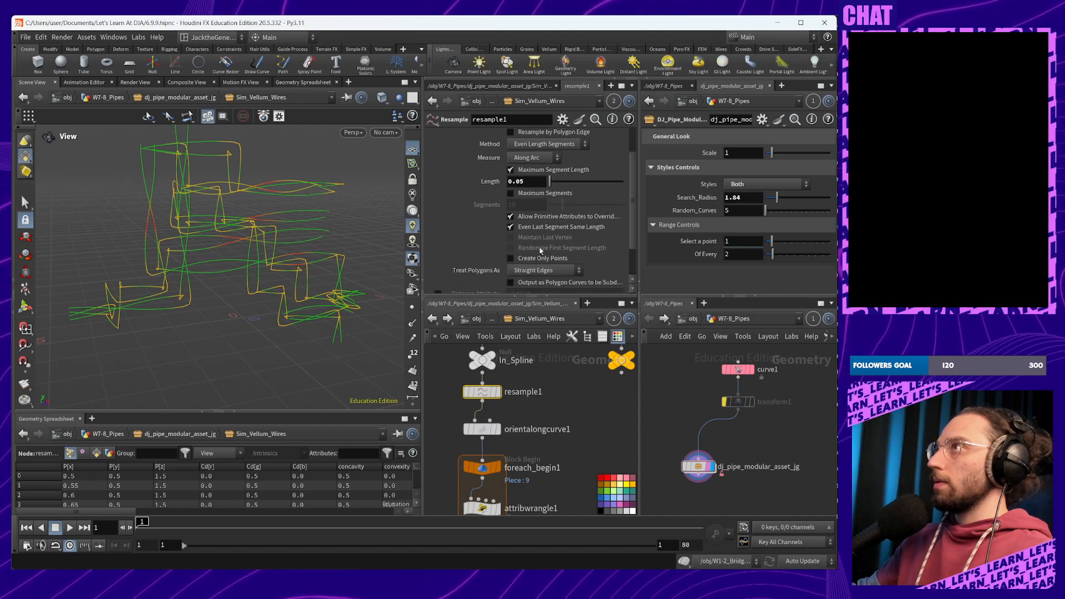
scroll(555, 272, "down", 1)
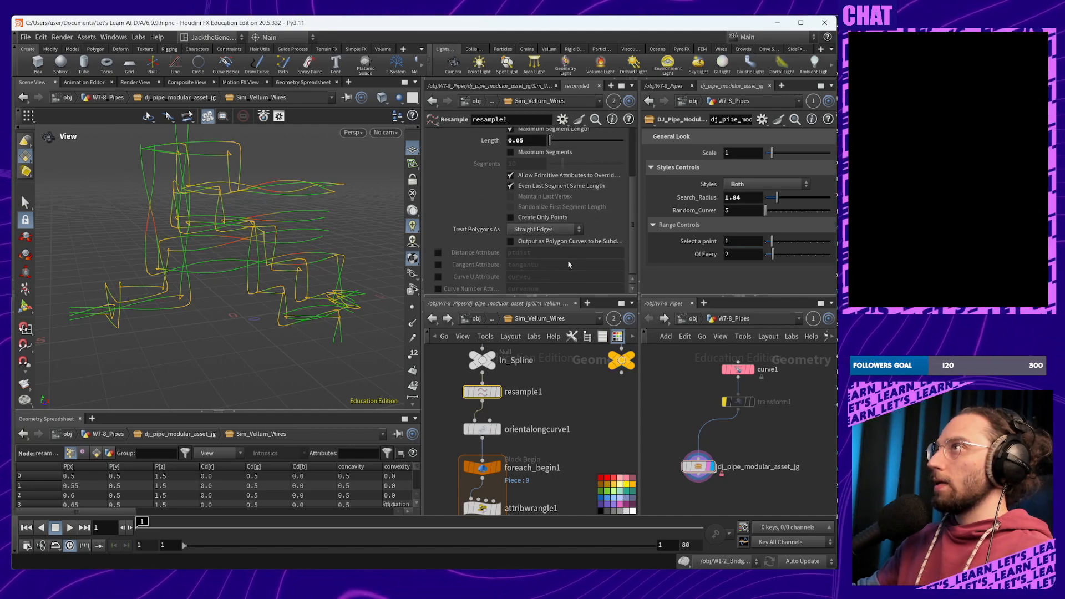
scroll(604, 241, "up", 3)
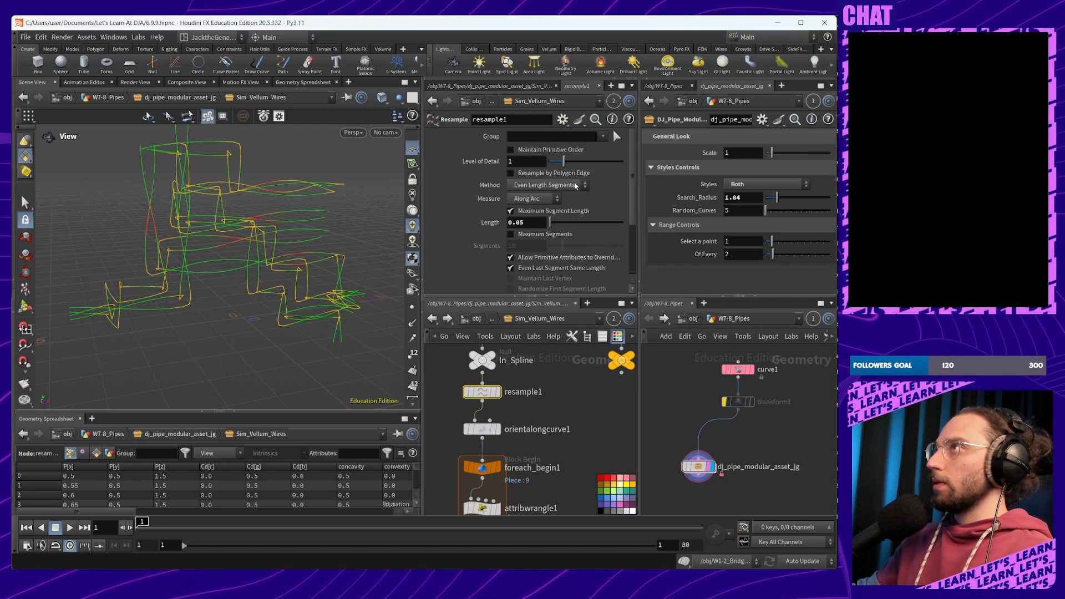
Set Treat Polygons As to Subdivision Curves on the resample1 node inside the Sim_Vellum_Wires network
left_click(552, 188)
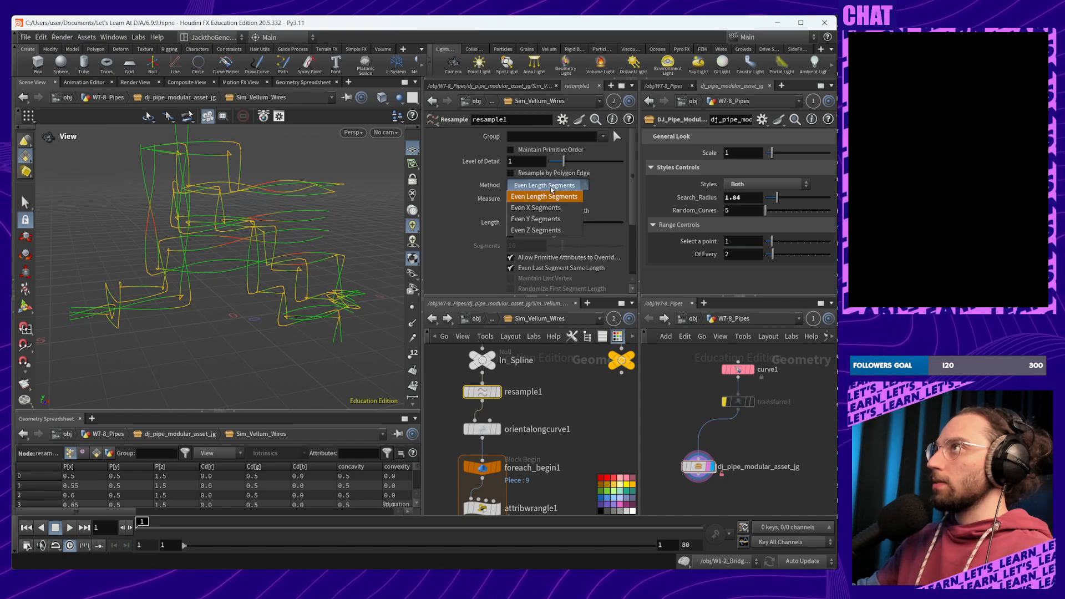
left_click(552, 190)
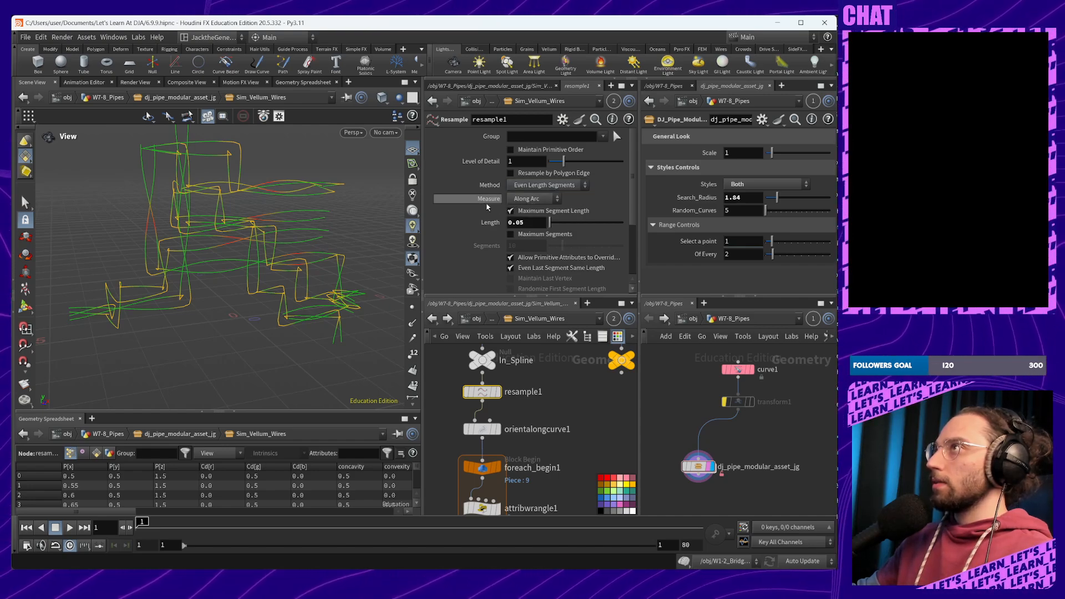
left_click(530, 198)
left_click(537, 201)
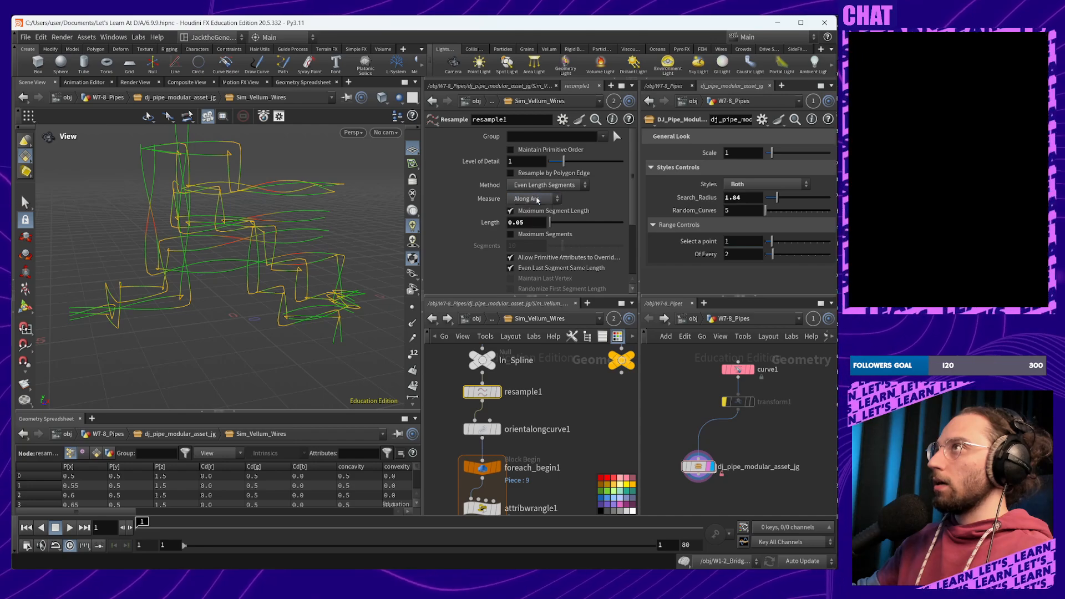
scroll(537, 200, "down", 3)
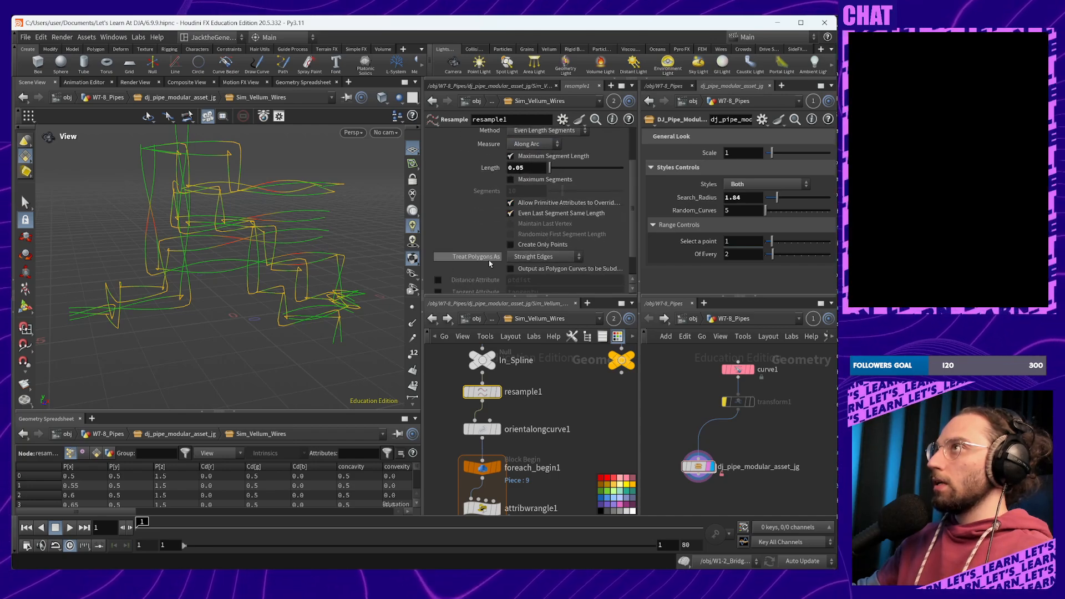
left_click(548, 257)
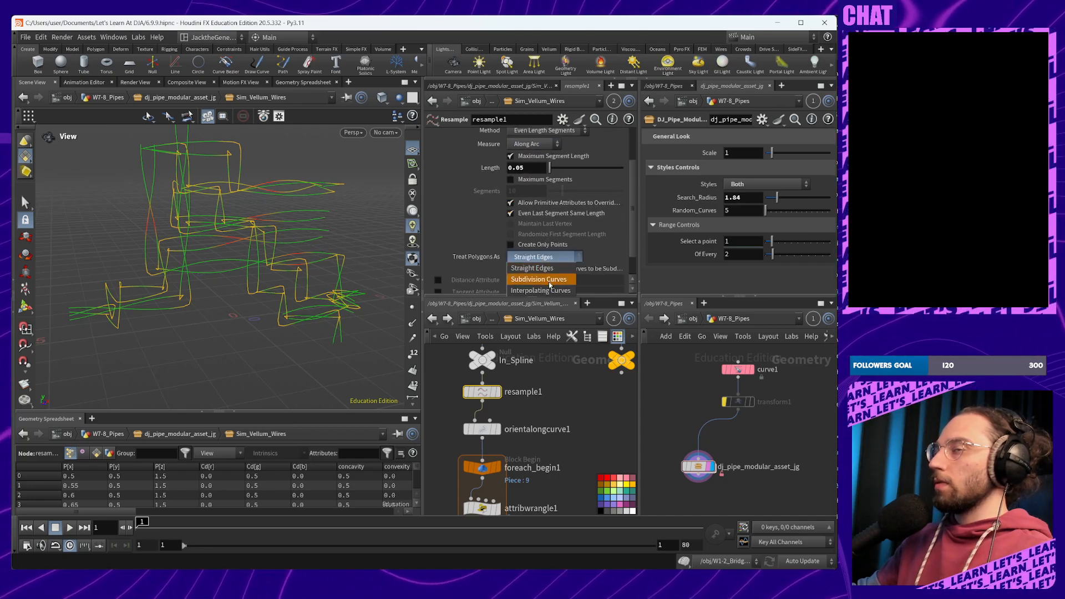
left_click(549, 281)
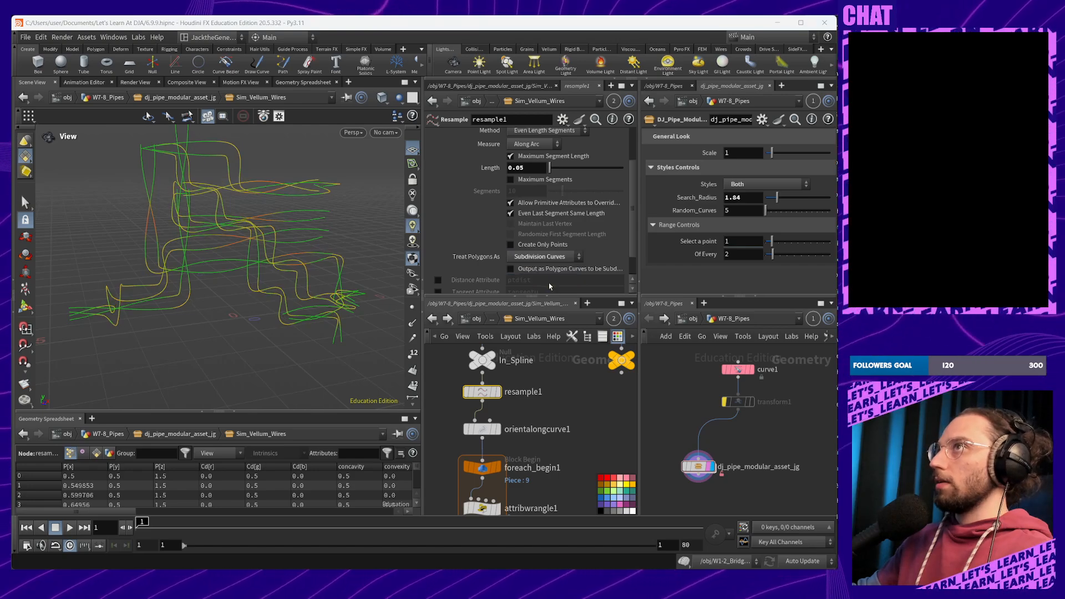
Display the In_Final_Geo node and inspect the finished pipes up close
left_click_drag(326, 269, 285, 249)
middle_click_drag(552, 360, 488, 419)
left_click(552, 409)
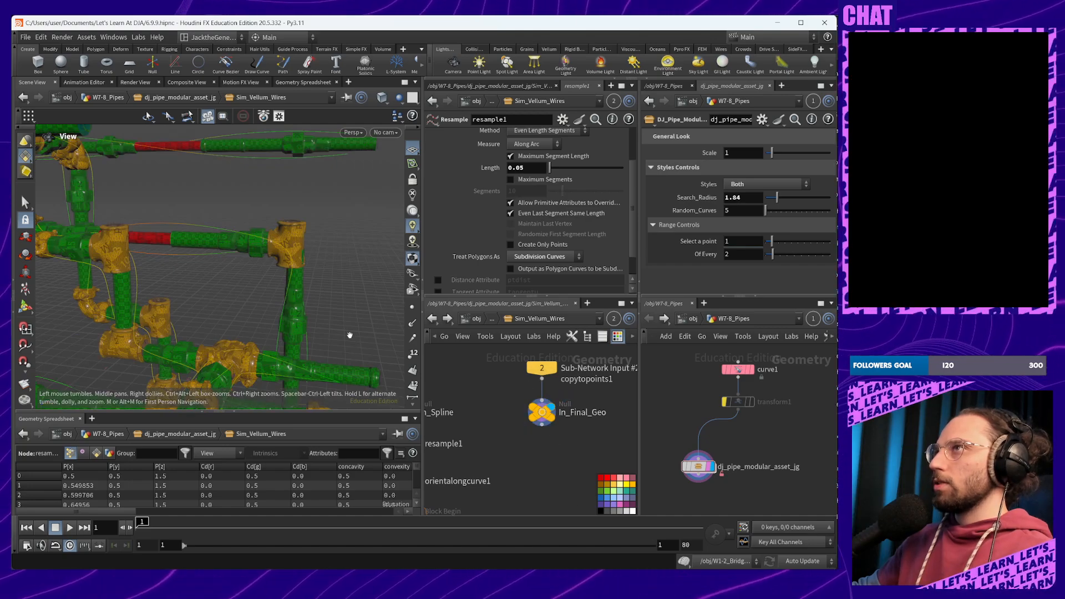
left_click_drag(289, 332, 384, 332)
Display the resample1 node again and examine the curves around the pipe bends
middle_click_drag(511, 420, 606, 403)
left_click(517, 407)
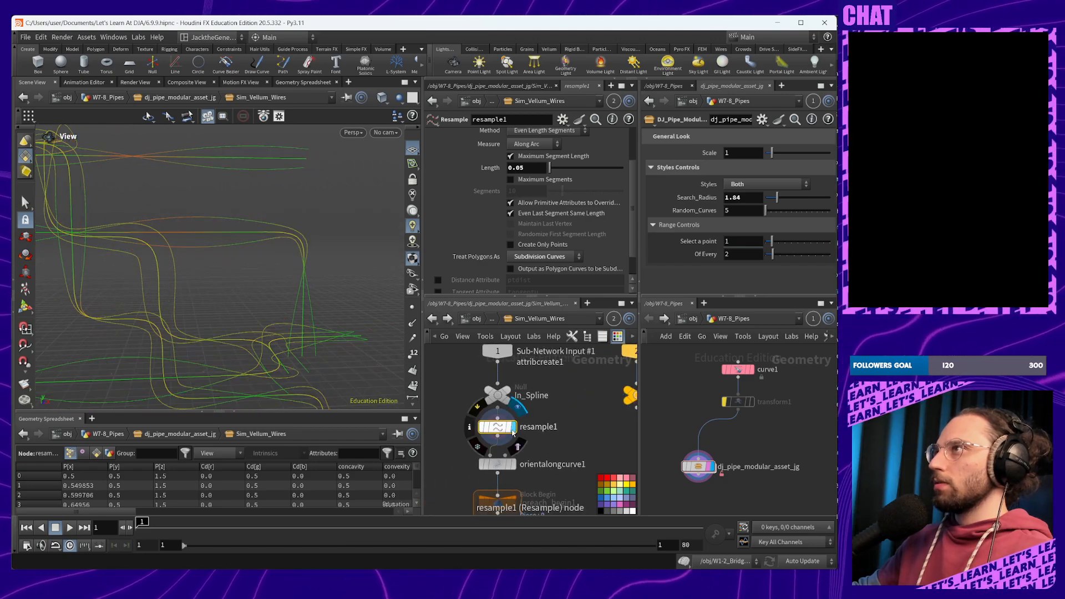
left_click(518, 447)
left_click_drag(289, 349, 302, 354)
right_click_drag(301, 355, 294, 371)
left_click_drag(294, 370, 284, 310)
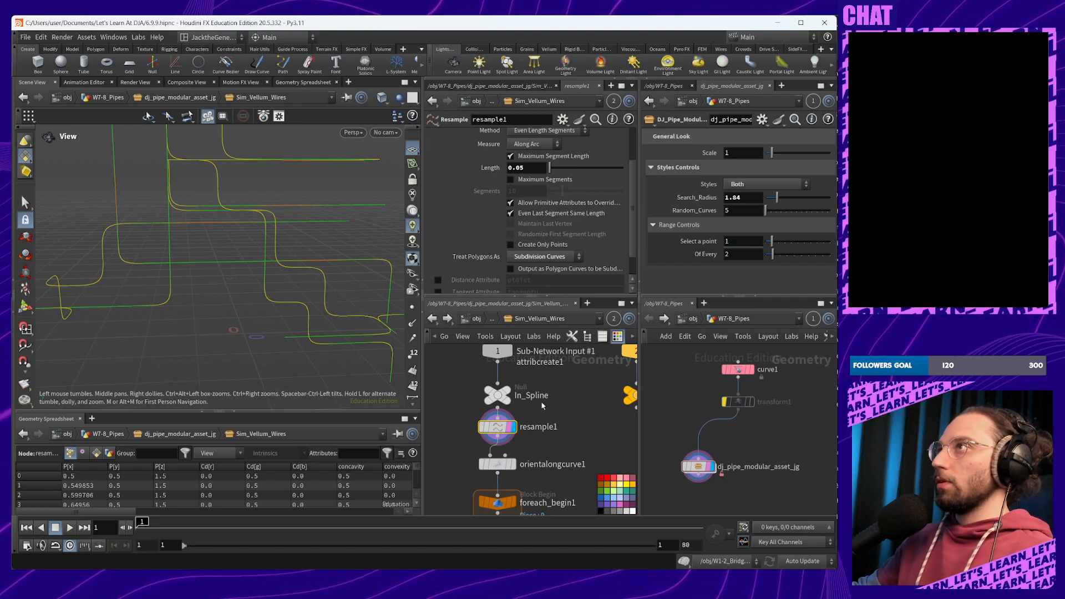
Leave the Sim_Vellum_Wires subnetwork and open the Ope_Find_Shortest_Path subnetwork in the pipe asset
left_click(432, 318)
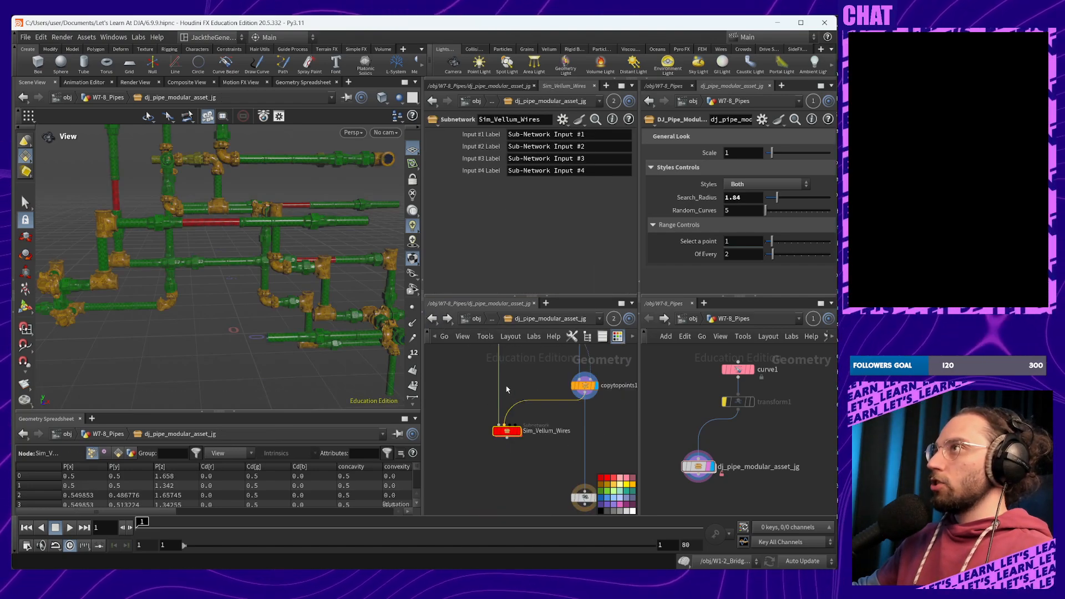
middle_click_drag(538, 473, 537, 499)
middle_click_drag(538, 463, 534, 506)
middle_click_drag(544, 374, 539, 471)
middle_click_drag(460, 416, 556, 507)
middle_click_drag(552, 412, 558, 508)
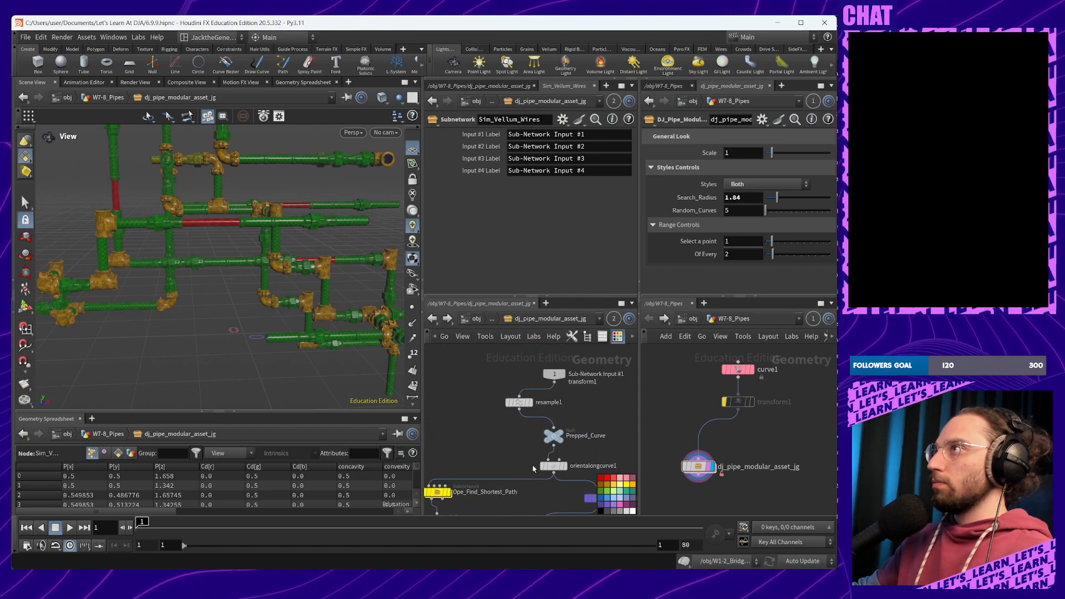
middle_click_drag(533, 469, 579, 366)
middle_click_drag(529, 420, 590, 410)
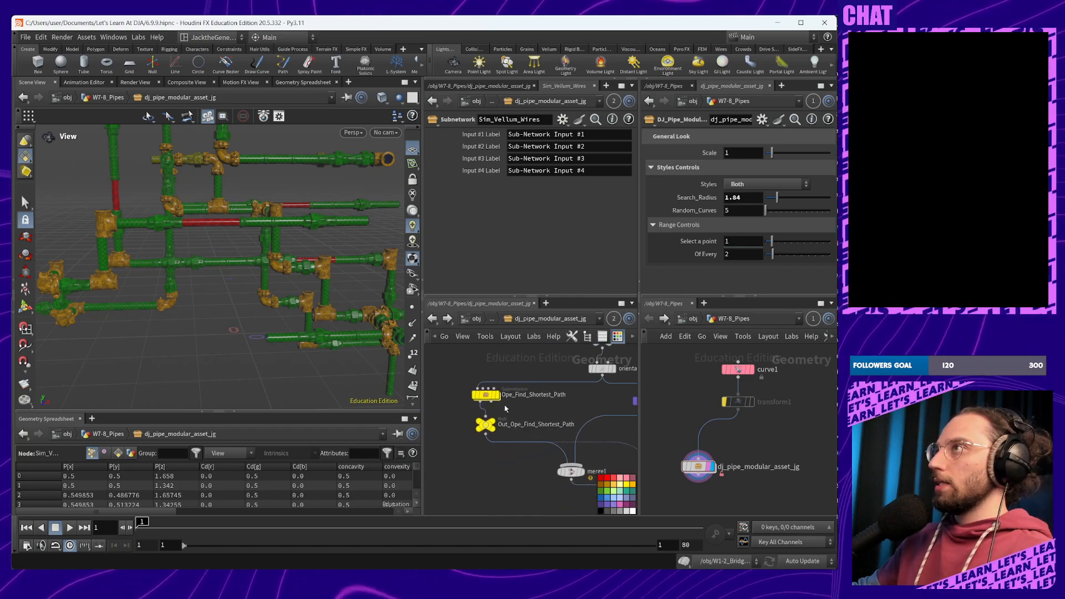
double_click(484, 395)
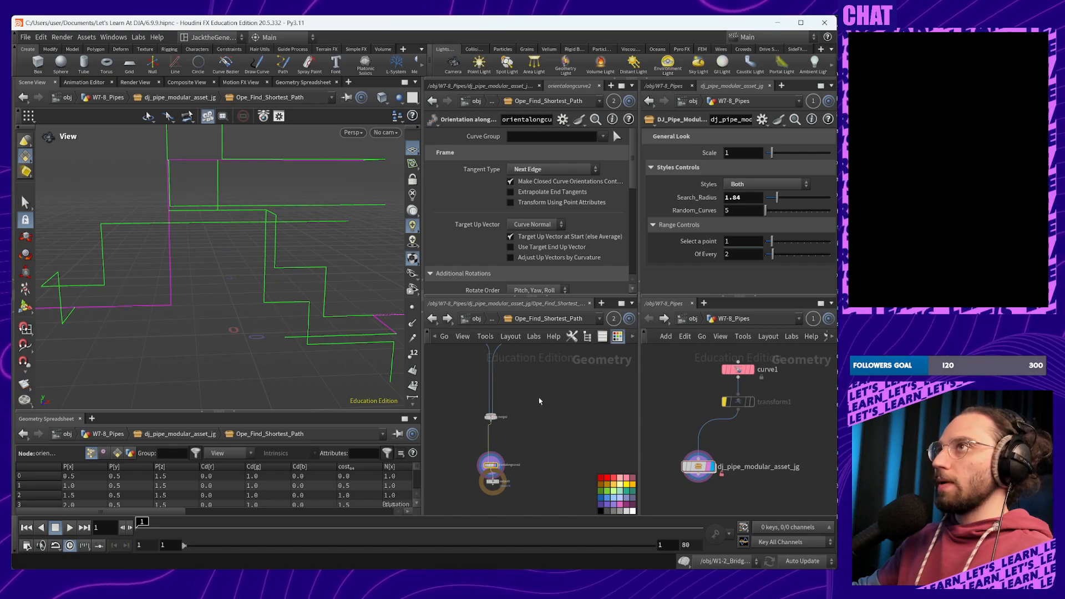
Trace the shortest-path network up to the sweep1 node and examine its settings
middle_click_drag(543, 378, 582, 459)
middle_click_drag(583, 364, 544, 503)
middle_click_drag(516, 401, 533, 497)
scroll(557, 407, "up", 5)
middle_click_drag(561, 394, 547, 514)
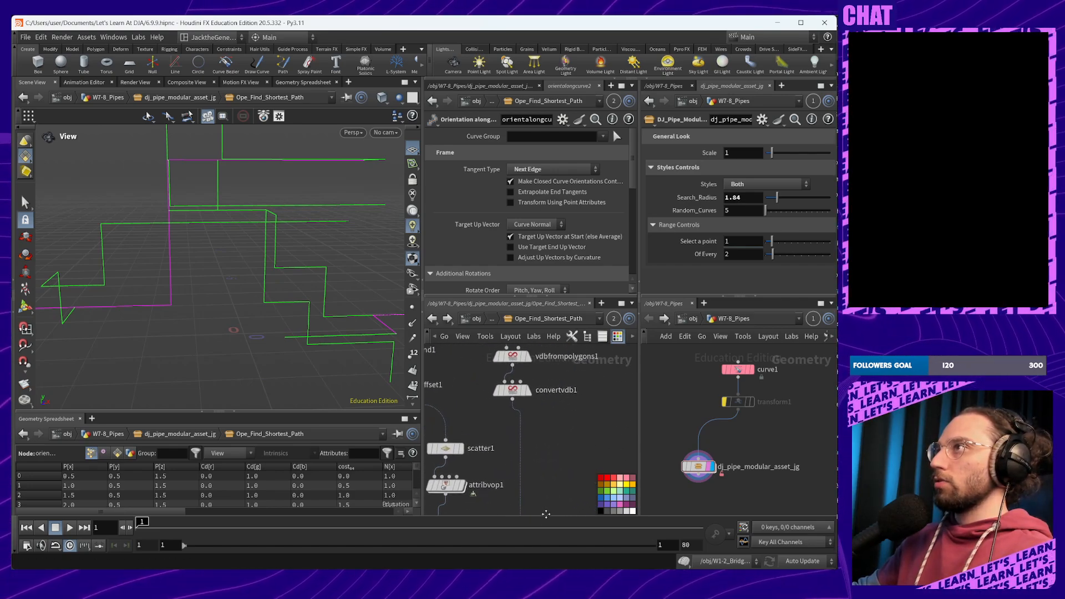
scroll(547, 439, "down", 3)
middle_click_drag(547, 439, 575, 523)
middle_click_drag(576, 420, 566, 372)
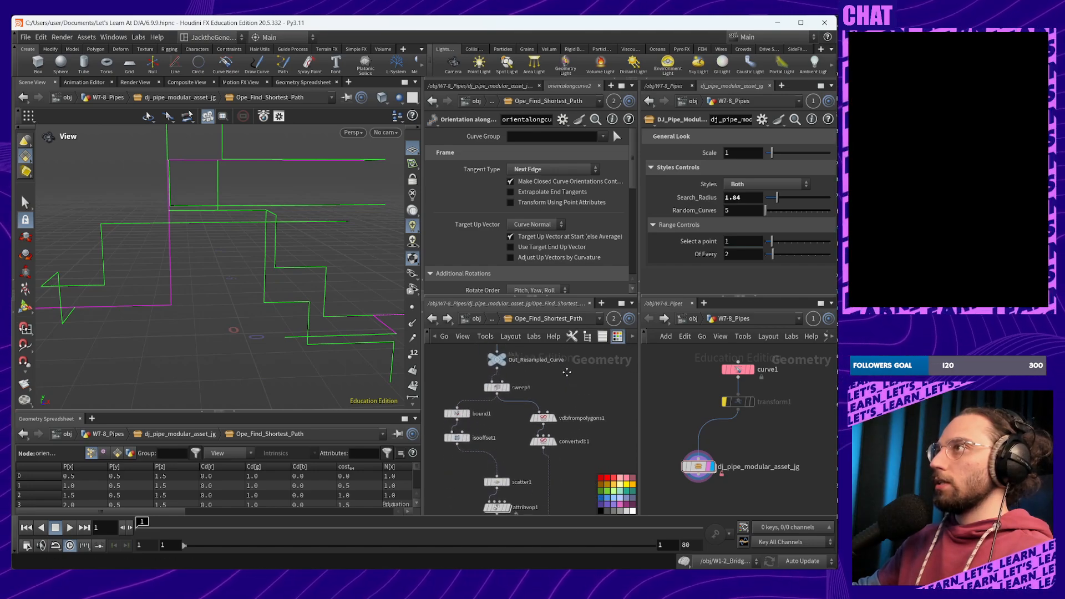
left_click(497, 387)
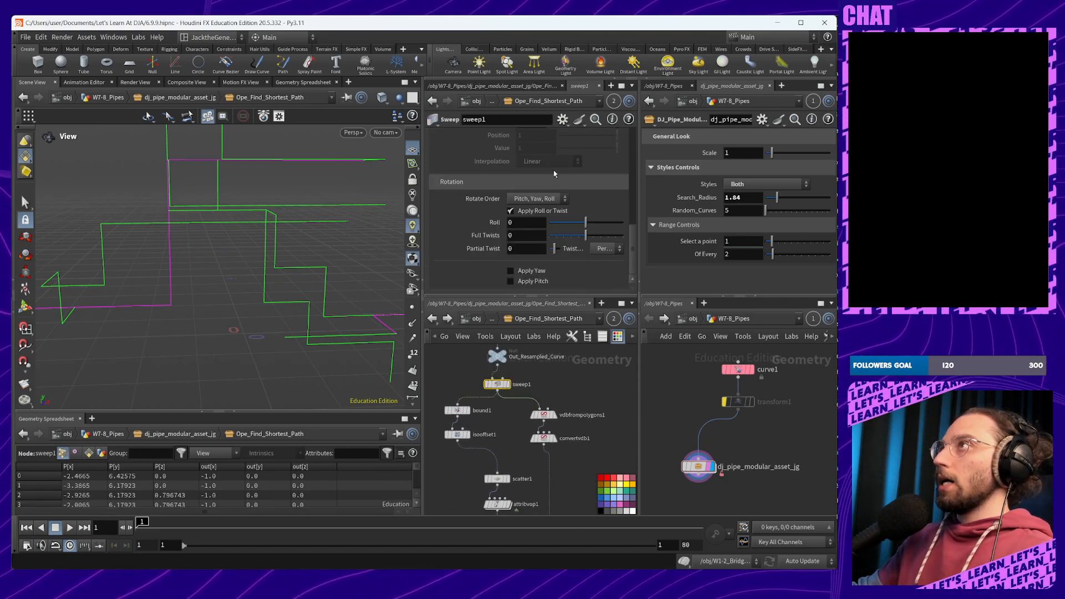
scroll(553, 174, "up", 5)
scroll(565, 378, "up", 2)
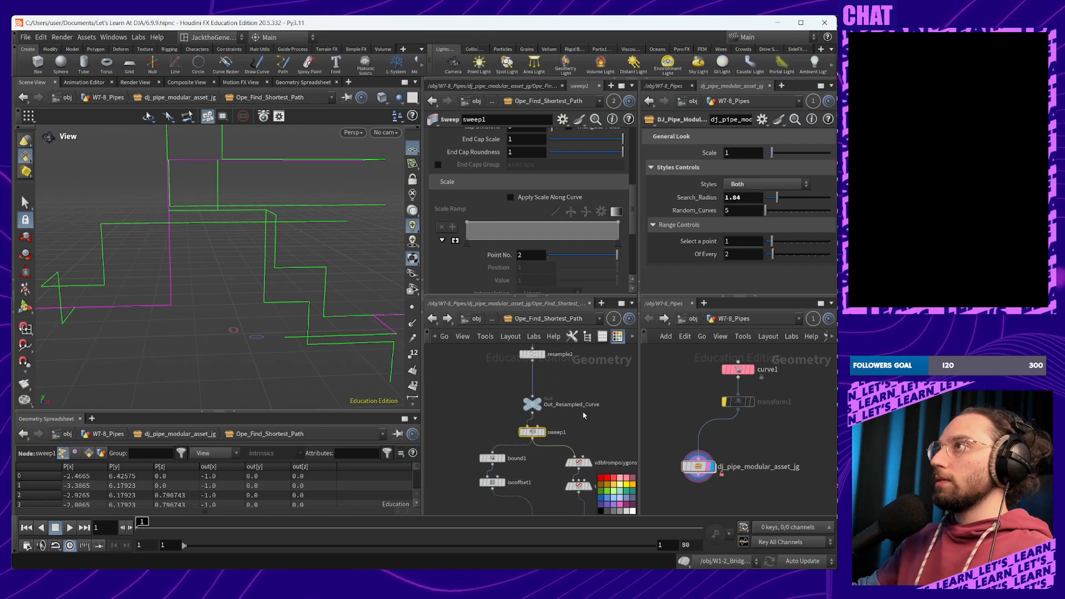
Display the resample2 node above Out_Resampled_Curve and set its Treat Polygons As to Subdivision Curves
scroll(556, 425, "up", 1)
middle_click_drag(556, 425, 559, 496)
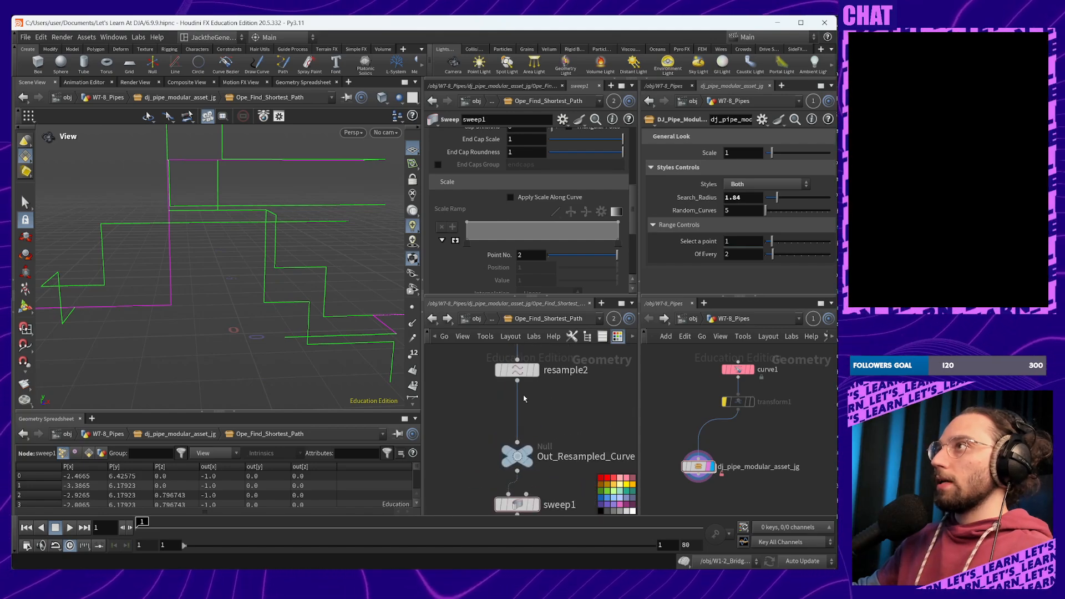
left_click(517, 370)
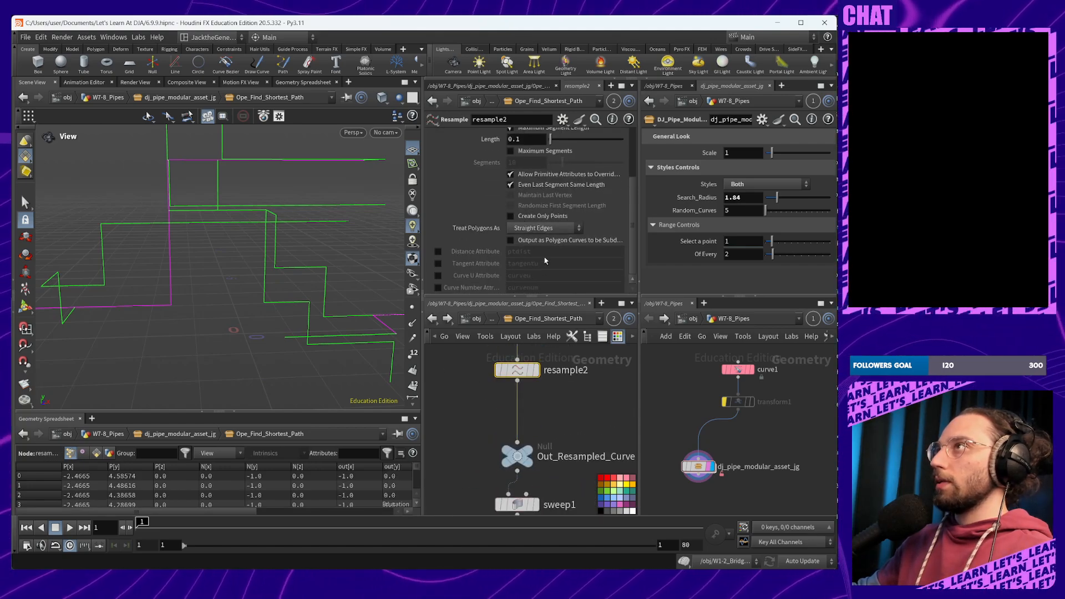
left_click(535, 370)
middle_click_drag(602, 424, 571, 330)
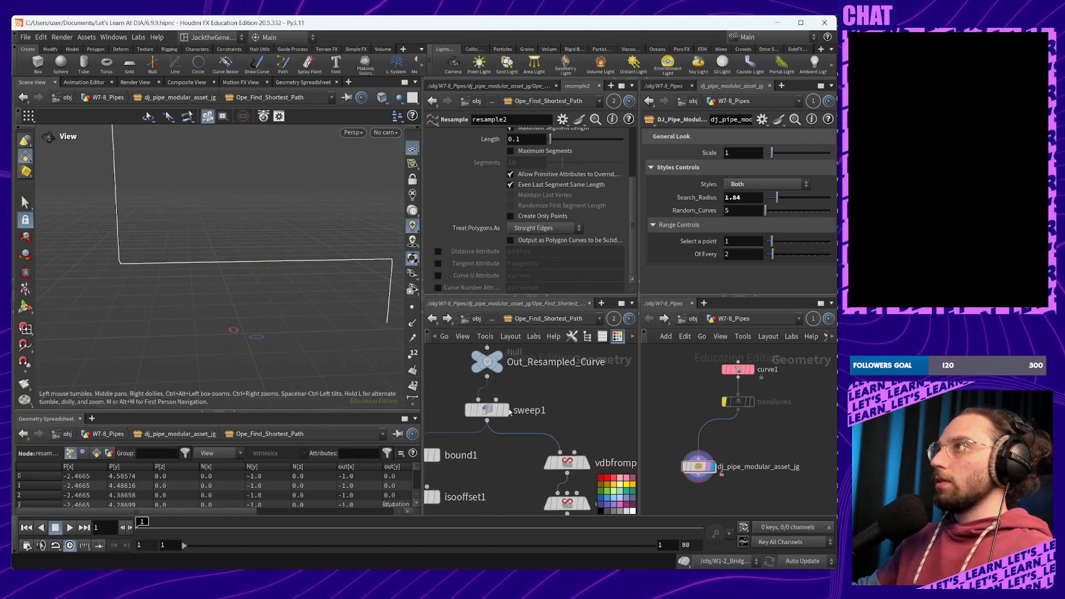
middle_click_drag(564, 413, 564, 389)
scroll(564, 390, "down", 8)
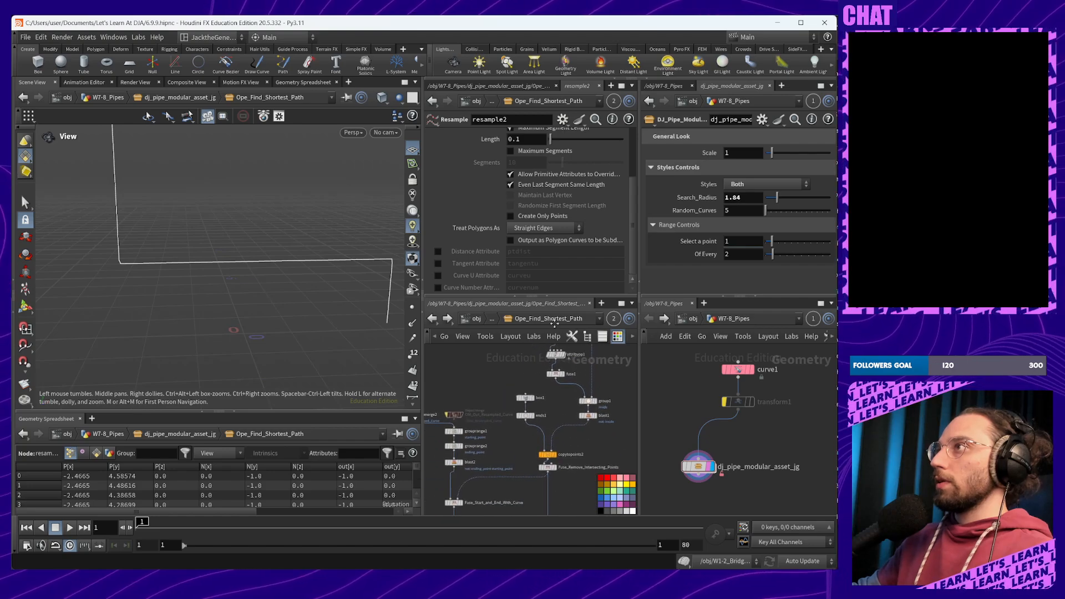
scroll(548, 385, "up", 5)
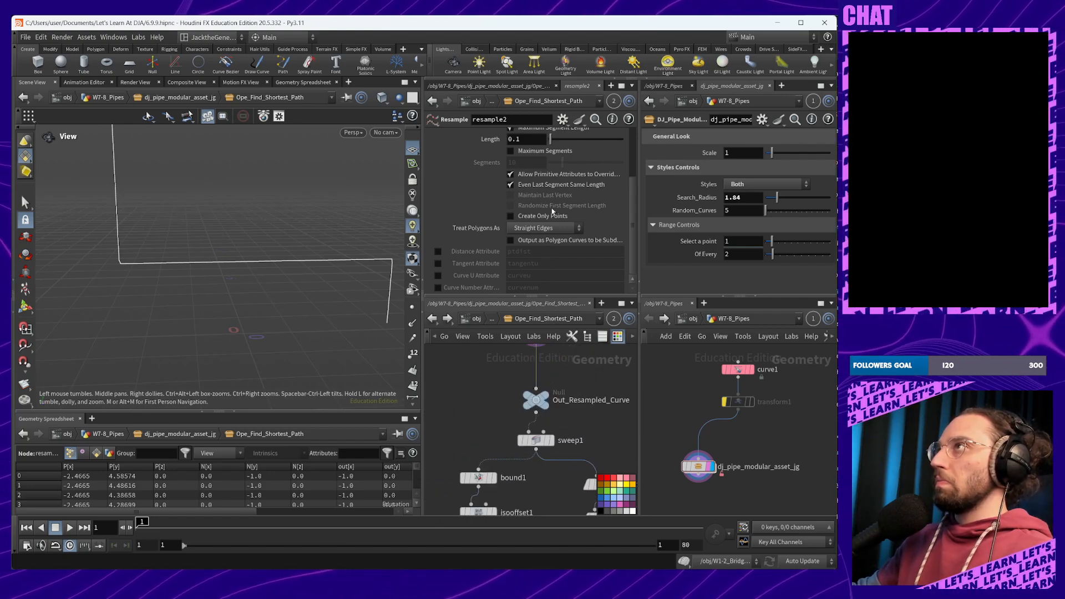
left_click(547, 228)
left_click(540, 241)
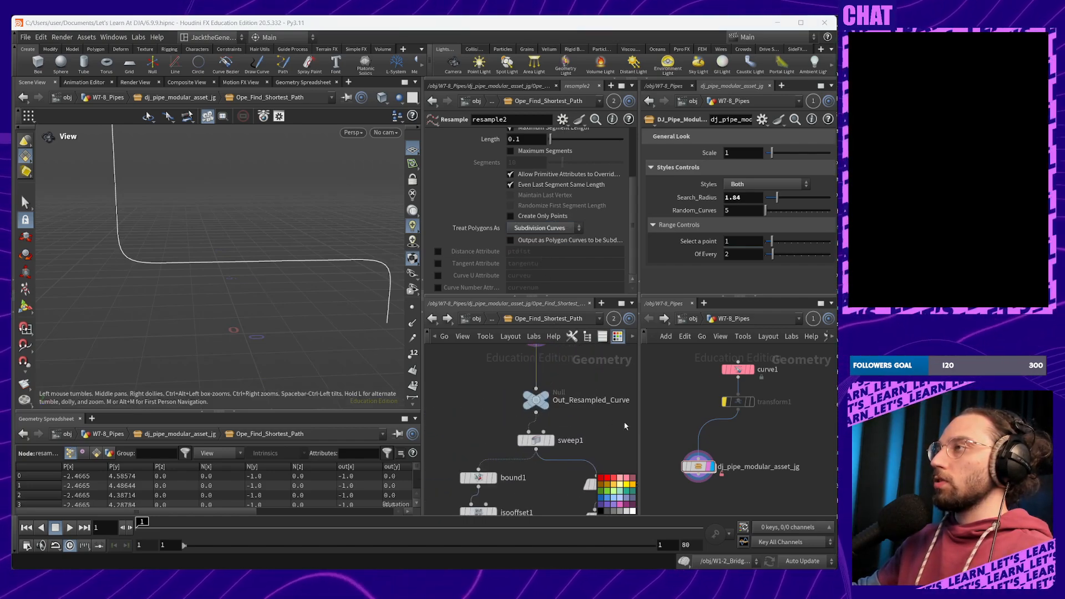
Display the sweep1 node and inspect how the swept tube bends at its corners
middle_click_drag(625, 426, 596, 401)
left_click(518, 409)
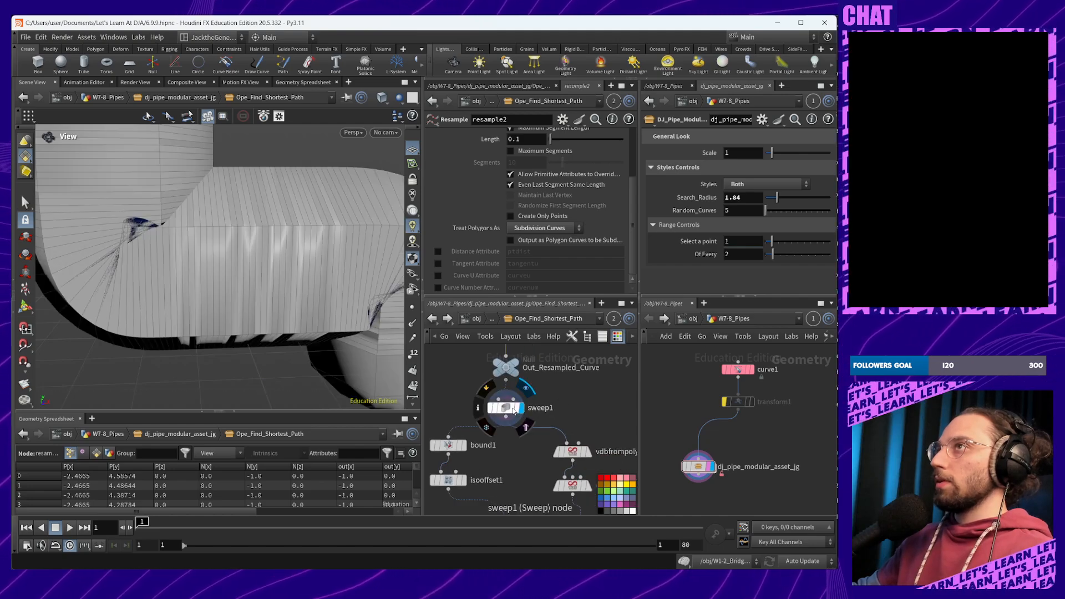
left_click(514, 411)
right_click_drag(278, 280, 256, 381)
left_click_drag(255, 381, 361, 324)
Switch resample2 to Straight Edges and back to Subdivision Curves to compare the swept tube's corners
middle_click_drag(548, 431, 557, 513)
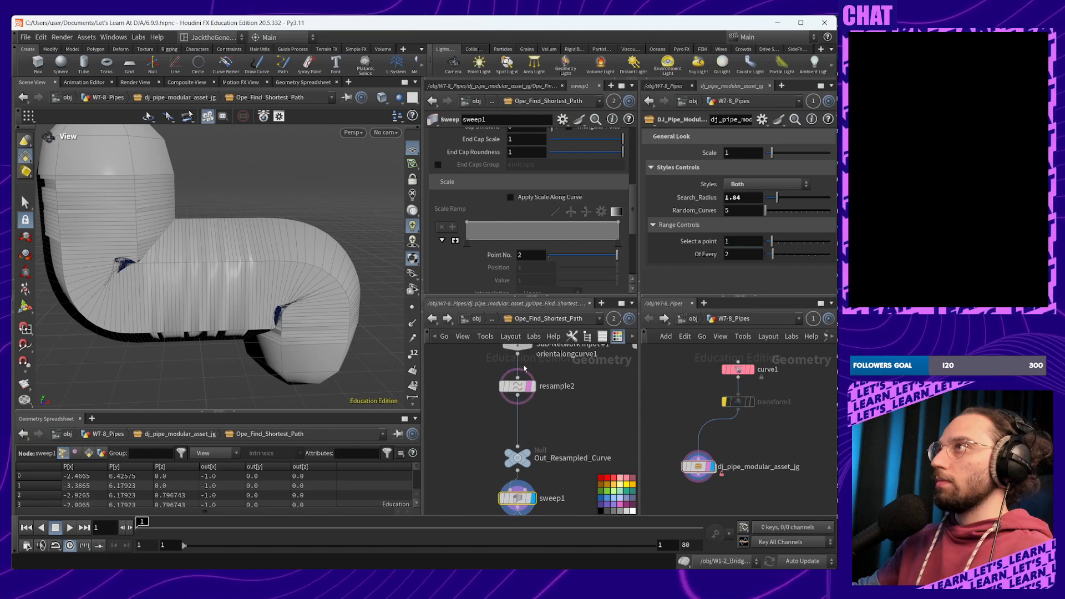
left_click(517, 386)
left_click(550, 228)
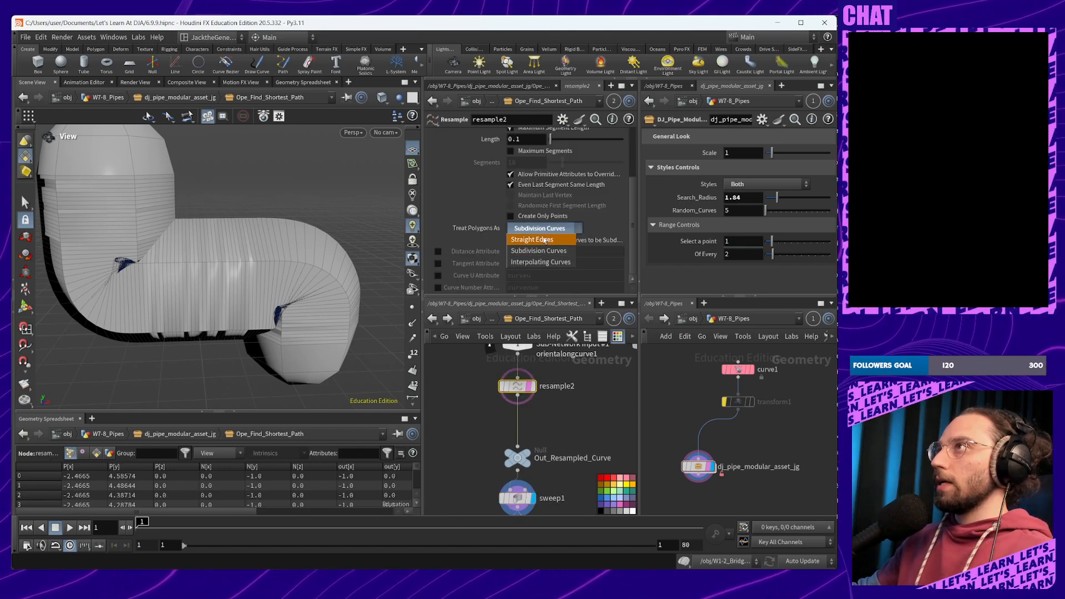
left_click(544, 240)
left_click(544, 228)
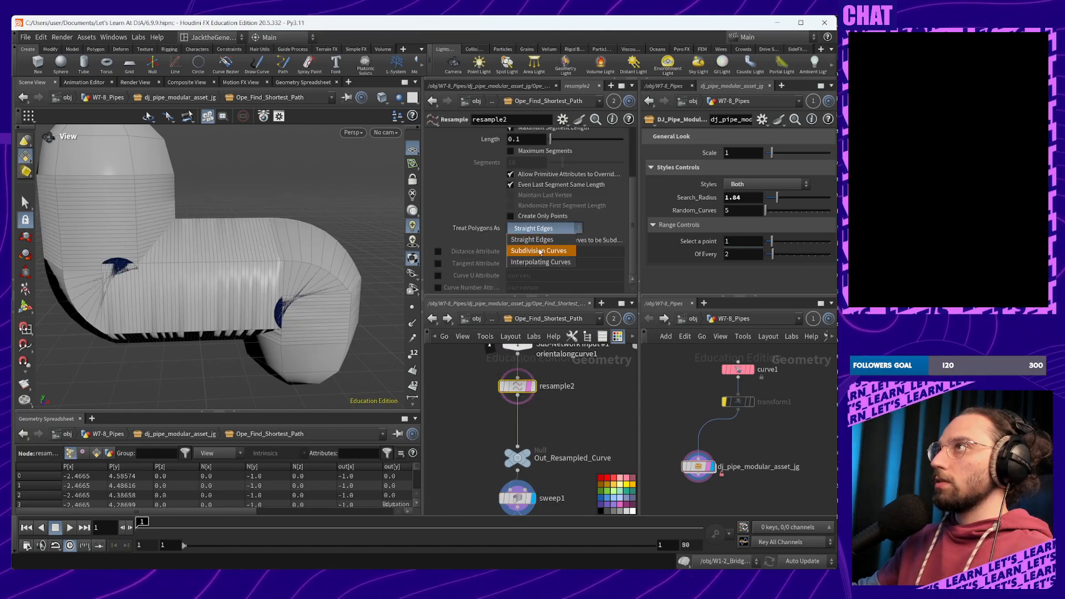
left_click(539, 248)
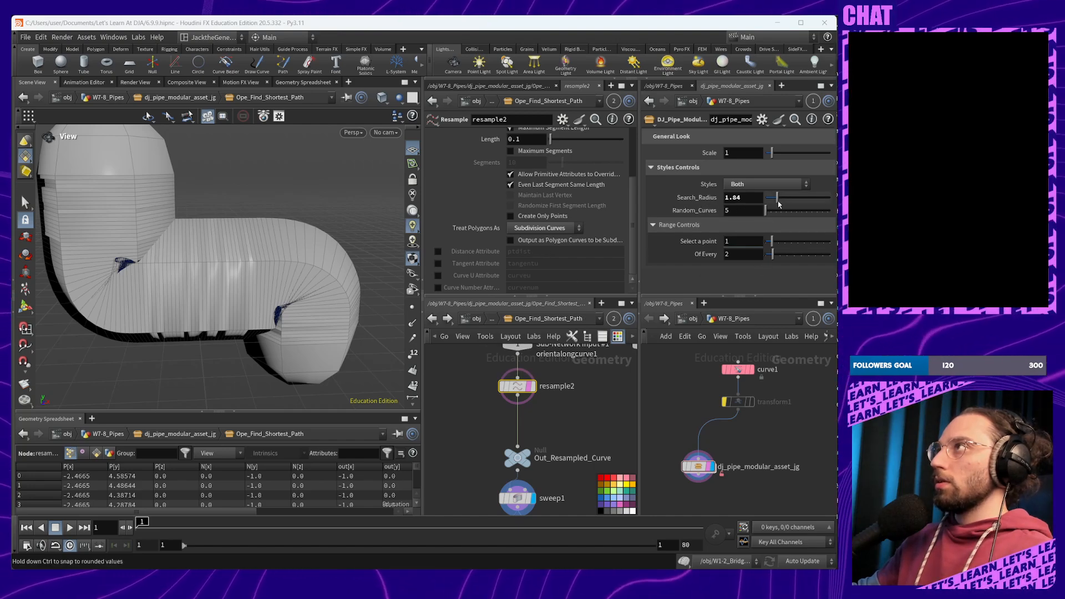
Set the pipe asset's Search_Radius to 1.19
left_click_drag(778, 204, 775, 204)
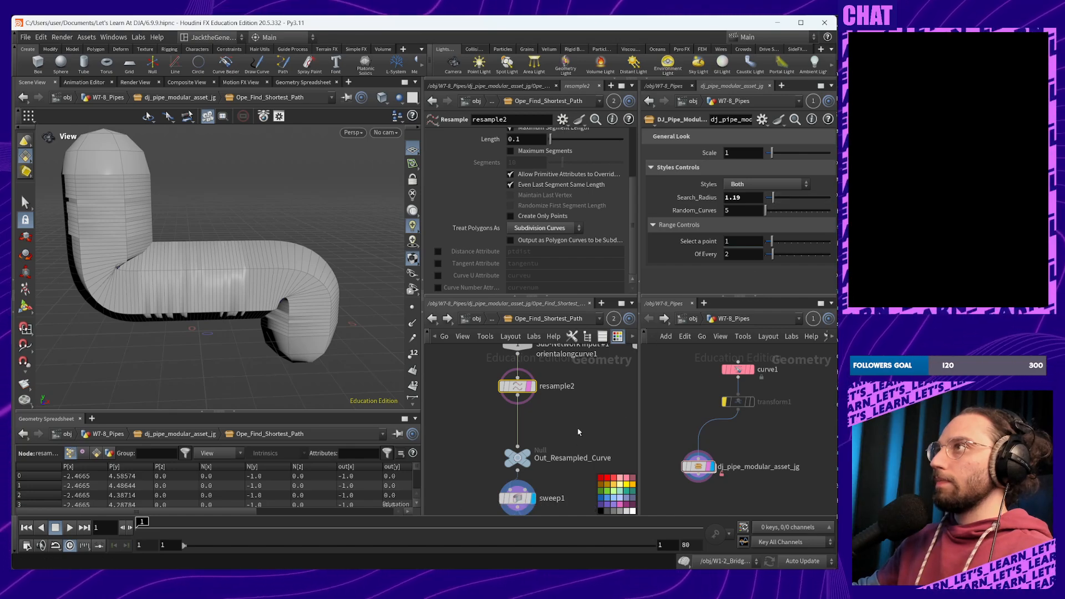
middle_click_drag(580, 424, 578, 377)
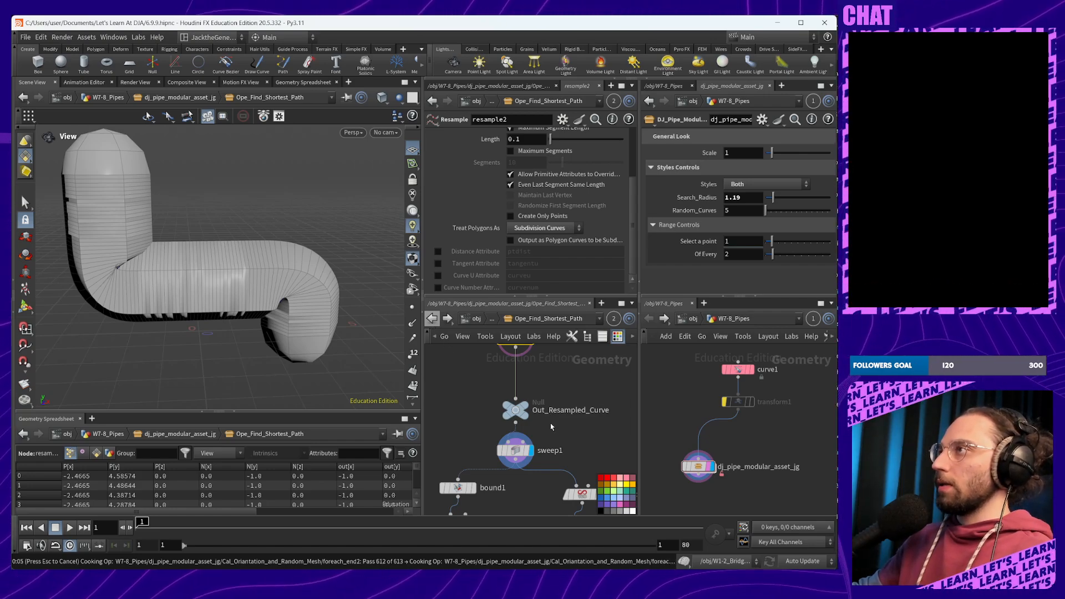
Return to the dj_pipe_modular_asset_jg network and display the output0 node
key("u")
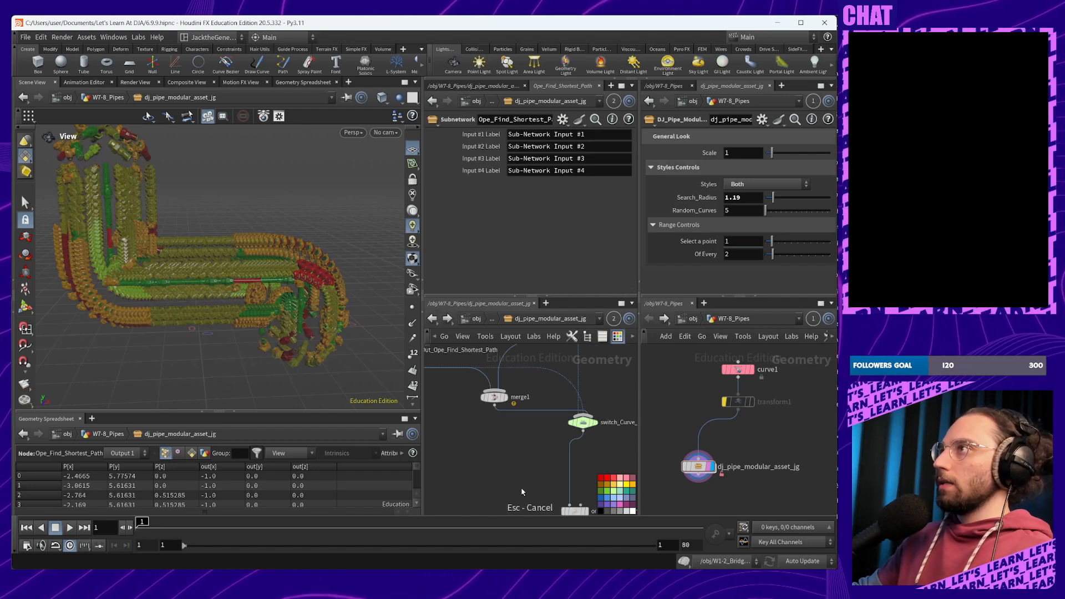
middle_click_drag(521, 489, 473, 372)
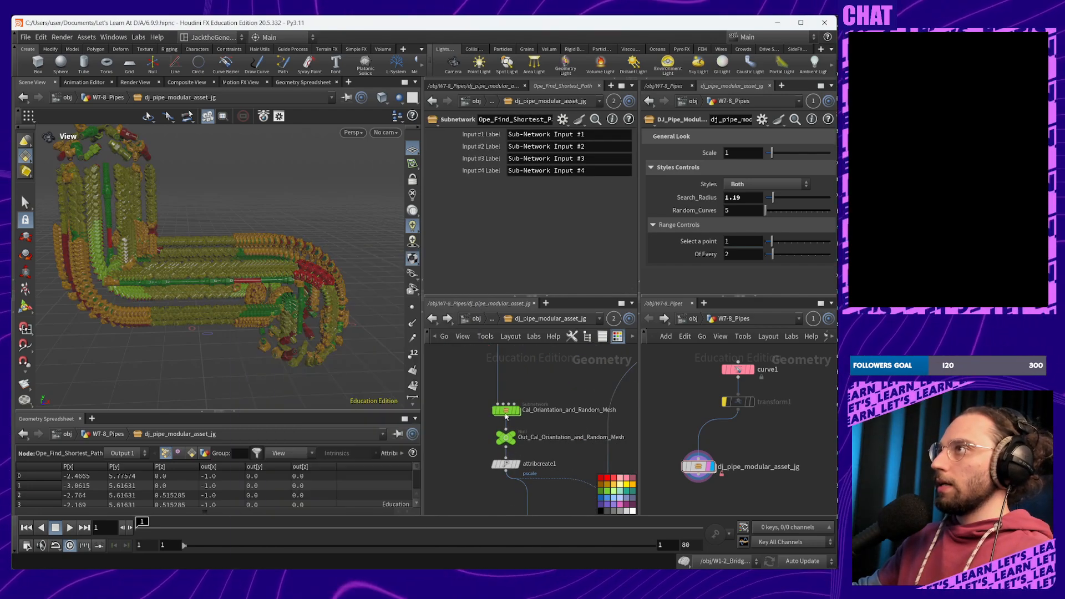
middle_click_drag(576, 513, 513, 400)
middle_click_drag(516, 477, 524, 426)
left_click(559, 495)
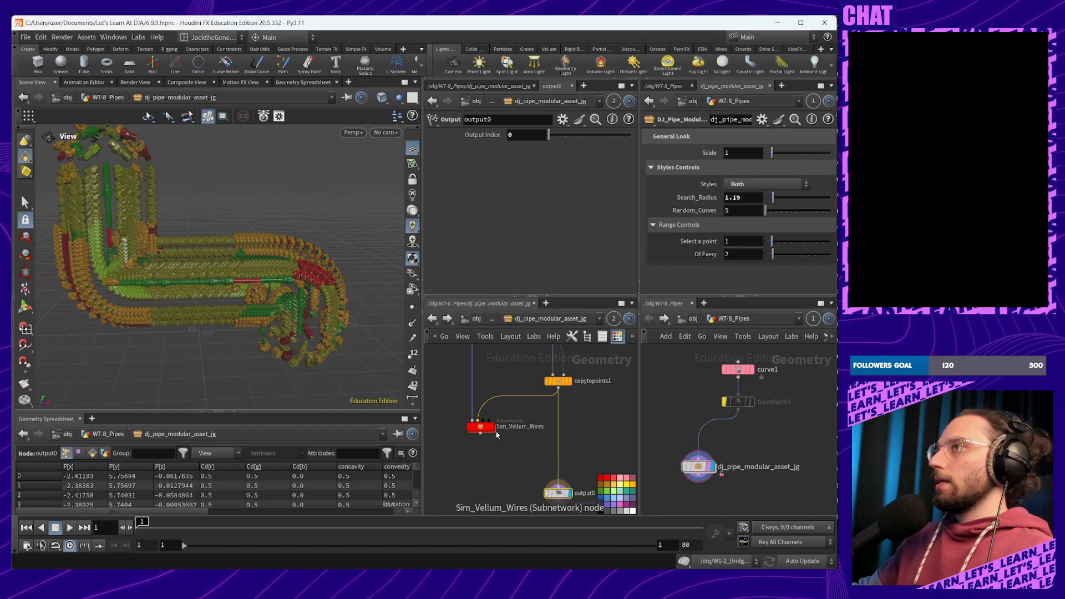
Display the Out_Ope_Find_Shortest_Path node and reopen the Ope_Find_Shortest_Path subnetwork
middle_click_drag(494, 393, 582, 560)
middle_click_drag(524, 365, 601, 520)
left_click(471, 449)
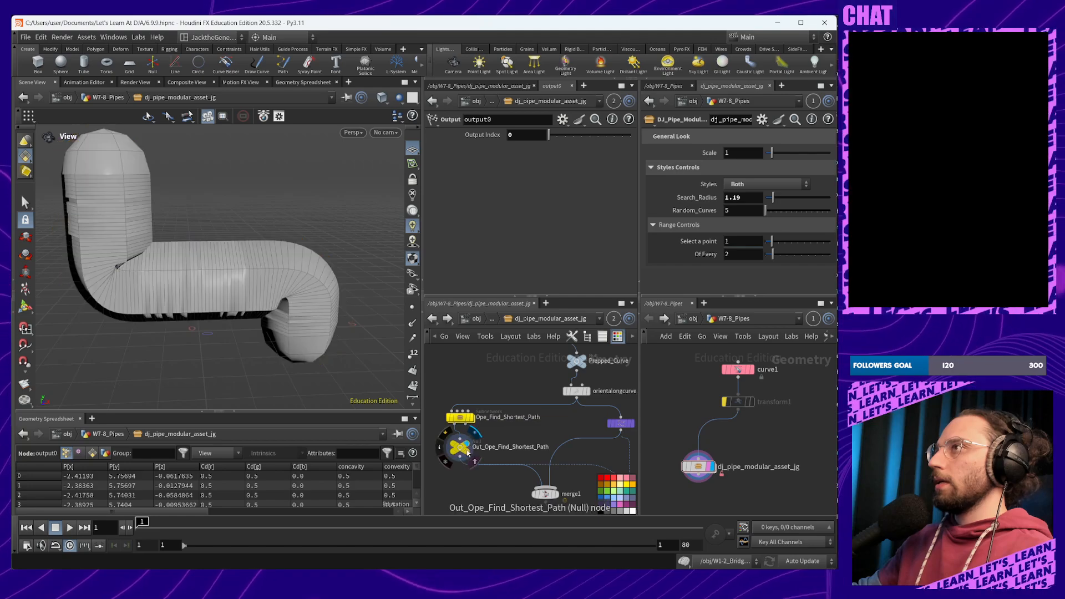
left_click(459, 447)
double_click(465, 421)
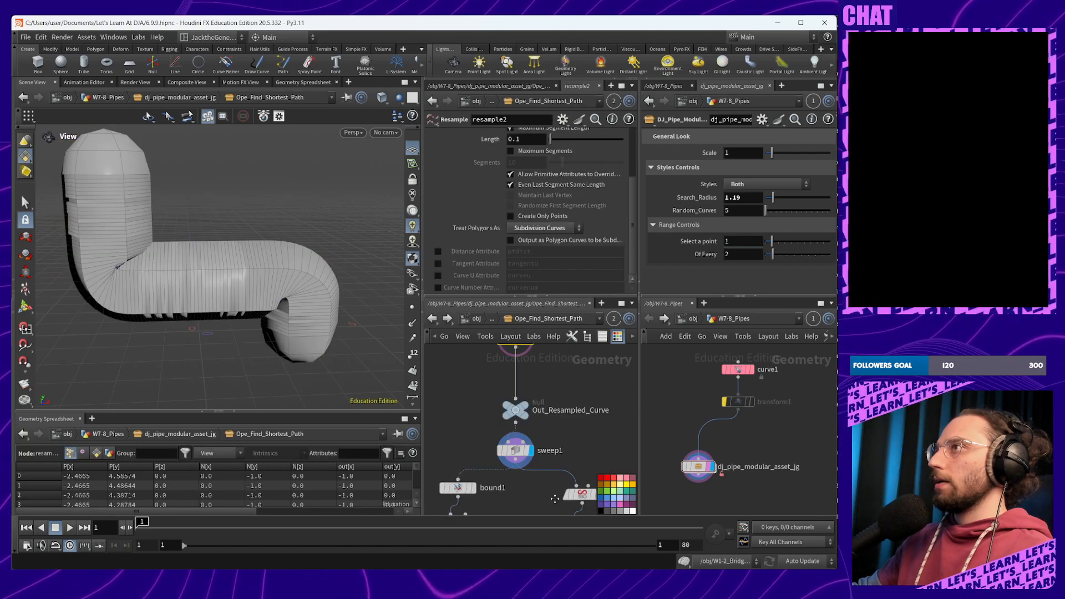
Display resample1, merge2 and the Orientation Along Curve node in turn to check the shortest-path curves
scroll(554, 456, "up", 5)
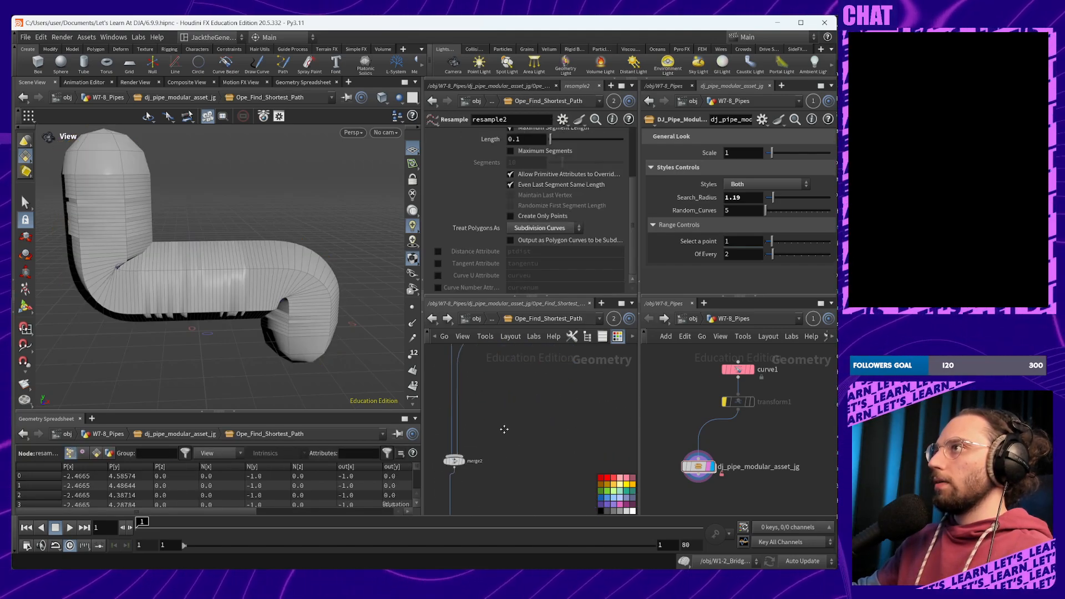
middle_click_drag(504, 358, 561, 507)
left_click(567, 464)
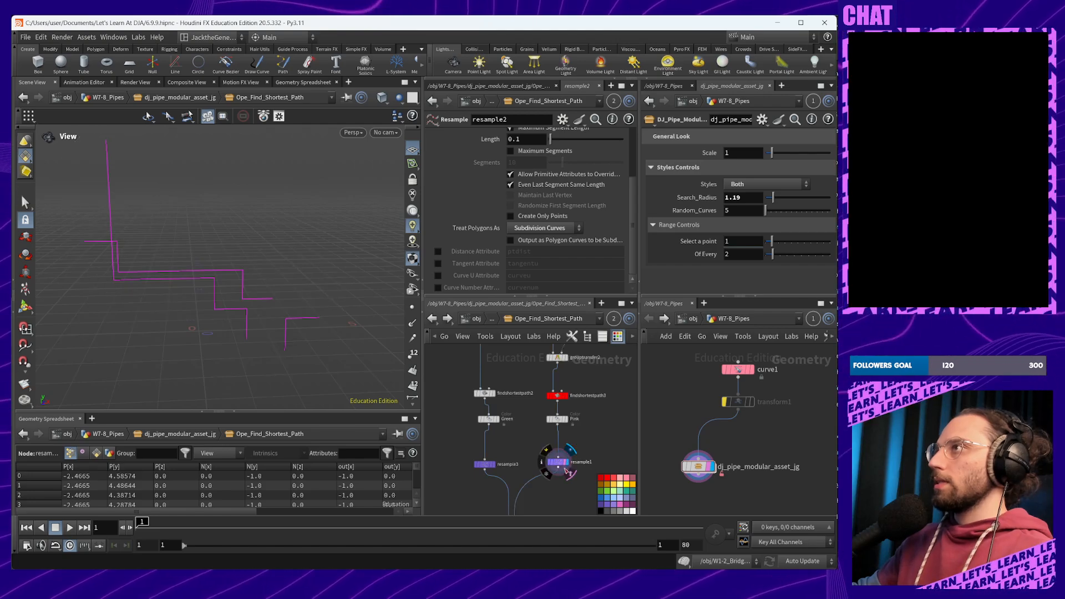
middle_click_drag(566, 465, 554, 370)
left_click(517, 452)
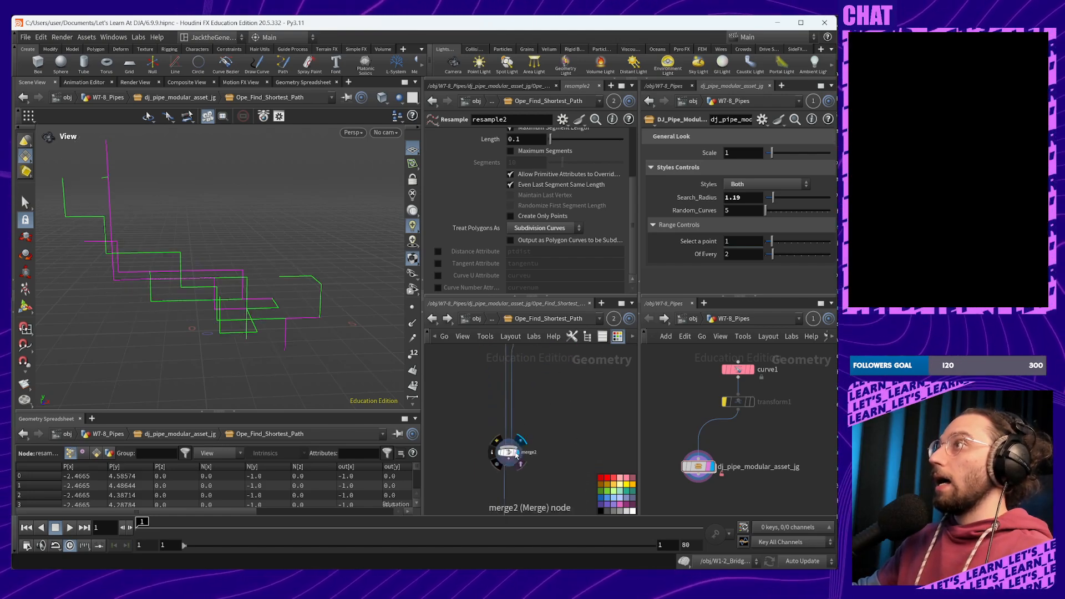
middle_click_drag(558, 468, 566, 364)
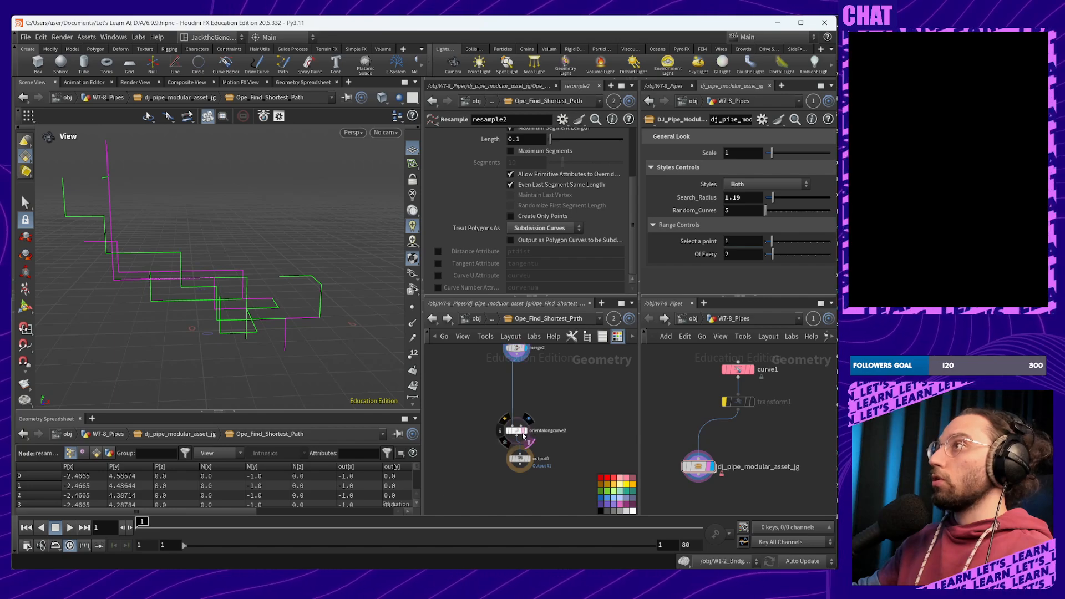
left_click(518, 432)
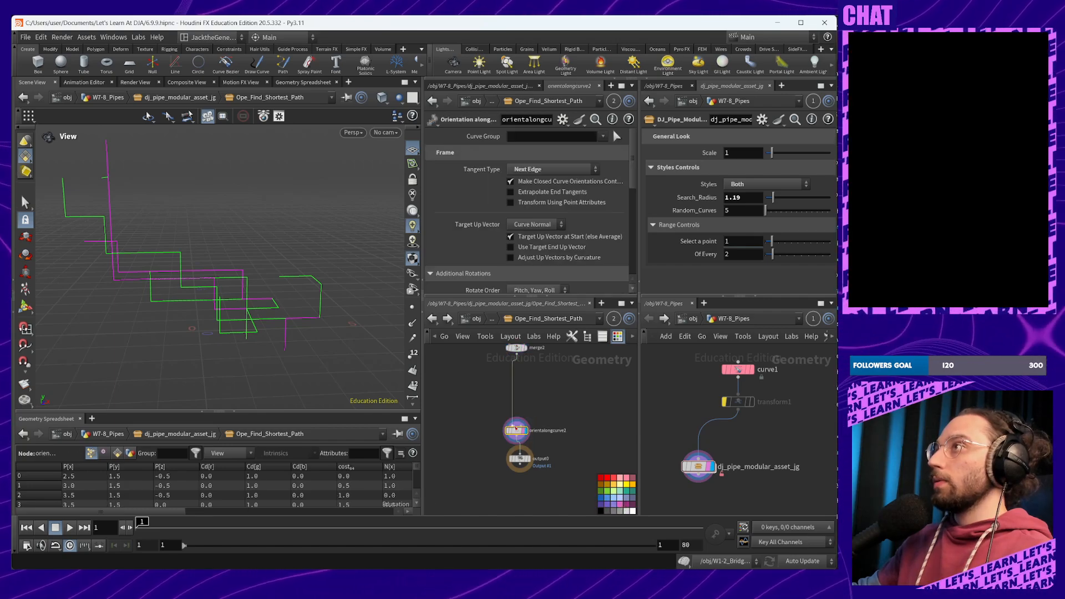
Return to the dj_pipe_modular_asset_jg network, display the output0 node and inspect the assembled pipes from several angles
key("u")
scroll(520, 384, "down", 5)
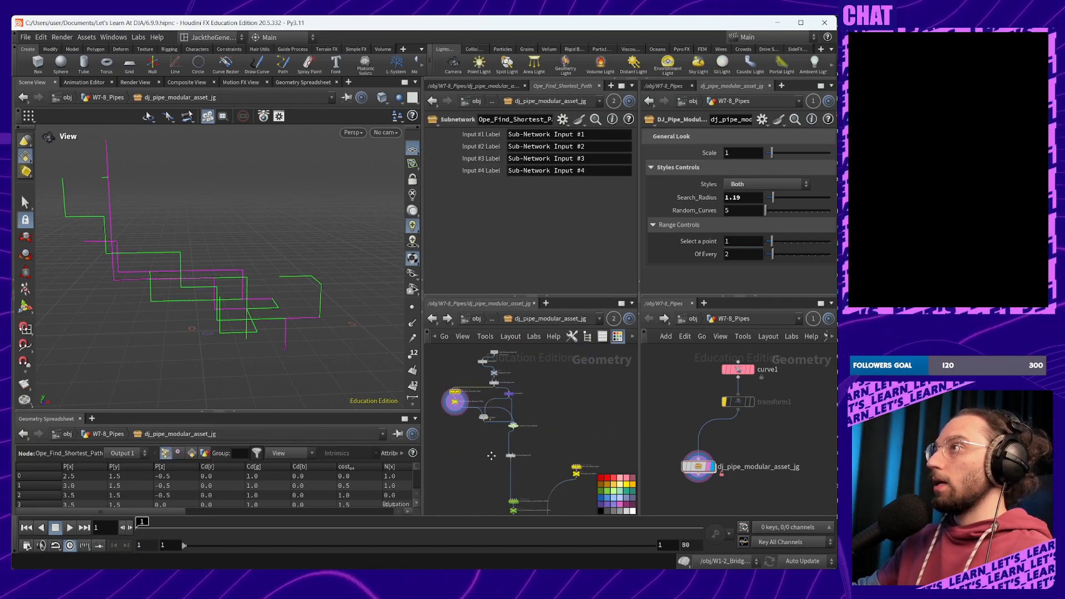
middle_click_drag(517, 488, 531, 388)
scroll(532, 431, "up", 5)
middle_click_drag(591, 419, 556, 471)
scroll(557, 471, "up", 3)
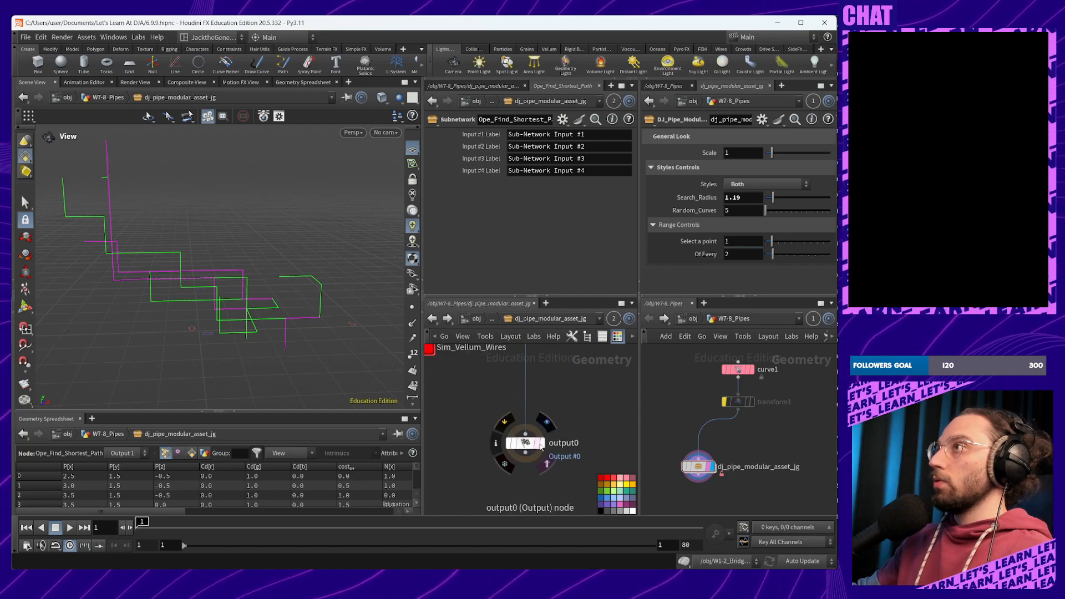
left_click(542, 442)
left_click_drag(241, 323, 188, 335)
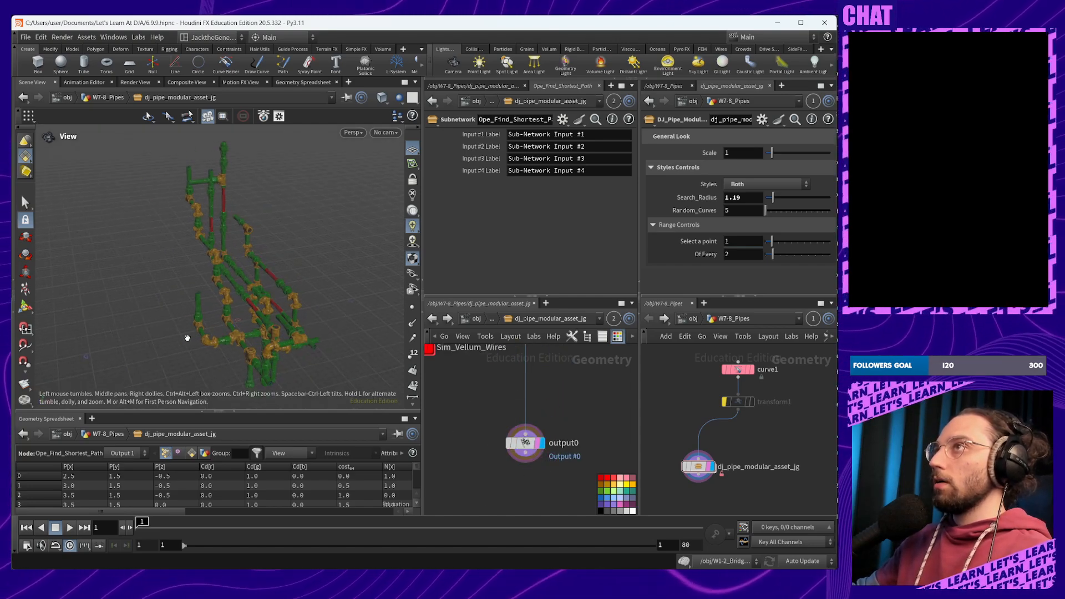
left_click_drag(282, 262, 534, 220)
middle_click_drag(314, 361, 220, 248)
left_click_drag(220, 248, 355, 222)
Try a Scale of 2 on the pipe asset, inspect the pipes and restore the Scale to 1
left_click(745, 150)
type("2")
key("Return")
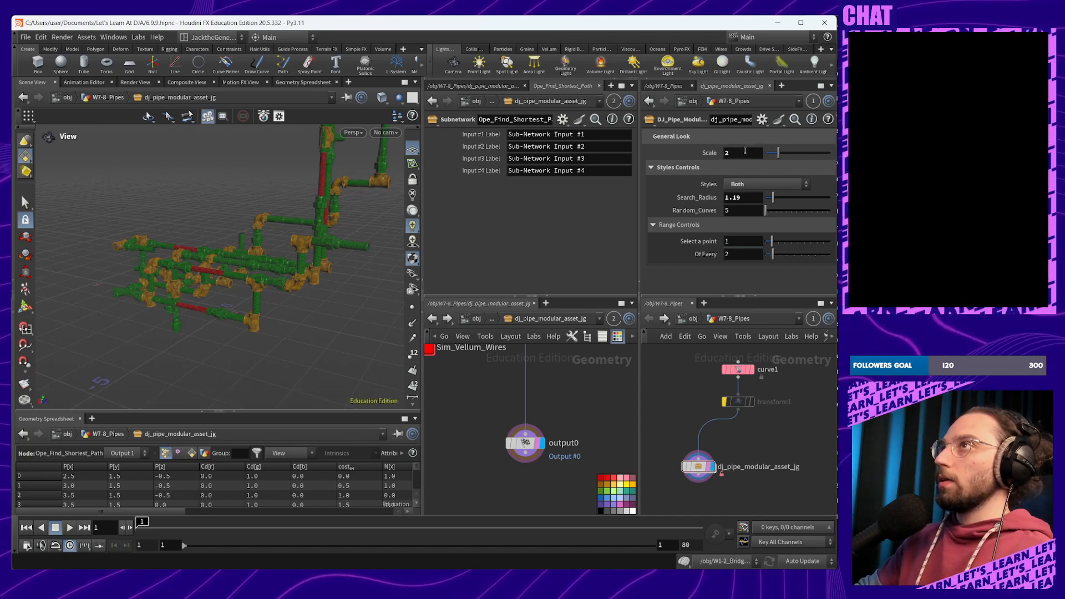
left_click_drag(366, 187, 335, 251)
double_click(728, 153)
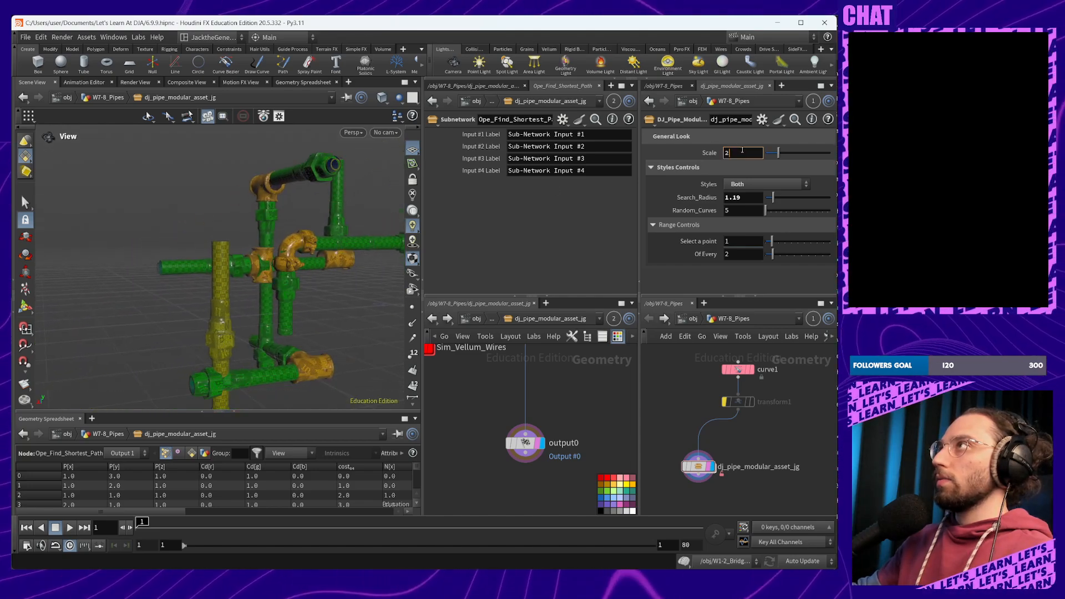
type("1")
key("Return")
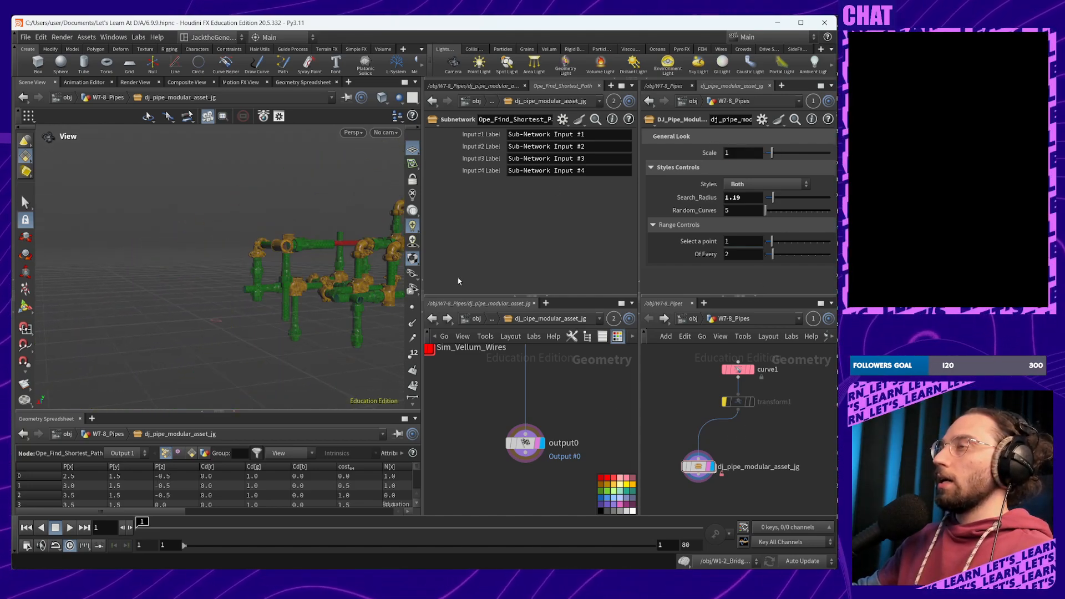
left_click_drag(275, 298, 314, 312)
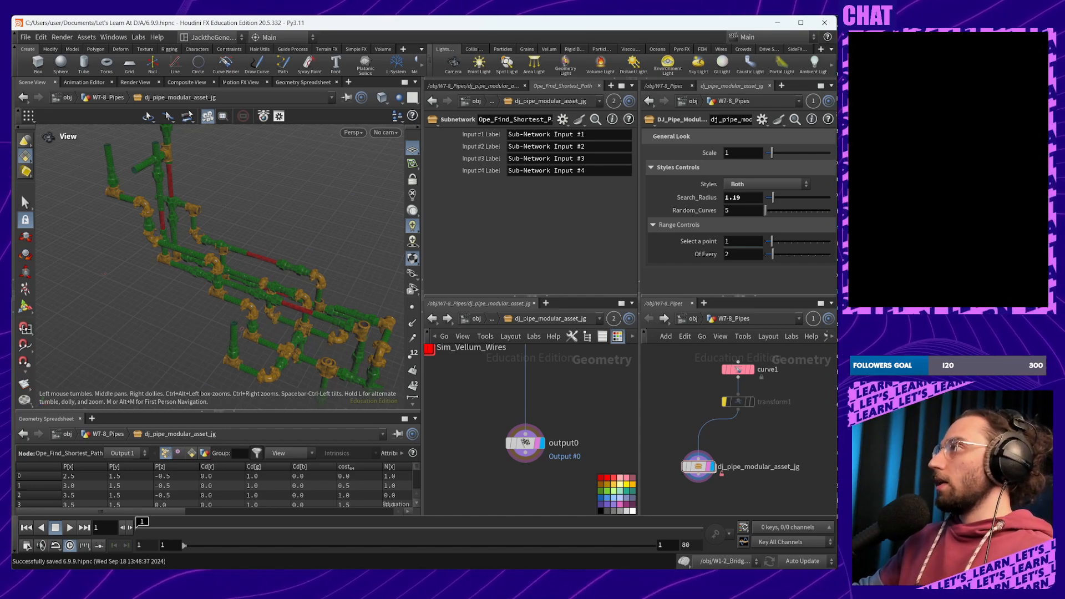
key("alt+Tab")
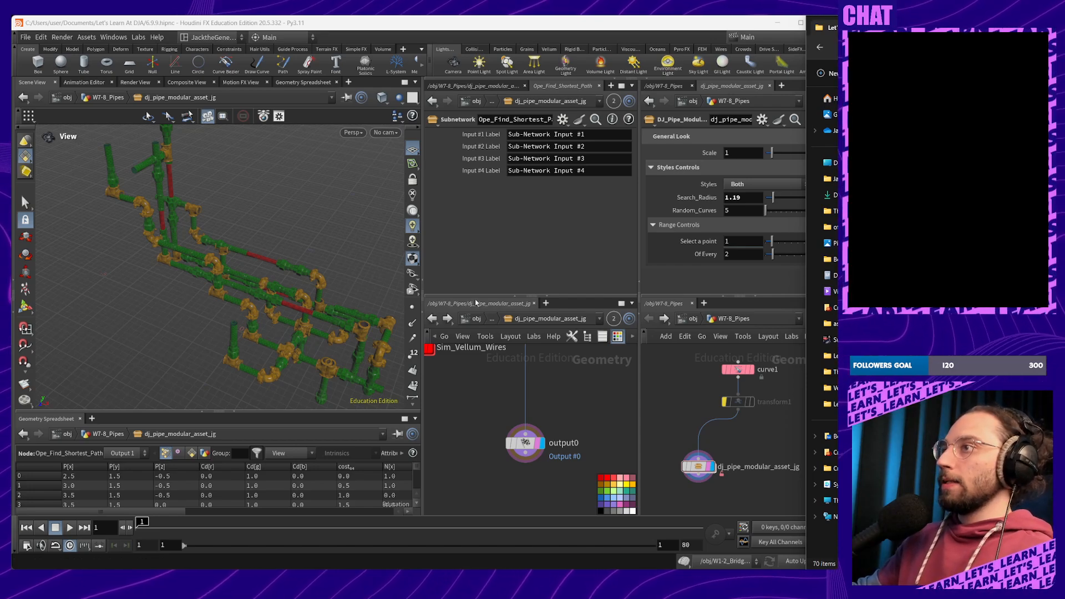
left_click_drag(325, 303, 60, 321)
left_click_drag(181, 301, 323, 352)
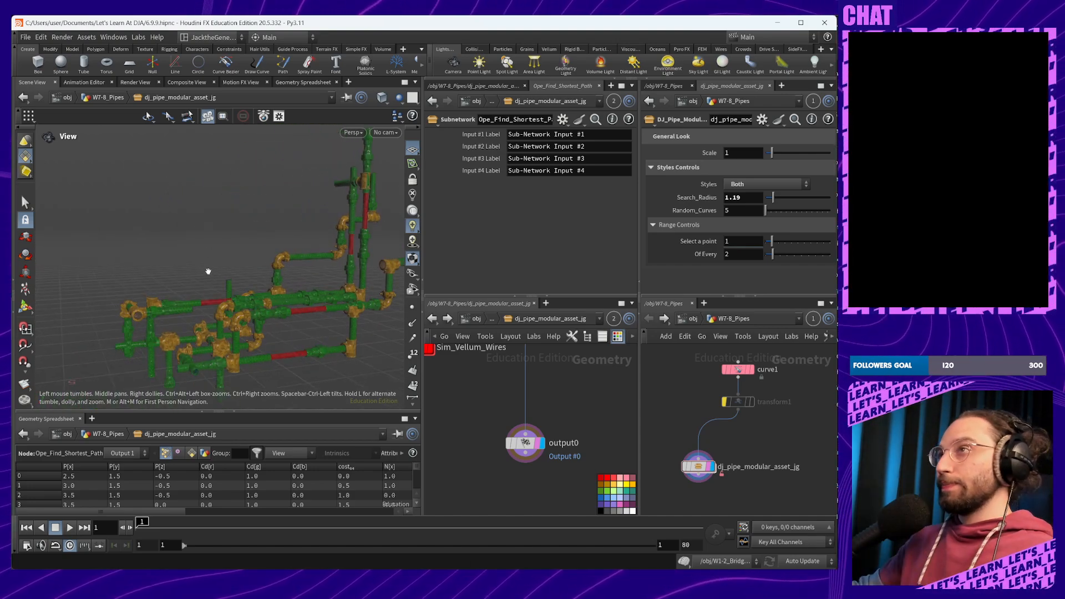
Open the Sim_Vellum_Wires subnetwork and review the frame and output attribute settings of orientalongcurve1
middle_click_drag(562, 352, 620, 414)
left_click(525, 444)
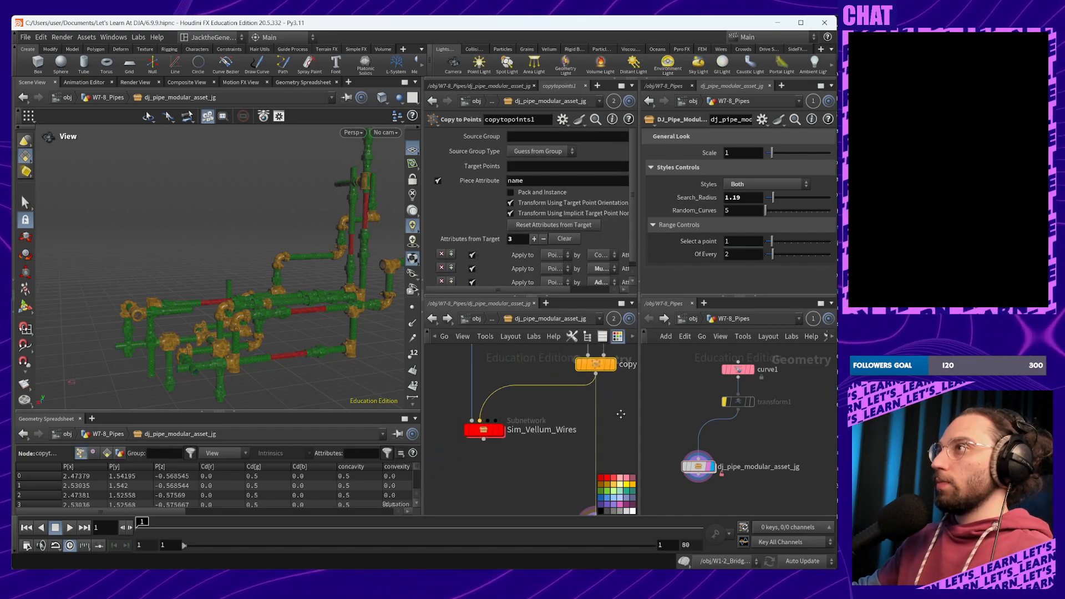
double_click(484, 430)
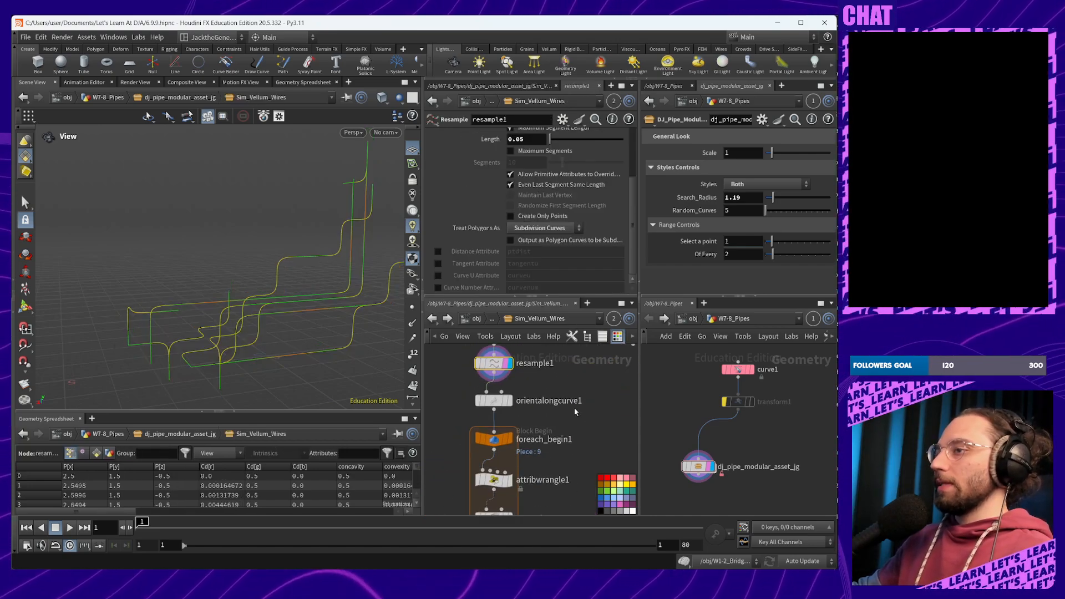
middle_click_drag(575, 411, 564, 437)
left_click(483, 429)
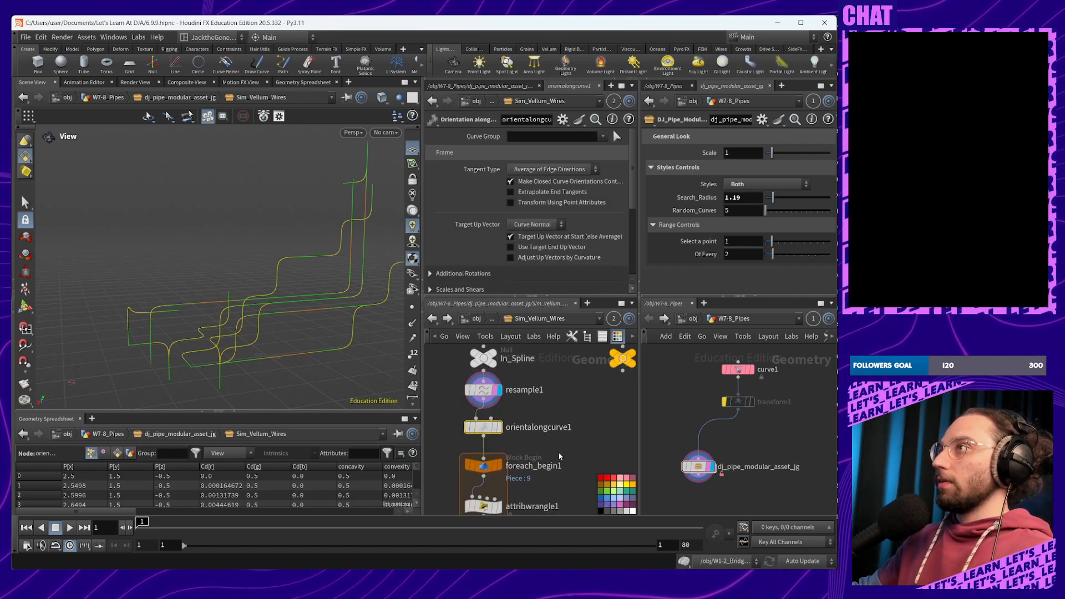
scroll(551, 258, "down", 5)
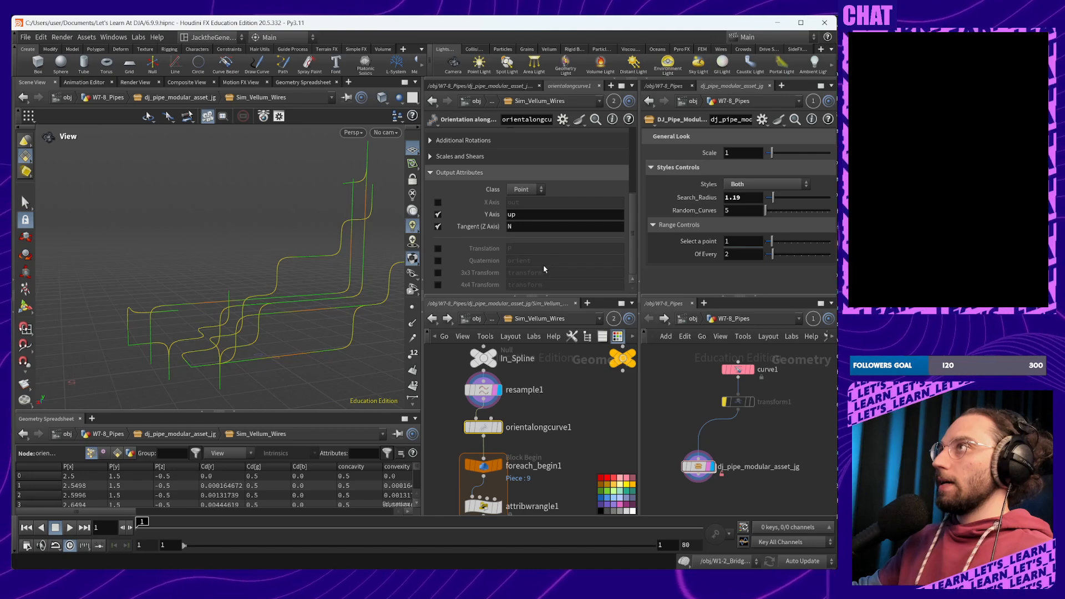
scroll(544, 265, "up", 5)
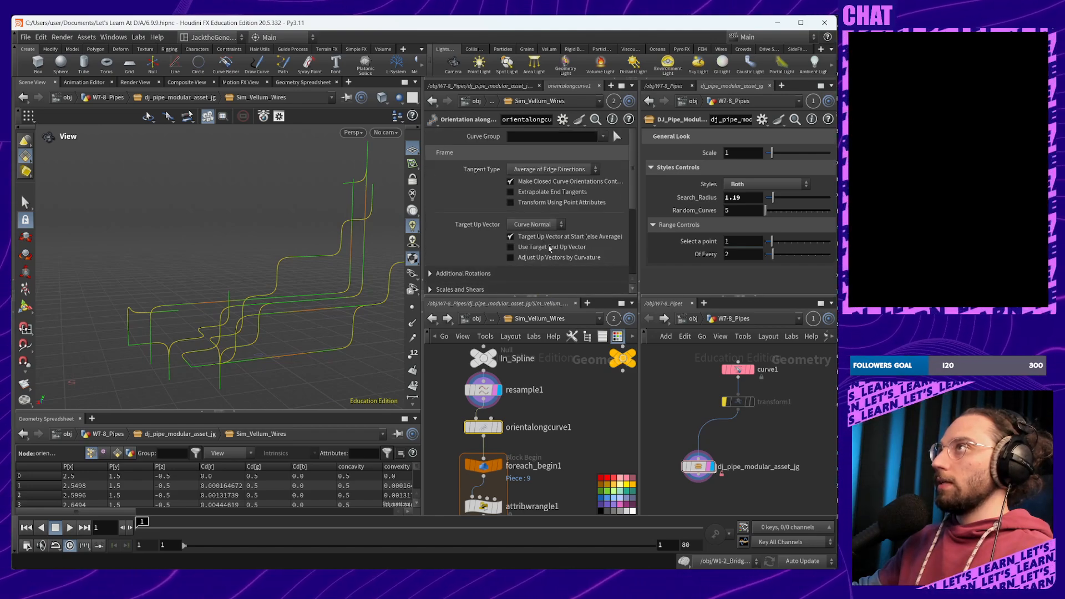
Toggle the bypass of orientalongcurve1 on and off, leaving the node active
middle_click_drag(560, 473, 595, 464)
left_click(493, 391)
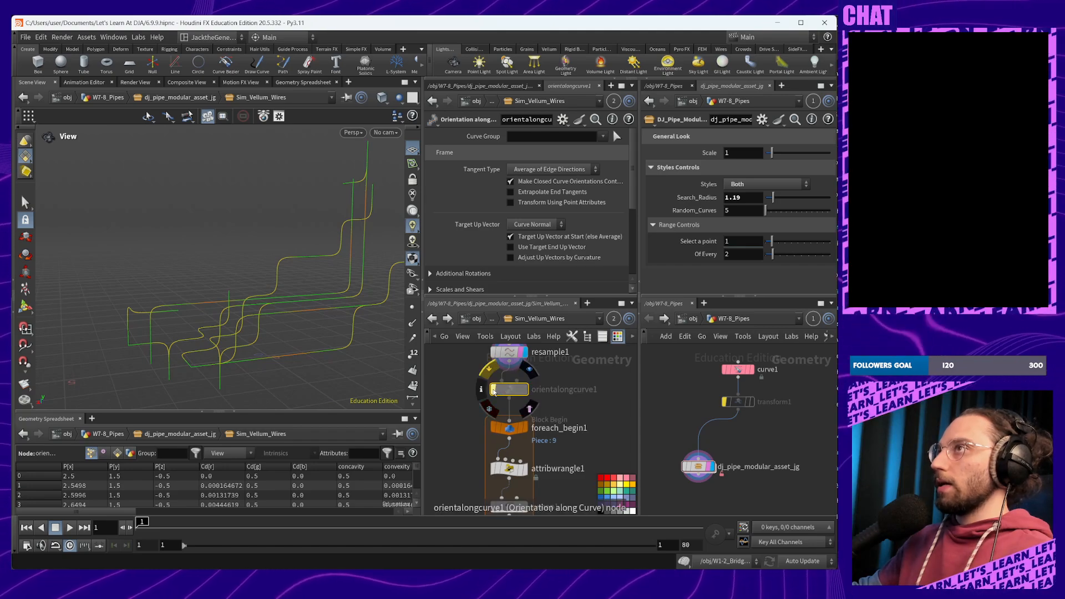
left_click(494, 391)
left_click(494, 391)
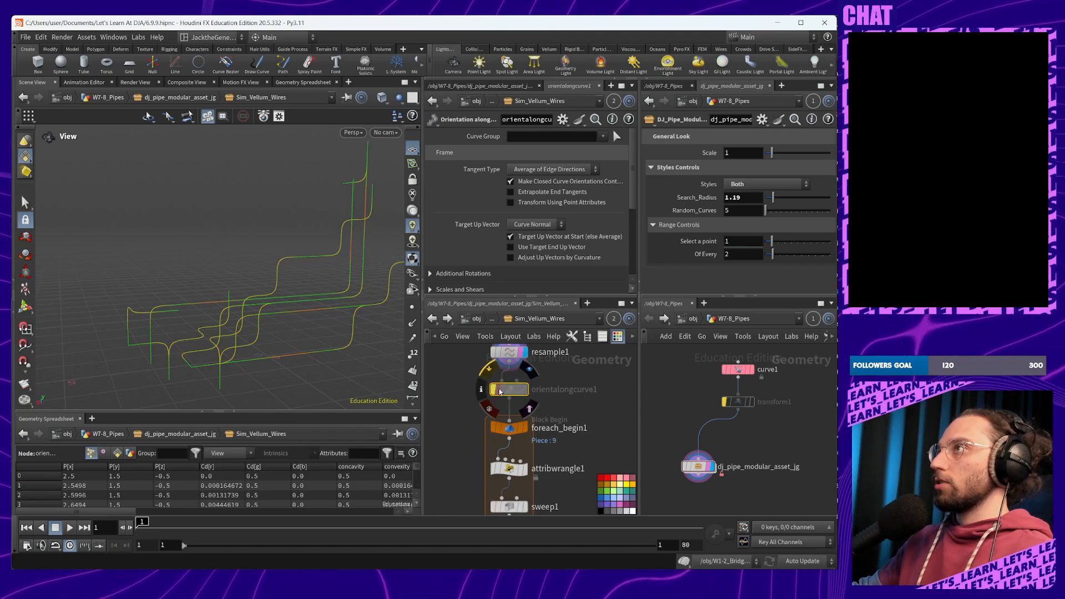
left_click(491, 391)
Add a Group by Range node on the wire between Out_Loop_Equal_Freq and output0
middle_click_drag(559, 462, 549, 367)
middle_click_drag(586, 479, 528, 360)
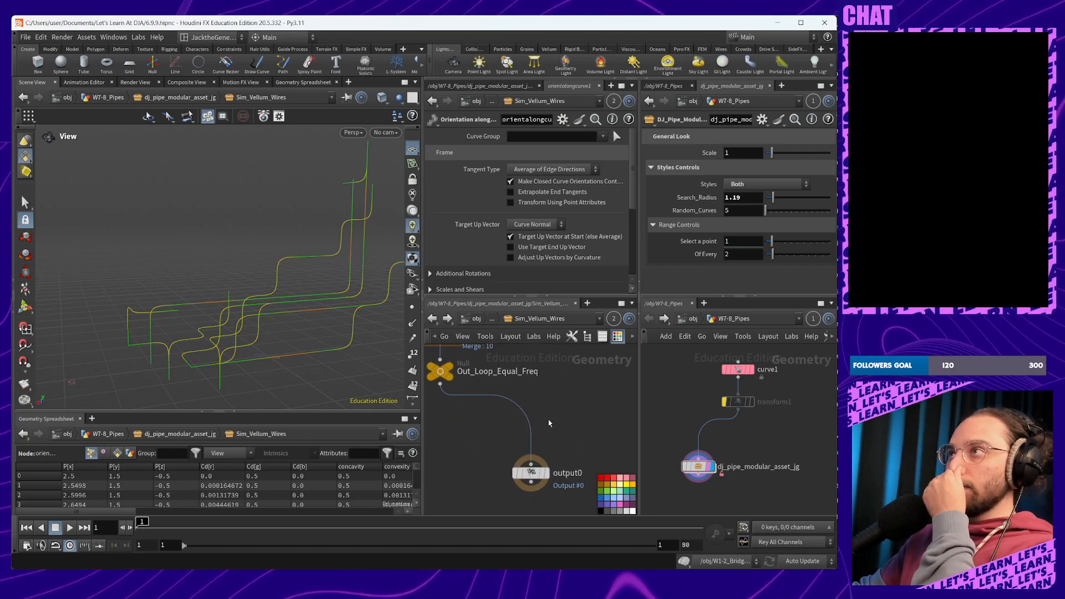
middle_click_drag(548, 422, 561, 458)
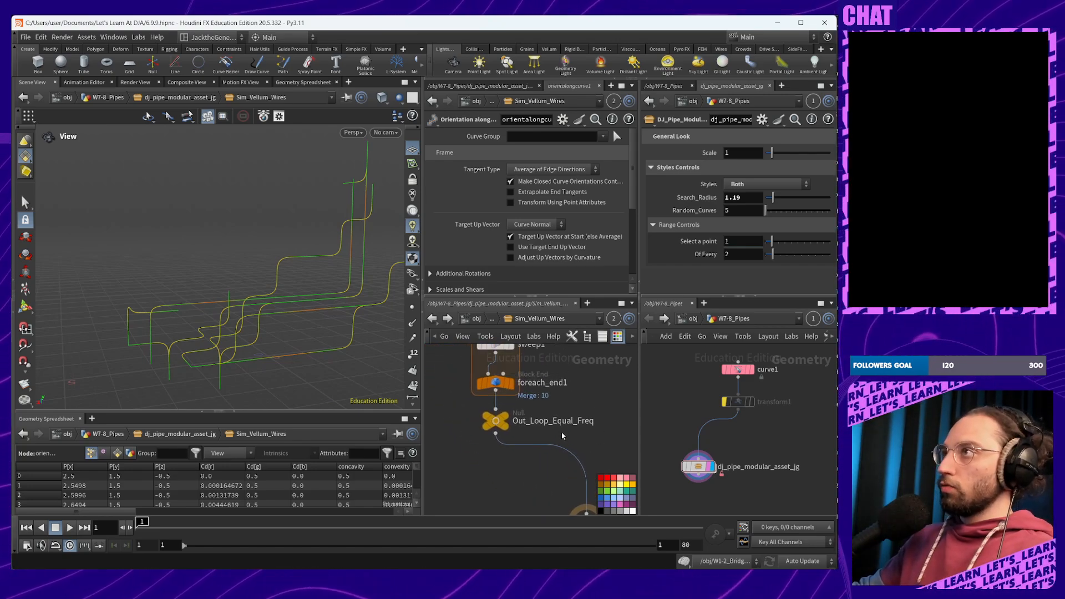
key("Tab")
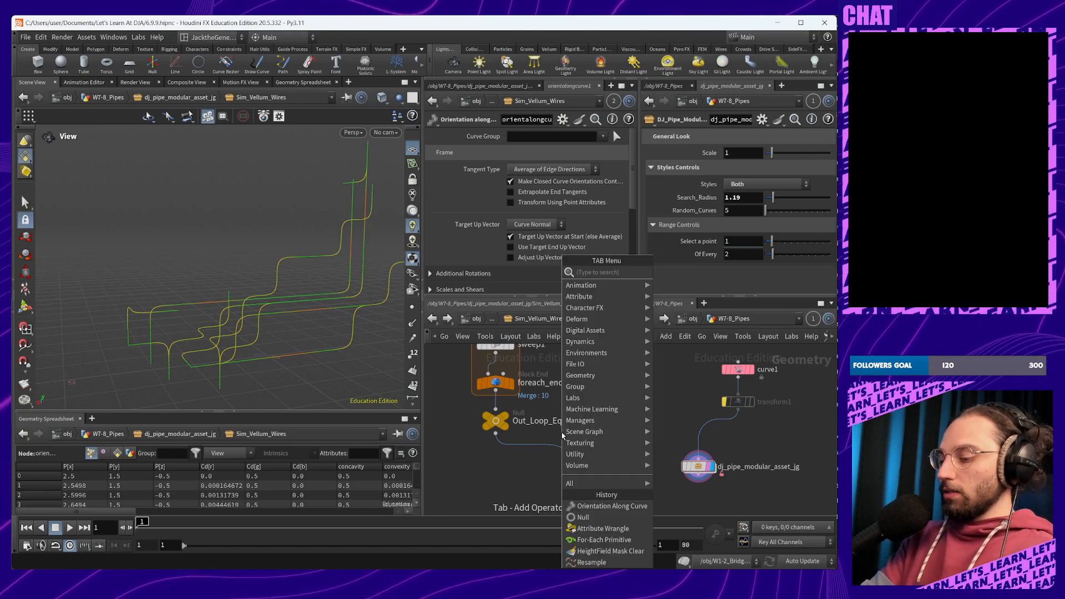
type("group")
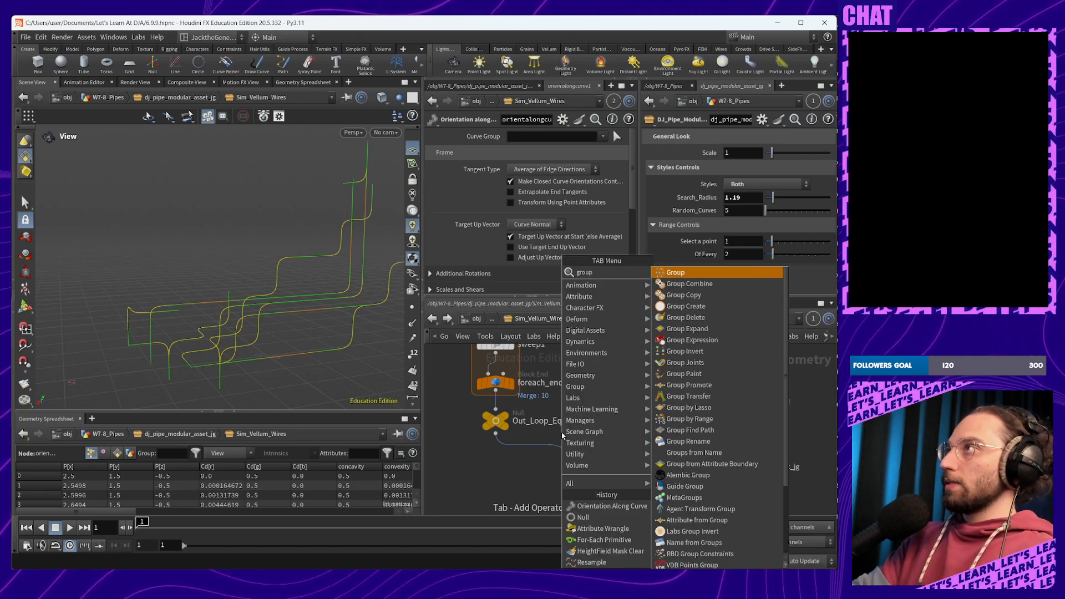
type(" n")
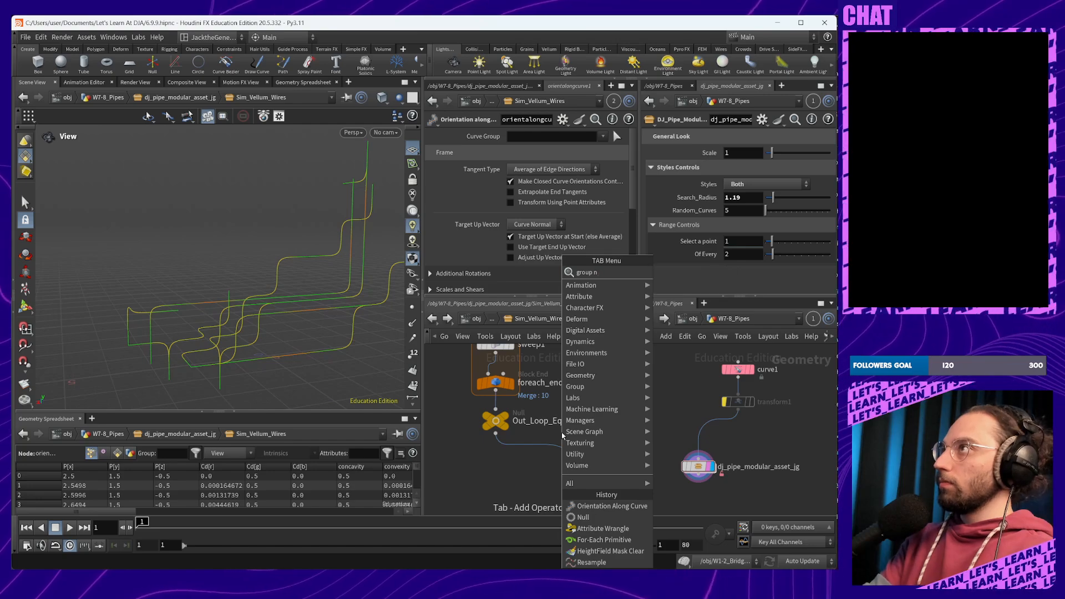
key("Return")
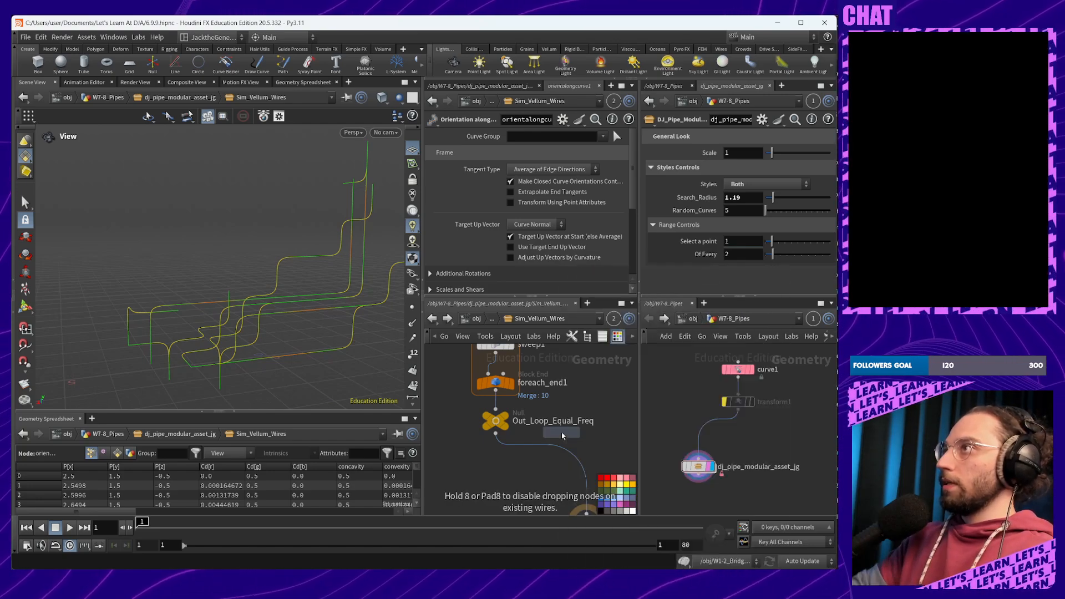
left_click(553, 460)
left_click_drag(553, 461, 496, 467)
Set the Group by Range node's type to Points and name the group pins
left_click(574, 181)
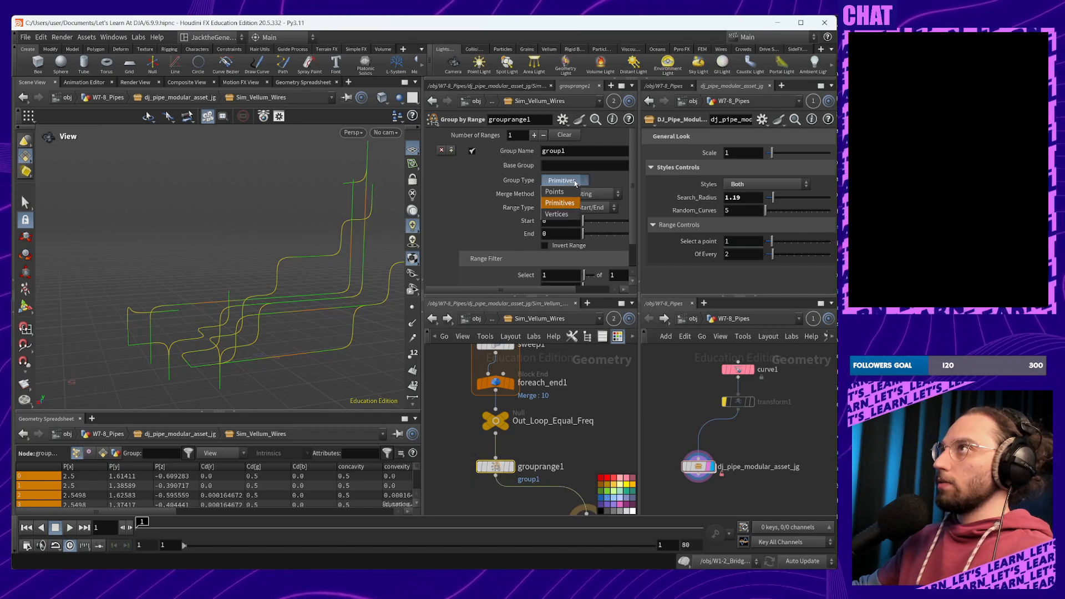
left_click(554, 191)
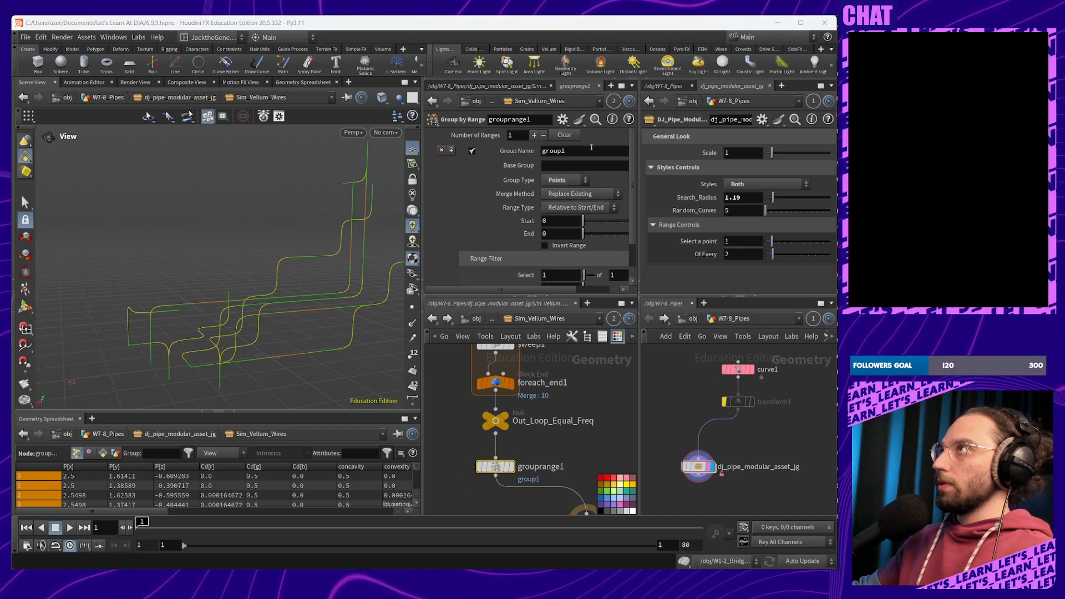
left_click(598, 151)
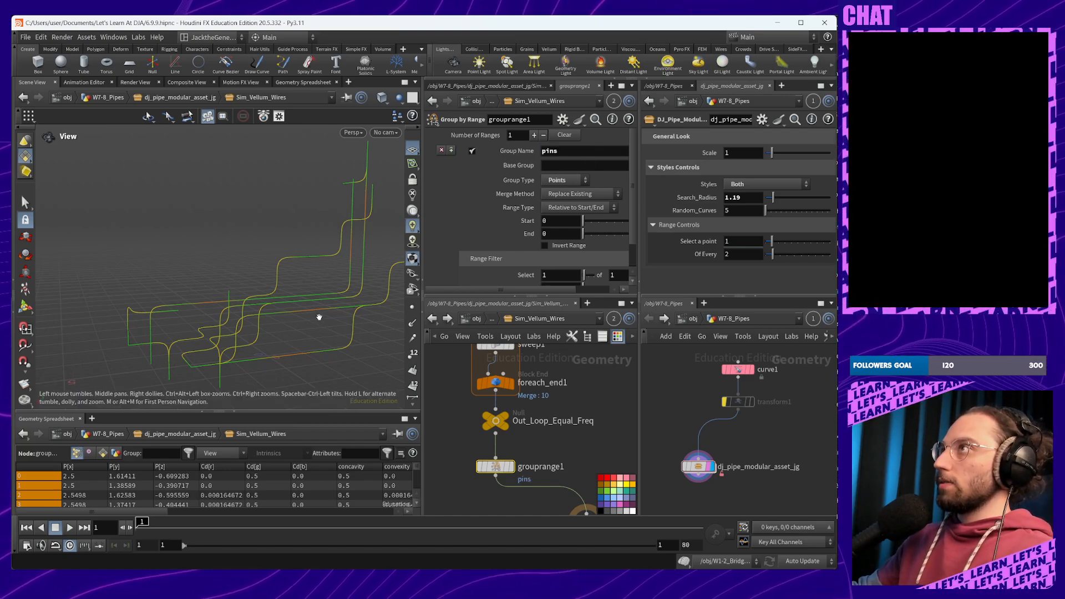
Turn on the display of points and point numbers in the viewport and inspect the wire curves
scroll(585, 238, "down", 2)
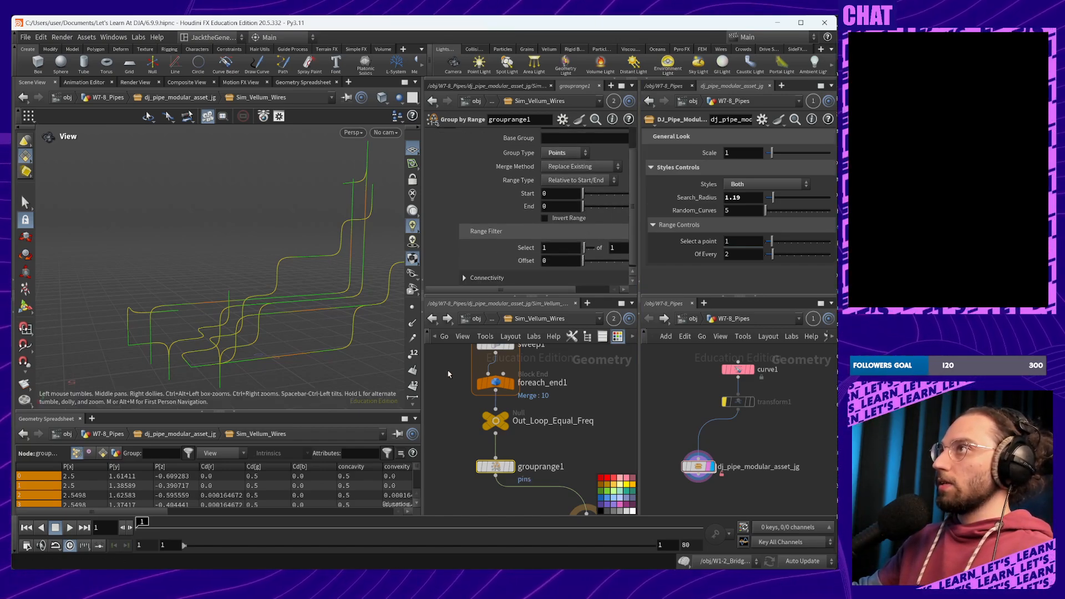
left_click_drag(186, 317, 347, 300)
left_click(412, 306)
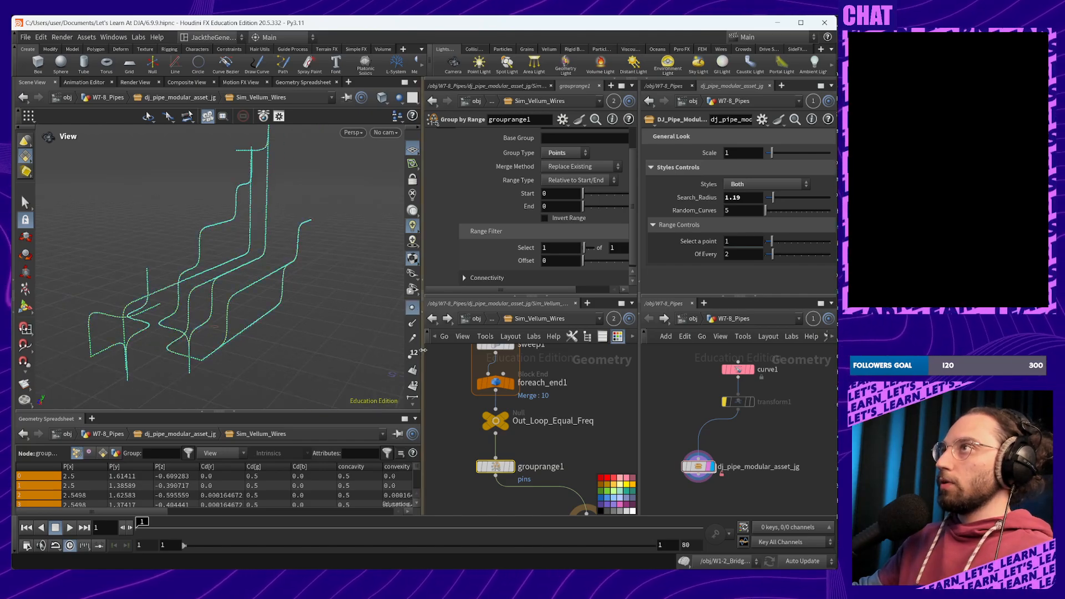
left_click(413, 353)
left_click_drag(264, 370, 283, 350)
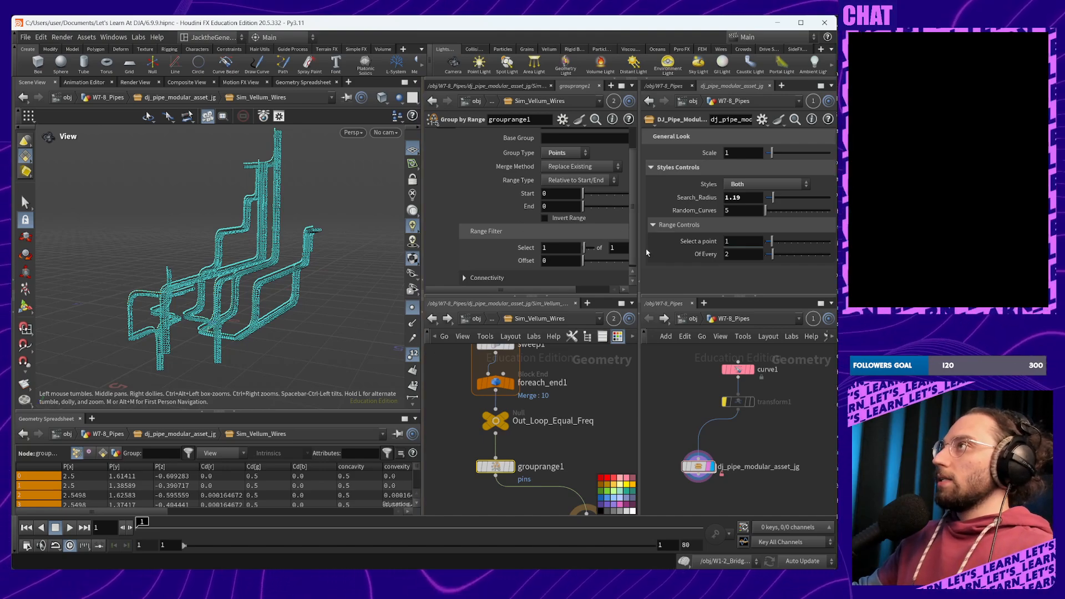
Set the Start and End of the pins point range to 1, keeping the Relative to Start/End range type
left_click_drag(641, 247, 672, 247)
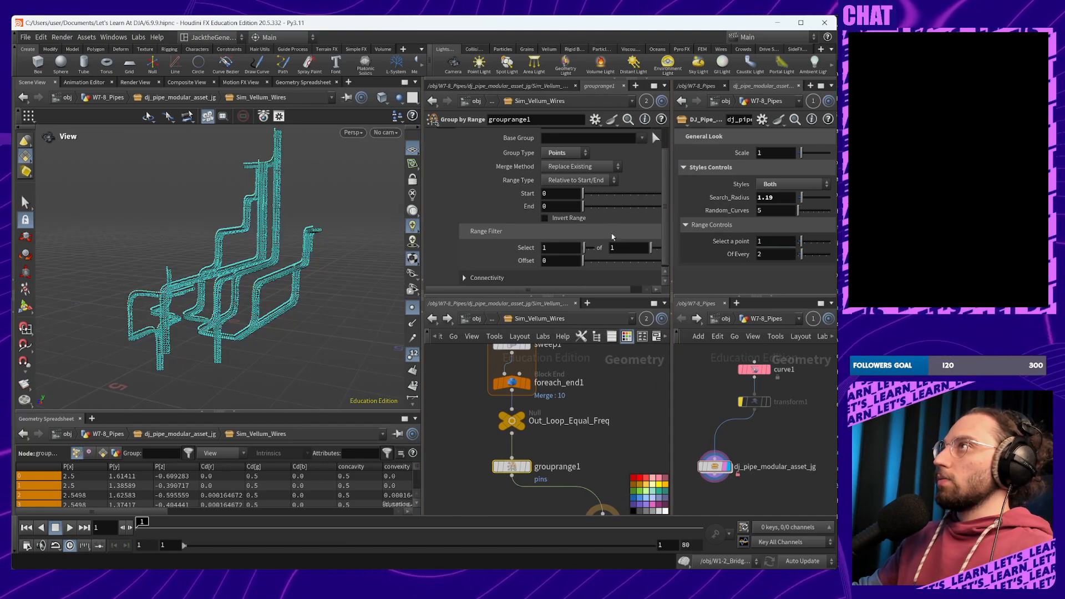
scroll(612, 236, "up", 2)
left_click(585, 194)
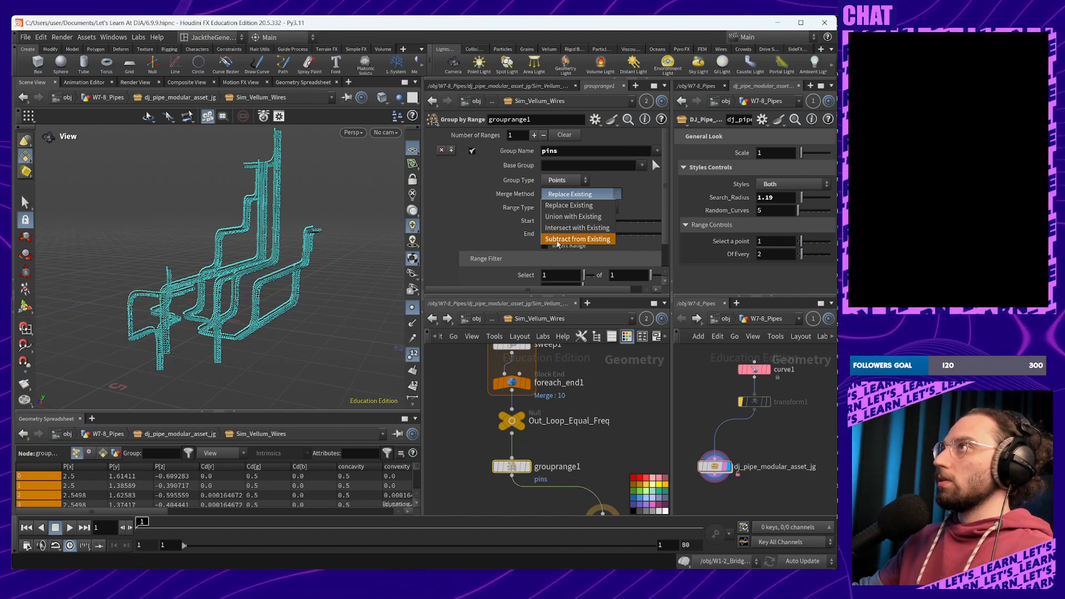
left_click(588, 194)
left_click(581, 208)
left_click(581, 210)
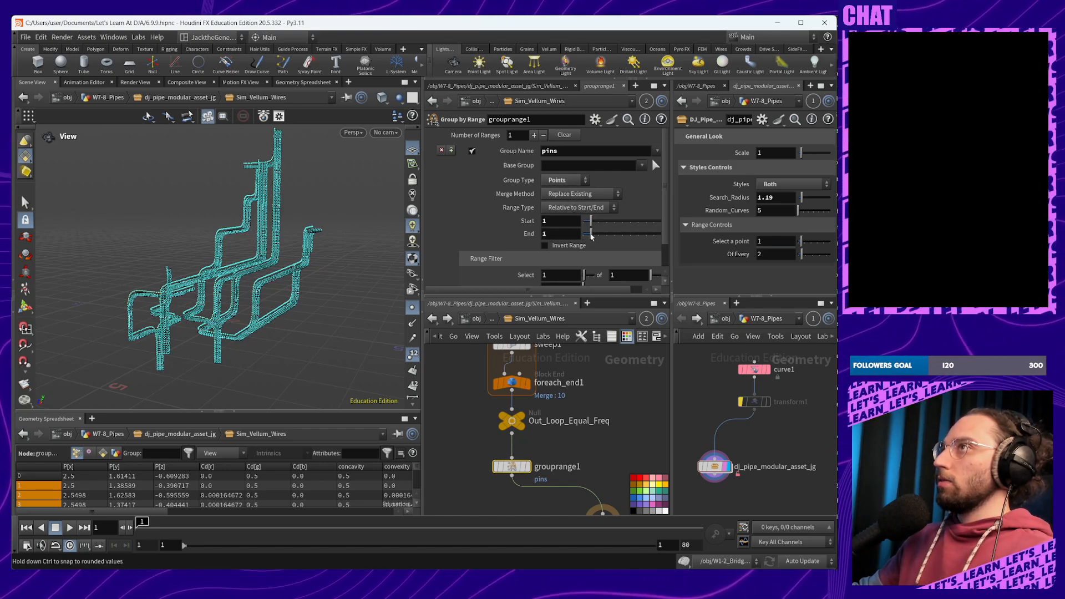
Enable Affect Disconnected Geometry Separately for the pins range and display the grouprange1 node
scroll(573, 239, "down", 2)
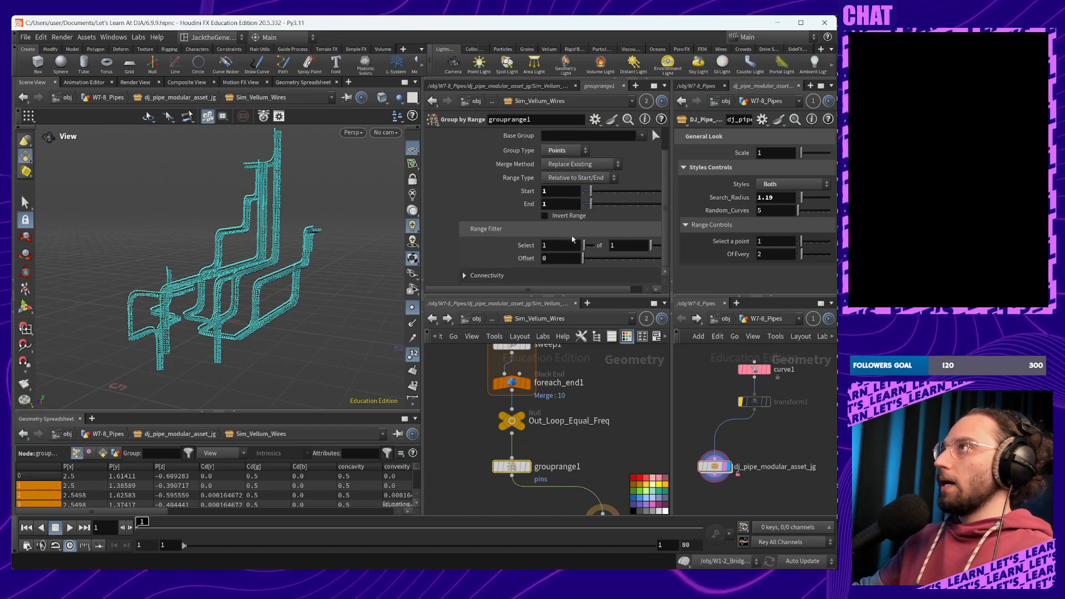
left_click(481, 275)
scroll(508, 253, "down", 4)
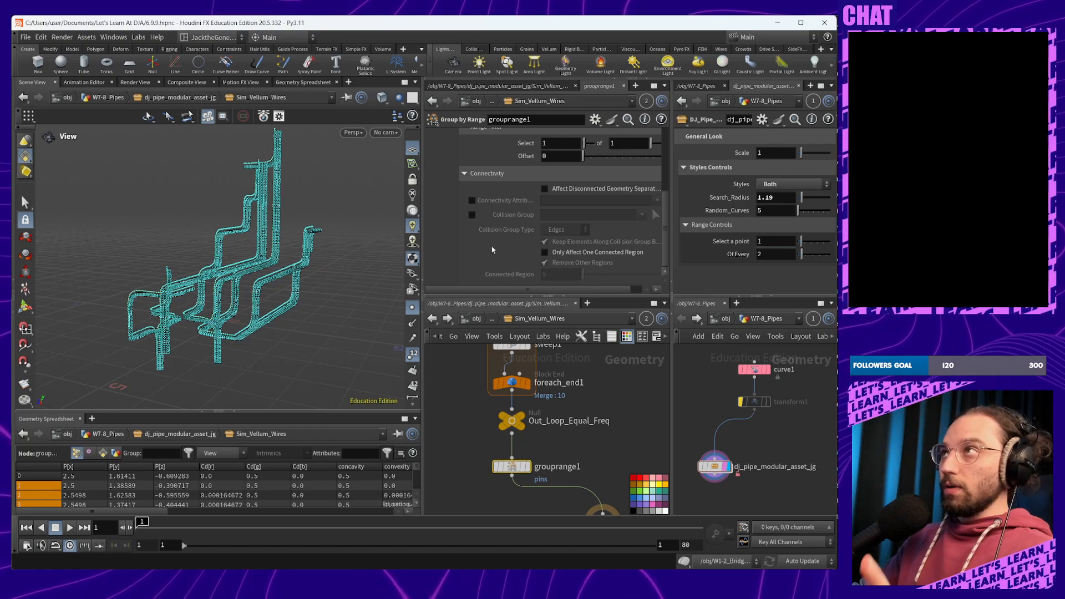
left_click(545, 190)
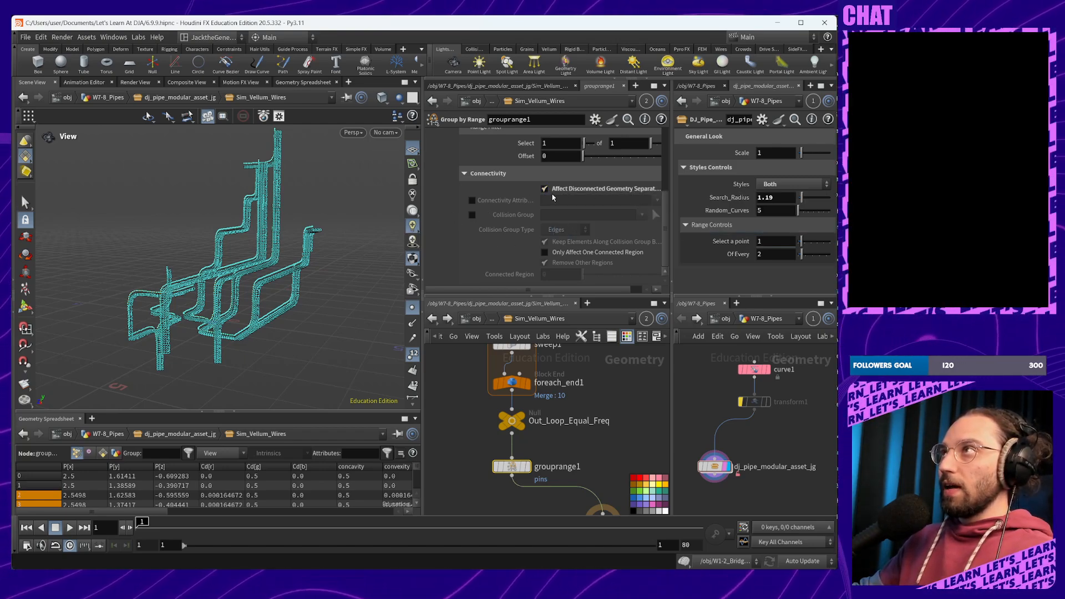
left_click(532, 446)
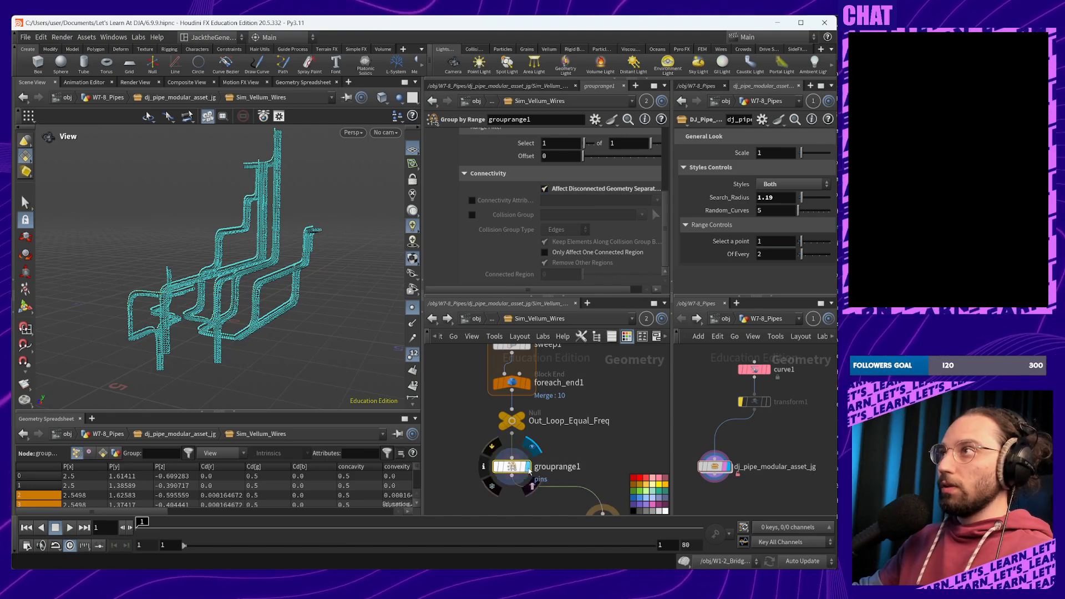
left_click_drag(261, 361, 326, 373)
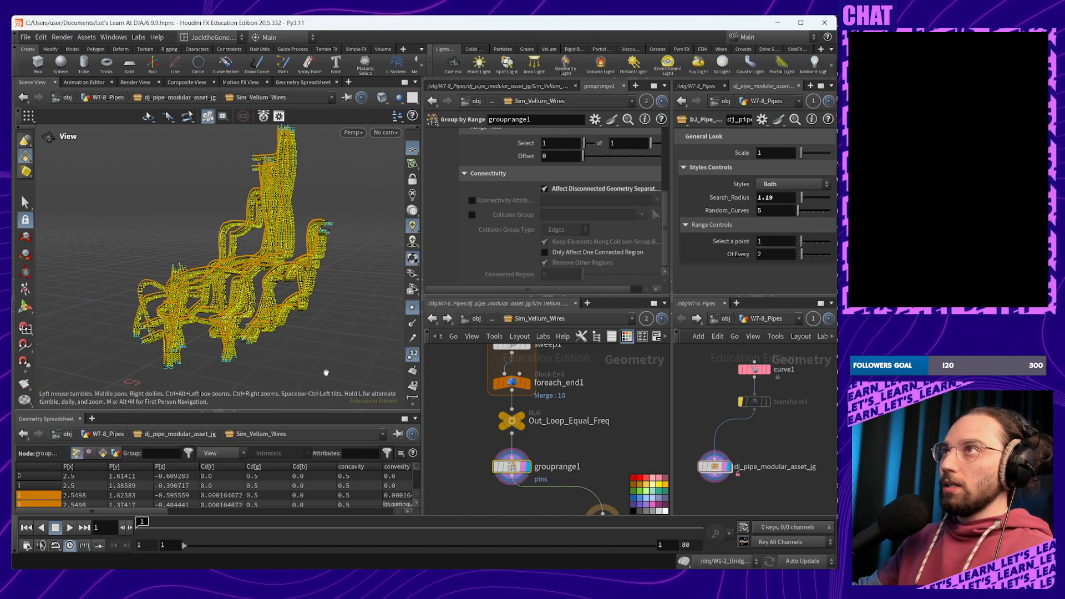
Invert the range of the pins group so that it selects the end points of each wire curve
scroll(549, 230, "up", 3)
scroll(510, 224, "down", 2)
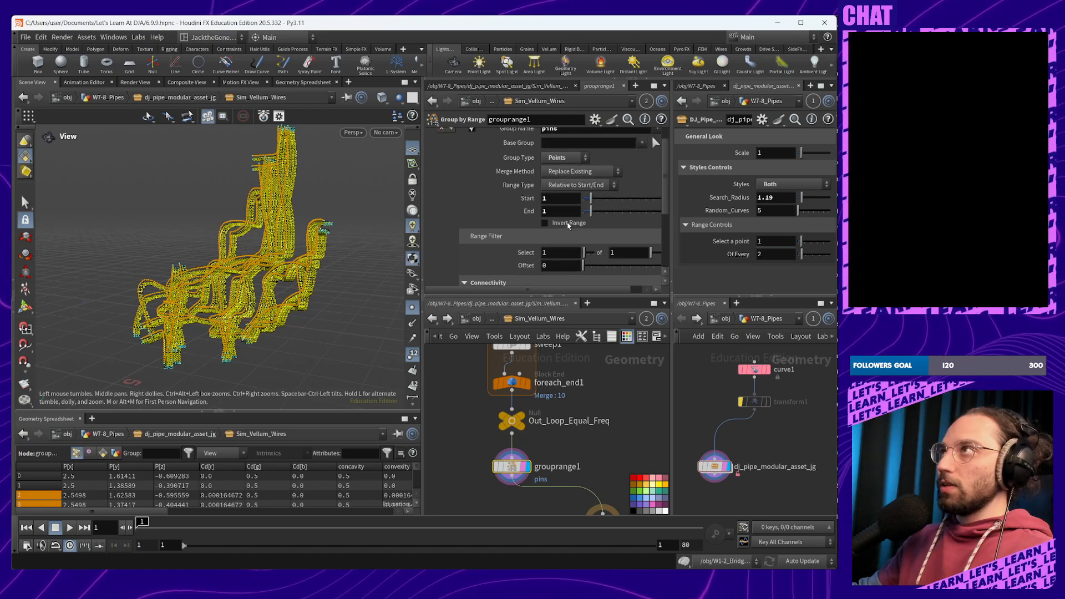
scroll(507, 231, "up", 2)
scroll(504, 238, "down", 3)
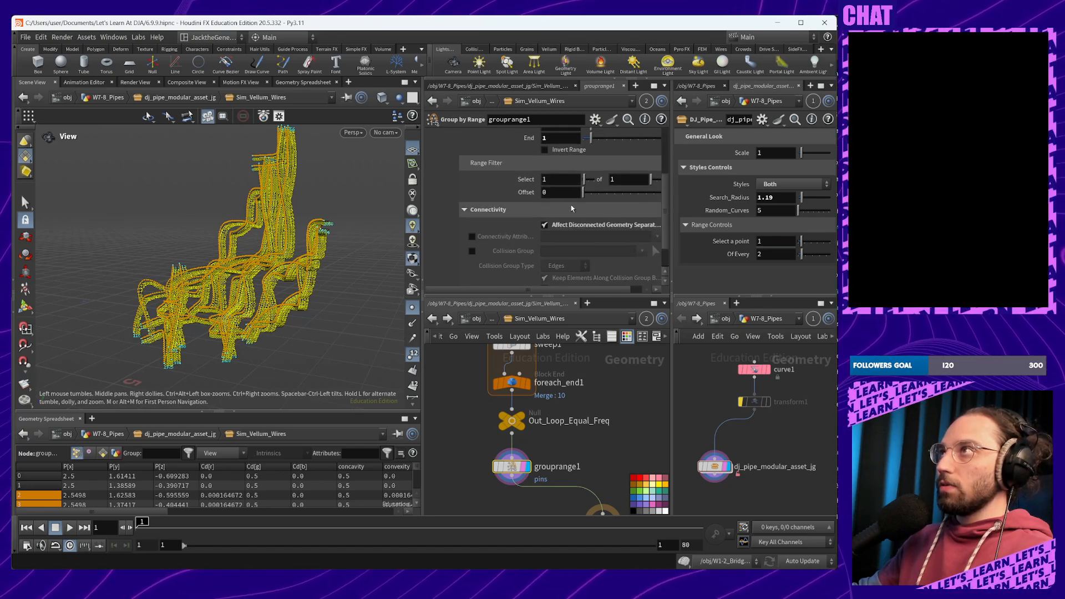
scroll(561, 244, "up", 3)
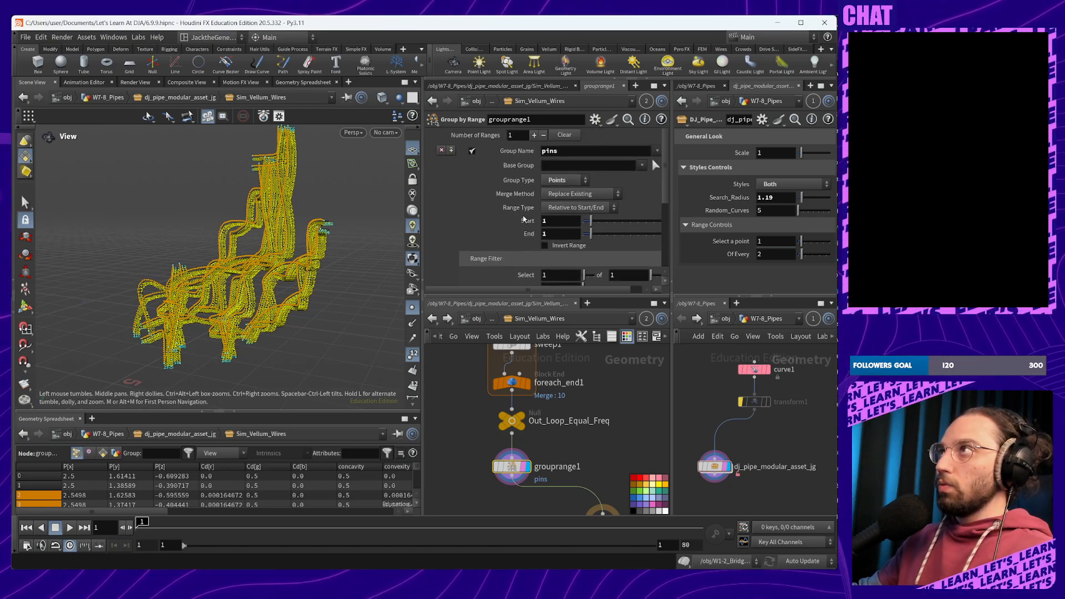
left_click(544, 245)
left_click_drag(238, 288, 276, 357)
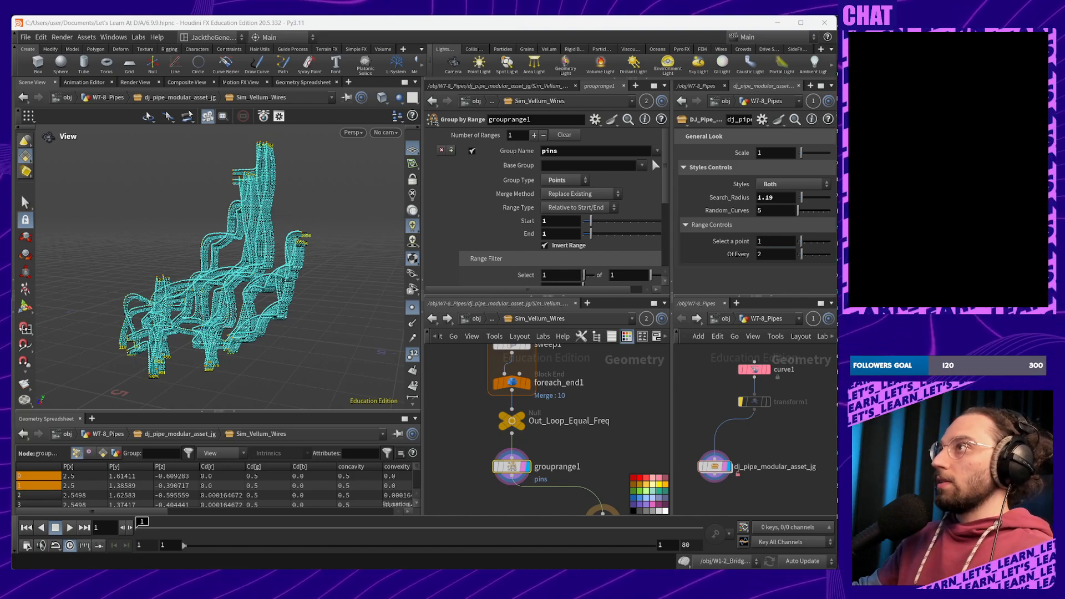
Copy the grouprange1 node and go into the Ope_Find_Shortest_Path subnetwork of the pipe asset
key("ctrl+c")
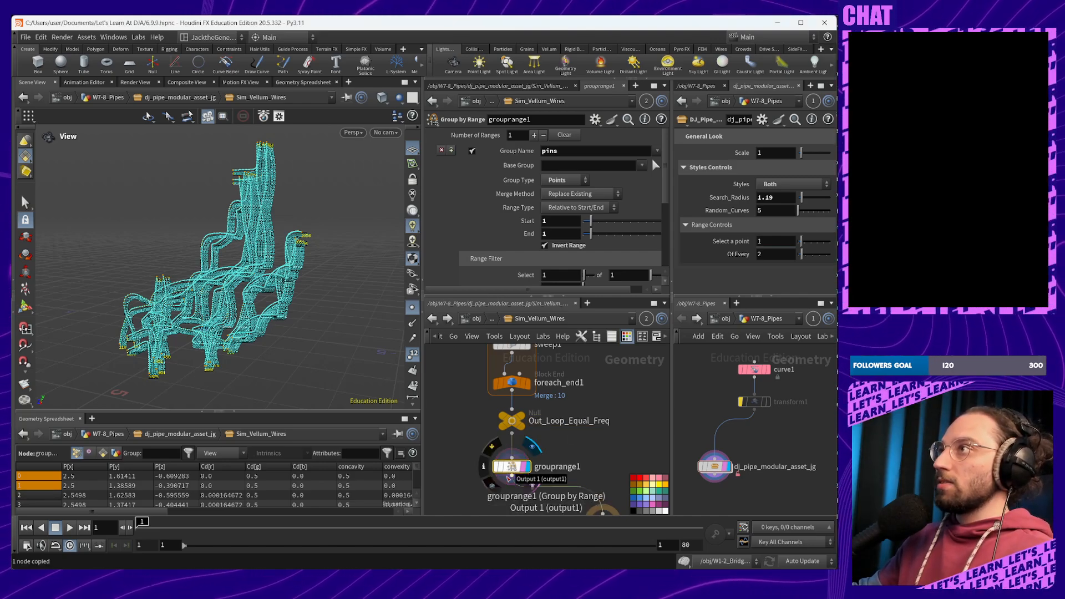
left_click(432, 318)
middle_click_drag(627, 488, 536, 374)
scroll(558, 447, "down", 4)
middle_click_drag(558, 447, 499, 407)
scroll(537, 458, "up", 4)
scroll(499, 407, "down", 4)
middle_click_drag(512, 444, 497, 371)
scroll(523, 405, "up", 5)
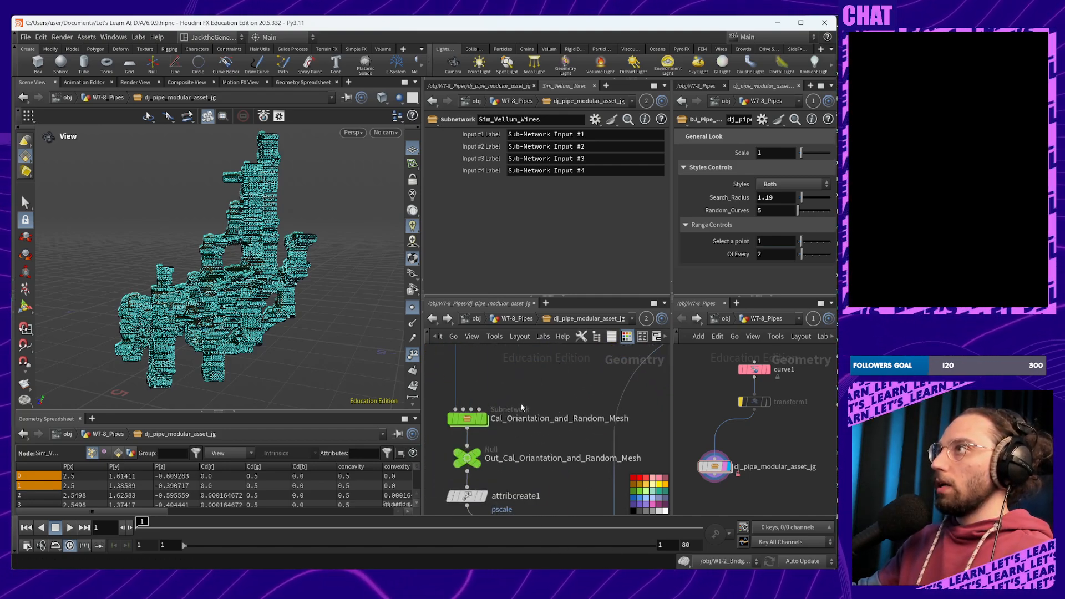
scroll(523, 418, "down", 4)
middle_click_drag(488, 444, 510, 435)
scroll(566, 463, "up", 4)
double_click(493, 435)
middle_click_drag(516, 485, 516, 537)
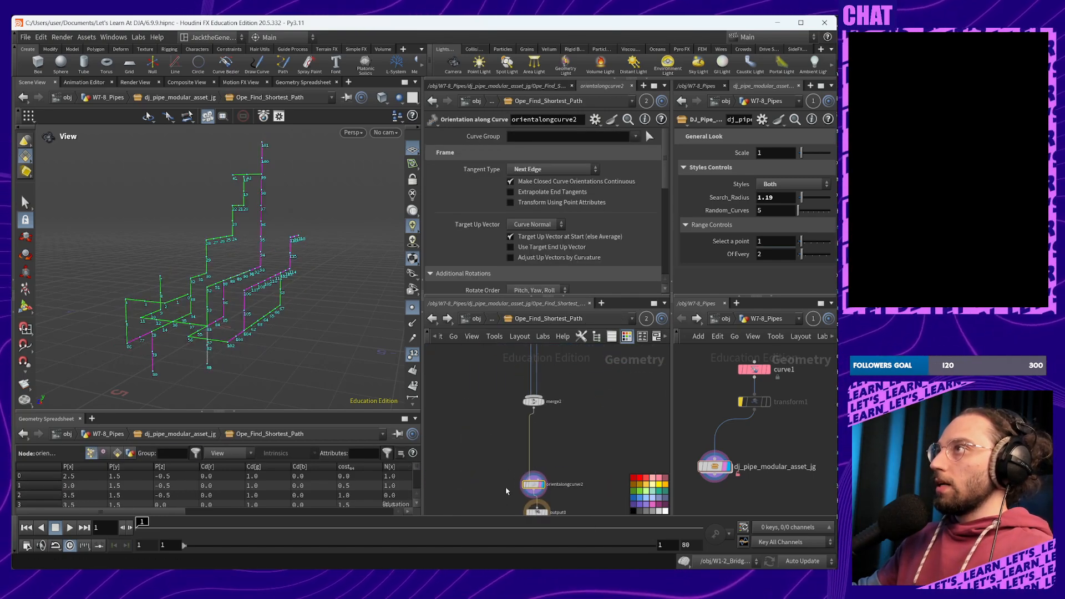
Display the resample nodes of the green and pink branches in turn and examine their curves and end points
middle_click_drag(513, 446, 519, 534)
middle_click_drag(484, 357, 479, 407)
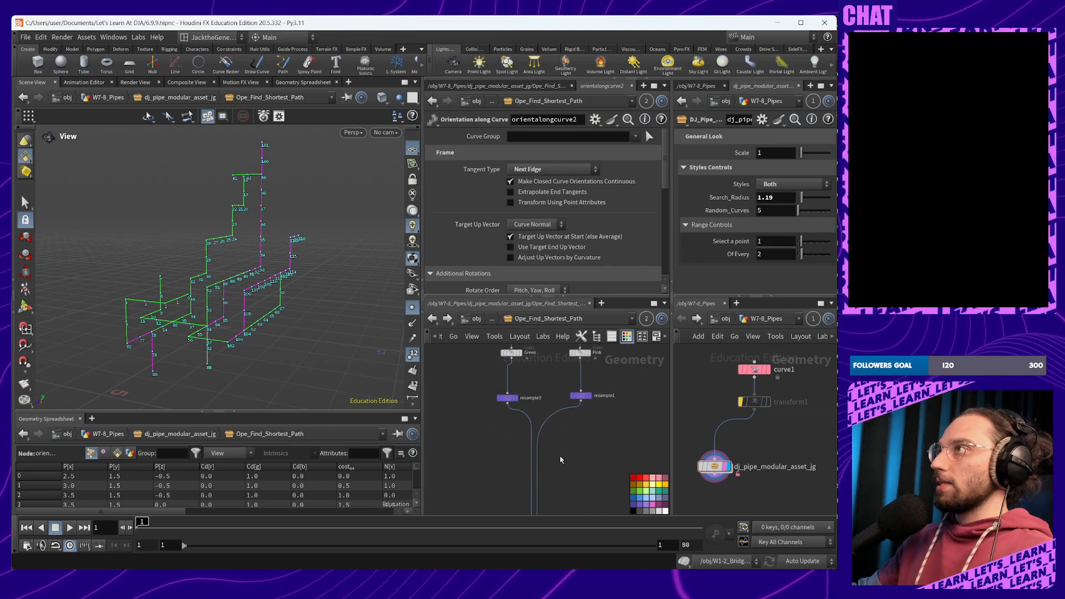
middle_click_drag(571, 474, 598, 464)
left_click(609, 395)
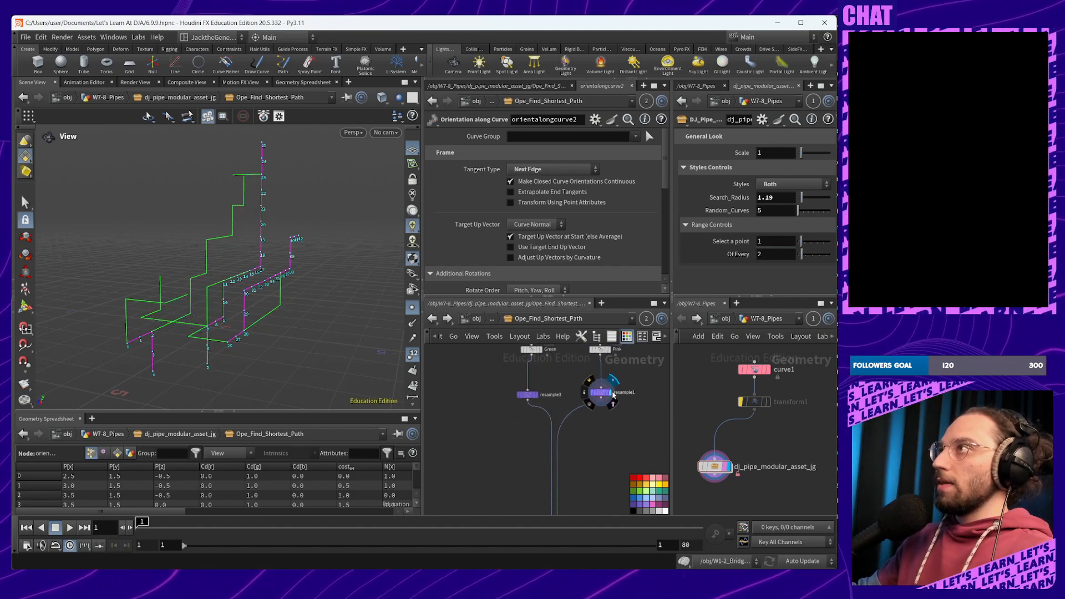
left_click(600, 393)
left_click_drag(194, 347, 361, 332)
left_click(535, 395)
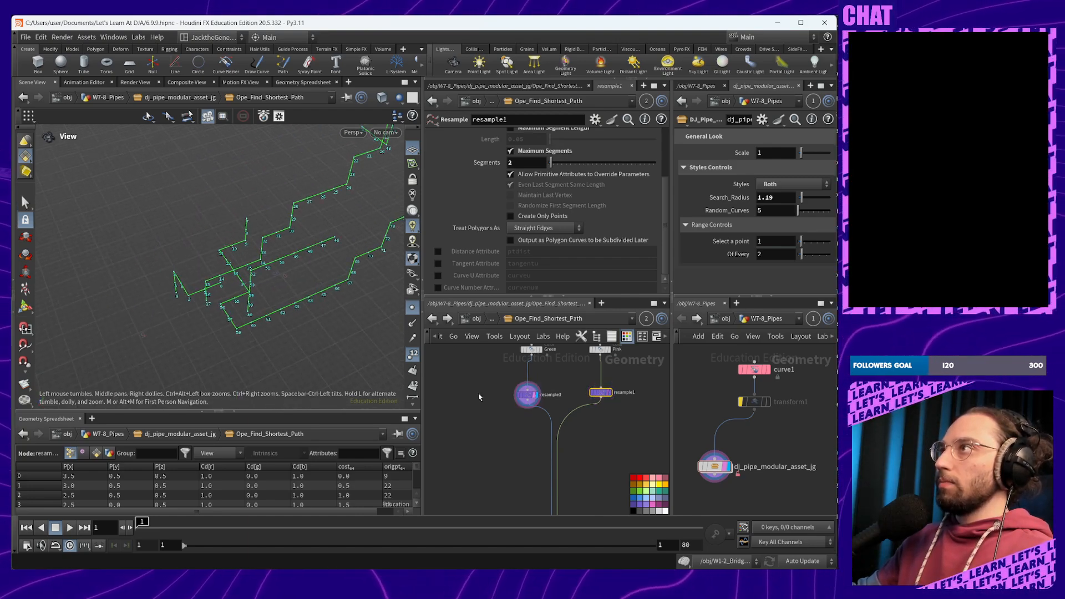
left_click(607, 394)
right_click_drag(288, 172, 173, 333)
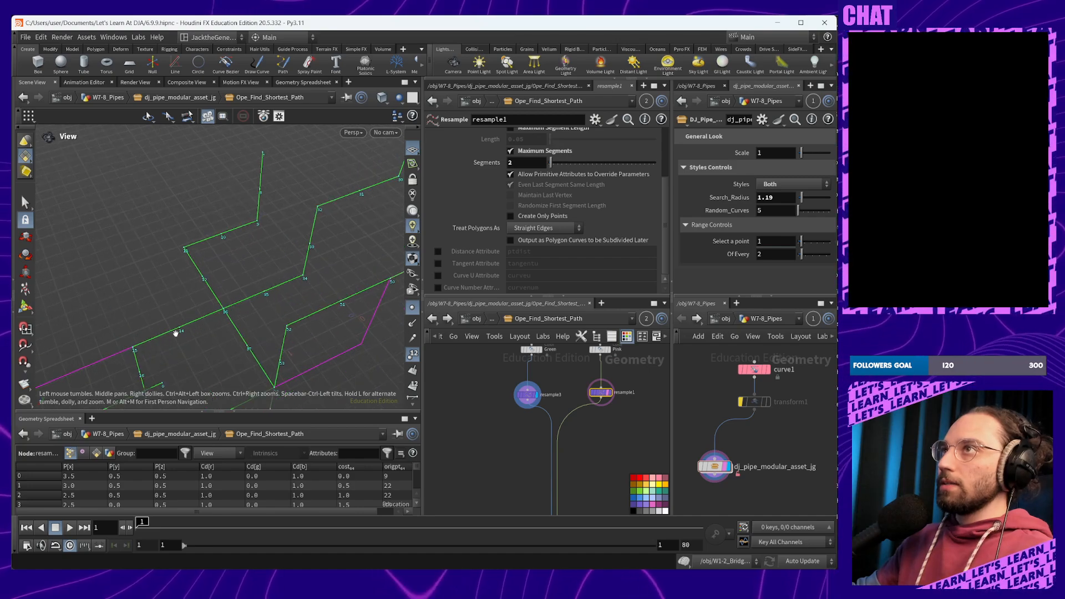
left_click_drag(173, 333, 209, 294)
middle_click_drag(209, 294, 274, 246)
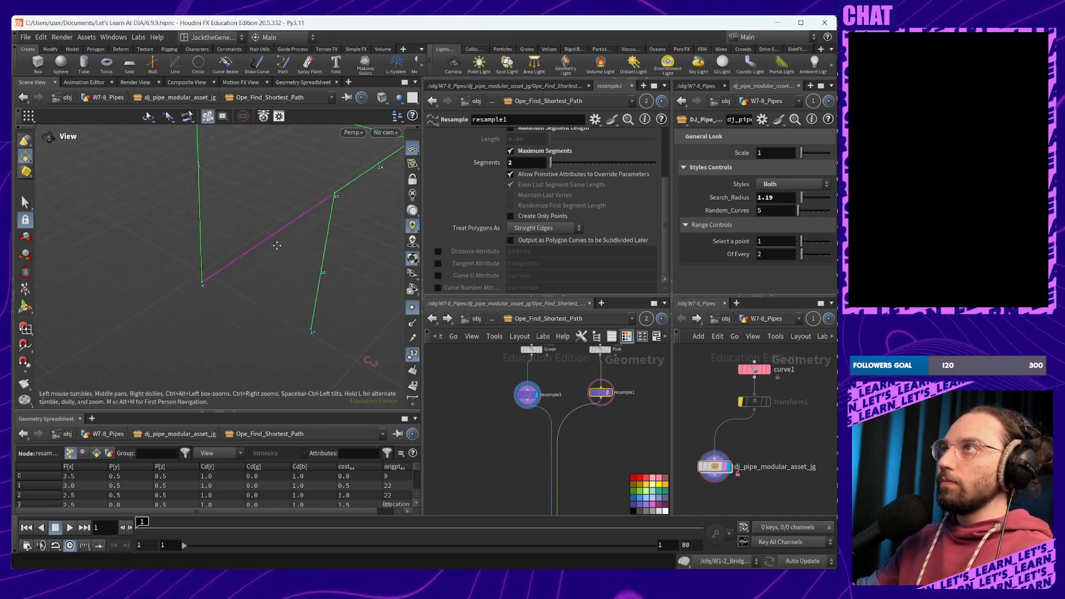
left_click_drag(275, 246, 286, 227)
left_click_drag(234, 267, 219, 292)
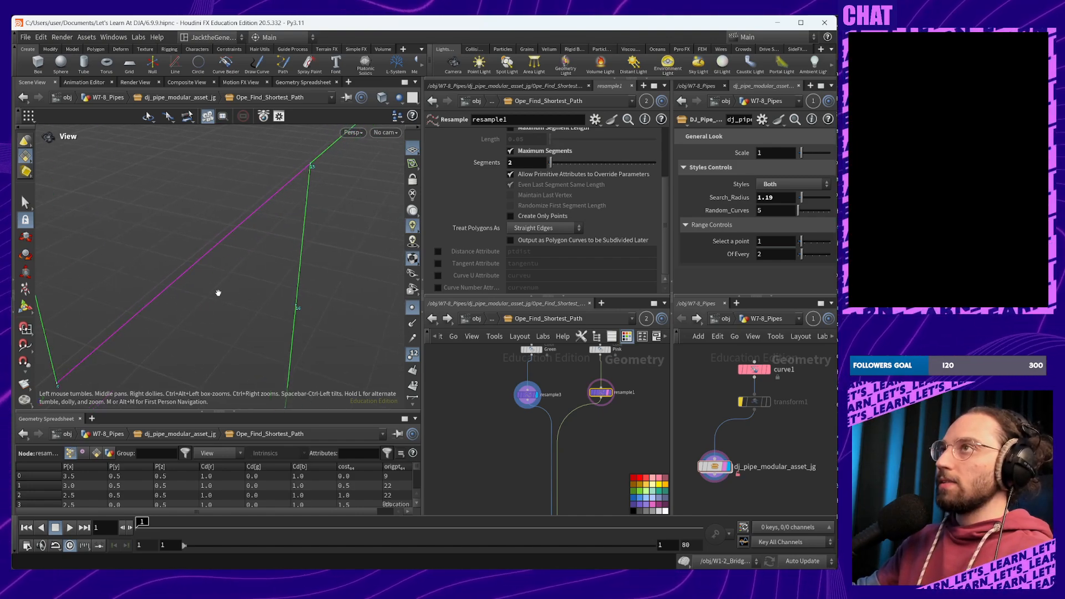
right_click_drag(218, 293, 235, 331)
left_click_drag(235, 330, 183, 271)
right_click_drag(183, 271, 228, 340)
left_click_drag(228, 340, 212, 336)
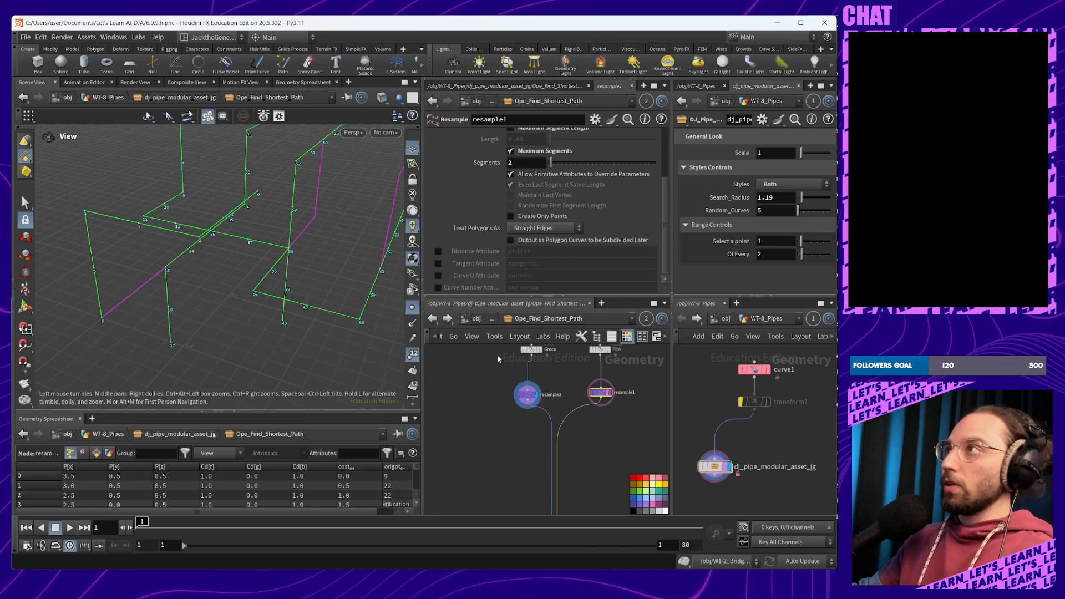
Paste the copied Group by Range node and insert it between the green branch's resample node and merge2
middle_click_drag(484, 453, 487, 417)
key("ctrl+v")
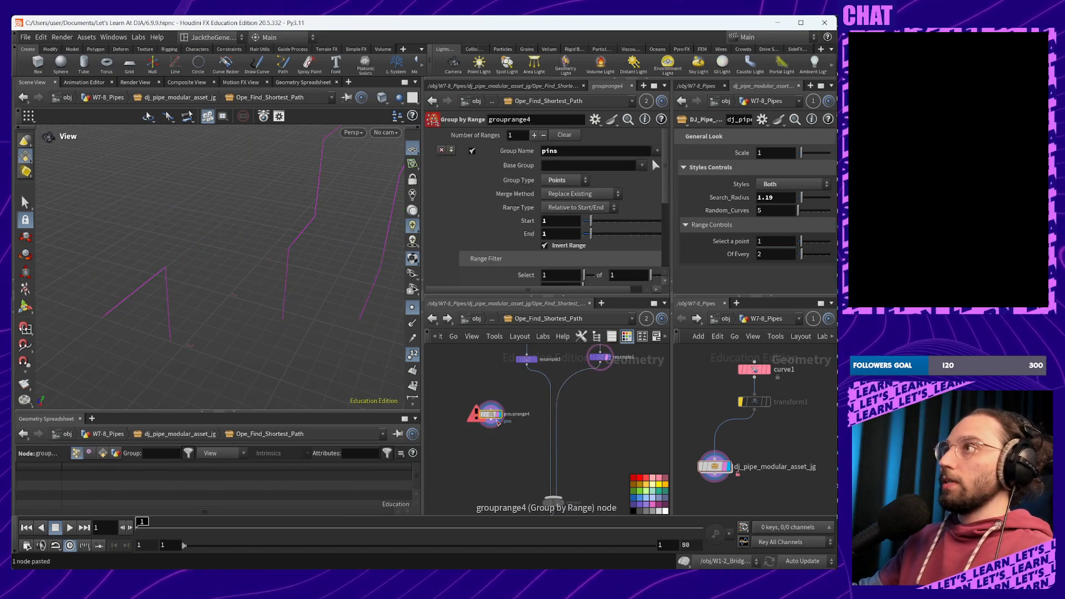
left_click_drag(494, 417, 520, 410)
left_click_drag(242, 345, 334, 310)
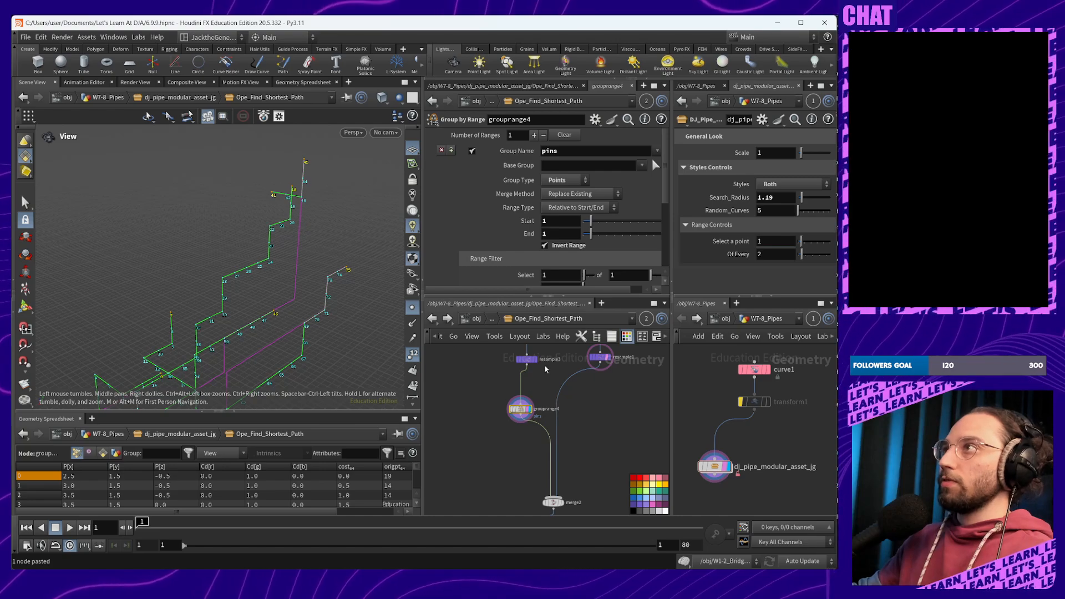
middle_click_drag(555, 411, 550, 404)
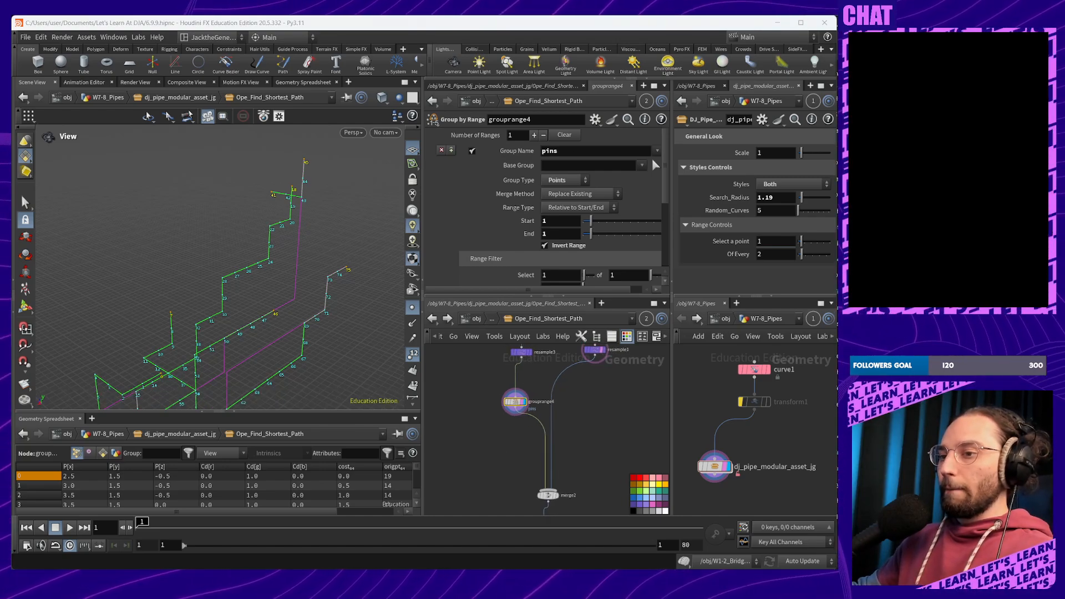
Rename the green branch's point group to tips_green
left_click(582, 149)
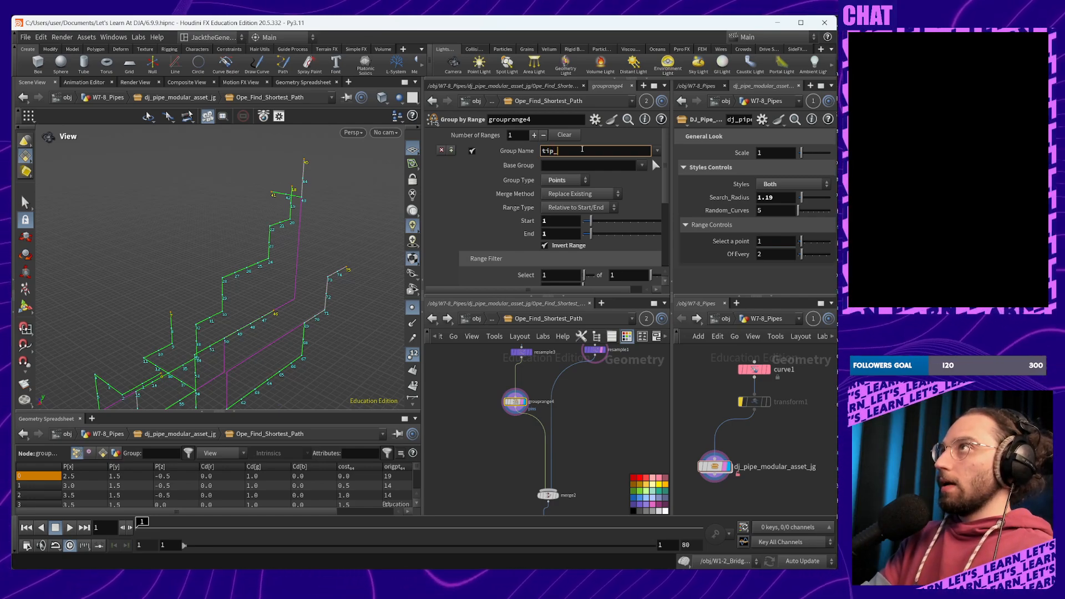
type("tip_green")
key("Return")
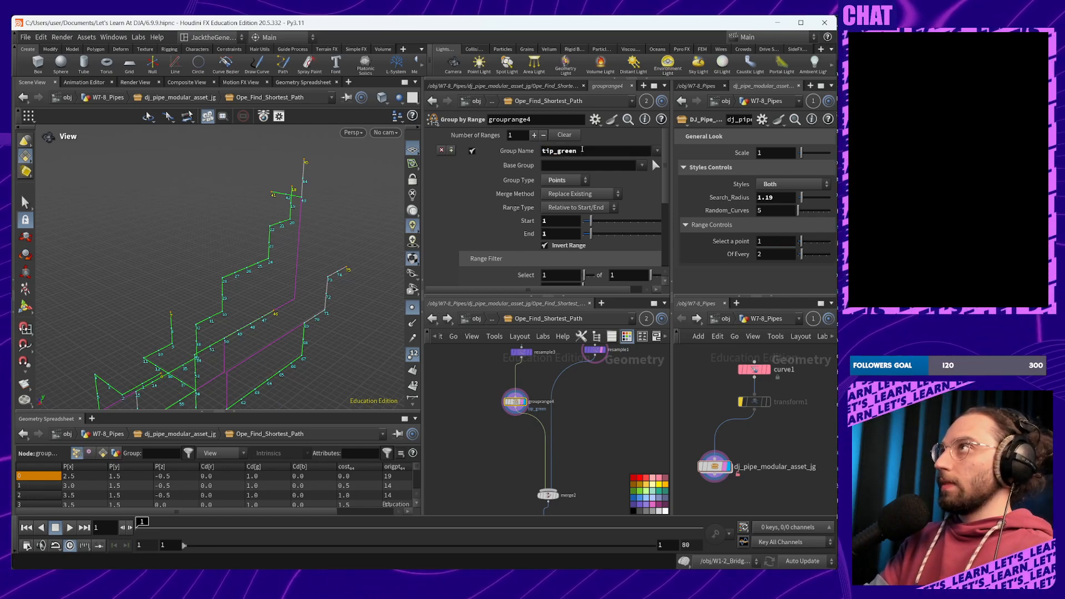
left_click(556, 151)
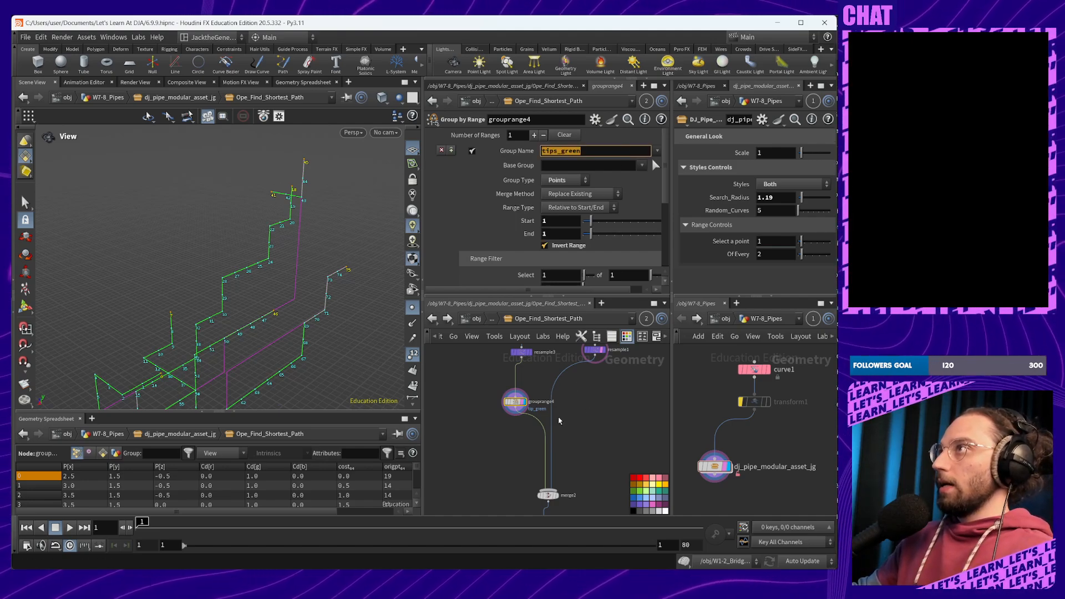
key("Return")
Duplicate the tips_green range node onto the wire between resample1 and merge2 and name its group tips_purple
left_click_drag(517, 404, 552, 402, "alt")
left_click_drag(288, 366, 374, 269)
left_click(587, 149)
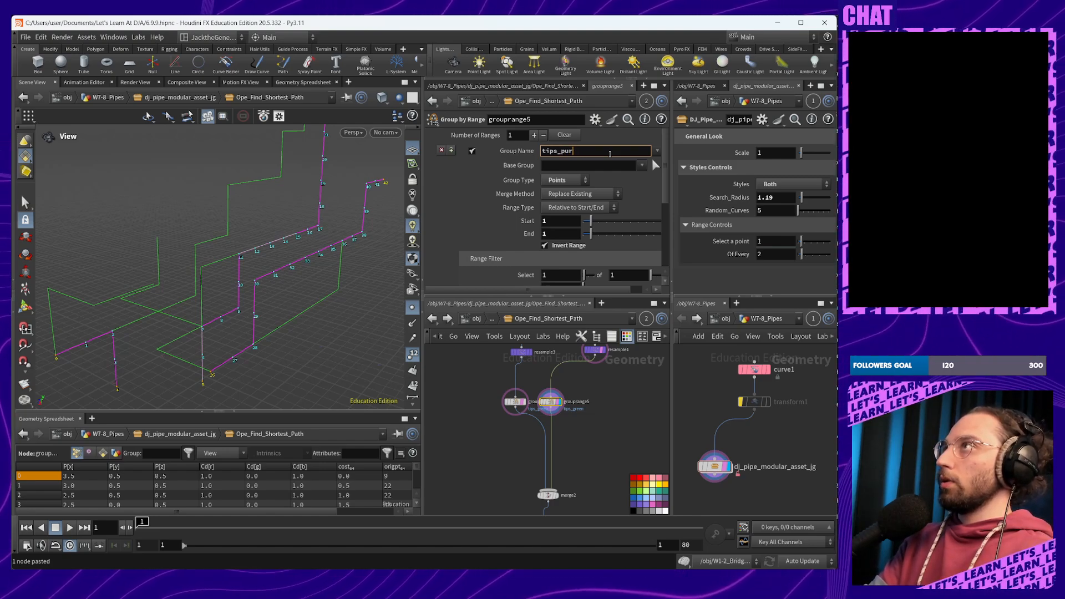
key("Return")
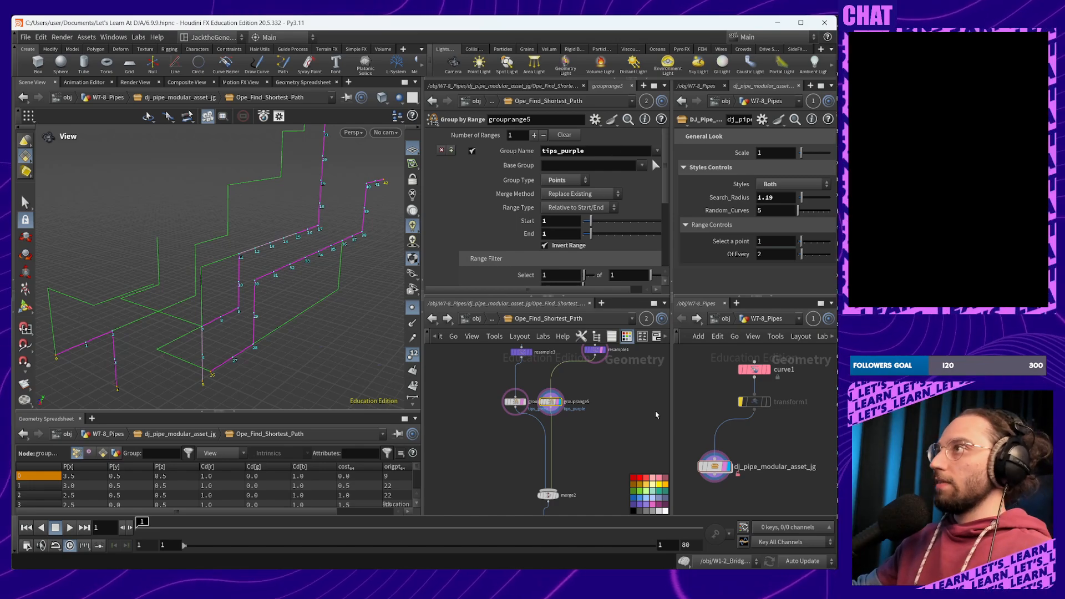
left_click_drag(552, 403, 583, 405)
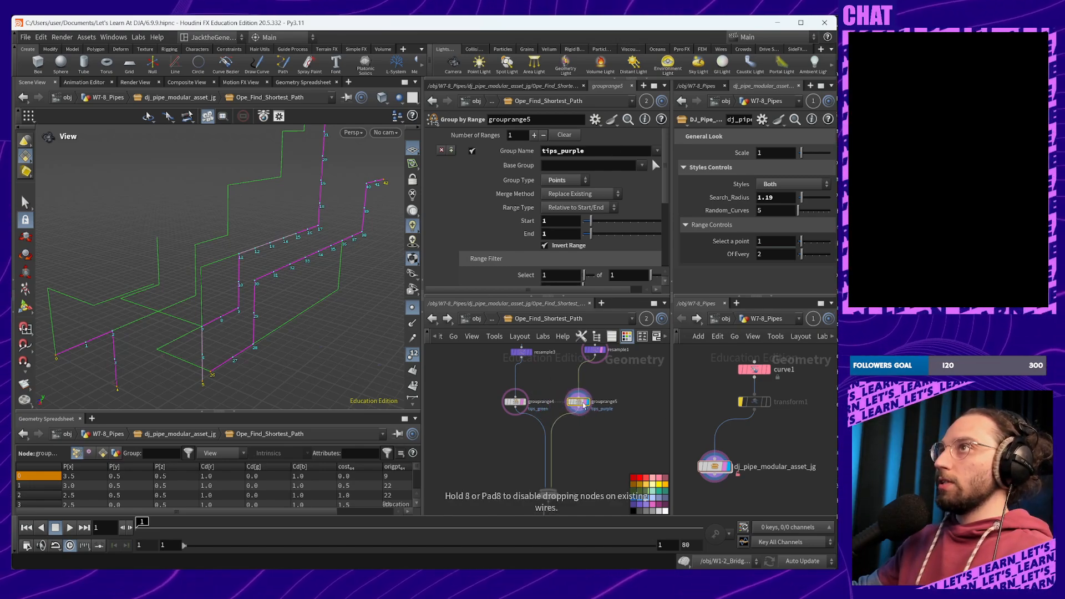
Inspect the grouped tips of the purple curves and display merge2 to view both branches together
middle_click_drag(596, 431, 598, 421)
middle_click_drag(244, 367, 243, 369)
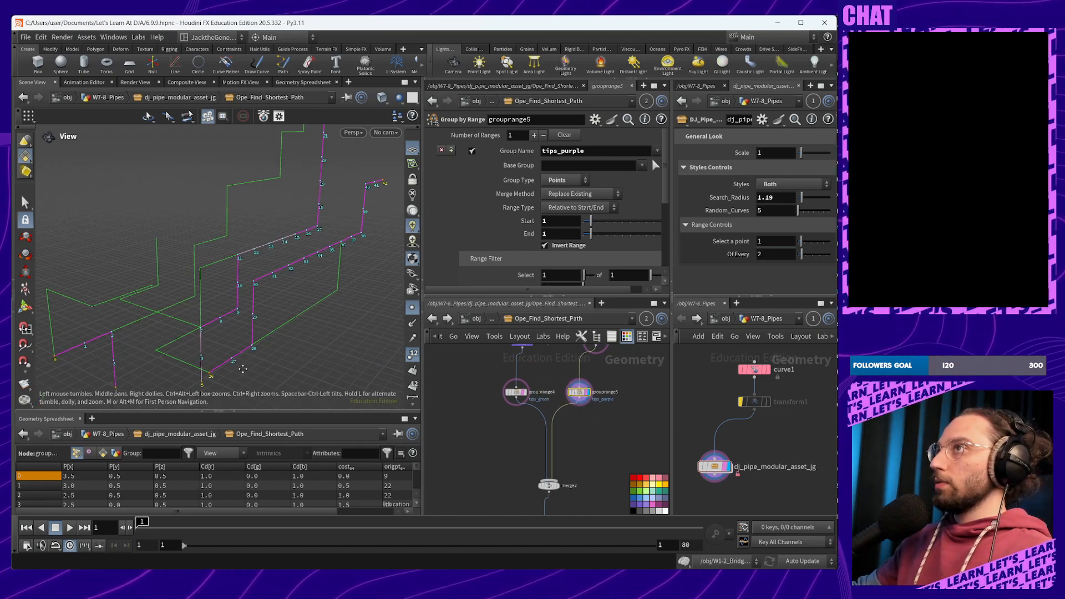
left_click_drag(243, 369, 261, 338)
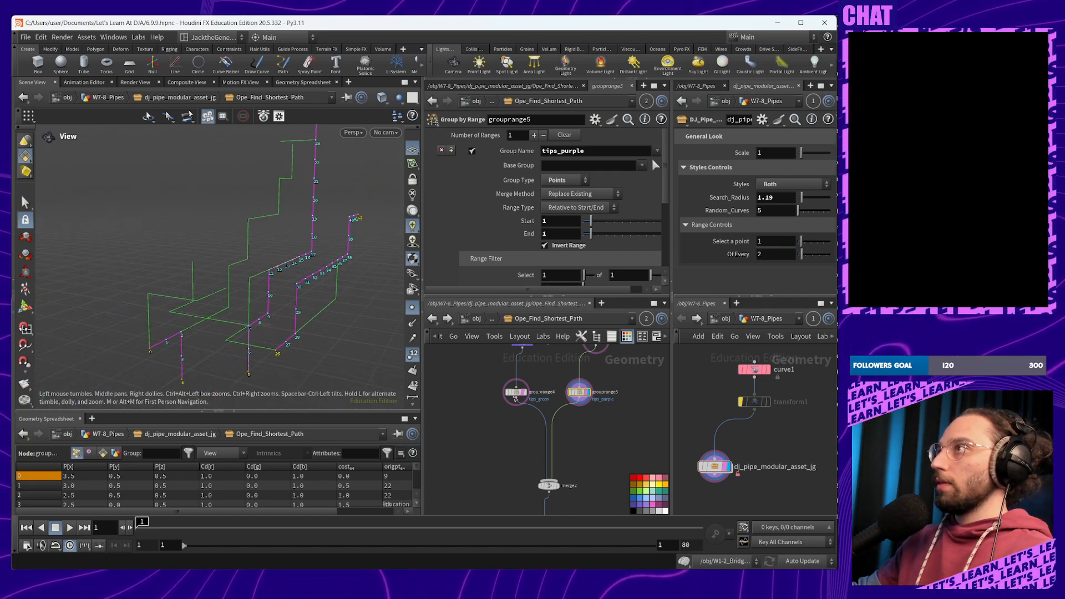
middle_click_drag(623, 459, 633, 355)
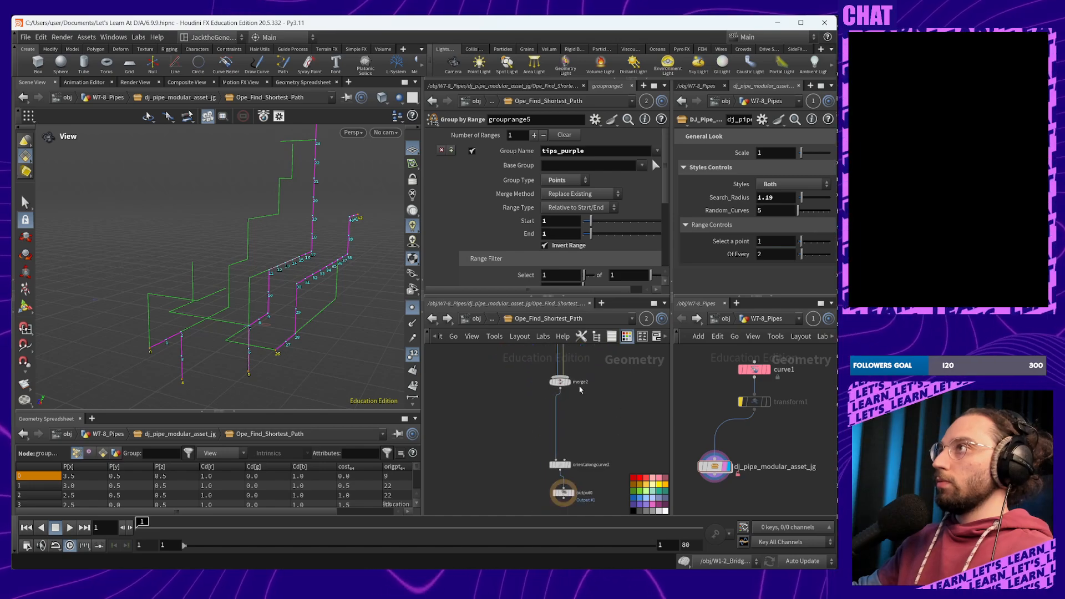
left_click(570, 384)
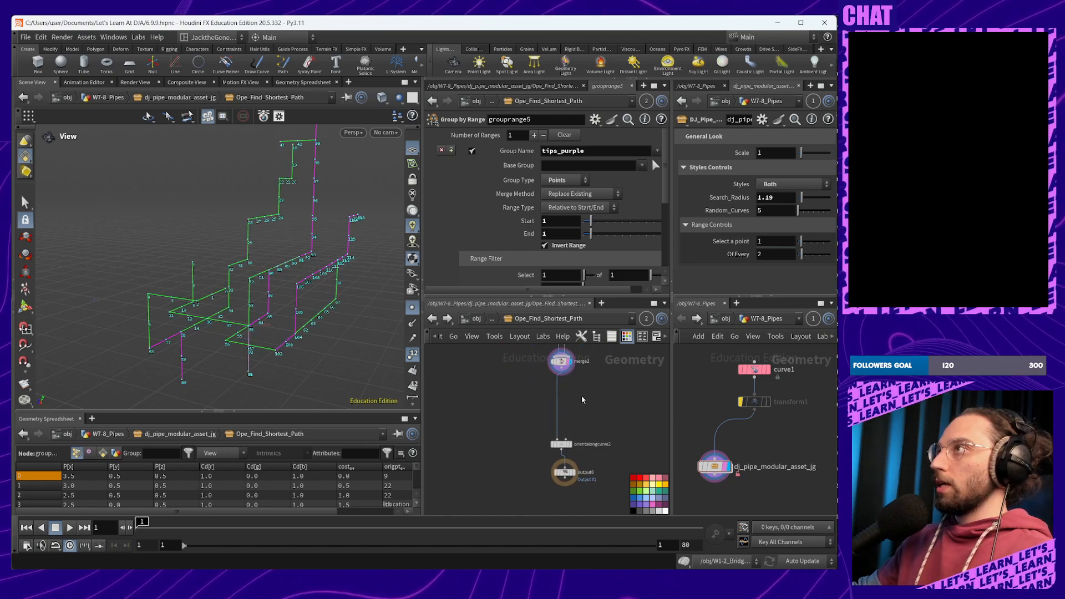
Insert a Fuse node on the wire between merge2 and orientalongcurve2
scroll(581, 395, "up", 3)
key("Tab")
type("fus")
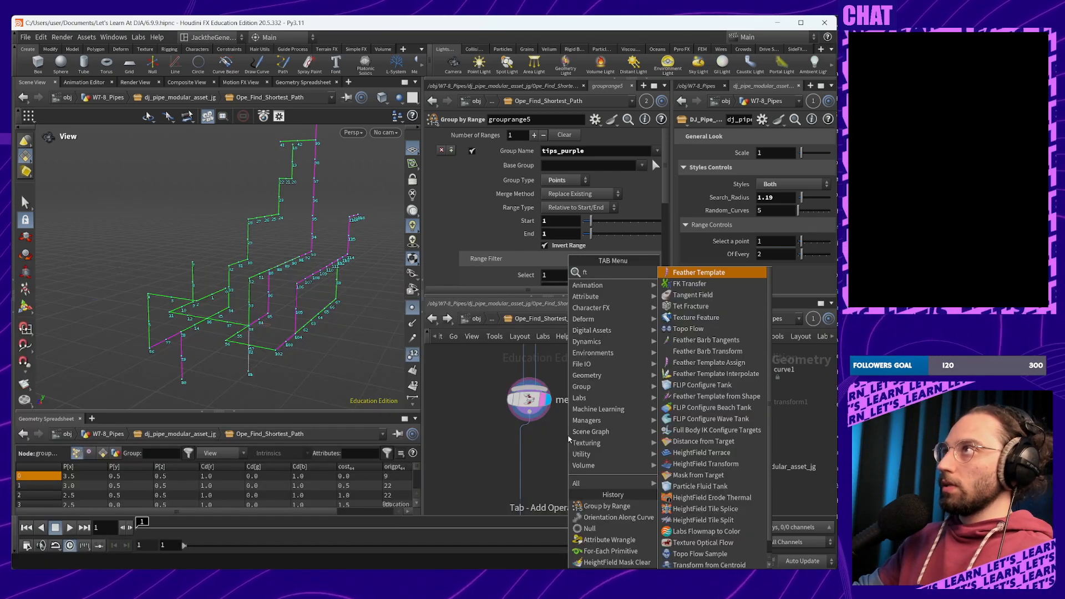
key("Return")
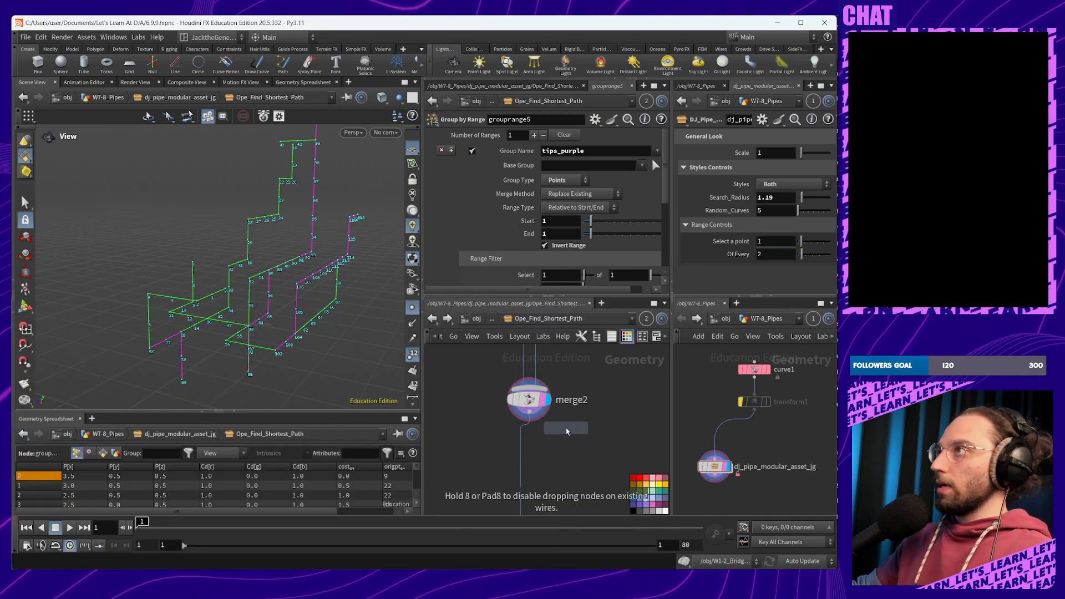
left_click(523, 447)
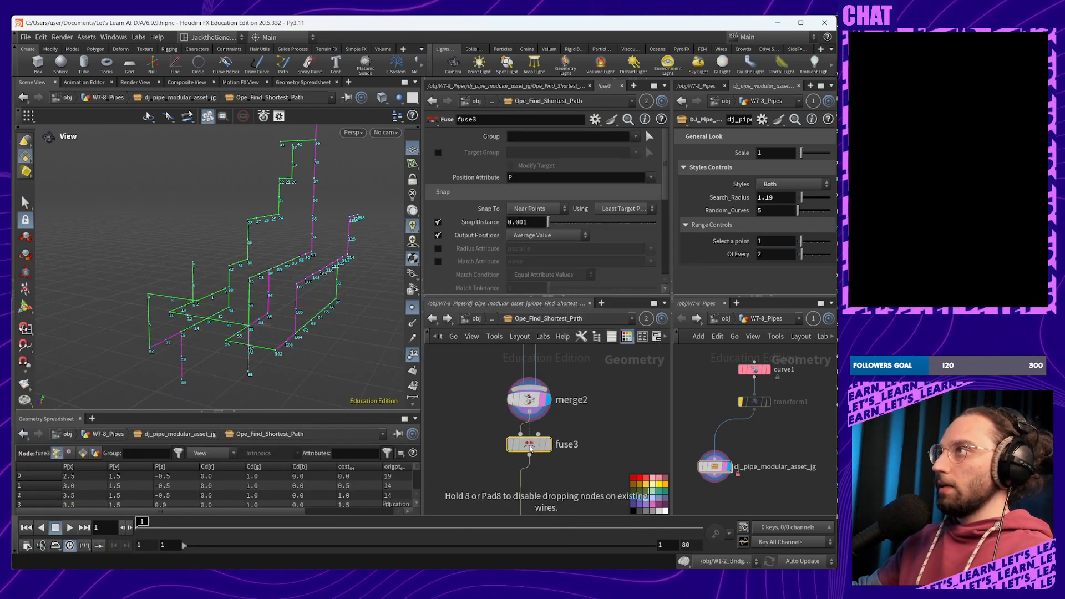
Set the fuse node's Group to tips_green and enable its Target Group with tips_purple
left_click(635, 136)
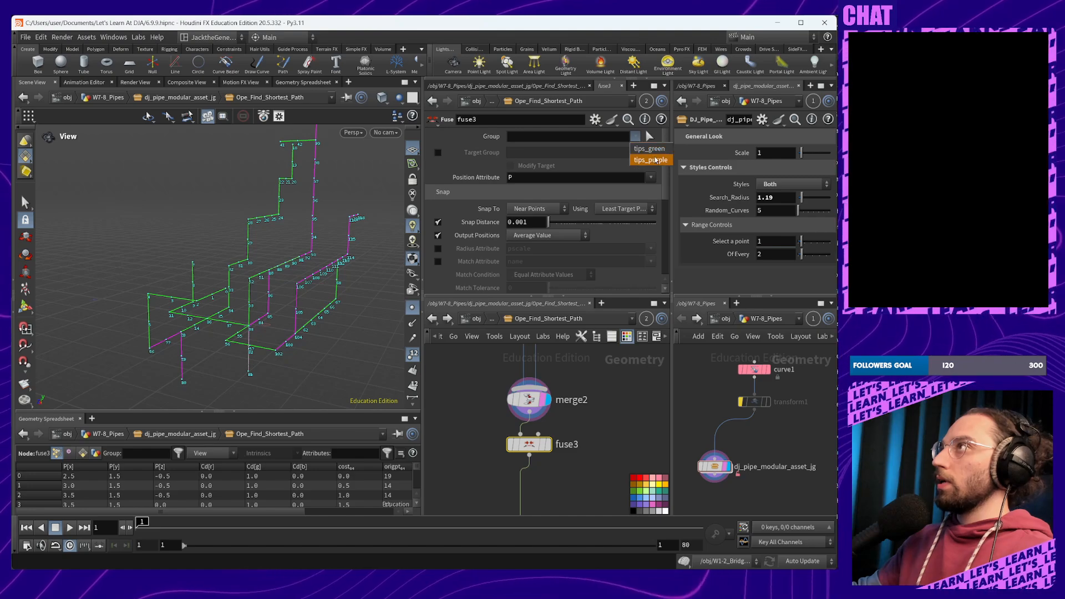
left_click(646, 151)
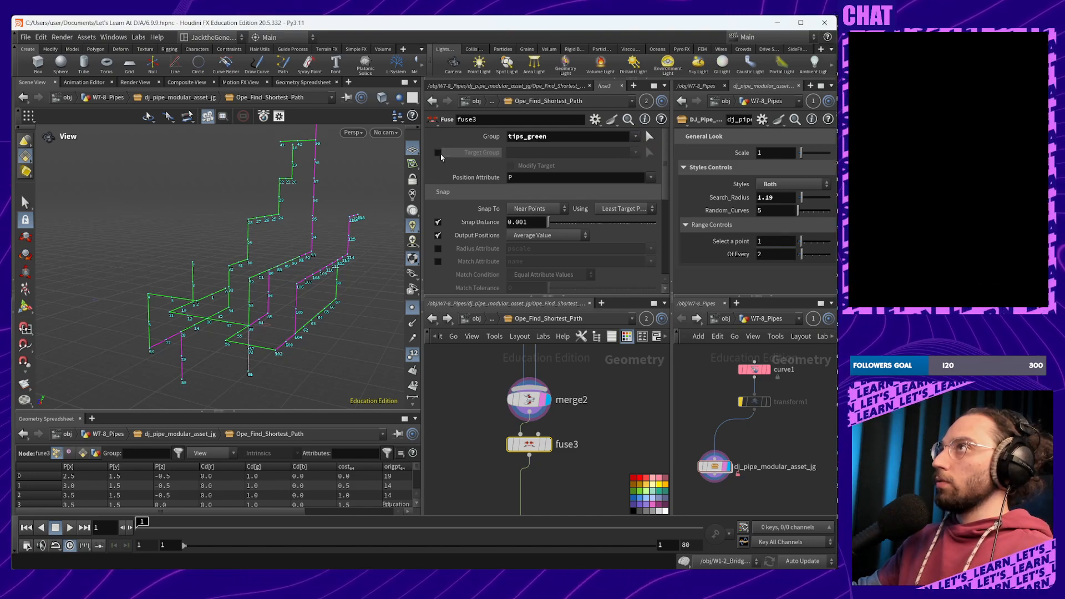
left_click(438, 152)
left_click(637, 152)
left_click(644, 178)
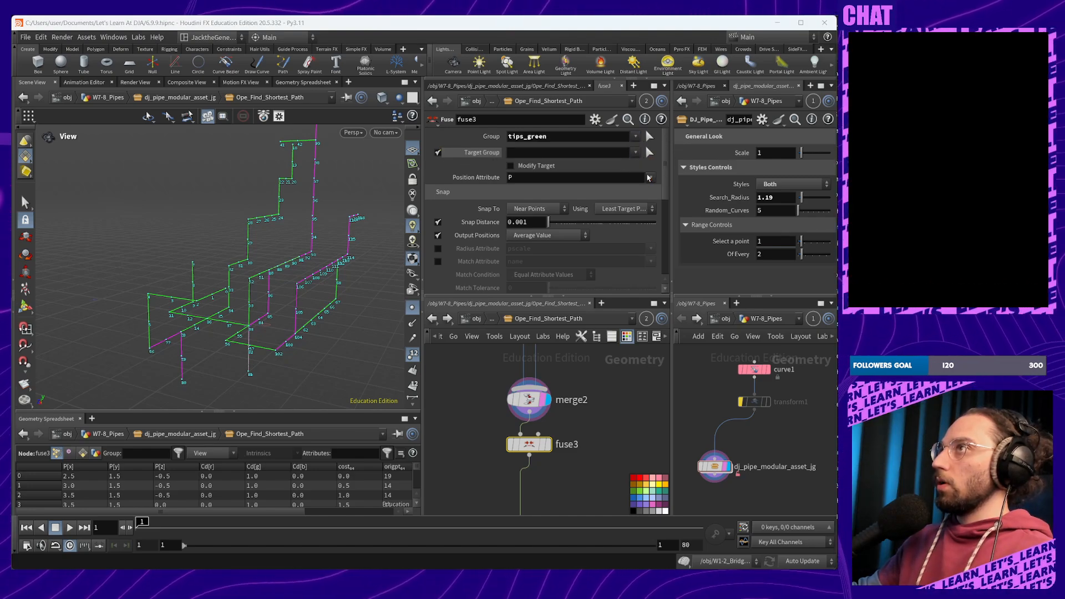
Set the fuse node's Snap Distance to 10 and display fuse3 to check how the tips snap
left_click(536, 222)
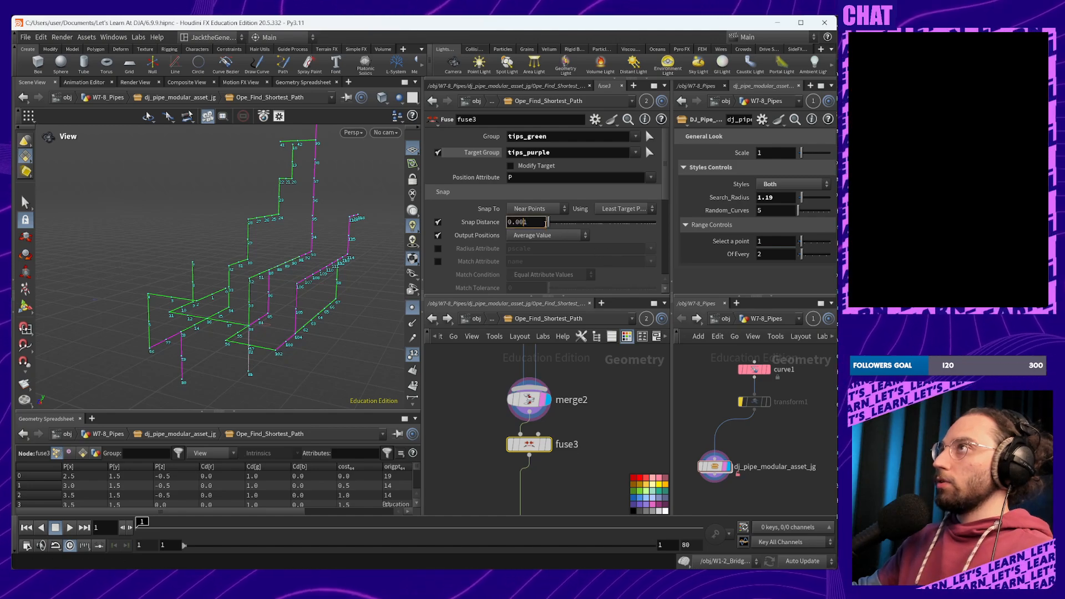
key("Return")
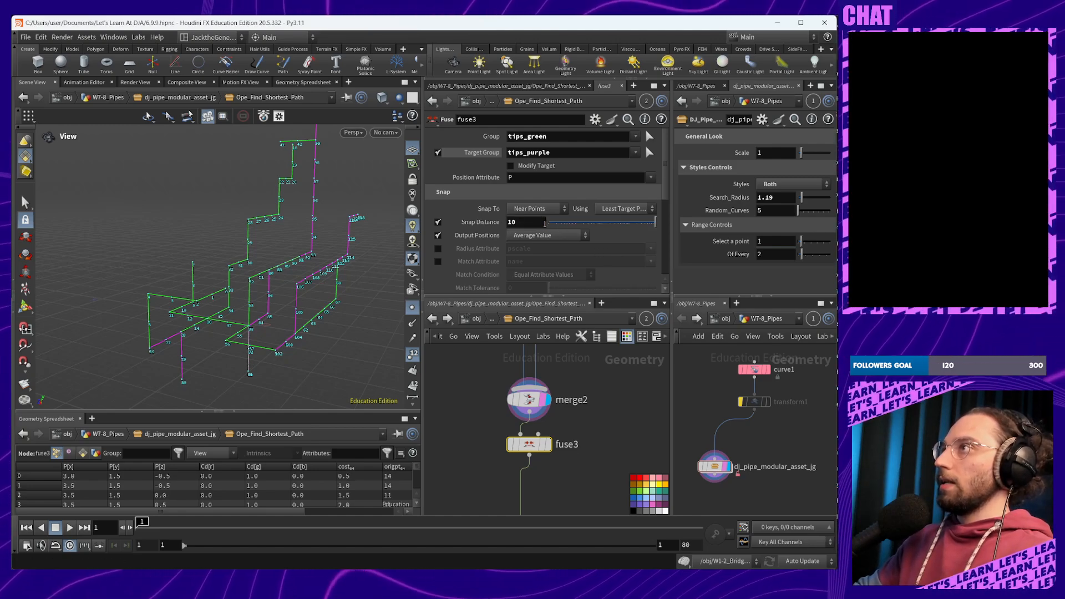
left_click(546, 444)
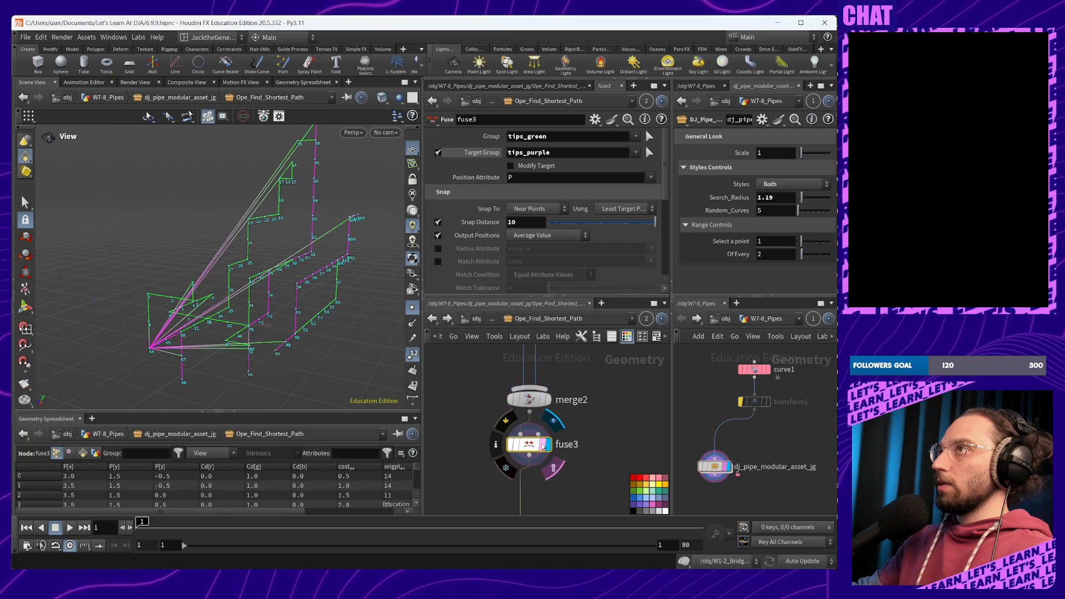
left_click_drag(272, 386, 340, 274)
Set the fuse node's Snap Distance to 1 and inspect the joined green and purple curve tips
left_click(528, 223)
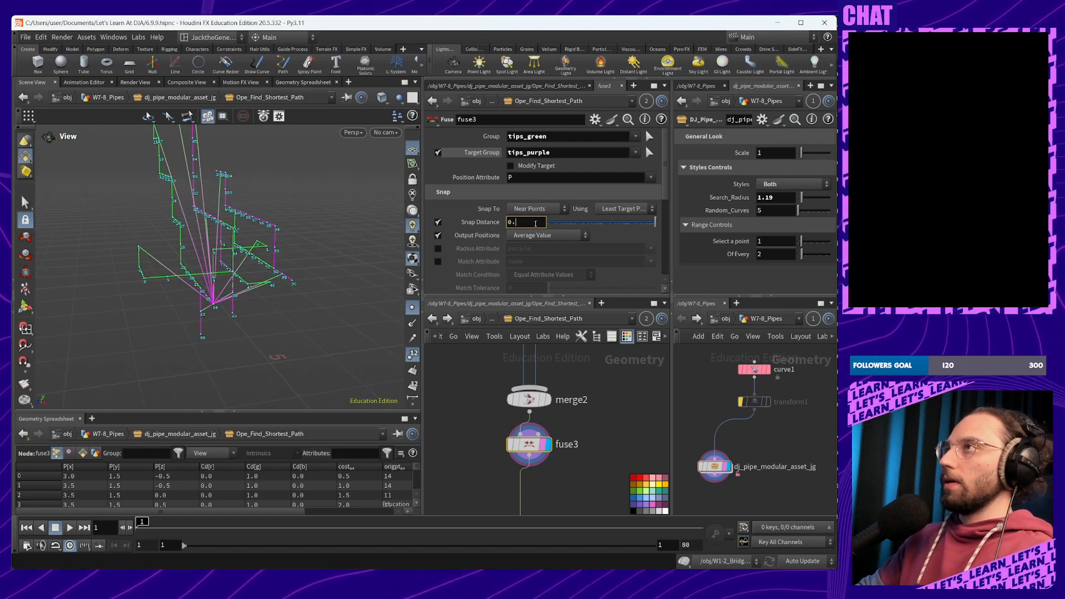
key("BackSpace")
type("1")
key("Return")
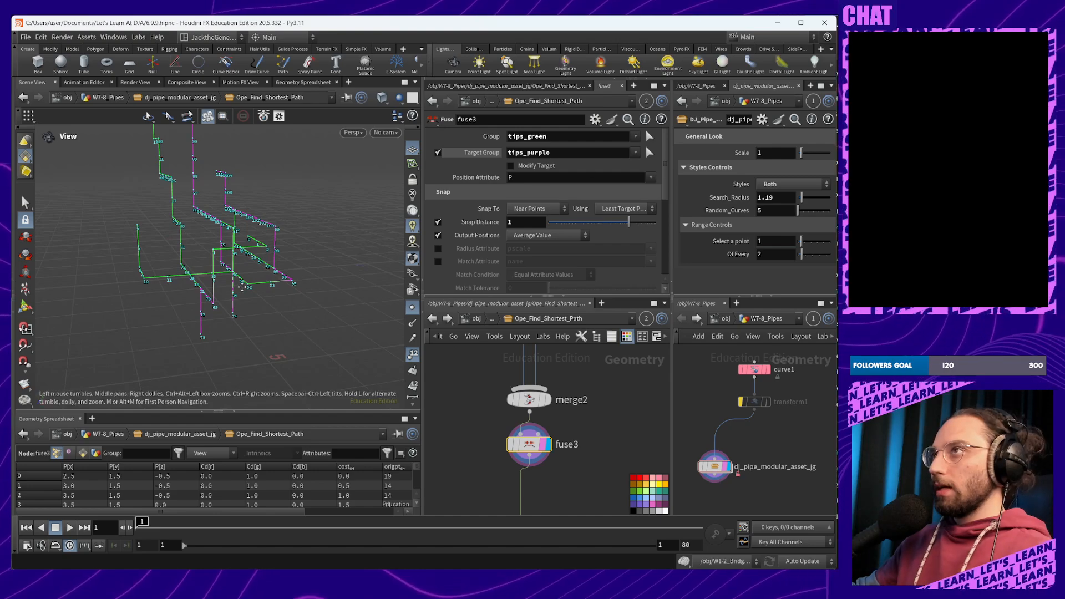
mouse_move(288, 332)
left_mouse_down()
mouse_move(271, 314)
mouse_move(297, 318)
left_mouse_up()
right_click_drag(297, 319, 268, 233)
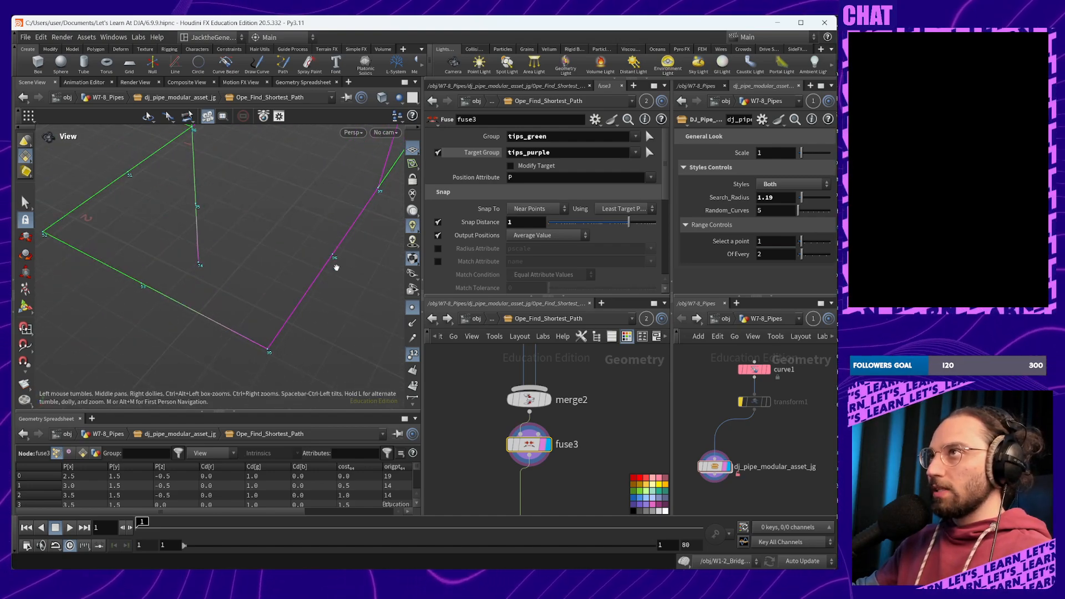
left_click_drag(174, 302, 343, 281)
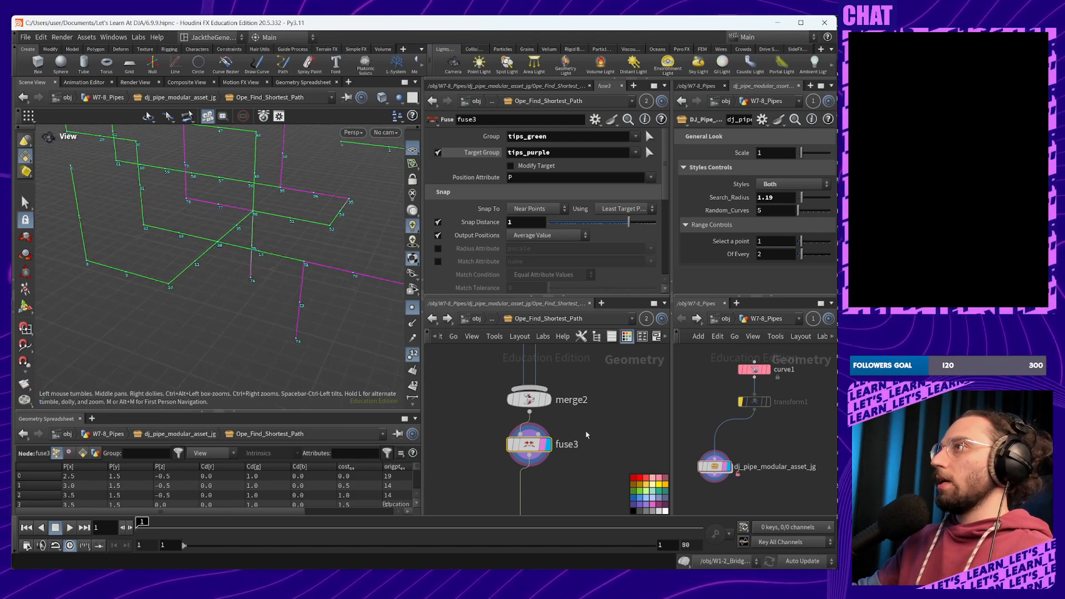
Compare the node information of merge2 and fuse3 to check the effect of fusing the points
middle_click(532, 403)
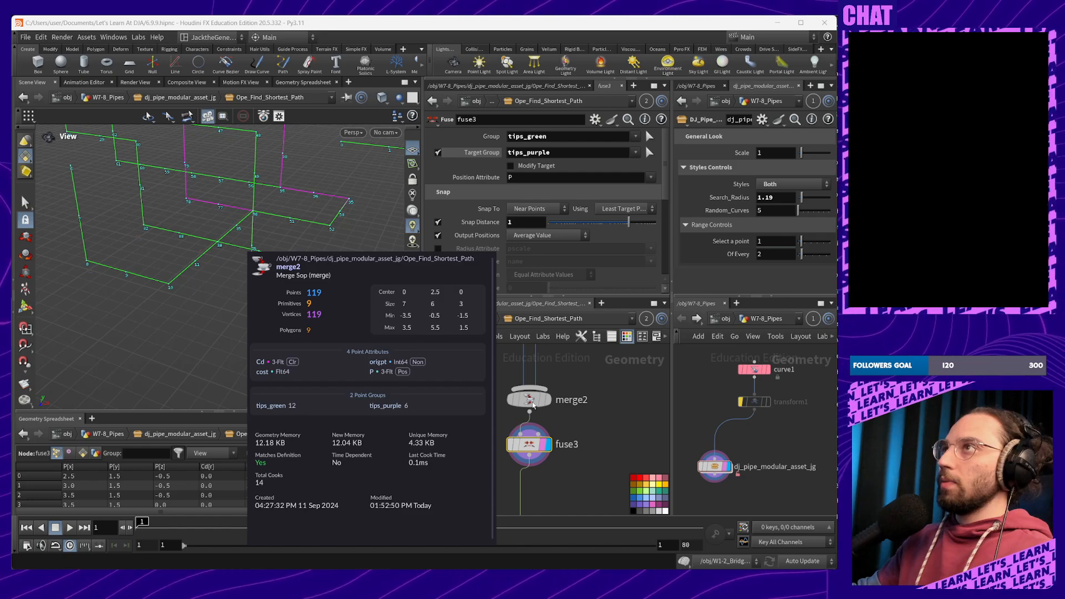
middle_click(528, 448)
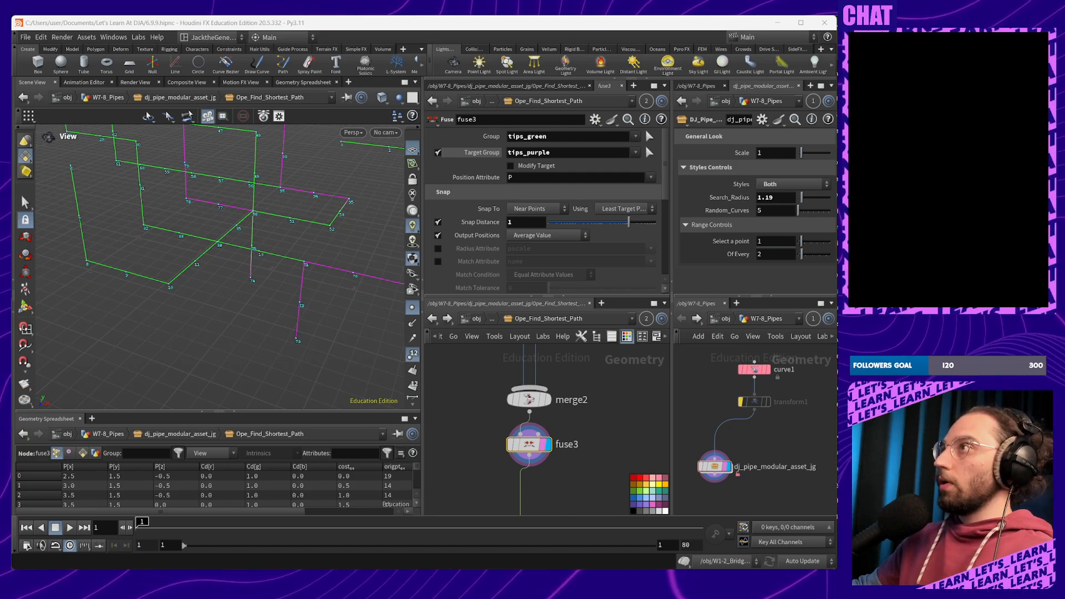
middle_click_drag(574, 493, 575, 427)
scroll(577, 418, "down", 1)
middle_click_drag(560, 495, 524, 455)
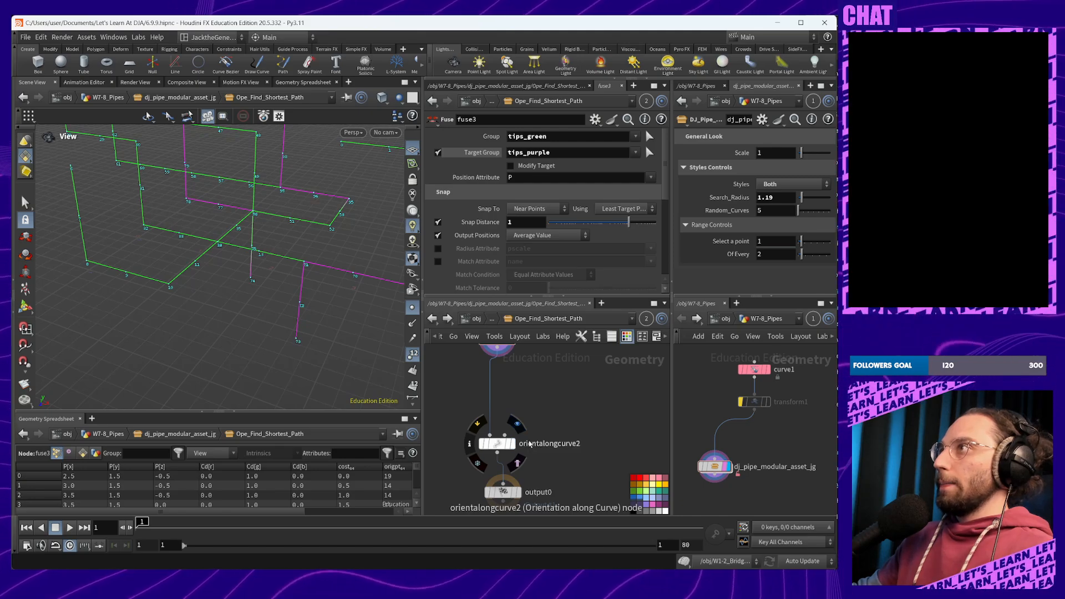
Display the dj_pipe_modular_asset_jg result with points and point numbers hidden, and examine where the pipe ends meet
left_click(715, 466)
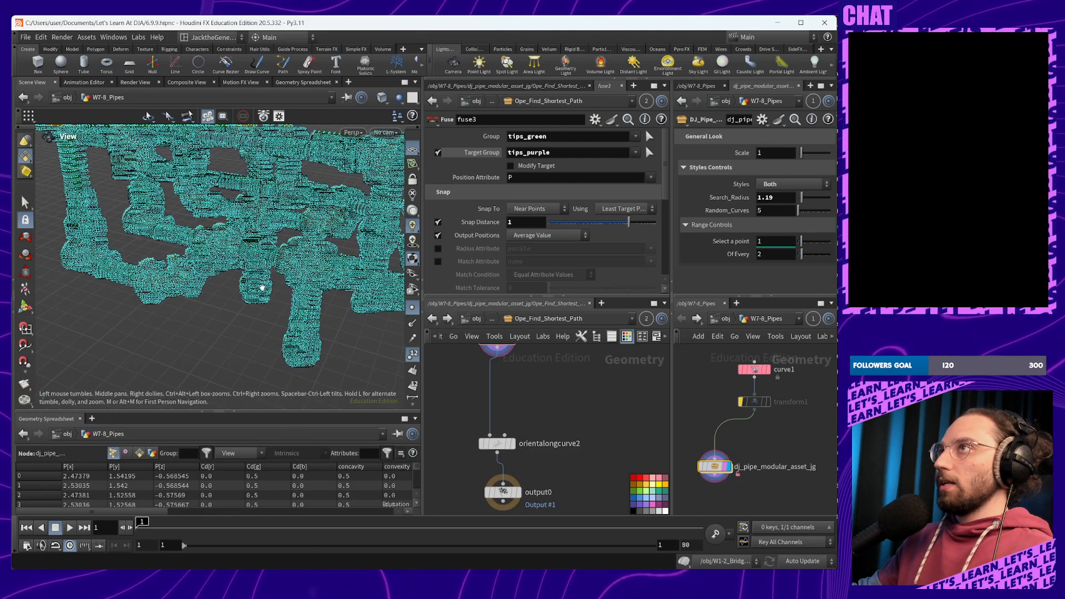
middle_click_drag(261, 287, 251, 310)
left_click(413, 308)
left_click(416, 352)
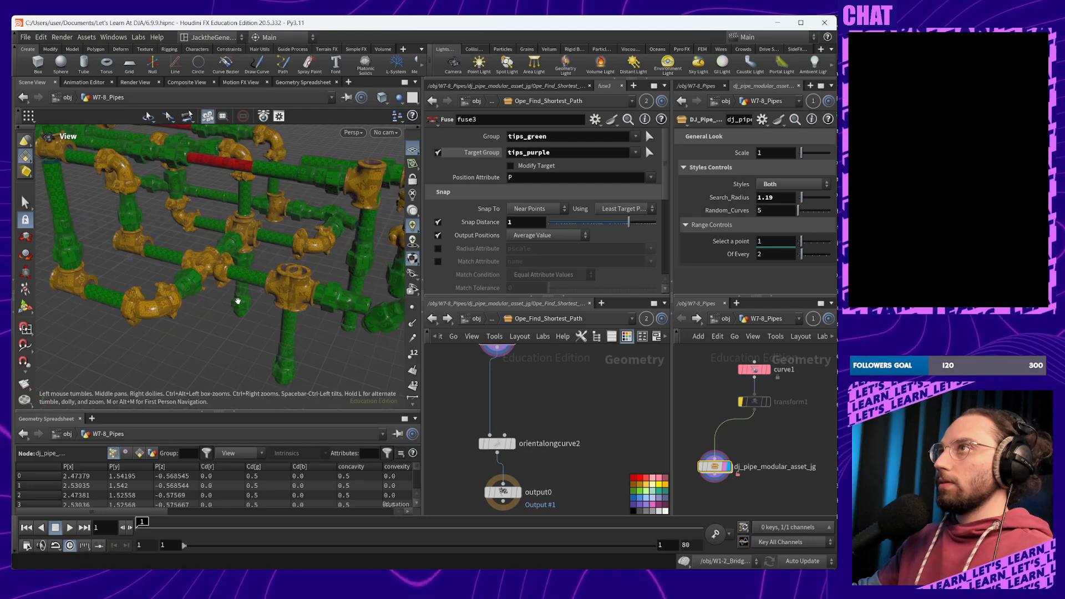
left_click_drag(238, 302, 267, 337, "alt")
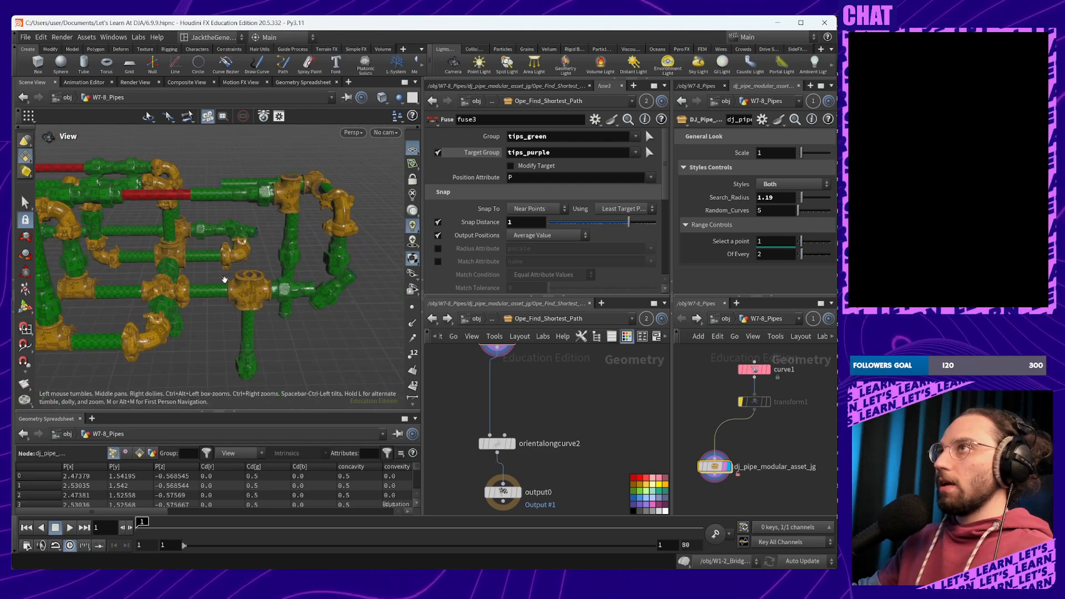
left_click_drag(253, 300, 307, 331)
left_click_drag(286, 336, 316, 308)
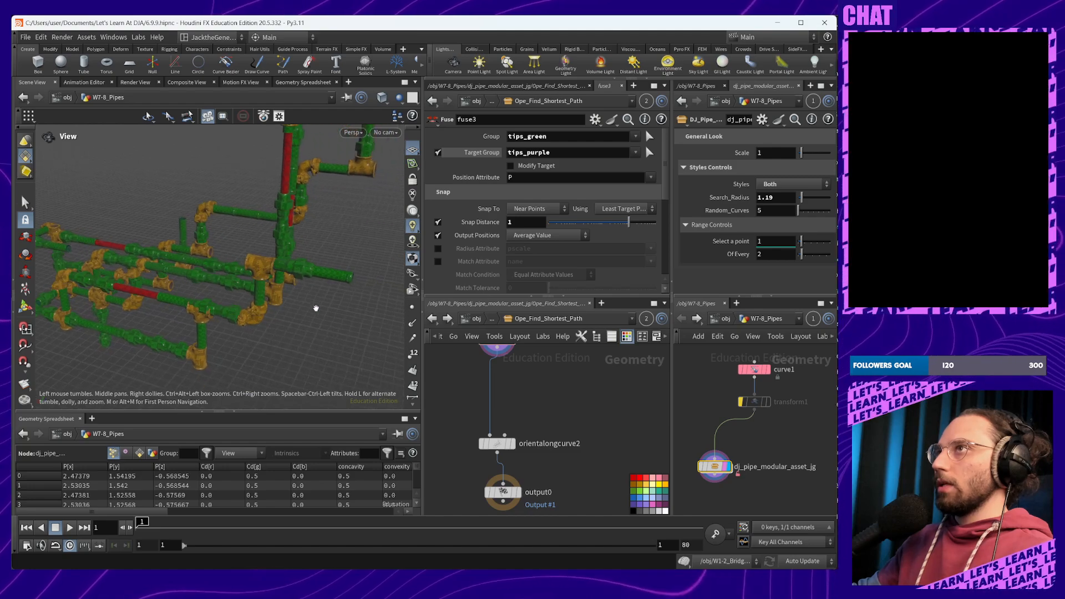
key("f")
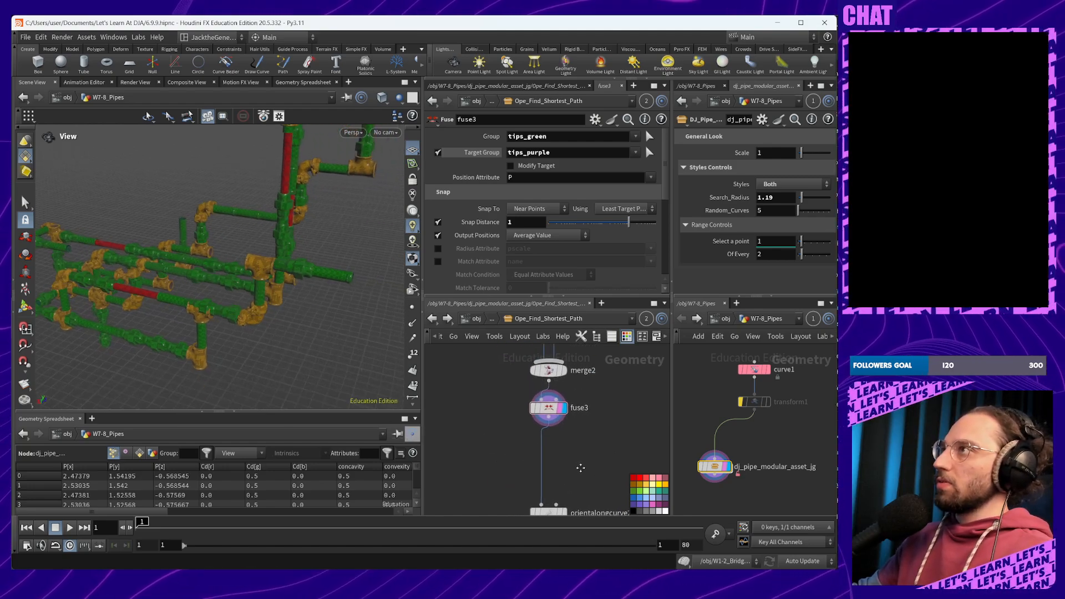
left_click_drag(134, 305, 310, 330)
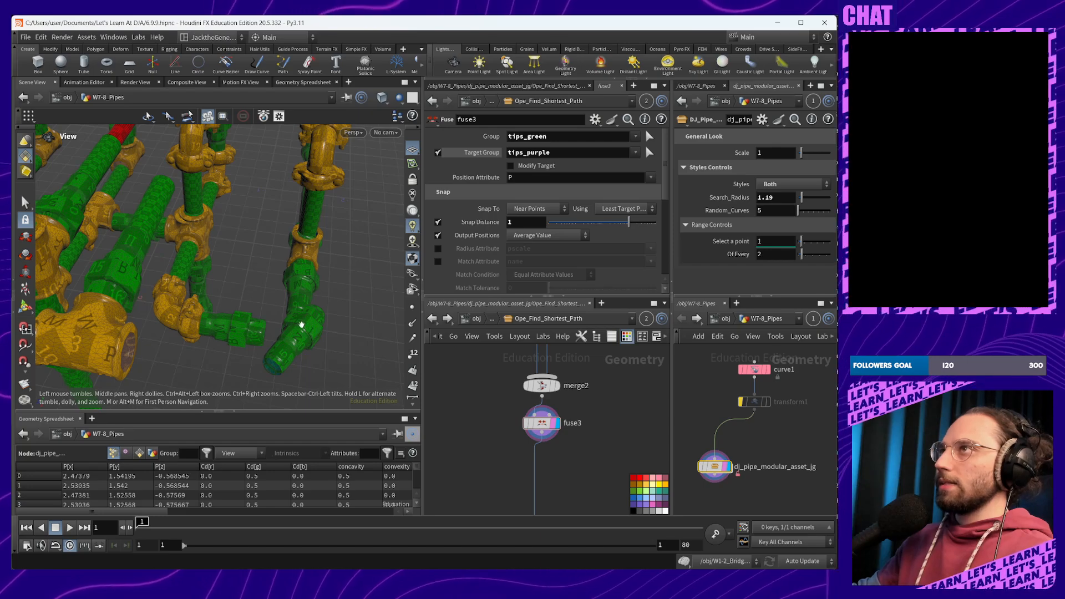
left_click_drag(252, 353, 477, 463)
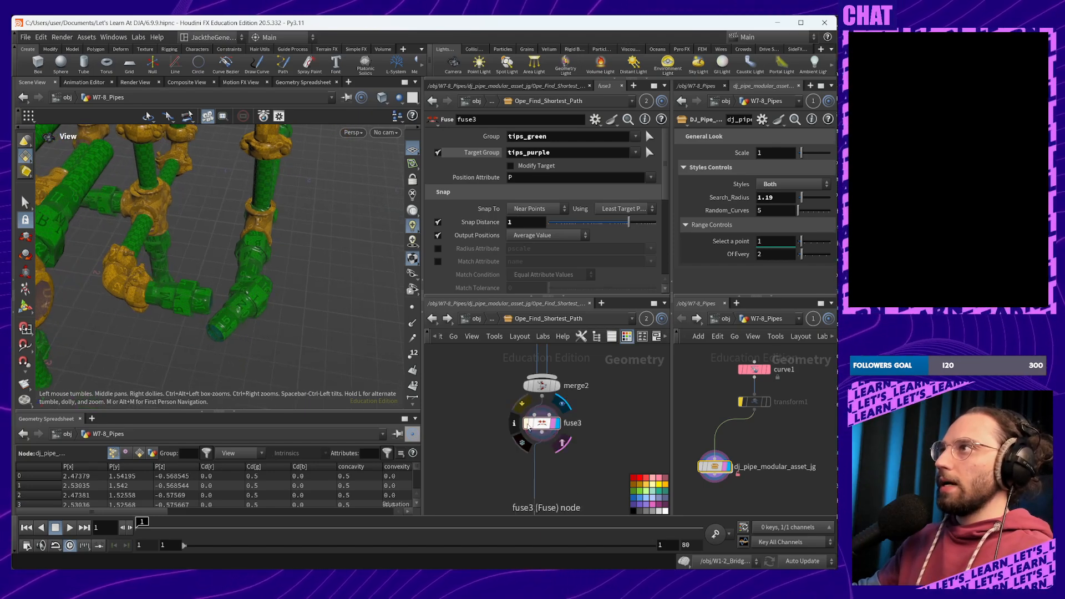
Bypass fuse3 temporarily to compare the pipe ends without fusing, and re-enable it
left_click(526, 425)
left_click_drag(320, 302, 311, 361)
middle_click_drag(311, 361, 161, 251)
middle_click_drag(254, 317, 235, 247)
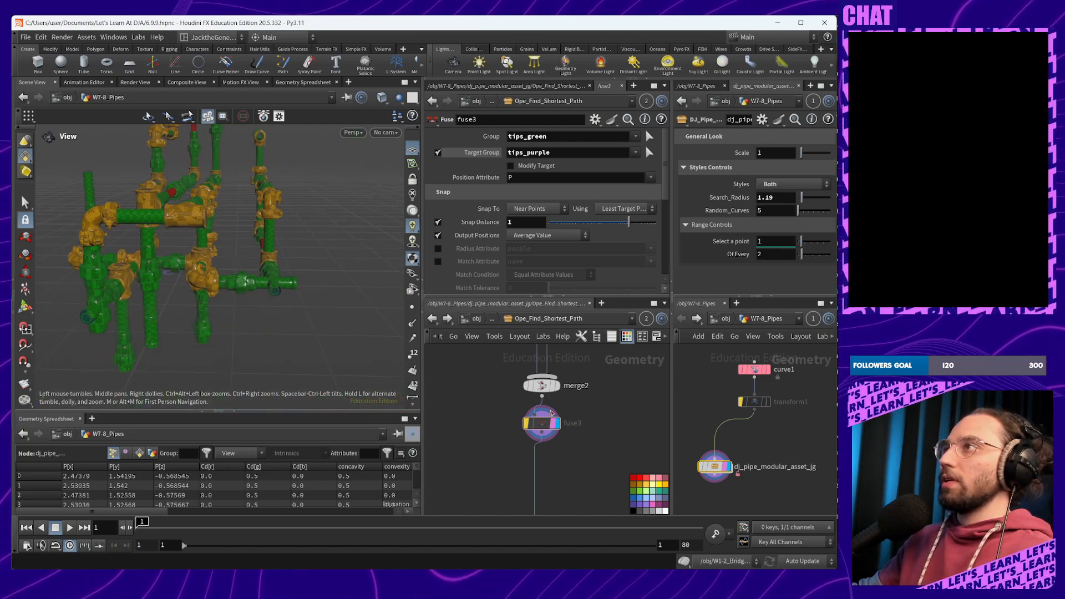
left_click(527, 424)
Try fuse3 with Fuse Snapped Points turned off, check the pipe ends, and turn the option back on
scroll(492, 232, "down", 5)
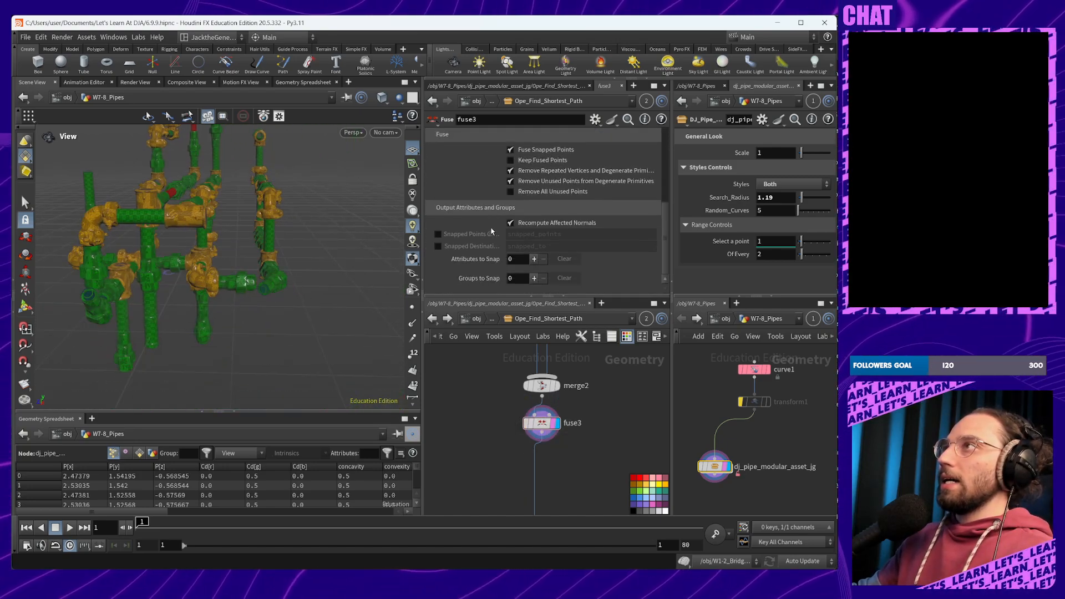
scroll(527, 227, "up", 3)
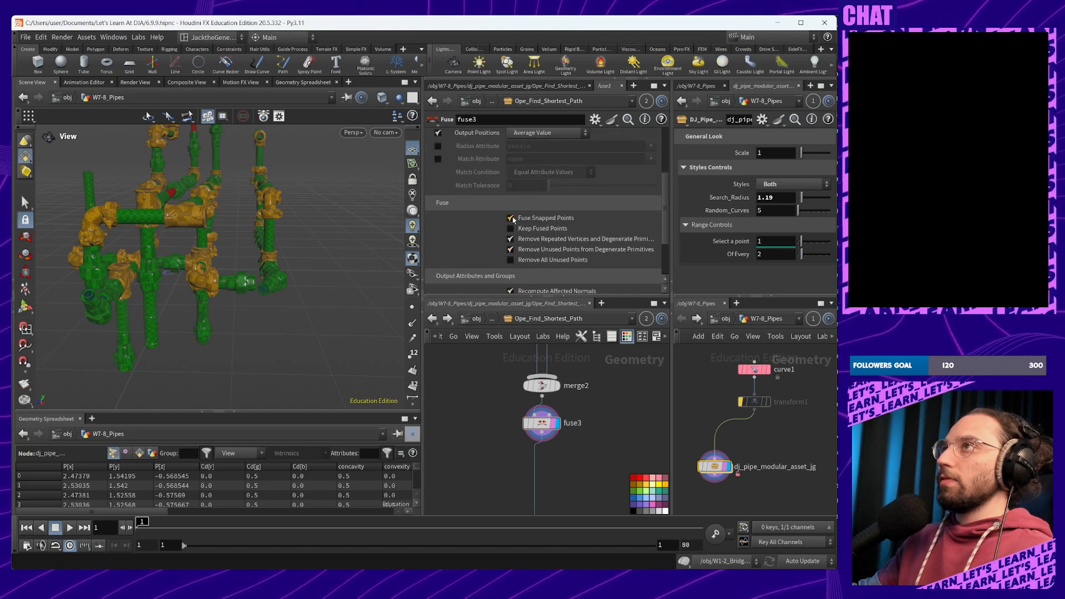
left_click(511, 218)
left_click_drag(230, 281, 271, 316)
scroll(272, 317, "up", 5)
mouse_move(272, 316)
middle_mouse_down()
mouse_move(271, 212)
mouse_move(272, 315)
middle_mouse_up()
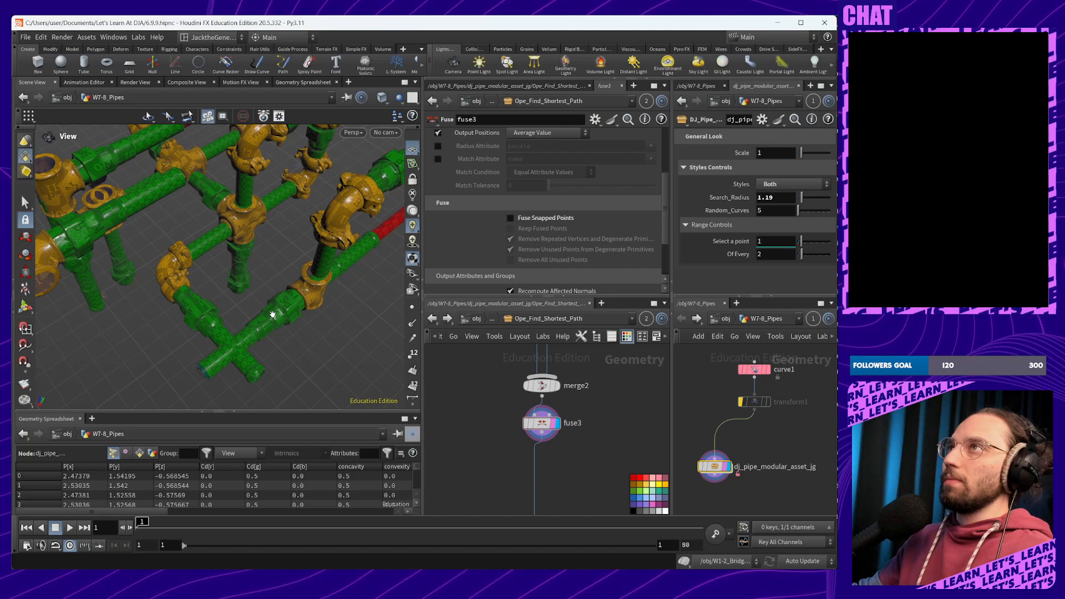
left_click(510, 219)
scroll(541, 227, "up", 3)
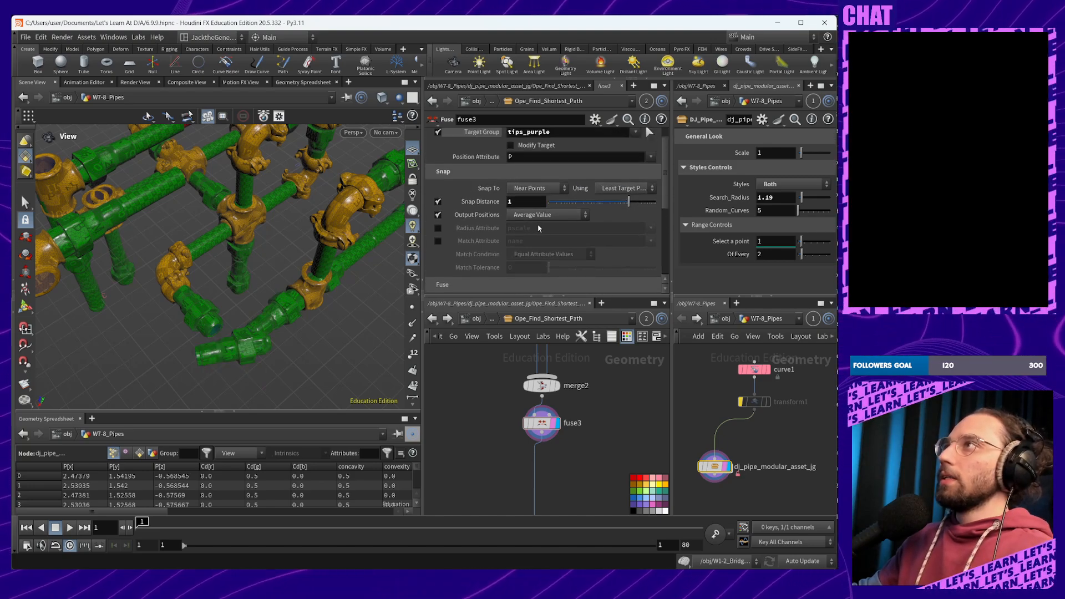
middle_click_drag(261, 294, 270, 258)
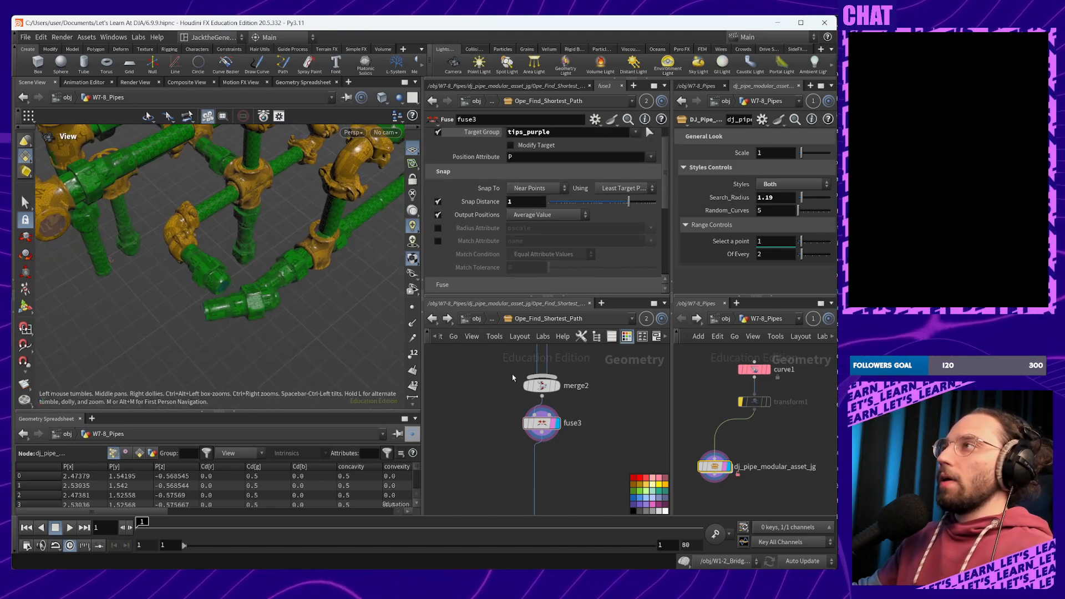
Display fuse3's curves with point markers shown and examine the corner where the green and purple tips join
left_click(551, 423)
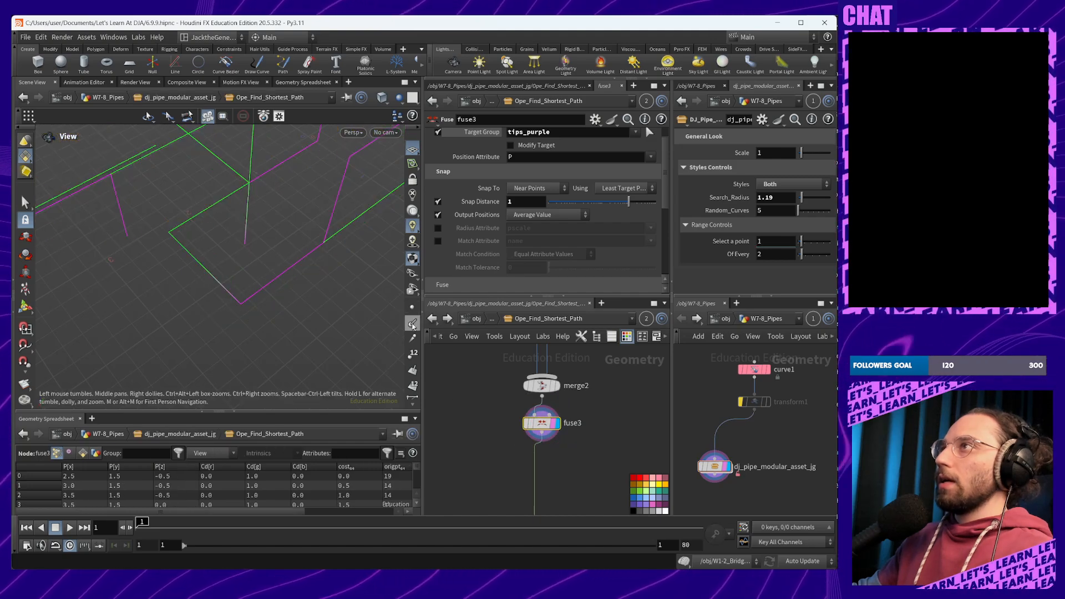
left_click(412, 306)
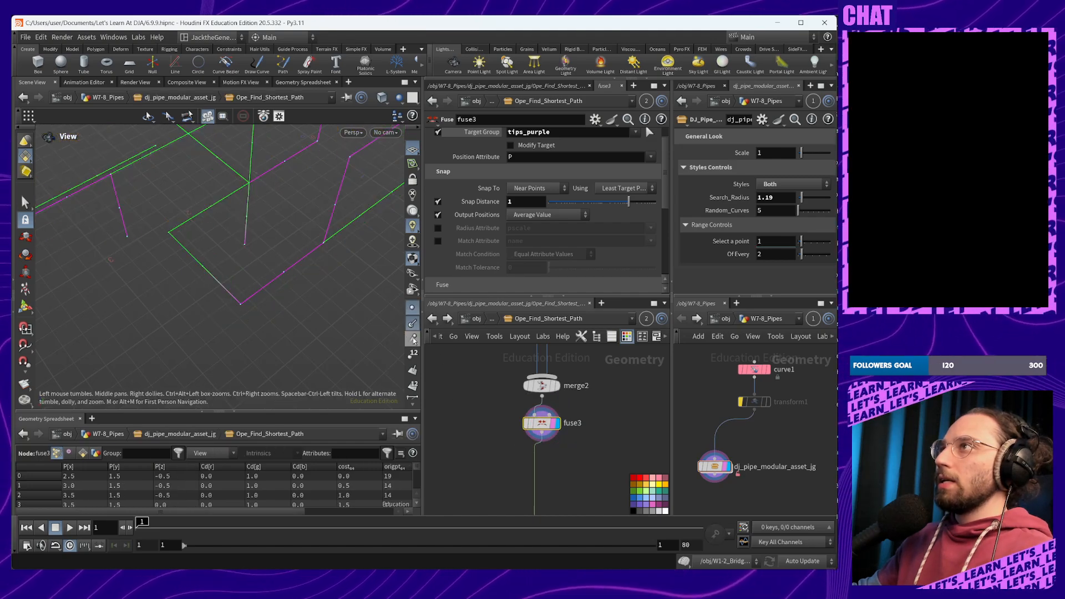
scroll(238, 214, "up", 5)
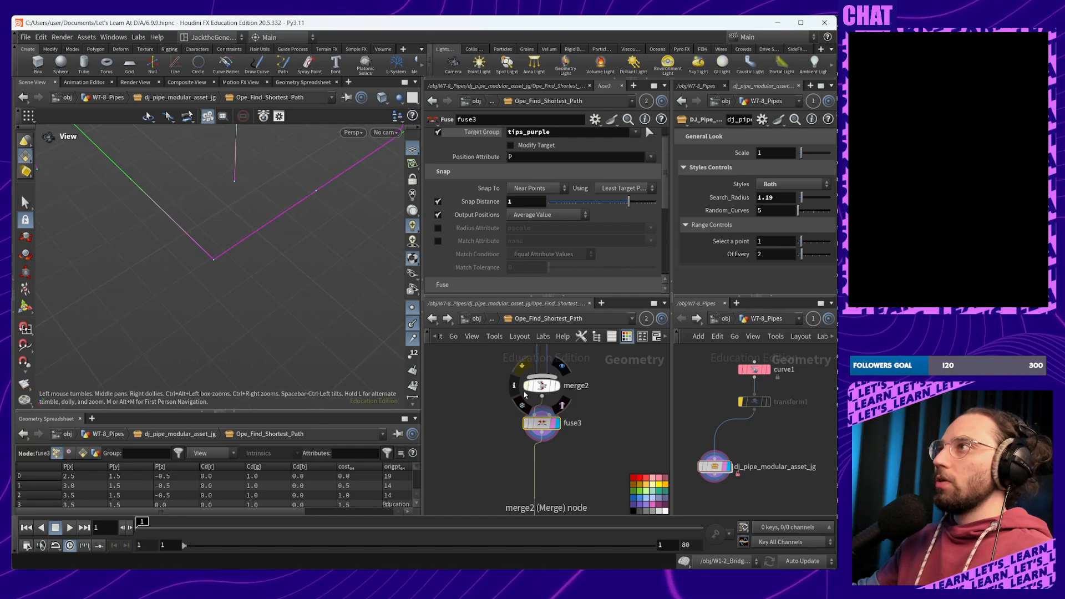
Bypass the fuse3 node below merge2
scroll(467, 400, "down", 4)
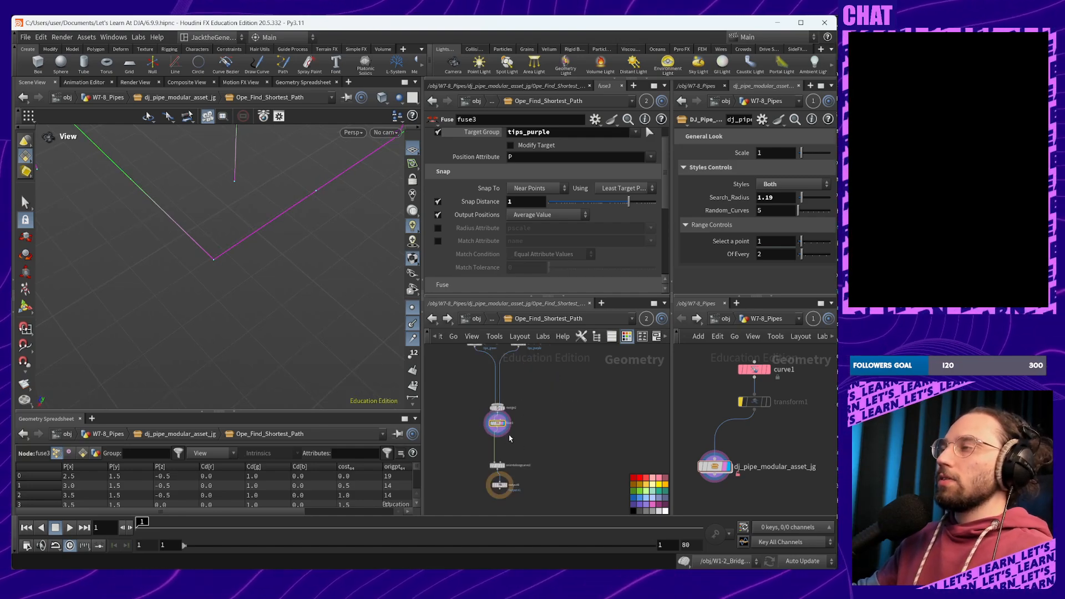
scroll(509, 438, "up", 5)
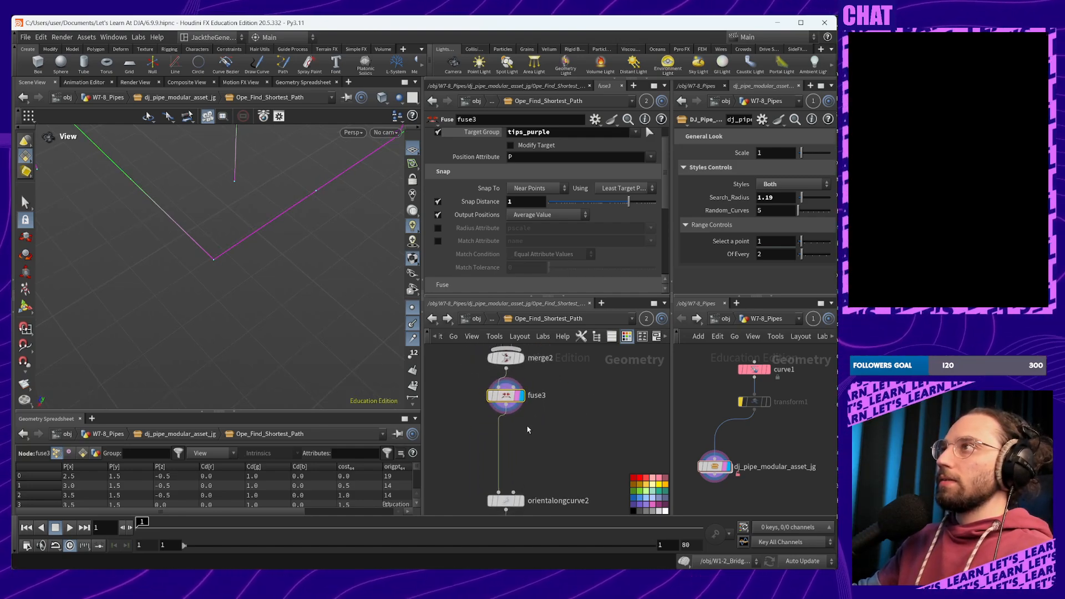
middle_click_drag(529, 431, 576, 457)
left_click(509, 406)
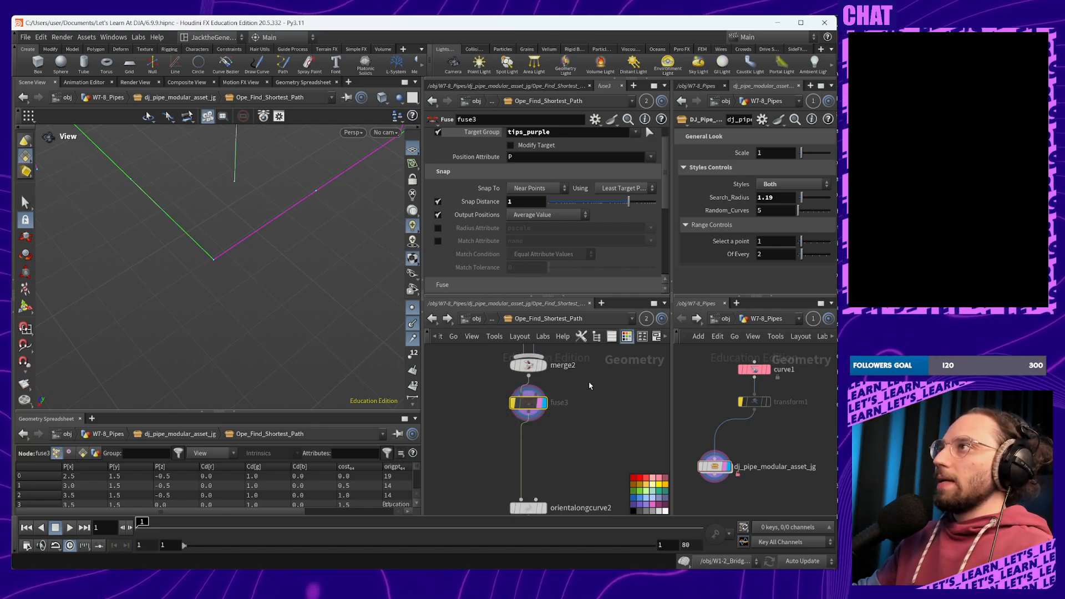
Color the grouprange4 and grouprange5 nodes above merge2 purple
middle_click_drag(587, 377, 549, 508)
scroll(573, 413, "down", 4)
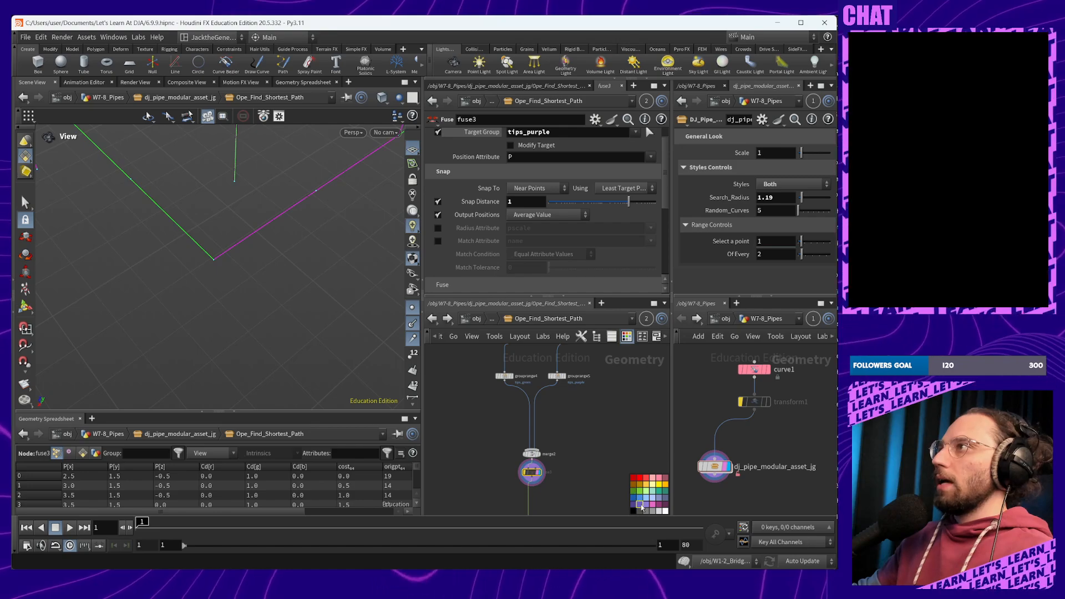
scroll(613, 443, "up", 4)
left_click(548, 424)
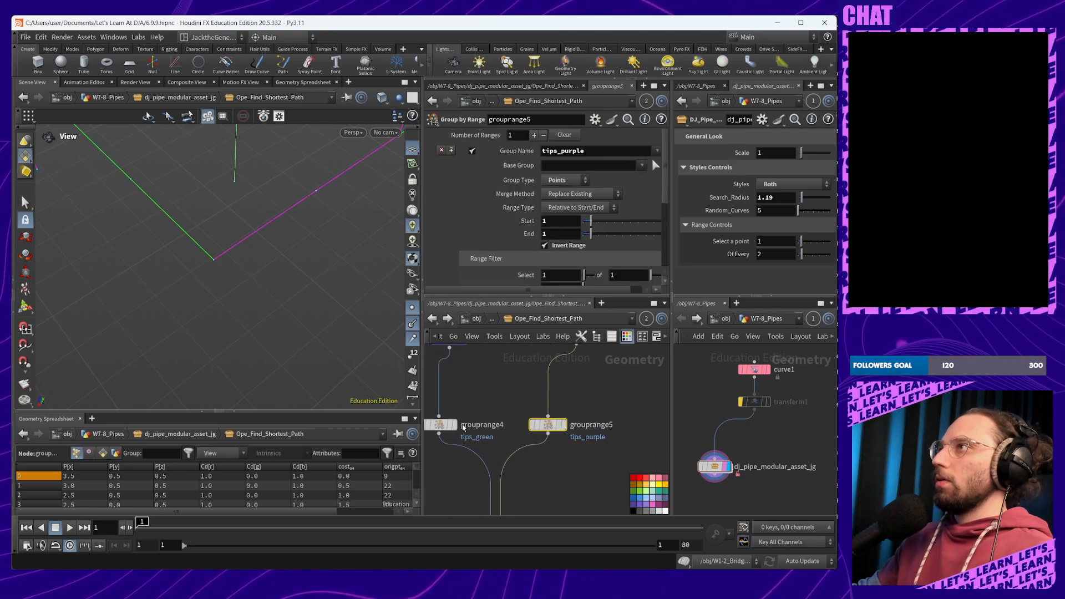
left_click(450, 424, "shift")
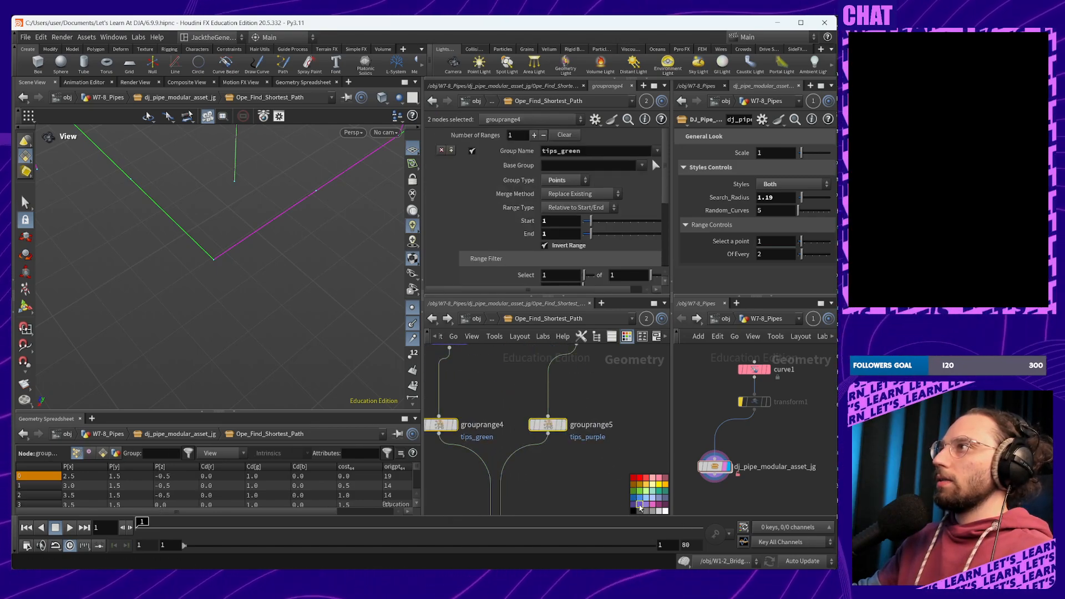
left_click(640, 506)
left_click(575, 493)
middle_click_drag(544, 495, 568, 450)
scroll(577, 442, "down", 4)
scroll(579, 430, "up", 2)
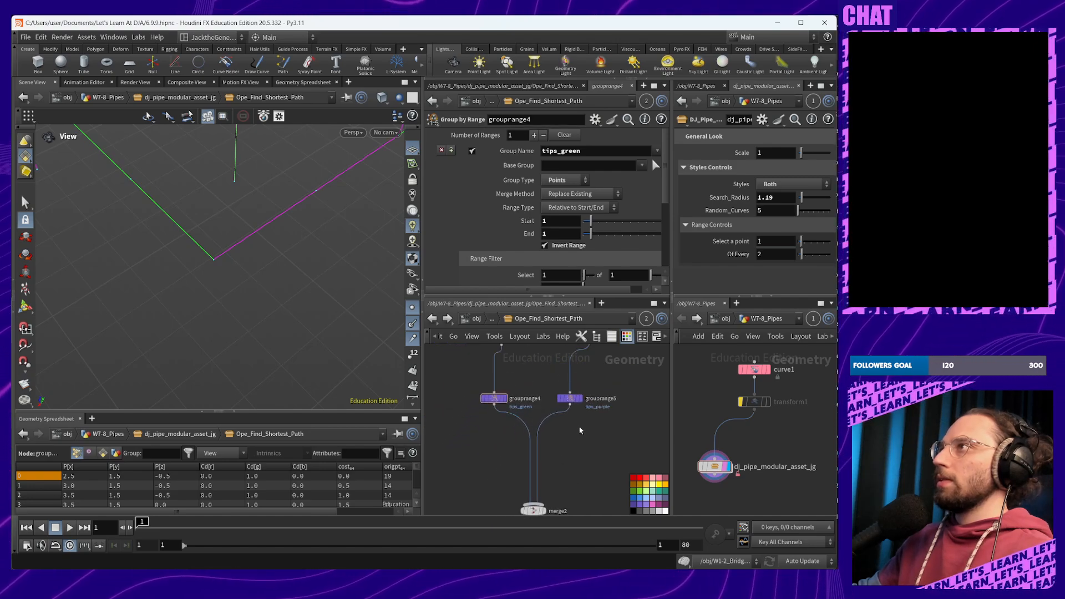
Bypass the grouprange4 and grouprange5 tip group nodes
left_click(559, 399)
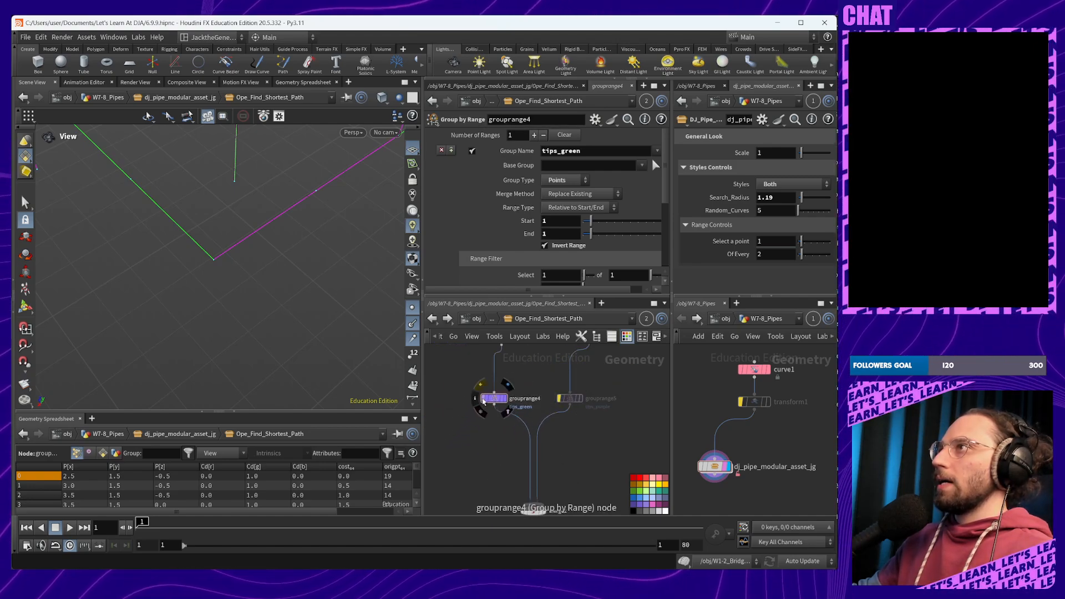
left_click(483, 400)
scroll(559, 403, "down", 3)
mouse_move(570, 455)
middle_mouse_down()
mouse_move(560, 402)
mouse_move(569, 438)
middle_mouse_up()
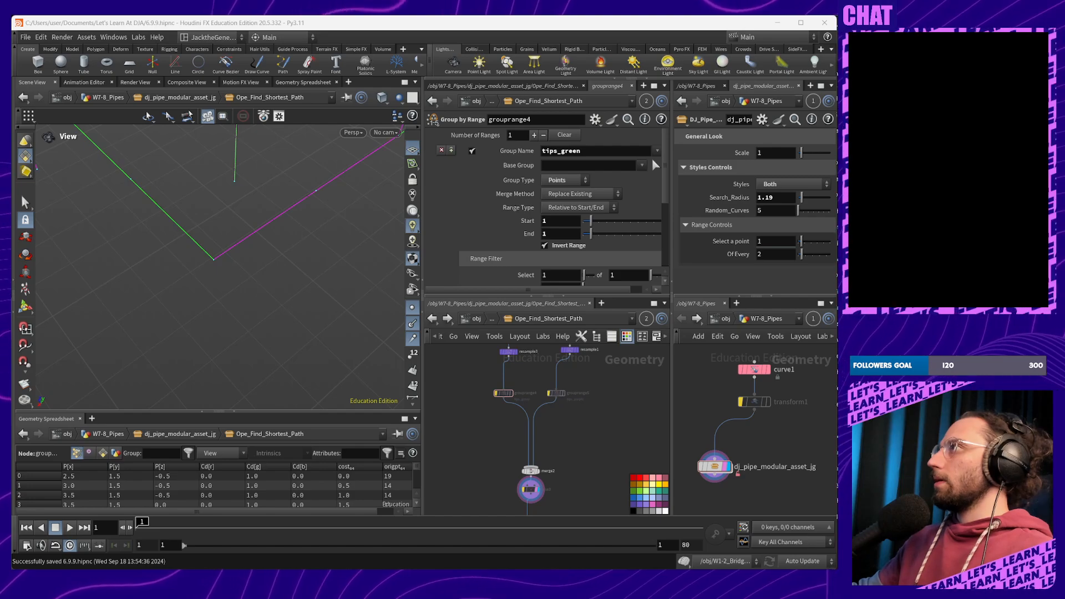
key("alt+Tab")
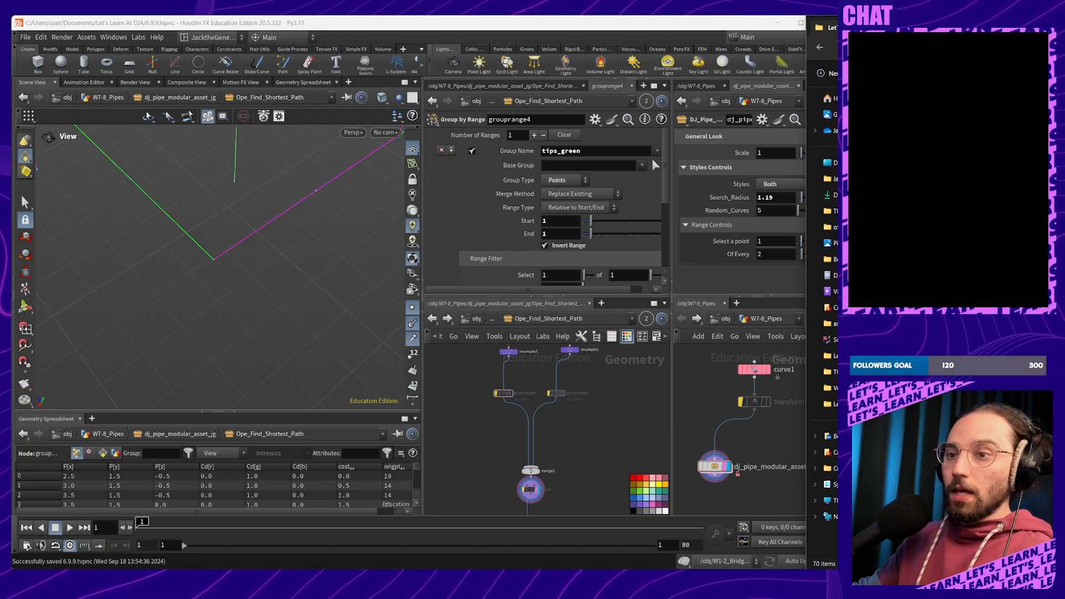
Go up to the asset's main network and hide the viewport's point markers, normals and trails to see the pipes clearly
left_click_drag(245, 228, 355, 310)
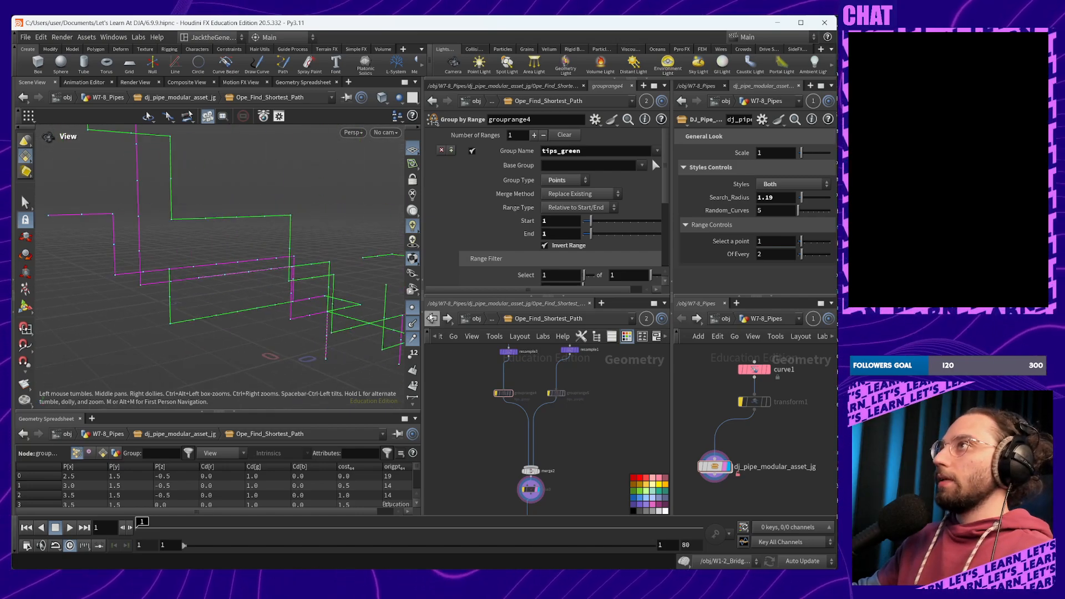
left_click(431, 319)
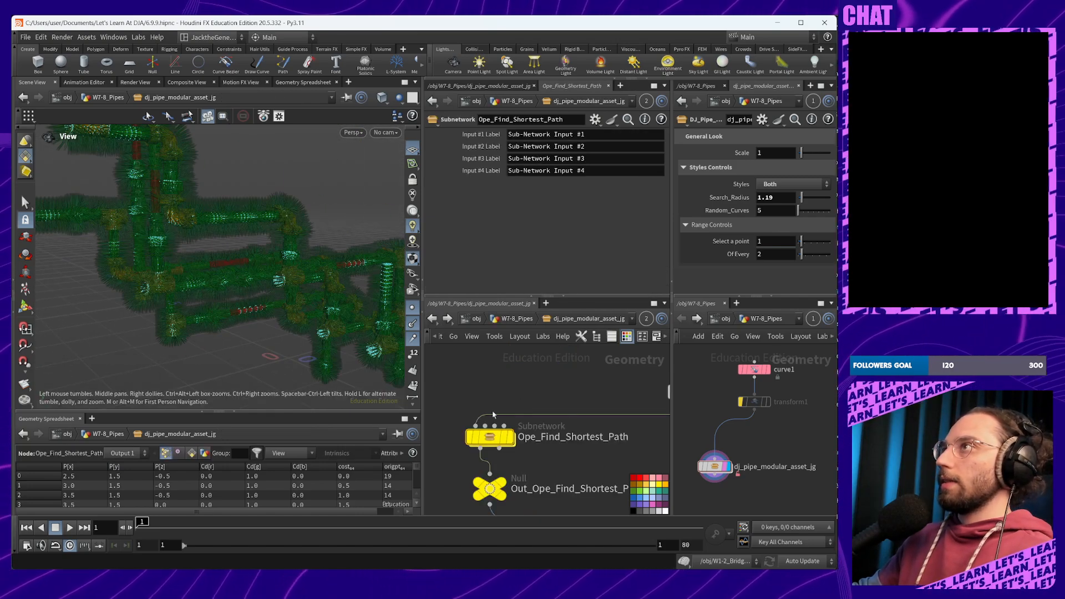
left_click(413, 338)
left_click(413, 323)
left_click(412, 308)
left_click_drag(304, 340, 244, 303)
Open the Sim_Vellum_Wires subnetwork and examine its wire curves around the pins group node
scroll(611, 451, "down", 5)
middle_click_drag(610, 451, 528, 416)
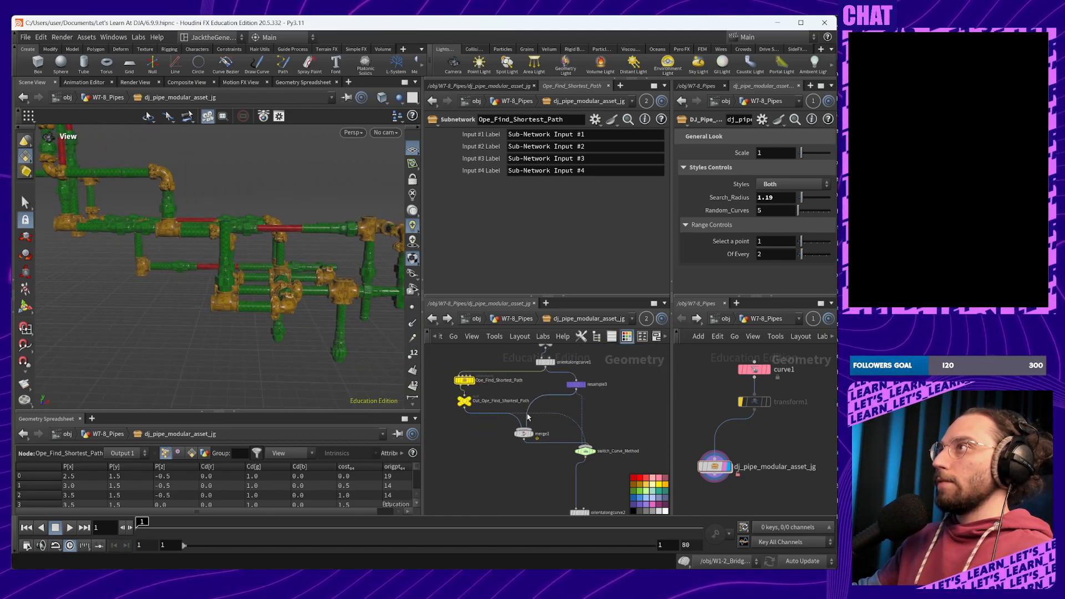
middle_click_drag(592, 511, 527, 355)
middle_click_drag(616, 468, 594, 366)
double_click(501, 416)
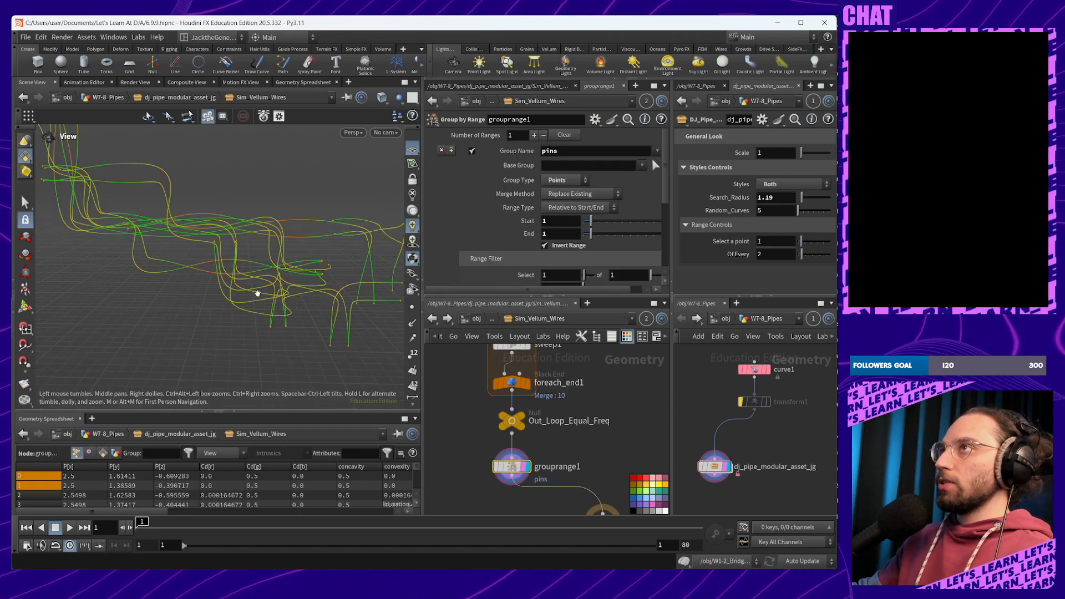
left_click_drag(335, 284, 255, 308)
middle_click_drag(564, 490, 573, 431)
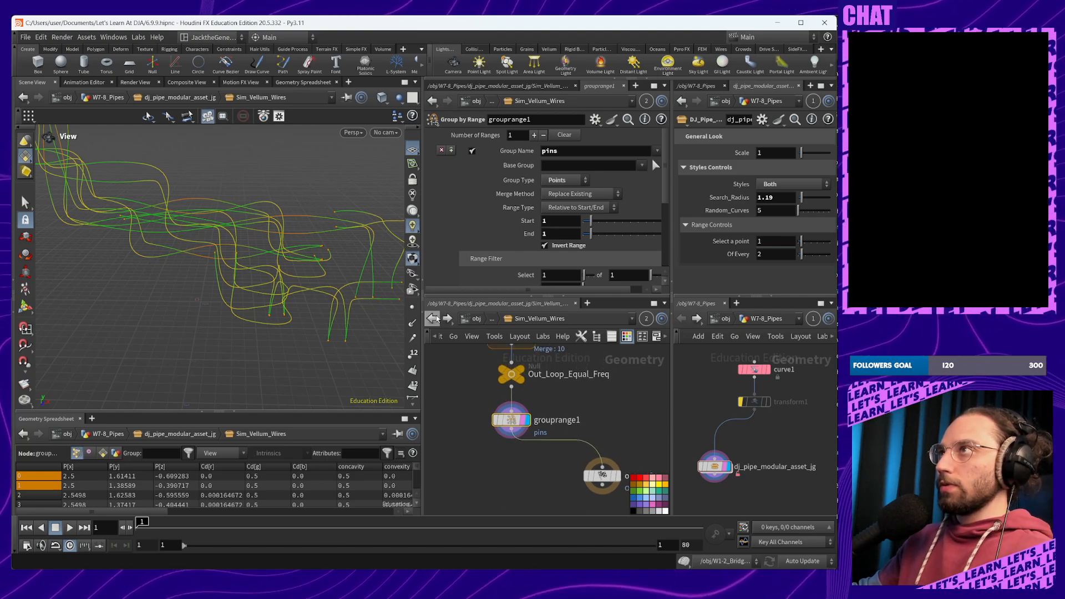
Return to the asset's main network and open the Ope_Find_Shortest_Path subnetwork
key("u")
middle_click_drag(506, 398, 539, 549)
middle_click_drag(569, 386, 617, 492)
middle_click_drag(482, 413, 498, 468)
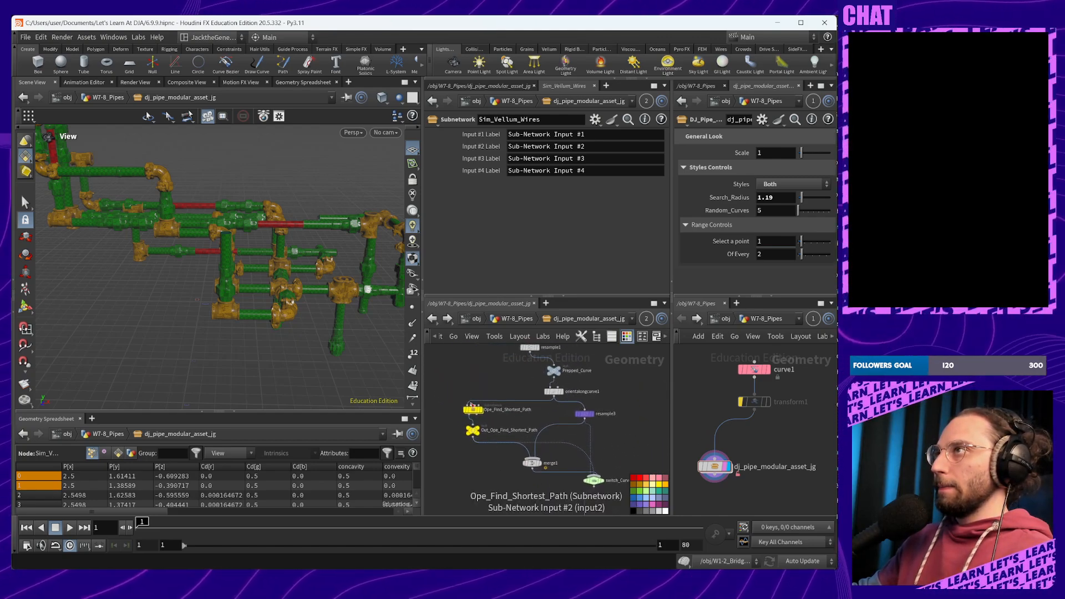
middle_click_drag(539, 511, 532, 443)
scroll(541, 443, "up", 4)
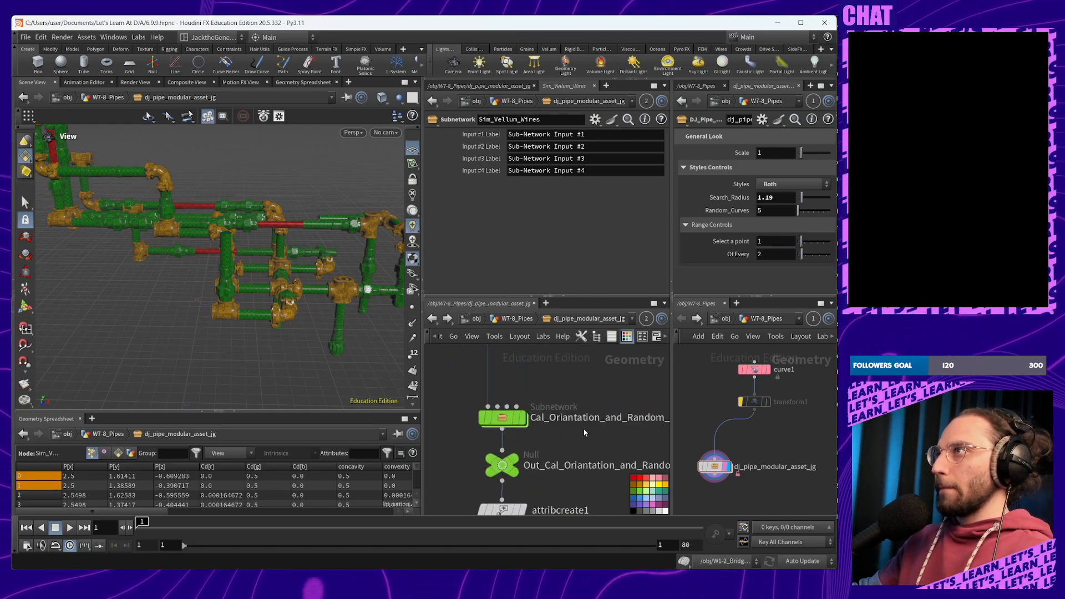
scroll(584, 432, "down", 4)
middle_click_drag(572, 397, 592, 505)
left_click(484, 372)
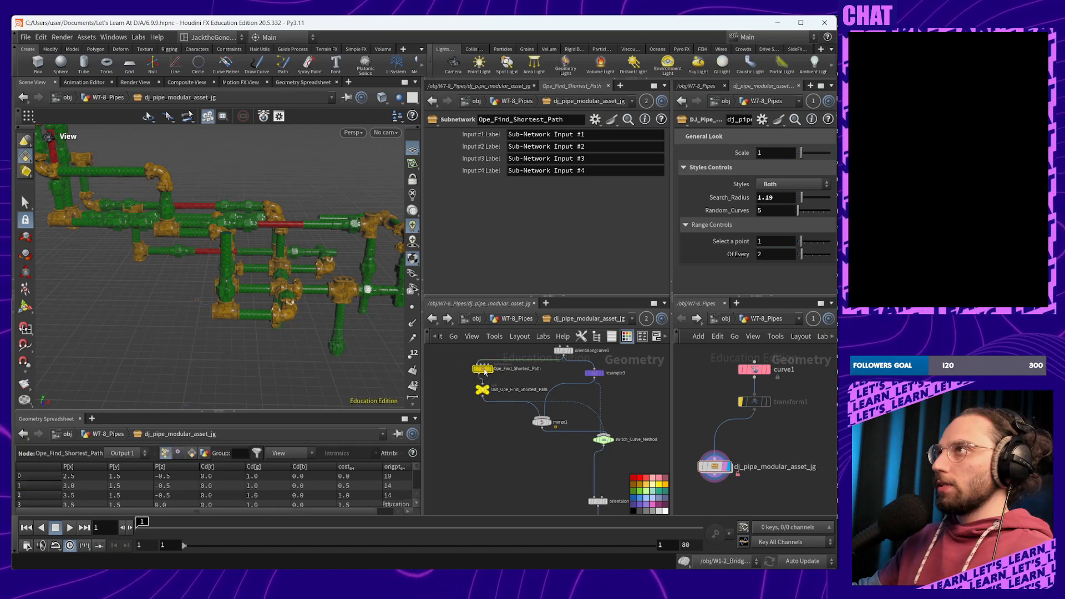
double_click(484, 373)
Re-enable the bypassed grouprange5, grouprange4 and fuse3 nodes
middle_click_drag(580, 469, 575, 369)
middle_click_drag(573, 446, 599, 535)
middle_click_drag(594, 368, 571, 460)
left_click(571, 377)
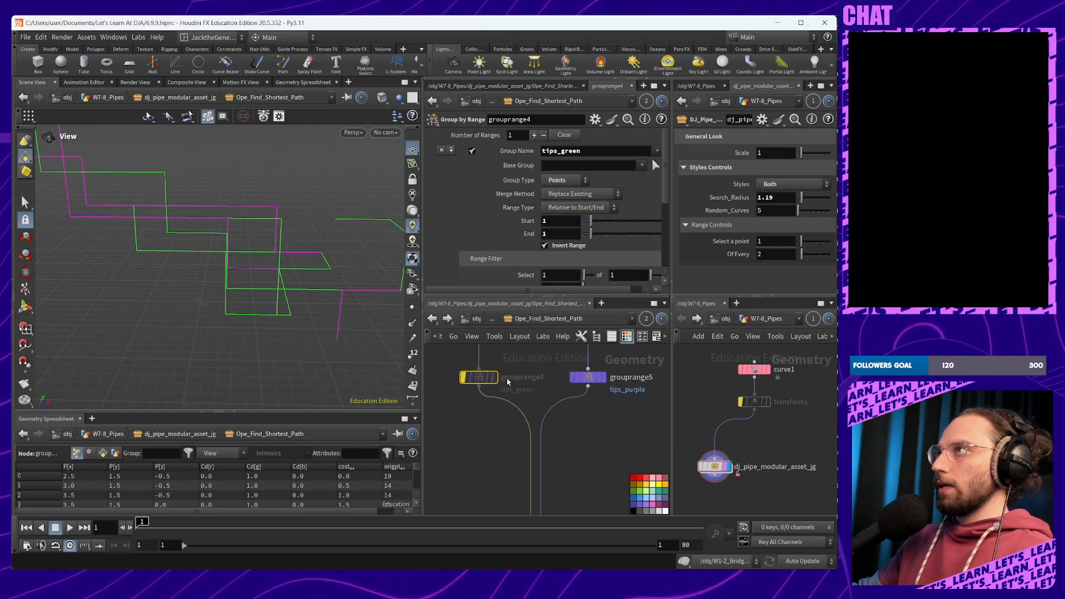
left_click(463, 377)
middle_click_drag(541, 507, 540, 436)
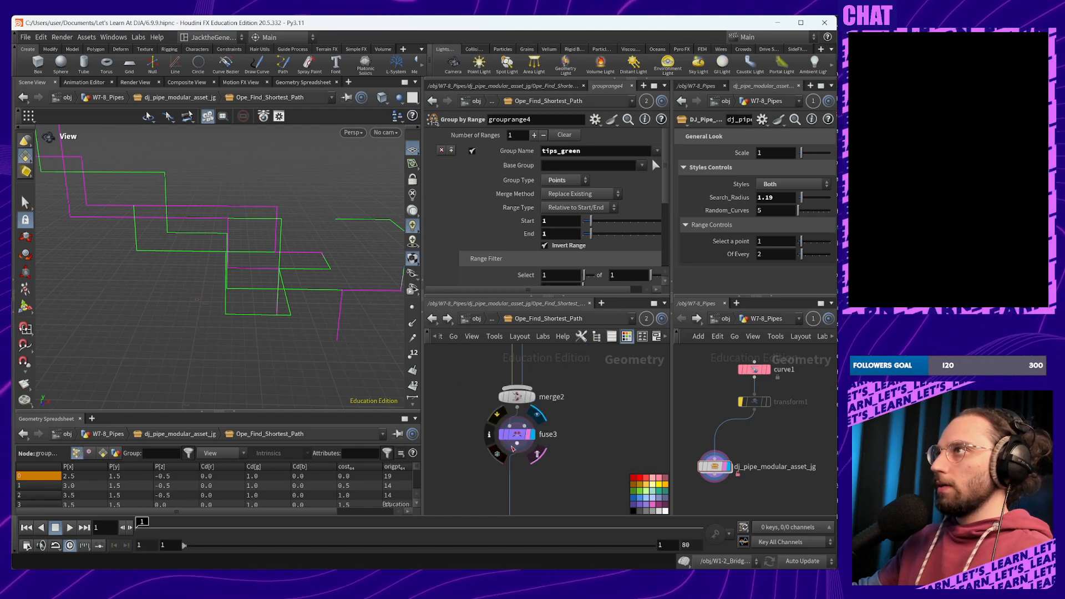
Try fuse3 with Recompute Affected Normals turned off, check the pipe ends on the asset, and turn the option back on
left_click(516, 434)
scroll(555, 227, "down", 4)
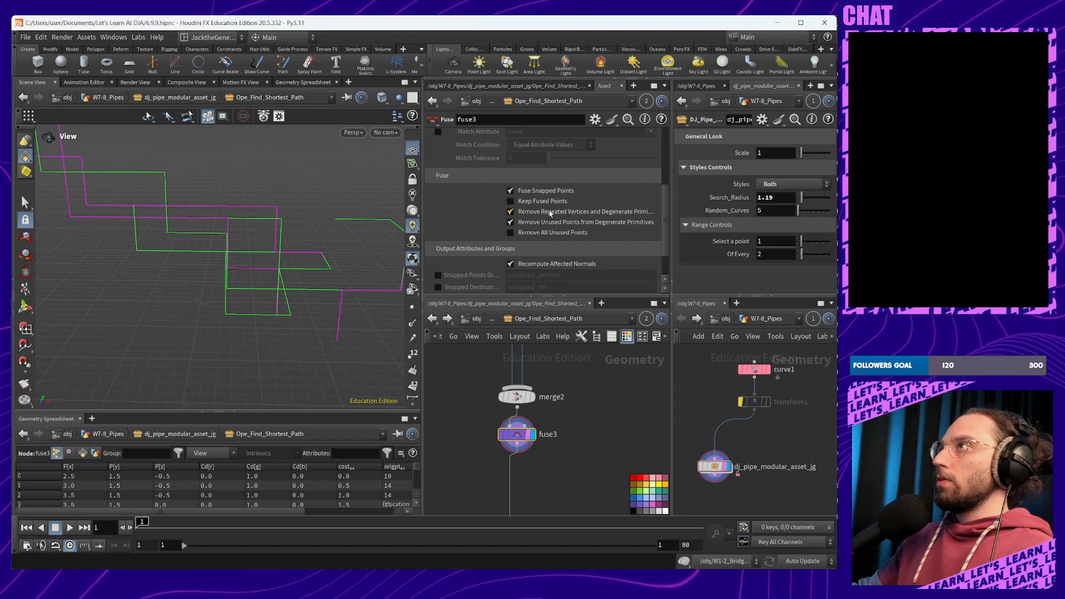
scroll(541, 238, "down", 1)
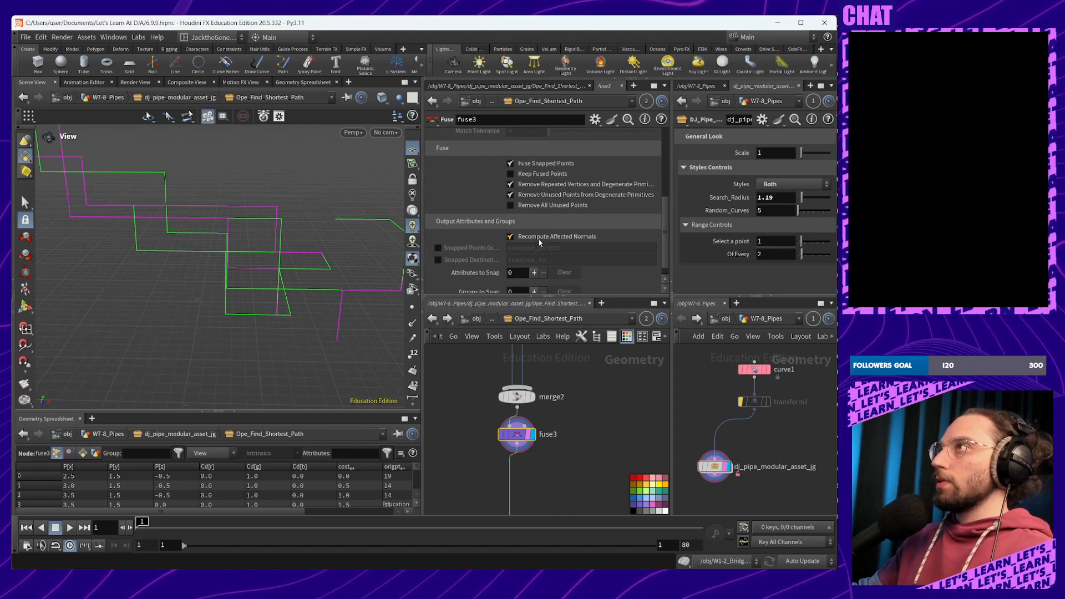
scroll(537, 237, "down", 1)
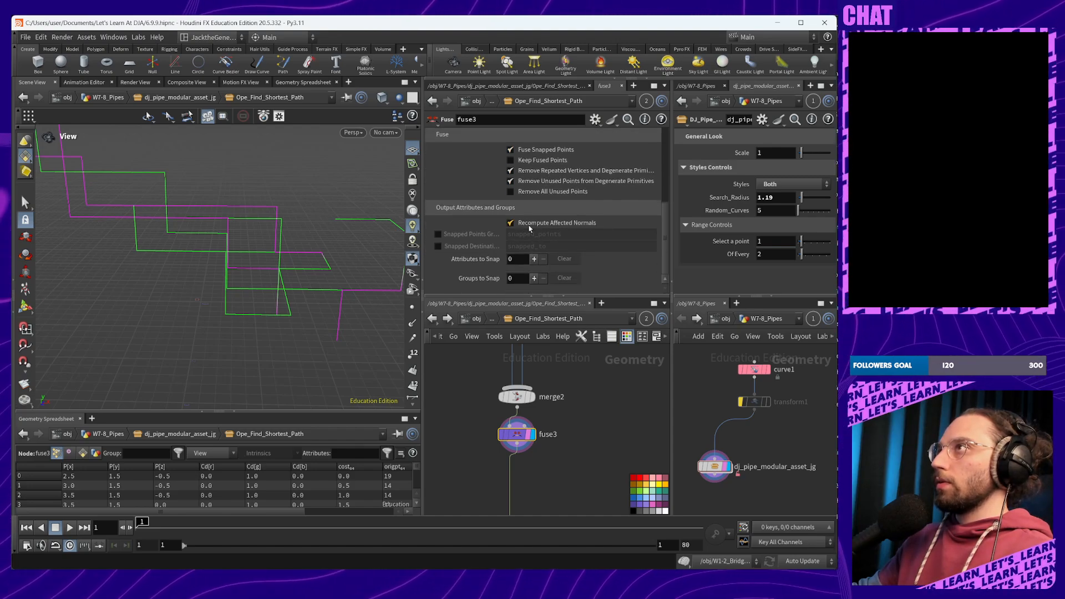
left_click(529, 225)
left_click(715, 467)
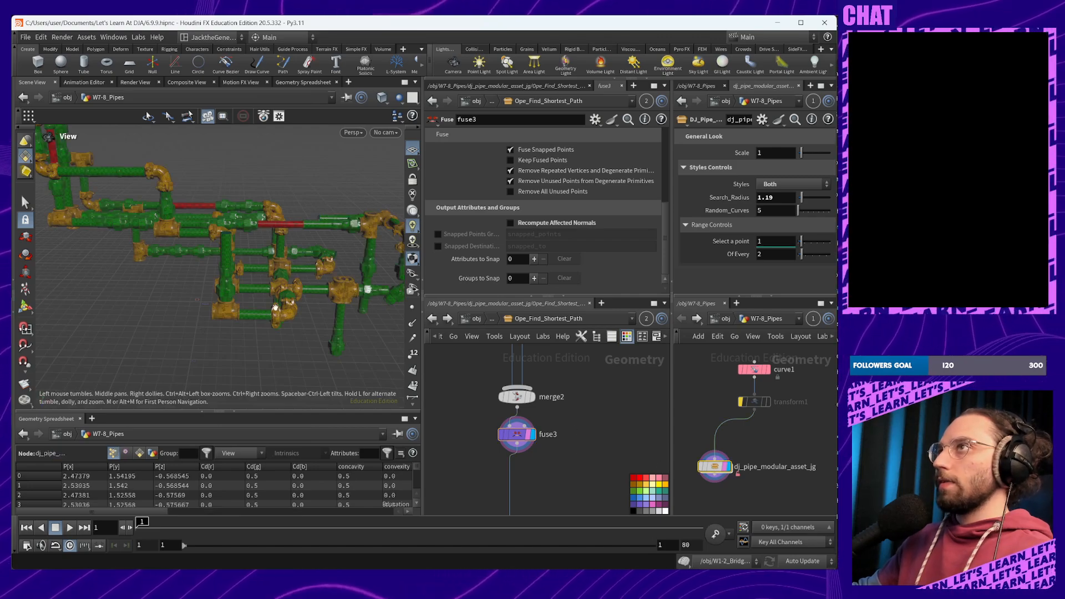
left_click_drag(291, 299, 242, 318, "alt")
middle_click_drag(242, 318, 212, 238)
scroll(236, 244, "up", 4)
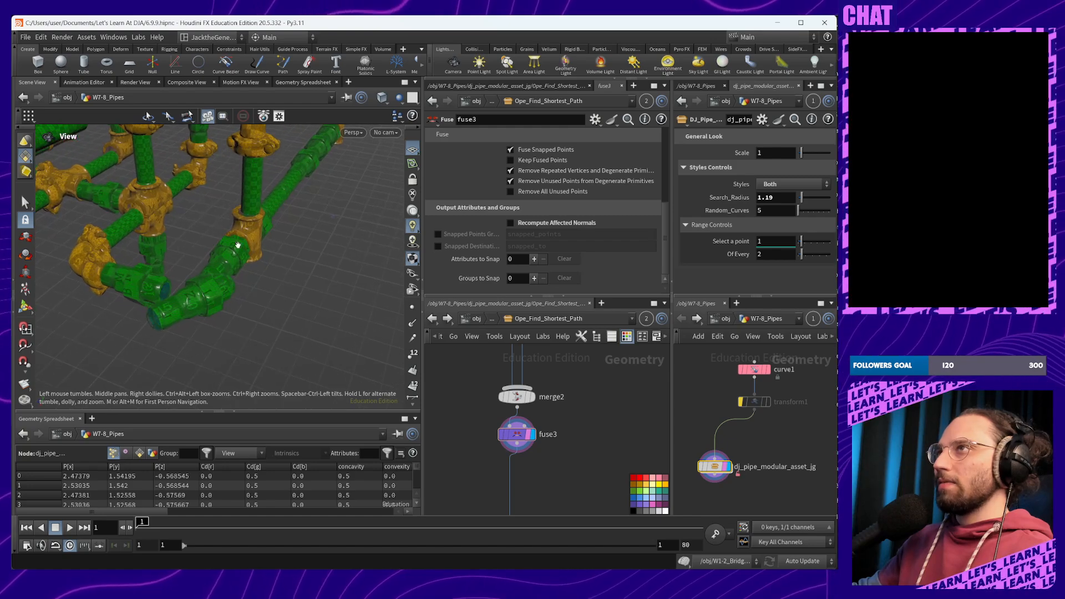
left_click_drag(235, 244, 271, 328)
left_click_drag(179, 324, 269, 293)
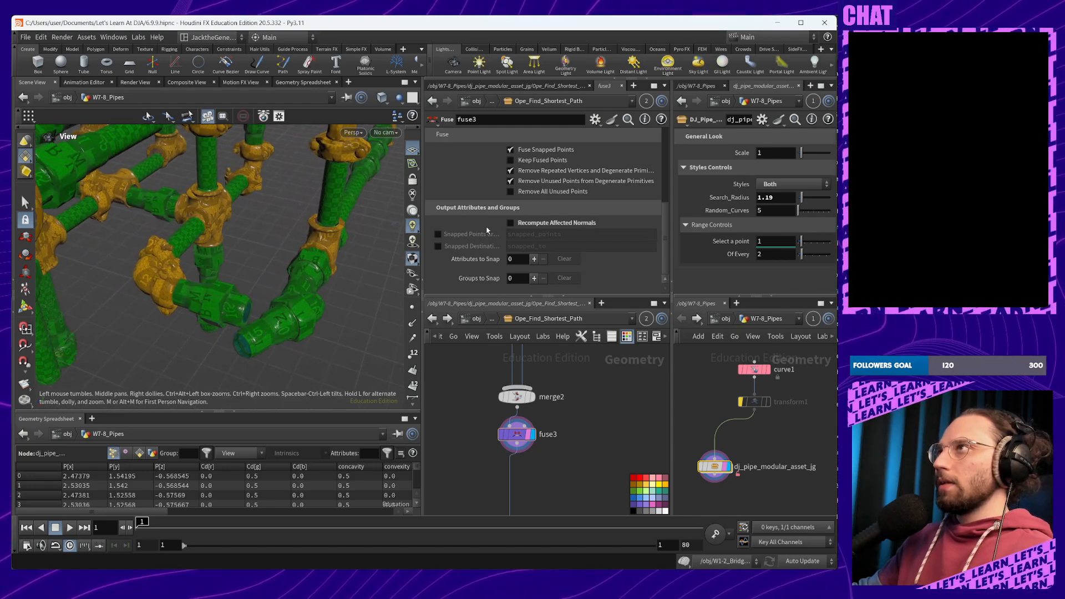
left_click(511, 224)
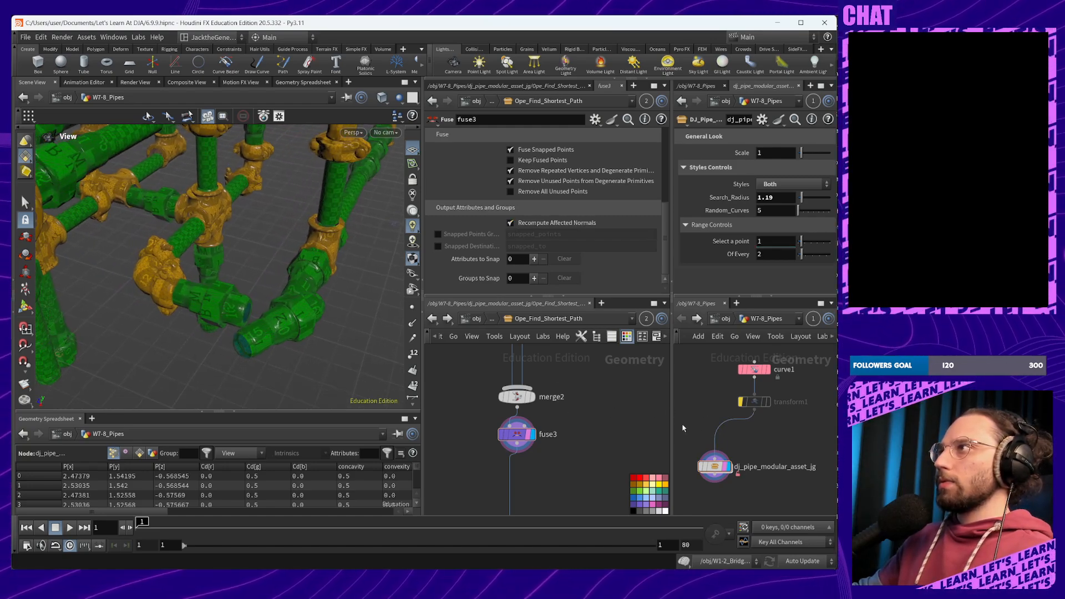
Try fuse3 with Snap Distance values of 3 and 5, examine the pipes, and set the distance back to 1
left_click_drag(333, 286, 283, 302)
scroll(311, 350, "down", 4)
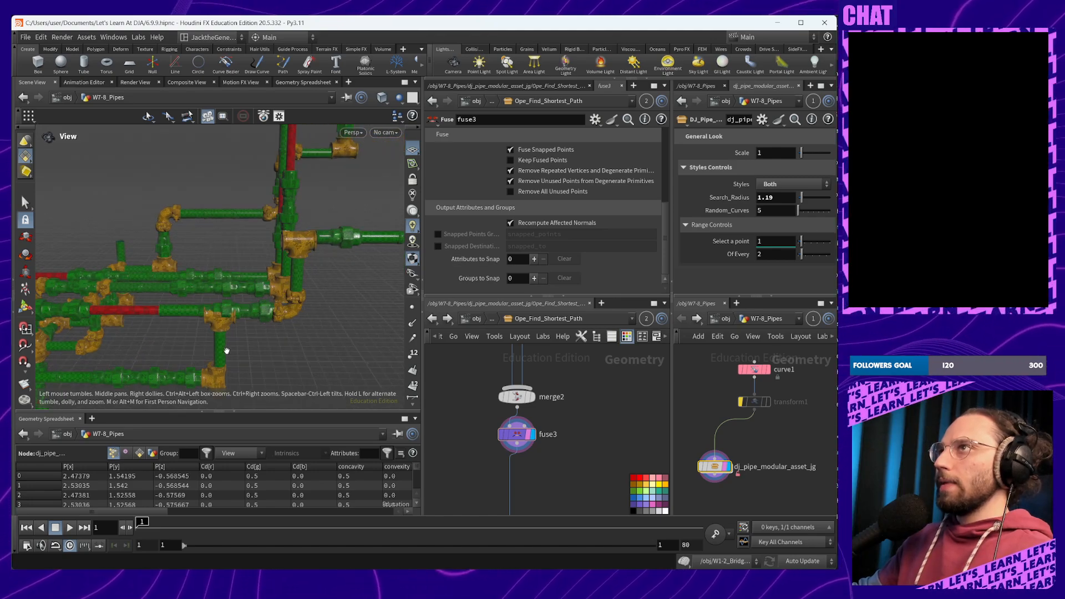
scroll(256, 225, "up", 5)
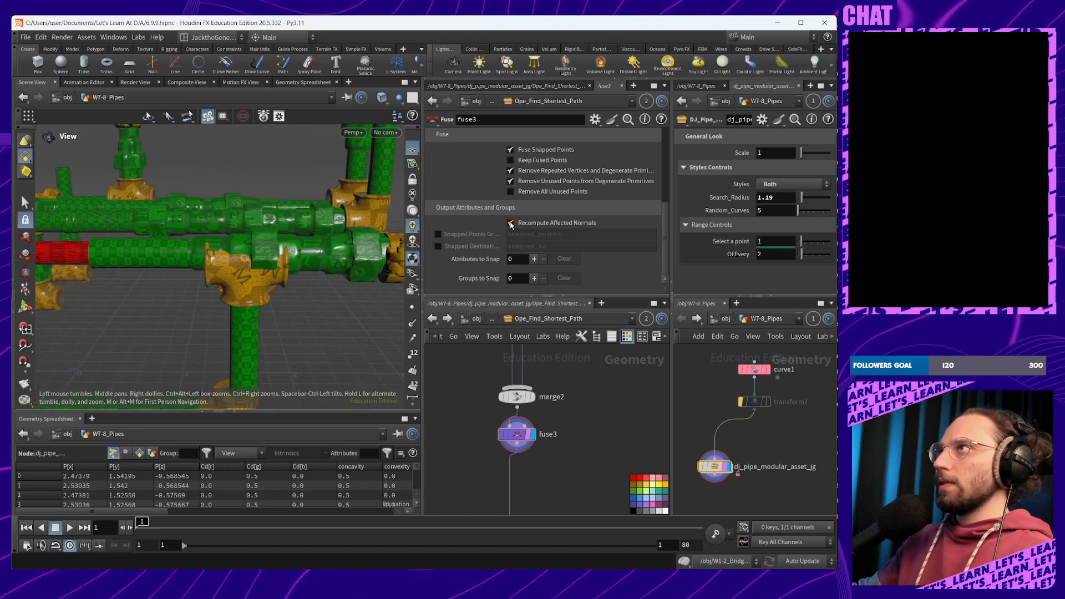
scroll(521, 220, "up", 5)
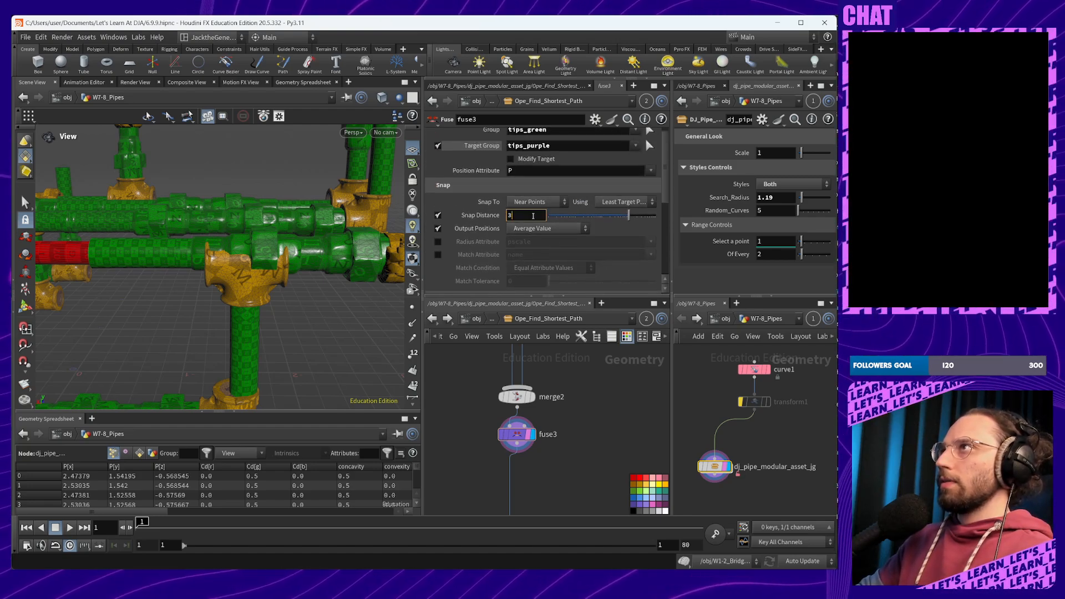
key("Return")
type("5")
key("Return")
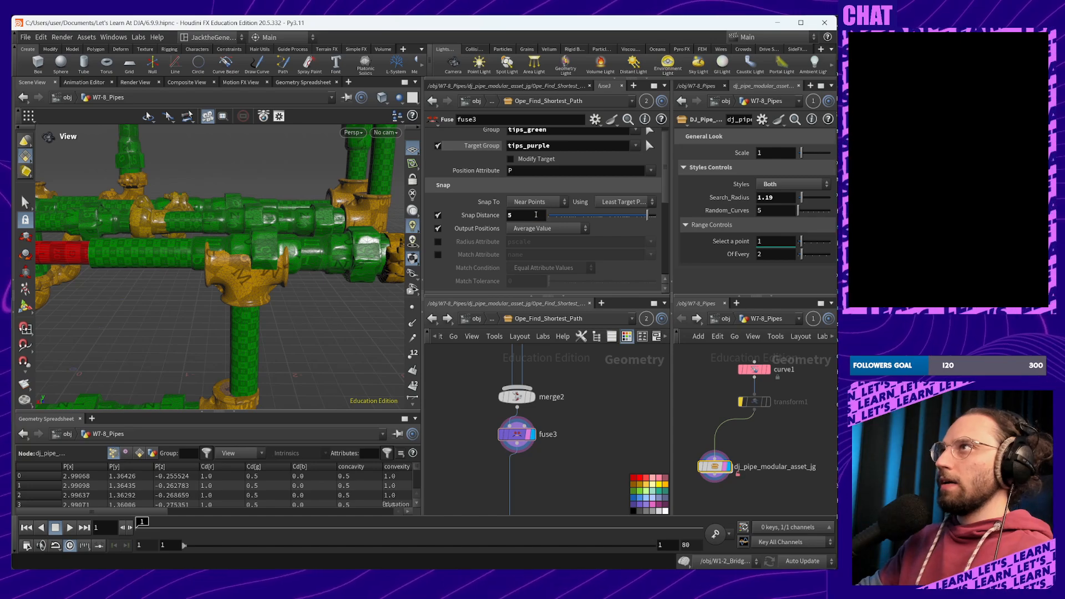
left_click_drag(148, 292, 319, 273)
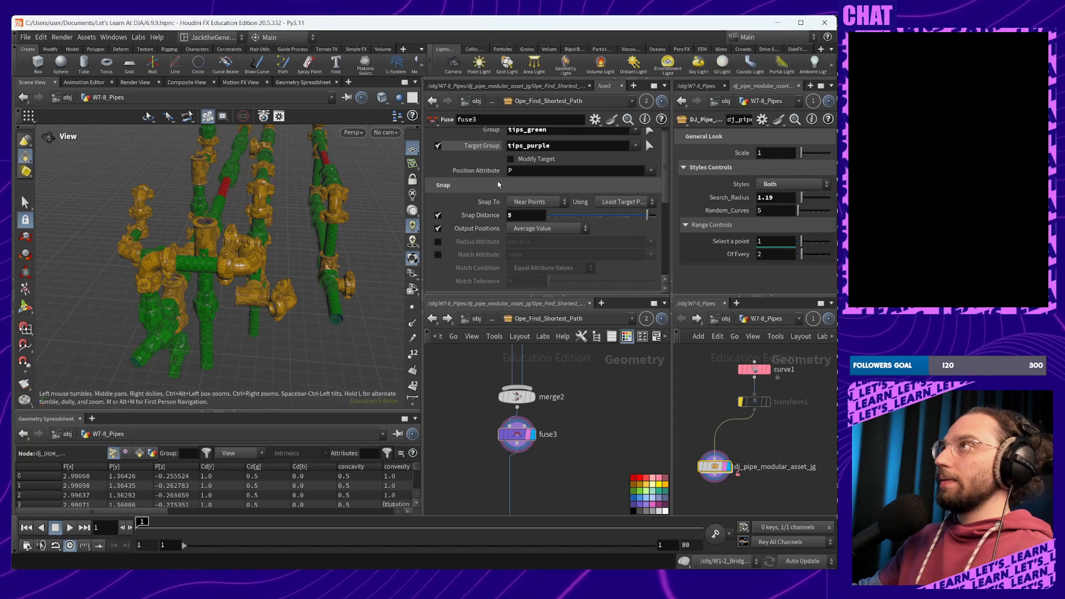
scroll(577, 172, "up", 1)
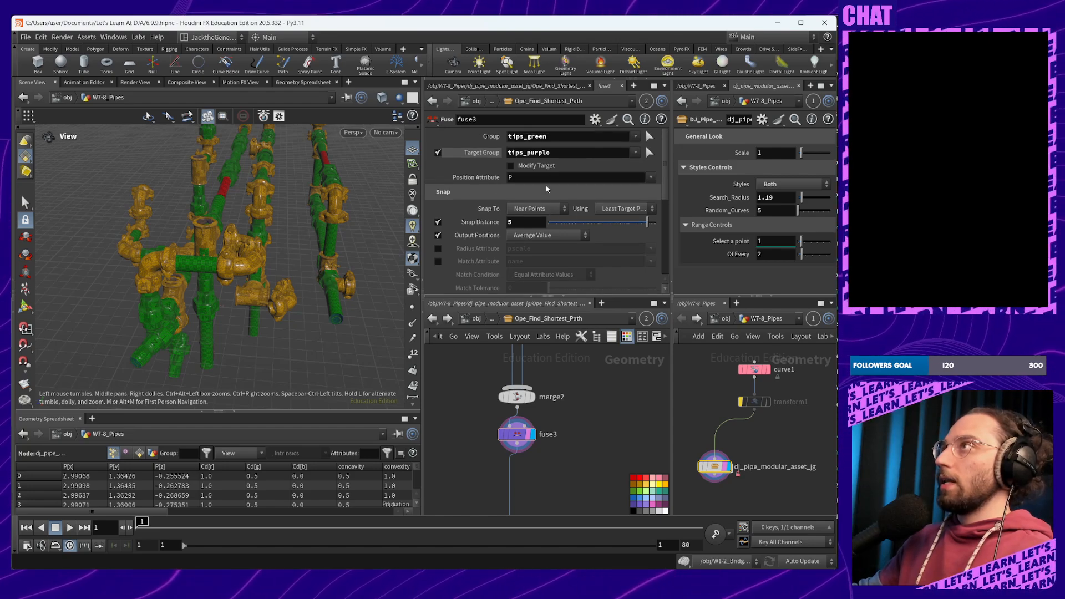
left_click(538, 221)
type("1")
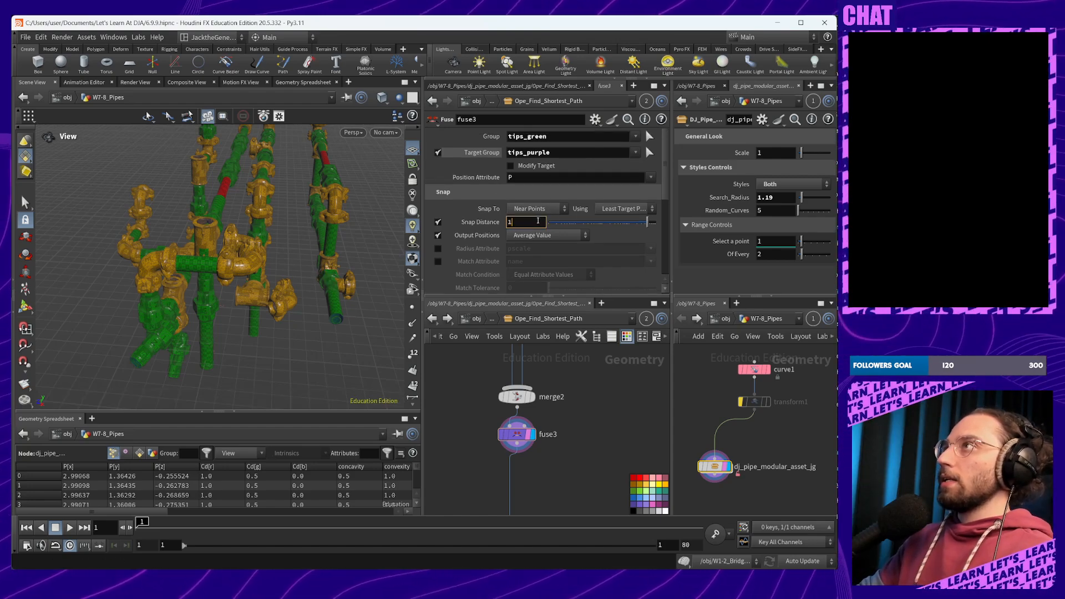
key("Return")
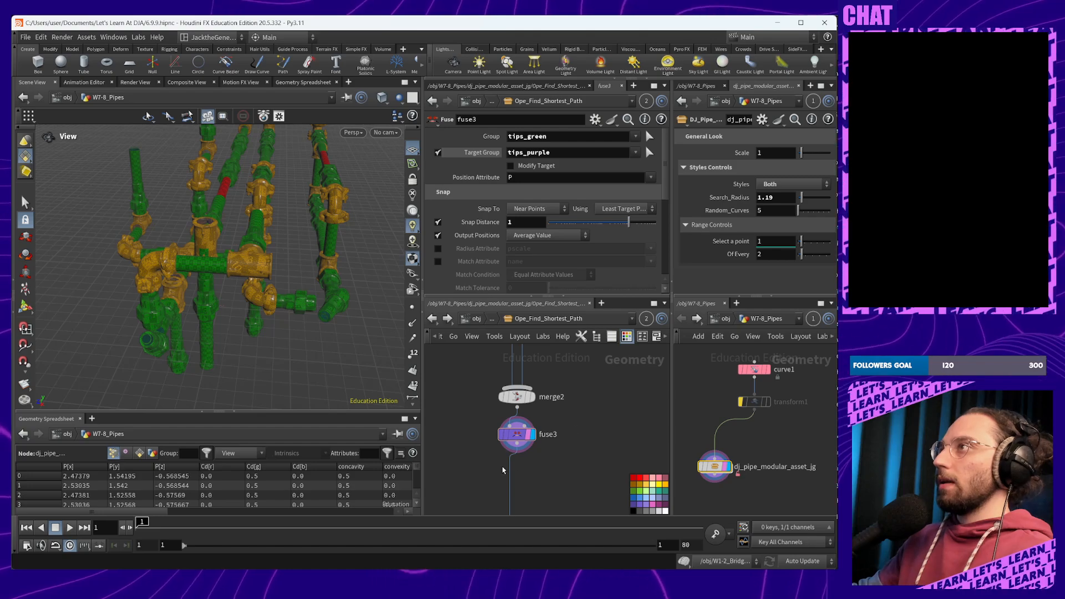
Bypass the fuse3 node and check the resulting pipes in the viewport
left_click(502, 435)
middle_click_drag(637, 412, 644, 450)
left_click_drag(348, 355, 388, 355)
Leave Ope_Find_Shortest_Path, open the Sim_Vellum_Wires subnetwork, and inspect the wire curves from several angles
left_click(432, 318)
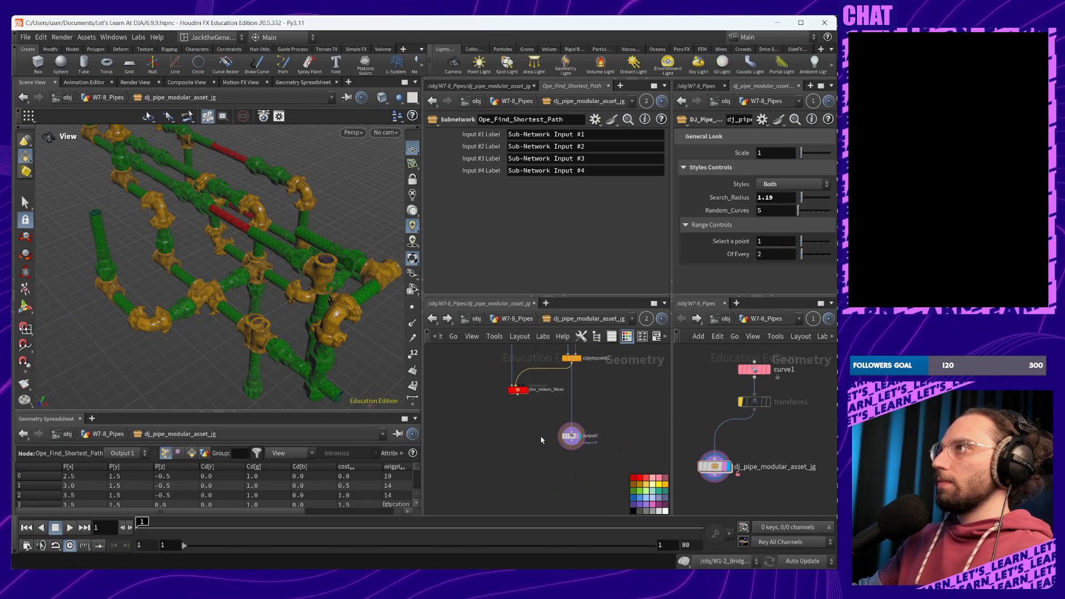
scroll(511, 396, "up", 3)
left_click(511, 404)
double_click(511, 403)
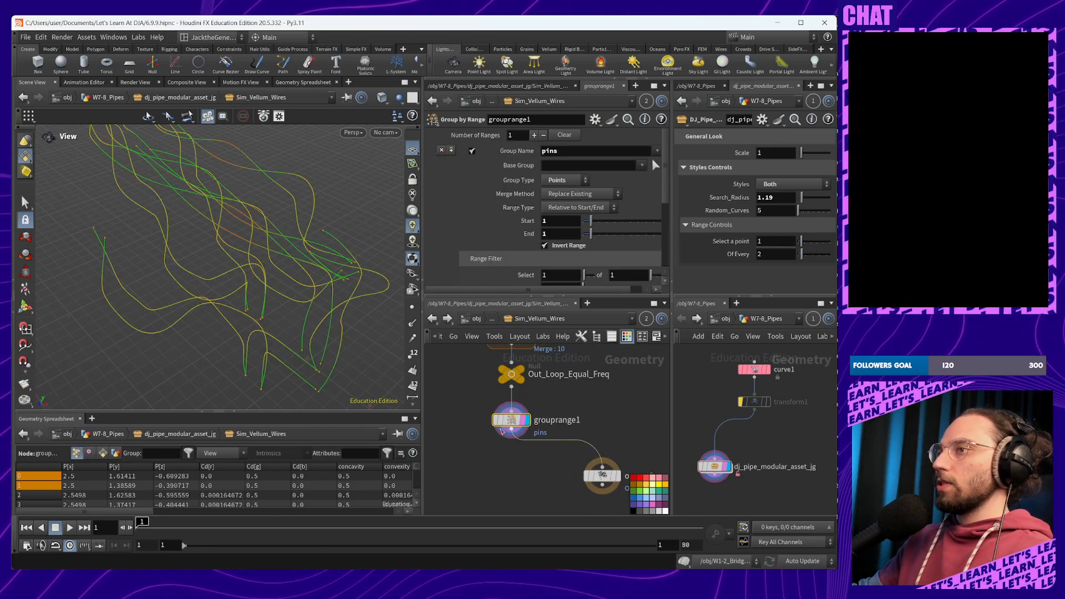
left_click_drag(339, 363, 175, 313)
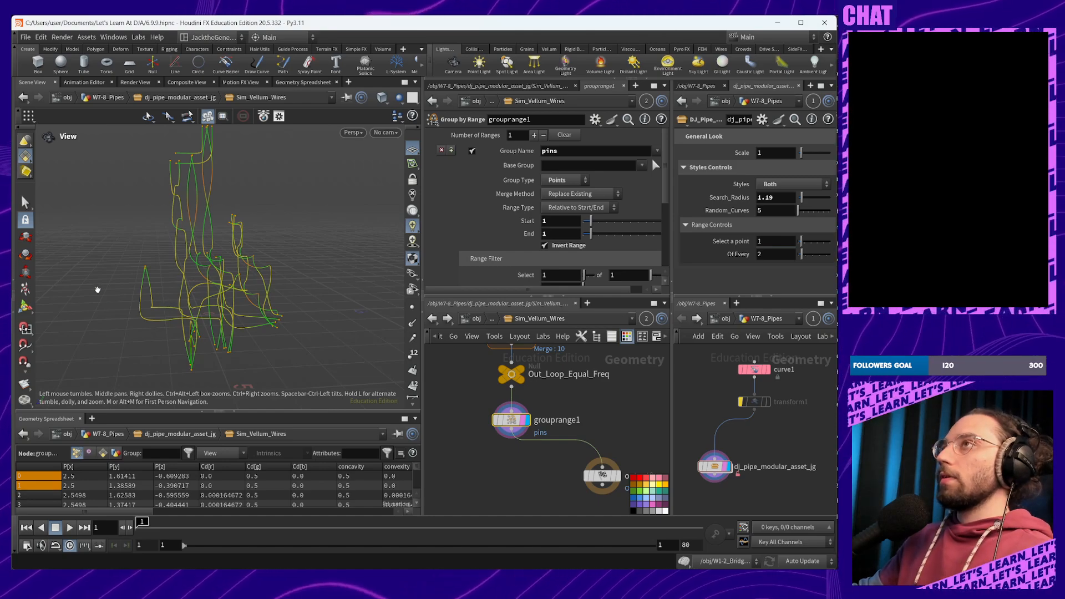
Inspect the wire curves once more, leave Sim_Vellum_Wires, and locate Ope_Find_Shortest_Path in the asset network
left_click_drag(97, 290, 218, 329)
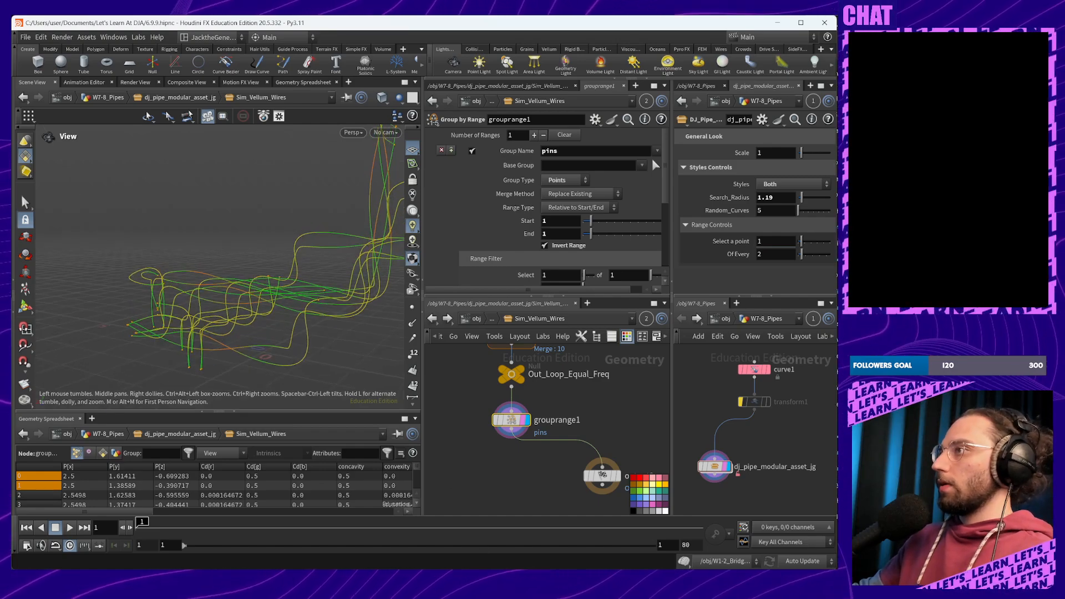
key("alt+Tab")
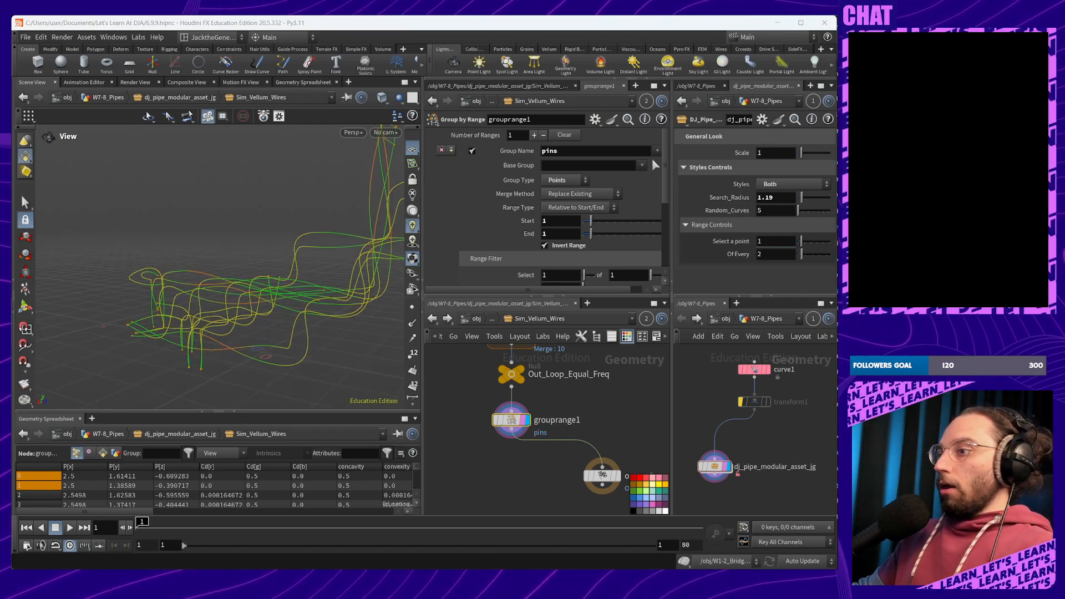
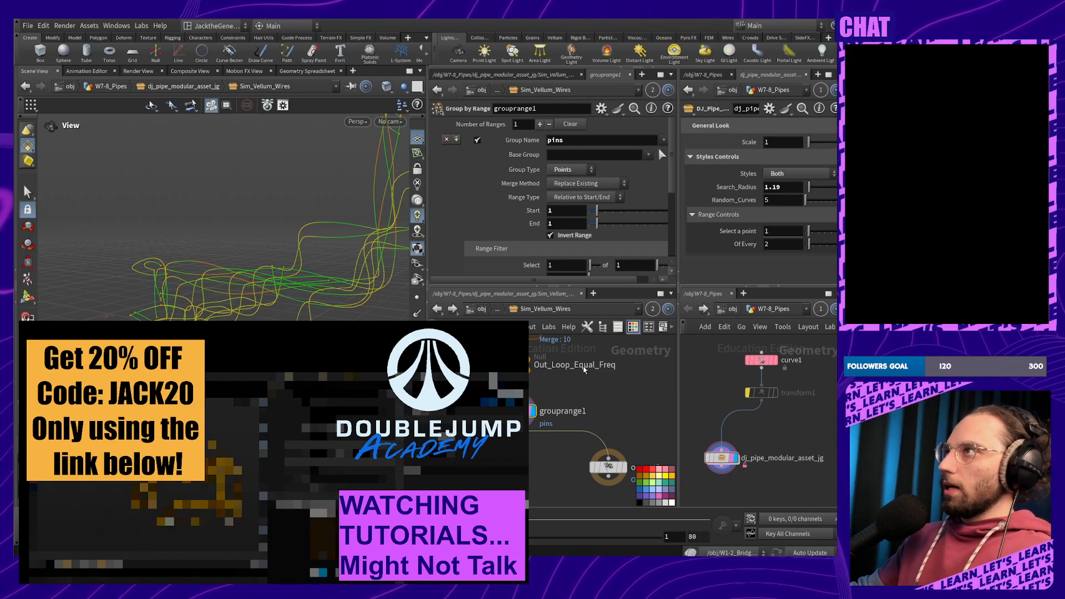
left_click(437, 309)
middle_click_drag(602, 369, 616, 477)
scroll(616, 433, "down", 3)
middle_click_drag(646, 388, 626, 519)
middle_click_drag(586, 444, 609, 511)
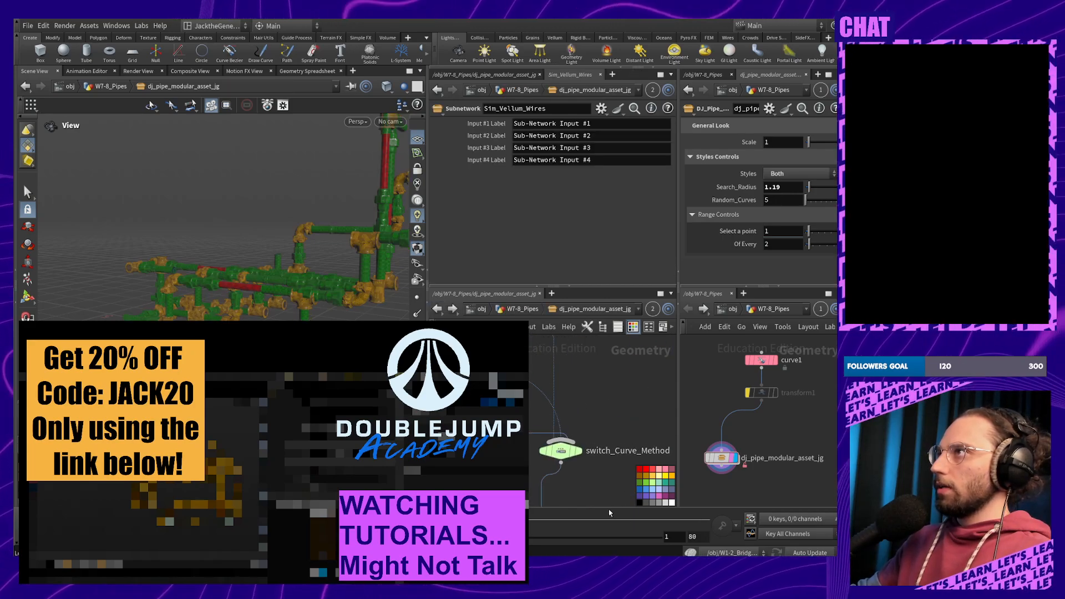
middle_click_drag(472, 439, 637, 464)
mouse_move(533, 429)
middle_mouse_down()
mouse_move(560, 491)
mouse_move(510, 476)
middle_mouse_up()
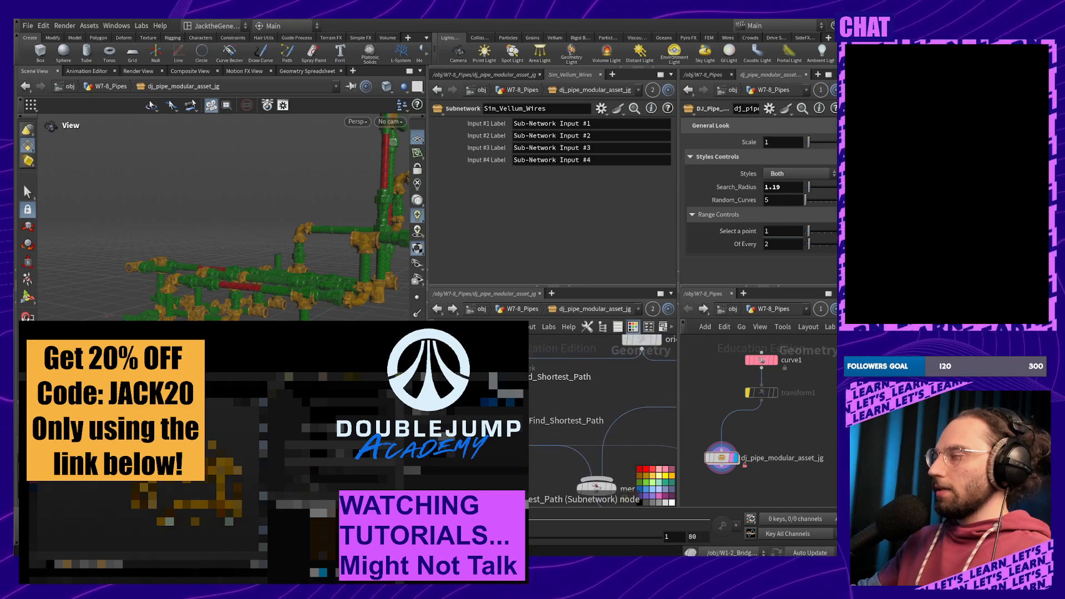
Re-enable the fuse3 node inside Ope_Find_Shortest_Path and return to the asset network
left_click(477, 377)
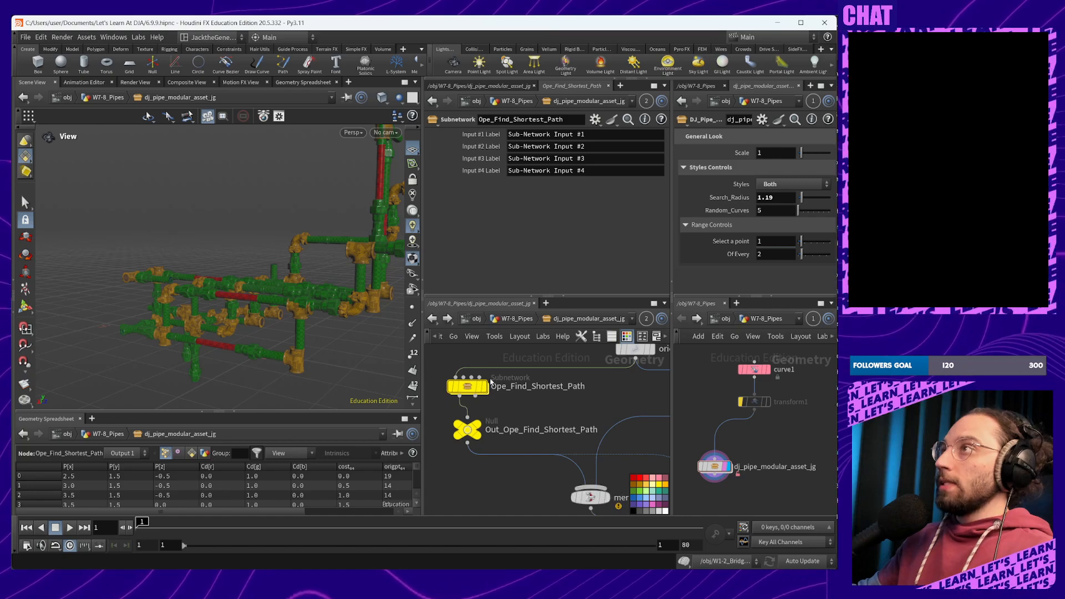
mouse_move(466, 396)
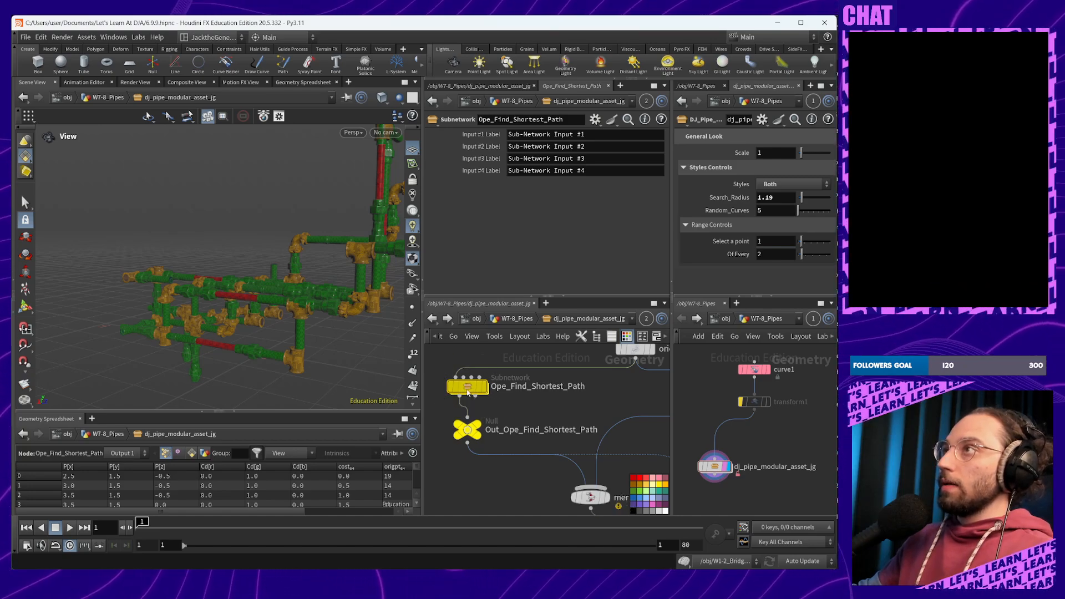
double_click(467, 387)
middle_click_drag(574, 475, 556, 406)
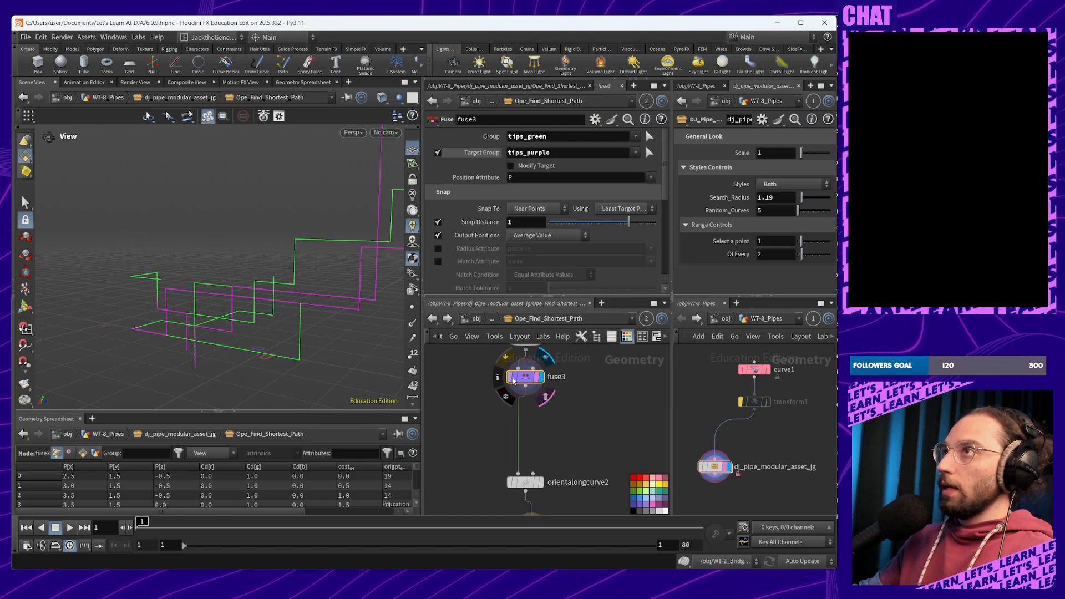
middle_click_drag(566, 342, 584, 375)
left_click(432, 319)
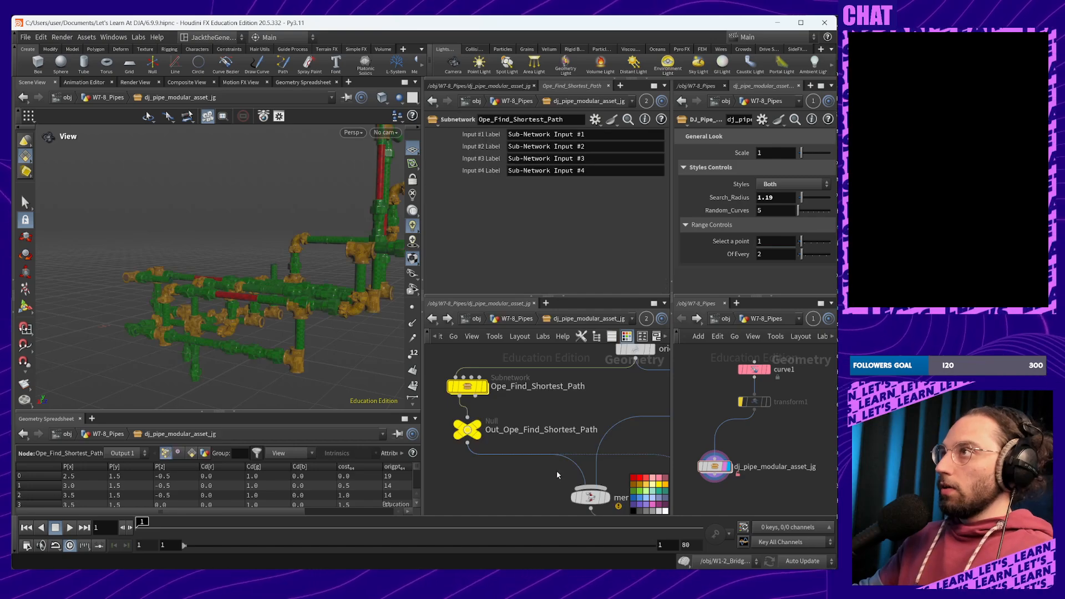
Compare the pipes up close with orientalongcurve2 bypassed and active, leaving the node active
middle_click_drag(568, 475, 520, 413)
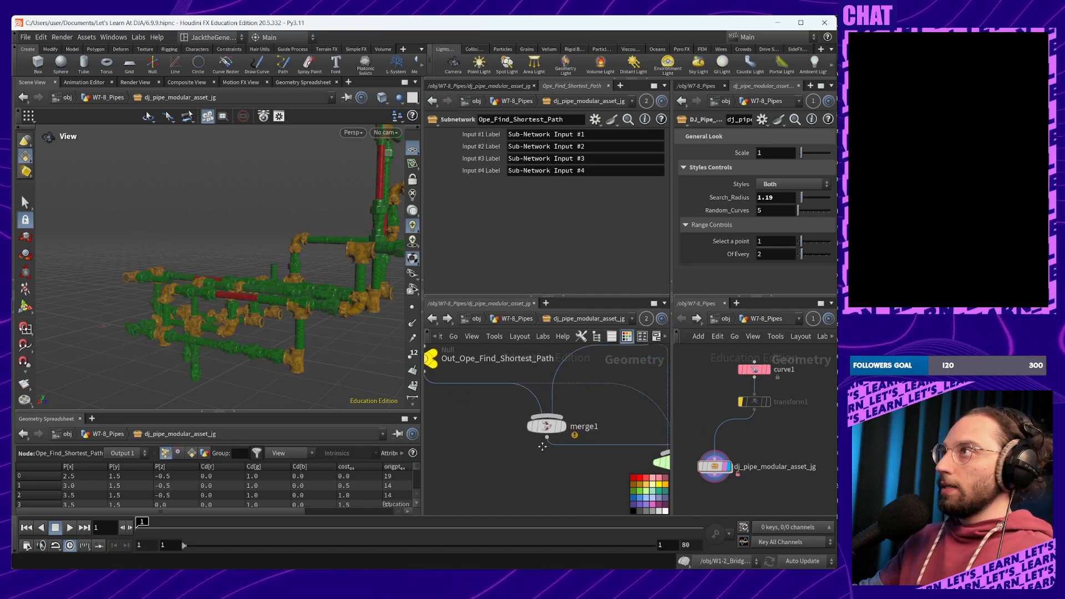
middle_click_drag(457, 364, 467, 373)
middle_click_drag(553, 492, 438, 411)
middle_click_drag(618, 455, 563, 355)
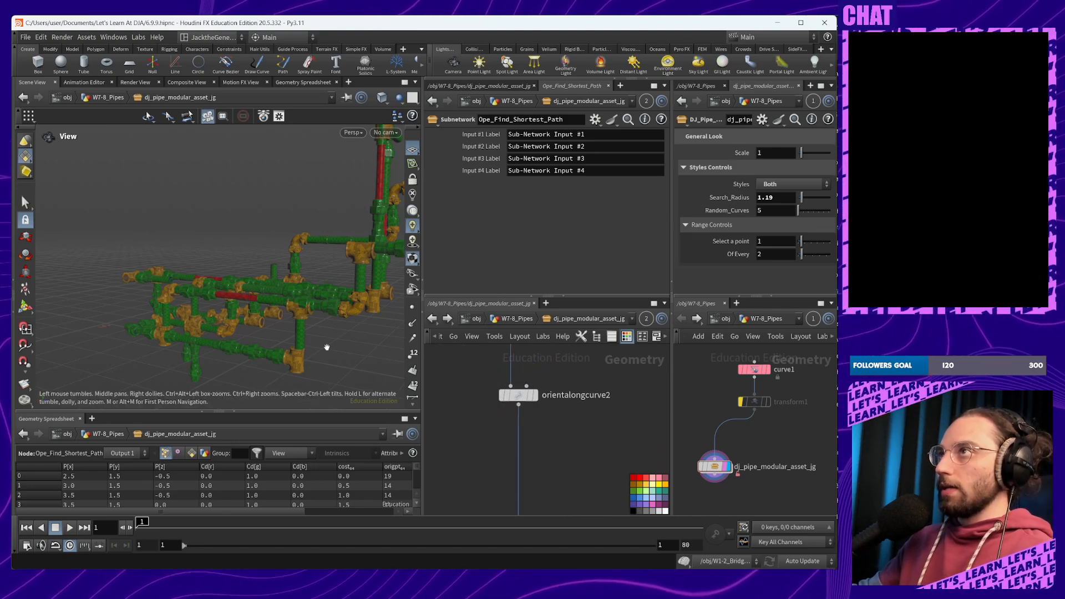
left_click_drag(327, 347, 247, 368)
right_click_drag(248, 368, 280, 186)
left_click_drag(280, 185, 313, 304)
left_click(503, 395)
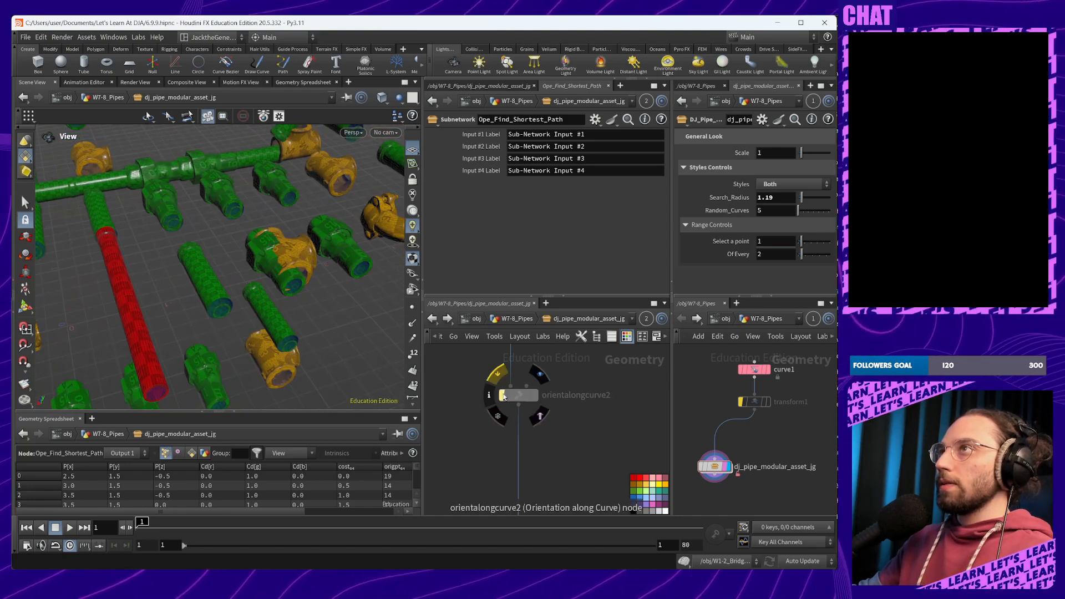
left_click(503, 395)
left_click(503, 395)
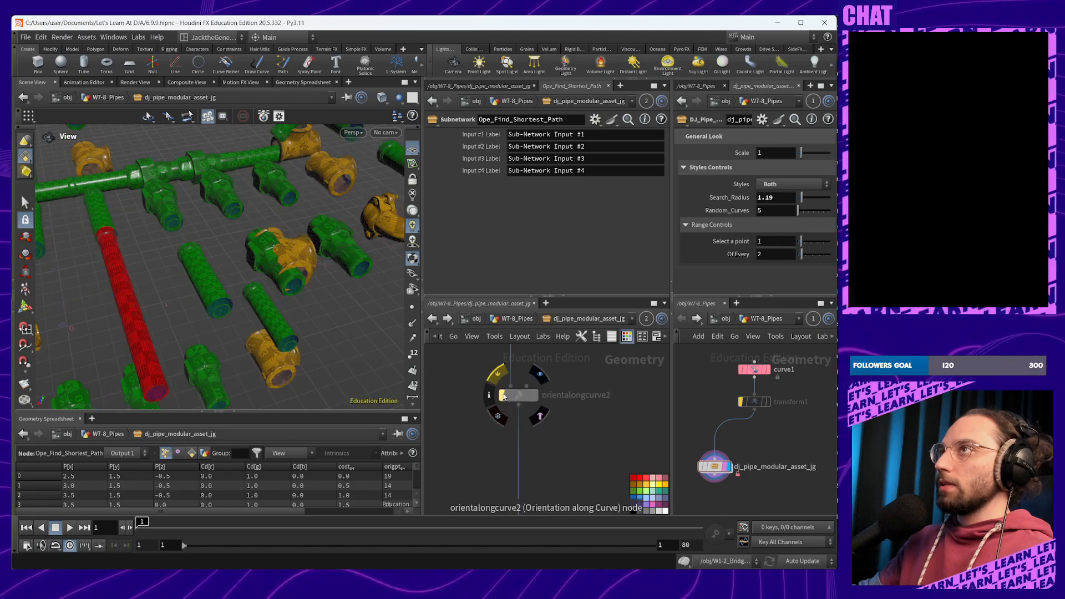
left_click(503, 395)
Review the frame, target up vector and output attribute settings of orientalongcurve2
left_click(517, 396)
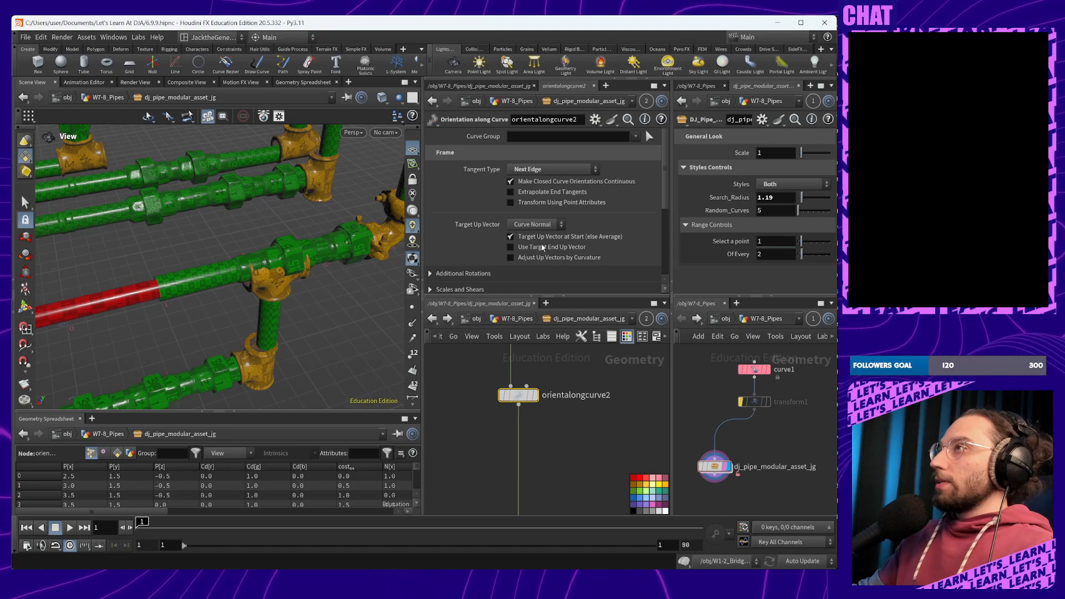
scroll(539, 248, "down", 3)
scroll(539, 248, "down", 1)
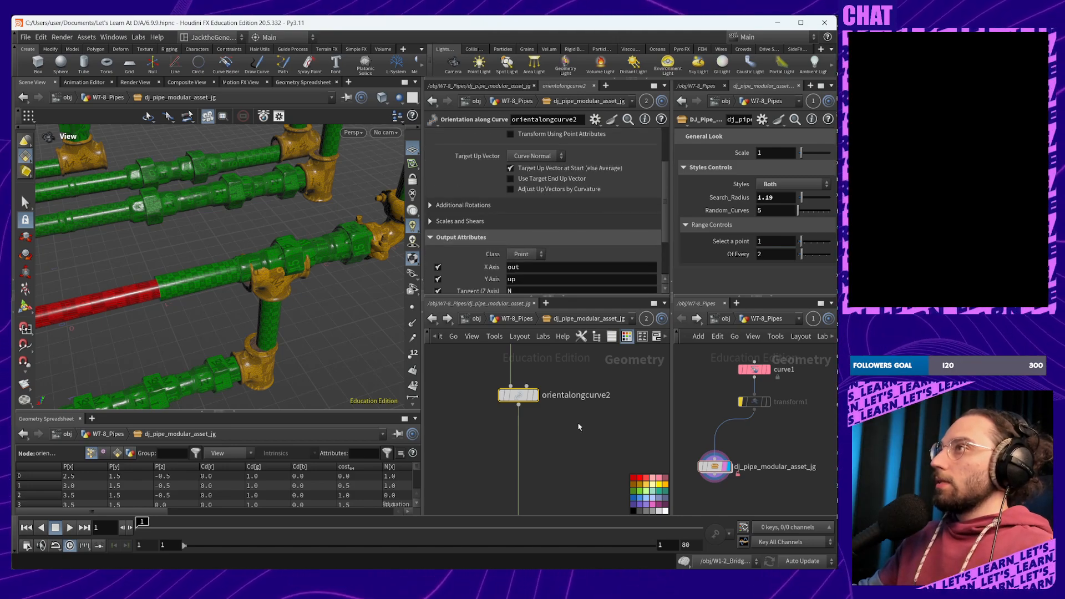
Copy fuse3 from Ope_Find_Shortest_Path and try it directly below orientalongcurve2 in the asset network
middle_click_drag(546, 425, 599, 466)
scroll(599, 466, "down", 4)
middle_click_drag(523, 442, 583, 441)
double_click(497, 364)
left_click(505, 380)
key("ctrl+c")
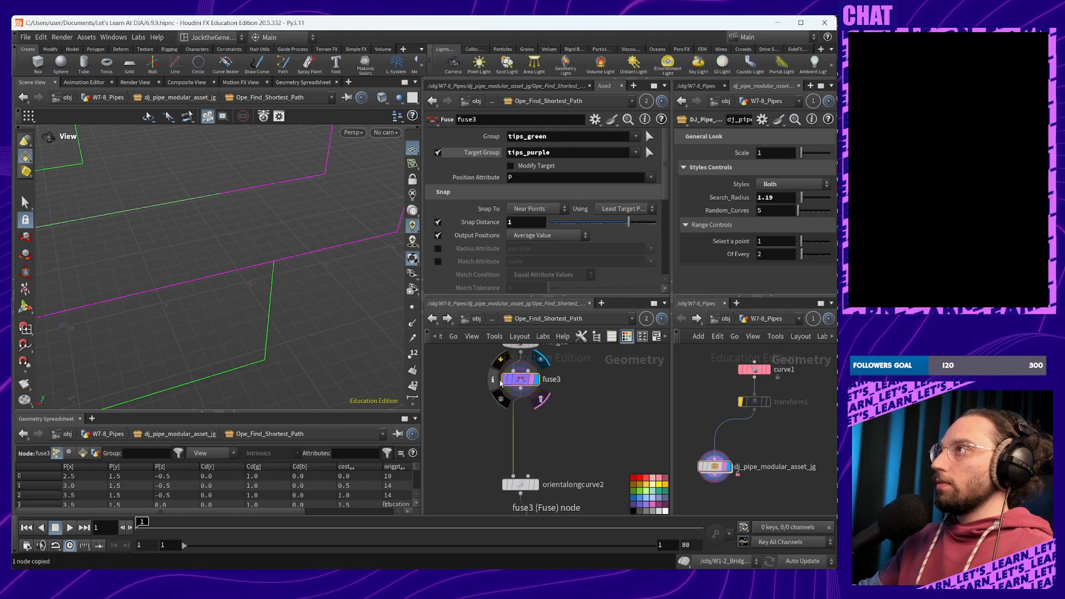
key("u")
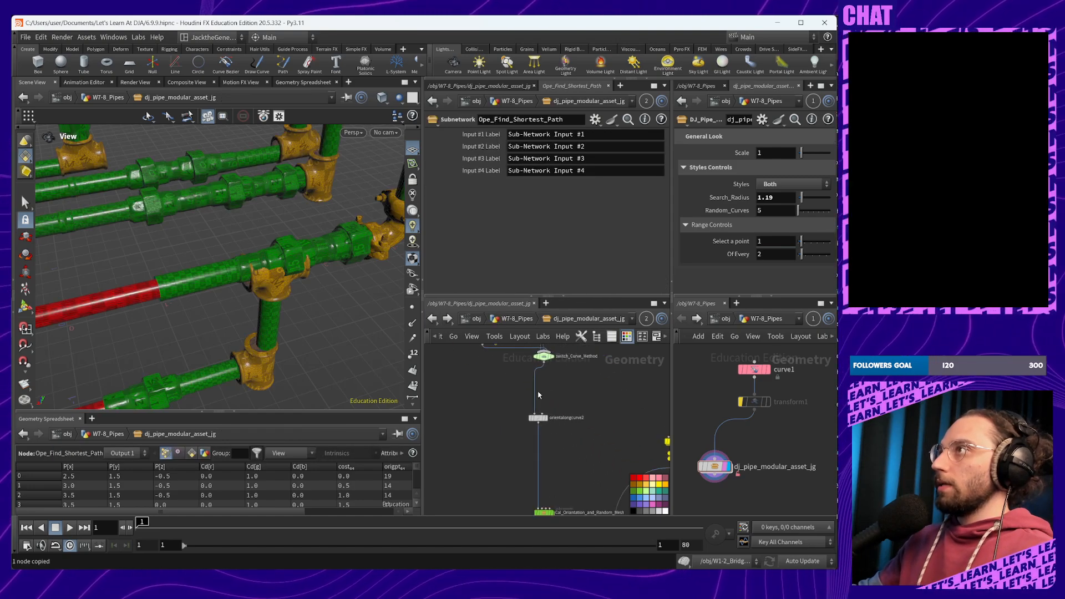
key("ctrl+v")
left_click(541, 448)
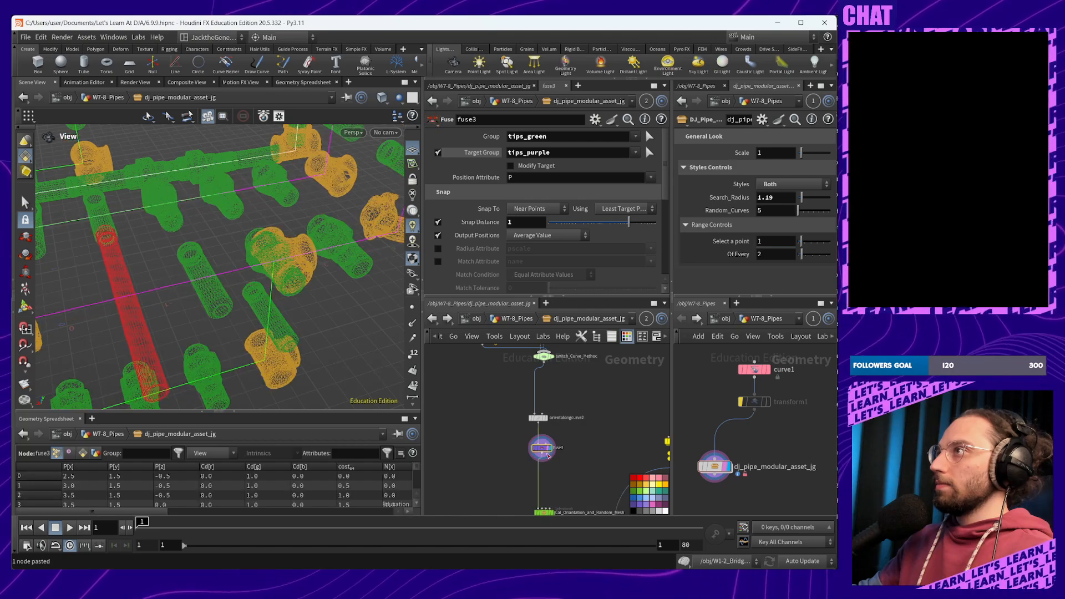
key("ctrl+z")
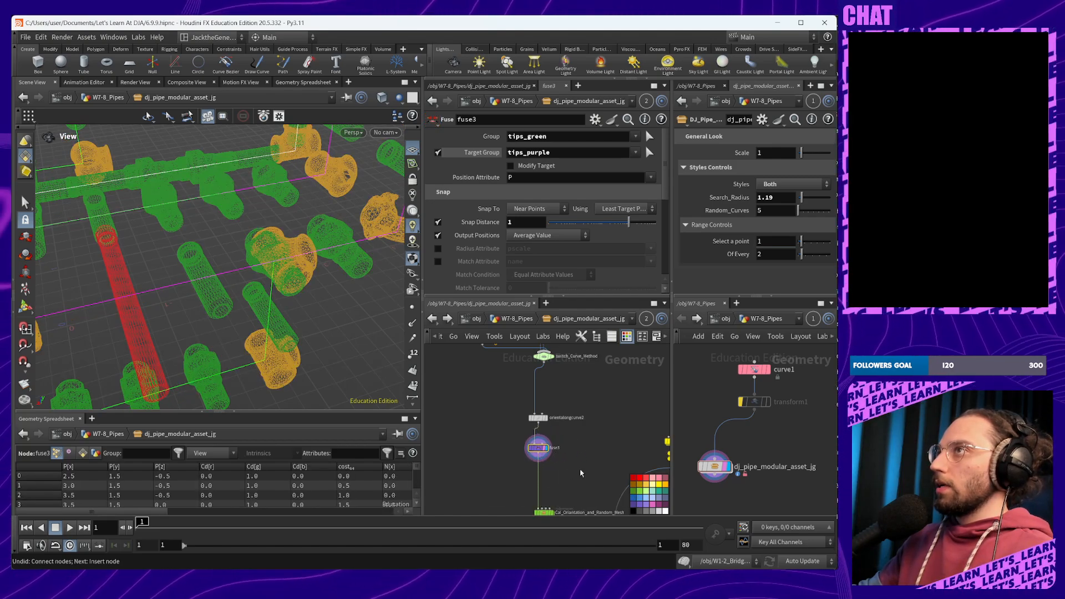
Check the asset's pipes with the extra fuse, remove the fuse3 copy, and display orientalongcurve2
scroll(541, 450, "up", 4)
scroll(539, 430, "up", 1)
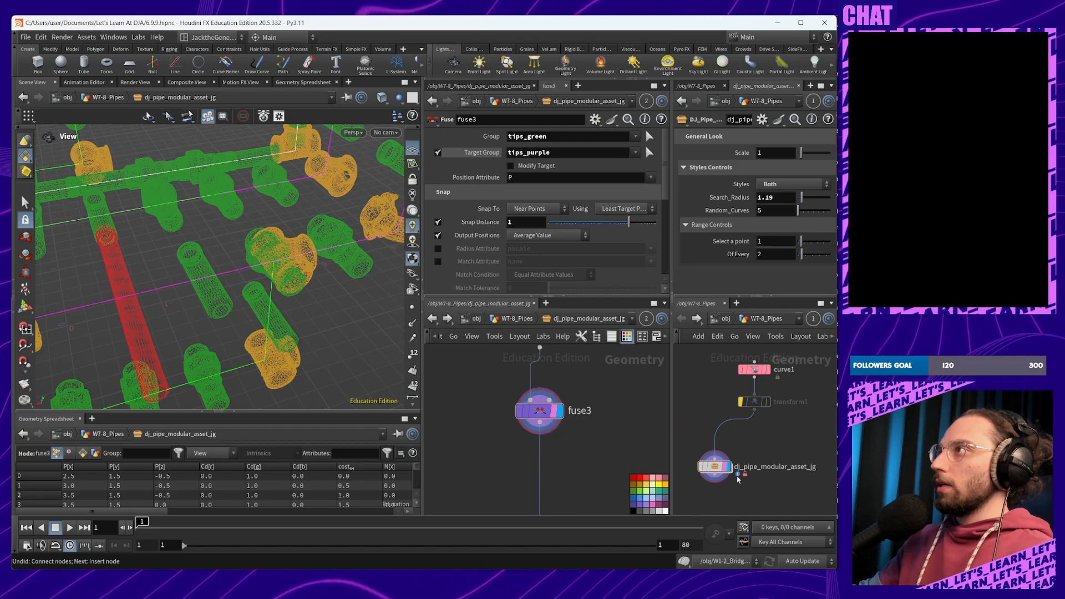
left_click(713, 468)
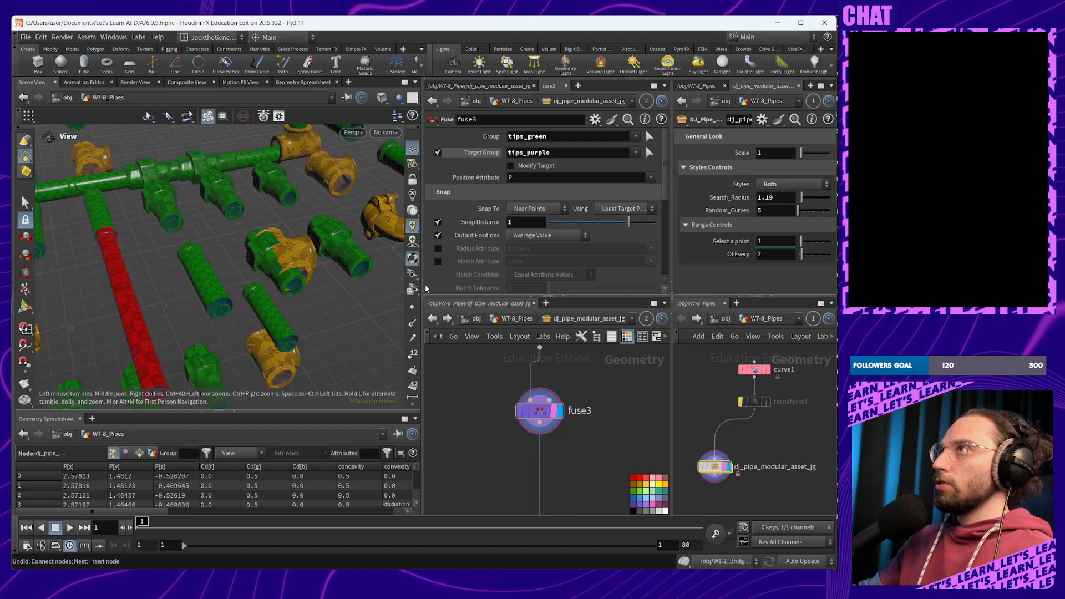
middle_click_drag(541, 402, 550, 450)
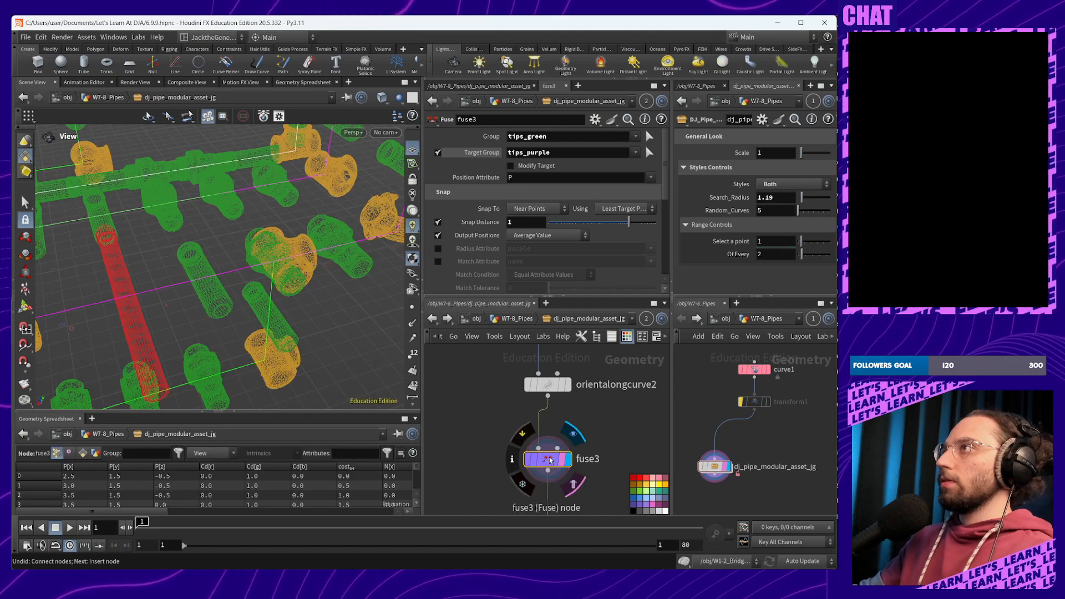
left_click(549, 388)
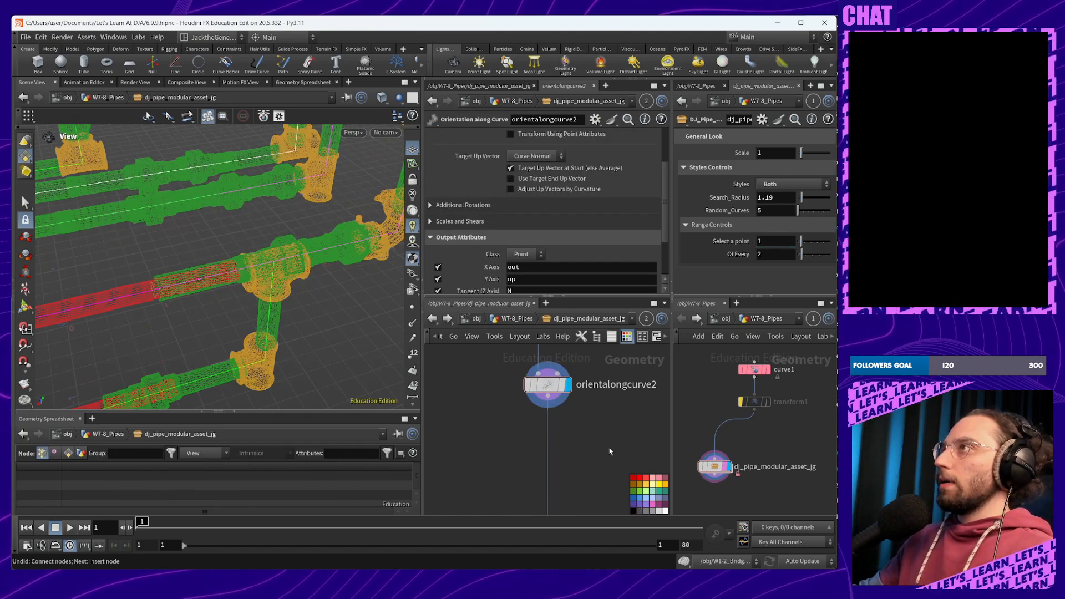
middle_click_drag(601, 416, 584, 476)
scroll(582, 276, "down", 3)
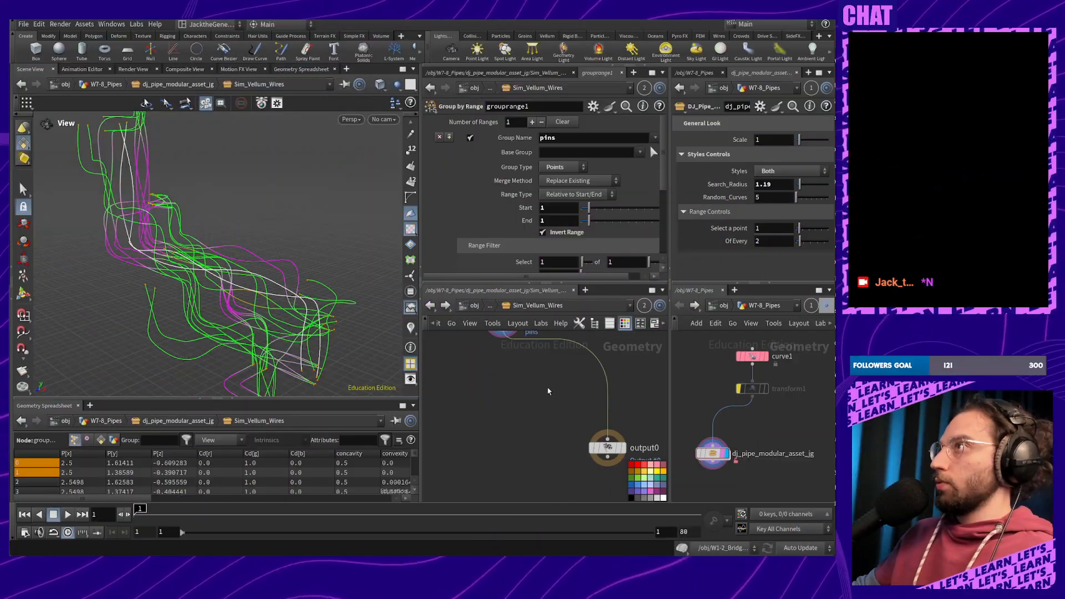
key("Tab")
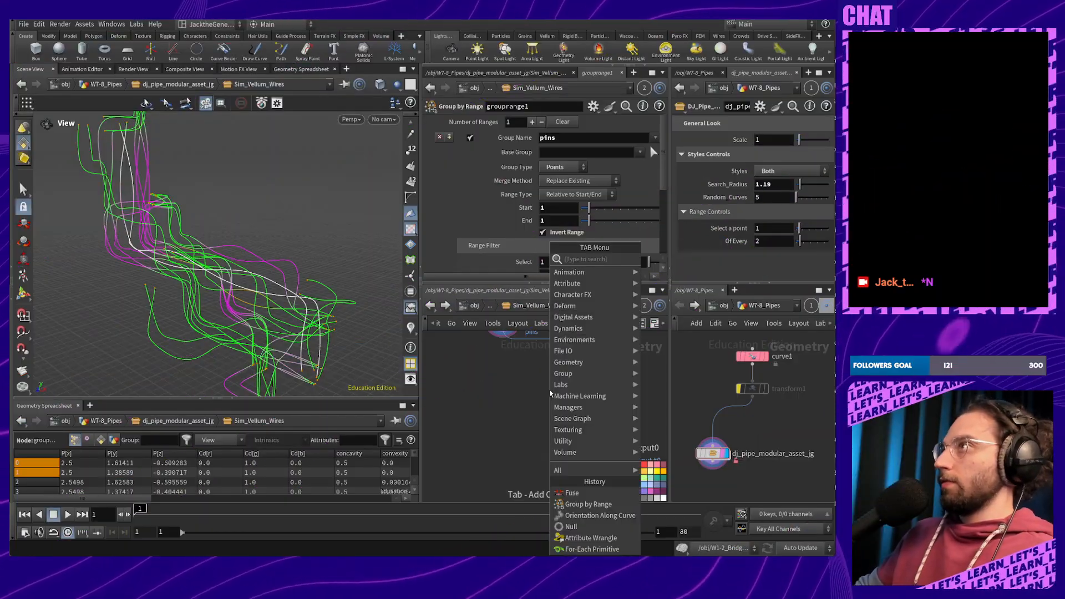
type("v")
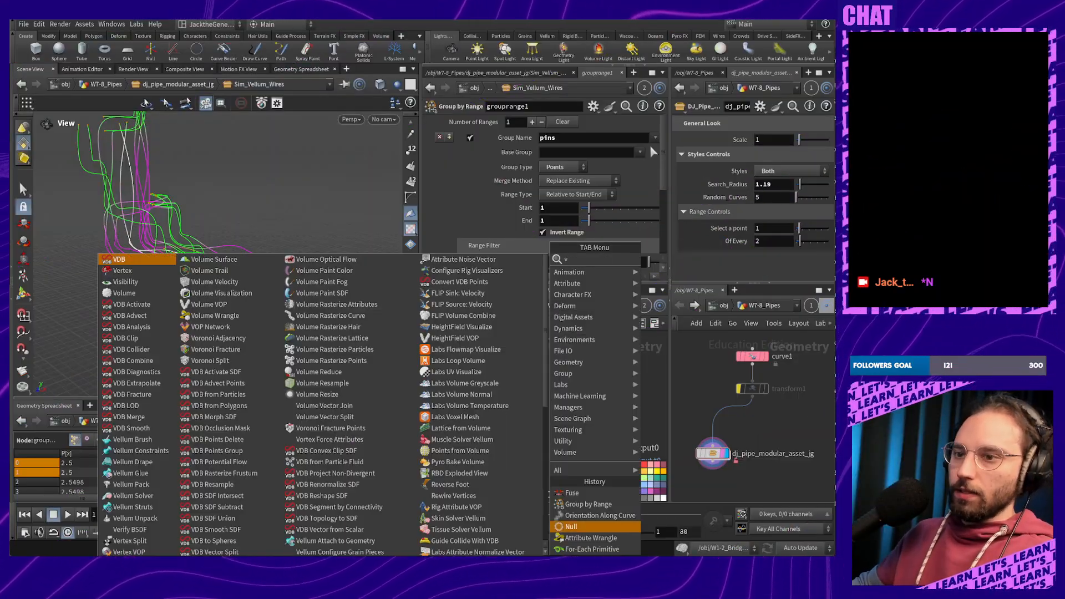
key("Escape")
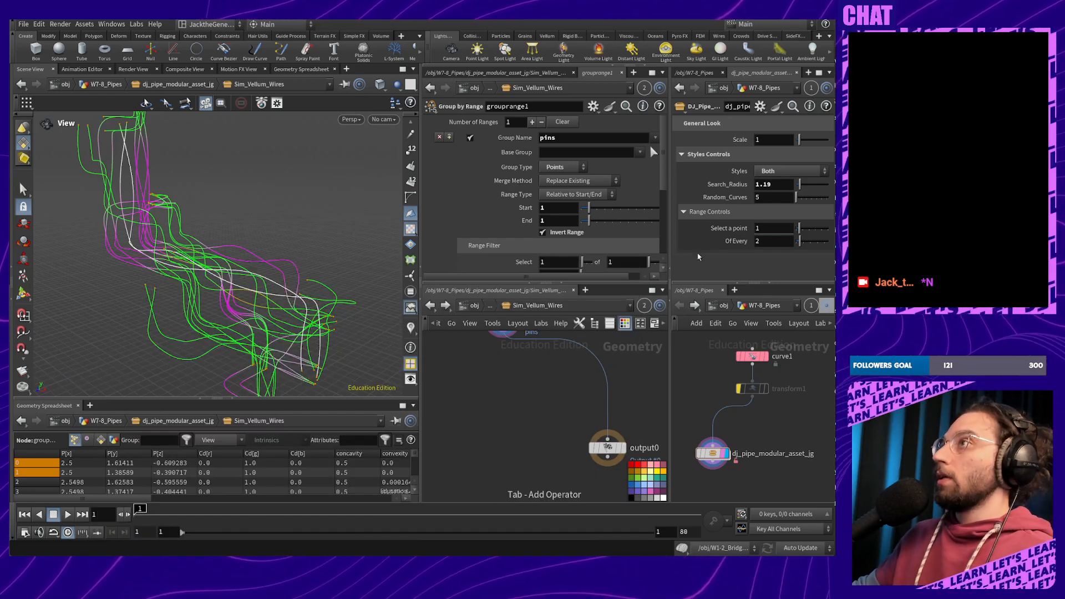
Add a Vellum Solver node in Sim_Vellum_Wires and wire it between grouprange1 and output0
key("Tab")
type("vee")
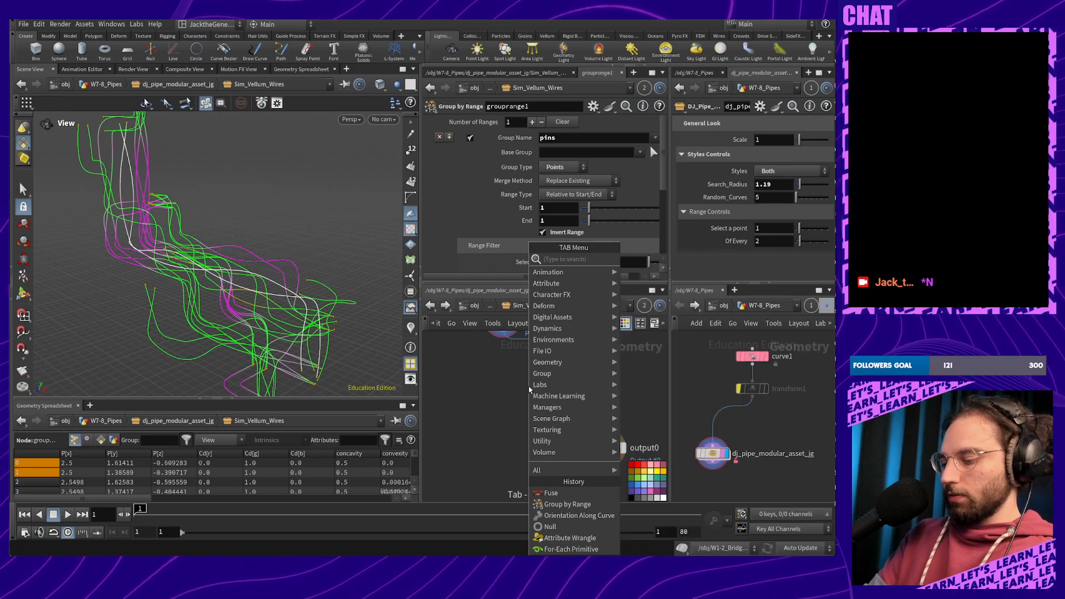
key("BackSpace")
type("l")
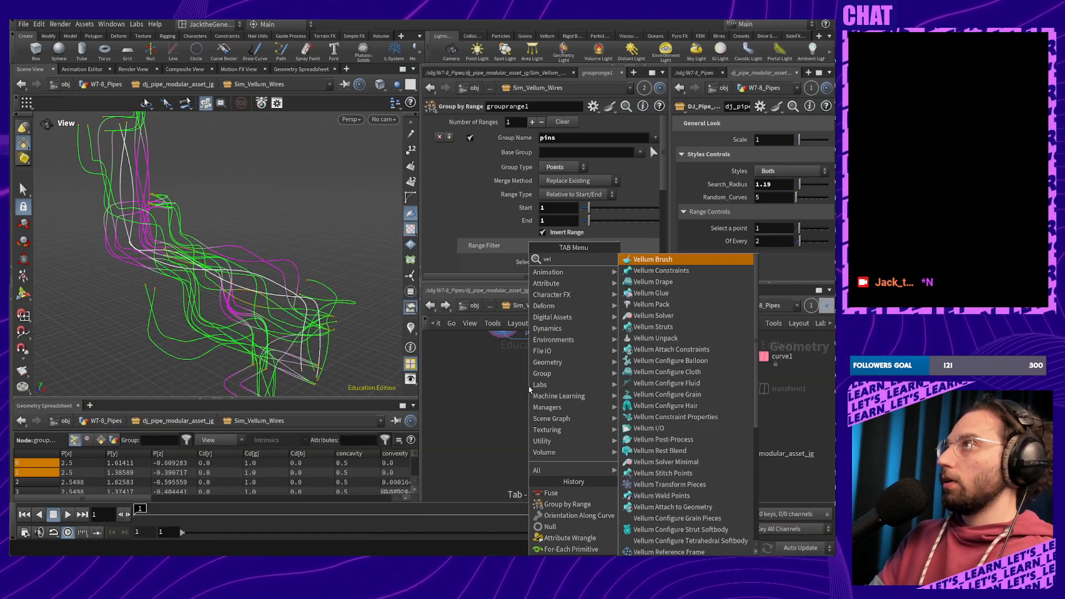
type("lum so")
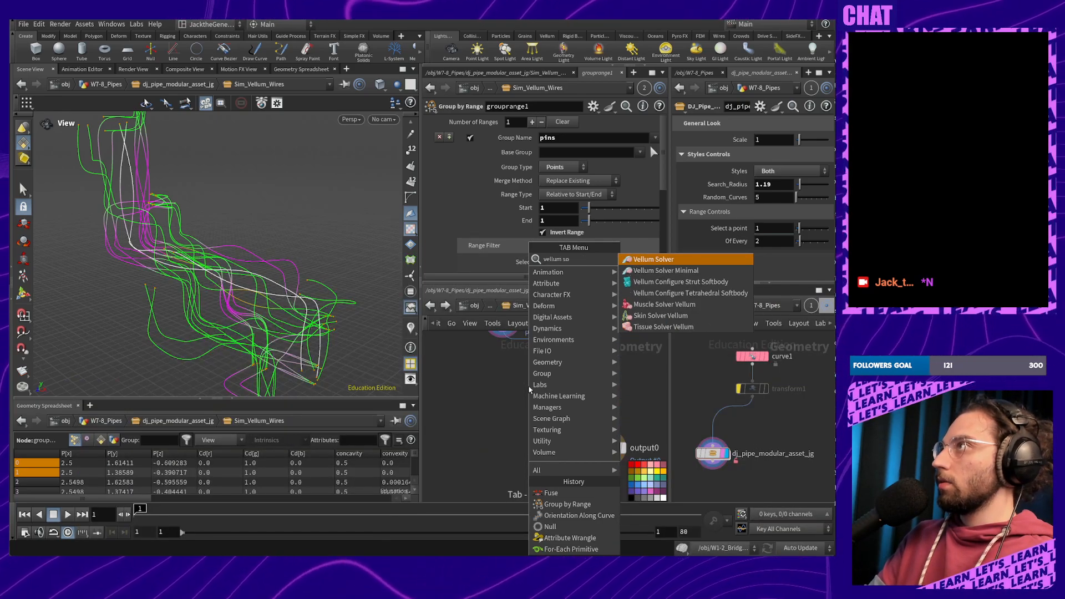
key("Return")
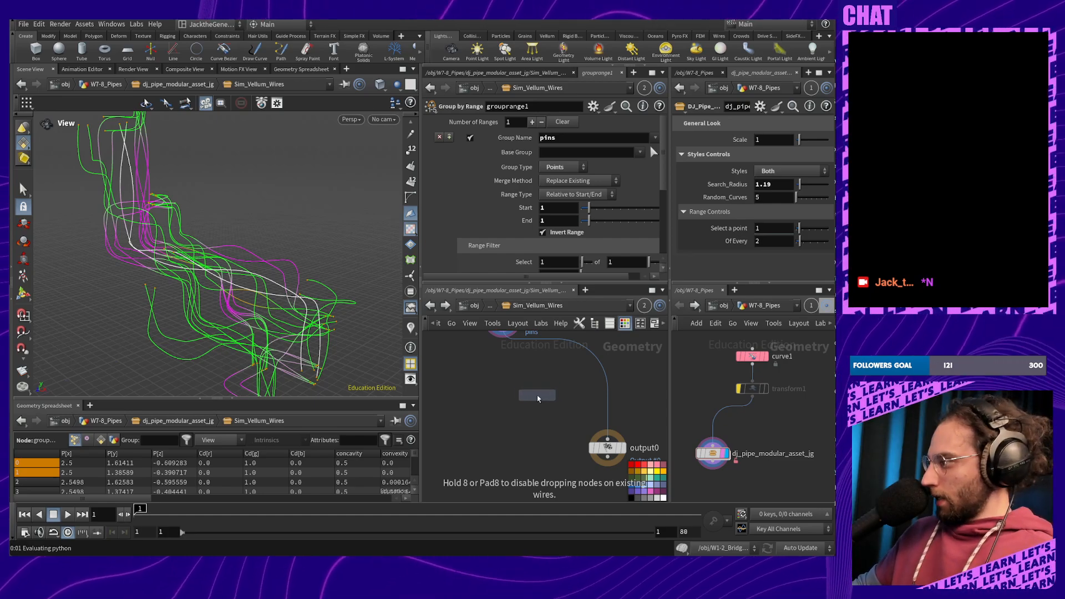
left_click(540, 390)
mouse_move(551, 391)
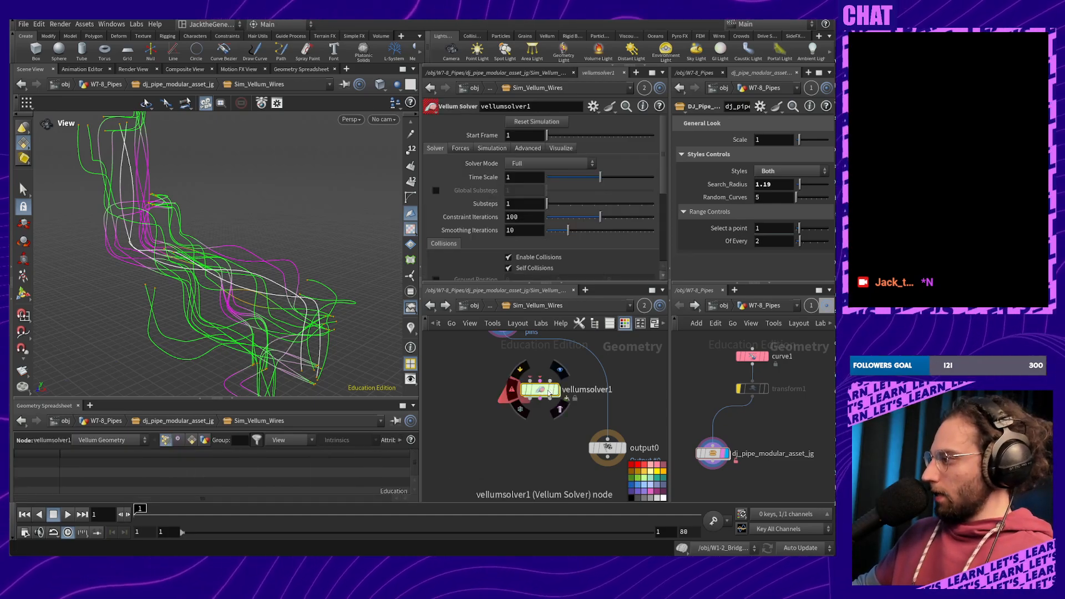
mouse_move(549, 392)
left_mouse_down()
mouse_move(613, 401)
mouse_move(545, 401)
left_mouse_up()
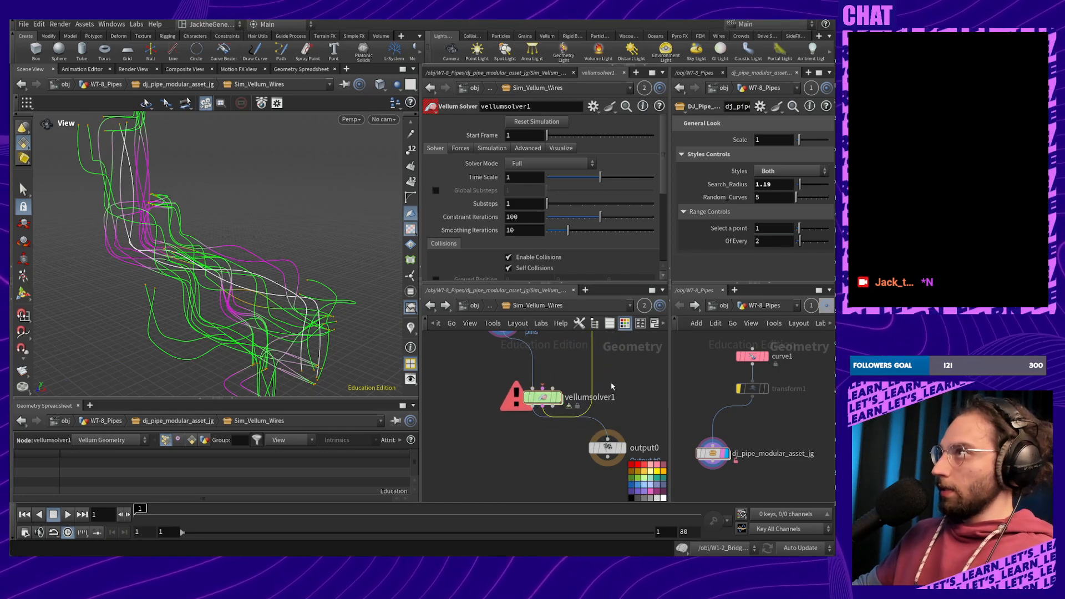
Add a Vellum Configure Hair node between grouprange1 and vellumsolver1, wiring its geometry and constraint outputs into the solver
middle_click_drag(612, 387, 612, 426)
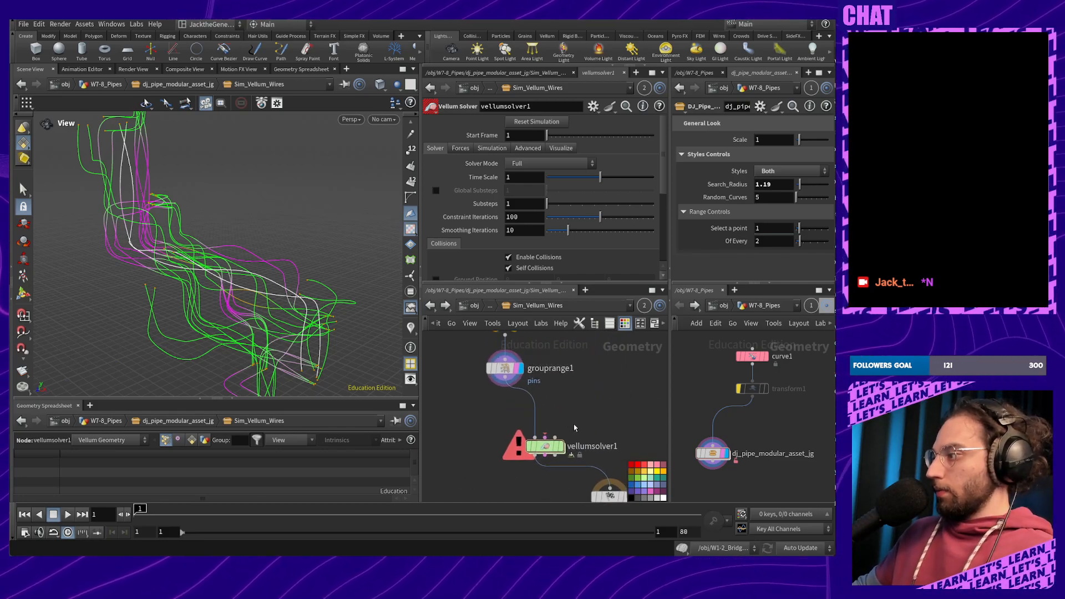
key("Tab")
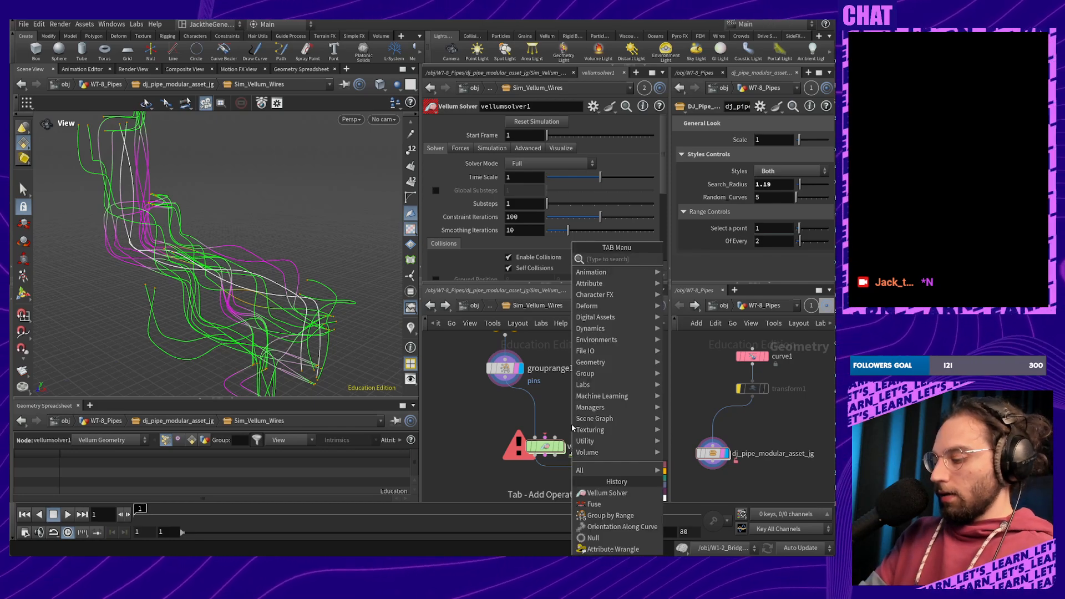
type("vellum")
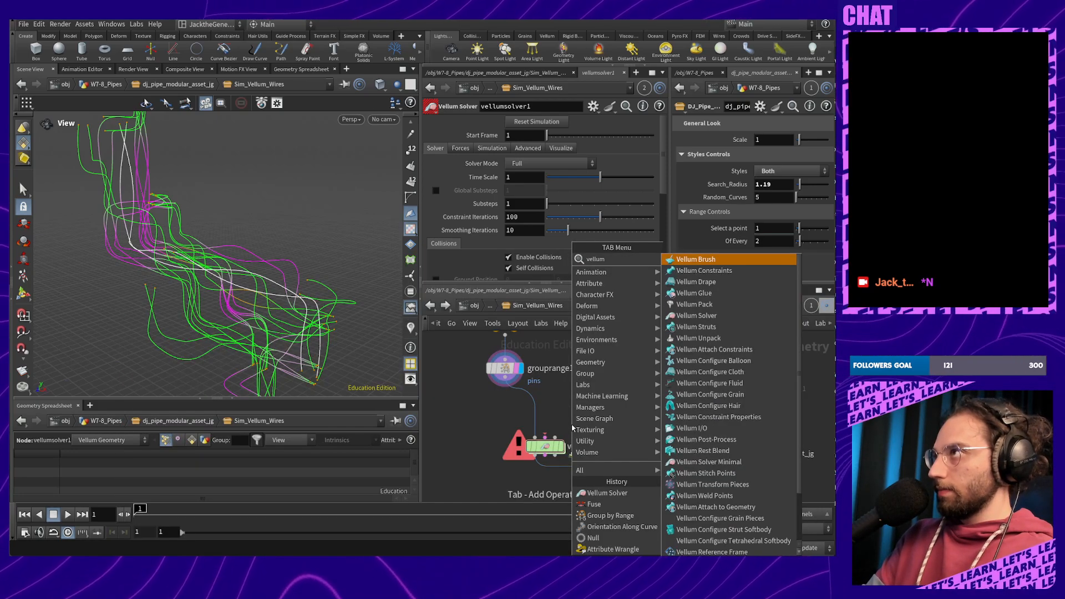
type(" hair")
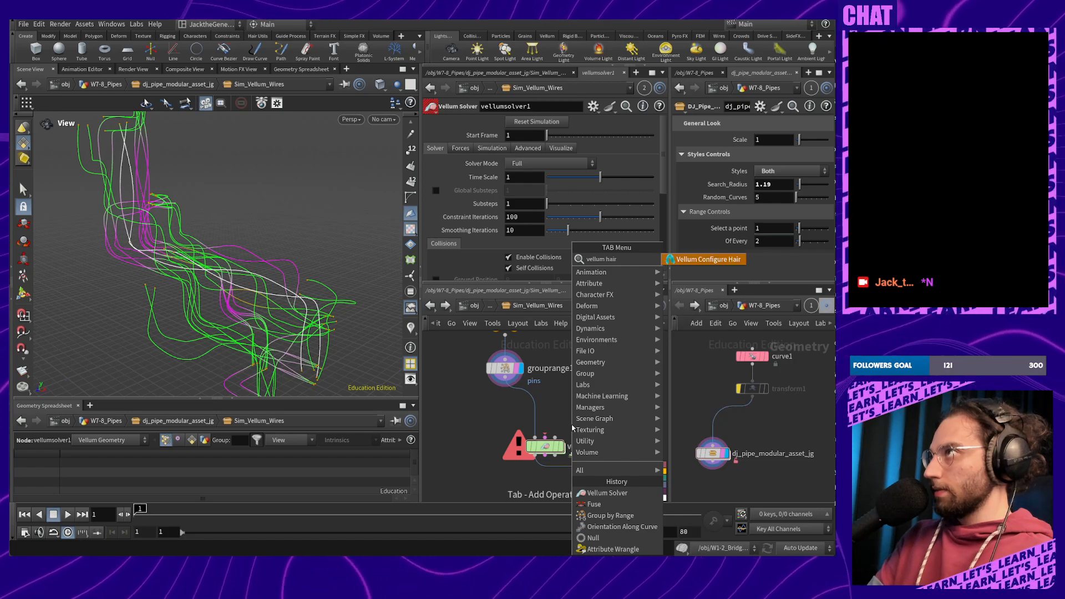
key("Return")
left_click(568, 425)
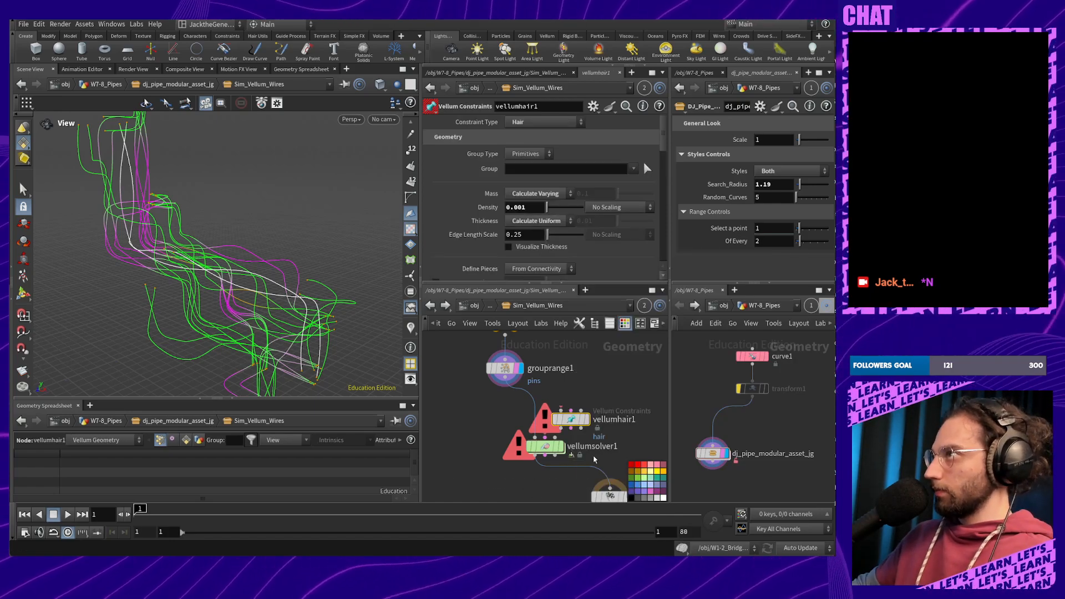
left_click_drag(570, 422, 545, 446)
scroll(546, 446, "up", 5)
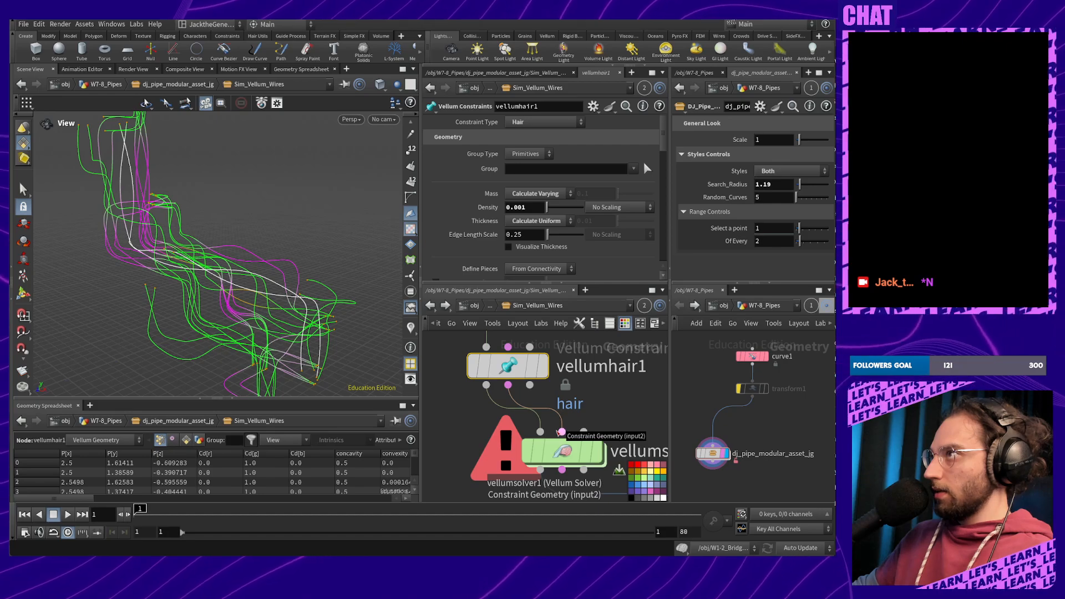
left_click_drag(561, 452, 507, 454)
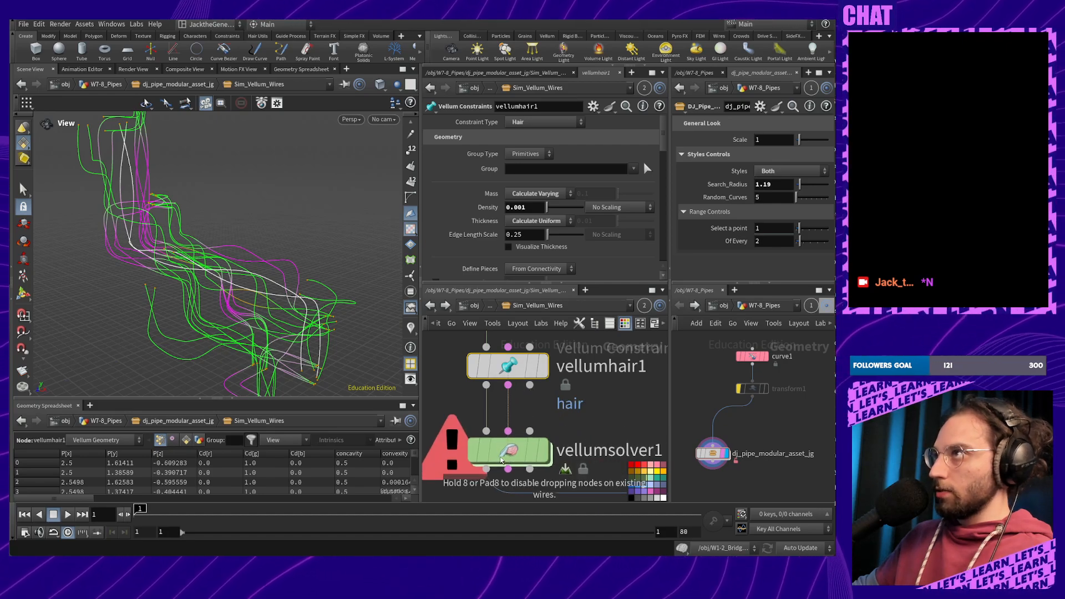
Set vellumhair1's constraint type to String and its pin points to the pins group
left_click(542, 122)
left_click(543, 190)
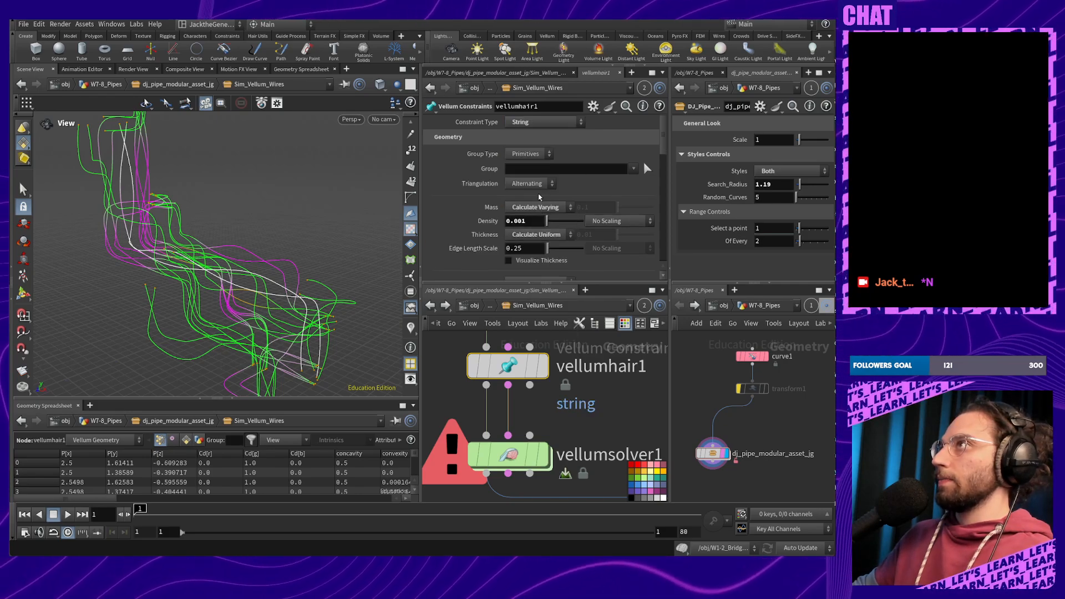
scroll(553, 207, "down", 3)
scroll(553, 207, "down", 4)
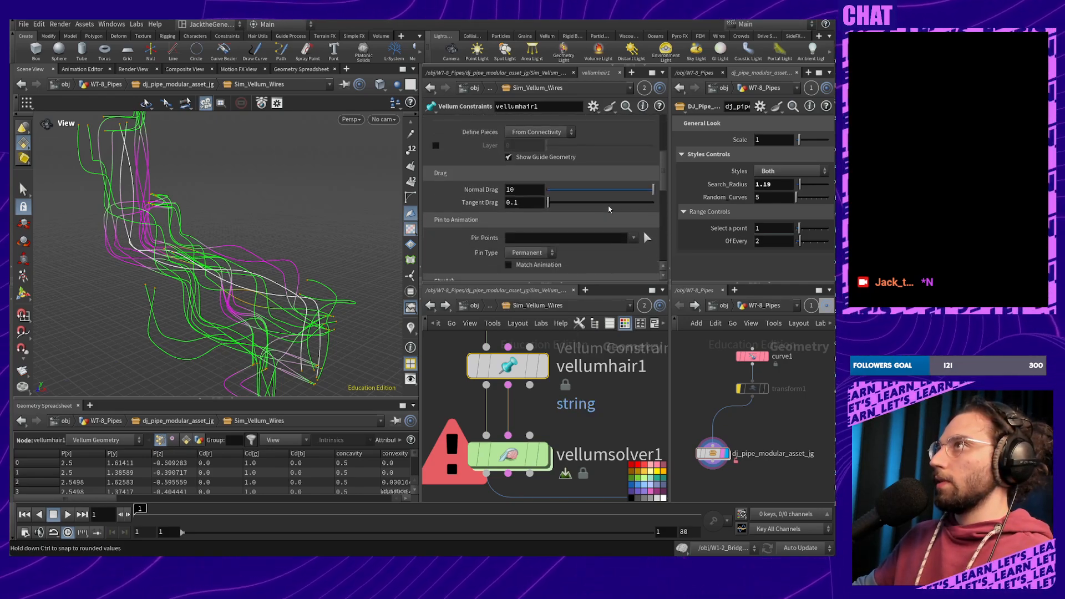
left_click(633, 224)
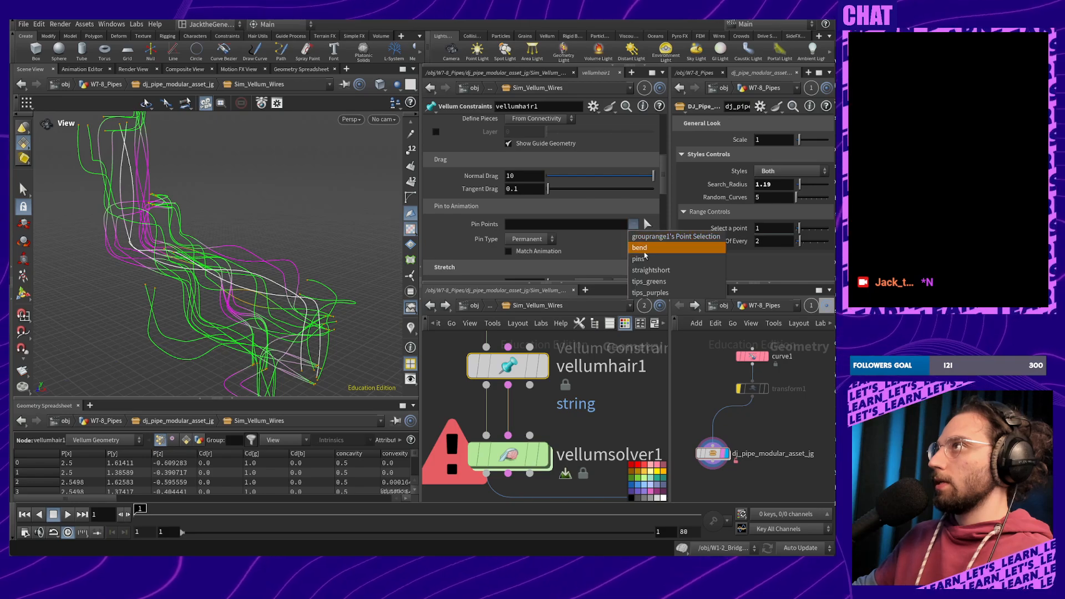
left_click(657, 266)
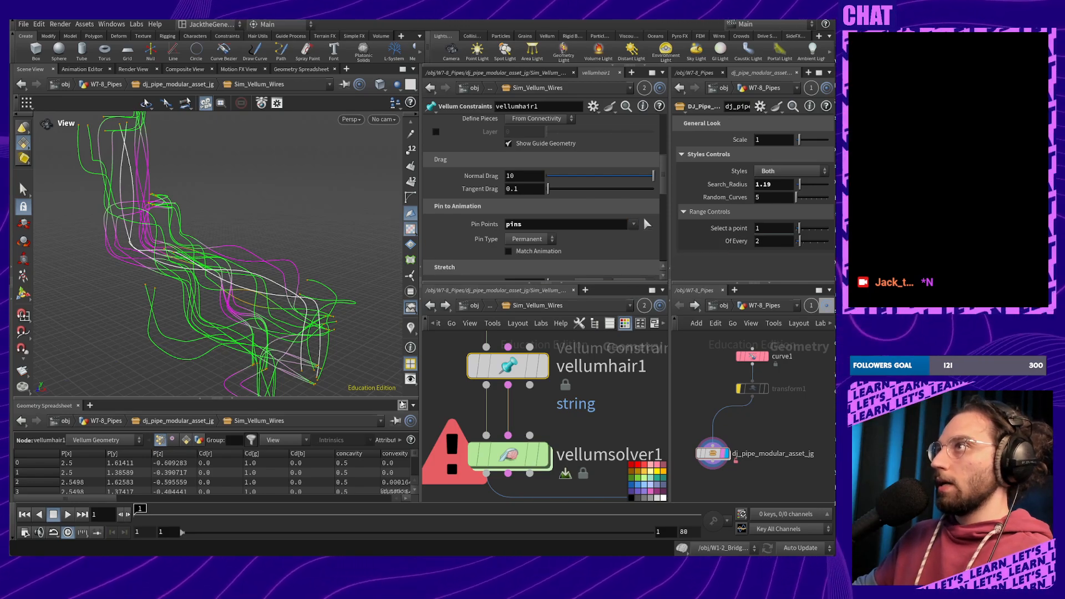
Display vellumsolver1 and set the end of the playback range to frame 80
left_click_drag(227, 243, 255, 281)
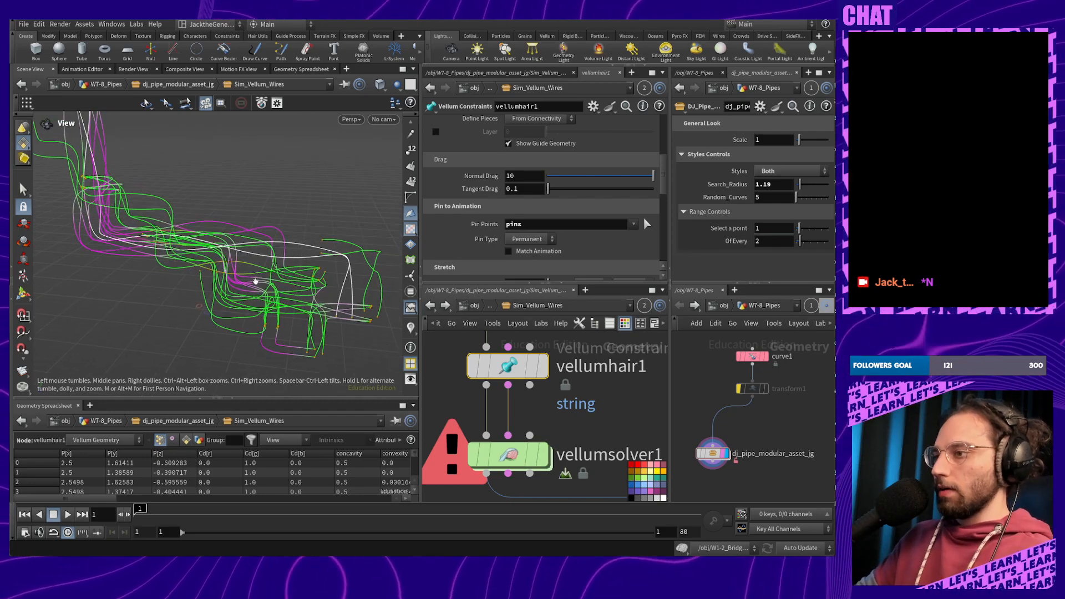
middle_click_drag(577, 487, 601, 408)
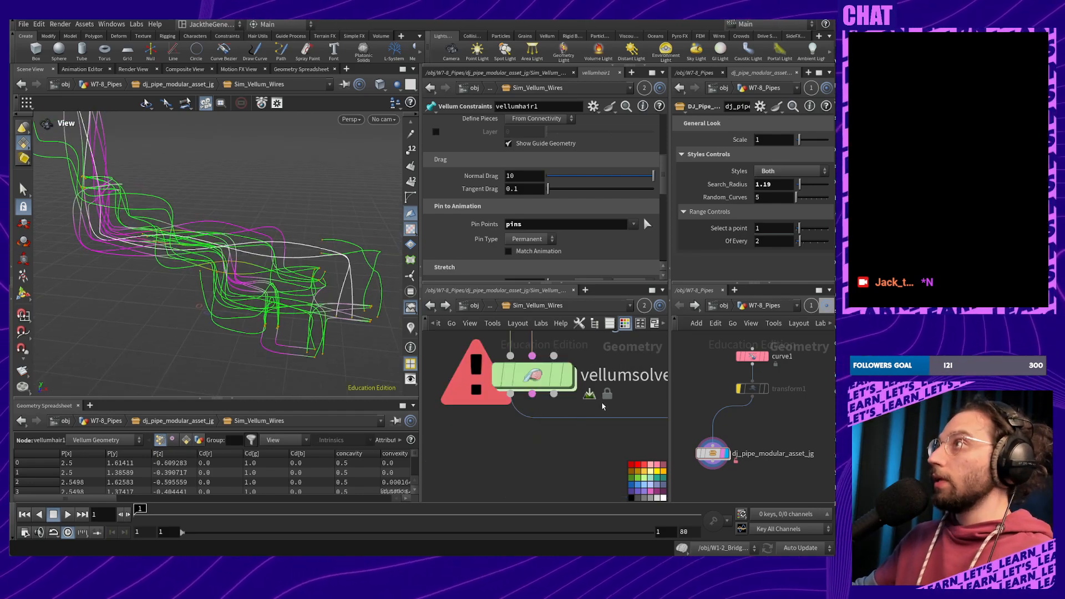
mouse_move(569, 380)
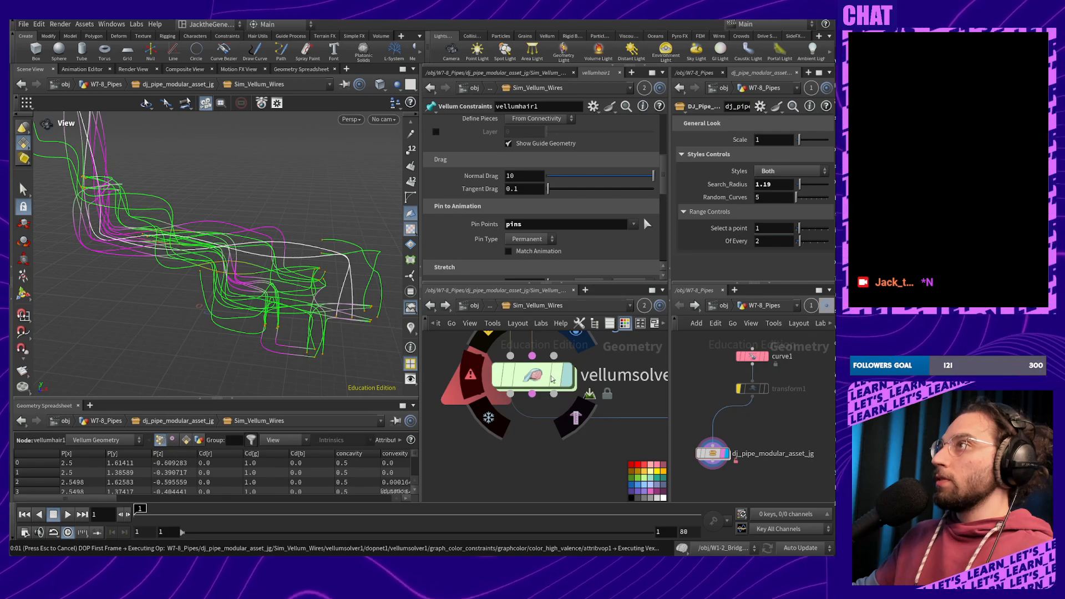
left_click(552, 379)
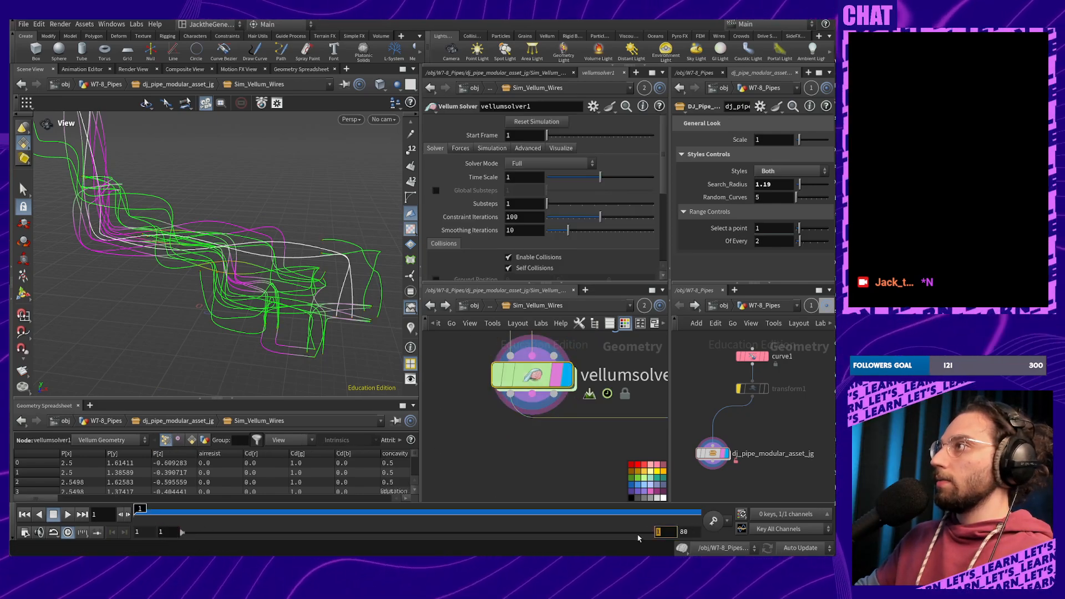
key("Return")
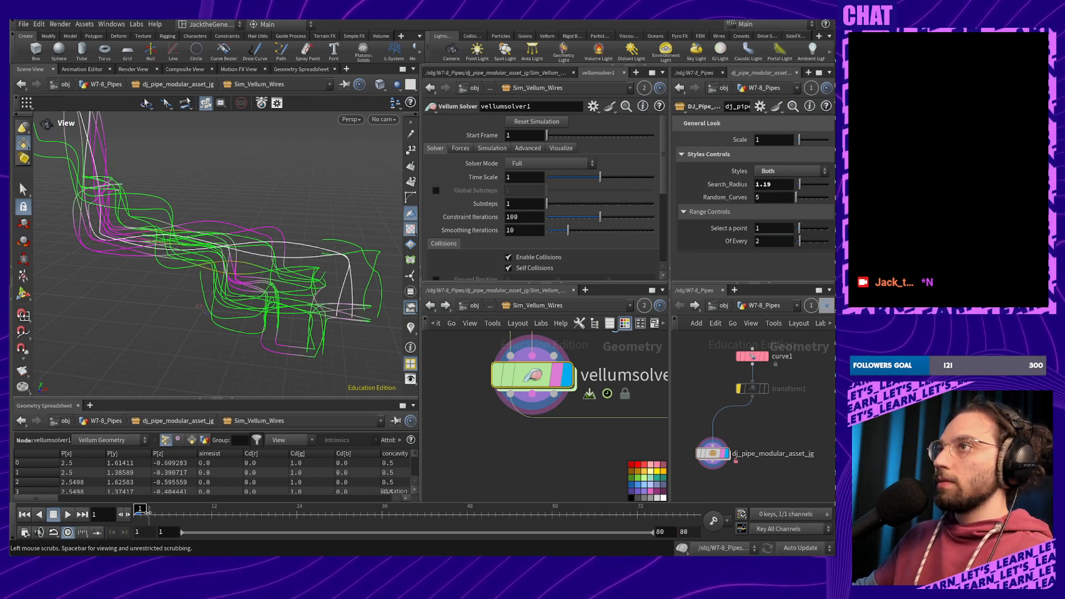
Play the Vellum simulation and watch from several angles how the pinned wire curves fall
left_click(70, 517)
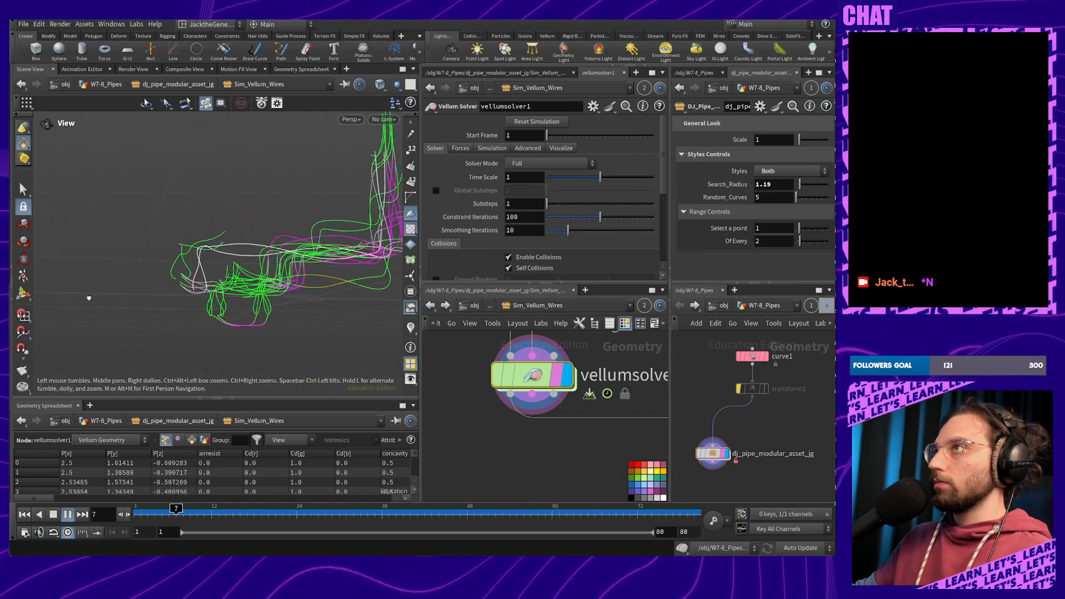
left_click_drag(85, 300, 268, 325)
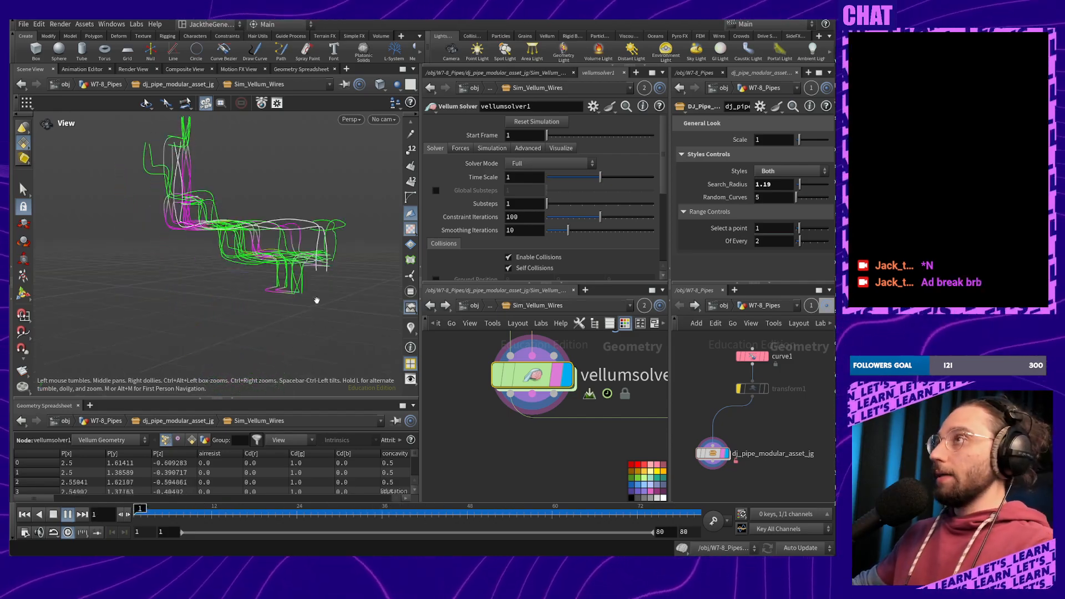
middle_click_drag(506, 437, 473, 483)
middle_click_drag(620, 363, 615, 408)
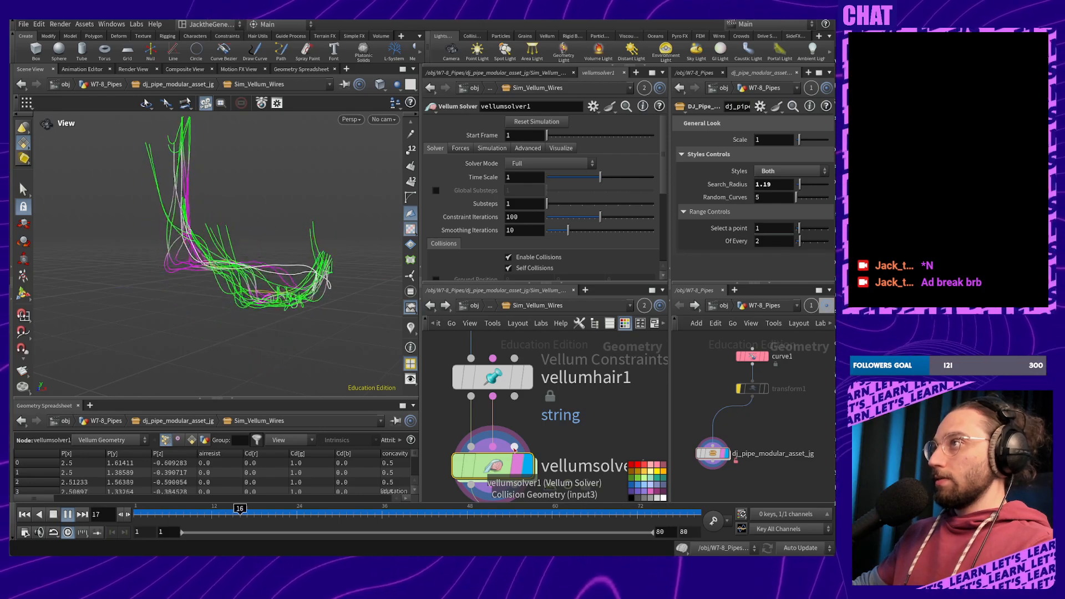
middle_click_drag(515, 447, 501, 397)
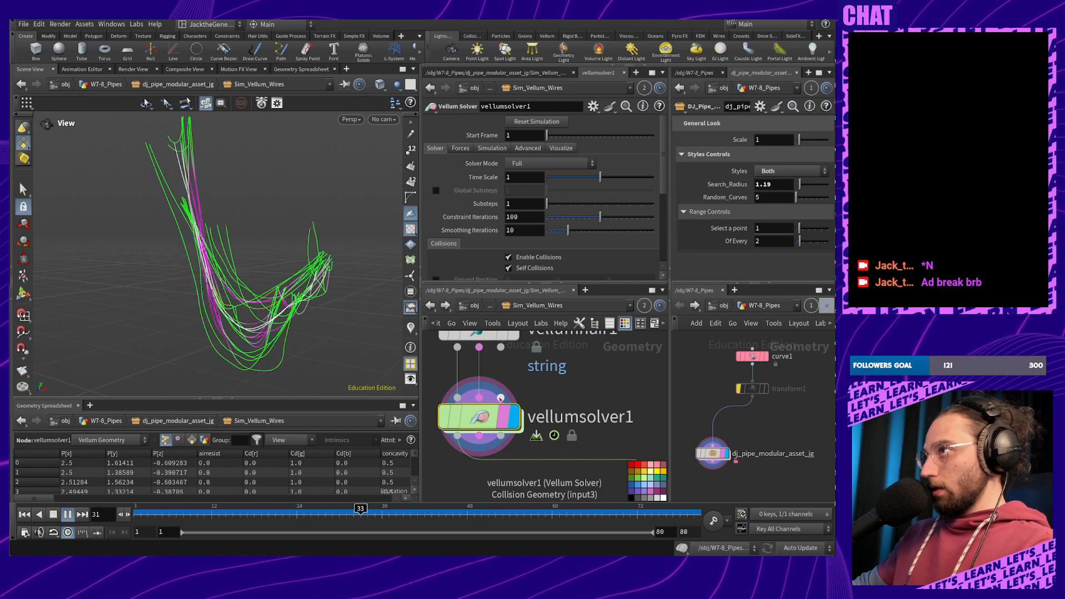
Stop the playback and display vellumhair1 to check the curves before the simulation
mouse_move(488, 420)
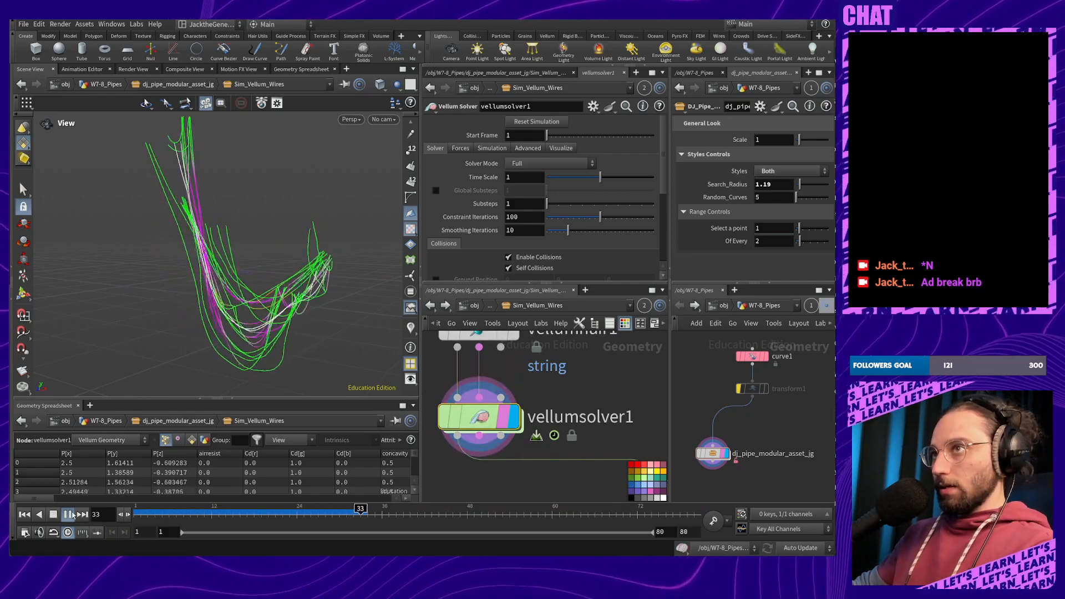
middle_click_drag(480, 333, 480, 375)
left_click(479, 375)
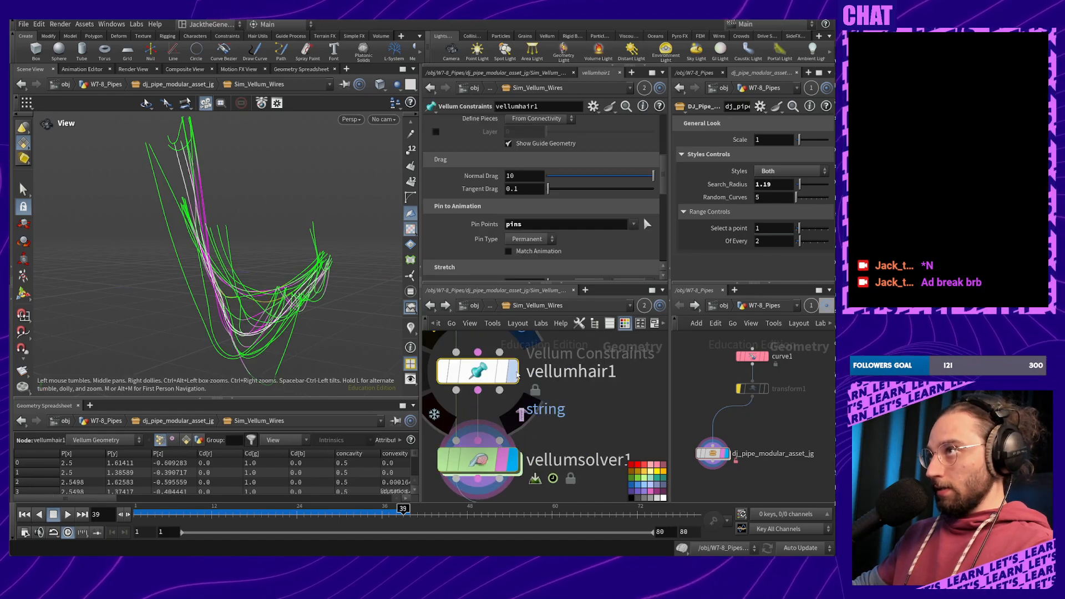
left_click(512, 370)
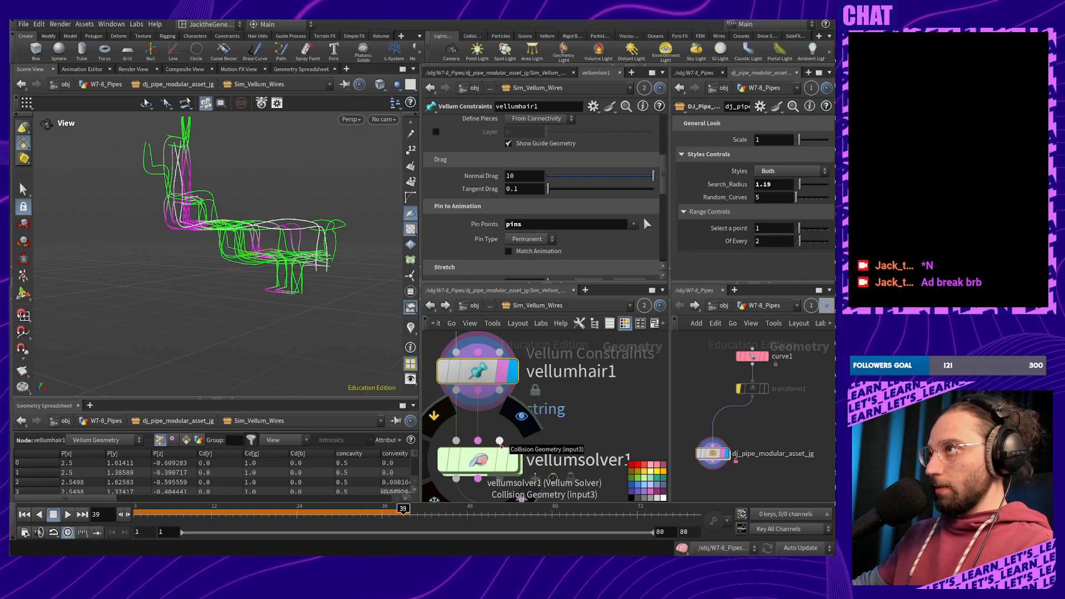
middle_click_drag(585, 438, 573, 355)
scroll(573, 355, "down", 5)
scroll(582, 435, "up", 2)
middle_click_drag(559, 428, 496, 481)
left_click_drag(435, 370, 451, 428)
key("Escape")
left_click(563, 416)
Display the In_Final_Geo null and connect its input to Sub-Network Input #2, which carries copytopoints1
middle_click_drag(598, 397, 620, 437)
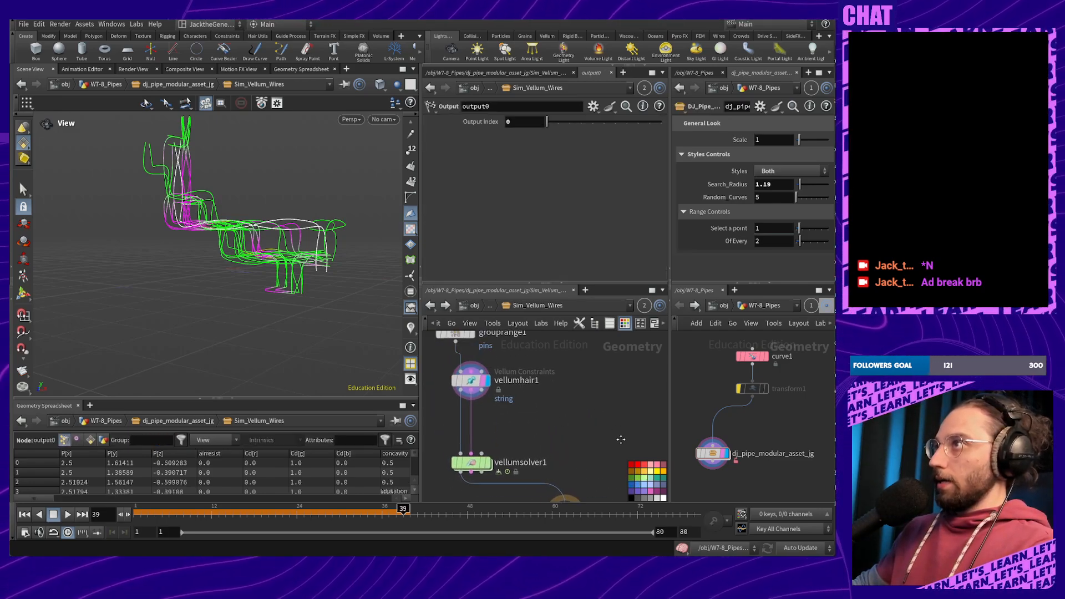
scroll(621, 441, "down", 4)
middle_click_drag(620, 390, 574, 468)
middle_click_drag(587, 393, 566, 424)
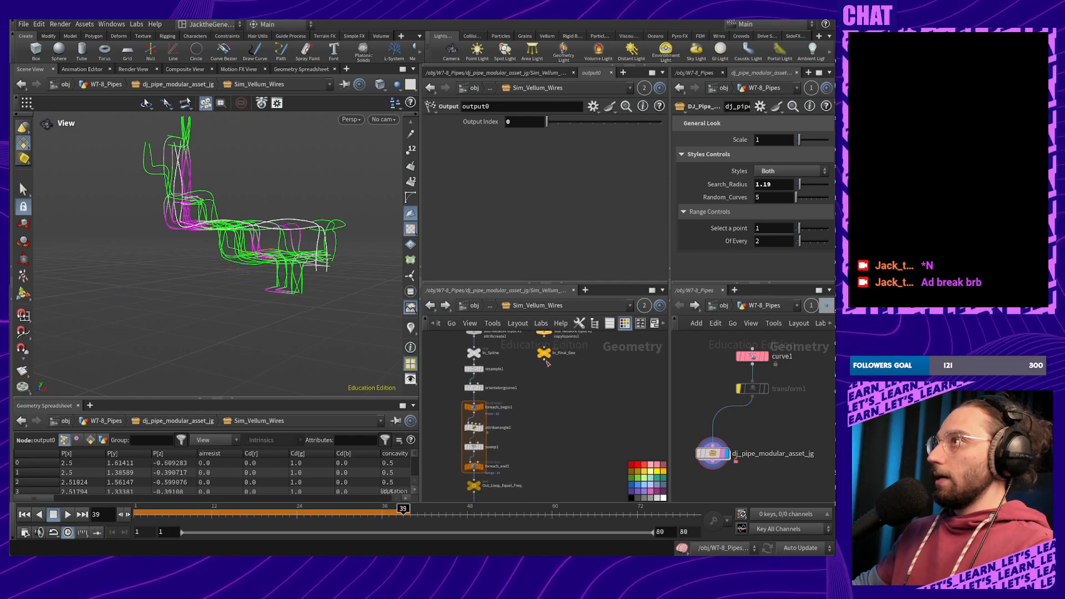
scroll(566, 362, "up", 5)
middle_click_drag(556, 369, 595, 476)
mouse_move(499, 379)
left_click(529, 353)
left_click(517, 446)
middle_click_drag(566, 434, 575, 427)
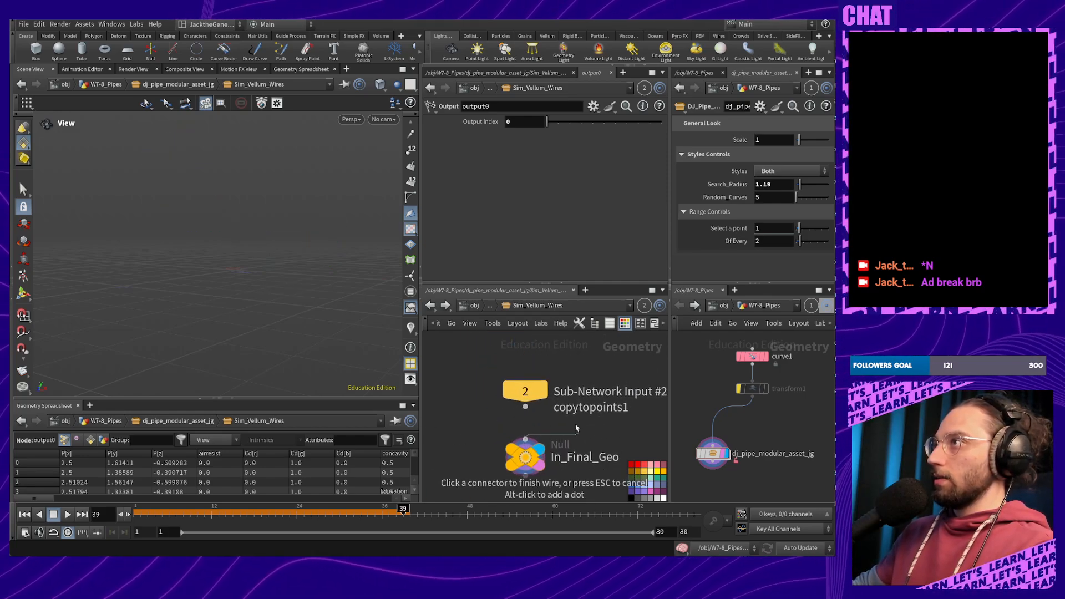
left_click(526, 407)
Move In_Final_Geo down beside vellumhair1 and wire it into vellumsolver1's collision geometry input
middle_click_drag(563, 481, 555, 417)
left_click_drag(519, 393, 518, 480)
scroll(547, 438, "down", 5)
middle_click_drag(565, 477, 568, 360)
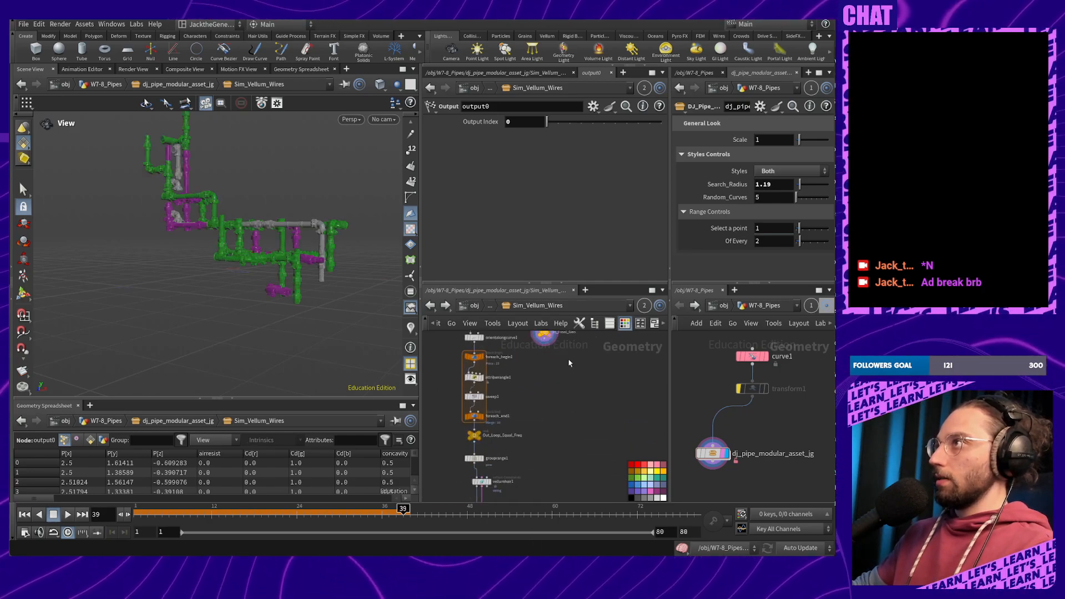
left_click_drag(545, 335, 546, 478)
middle_click_drag(574, 500, 580, 394)
scroll(580, 399, "up", 3)
left_click_drag(567, 383, 502, 415)
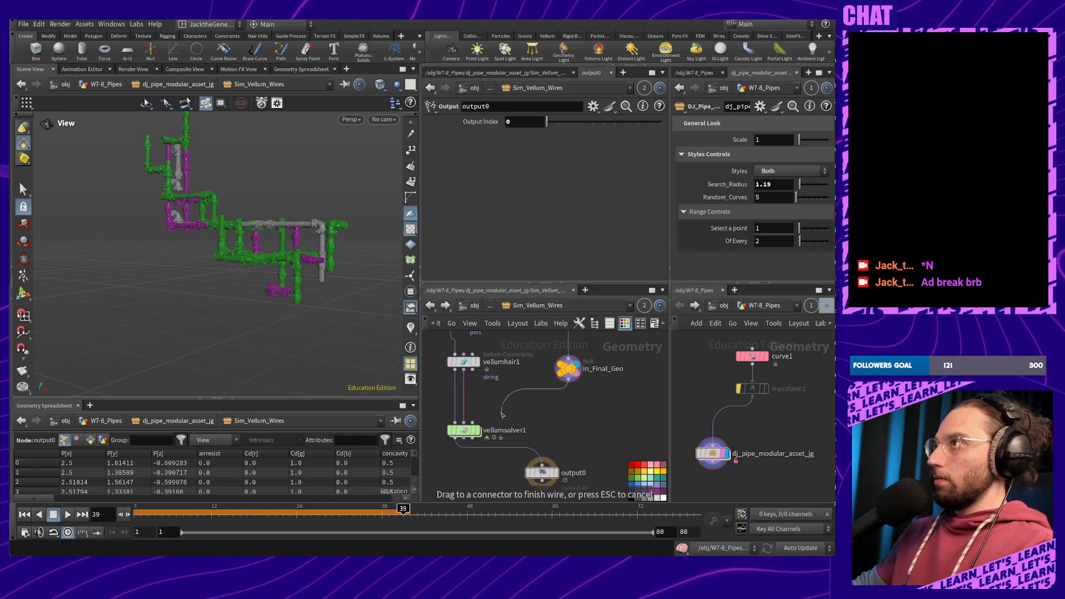
left_click_drag(496, 465, 499, 462)
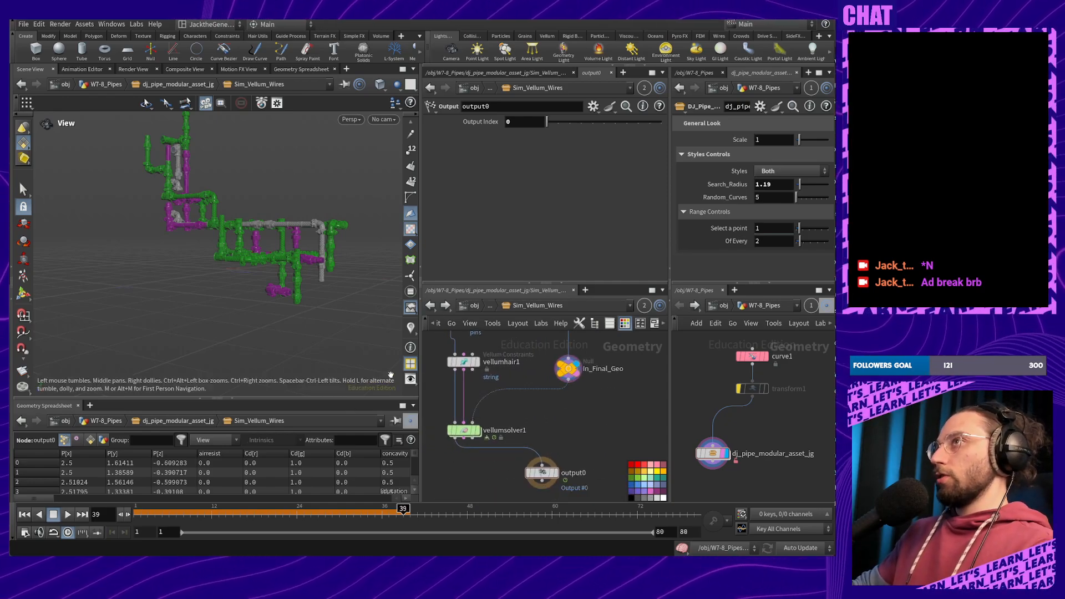
Inspect the final pipe geometry used as the collider up close, including the open pipe ends and joints
middle_click_drag(280, 220, 272, 254)
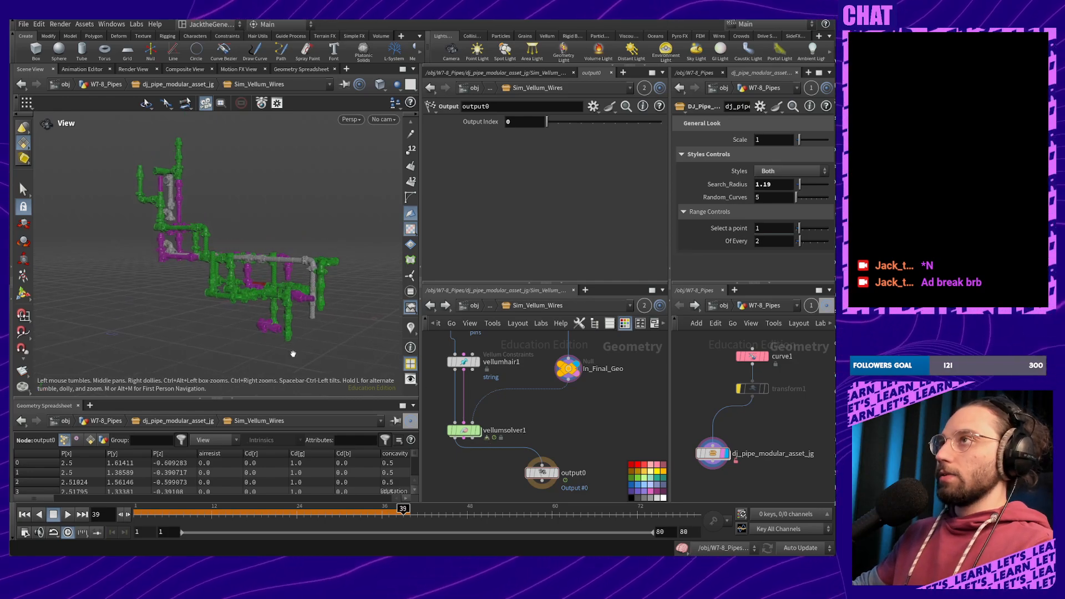
right_click_drag(306, 329, 304, 151)
middle_click_drag(306, 158, 368, 211)
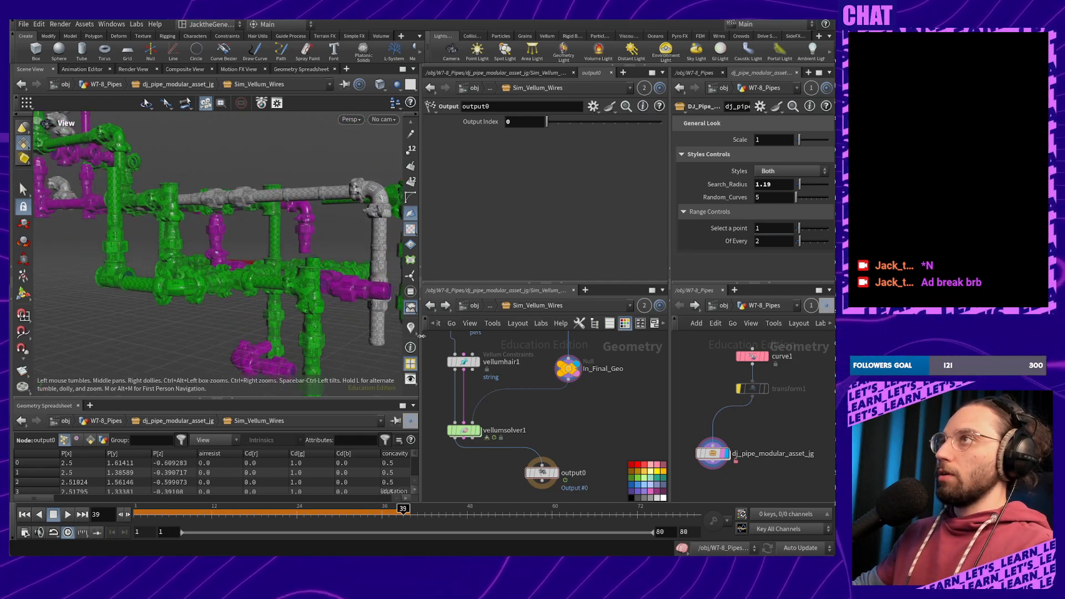
left_click_drag(309, 325, 249, 271)
right_click_drag(248, 270, 237, 174)
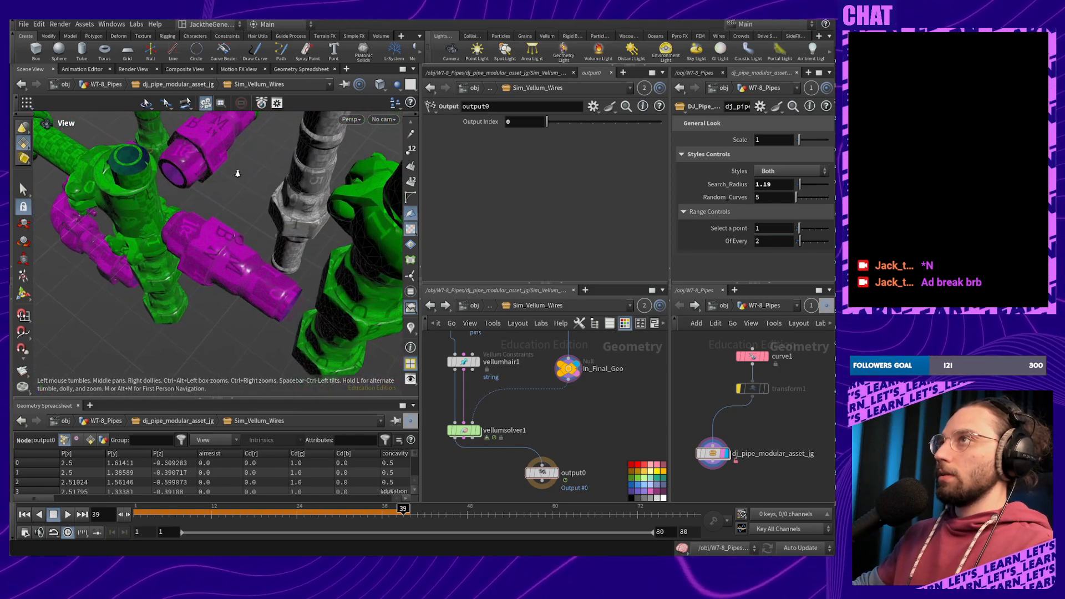
right_click_drag(240, 246, 257, 323)
middle_click_drag(244, 221, 294, 322)
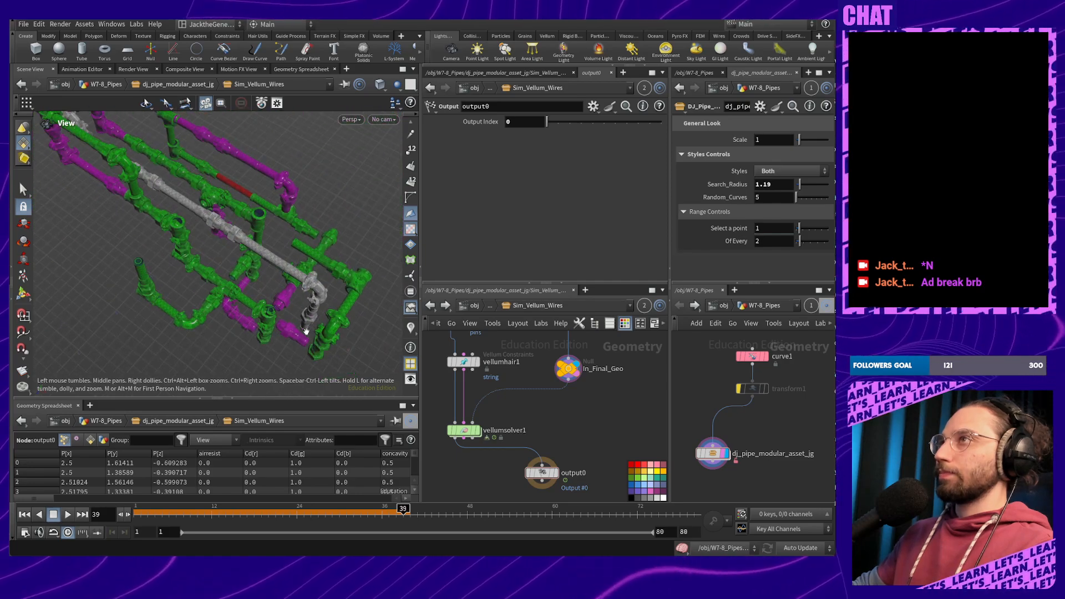
left_click_drag(294, 322, 426, 331)
Leave the Sim_Vellum_Wires subnetwork and view attribcreate1, its upstream orientation nodes and copytopoints1 in turn to trace the pipe colours
left_click(430, 306)
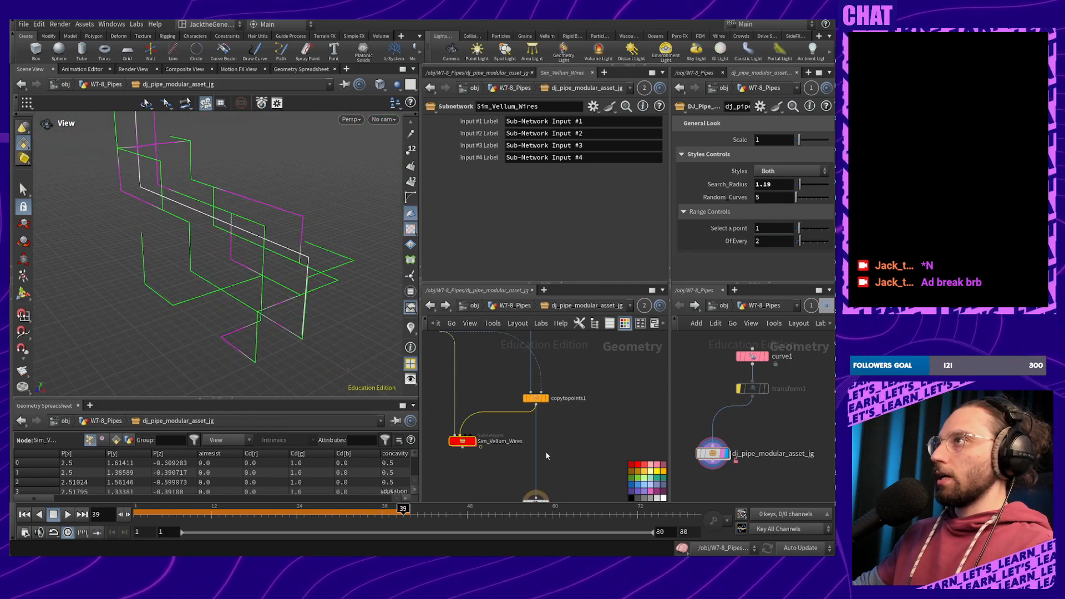
middle_click_drag(513, 413, 562, 402)
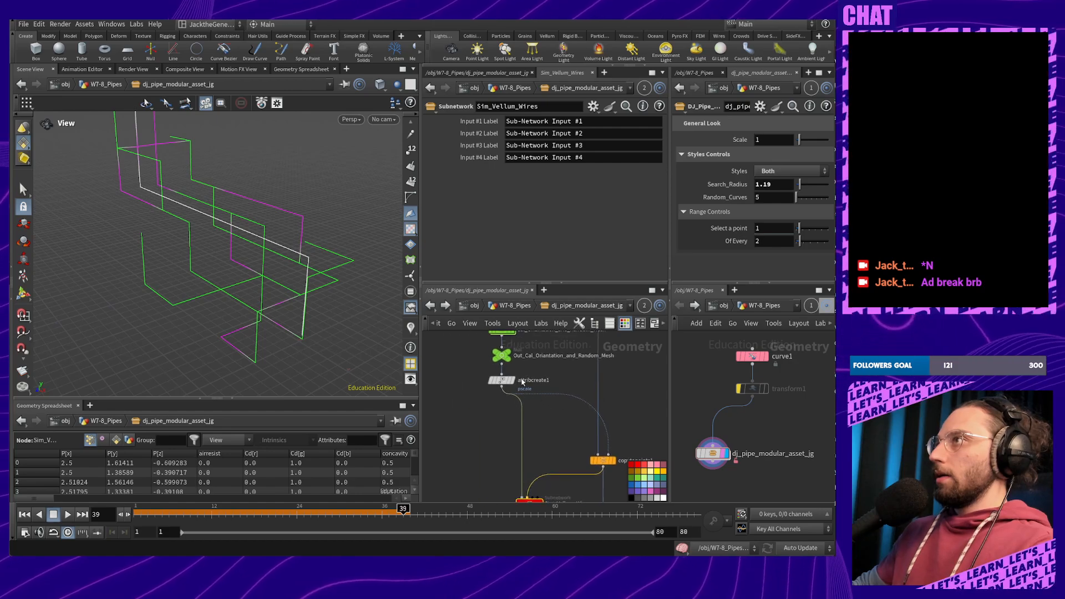
left_click(503, 380)
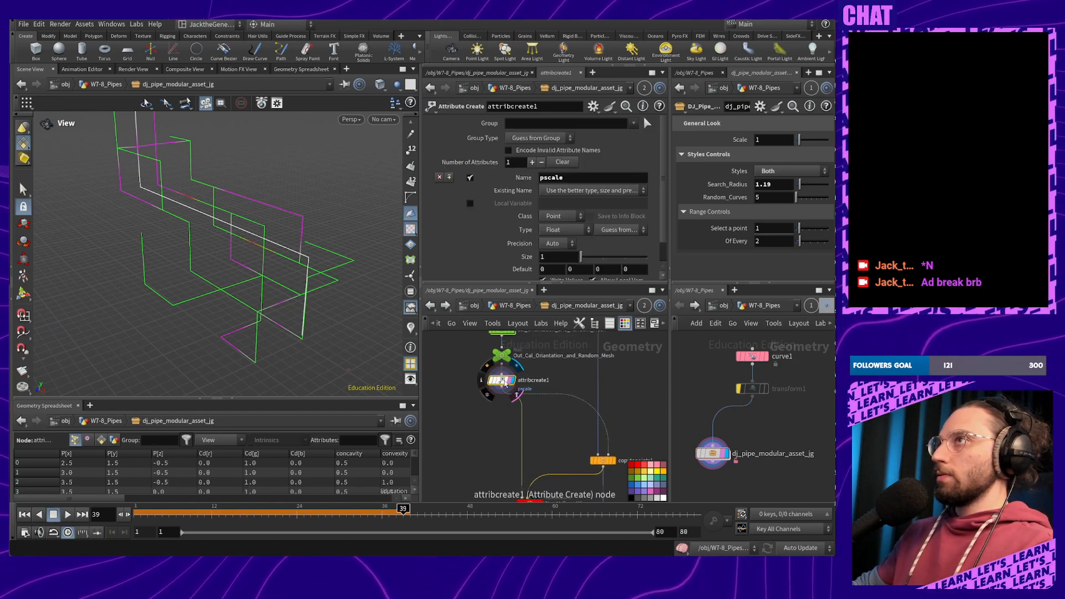
middle_click_drag(509, 355, 525, 432)
left_click(521, 432)
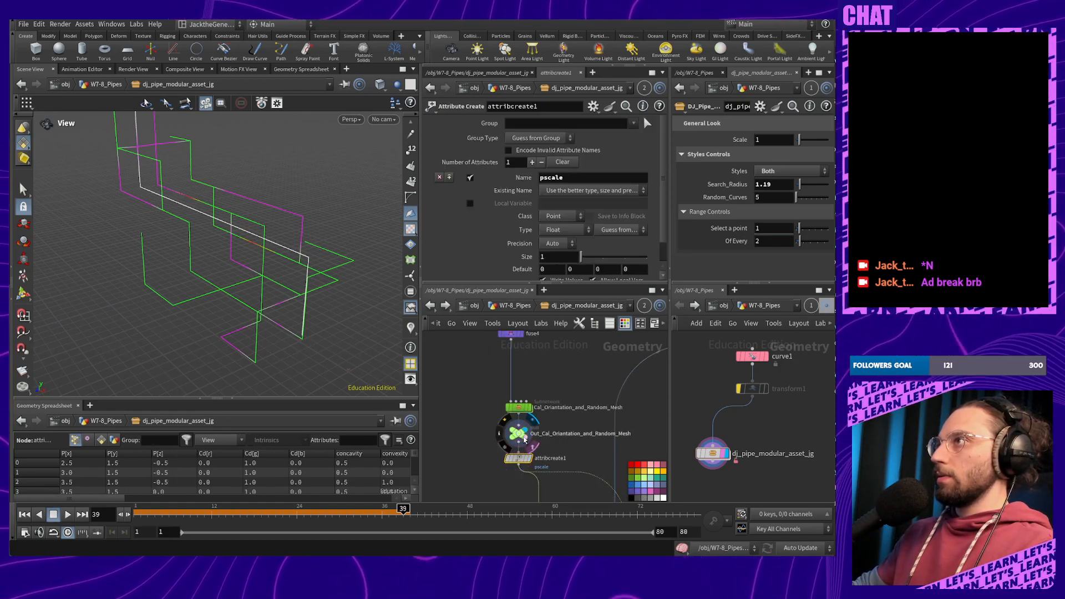
left_click(519, 413)
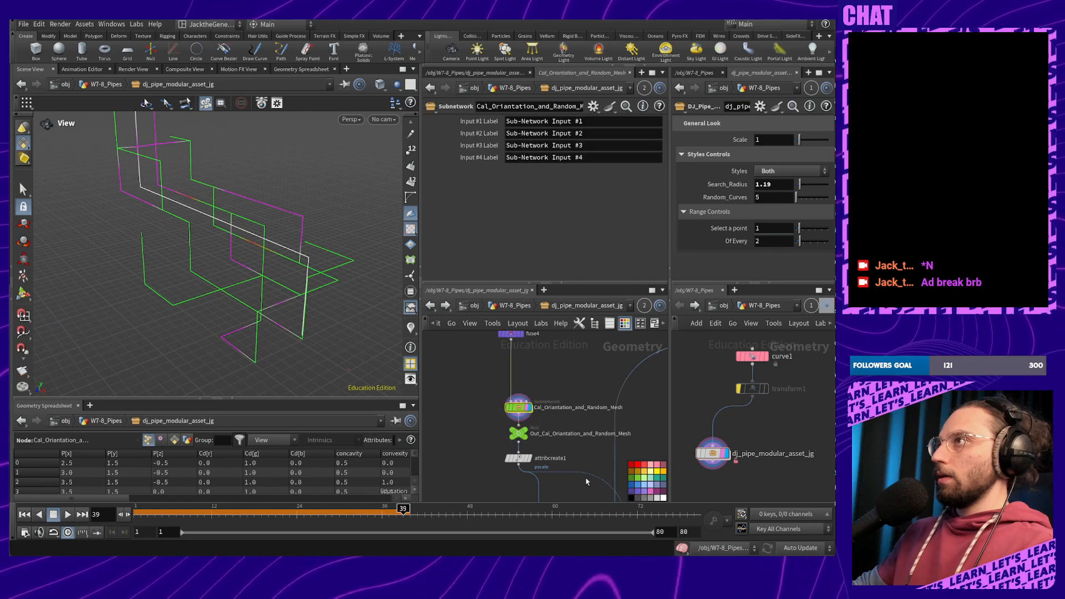
middle_click_drag(587, 481, 531, 378)
left_click(573, 438)
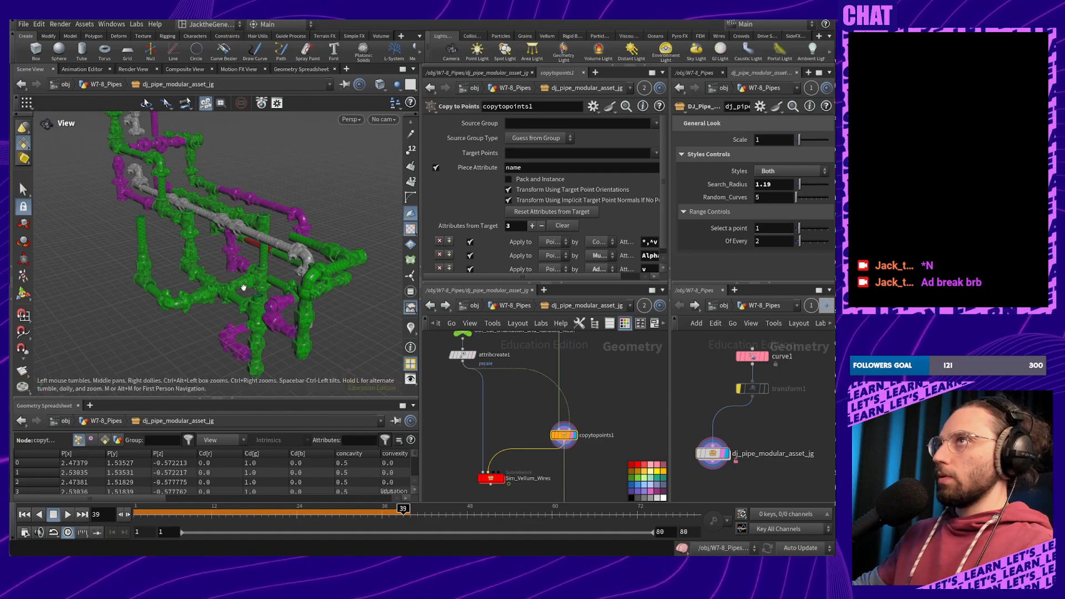
left_click_drag(243, 286, 195, 298)
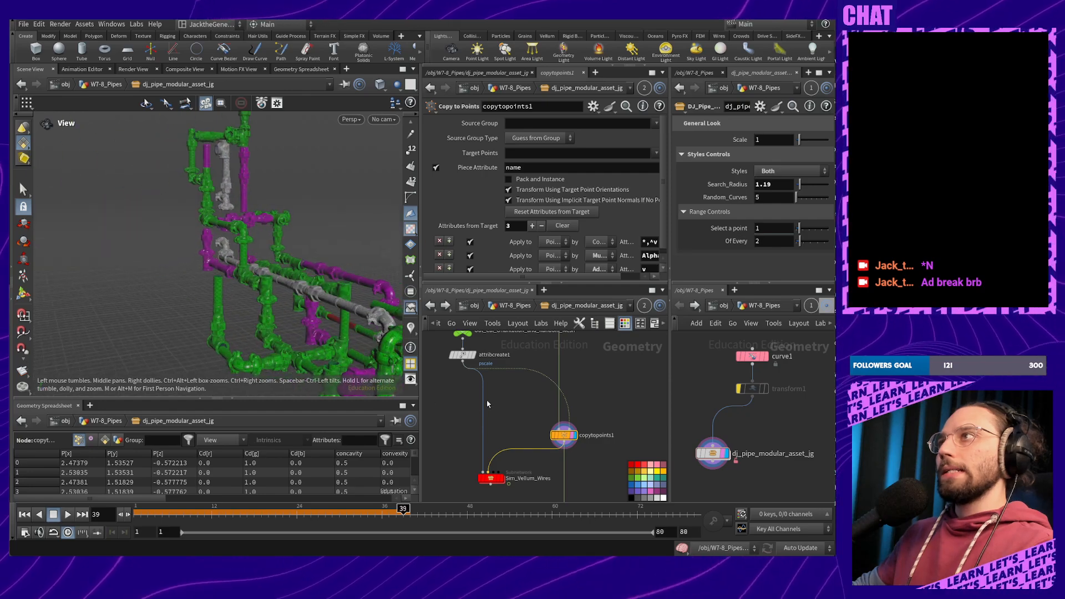
Inside Cal_Oriantation_and_Random_Mesh, turn on Visualize Output for measure_curvature1, then return to the parent network and view the recoloured pipes
middle_click_drag(487, 401, 517, 487)
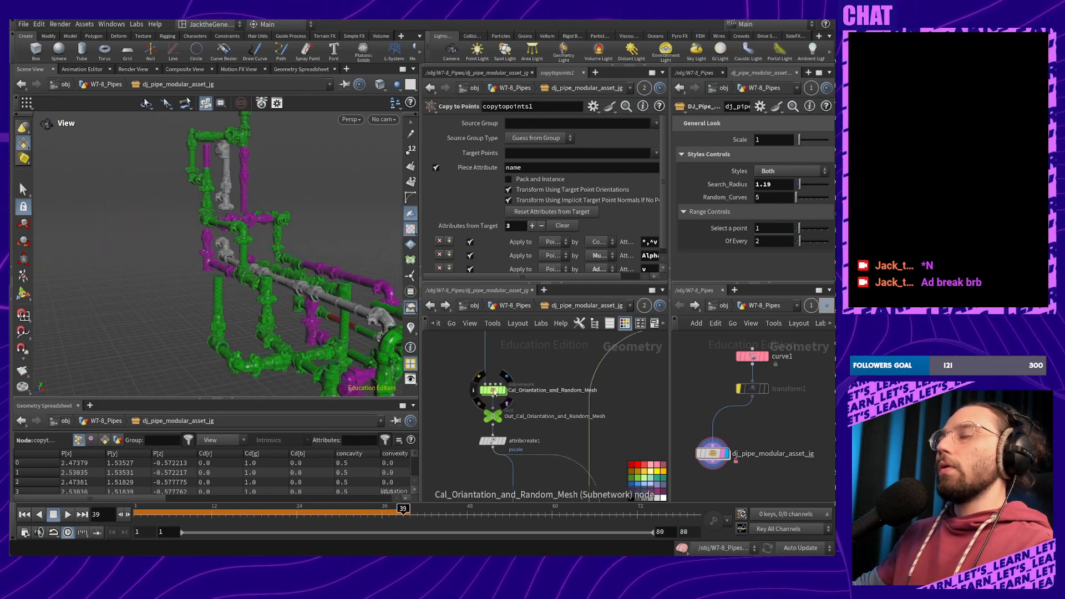
double_click(494, 391)
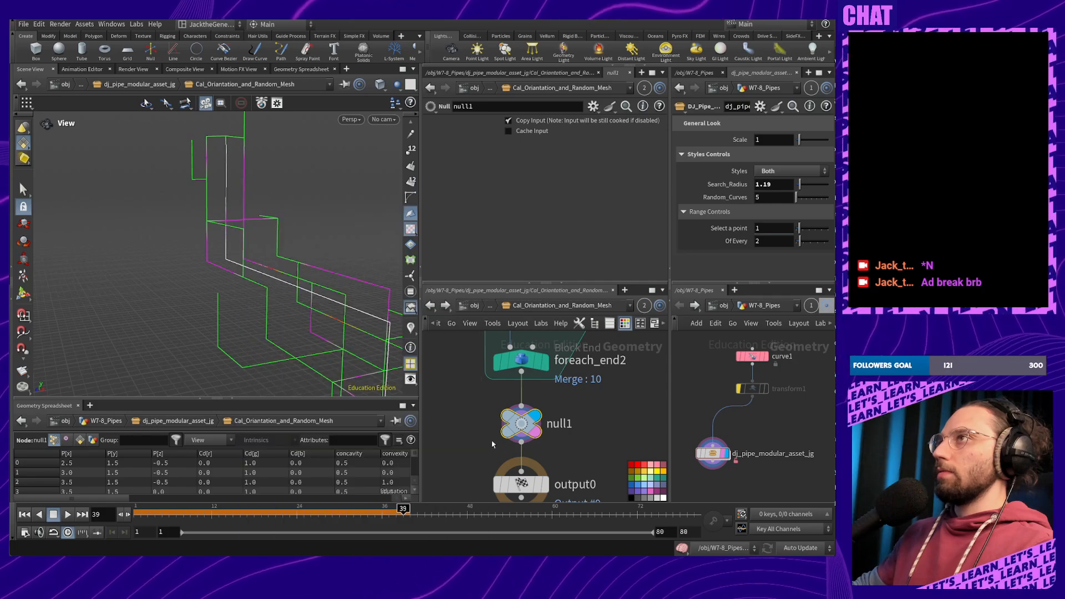
middle_click_drag(492, 444, 472, 446)
scroll(447, 452, "down", 5)
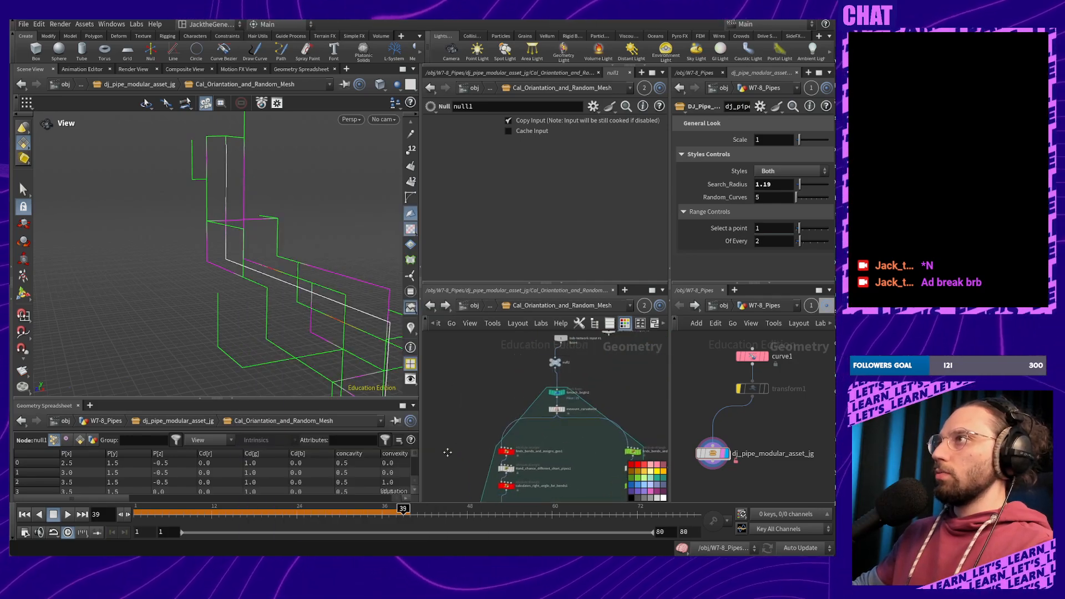
scroll(560, 392, "up", 5)
left_click(552, 392)
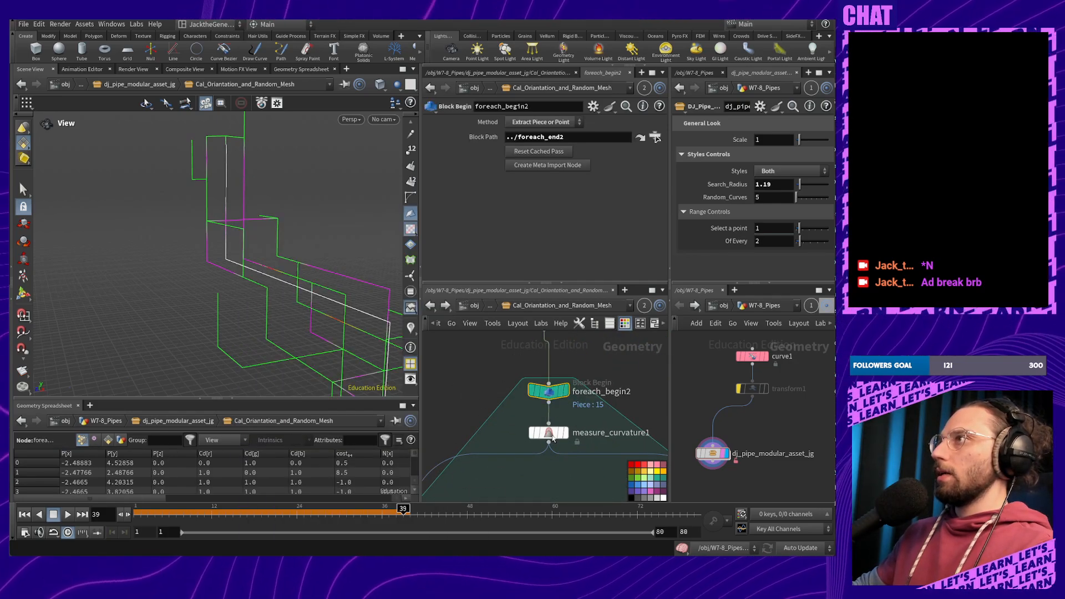
left_click(551, 434)
left_click(509, 262)
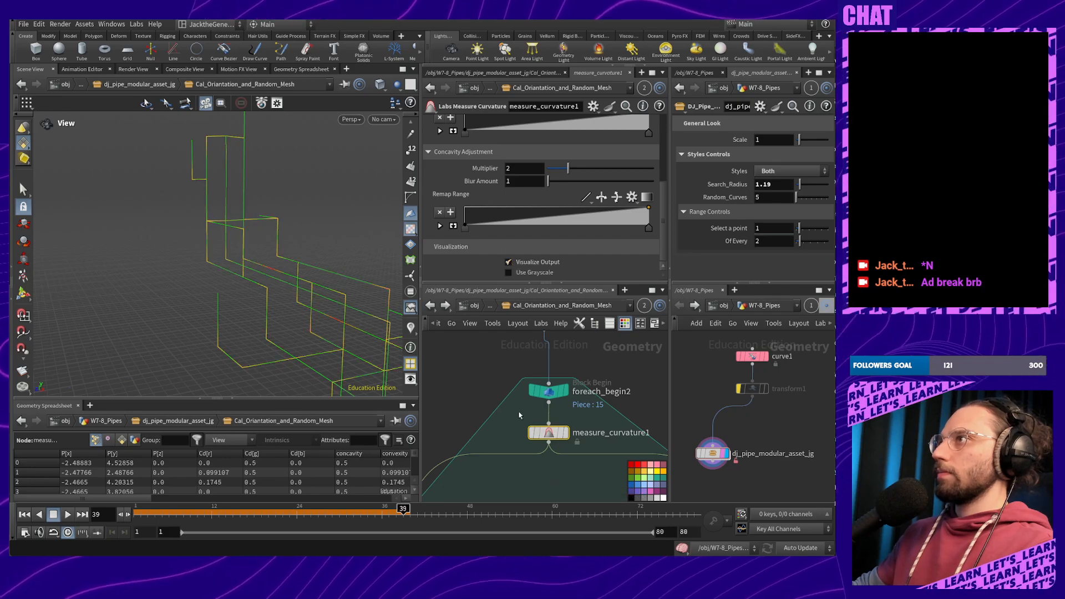
left_click(430, 305)
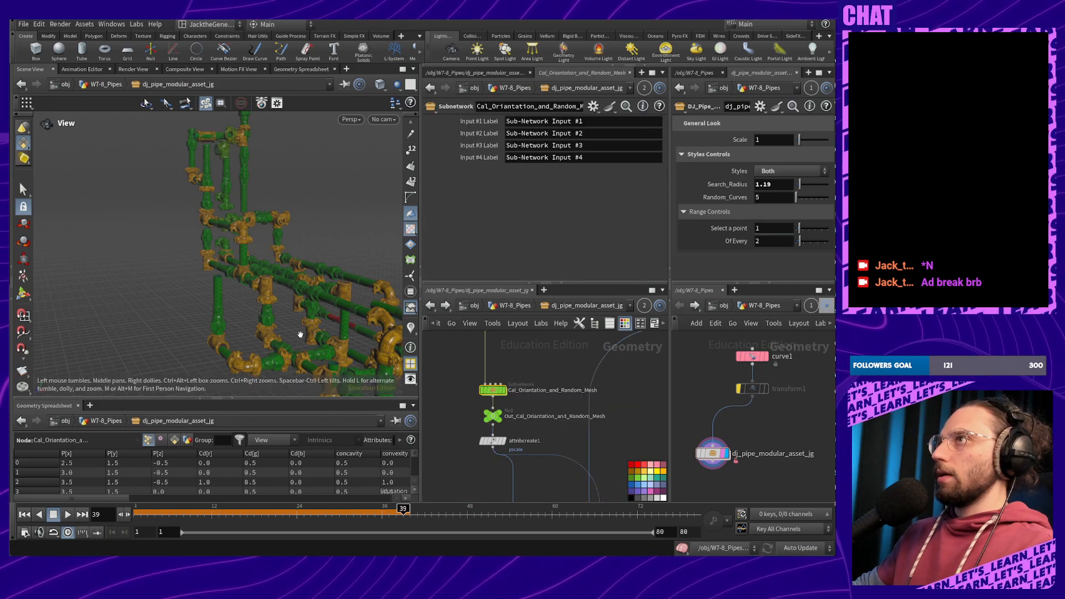
left_click_drag(261, 244, 369, 379)
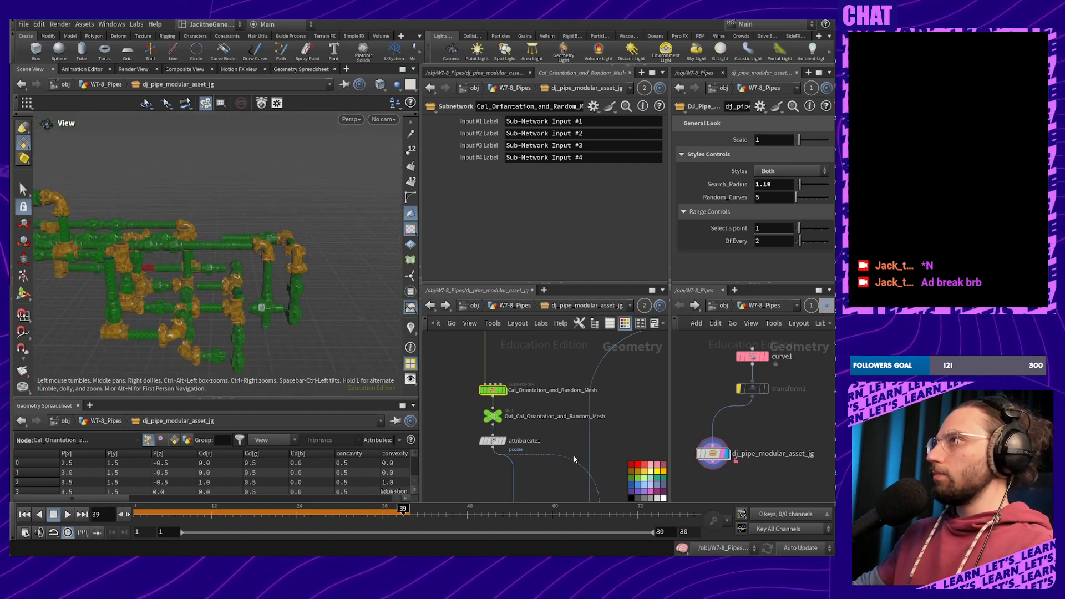
Open the Sim_Vellum_Wires subnetwork and display vellumhair1 with In_Final_Geo overlaid as a template
middle_click_drag(574, 459, 539, 344)
scroll(557, 410, "down", 2)
scroll(567, 457, "up", 4)
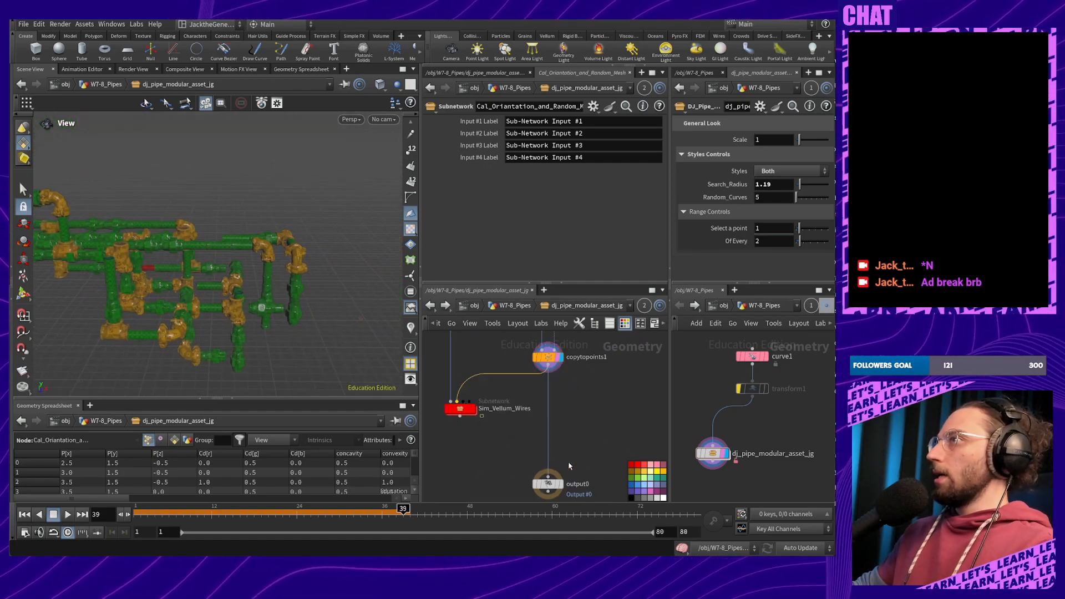
double_click(469, 411)
middle_click_drag(567, 447, 582, 419)
middle_click_drag(567, 376, 617, 435)
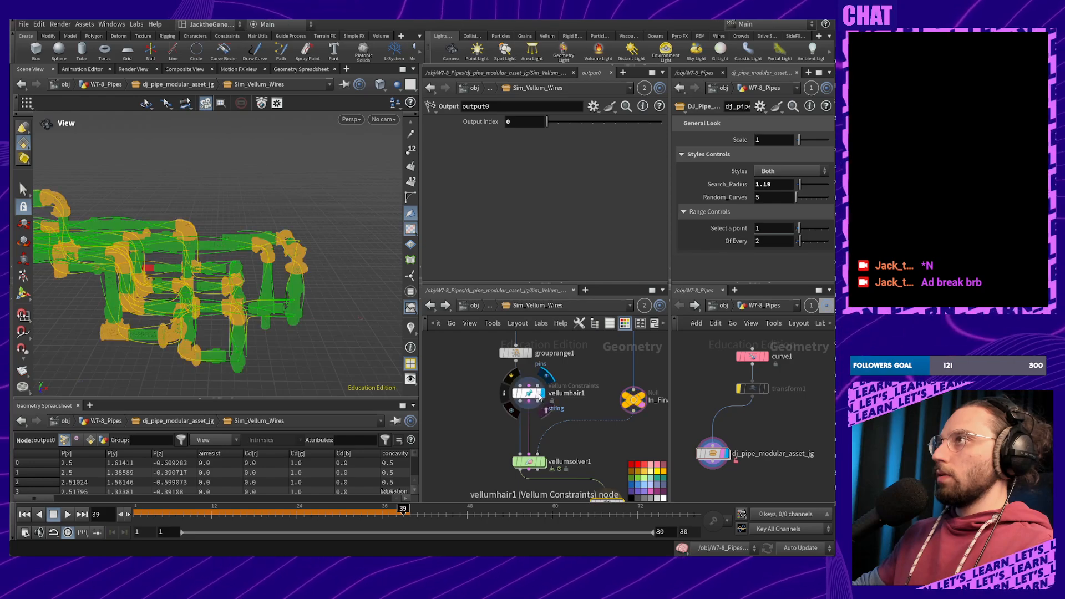
left_click(542, 394)
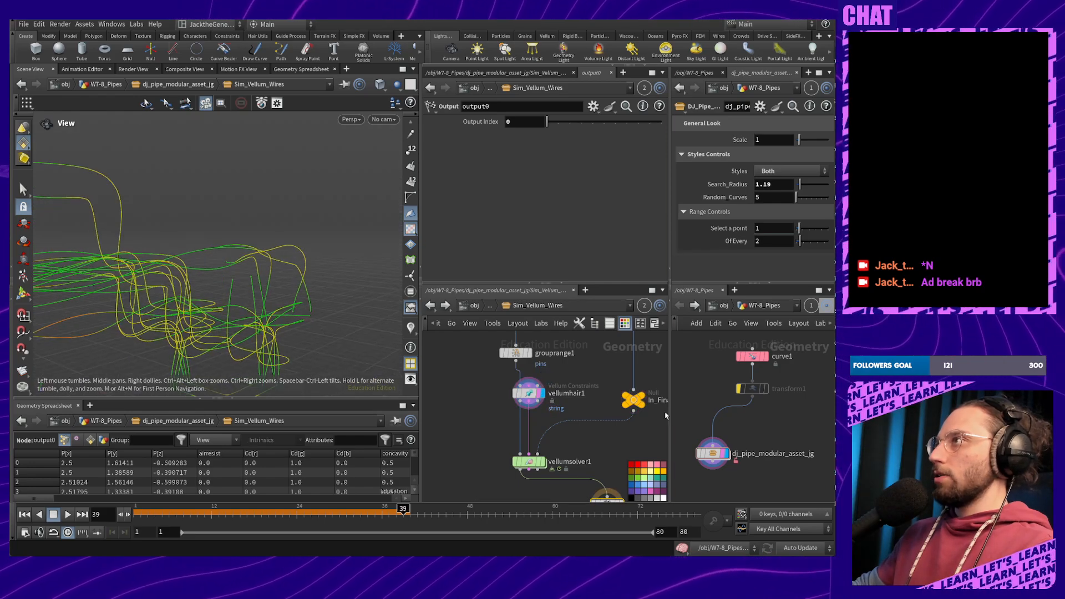
left_click(642, 407)
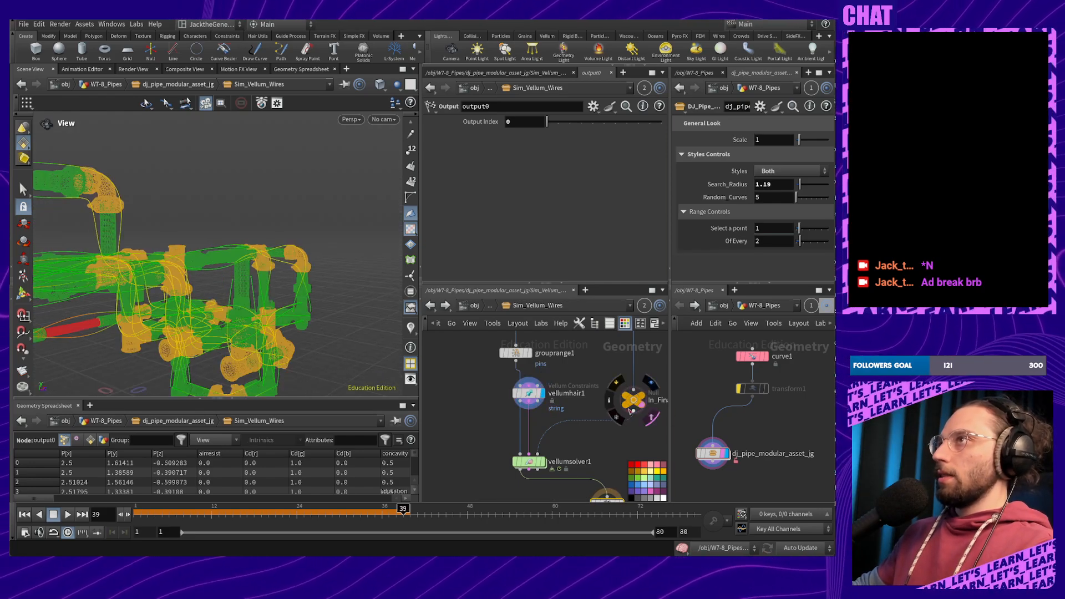
Examine up close how the unsimulated wire curves sit against the wireframe pipes and joints
left_click_drag(238, 260, 283, 238)
scroll(297, 227, "up", 4)
middle_click_drag(298, 227, 322, 328)
scroll(322, 328, "up", 4)
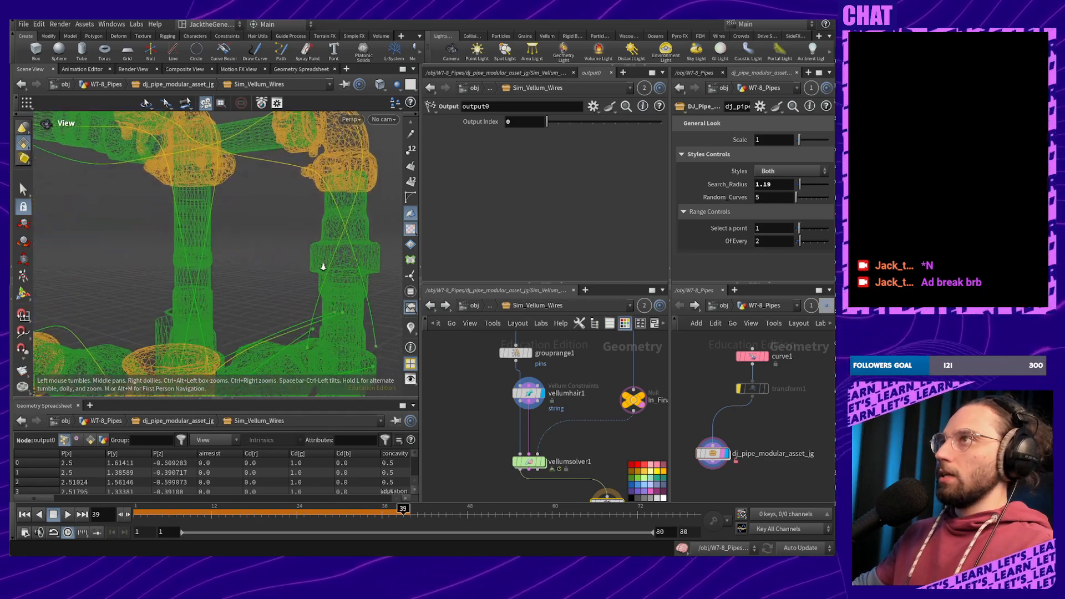
left_click_drag(323, 266, 287, 306)
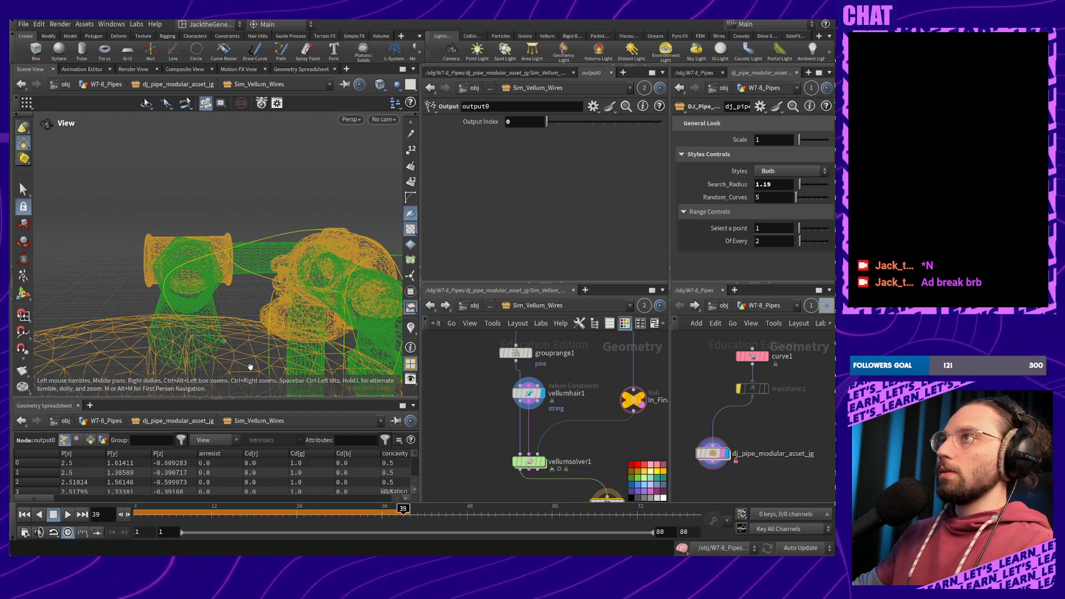
left_click_drag(249, 369, 236, 236)
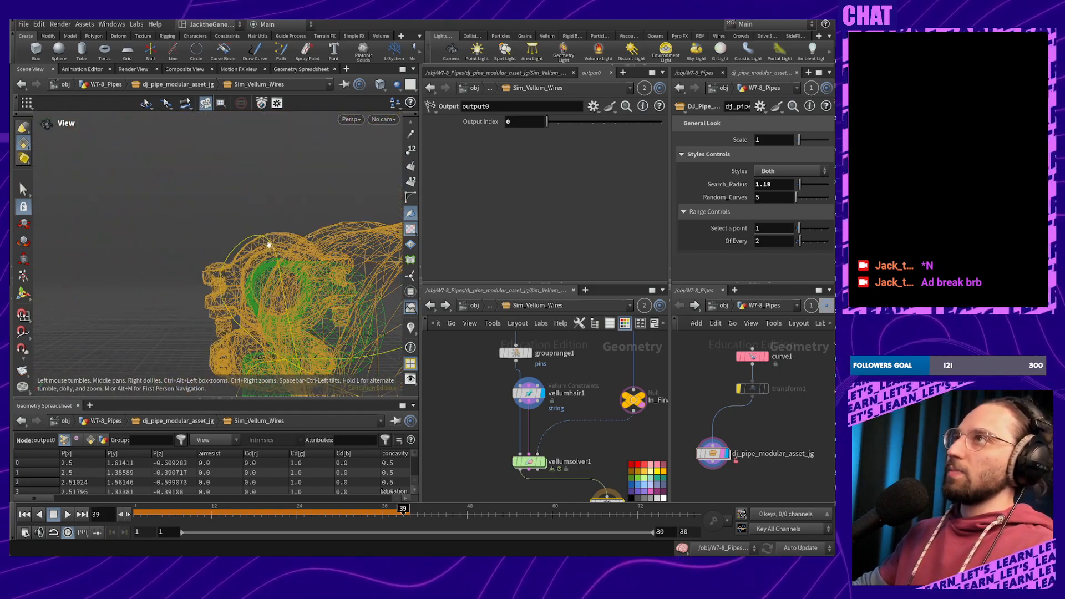
Check the parameters of sweep1 in the foreach loop and compare the curves' distance from the pipe surfaces
middle_click_drag(478, 384, 468, 486)
middle_click_drag(467, 360, 471, 437)
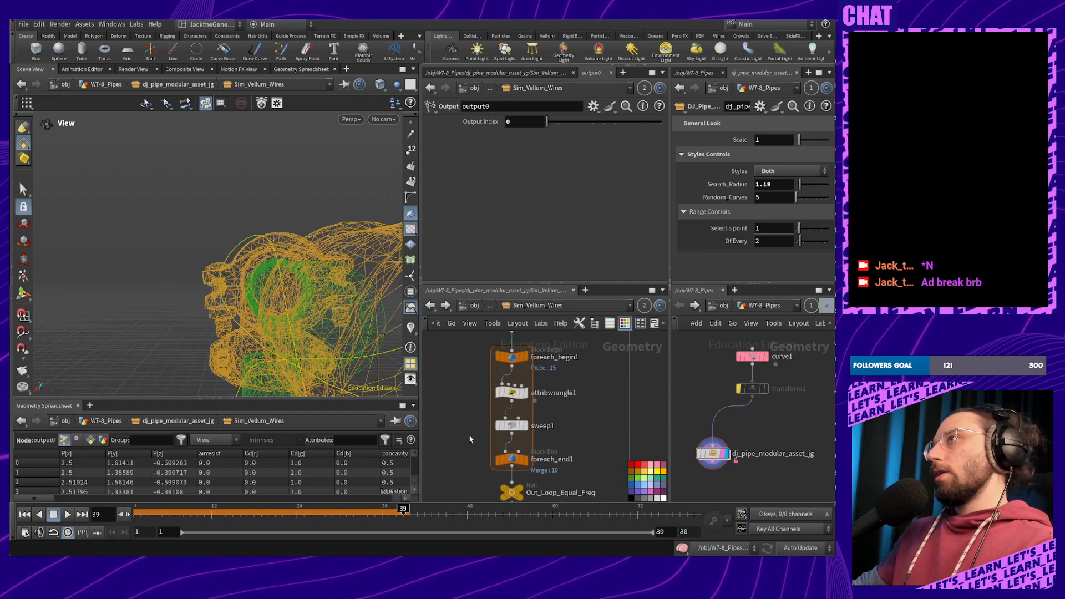
left_click(512, 426)
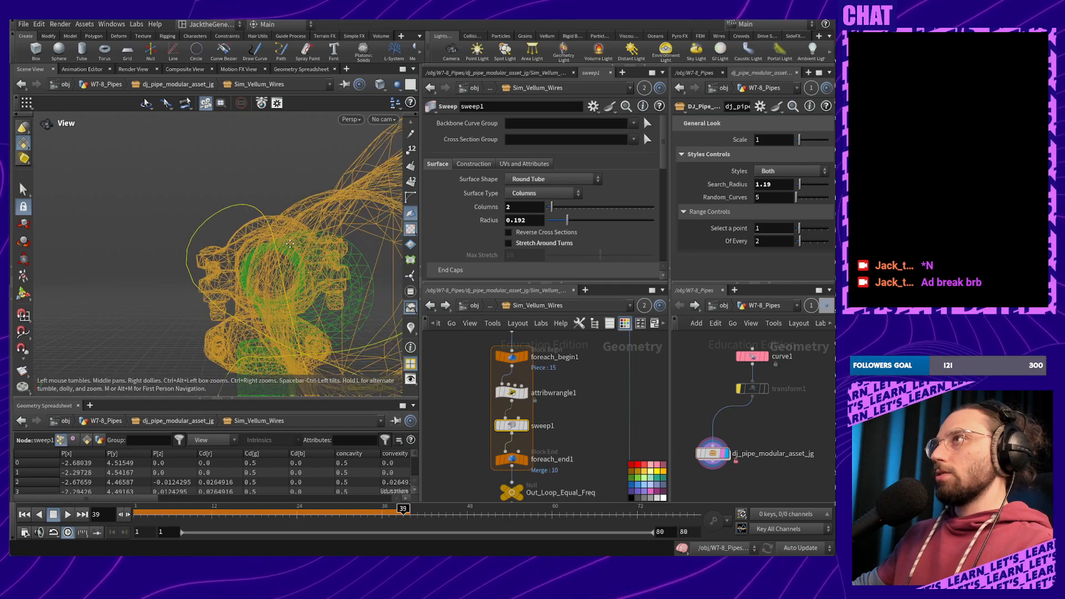
left_click_drag(290, 244, 262, 263)
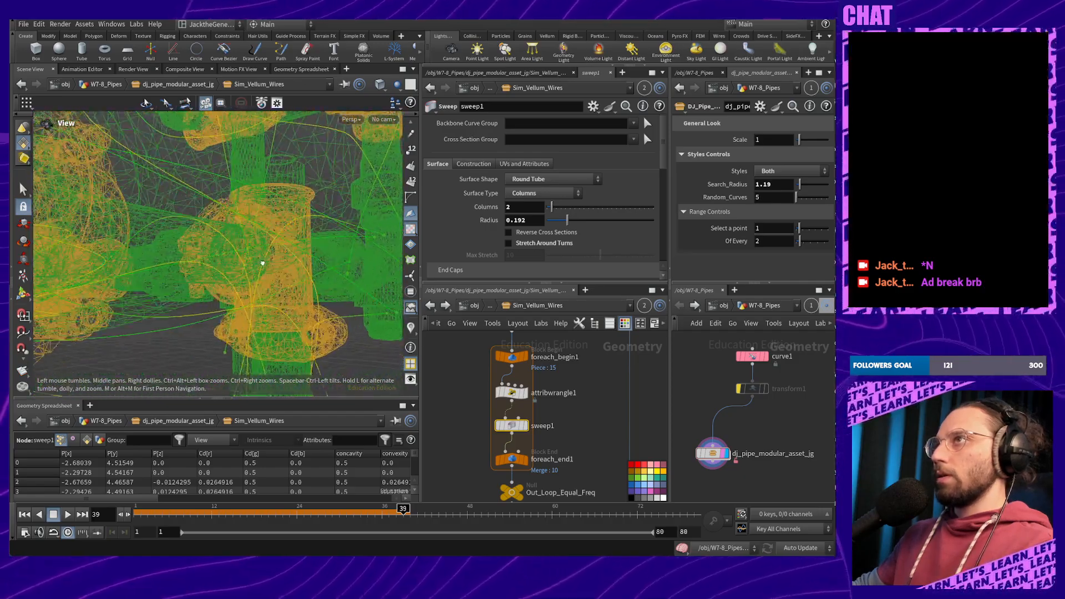
mouse_move(262, 263)
right_mouse_down()
mouse_move(214, 342)
mouse_move(259, 255)
right_mouse_up()
left_click_drag(259, 255, 294, 327)
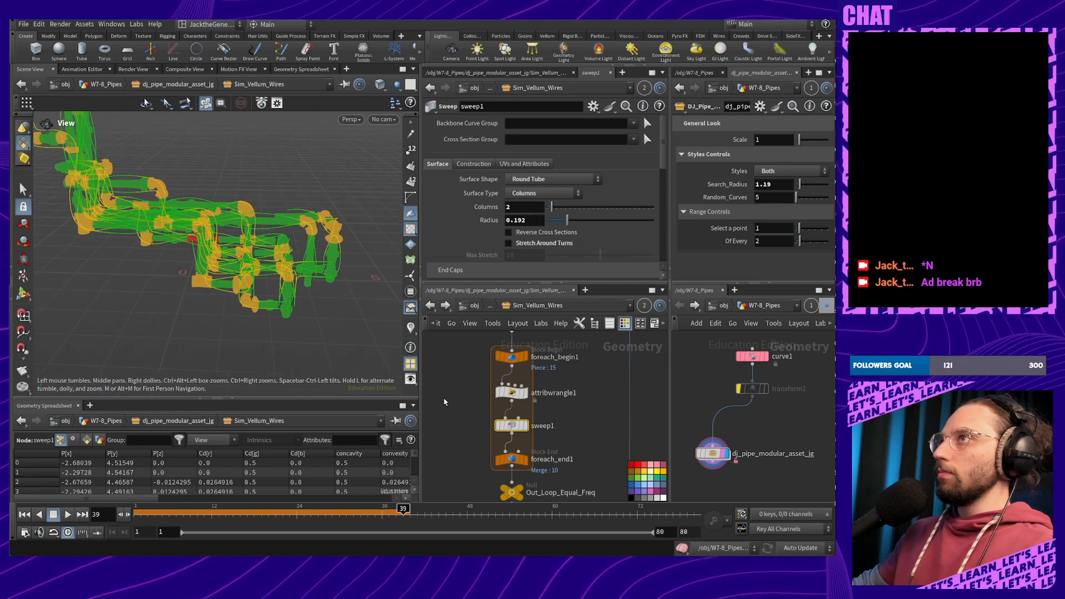
Display vellumsolver1, rewind to frame 1, play the simulation to frame 63 and look over the hanging wires
middle_click_drag(583, 465, 577, 328)
mouse_move(584, 490)
middle_mouse_down()
mouse_move(572, 377)
mouse_move(564, 390)
middle_mouse_up()
left_click(467, 399)
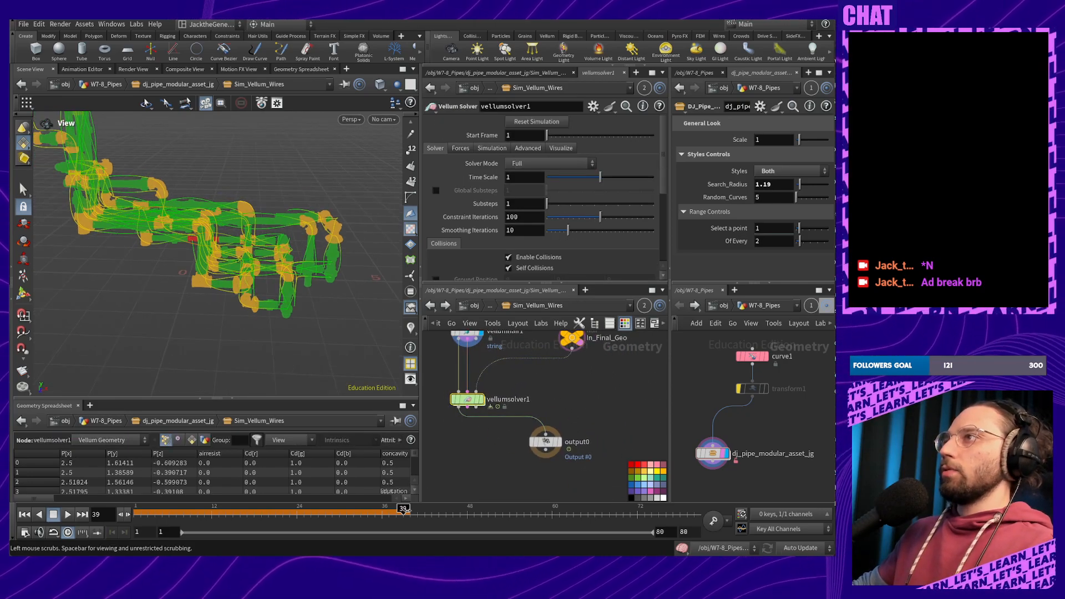
left_click_drag(406, 511, 139, 510)
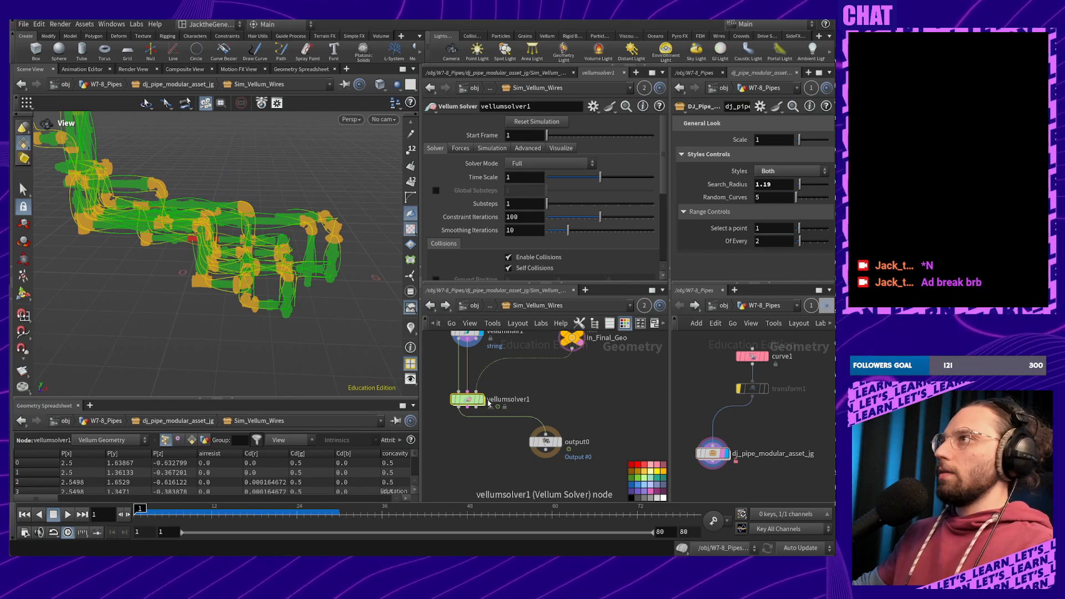
left_click(482, 400)
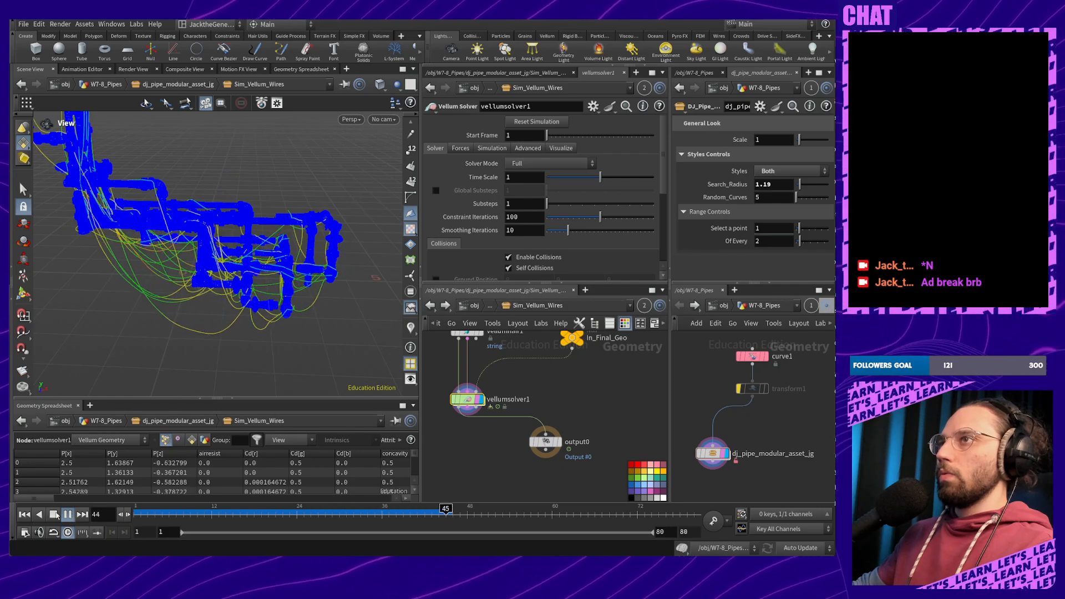
left_click(54, 516)
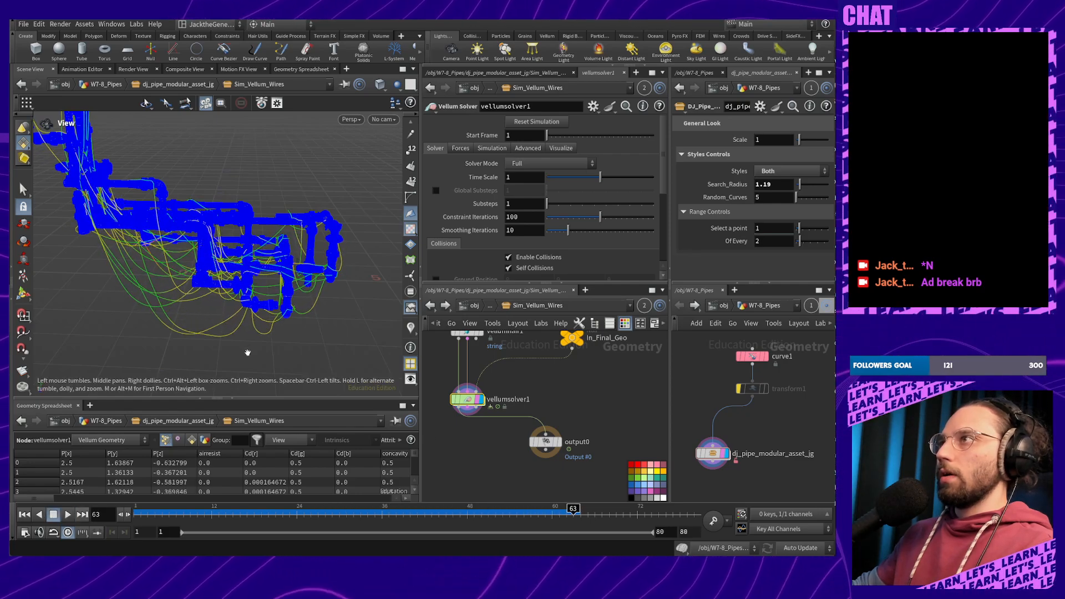
left_click_drag(247, 331, 303, 335)
middle_click_drag(303, 335, 354, 342)
Display output0 and add a Merge node that combines In_Final_Geo with the first output of vellumsolver1
left_click(559, 441)
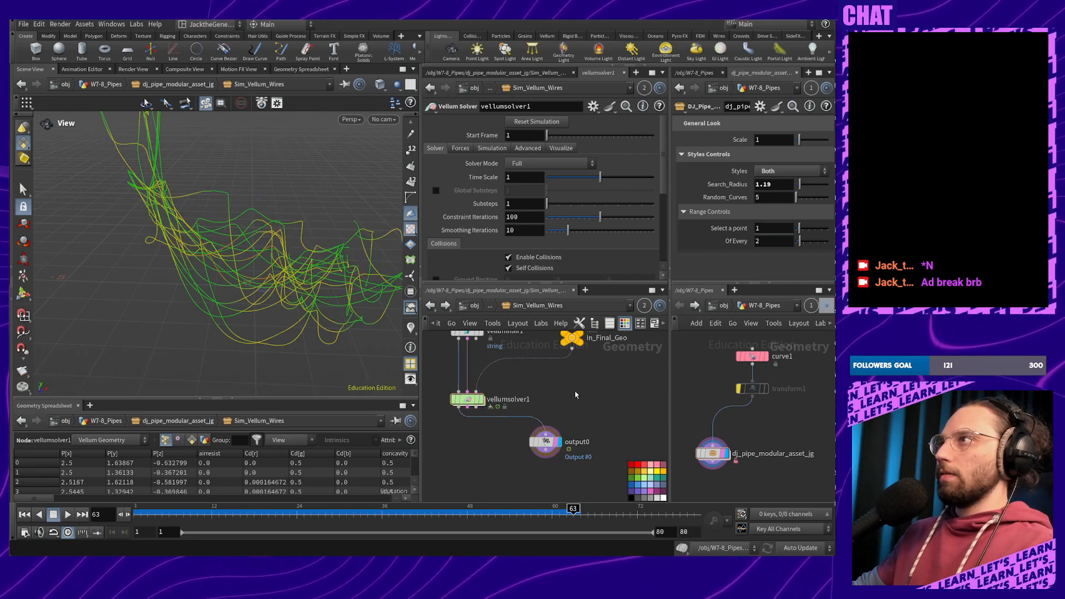
key("Tab")
type("merge")
key("Return")
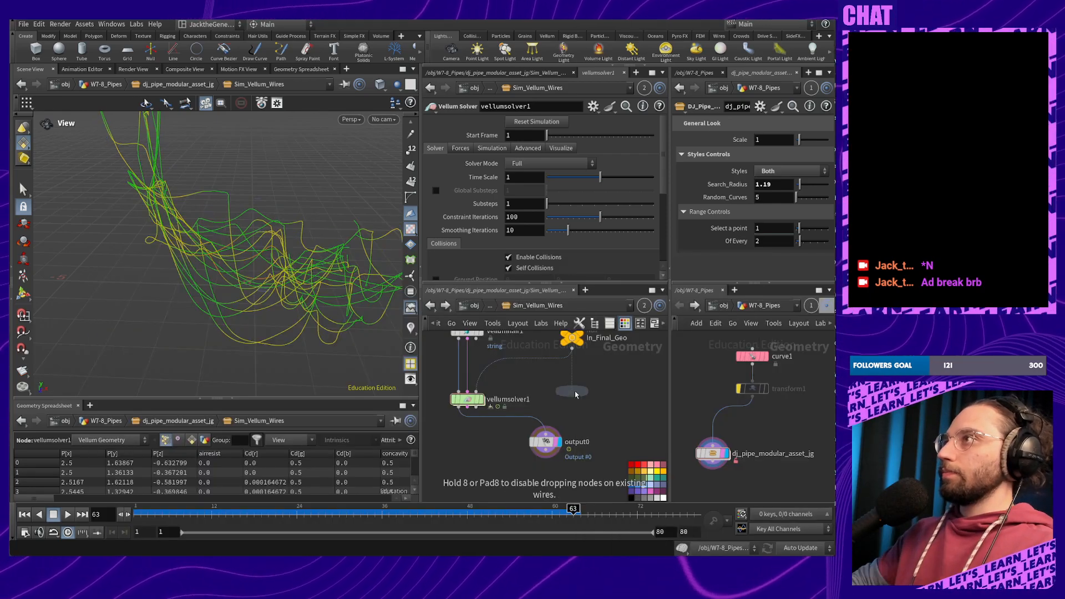
left_click(569, 407)
left_click_drag(571, 347, 567, 400)
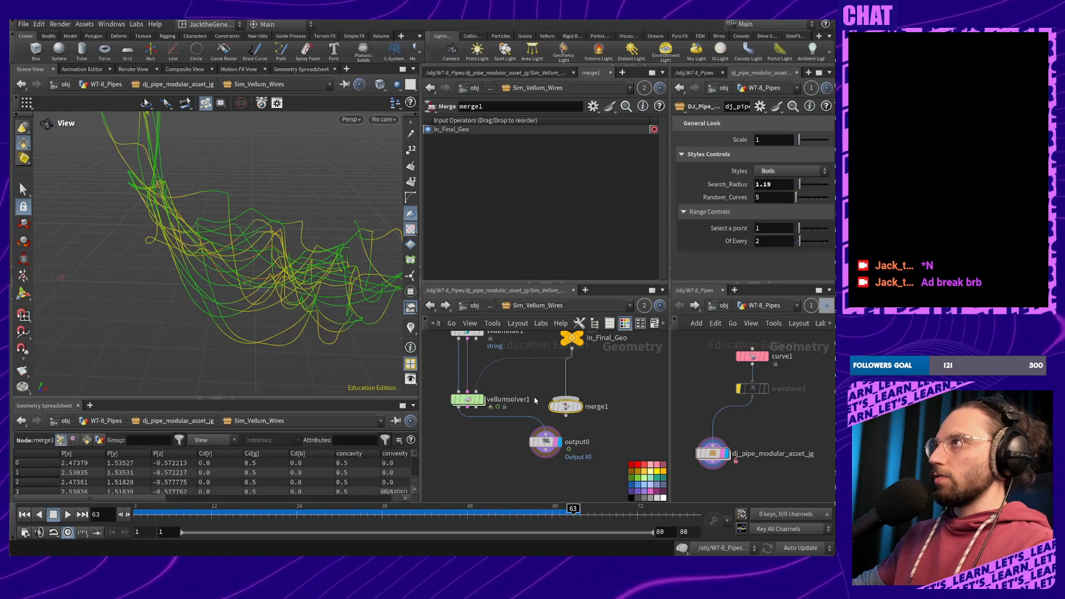
left_click_drag(458, 407, 573, 406)
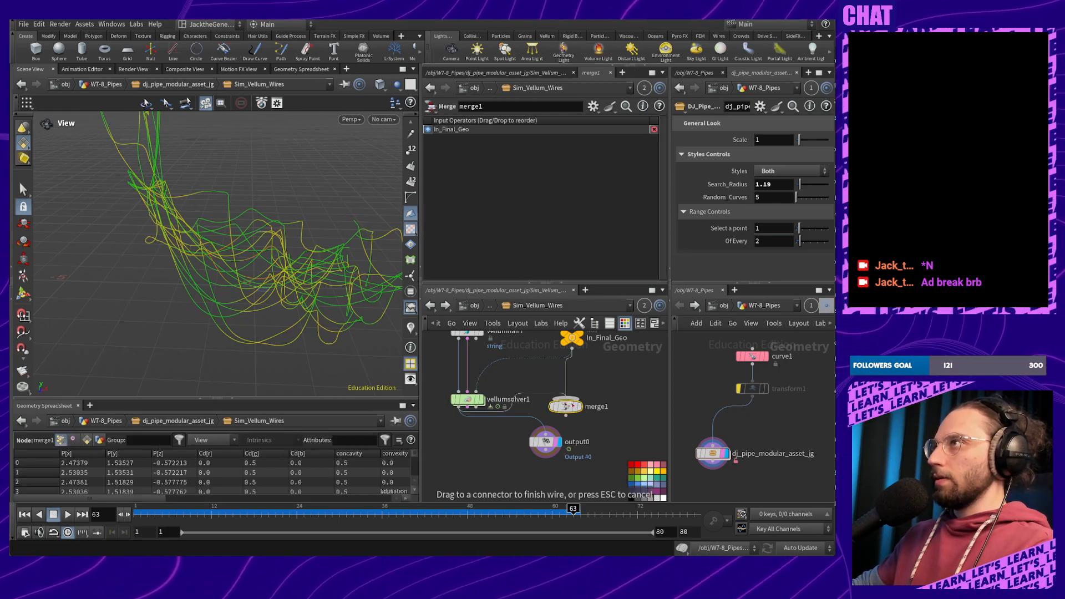
left_click(567, 407)
Insert the Merge node into the wire feeding output0 and inspect the simulated wires together with the pipes
left_click_drag(541, 428, 541, 451)
left_click_drag(327, 286, 279, 279)
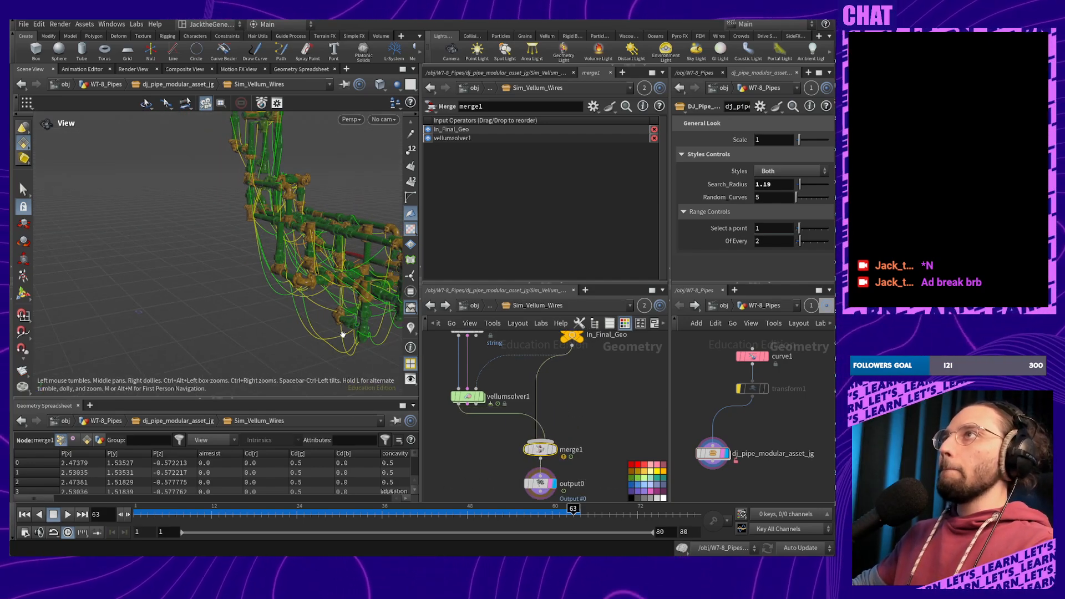
left_click_drag(342, 334, 250, 290)
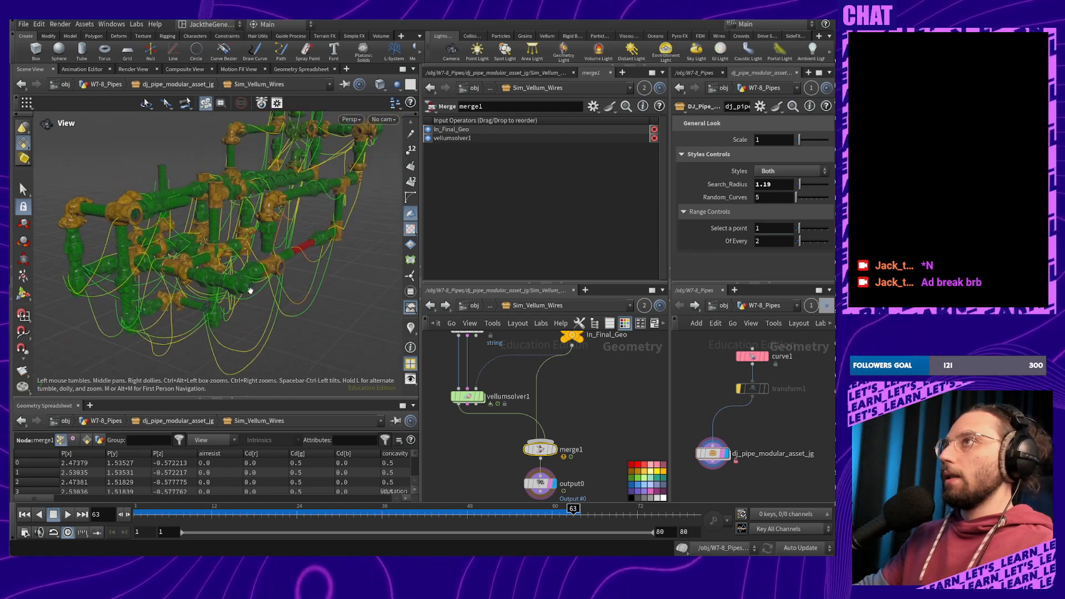
Set the stretch damping ratio of vellumhair1 to 0.1
middle_click_drag(507, 383, 533, 443)
middle_click_drag(540, 388, 561, 442)
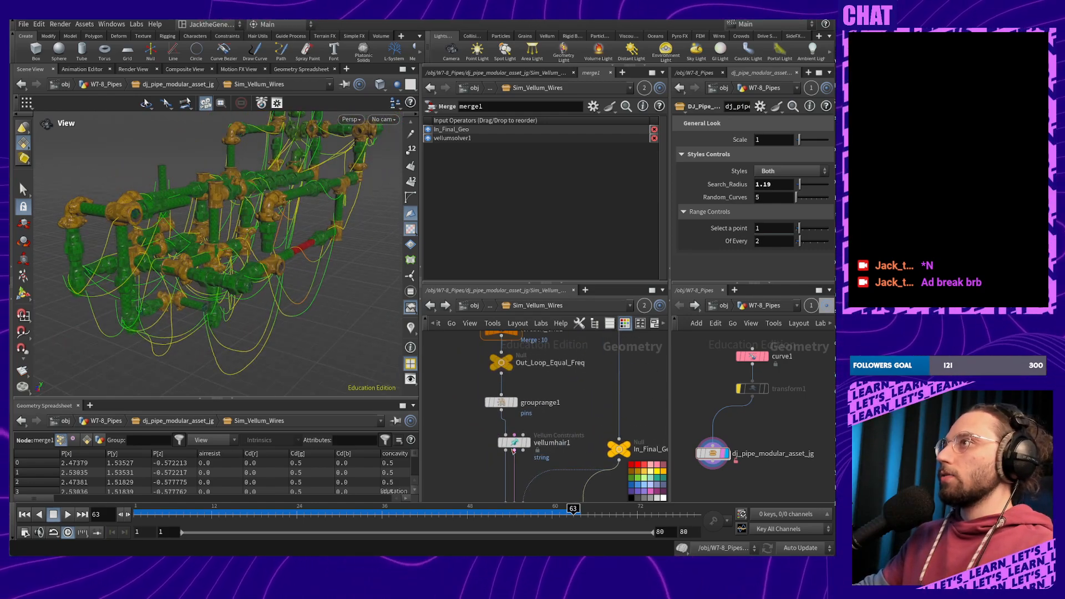
left_click(514, 441)
scroll(505, 238, "down", 3)
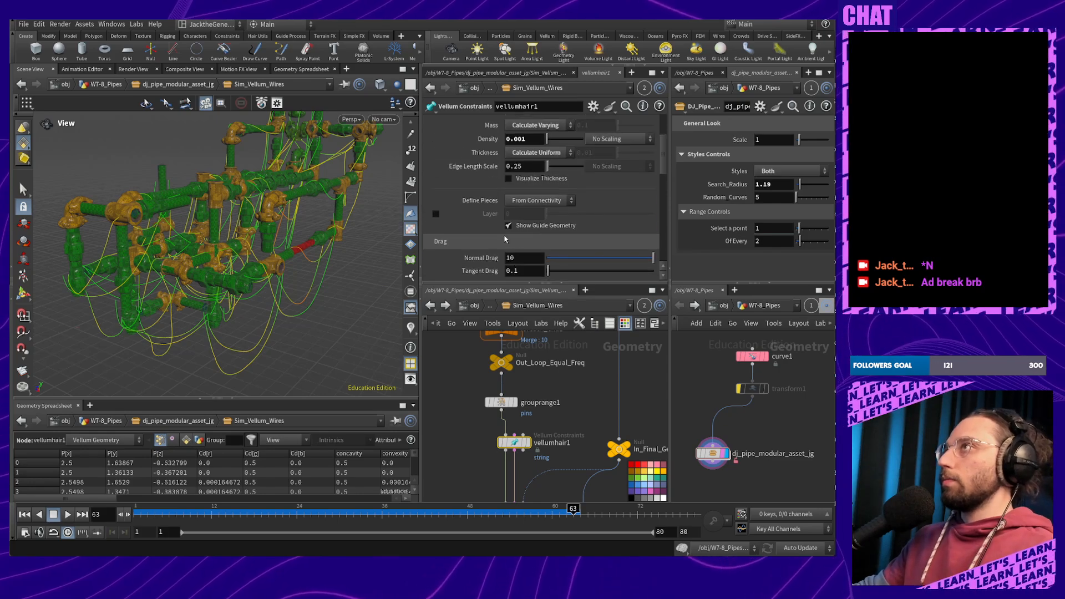
scroll(460, 244, "up", 3)
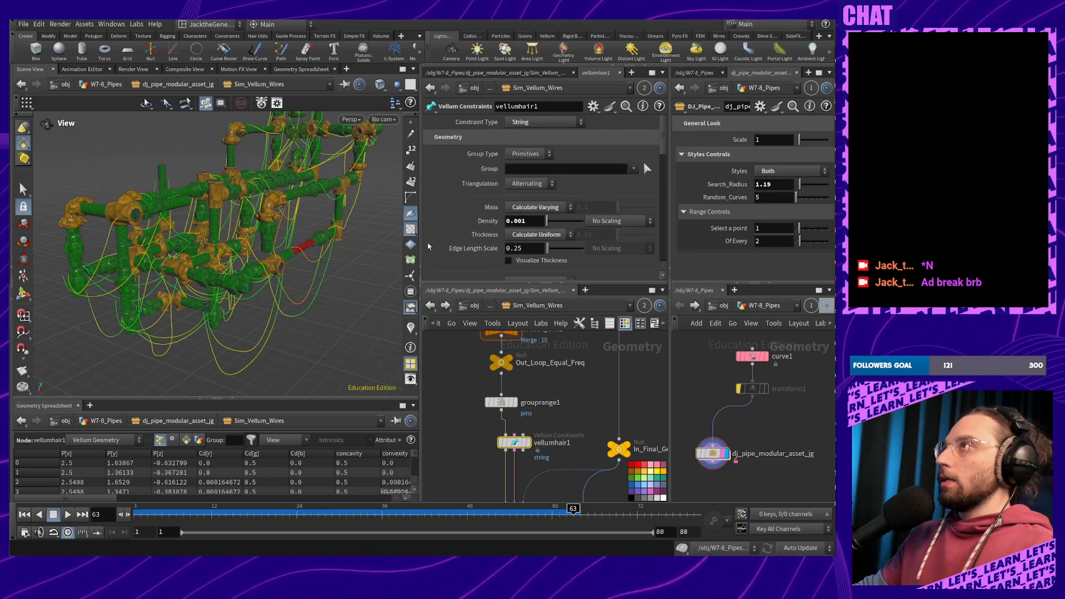
scroll(488, 208, "down", 6)
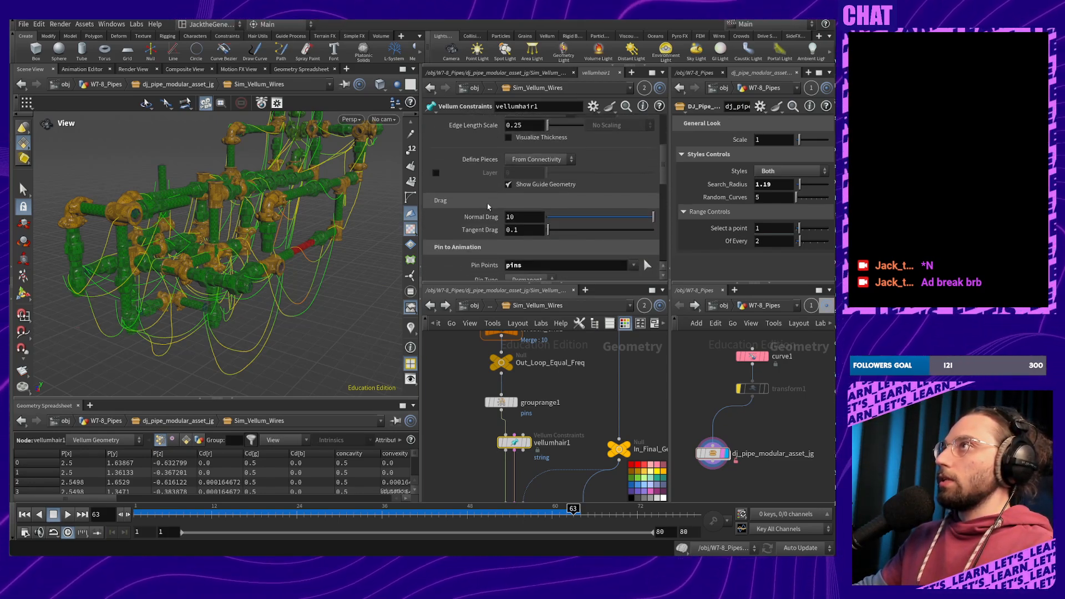
scroll(488, 207, "down", 4)
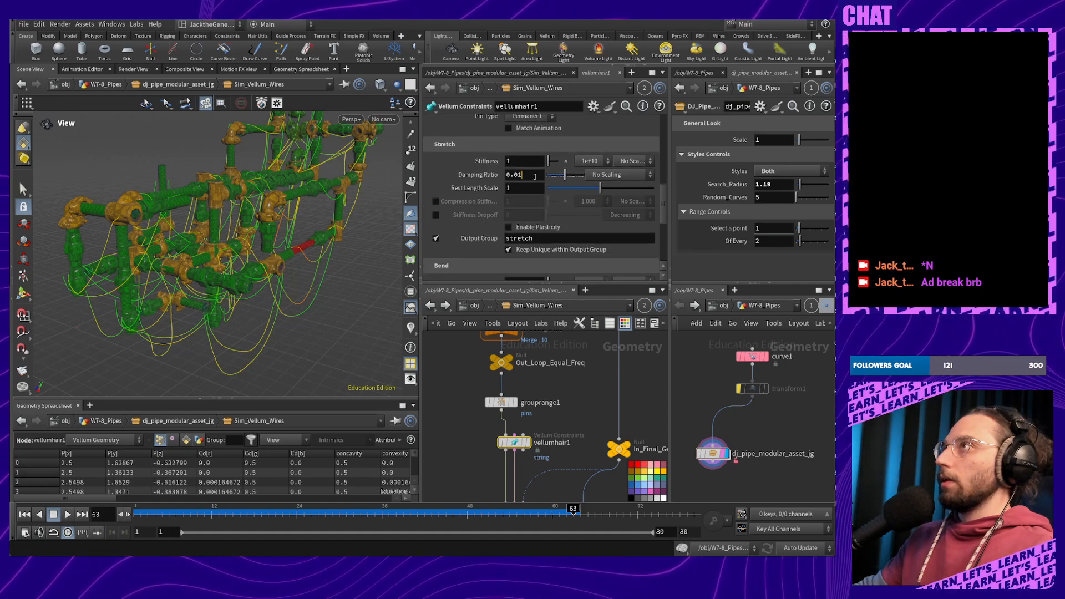
key("BackSpace")
type("1")
key("Return")
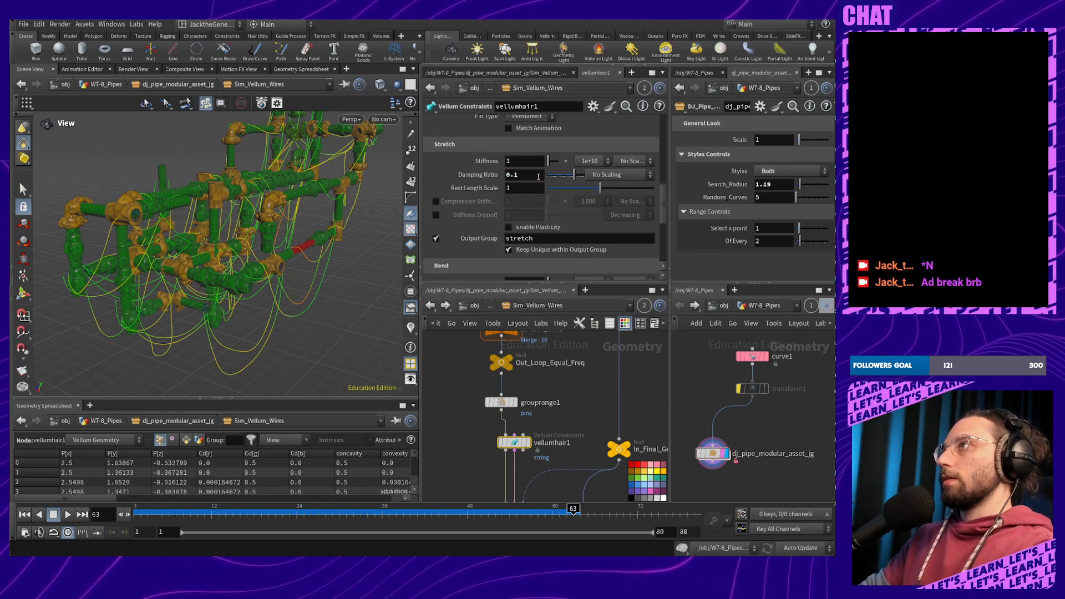
Display vellumsolver1, rewind to the start, play the simulation to frame 62 and examine the hanging wires
middle_click_drag(568, 459, 579, 411)
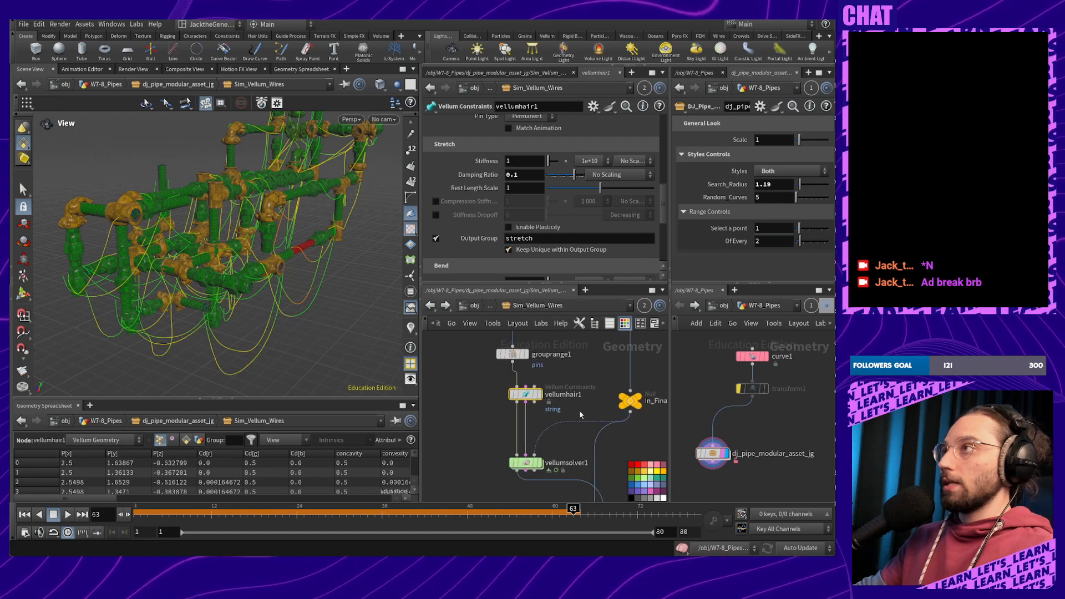
left_click(539, 464)
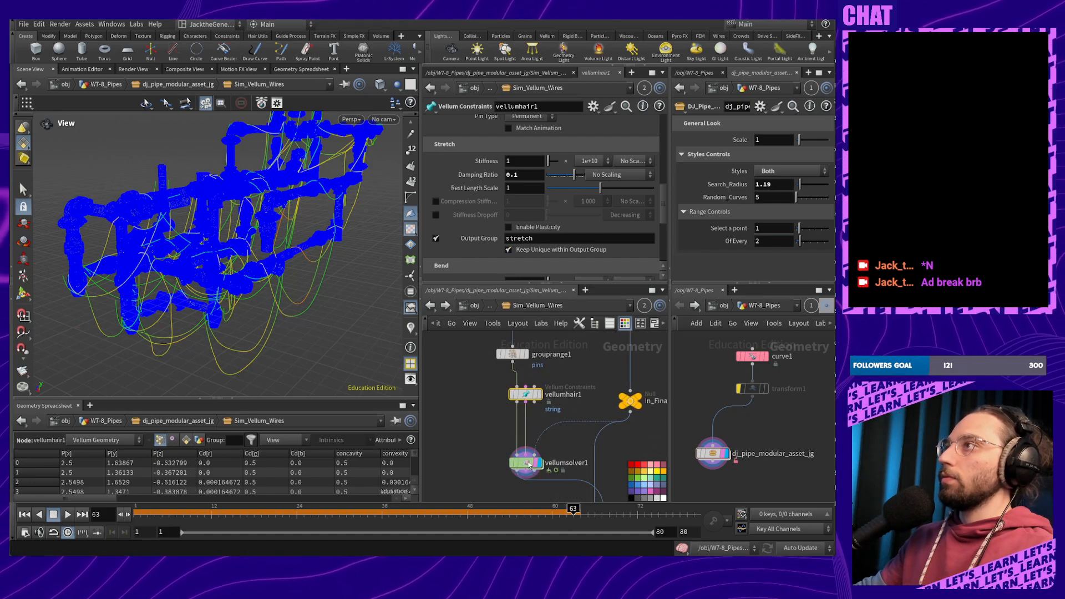
left_click(527, 463)
left_click_drag(157, 511, 102, 508)
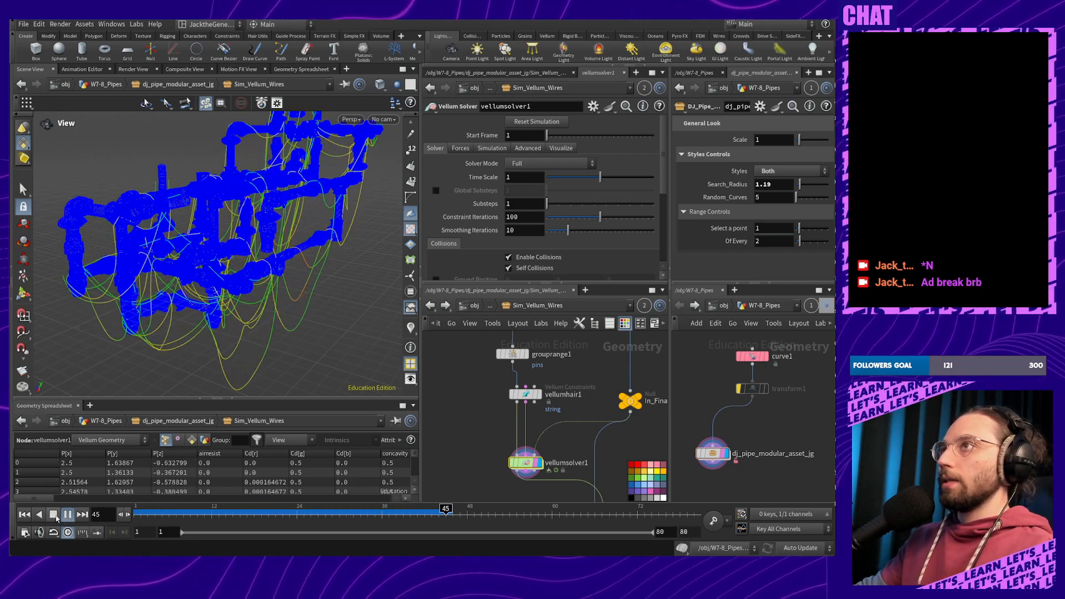
left_click(53, 515)
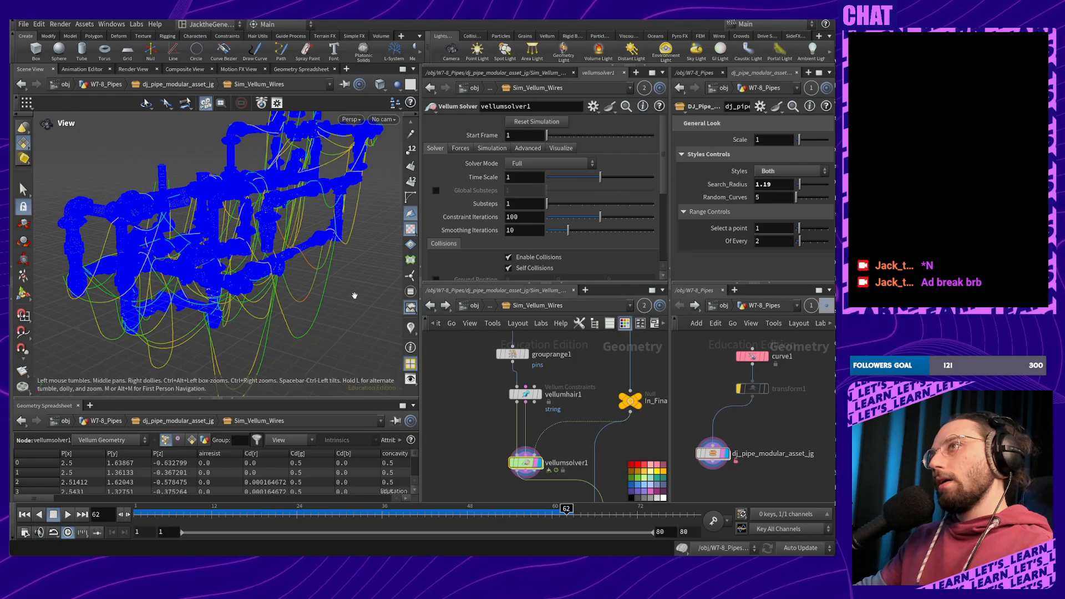
left_click_drag(222, 289, 304, 282)
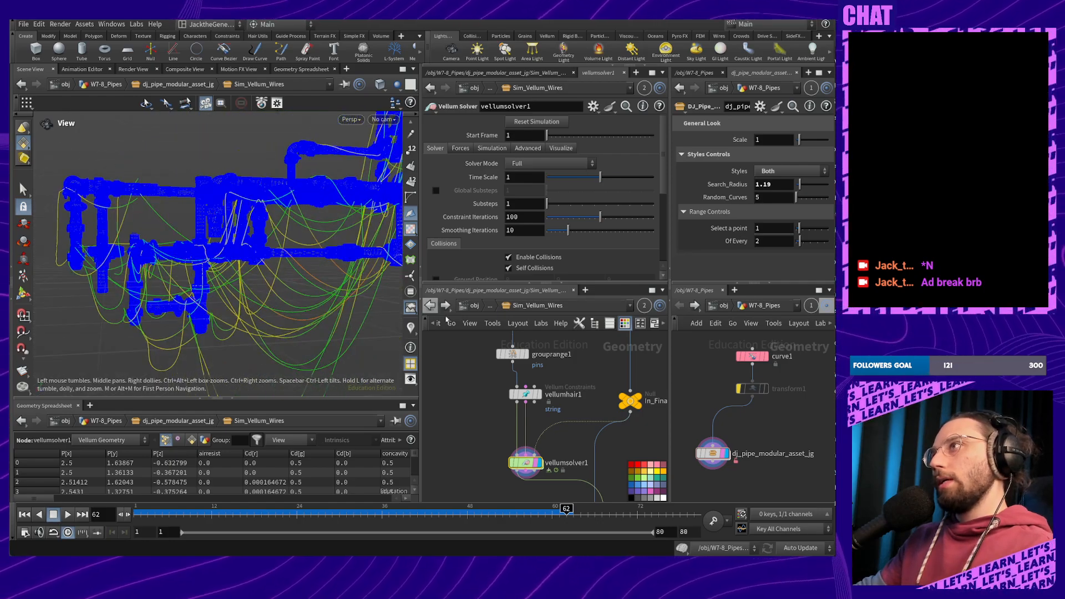
Set the stretch stiffness of vellumhair1 to 2 and check its stiffness multiplier options
middle_click_drag(584, 380, 541, 315)
left_click(513, 447)
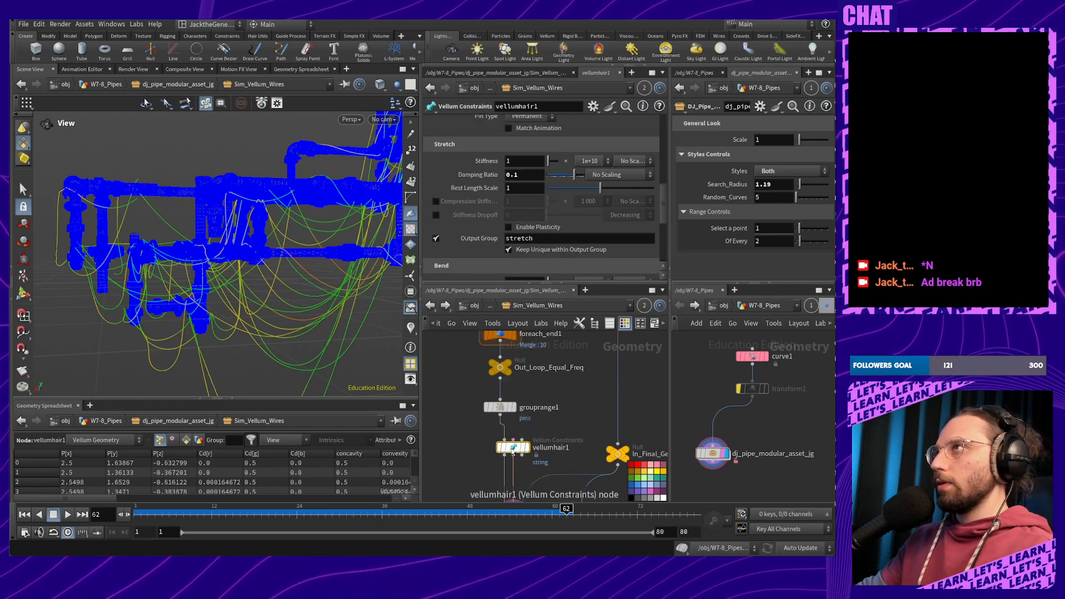
double_click(527, 162)
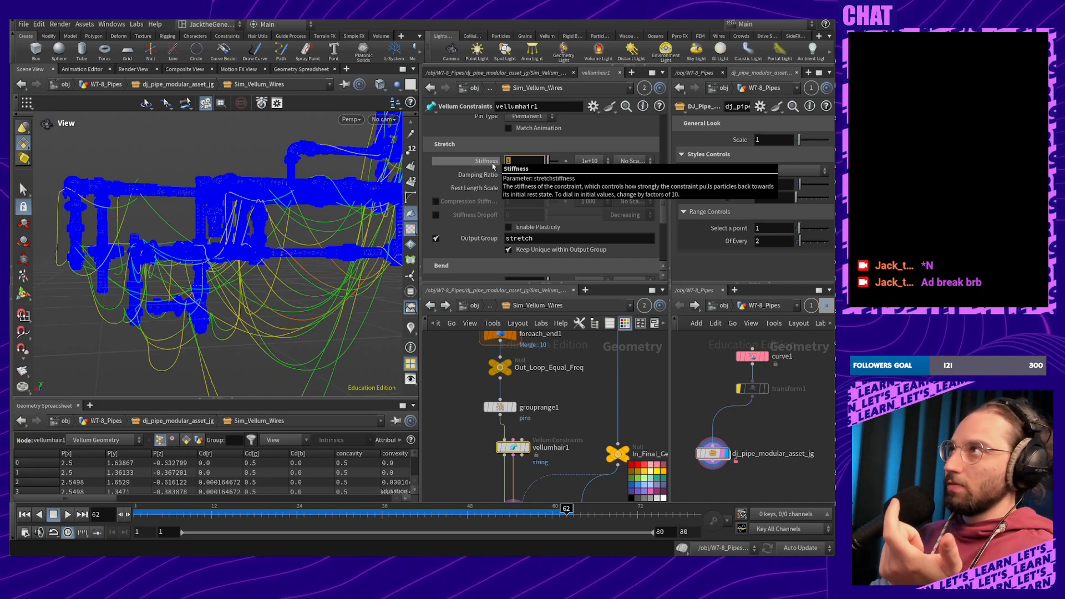
type("2")
key("Return")
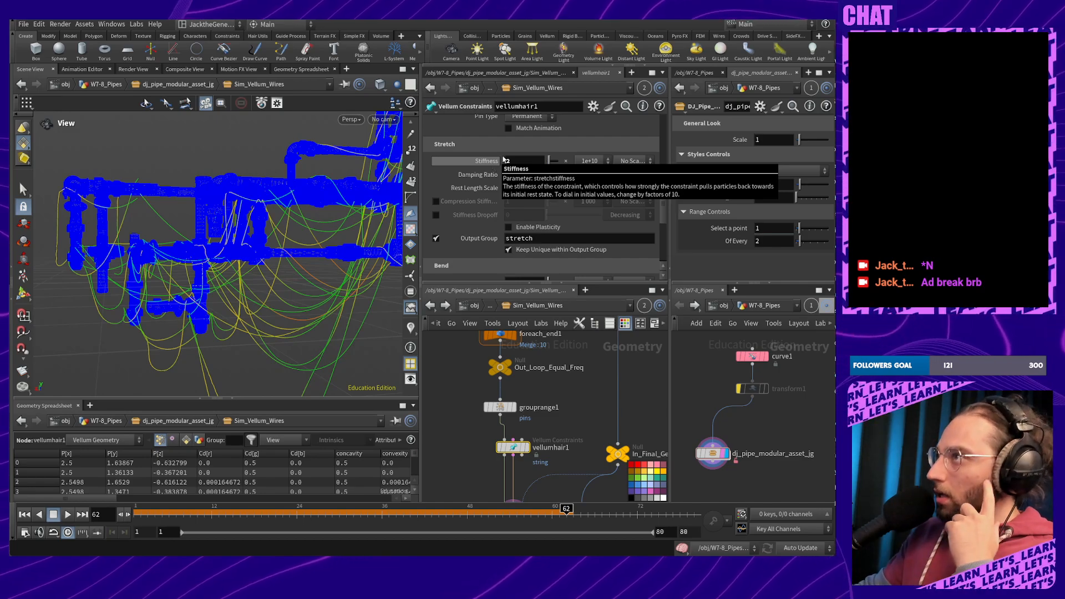
middle_click_drag(532, 420, 570, 373)
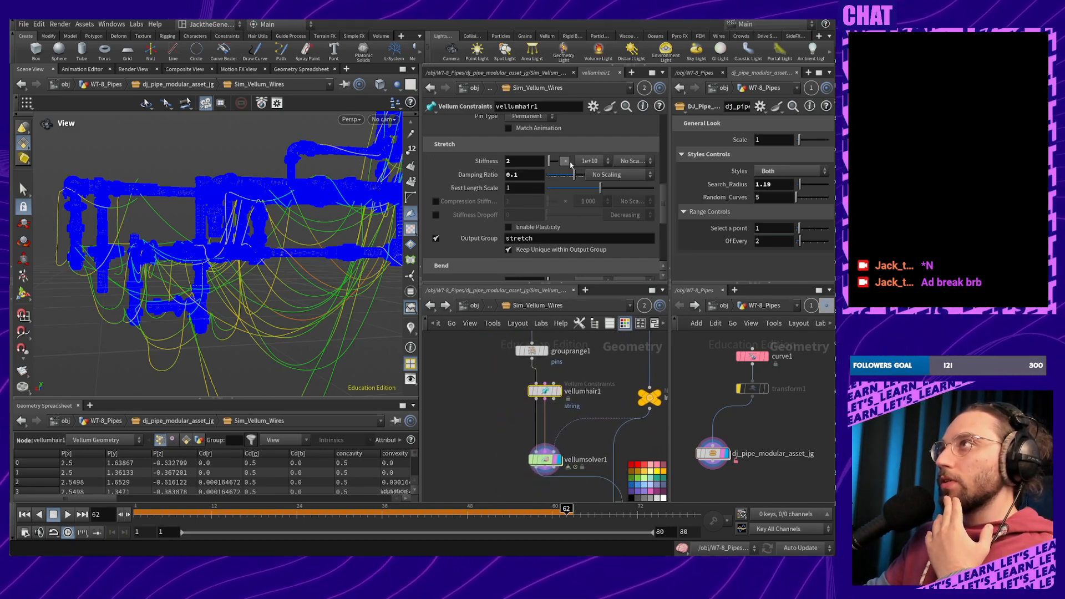
left_click(588, 161)
left_click(588, 165)
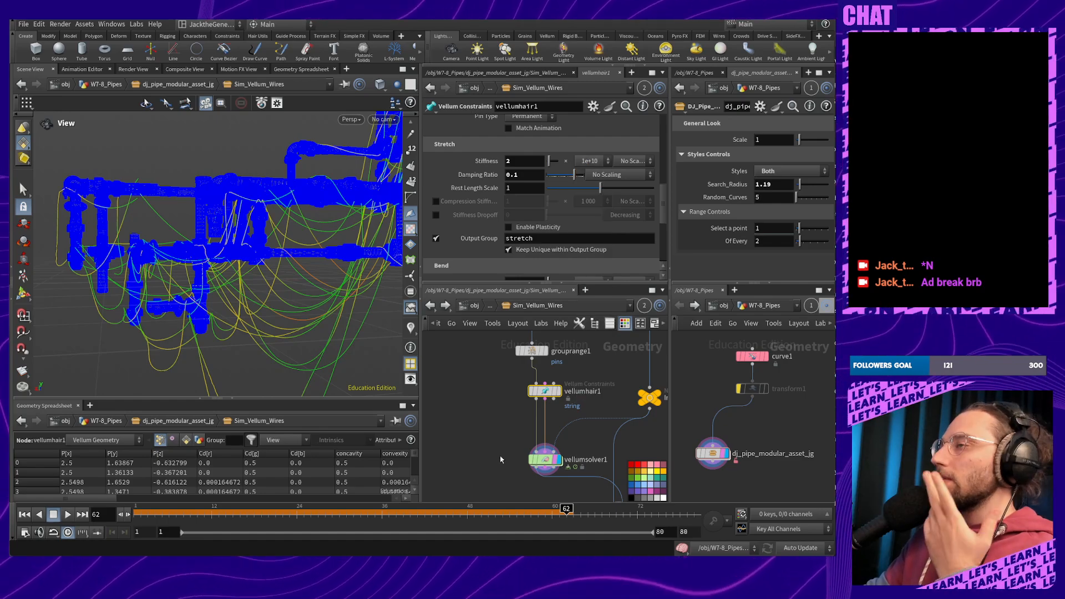
Select vellumsolver1, rewind and replay the simulation, stopping at frame 30 to check how far the wires stretch
left_click(546, 461)
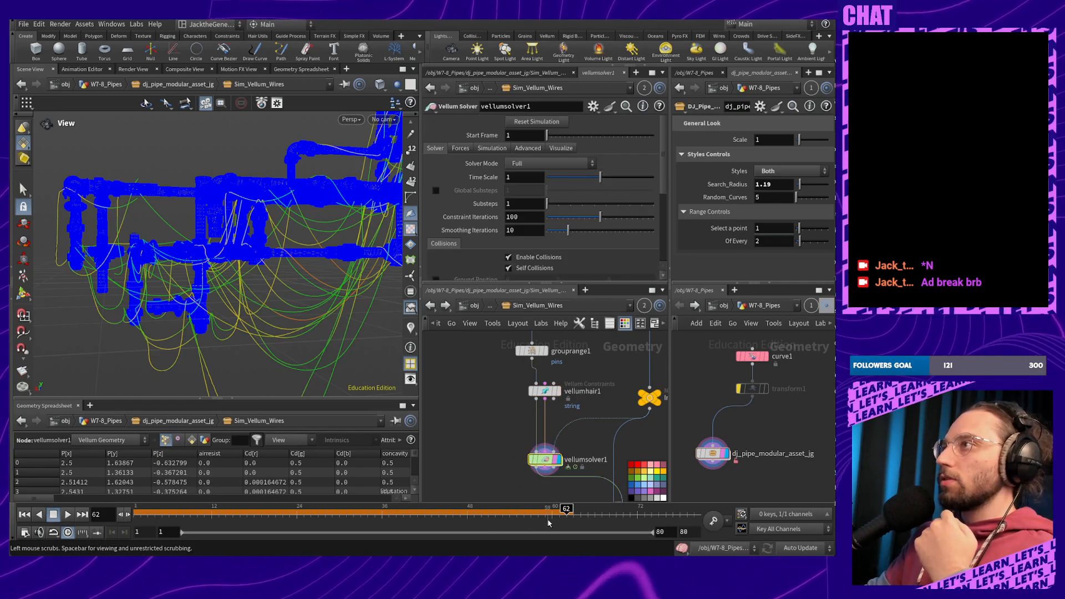
left_click_drag(548, 523, 92, 522)
left_click(67, 515)
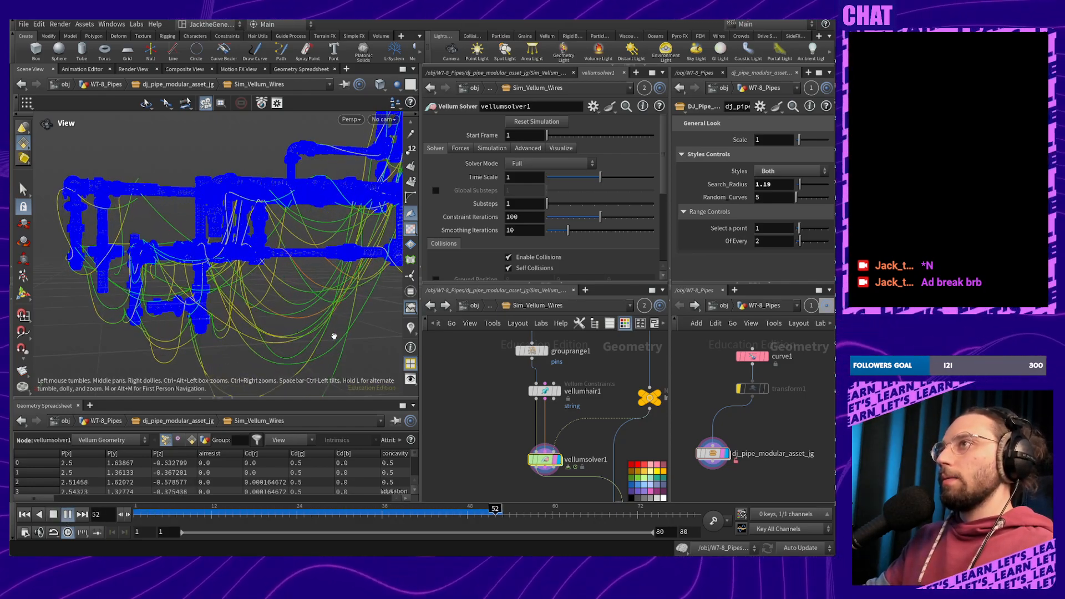
left_click_drag(340, 292, 302, 300)
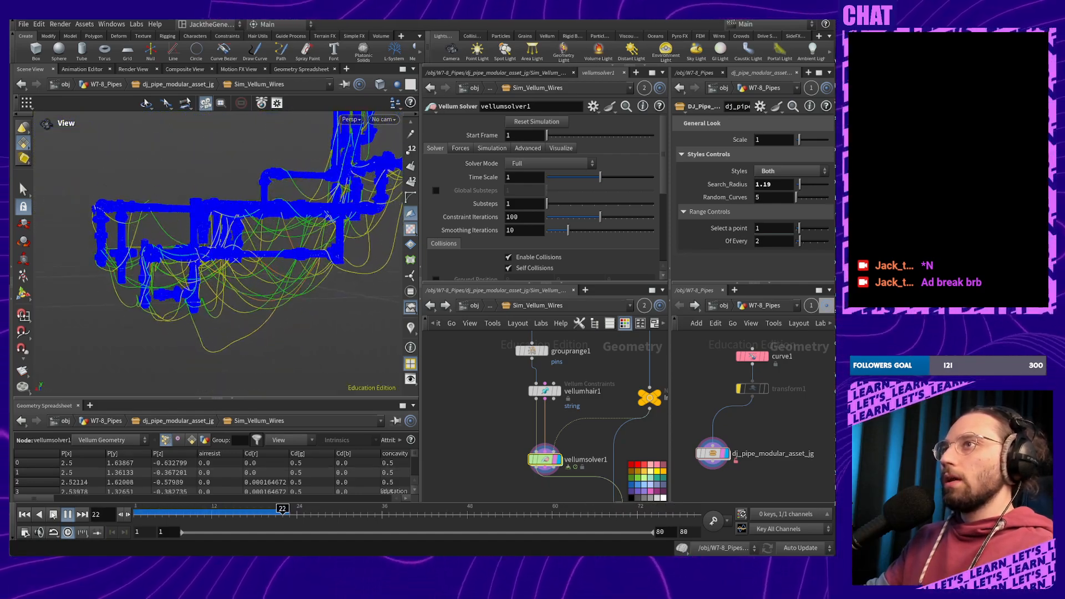
left_click(67, 514)
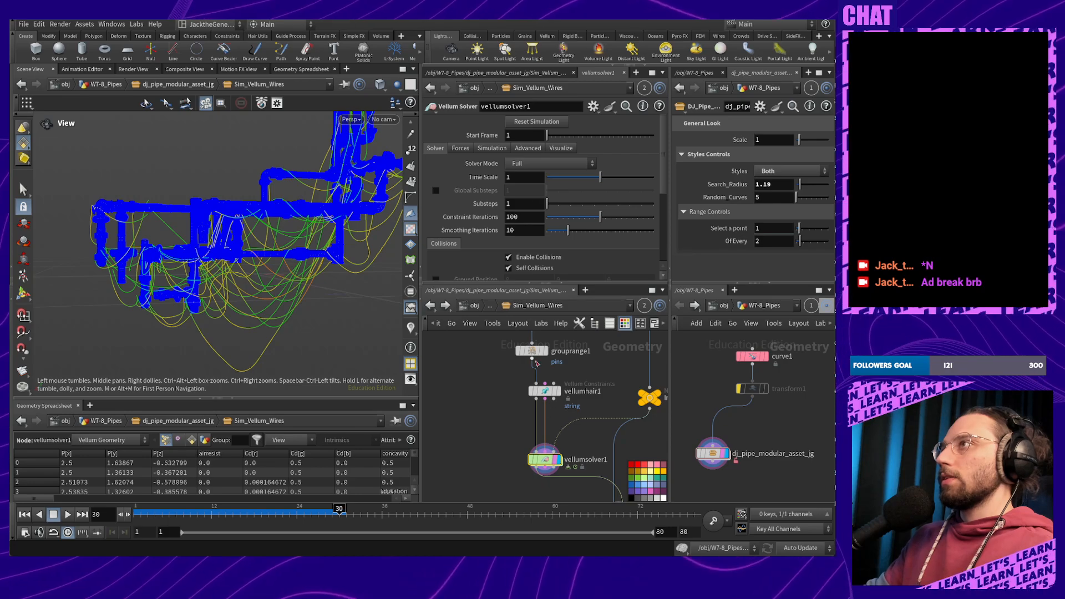
Set the stretch stiffness of vellumhair1 to 1 with a multiplier of 1e+7
middle_click_drag(482, 435, 455, 446)
left_click(519, 403)
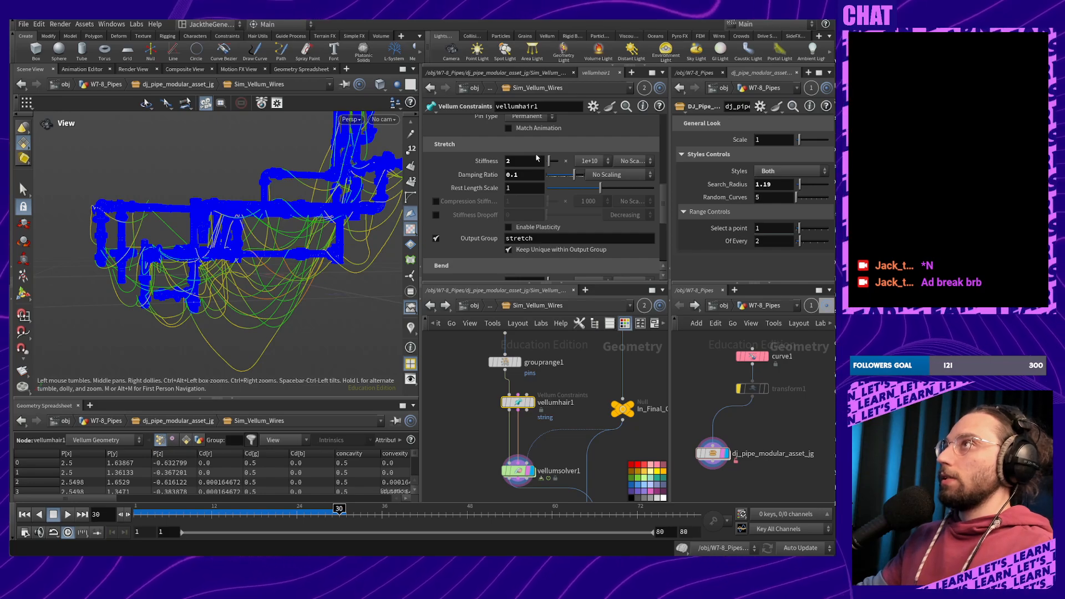
left_click(591, 160)
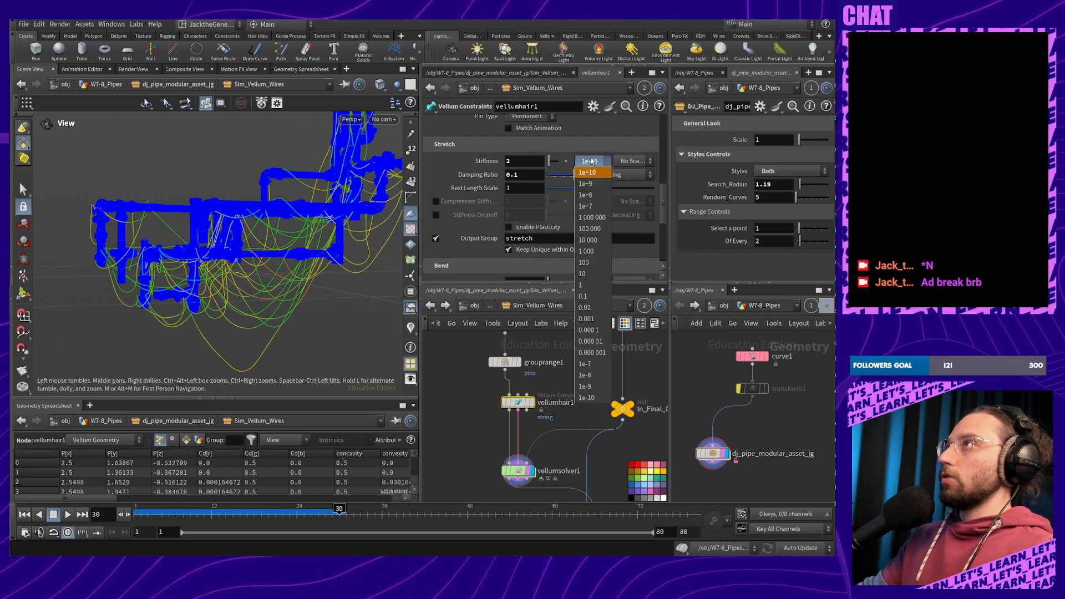
left_click(587, 206)
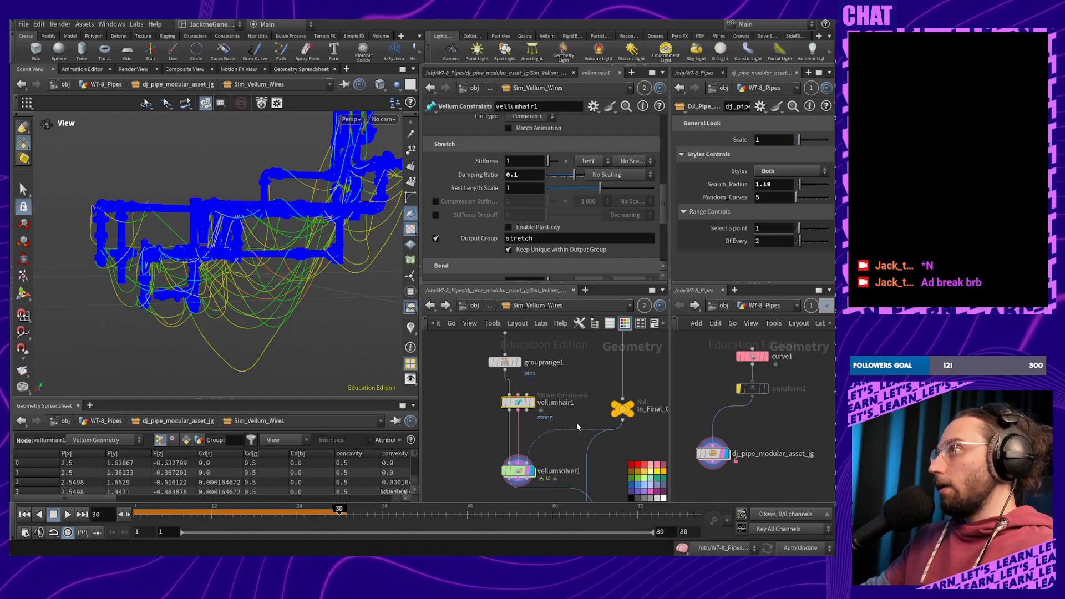
Replay the vellumsolver1 simulation from the start, stopping at frame 54 to examine the wires' sag below the pipes
middle_click_drag(577, 427, 588, 392)
left_click(527, 436)
left_click_drag(338, 513, 49, 525)
left_click(66, 515)
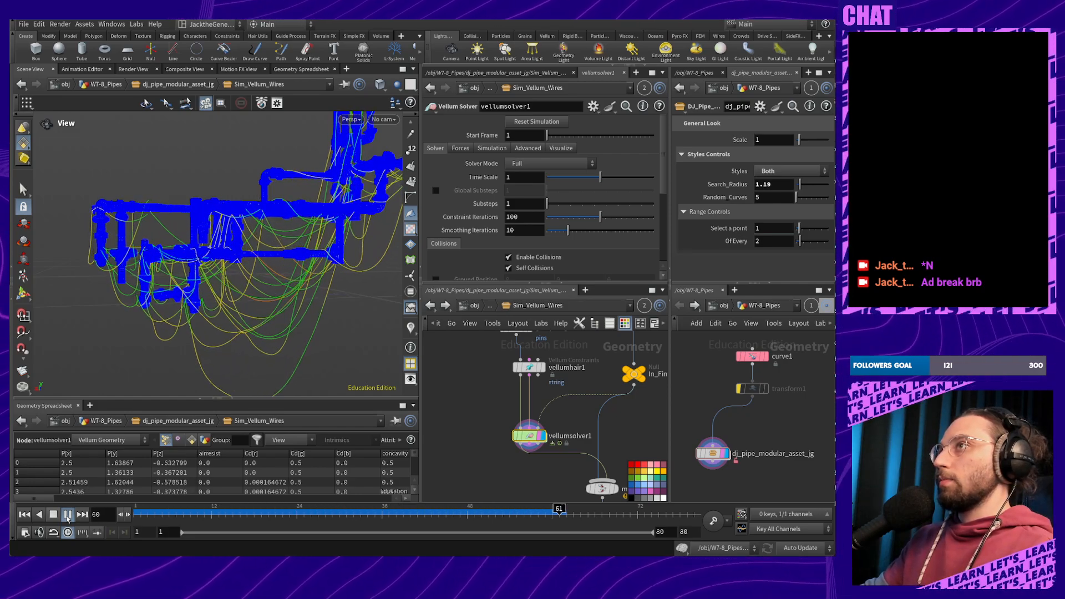
middle_click_drag(292, 333, 255, 286)
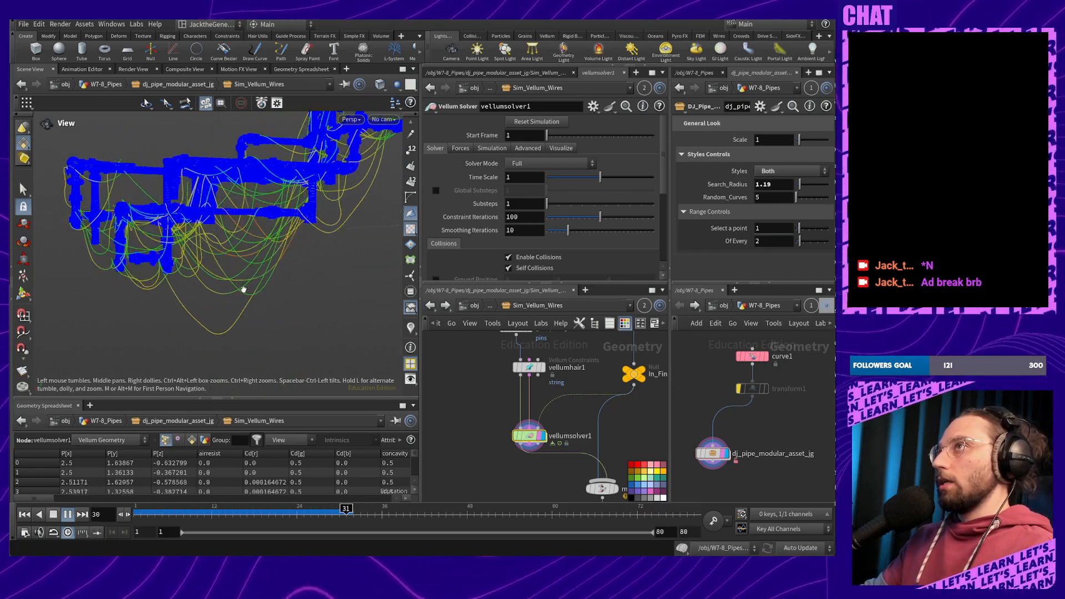
left_click(67, 515)
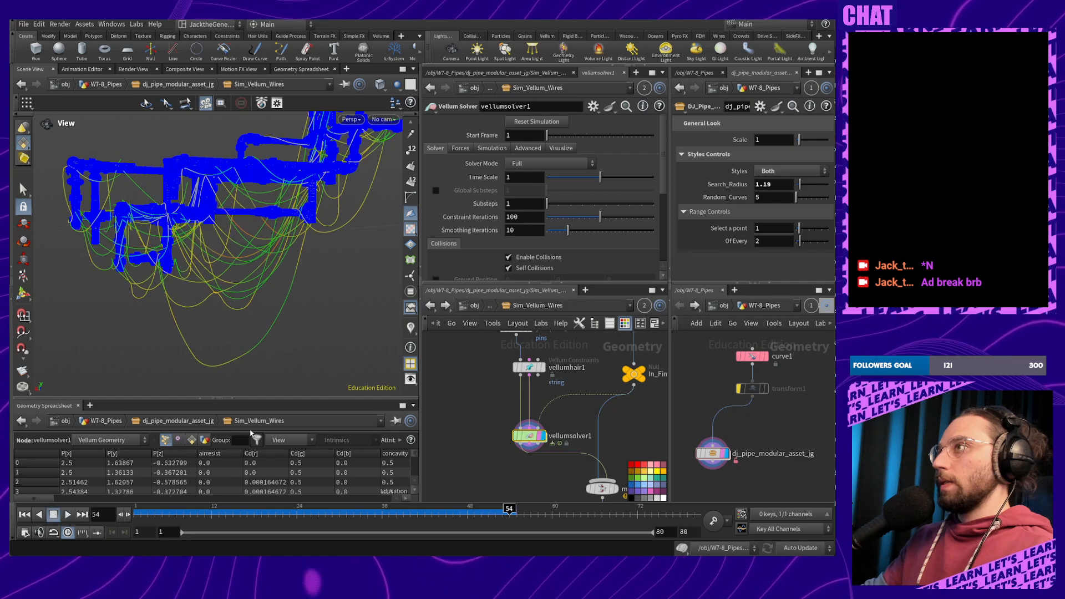
Set vellumhair1's stretch stiffness multiplier to 1e+10 and its damping ratio to 1
left_click(529, 368)
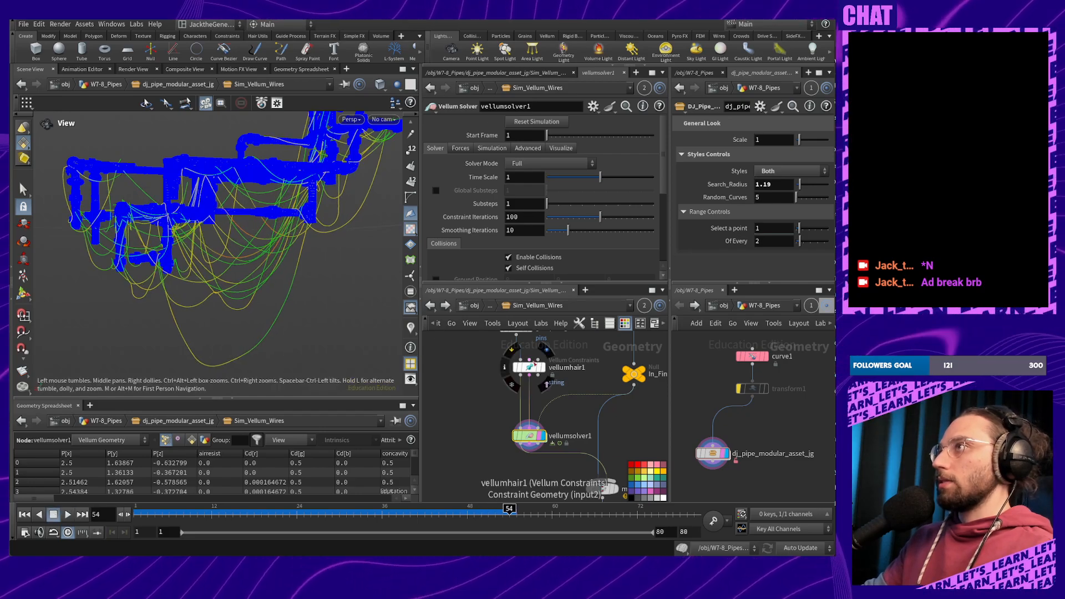
left_click(584, 160)
left_click(590, 205)
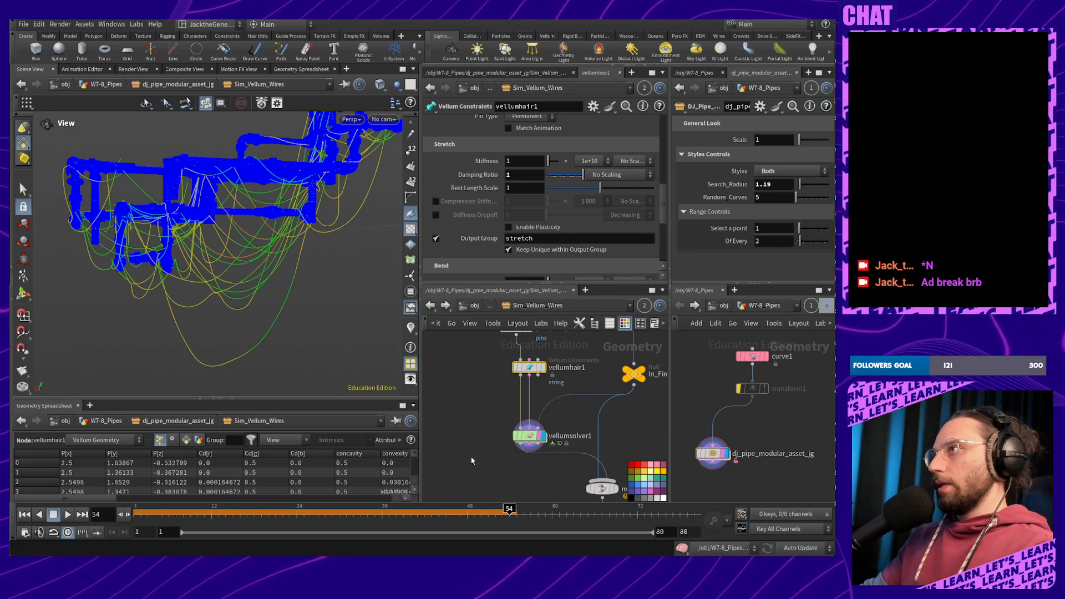
Select vellumsolver1, rewind to frame 1 and play the simulation to check the effect of the new damping
left_click(524, 439)
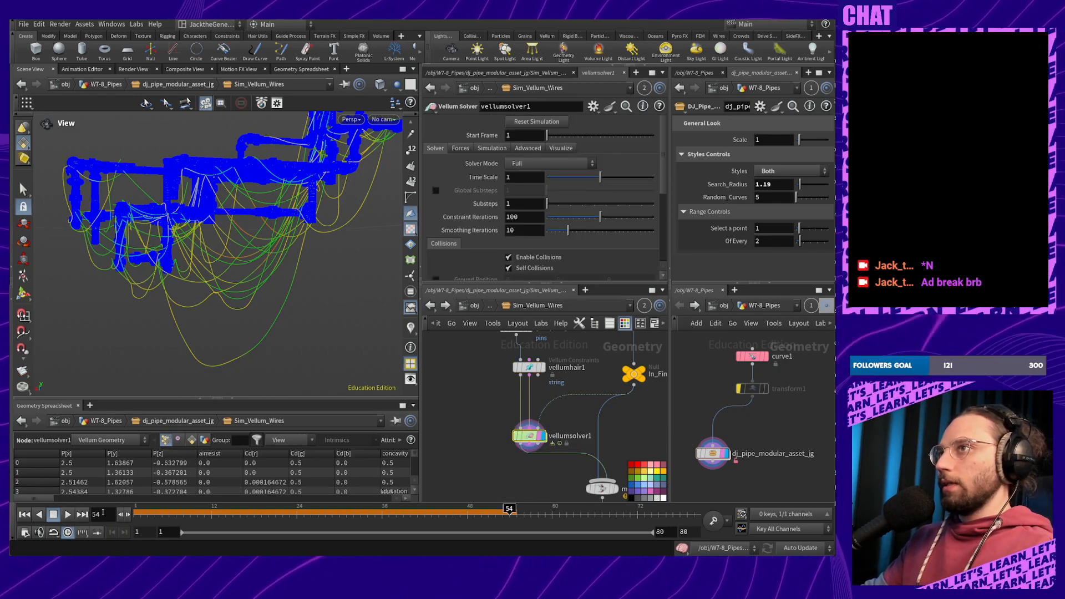
left_click_drag(191, 513, 132, 514)
left_click(69, 514)
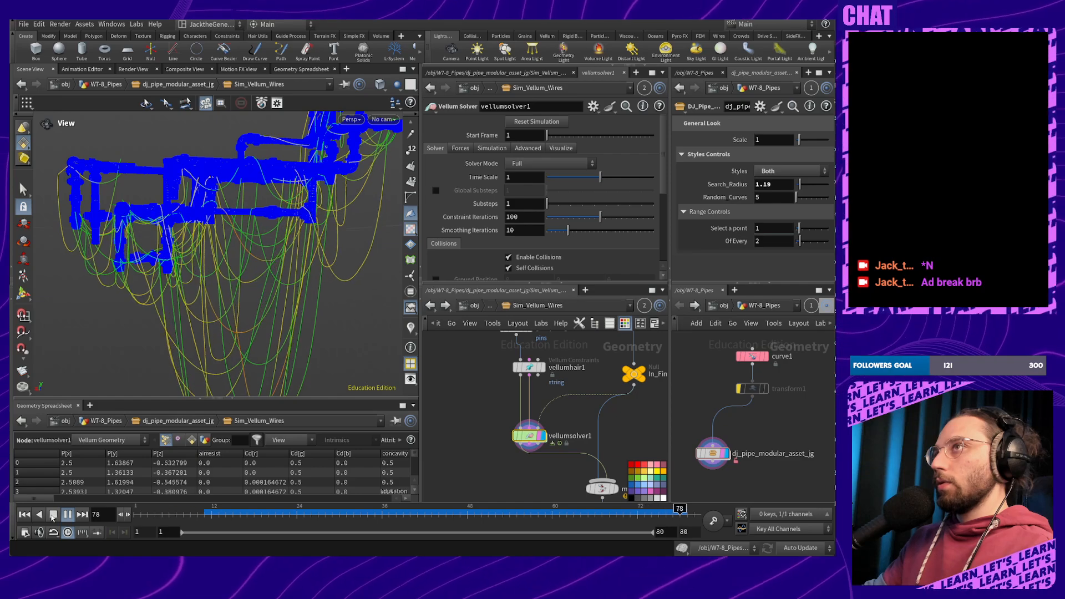
left_click(53, 515)
Set vellumhair1's stretch damping ratio to 0.001 and replay the vellumsolver1 simulation, stopping at frame 78
left_click(529, 368)
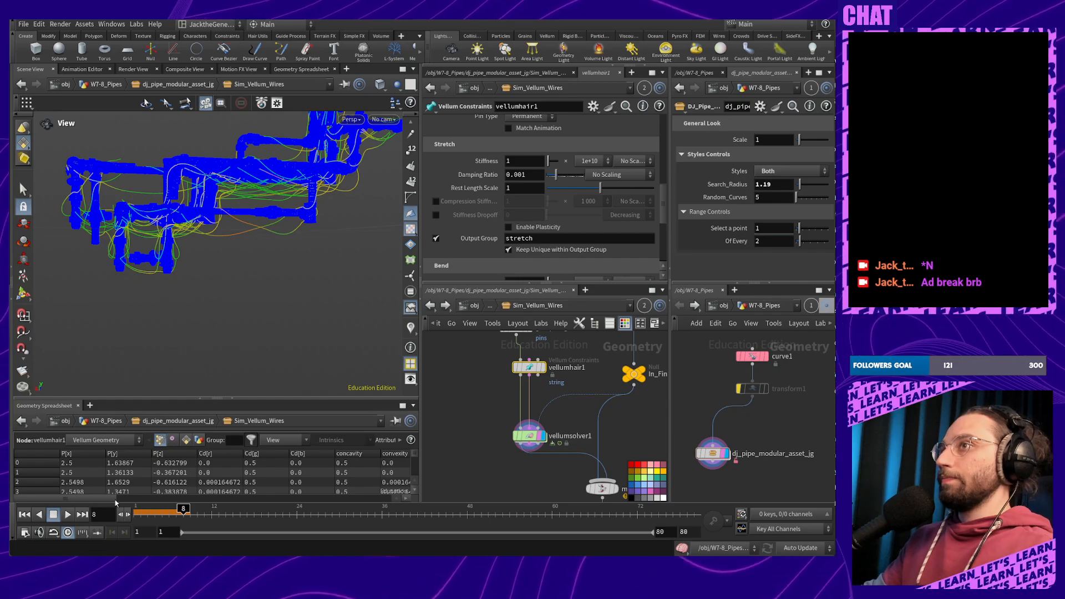
left_click(529, 437)
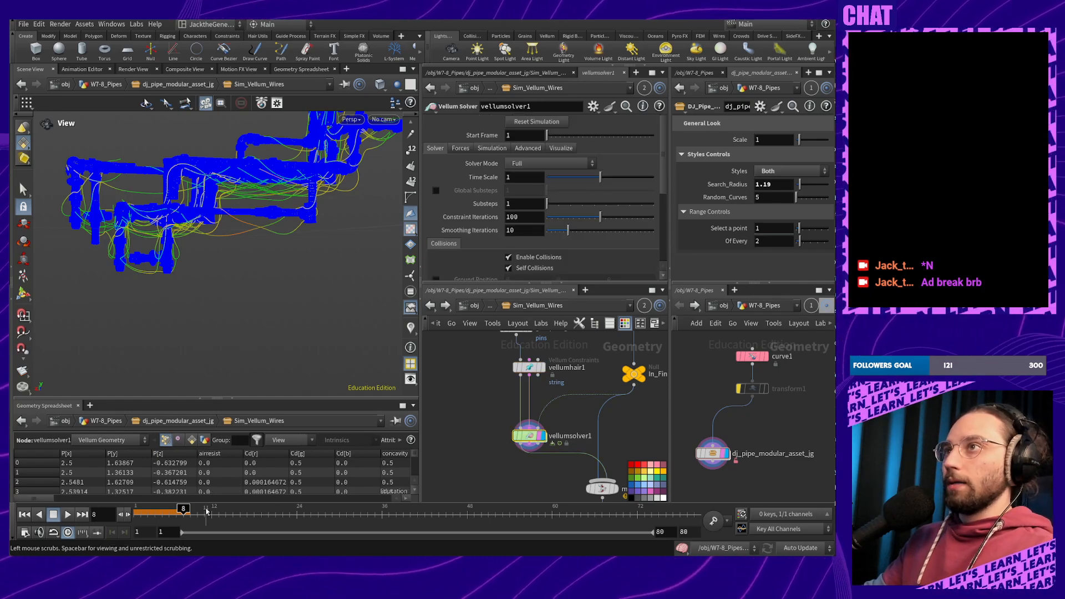
left_click(37, 515)
left_click(66, 514)
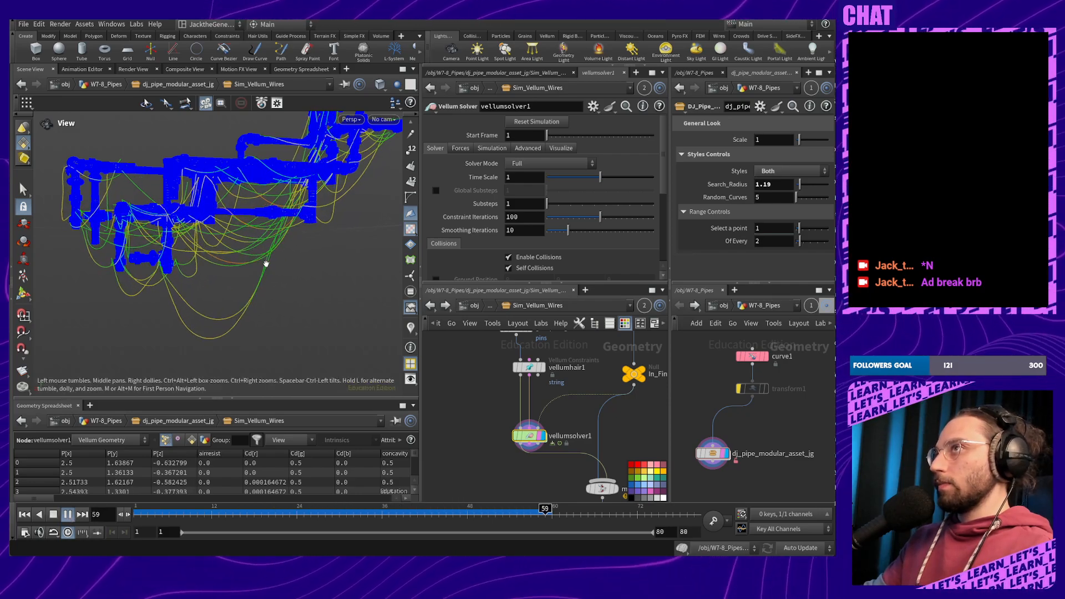
left_click(67, 514)
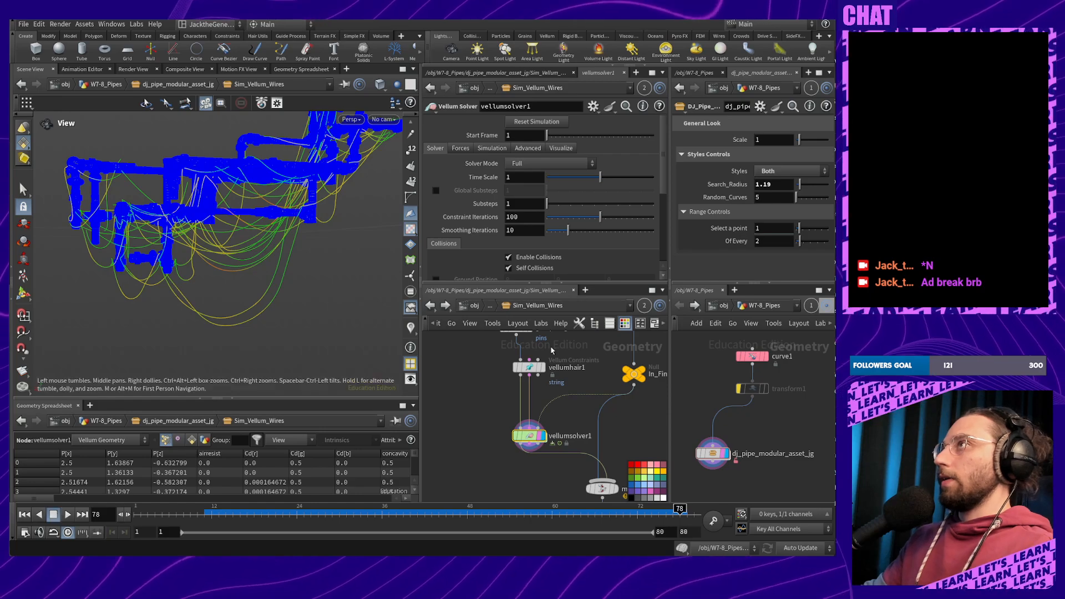
Set vellumhair1's stretch damping ratio to 0.0005 and replay the simulation from frame 1, stopping at frame 7
left_click(542, 367)
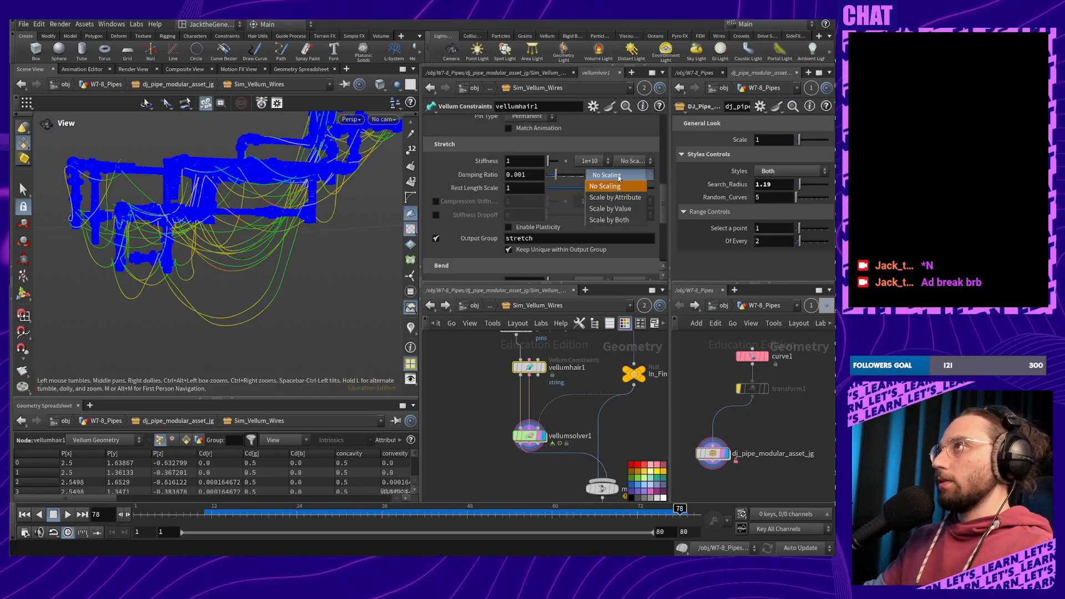
left_click(622, 179)
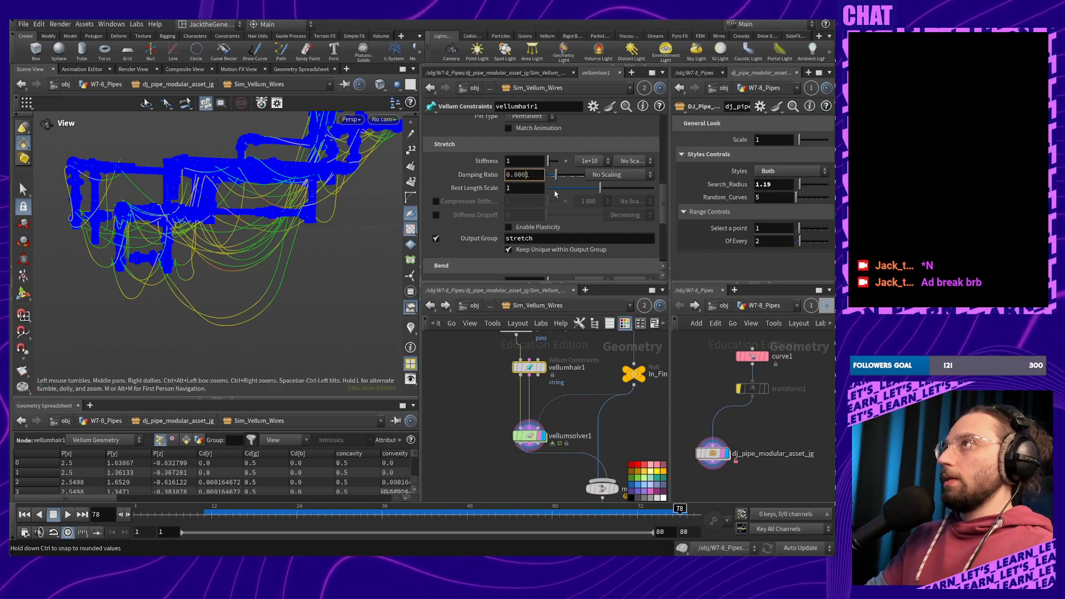
type("1")
key("Return")
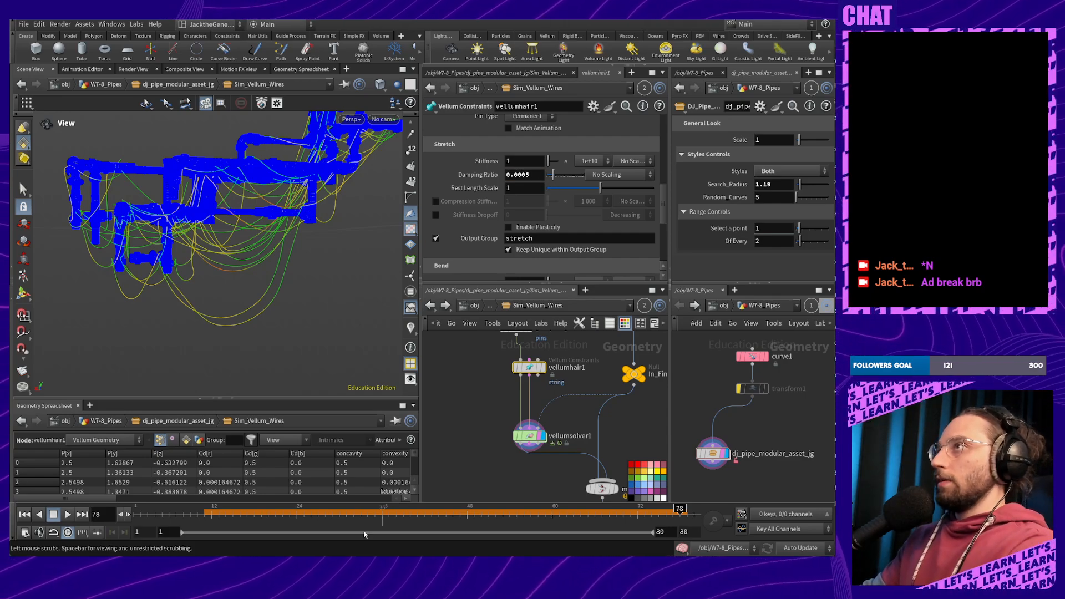
left_click_drag(438, 519, 11, 509)
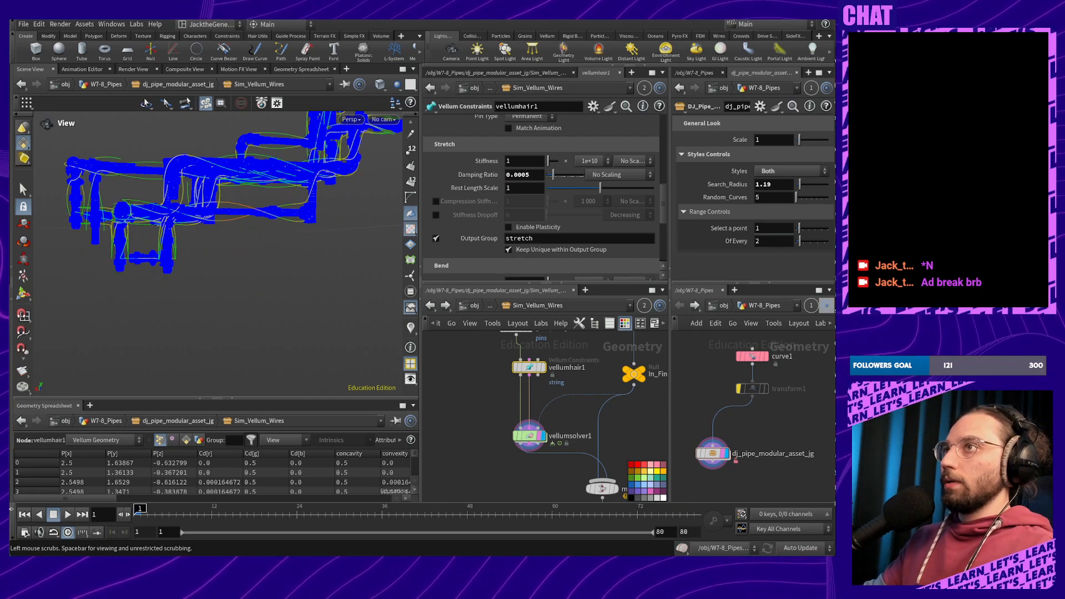
left_click(71, 515)
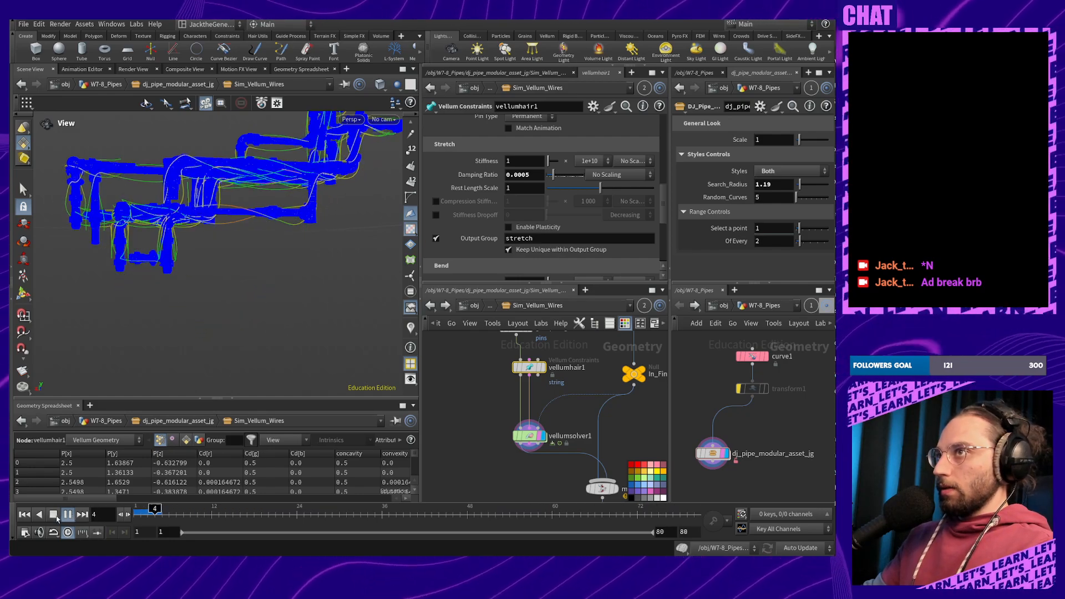
left_click(72, 516)
Set sweep1's tube radius to 0.309 and play the simulation with vellumsolver1 selected, stopping at frame 73
middle_click_drag(478, 338, 478, 431)
left_click(506, 359)
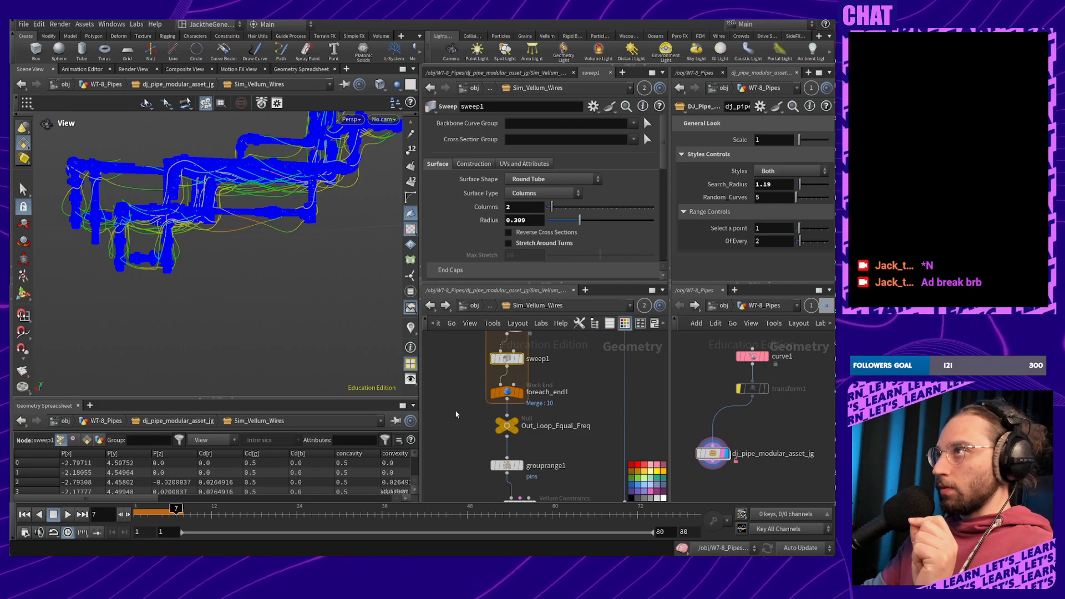
middle_click_drag(448, 412, 450, 361)
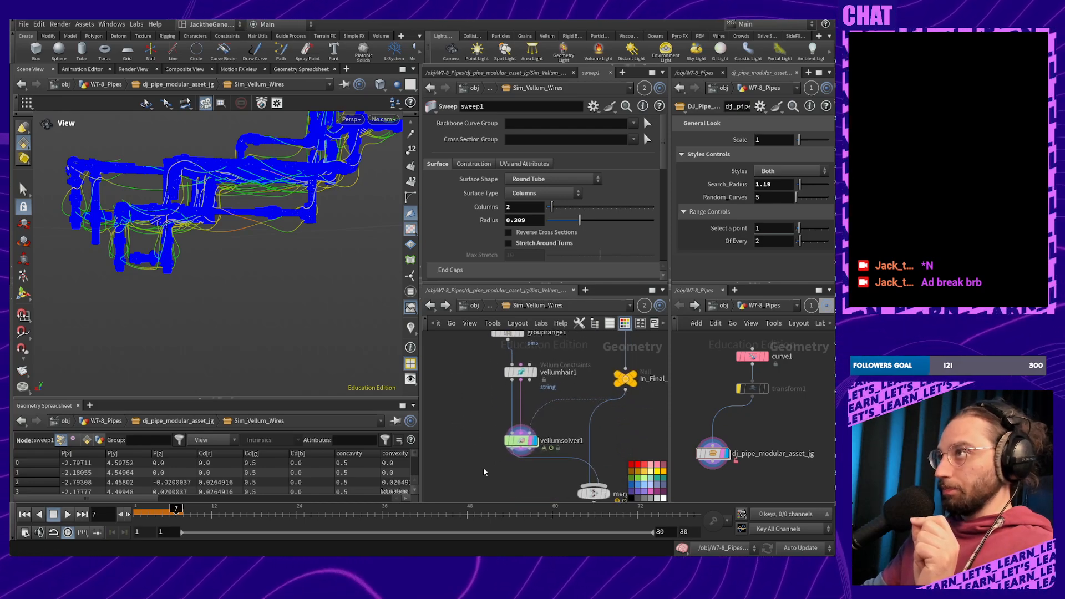
left_click(520, 441)
left_click(69, 514)
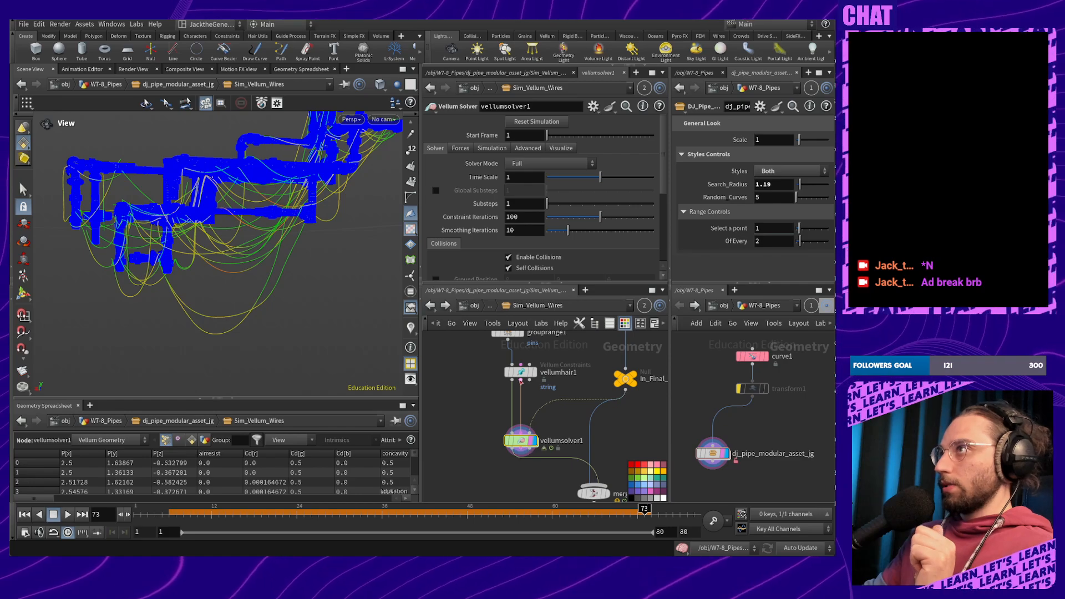
Try a stretch stiffness multiplier of 1e-10 on vellumhair1 and replay the simulation from frame 1, stopping at frame 34
left_click(521, 374)
scroll(583, 201, "up", 2)
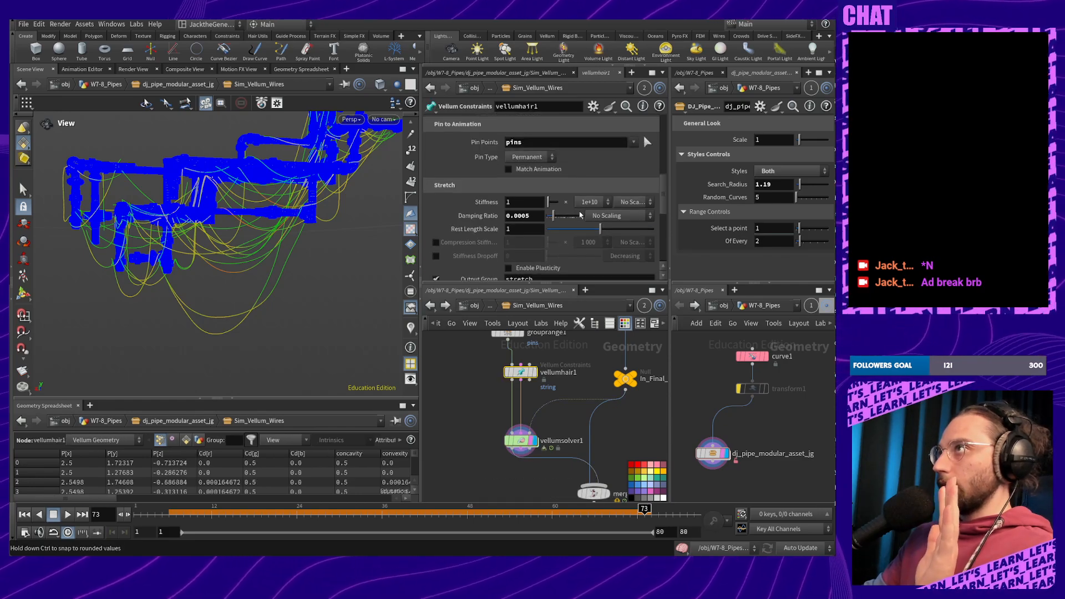
left_click(600, 203)
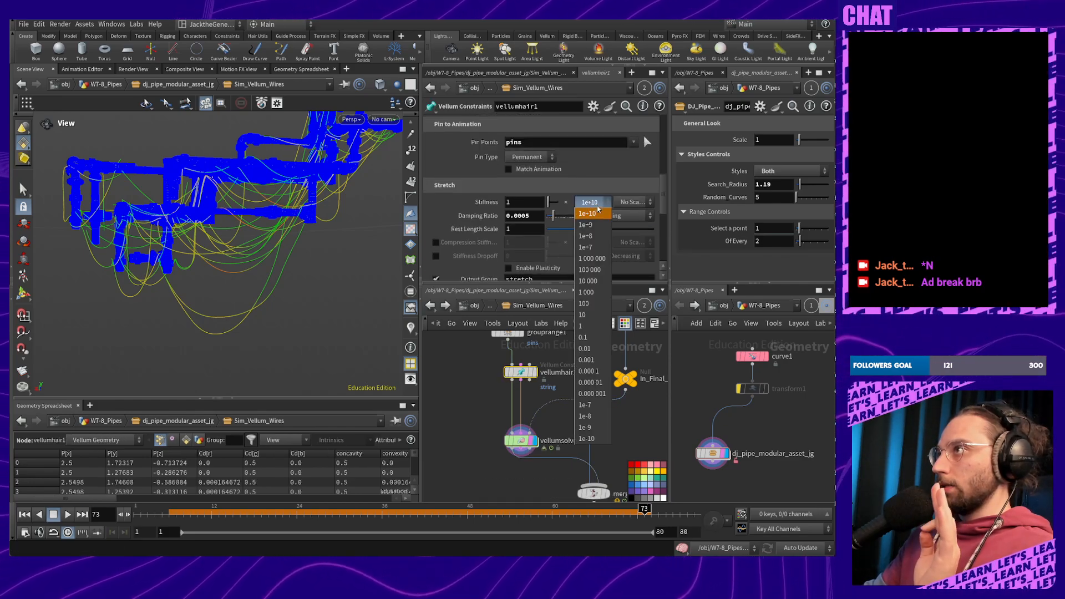
left_click(586, 438)
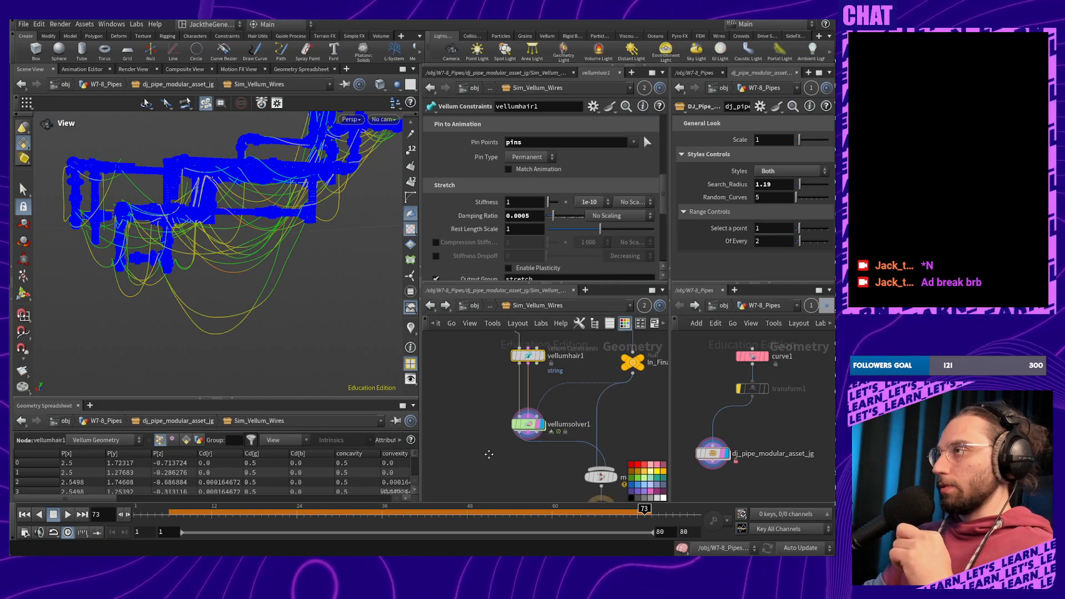
middle_click_drag(489, 454, 495, 447)
left_click_drag(211, 510, 48, 515)
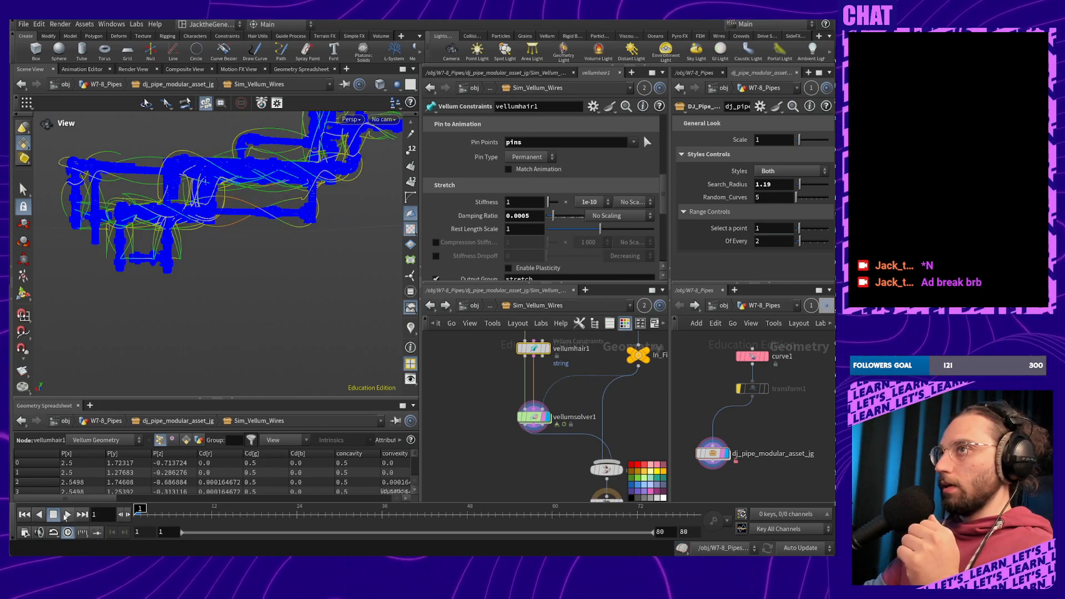
left_click(66, 515)
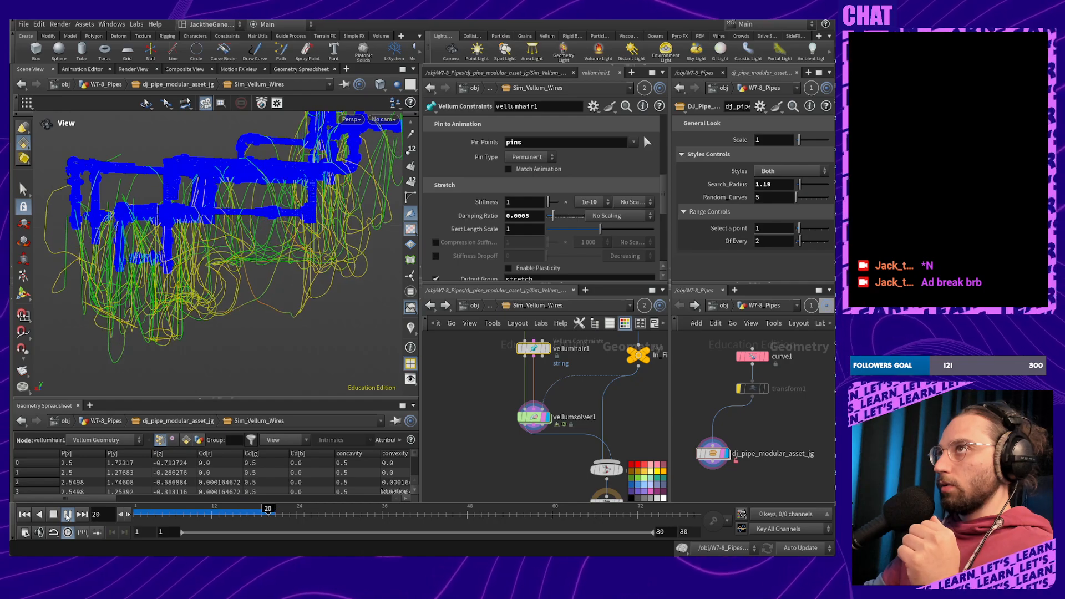
left_click(53, 515)
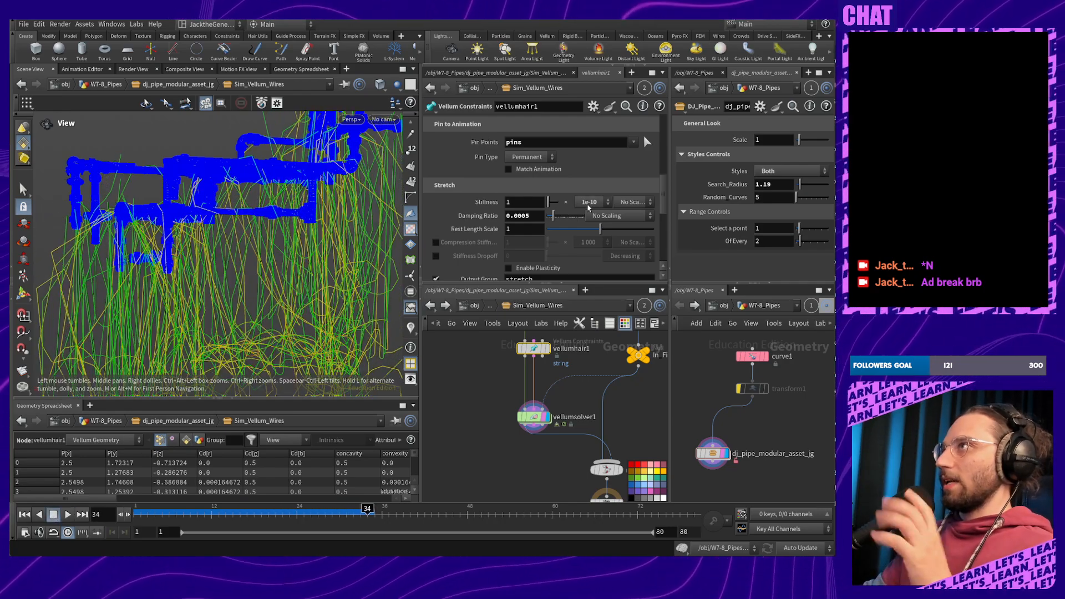
Set vellumhair1's stretch stiffness to 10 with a multiplier of 1e+10
left_click(589, 202)
left_click(590, 212)
left_click(537, 201)
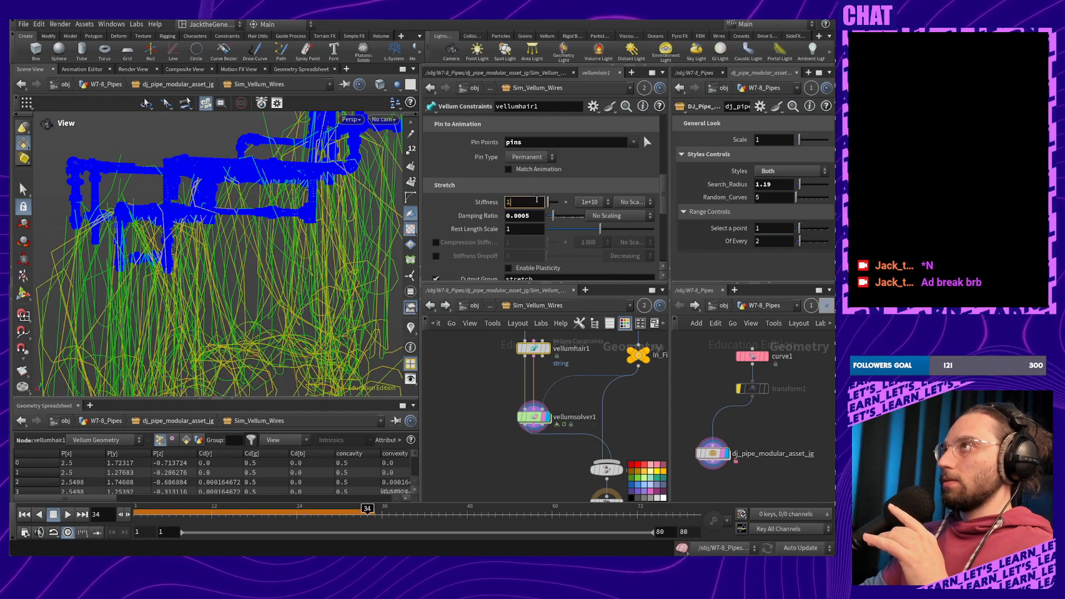
type("0")
key("Return")
Select vellumsolver1 and replay the simulation from frame 1, stopping at frame 79 to examine the wires' sag
left_click(533, 416)
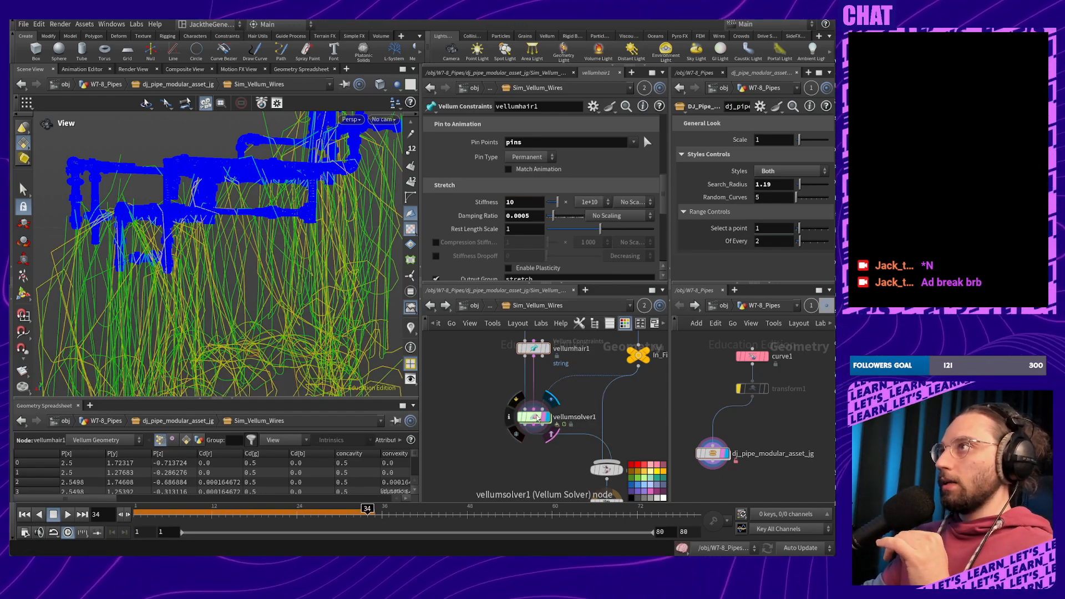
left_click(24, 514)
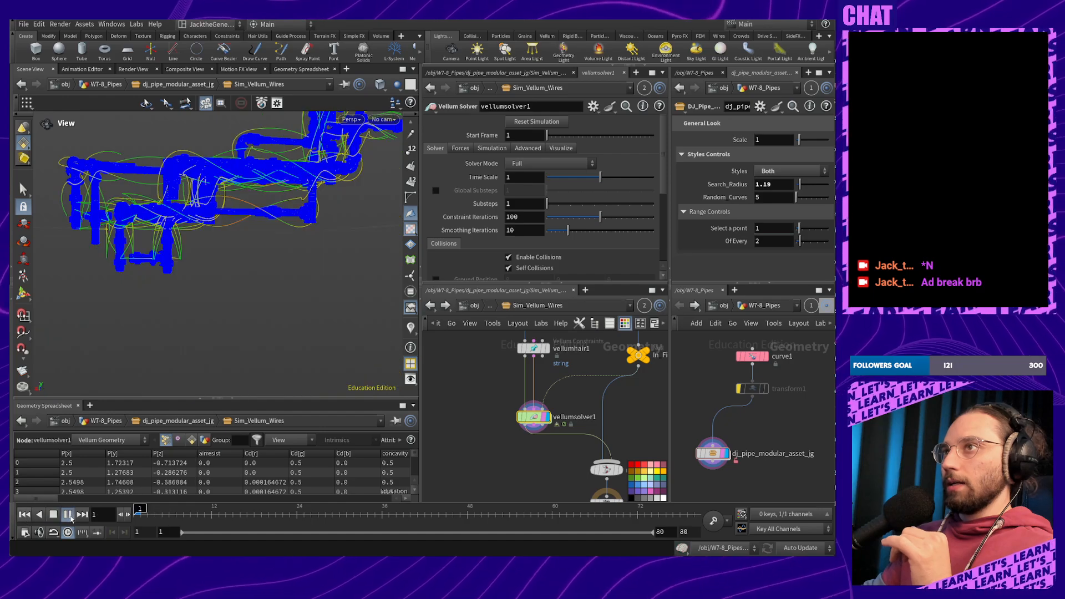
left_click(67, 514)
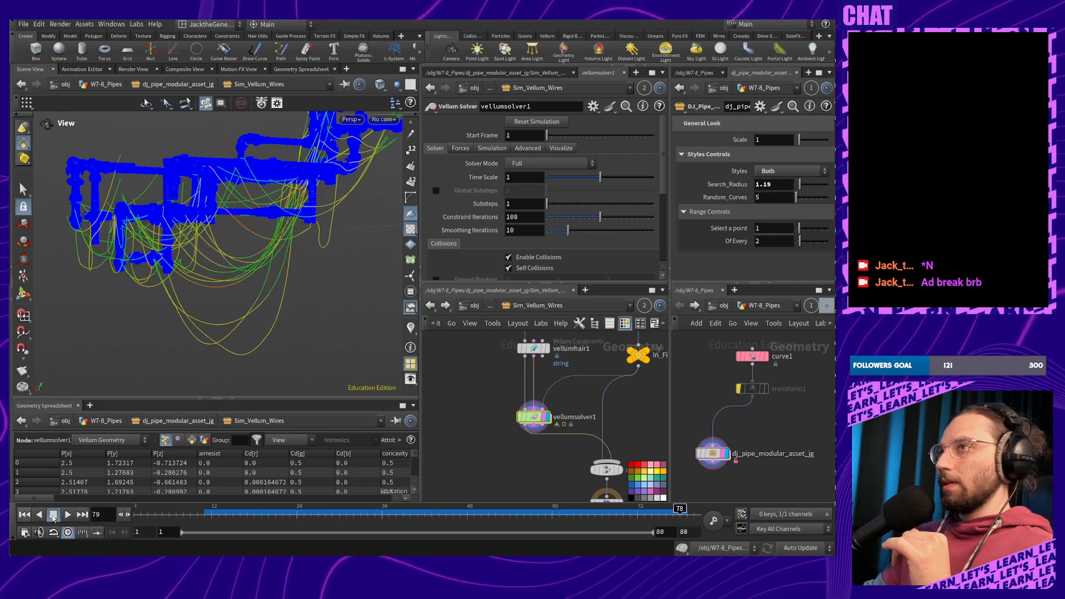
left_click(70, 518)
Set vellumhair1's stretch stiffness to 1 and its rest length scale to 1.366
middle_click_drag(558, 381, 528, 422)
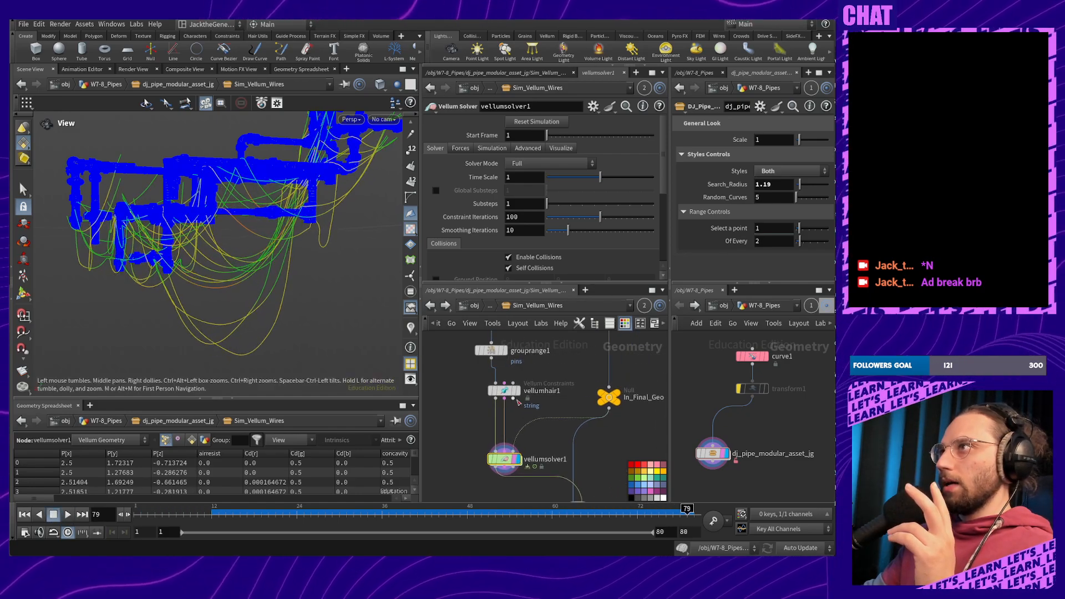
left_click(504, 391)
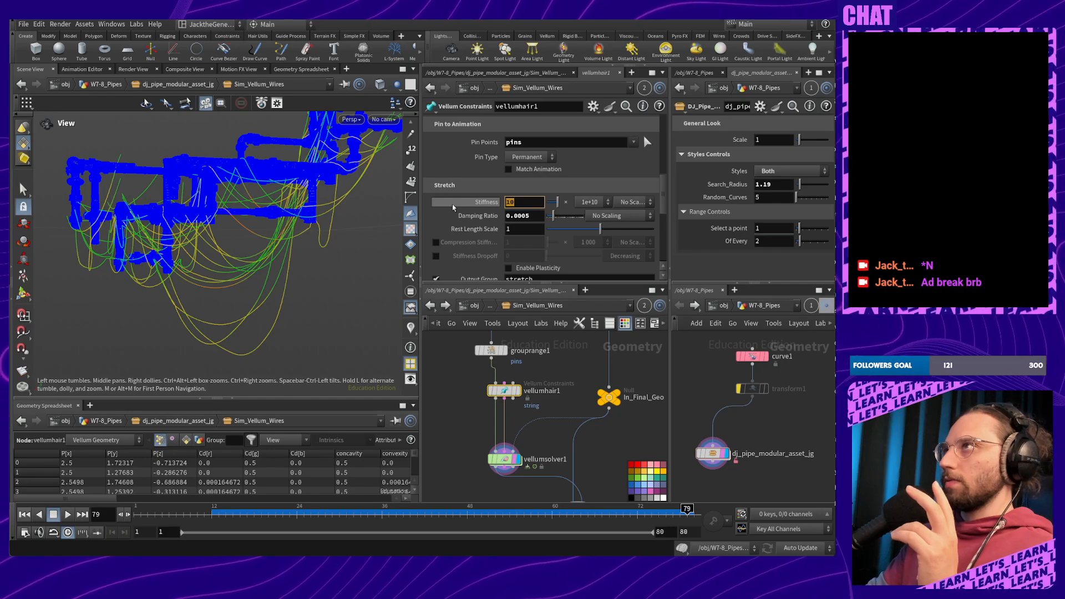
type("1")
key("Return")
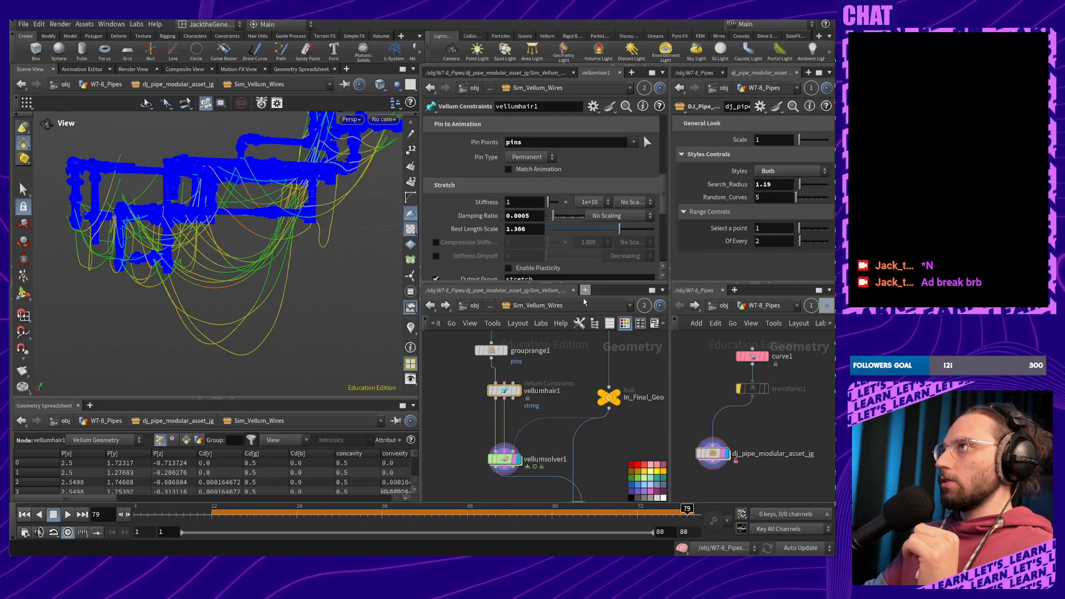
Replay the vellumsolver1 simulation from frame 1 and examine the full length of the hanging wires, stopping at frame 26
left_click(505, 459)
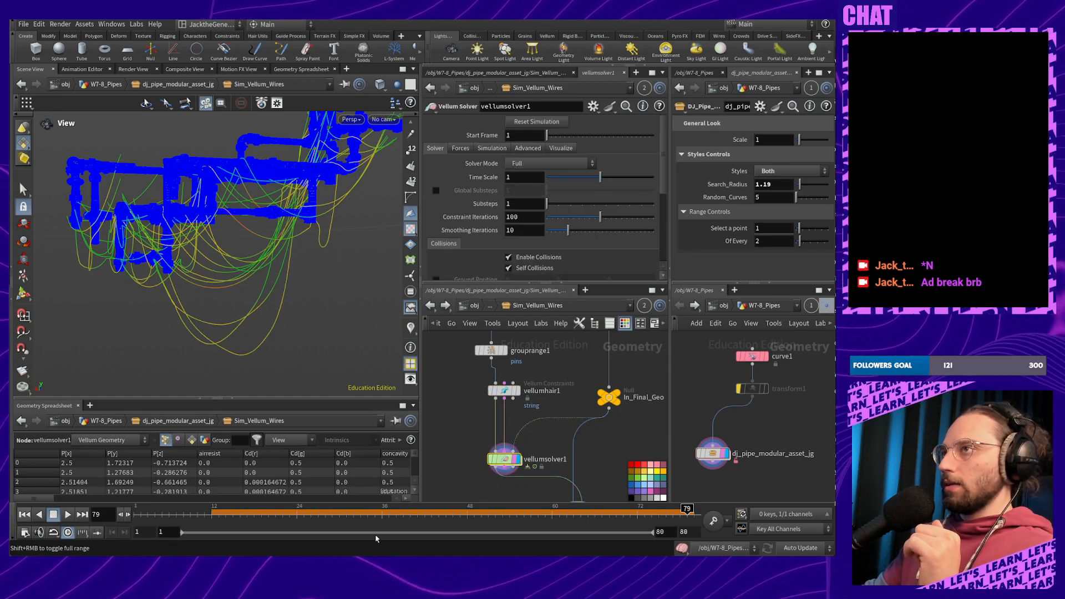
left_click(24, 514)
left_click(67, 515)
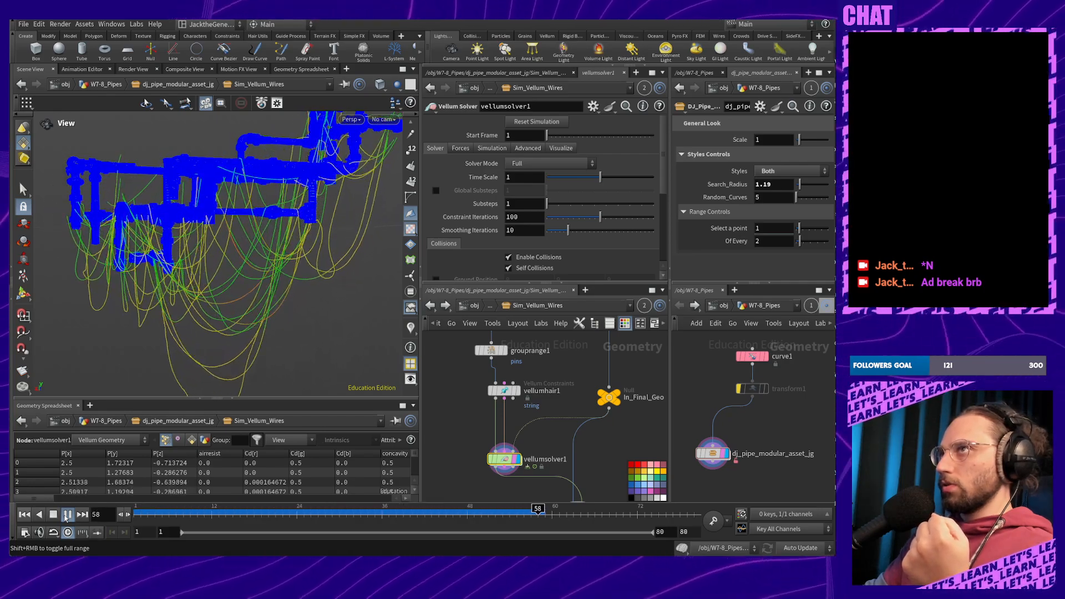
left_click_drag(204, 363, 220, 314)
left_click(68, 514)
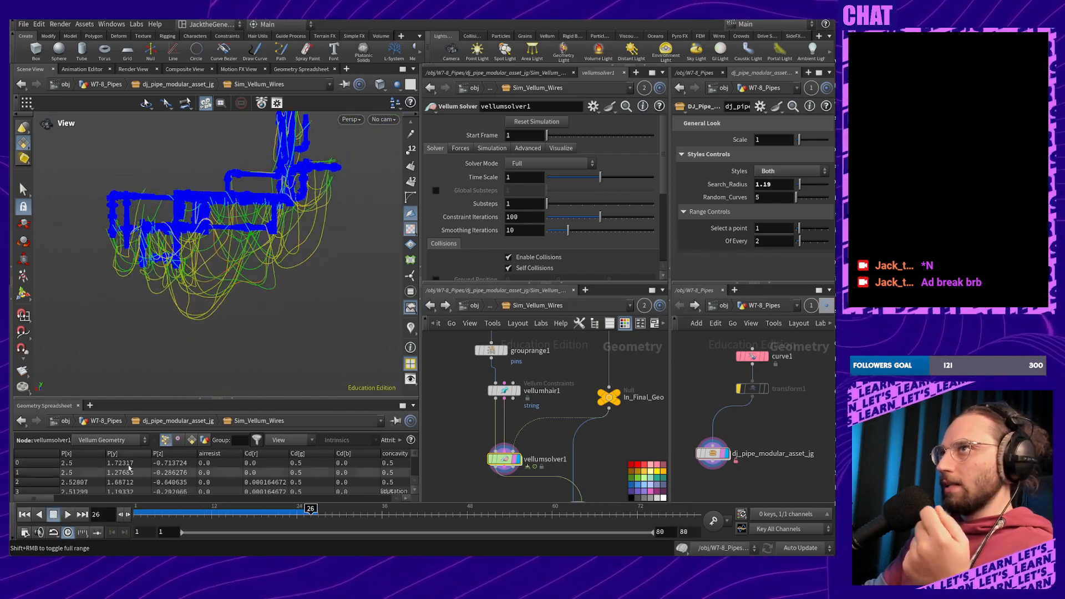
Try a rest length scale of 0.475 on vellumhair1 and replay the simulation from the start, stopping at frame 27
left_click(502, 391)
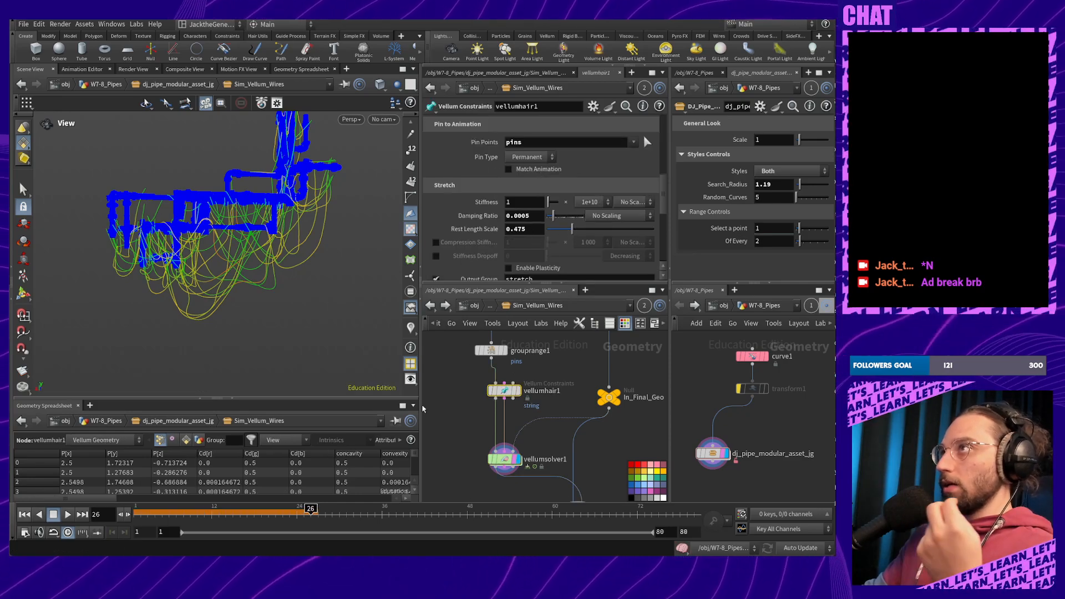
left_click(504, 459)
left_click(25, 514)
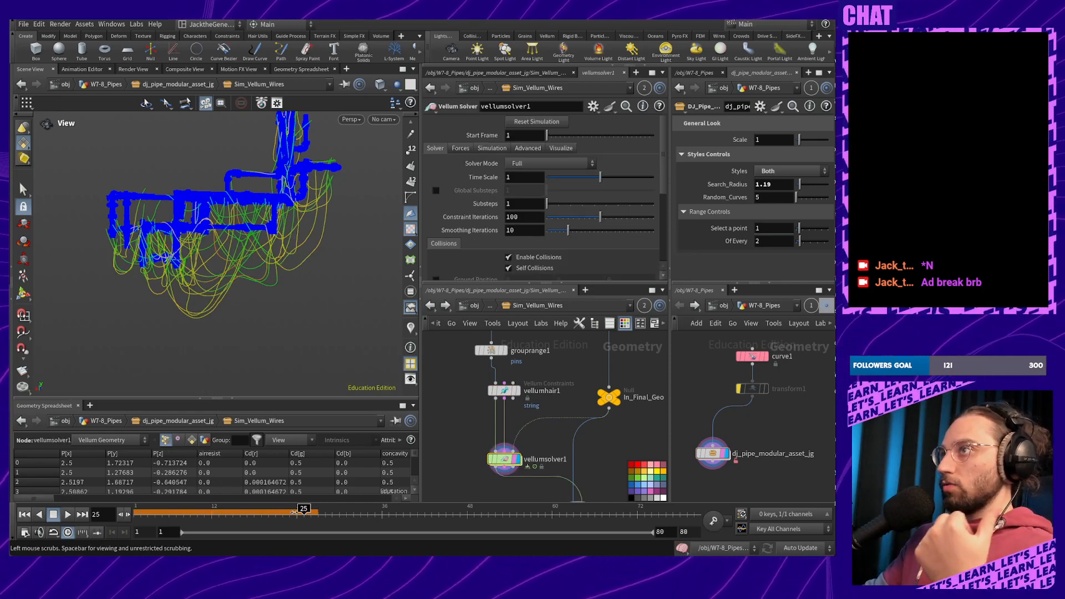
left_click(67, 514)
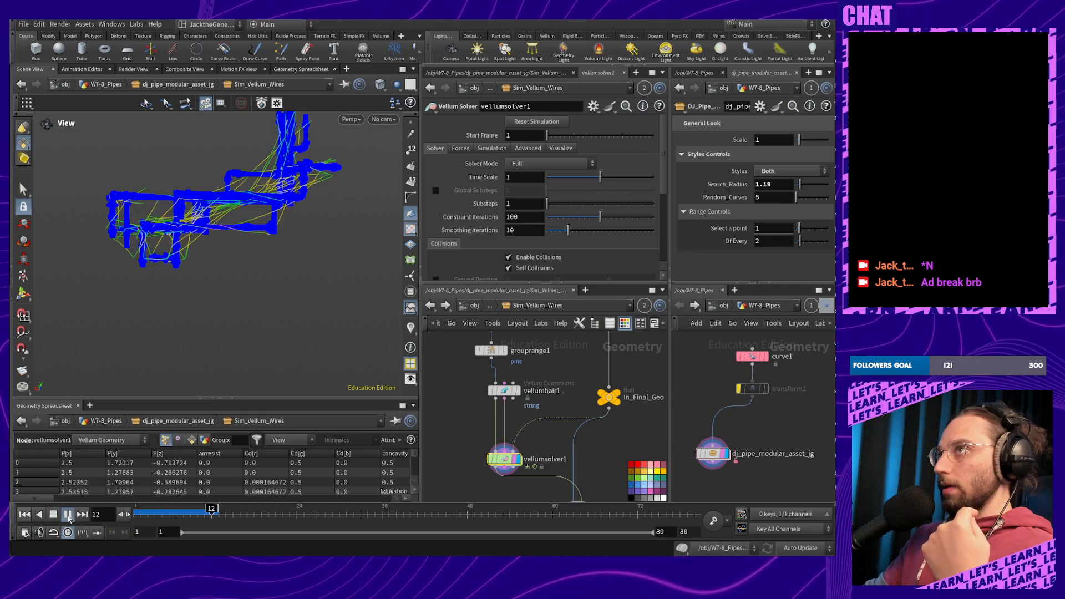
left_click(54, 515)
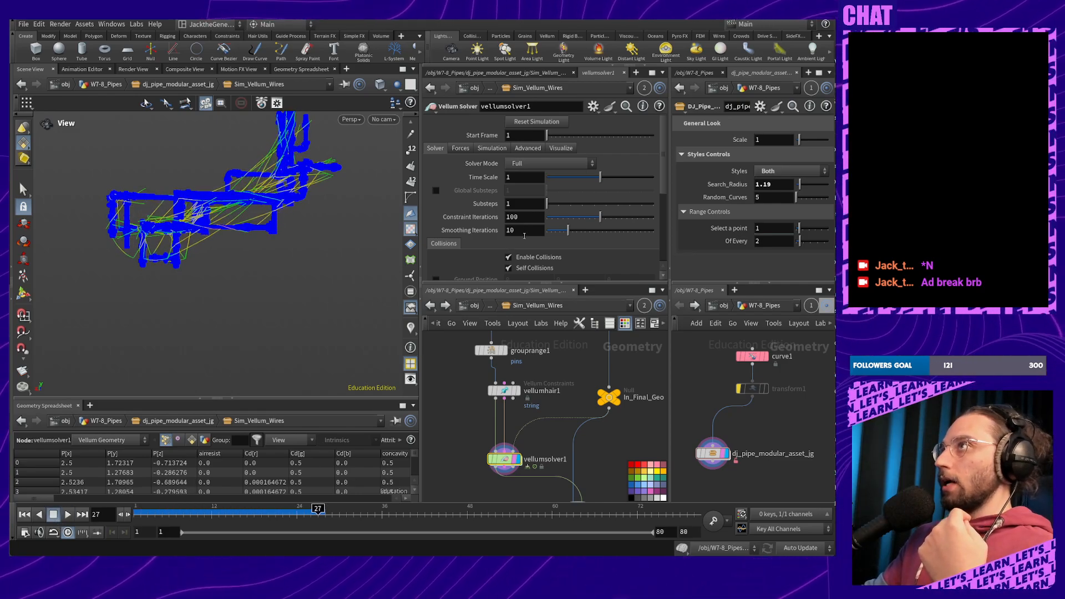
Set vellumhair1's stretch rest length scale to 1
left_click(503, 391)
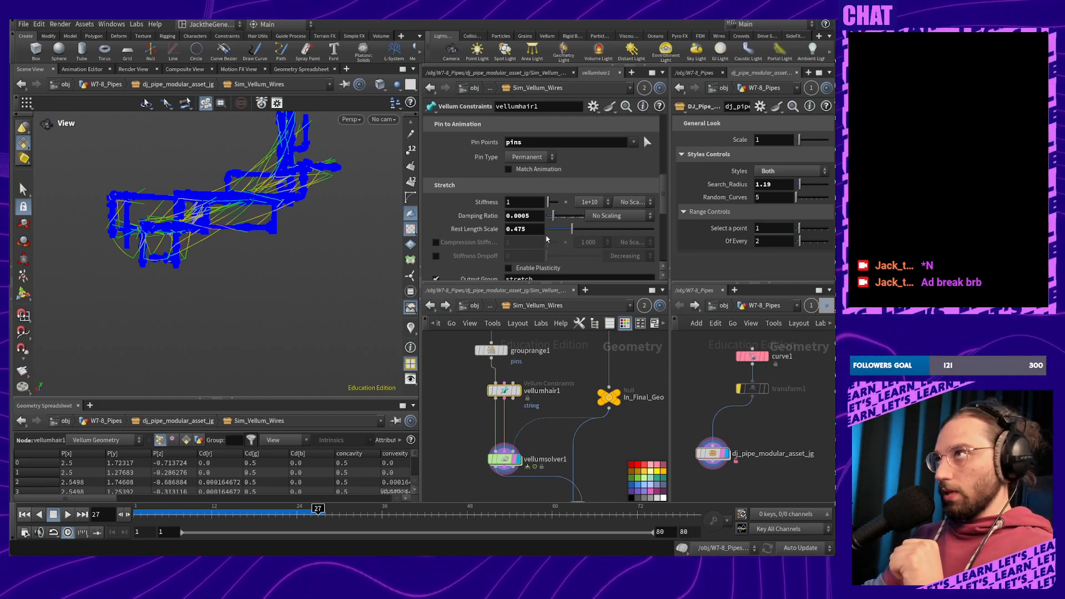
left_click_drag(531, 228, 461, 235)
type("1")
key("Return")
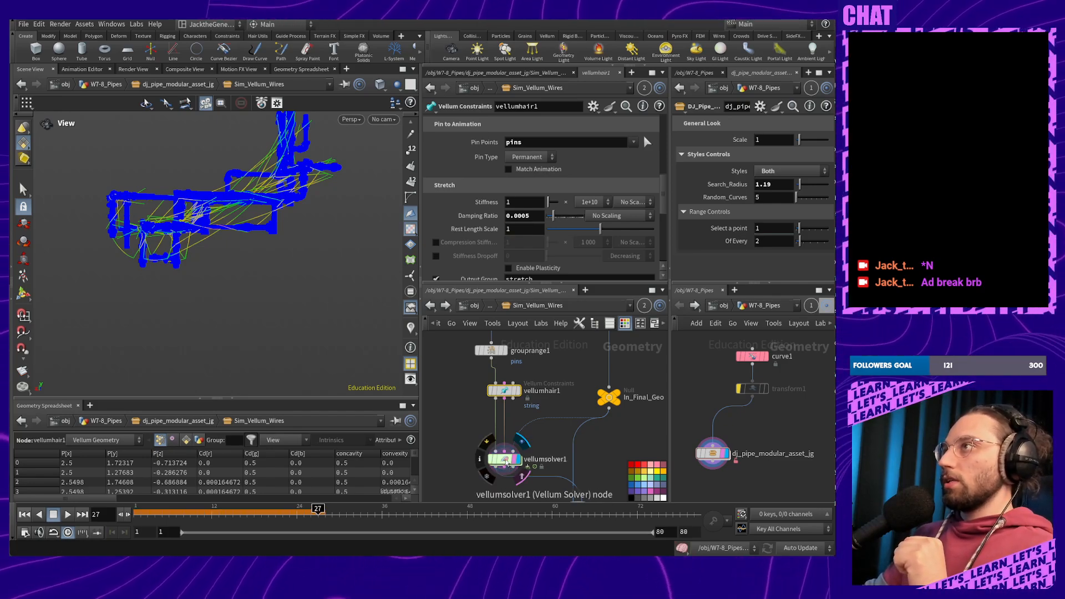
Set vellumsolver1's substeps to 200
left_click(506, 466)
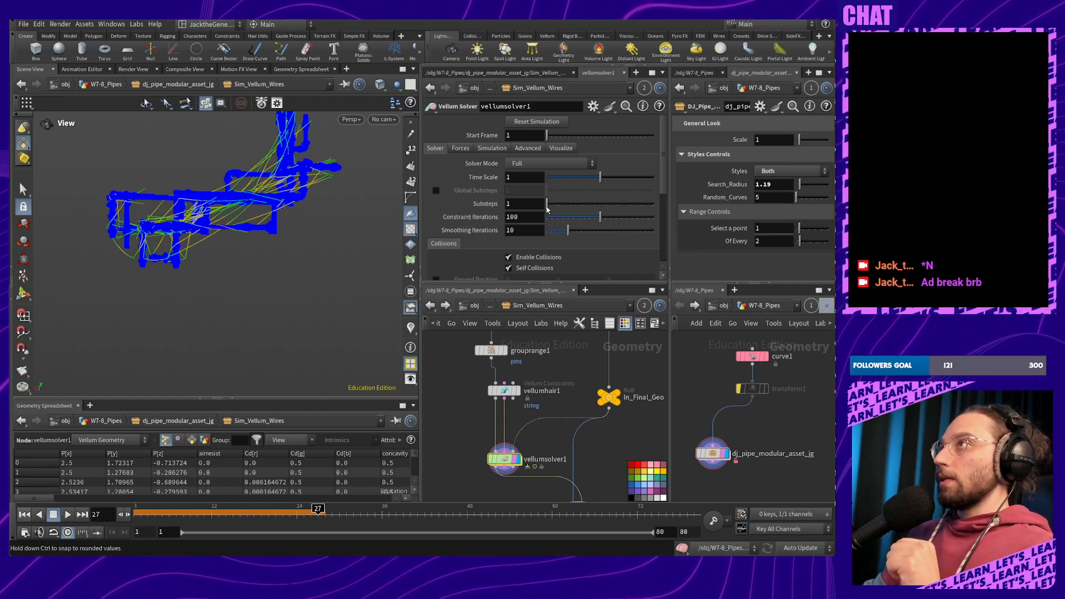
left_click(524, 204)
type("200")
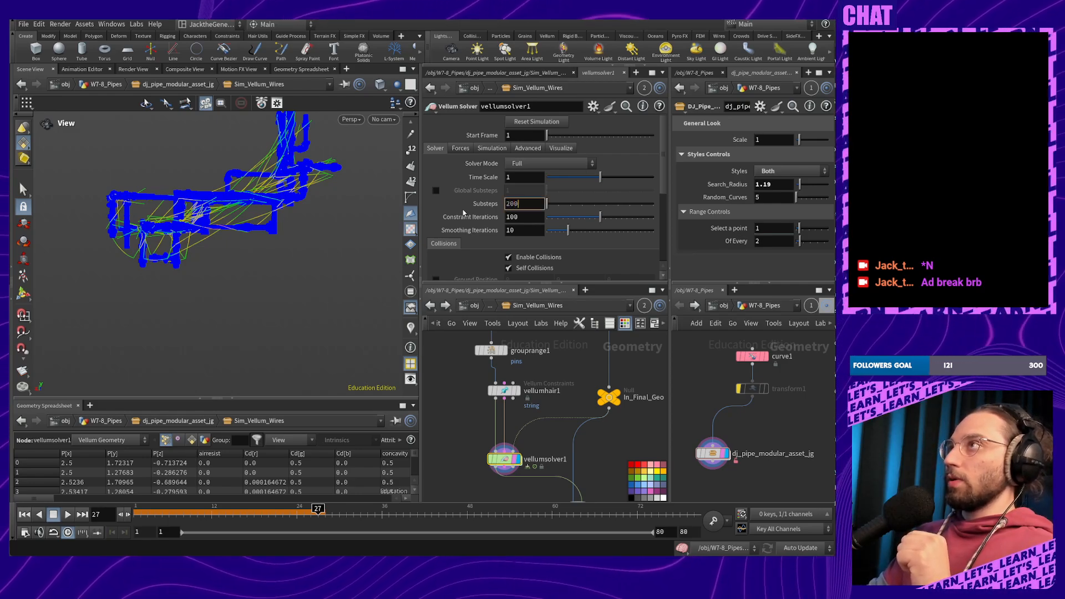
key("Return")
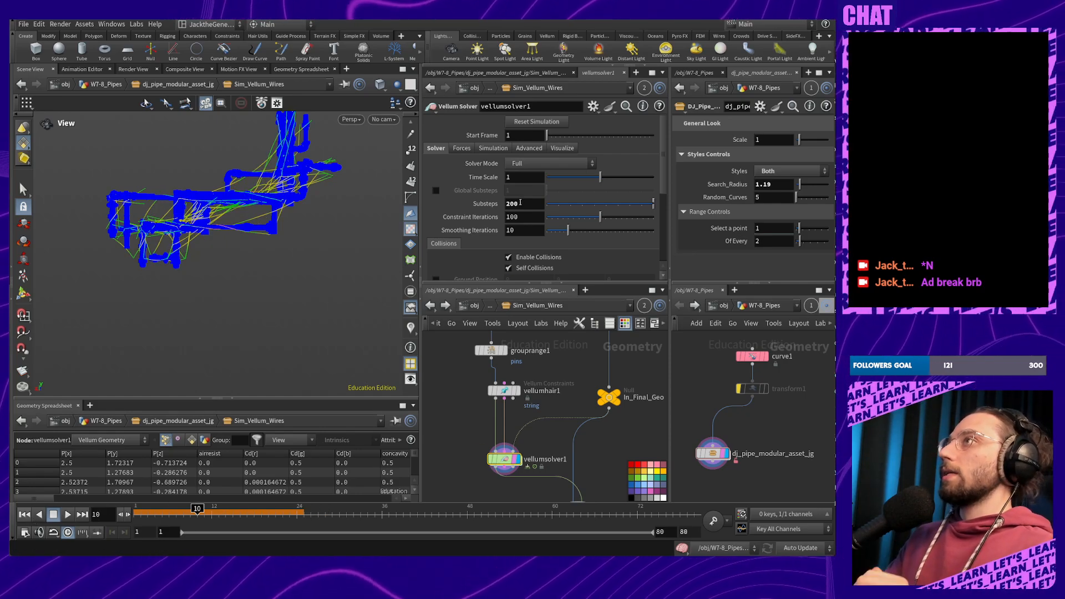
Set the Vellum solver's substeps to 50, interrupt the cook and return to the first frame
left_click_drag(521, 203, 469, 206)
type("50")
key("Return")
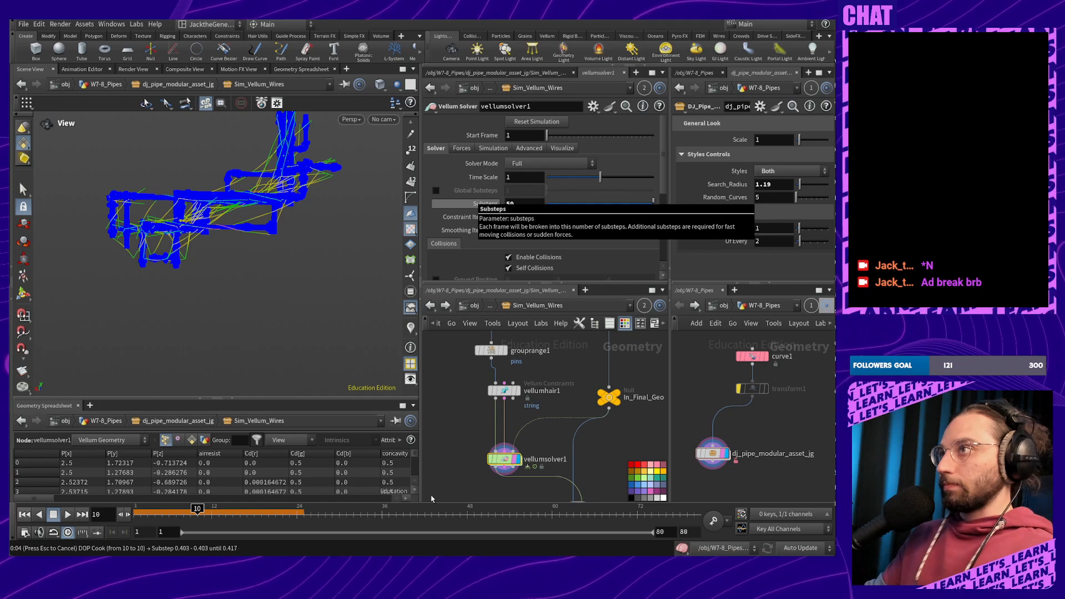
left_click(54, 514)
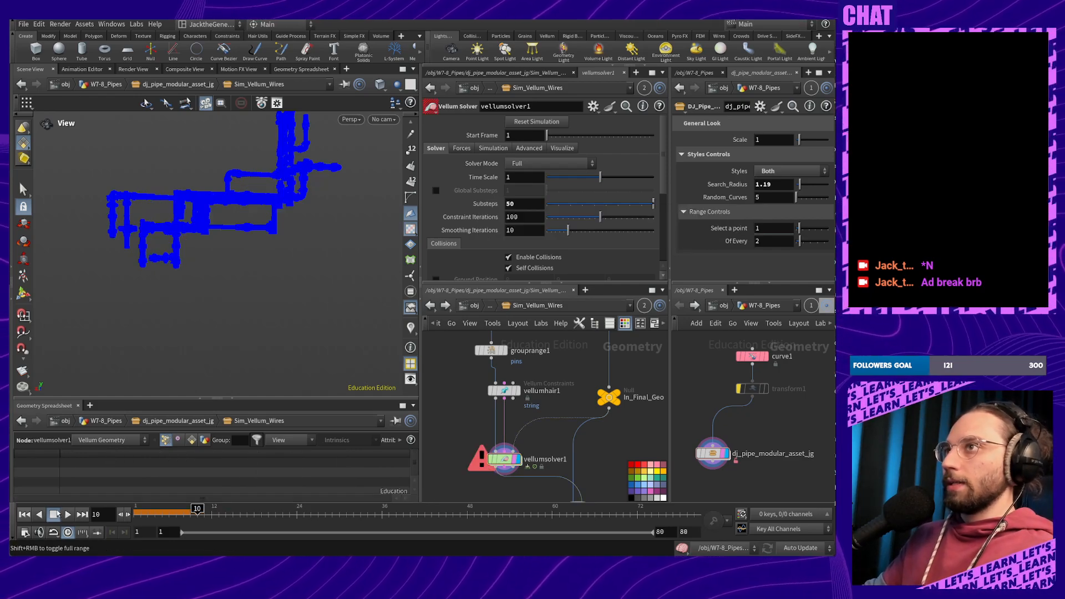
left_click(24, 515)
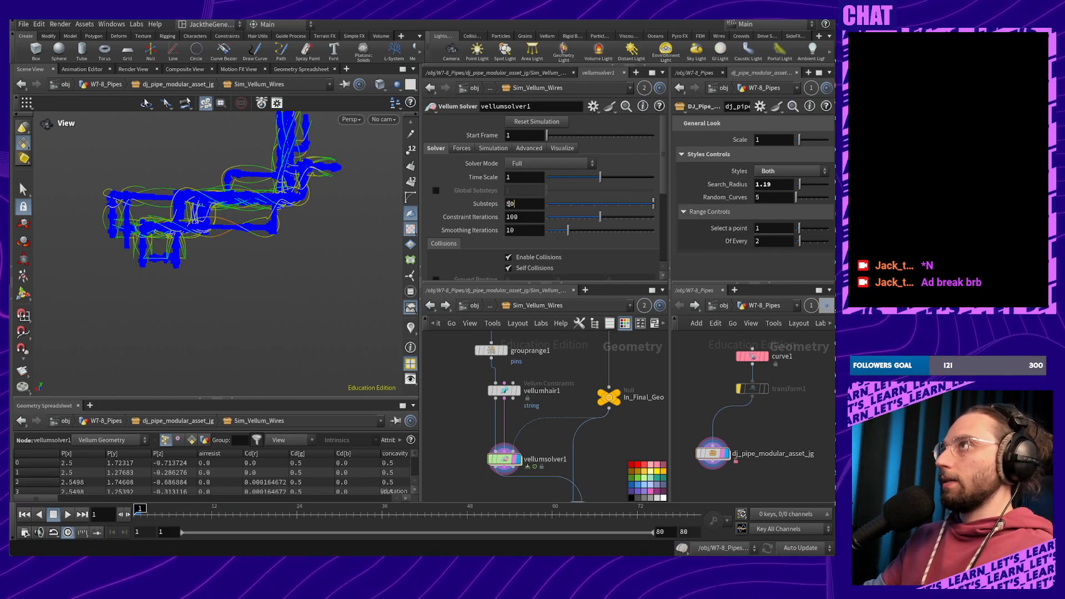
Set the Vellum solver's substeps to 20, run the wire simulation for a few frames and stop it
left_click_drag(523, 203, 443, 205)
type("20")
key("Return")
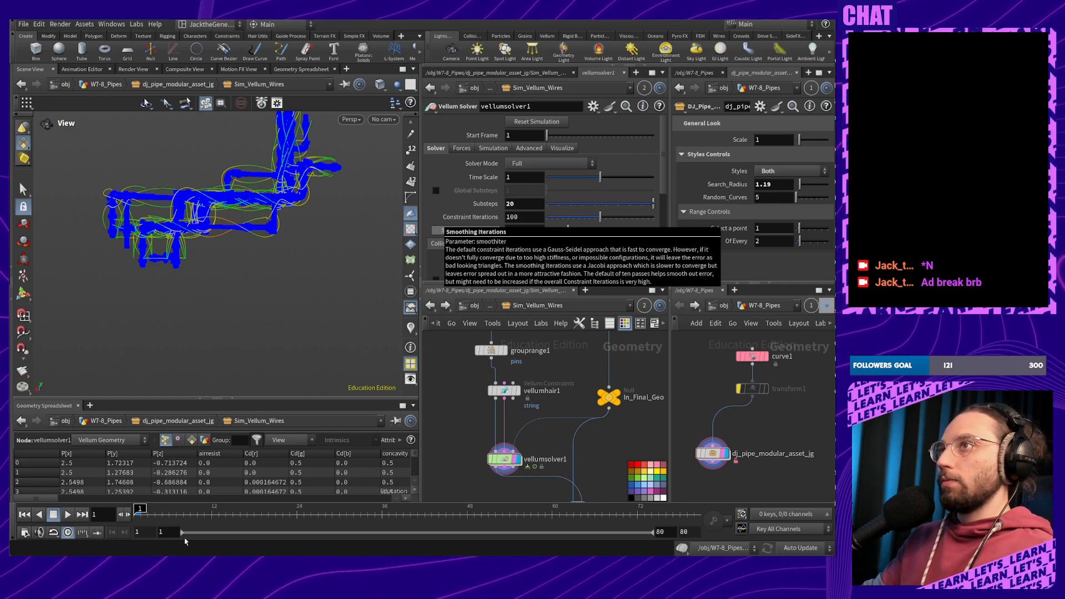
left_click(68, 515)
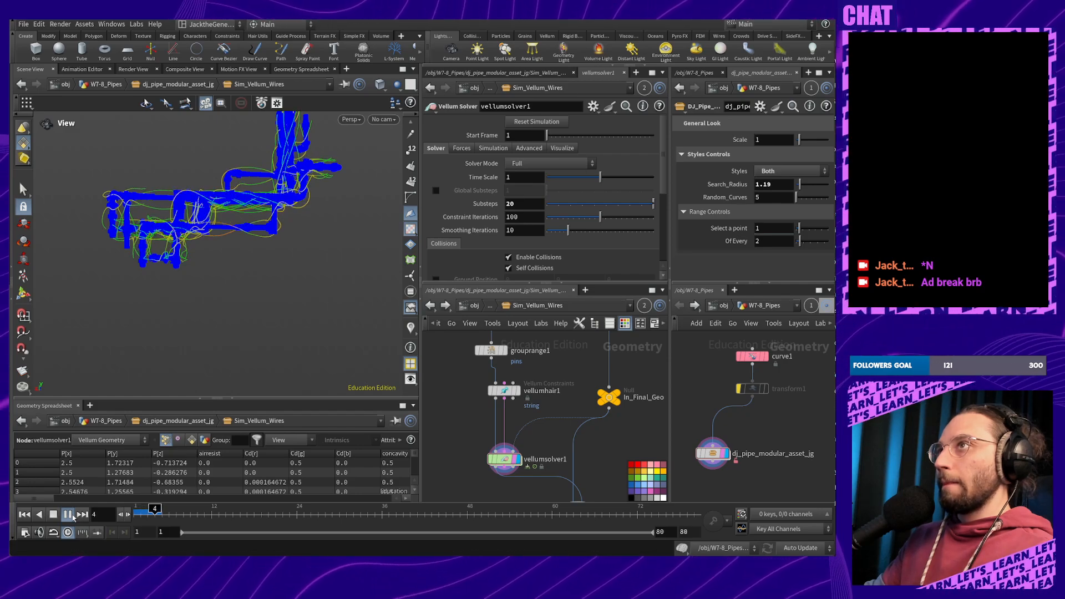
left_click(55, 516)
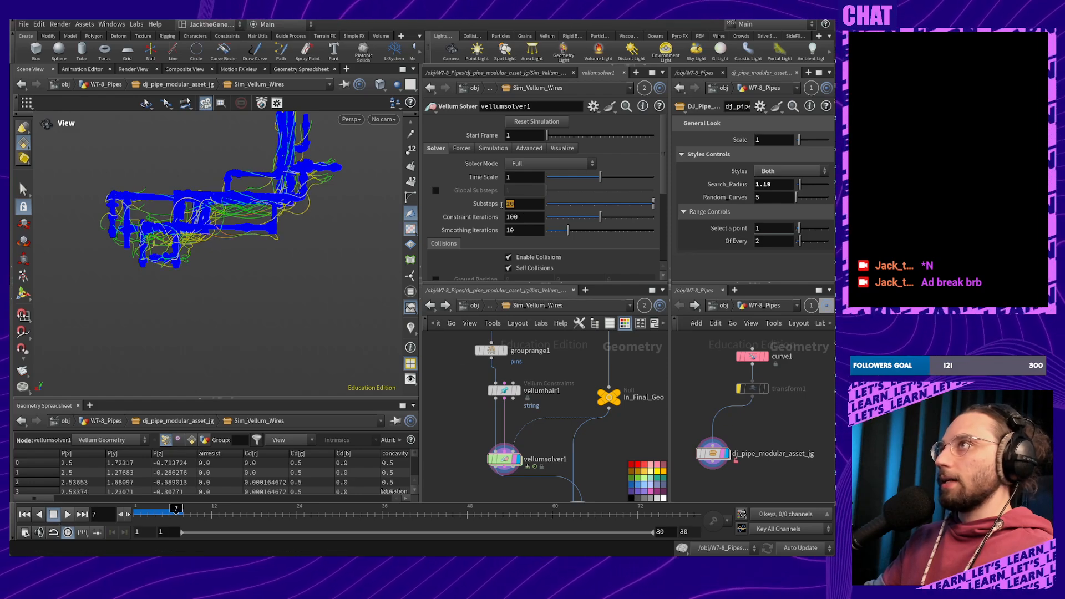
Set the Vellum solver's substeps to 8 and replay the wire simulation from the first frame
type("78")
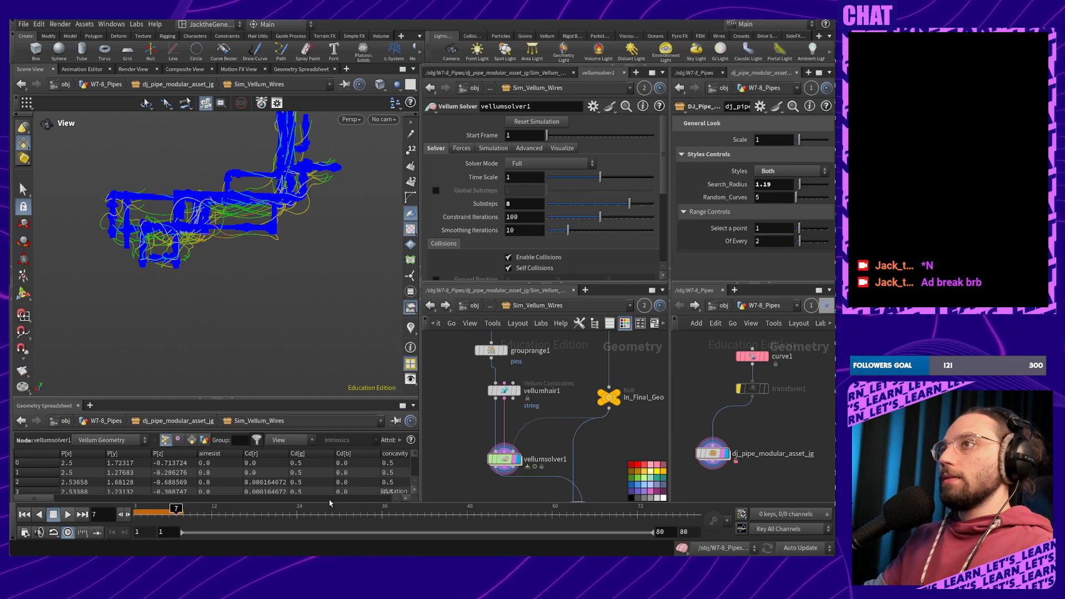
left_click(37, 515)
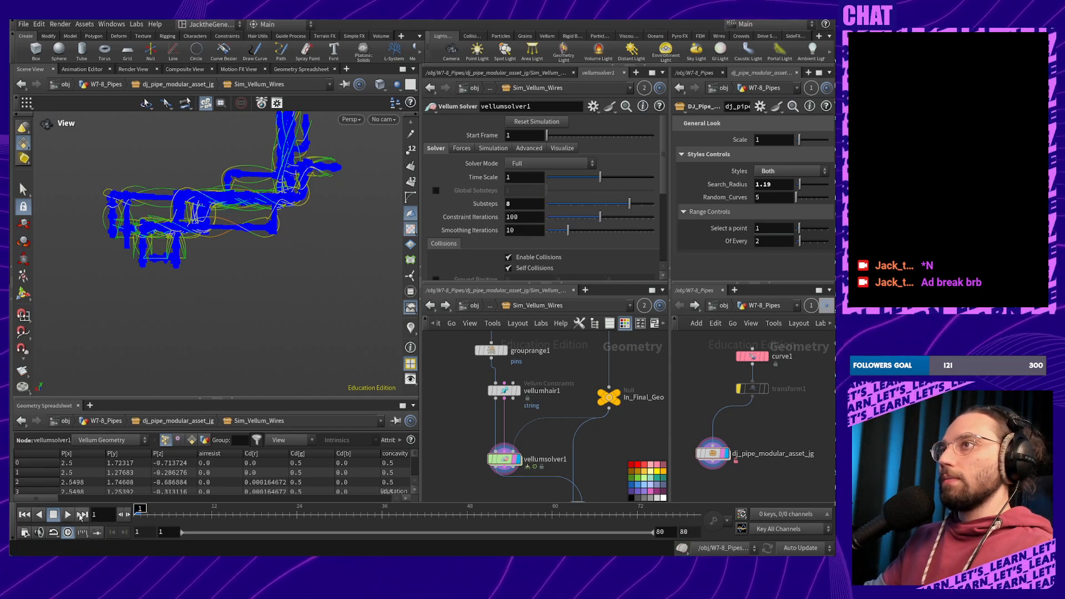
left_click(69, 515)
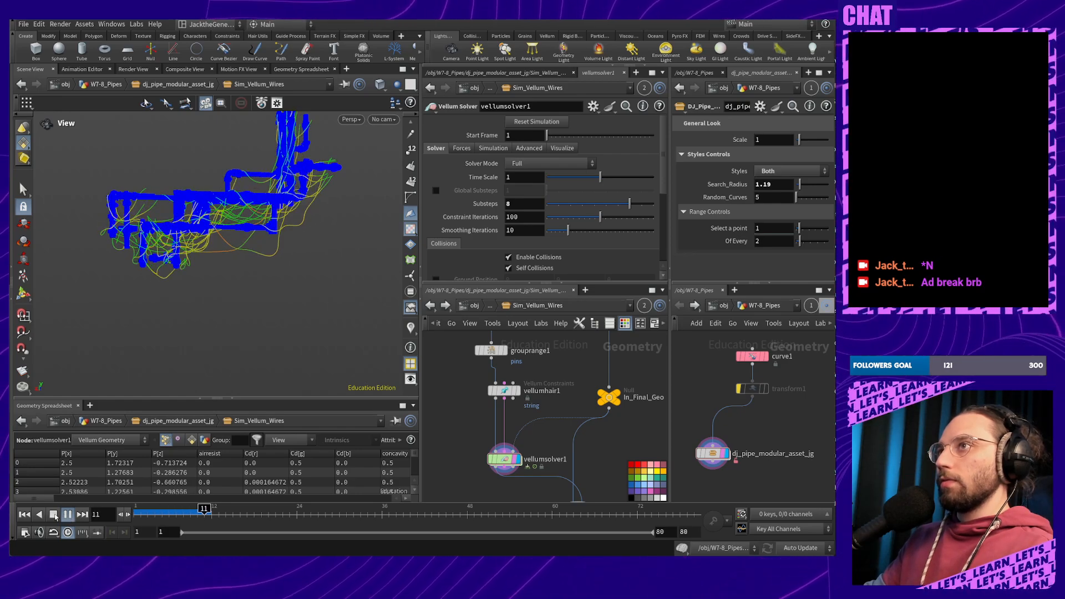
key("Escape")
Set the Vellum solver's substeps to 3 and play the wire simulation from the first frame
left_click_drag(531, 204, 457, 209)
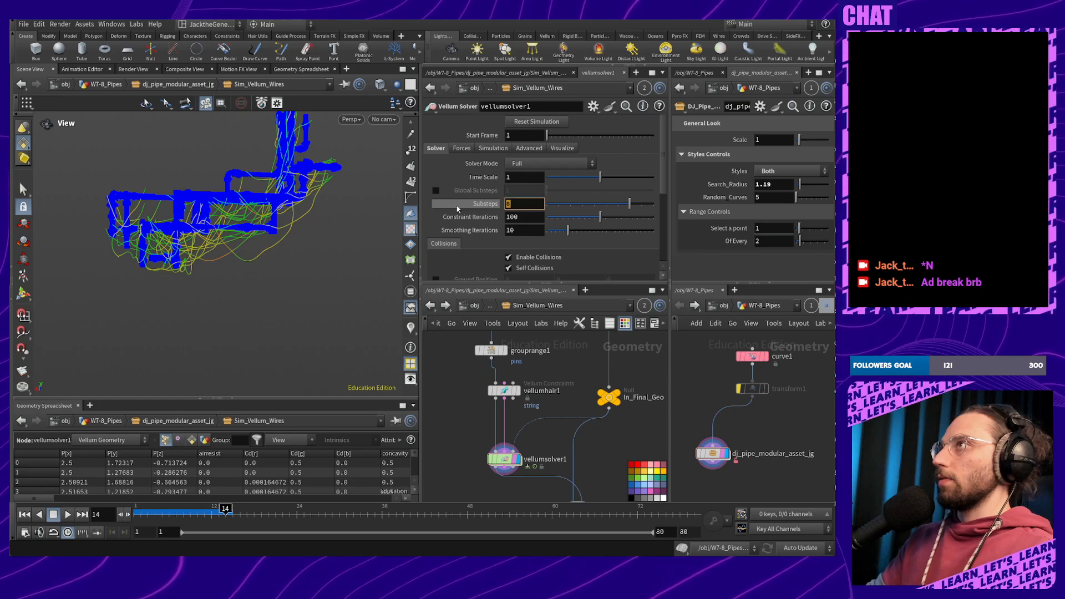
type("3")
key("Return")
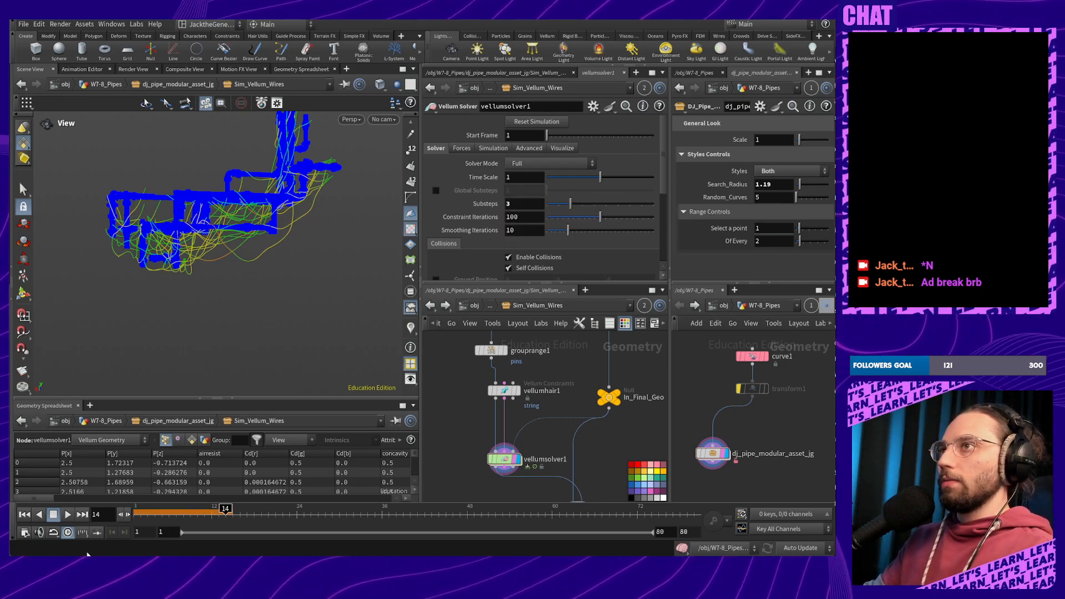
left_click(39, 514)
left_click(68, 515)
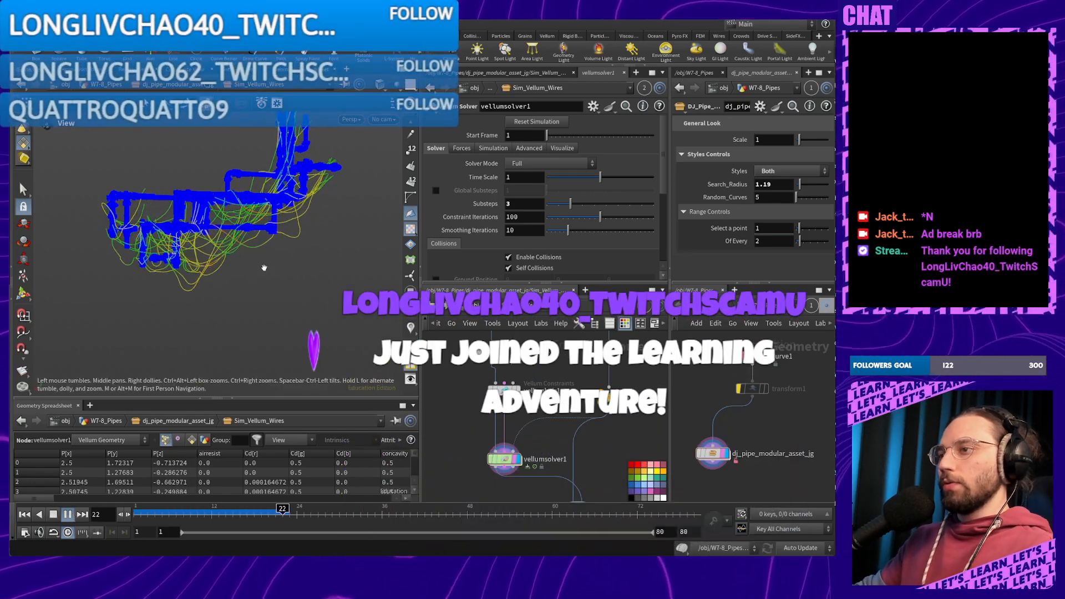
middle_click_drag(276, 266, 290, 292)
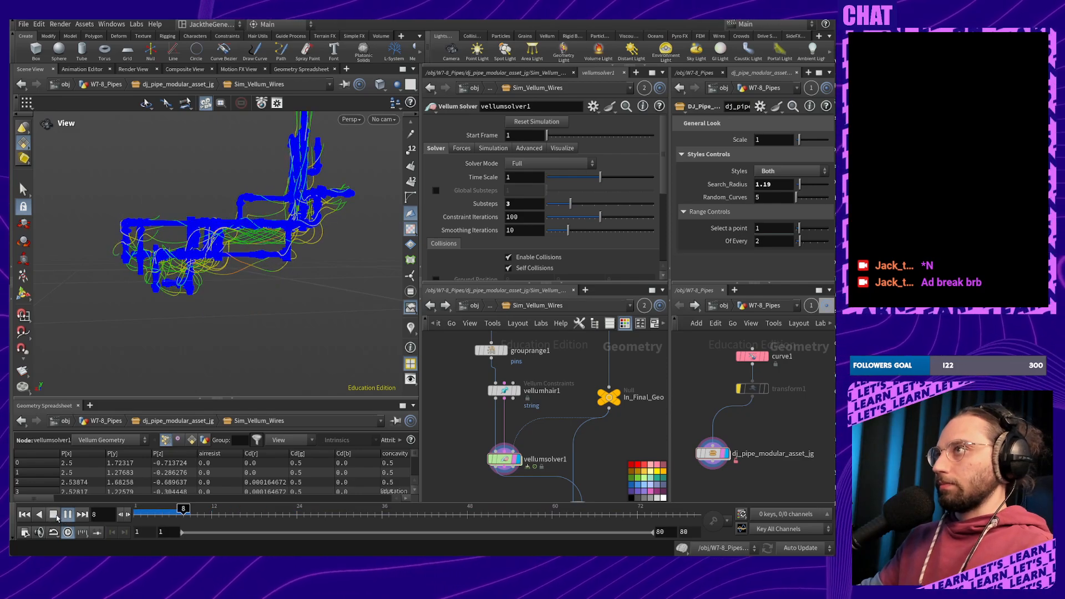
Play the simulation again and examine up close how the wires hang from the pipes, then stop playback
left_click(54, 515)
left_click(493, 465)
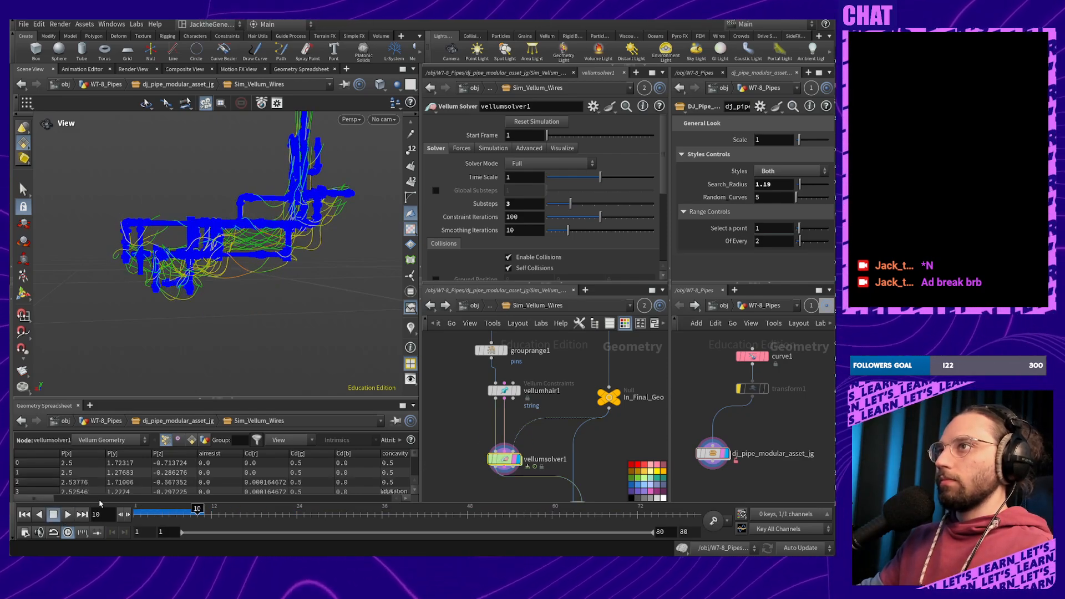
left_click(68, 515)
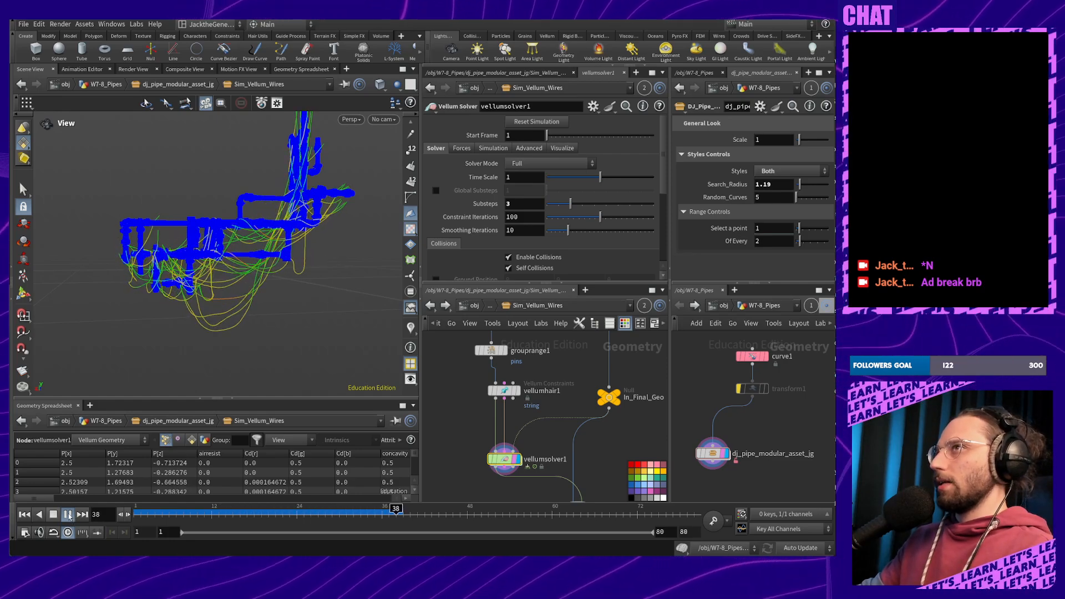
right_click_drag(224, 306, 233, 257)
middle_click_drag(233, 258, 218, 291)
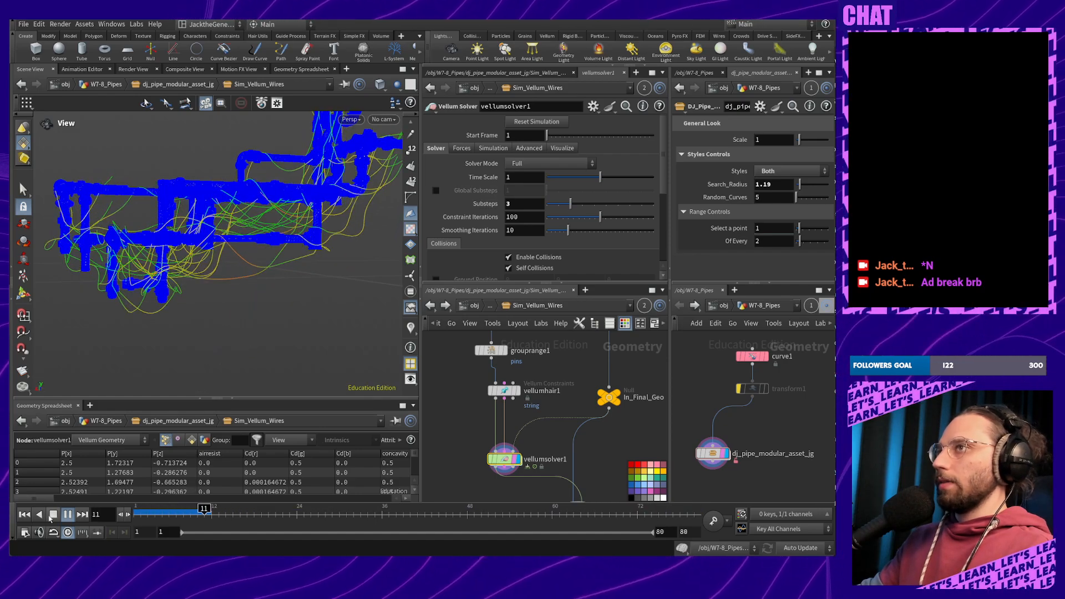
left_click(69, 515)
Set the Vellum solver's substeps to 2, play the wire simulation and stop it
left_click_drag(510, 204, 494, 207)
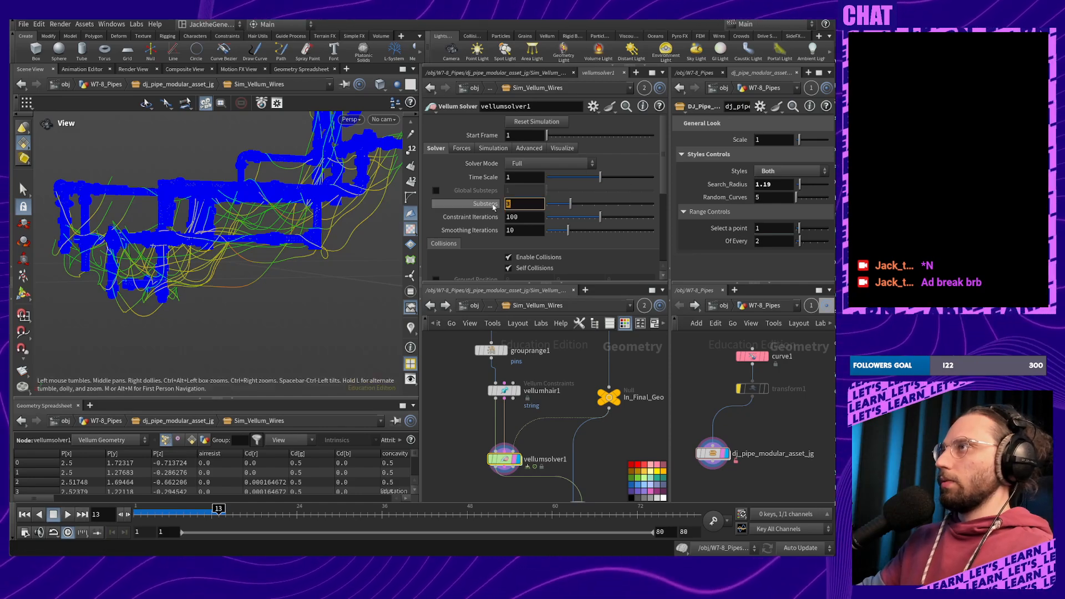
type("2")
key("Return")
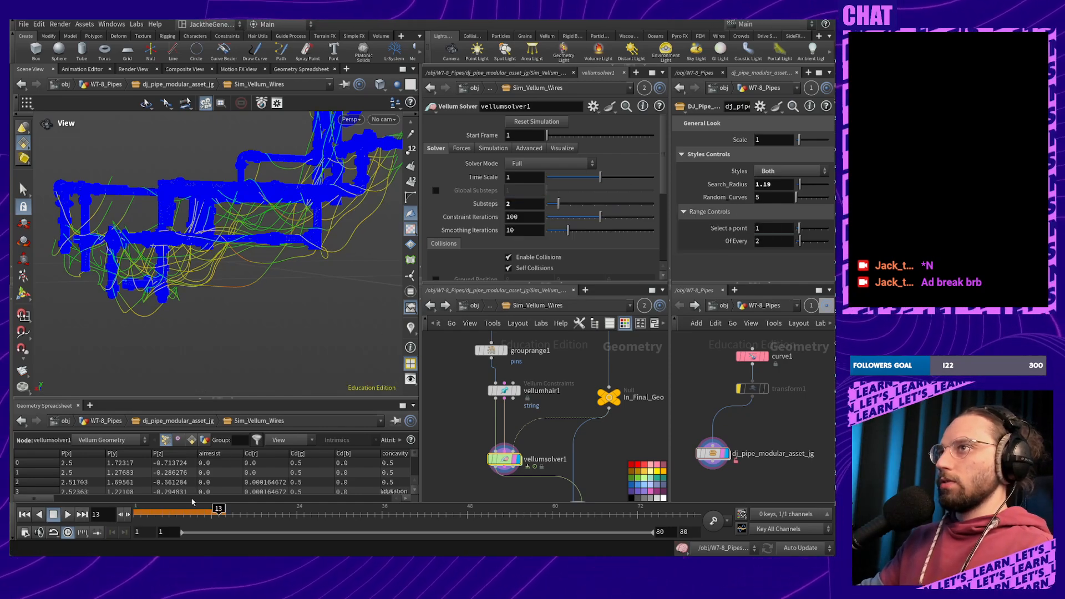
left_click(67, 514)
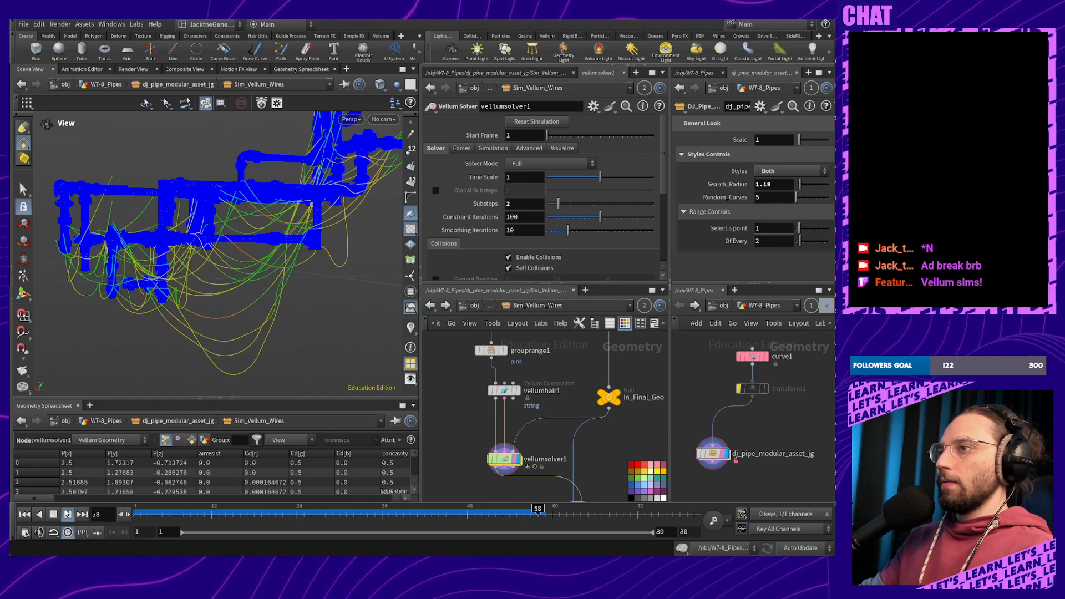
left_click(52, 515)
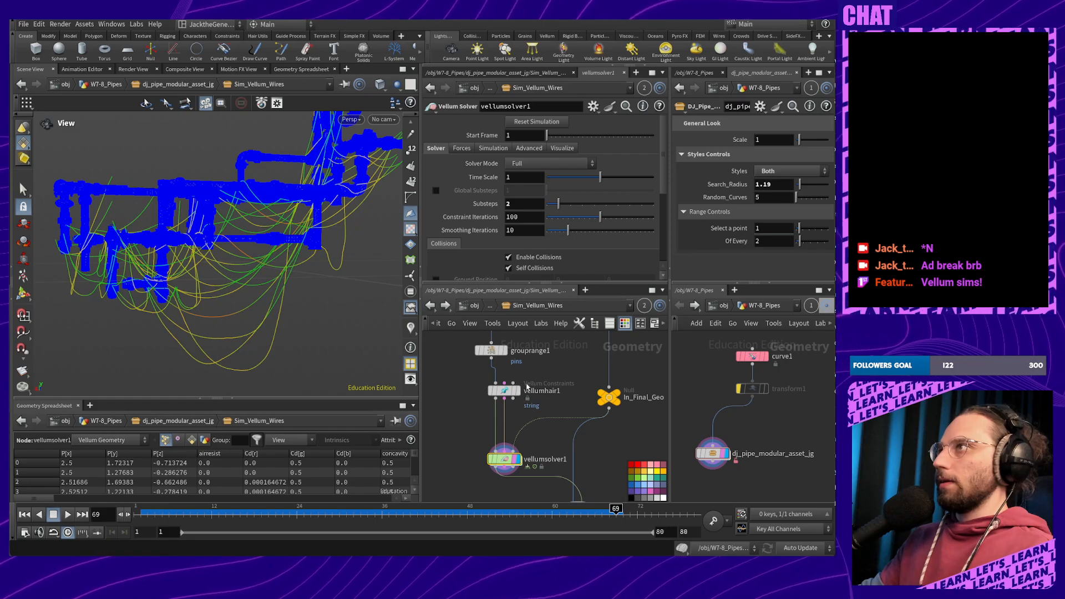
Set the Rest Length Scale in the stretch settings of the vellumhair1 constraints to 0.838
left_click(505, 392)
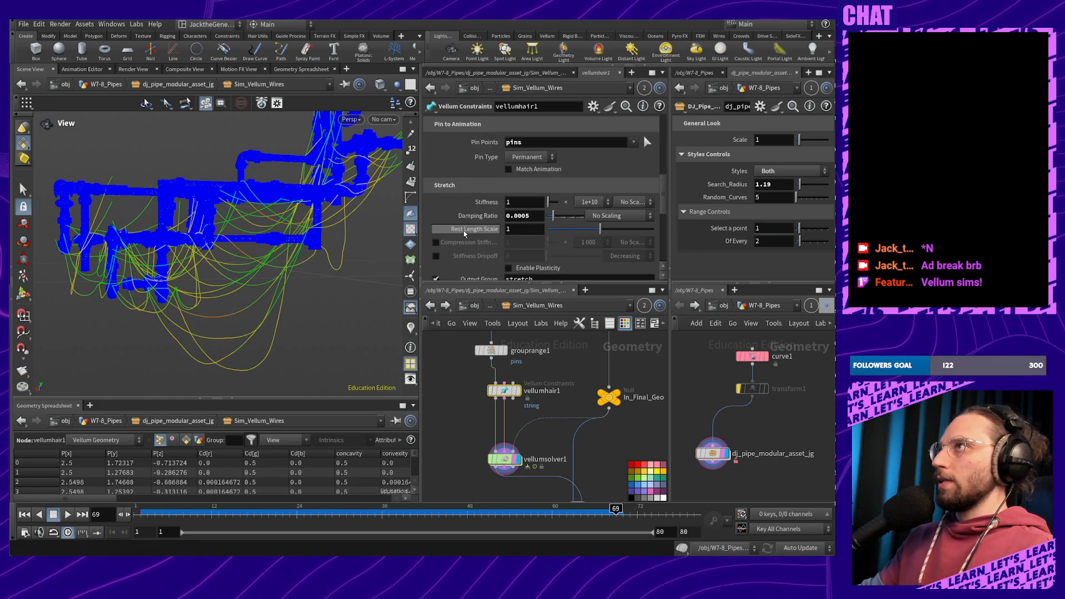
left_click(588, 231)
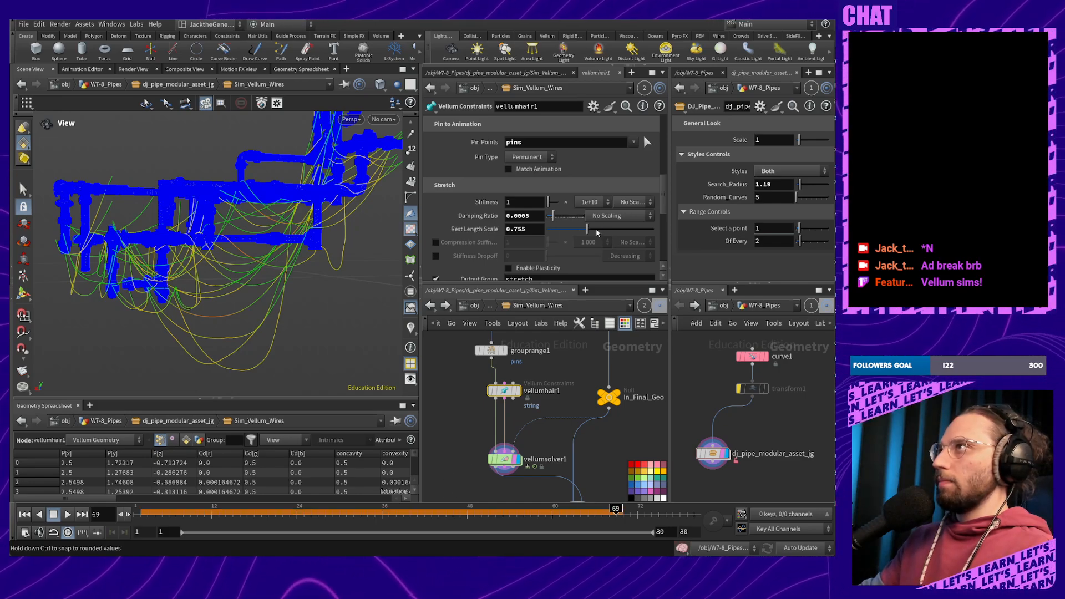
left_click_drag(588, 231, 592, 234)
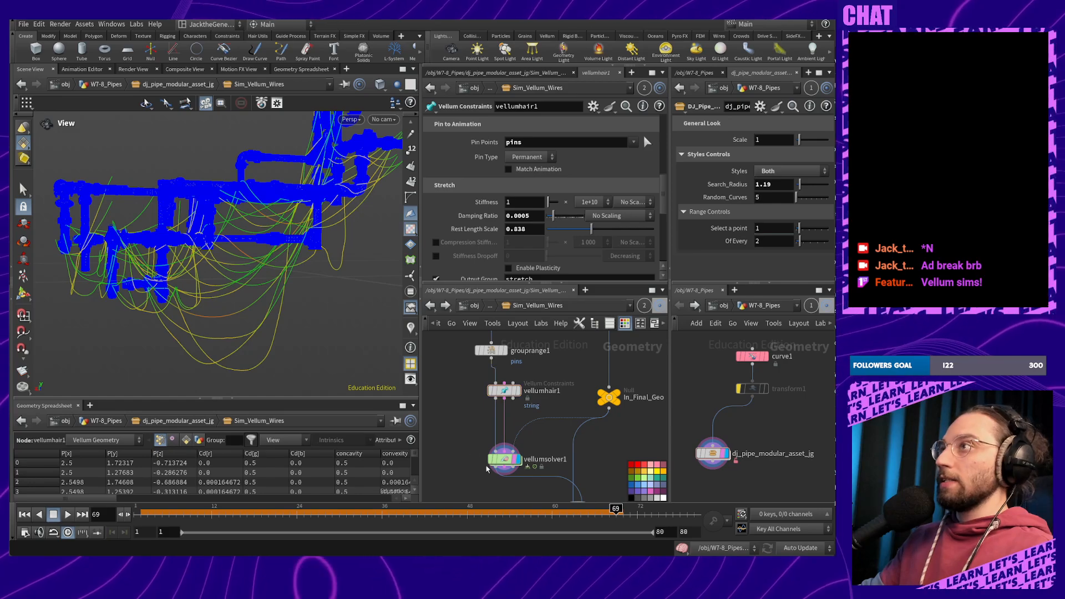
Replay the simulation from the first frame with vellumsolver1 selected, check the wires' sag and stop playback
left_click(502, 459)
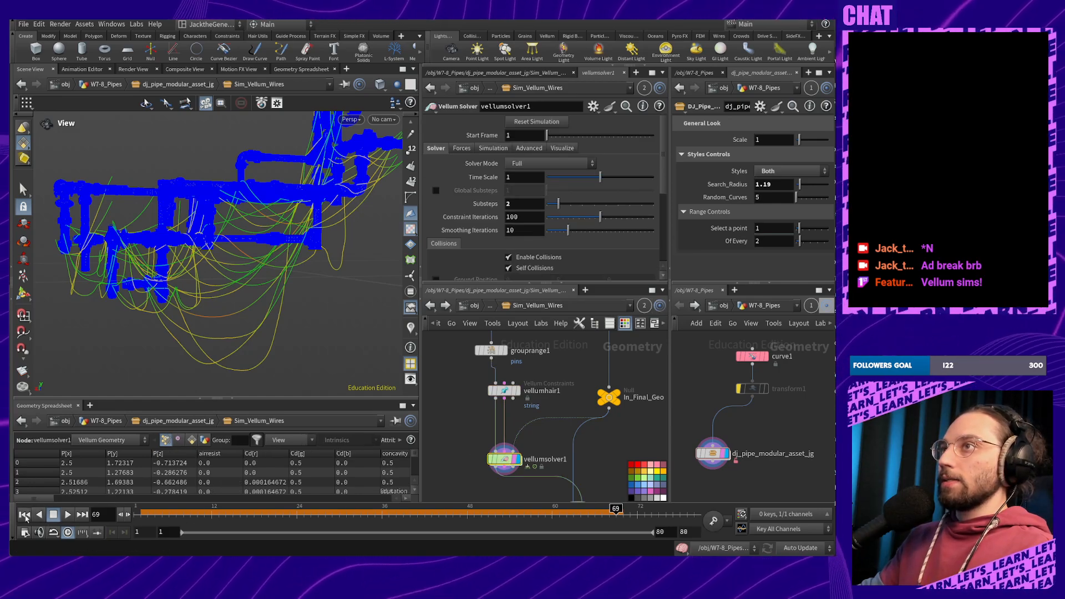
left_click(25, 515)
left_click(67, 515)
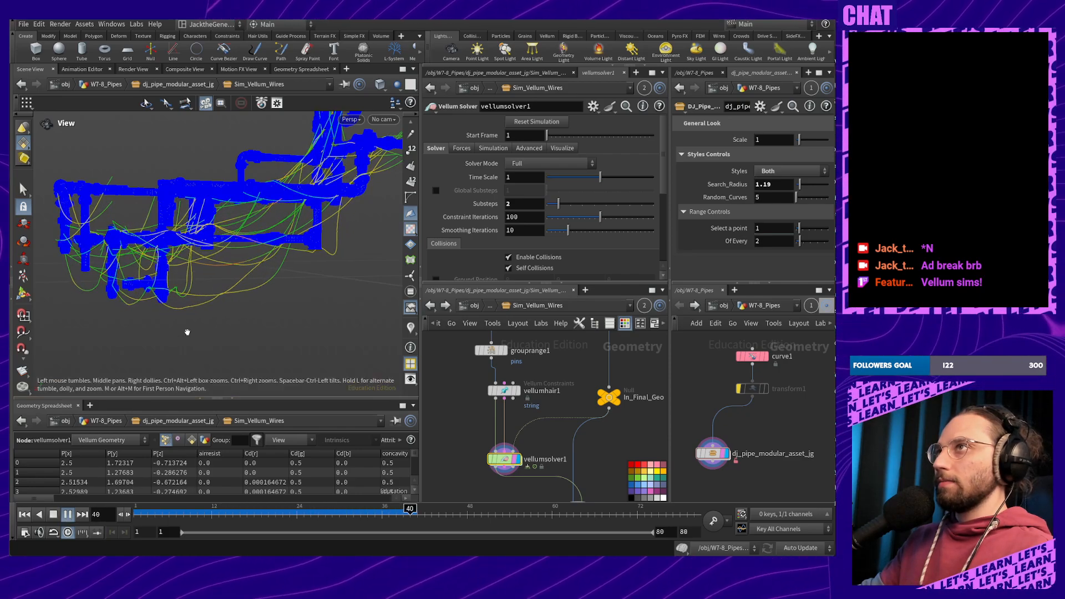
mouse_move(187, 332)
left_mouse_down()
mouse_move(218, 329)
mouse_move(196, 334)
left_mouse_up()
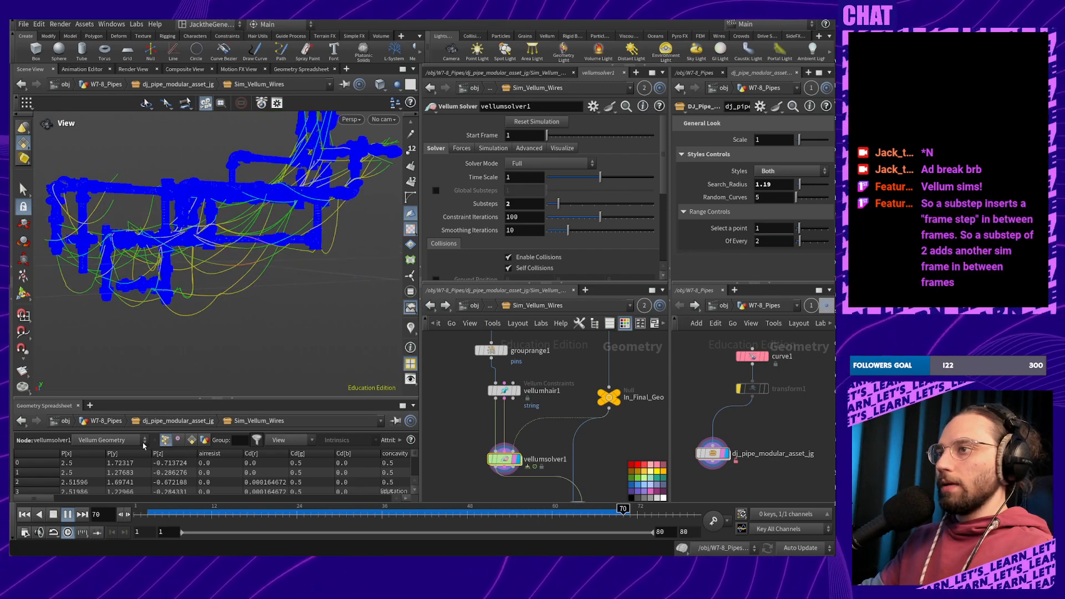
left_click(54, 515)
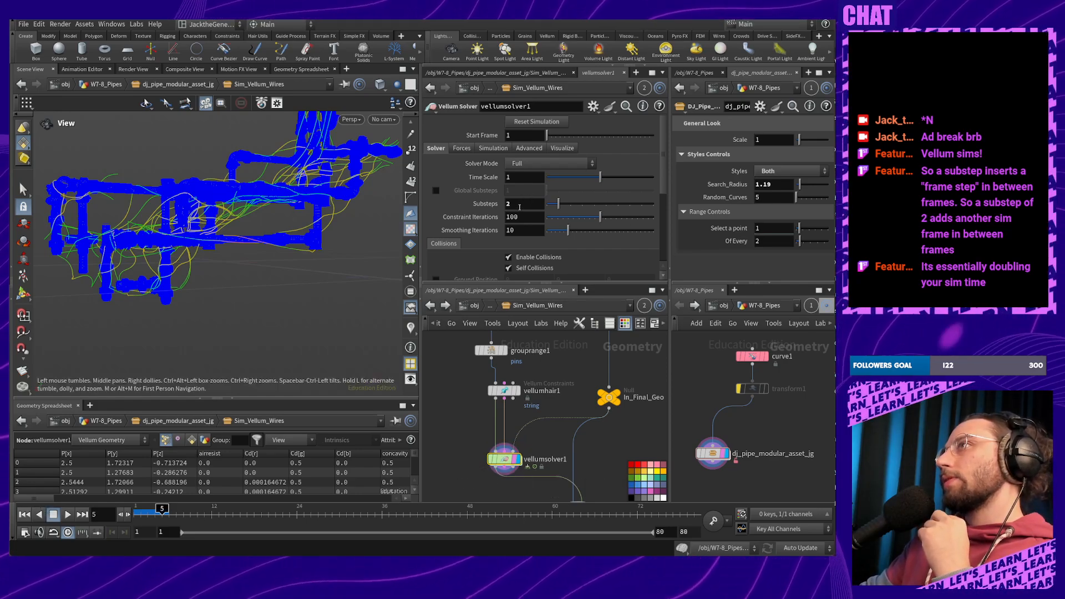
Set the Vellum solver's substeps to 1, play the wire simulation and stop it
left_click_drag(519, 207, 493, 204)
type("1")
key("Return")
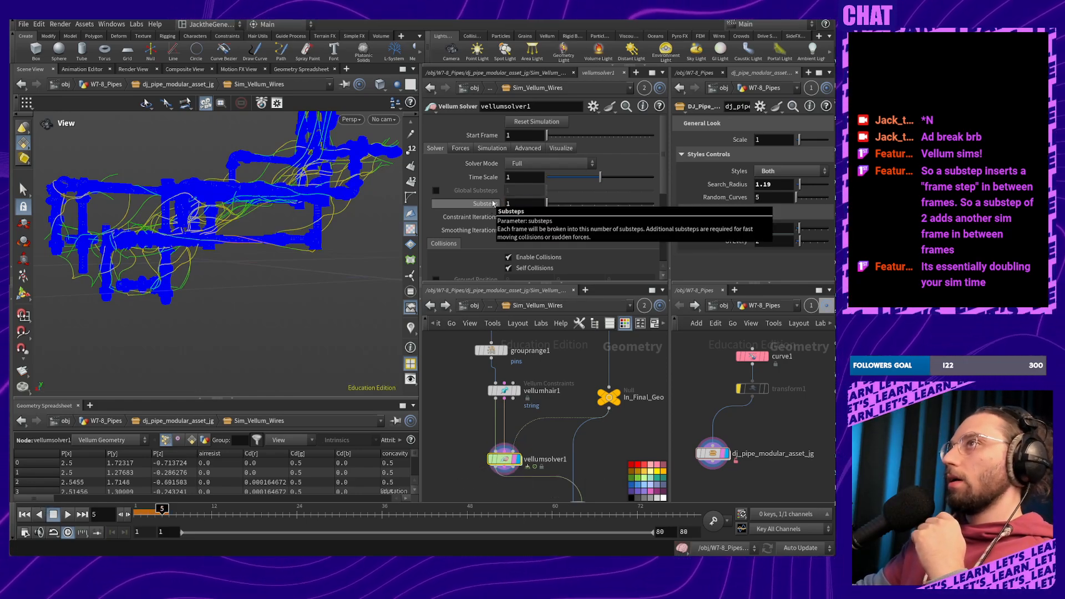
left_click(67, 515)
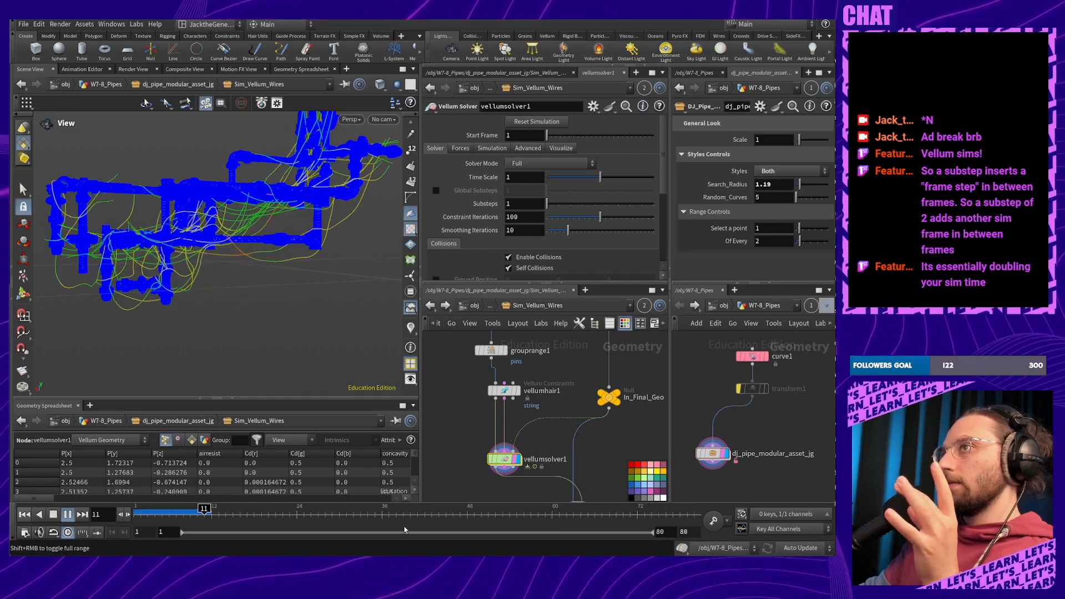
middle_click_drag(435, 465, 448, 414)
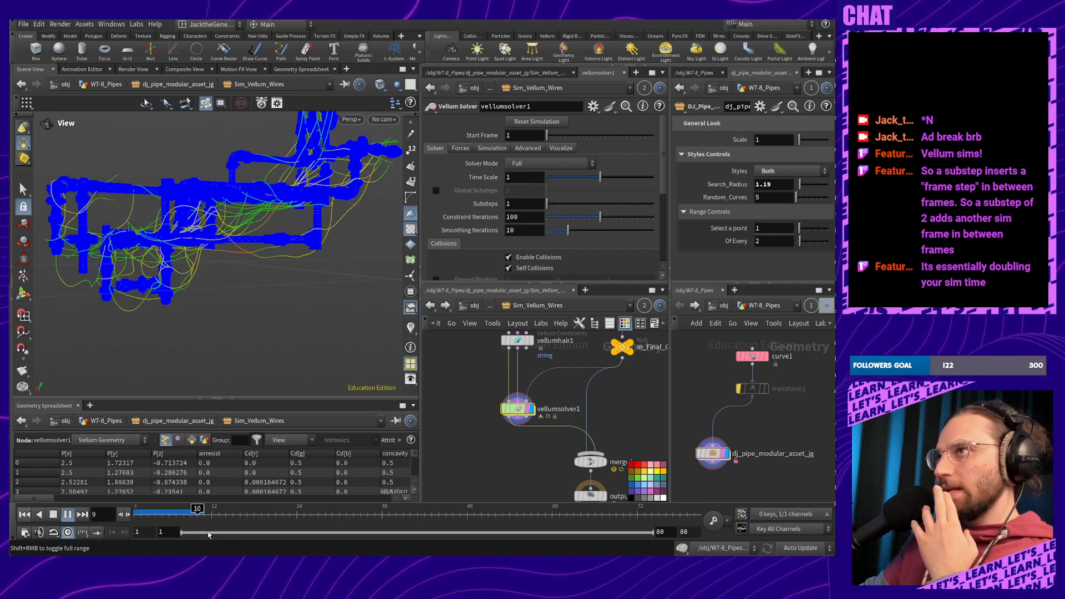
left_click(67, 515)
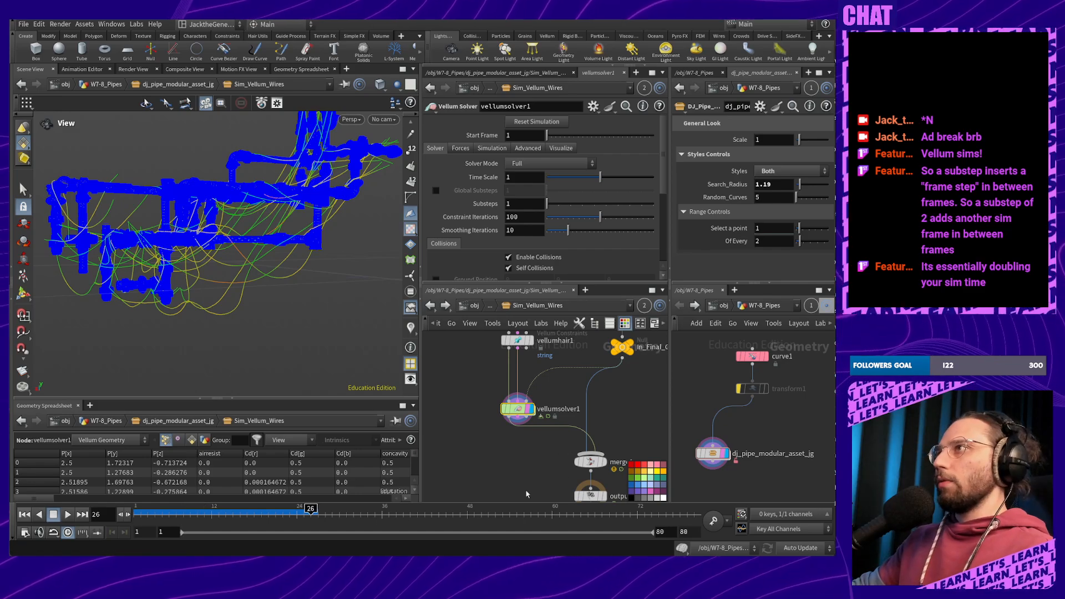
Set the playback range's end frame to 40, play the wire simulation over it and stop
middle_click_drag(526, 494, 523, 475)
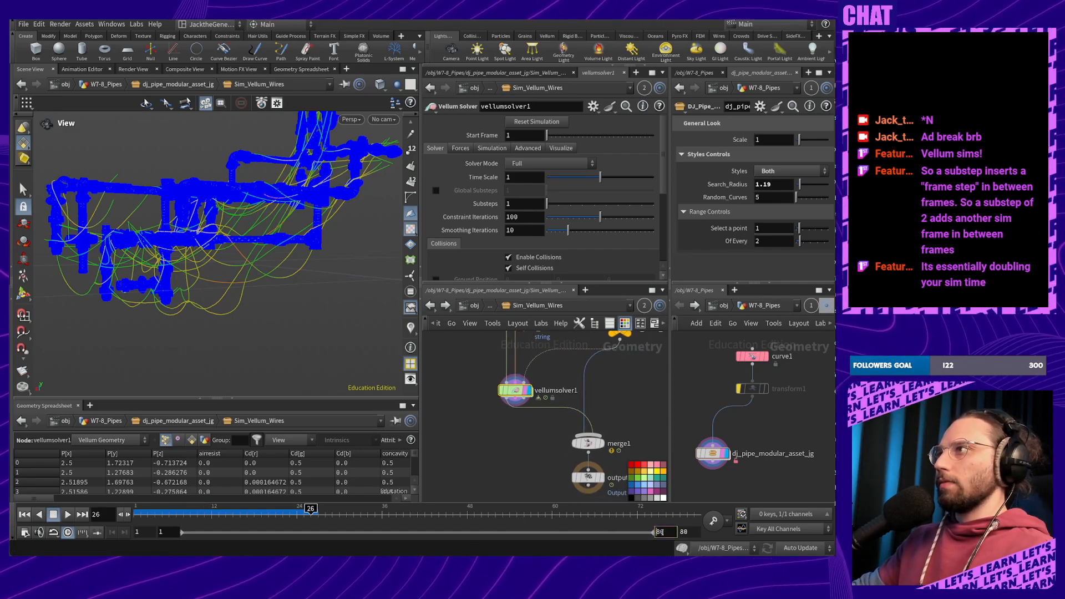
type("40")
key("Return")
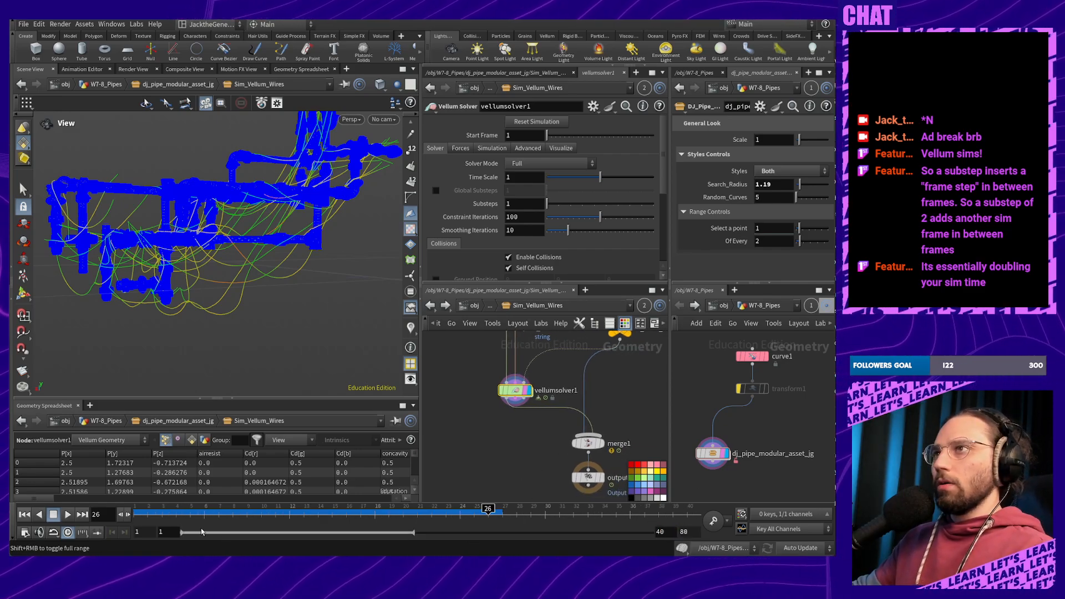
left_click(68, 514)
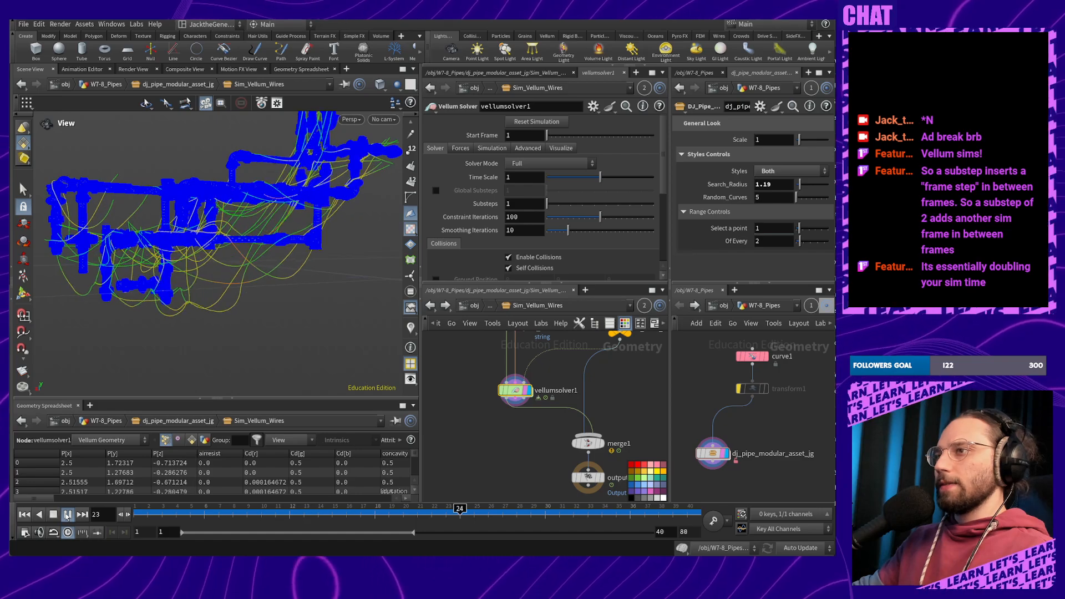
left_click(67, 516)
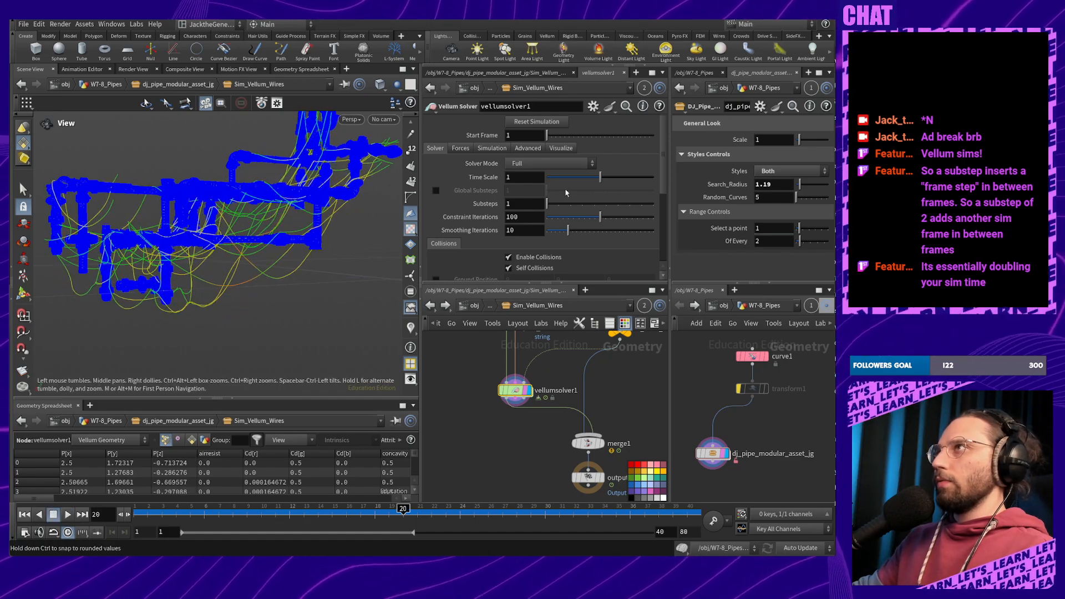
Set the Vellum solver's substeps to 2
left_click(521, 204)
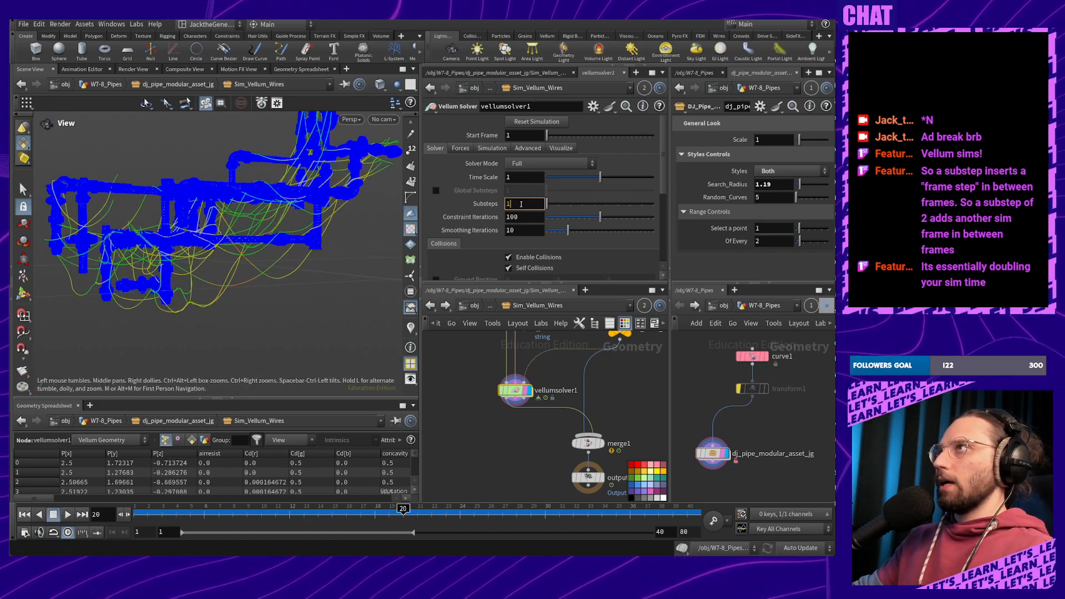
type("2")
key("Return")
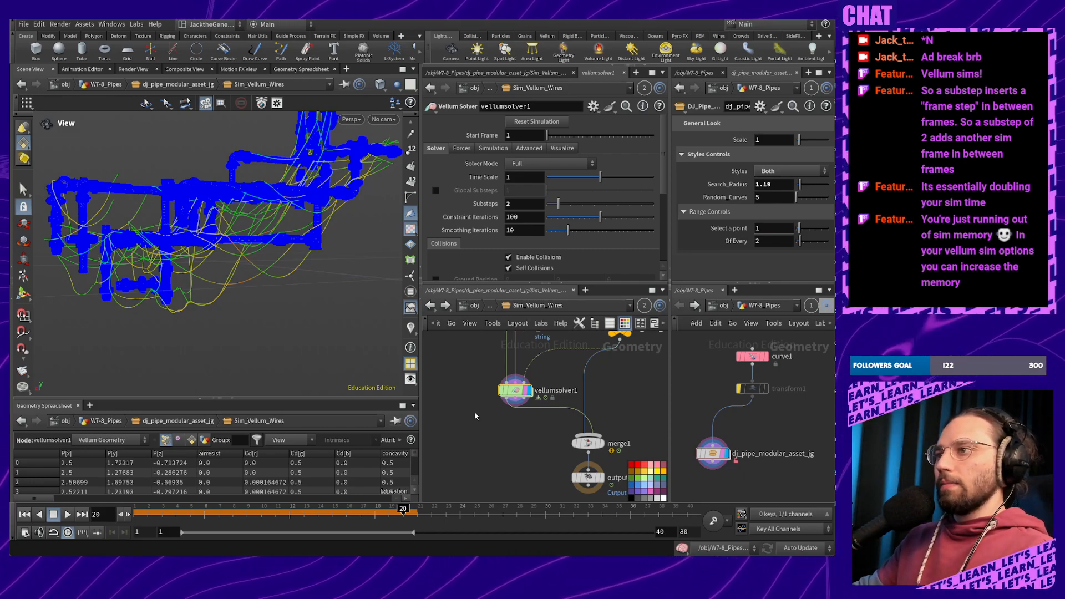
middle_click_drag(494, 419, 505, 476)
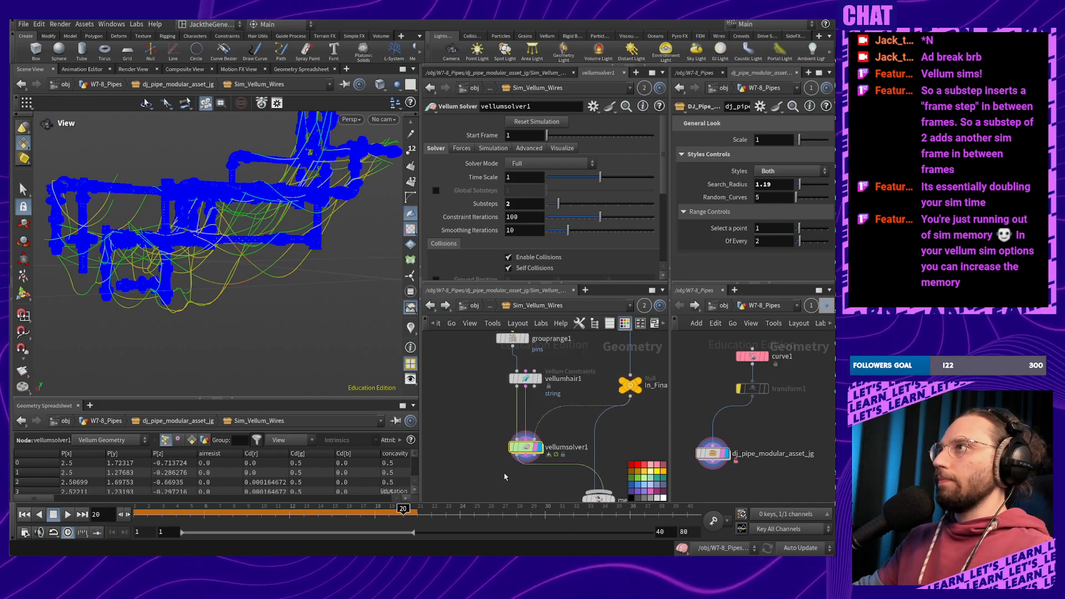
Show vellumsolver1's simulation cache settings, check the computer's memory usage in Task Manager and return to Houdini
left_click(492, 149)
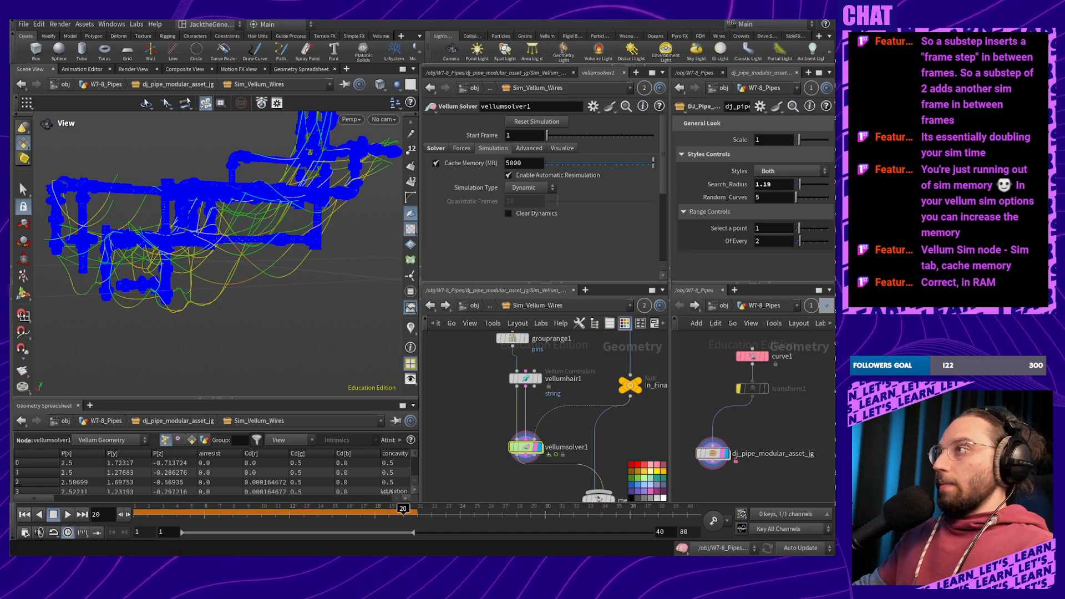
key("super")
key("super")
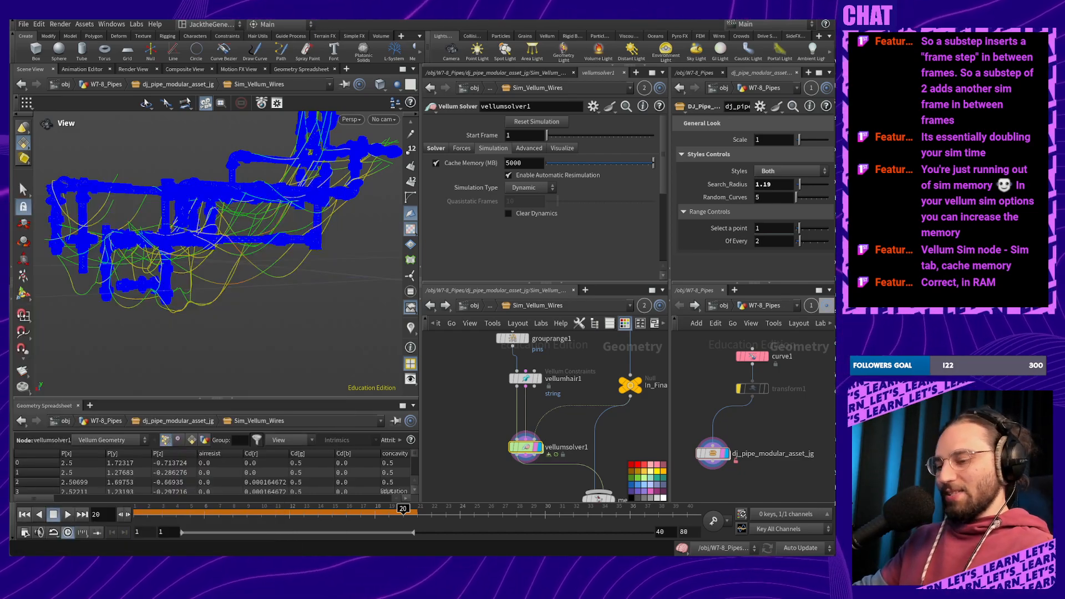
key("ctrl+shift+Escape")
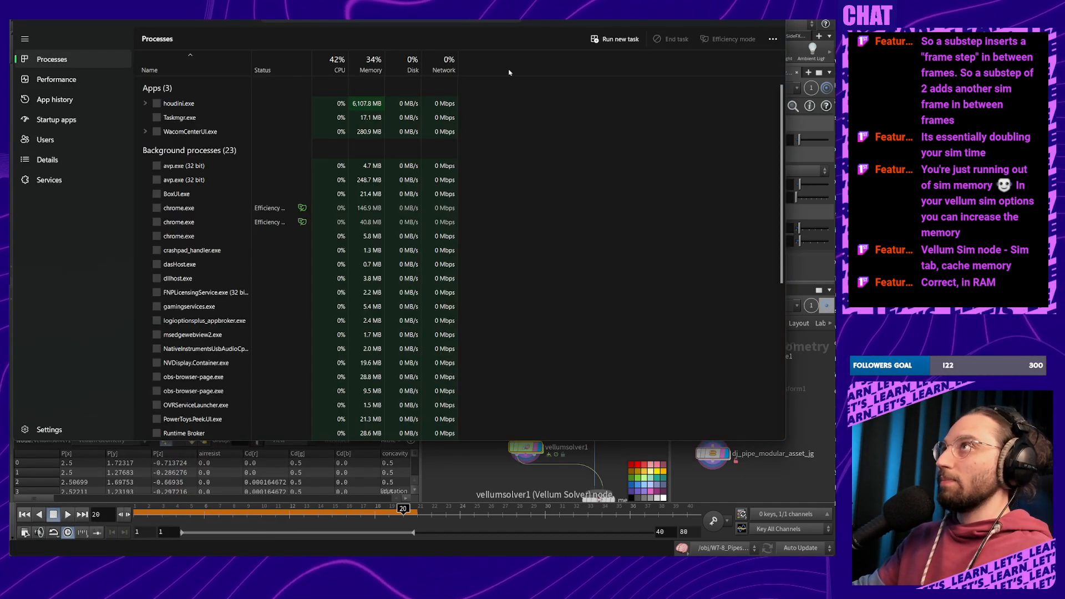
left_click_drag(559, 20, 754, 555)
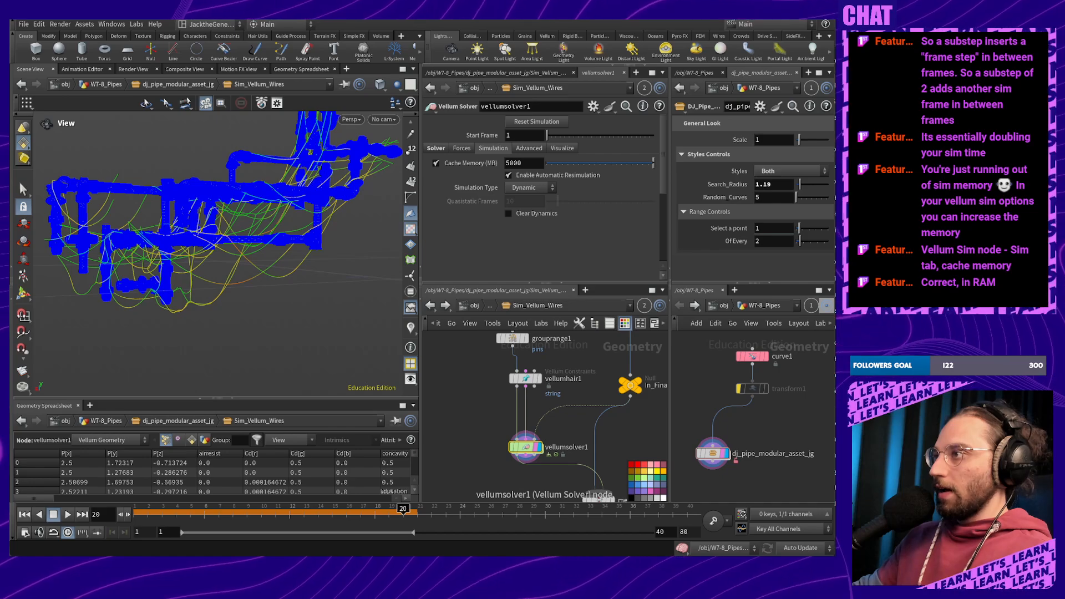
left_click_drag(754, 555, 506, 74)
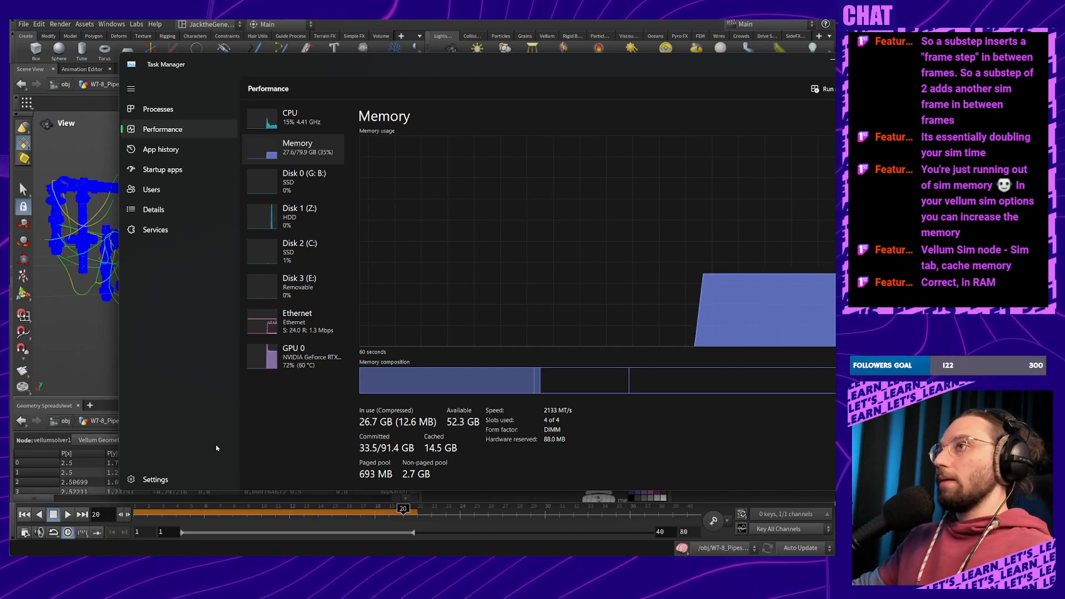
left_click(103, 409)
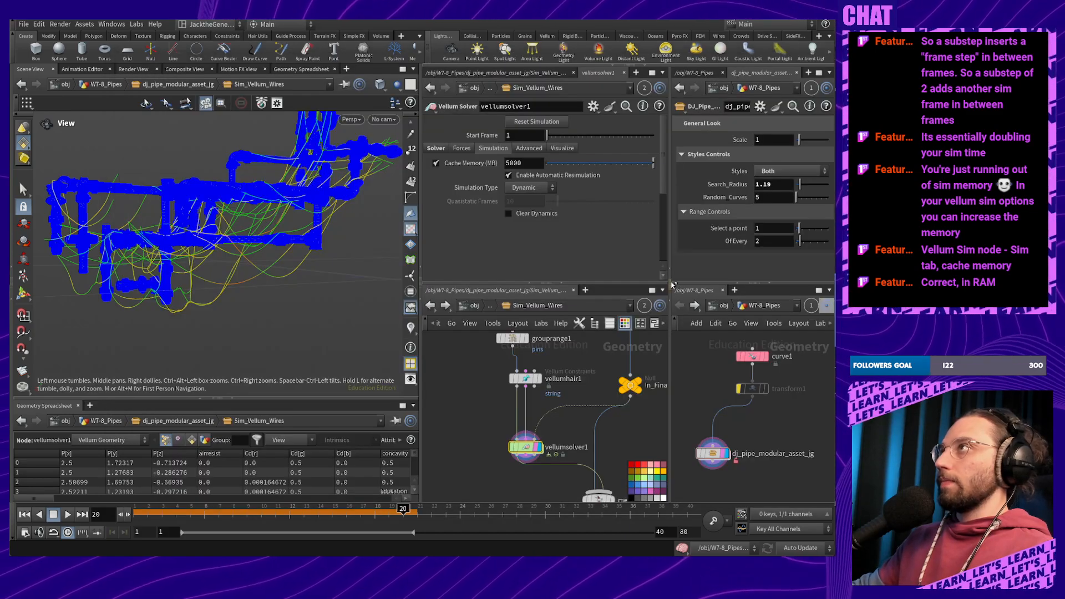
Set vellumsolver1's Cache Memory to 15000 MB
double_click(542, 163)
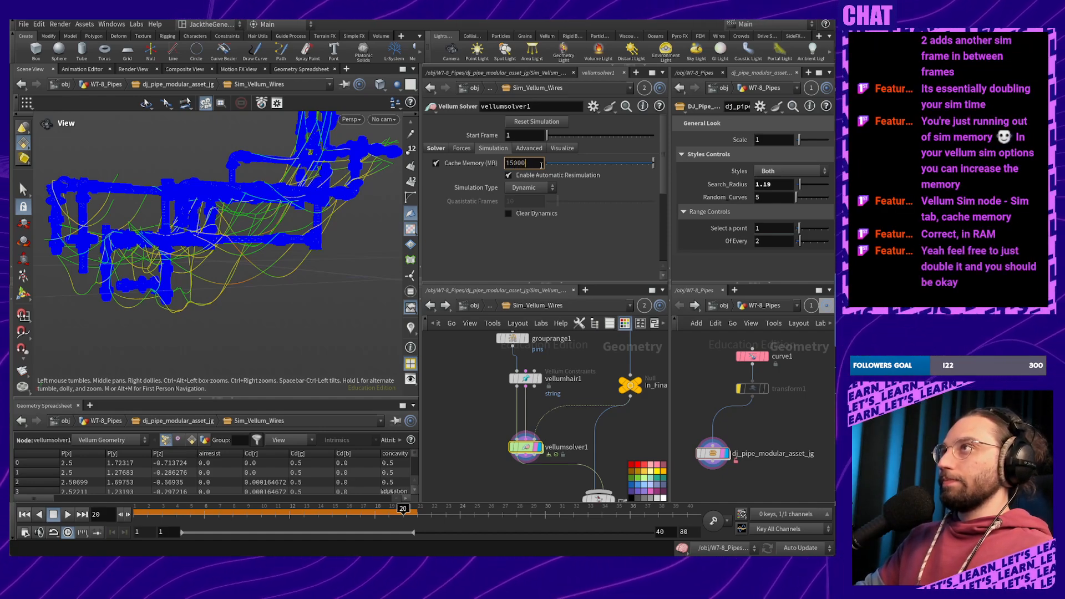
type("15000")
key("Return")
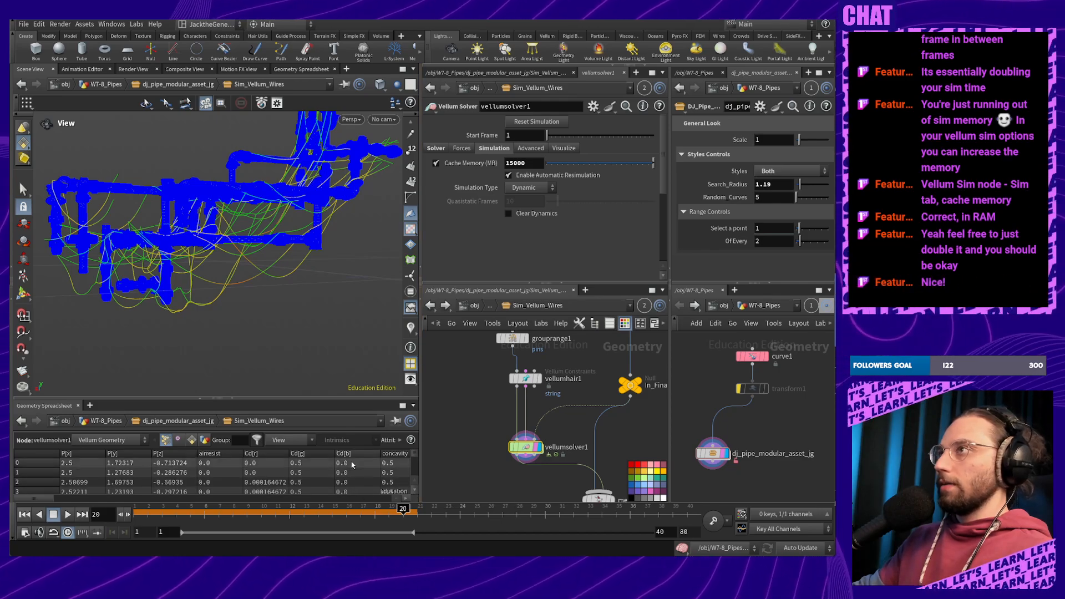
Rewind to frame 1, play the wire simulation with the larger cache and stop it
left_click_drag(244, 325, 326, 309)
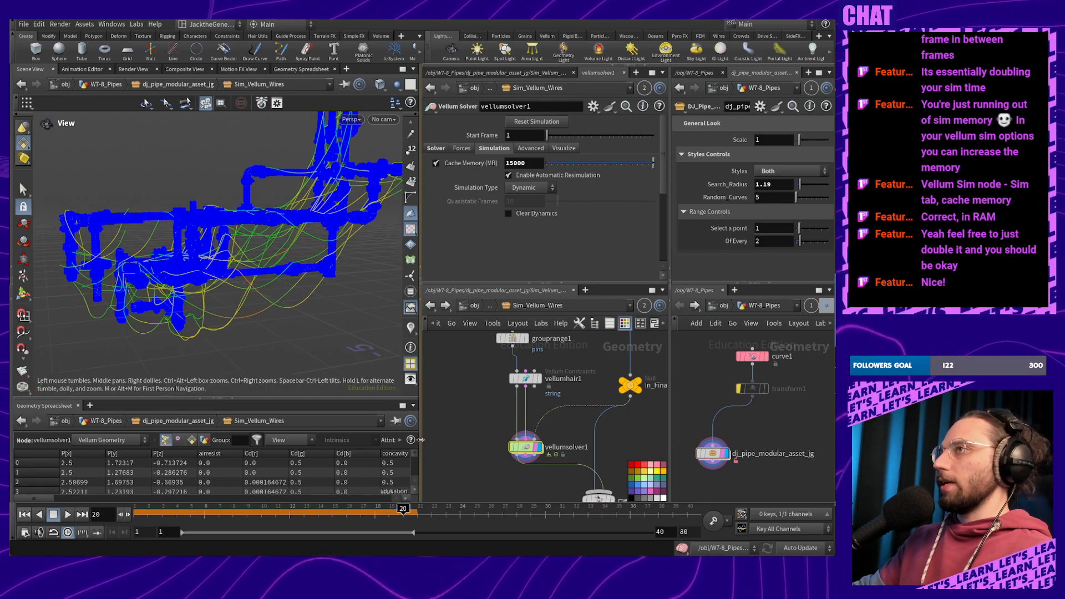
left_click_drag(394, 515, 83, 521)
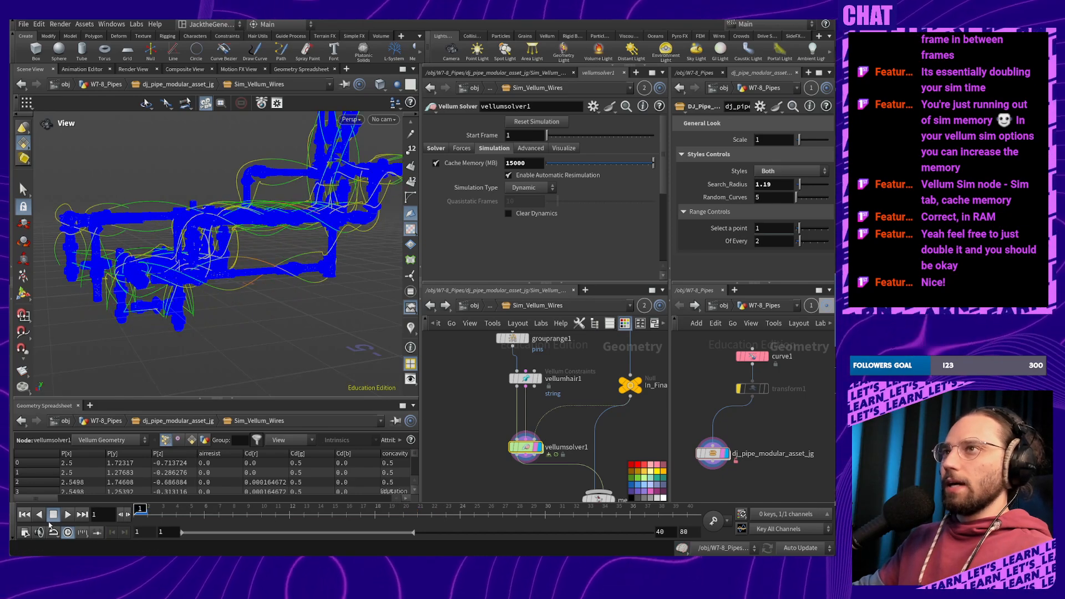
left_click(68, 515)
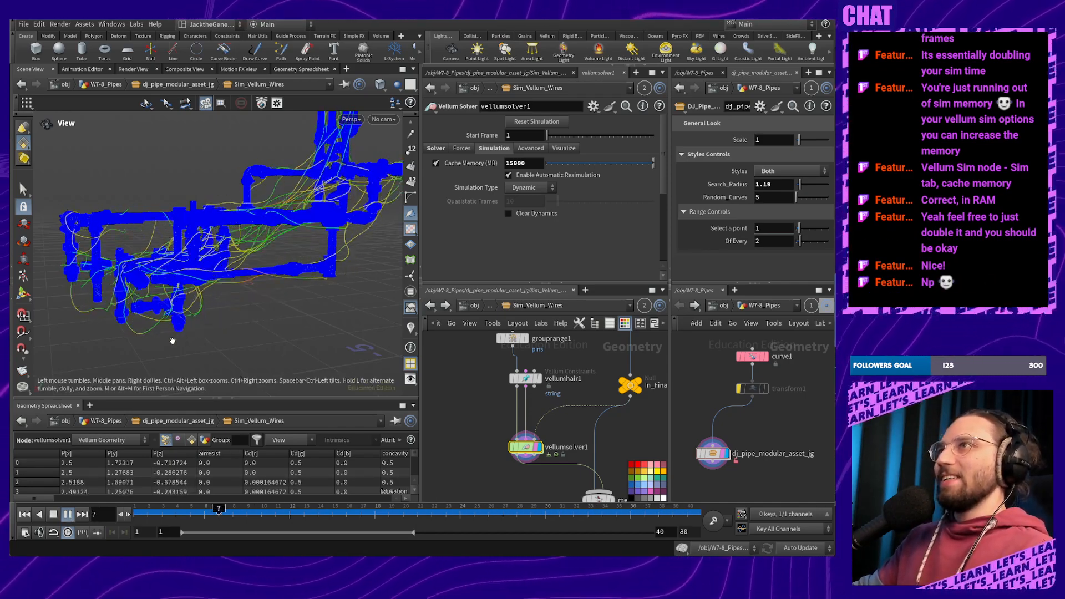
left_click(67, 515)
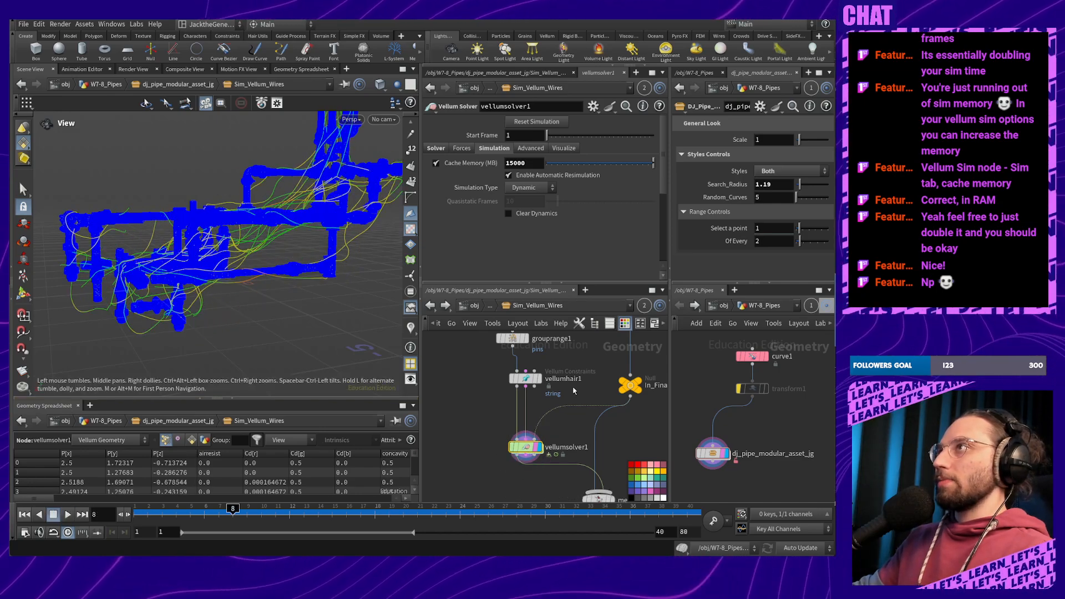
Template vellumhair1 so its unsimulated wires overlay the viewport, and review the parameters of grouprange1 and vellumhair1
left_click(534, 380)
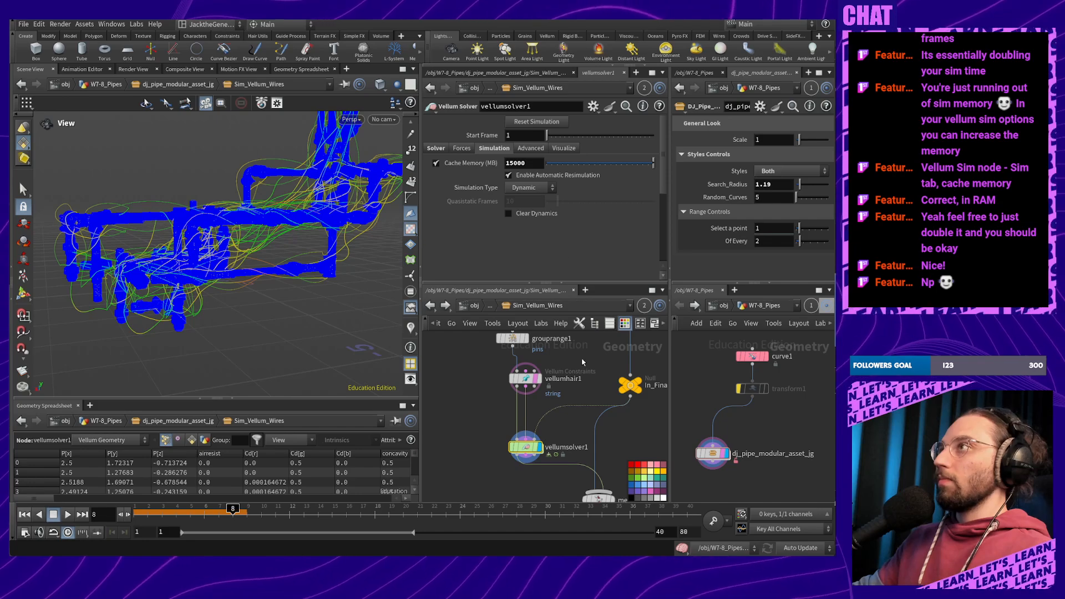
middle_click_drag(582, 362, 584, 381)
left_click(515, 361)
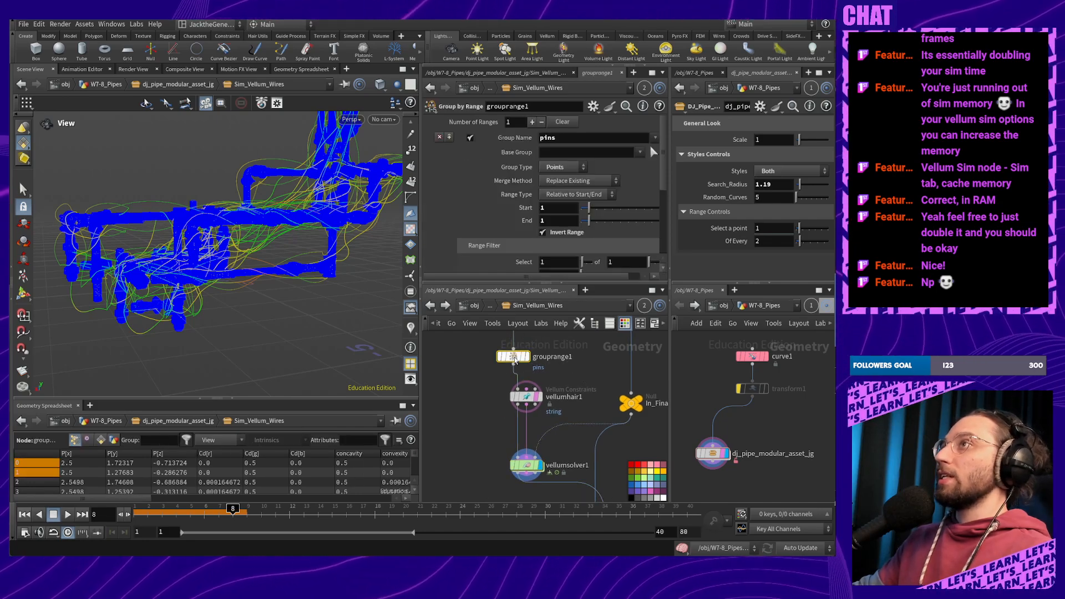
left_click(524, 396)
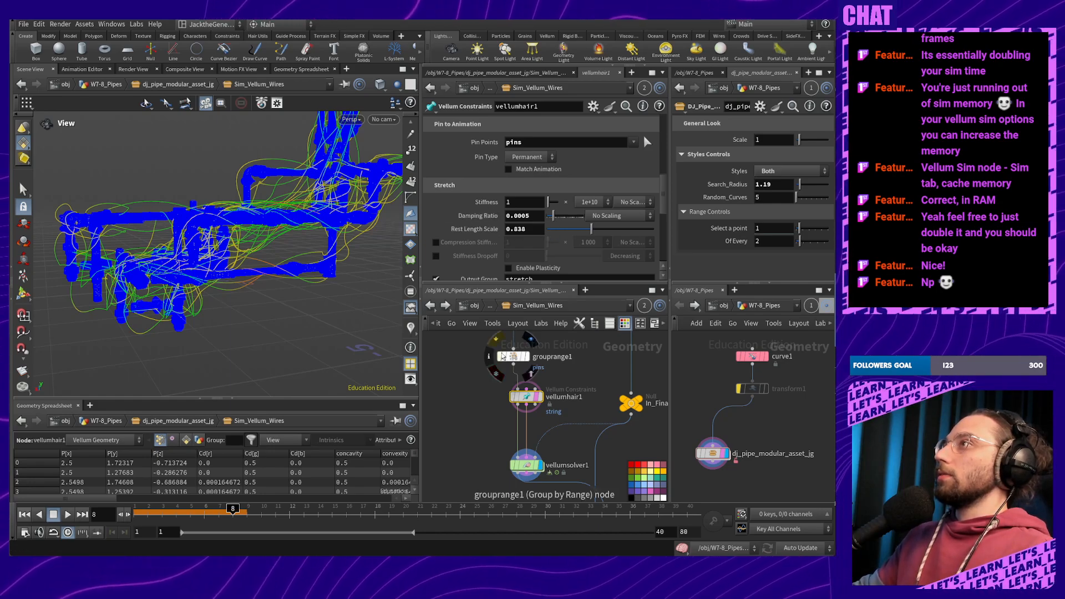
Set the substeps of vellumsolver1 to 3
left_click(526, 465)
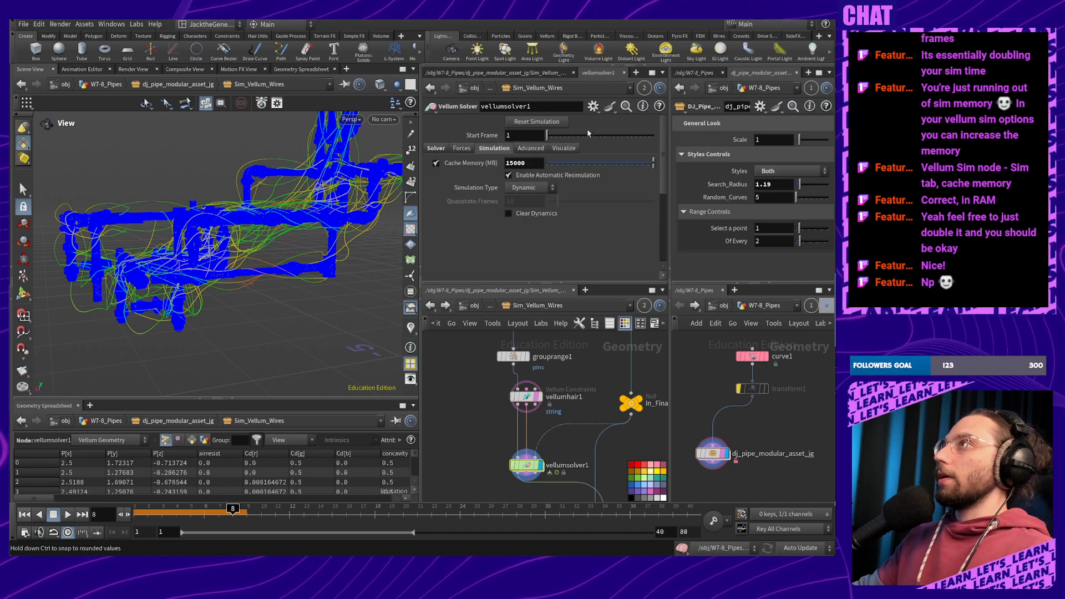
left_click(441, 147)
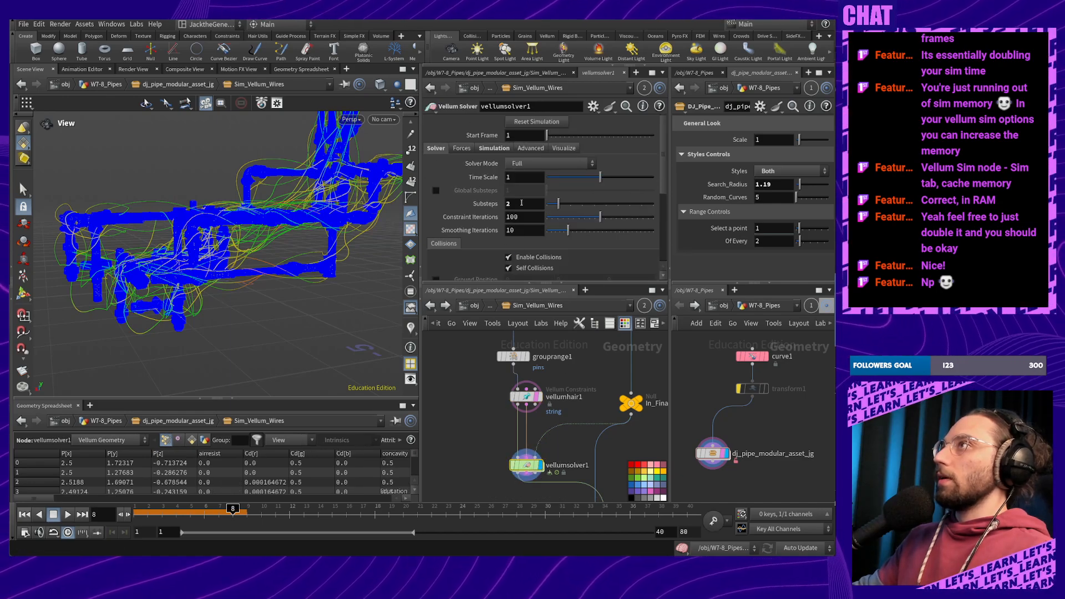
type("3")
key("Return")
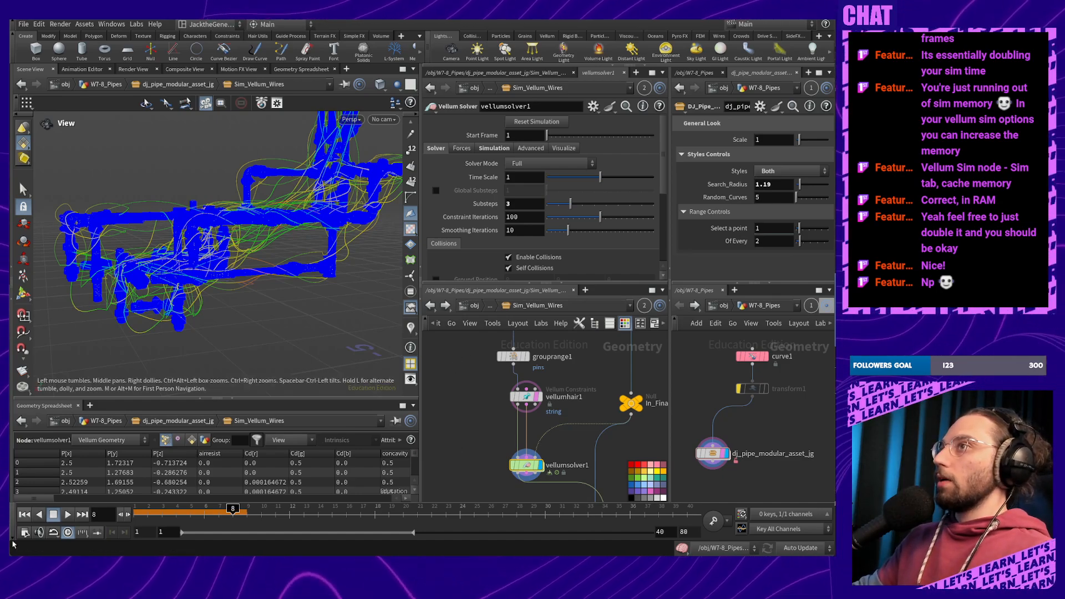
Play the simulation through the 40-frame range, stop it and inspect the draped wires around the pipes from several sides
left_click(67, 514)
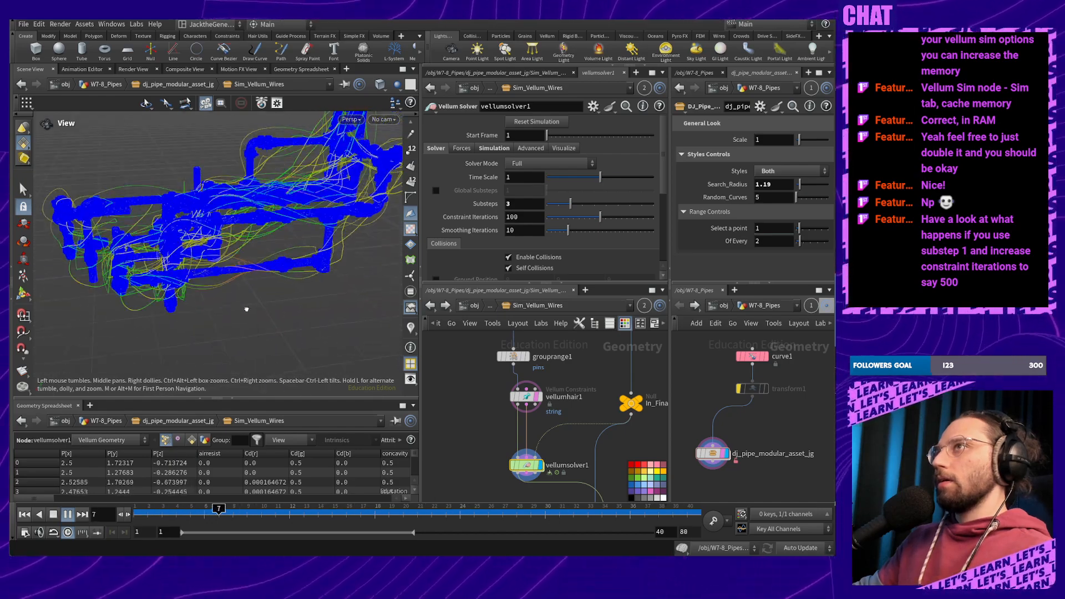
left_click_drag(219, 286, 255, 290)
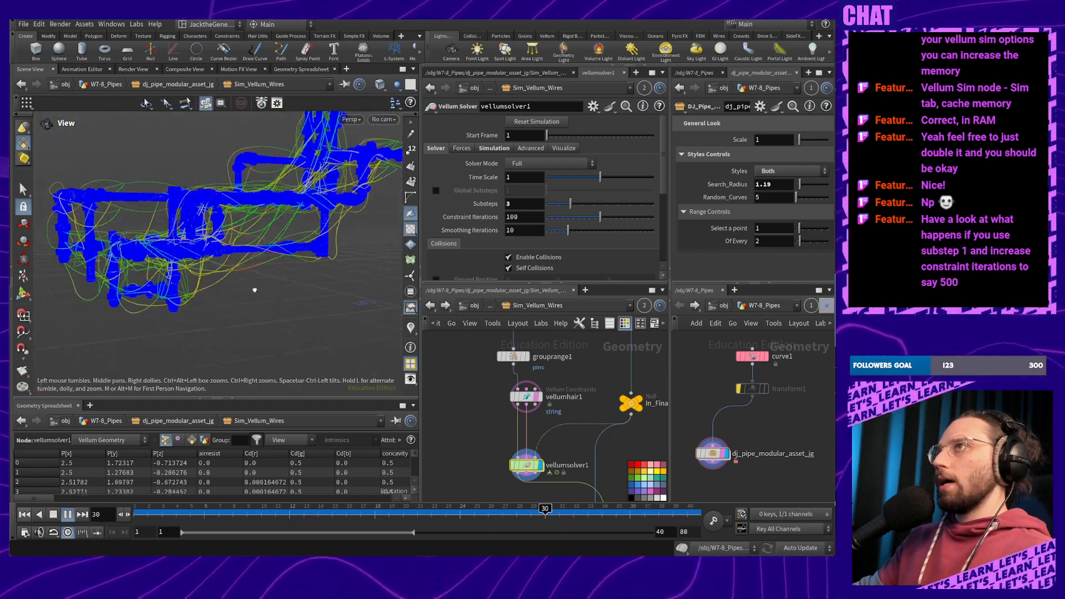
right_click_drag(206, 280, 209, 259)
middle_click_drag(209, 259, 216, 267)
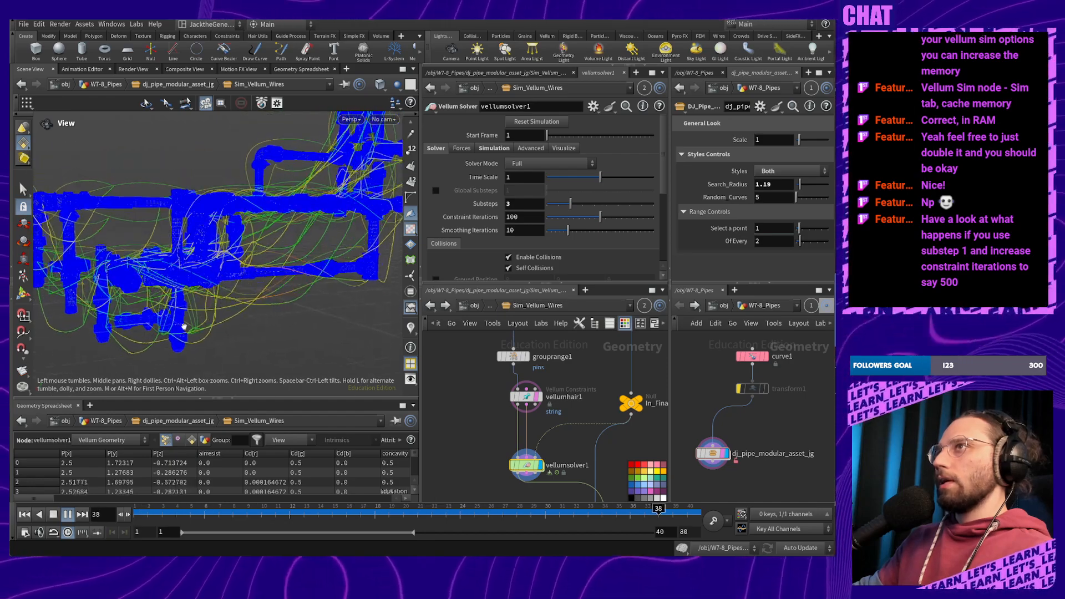
left_click(67, 514)
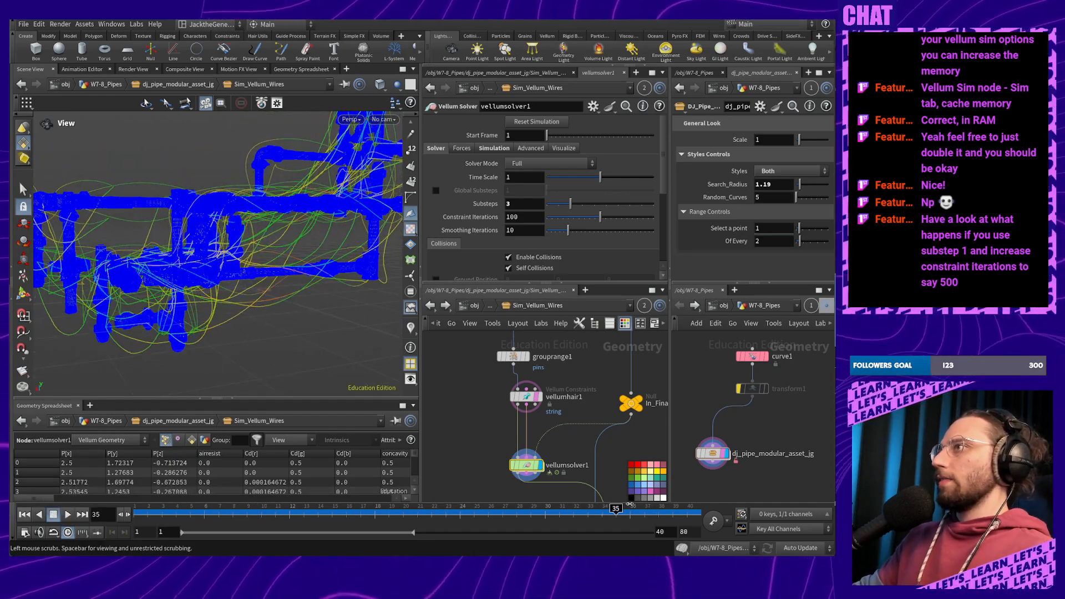
left_click_drag(166, 289, 310, 305)
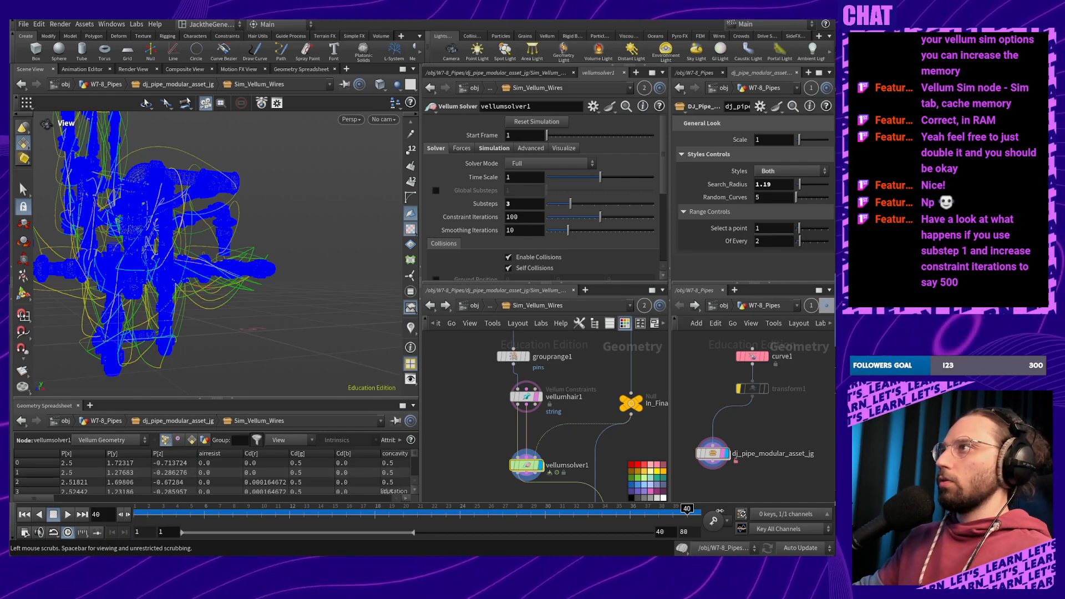
left_click_drag(147, 358, 263, 286)
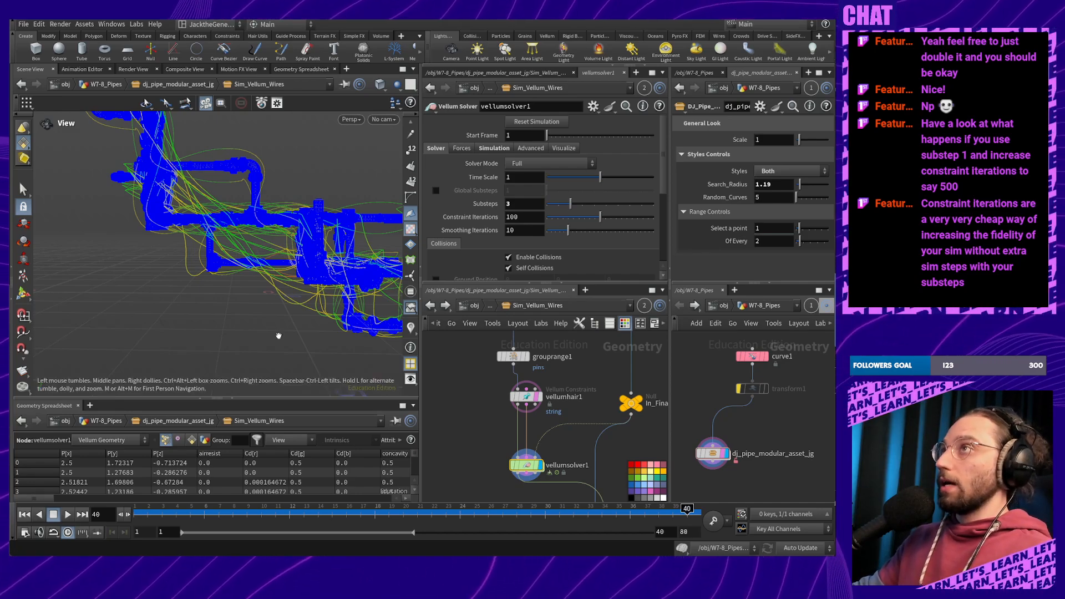
left_click_drag(278, 335, 254, 315)
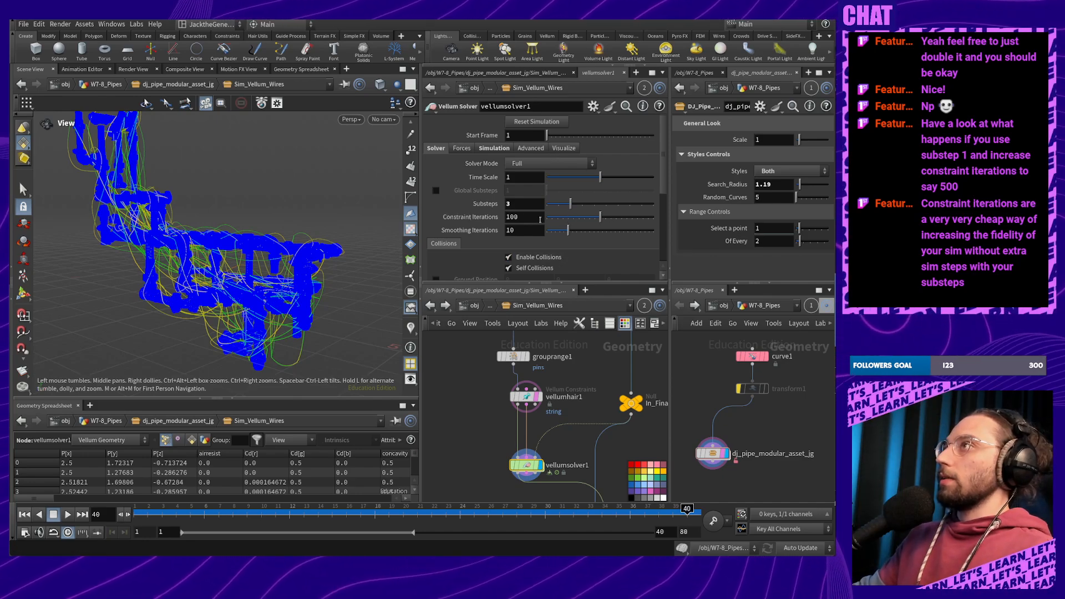
Set vellumsolver1's Constraint Iterations to 500 and its Substeps to 1
left_click(507, 216)
type("500")
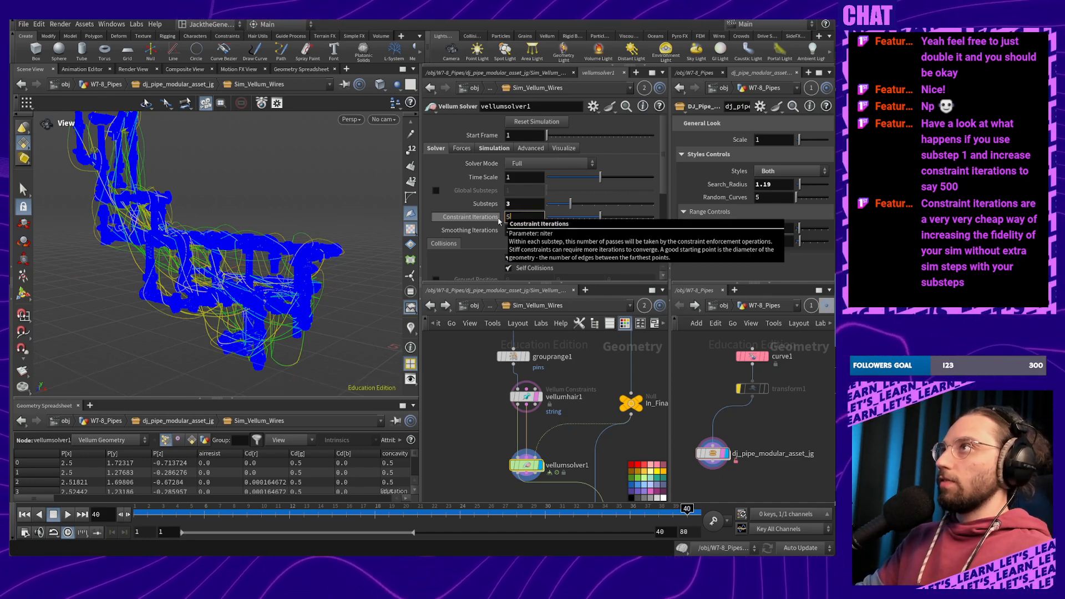
key("Return")
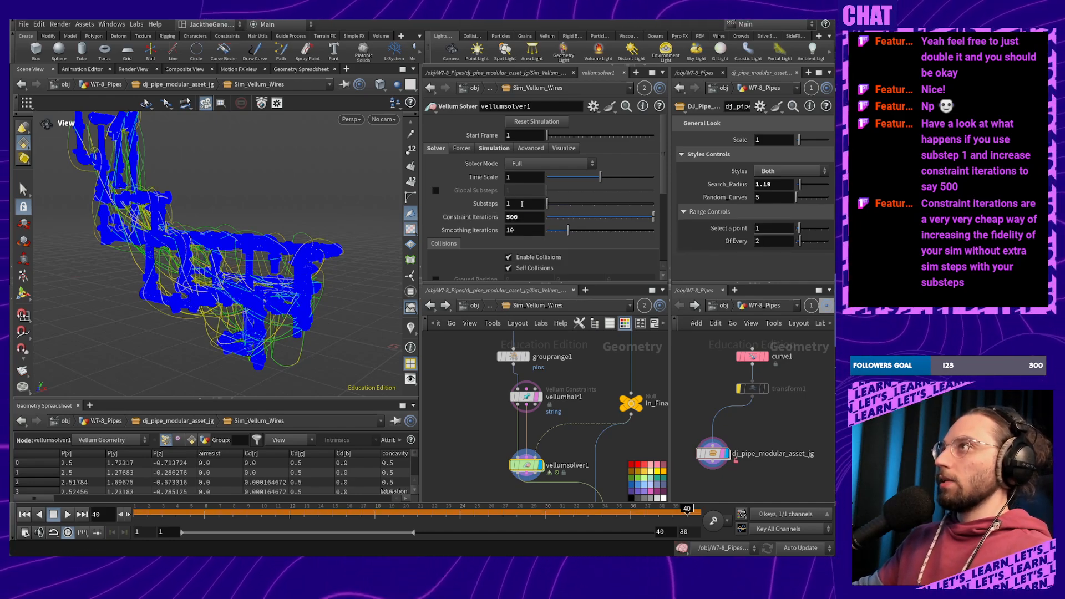
Play the simulation with the increased constraint iterations, stop it and examine the wire drape up close at frame 19
left_click(66, 517)
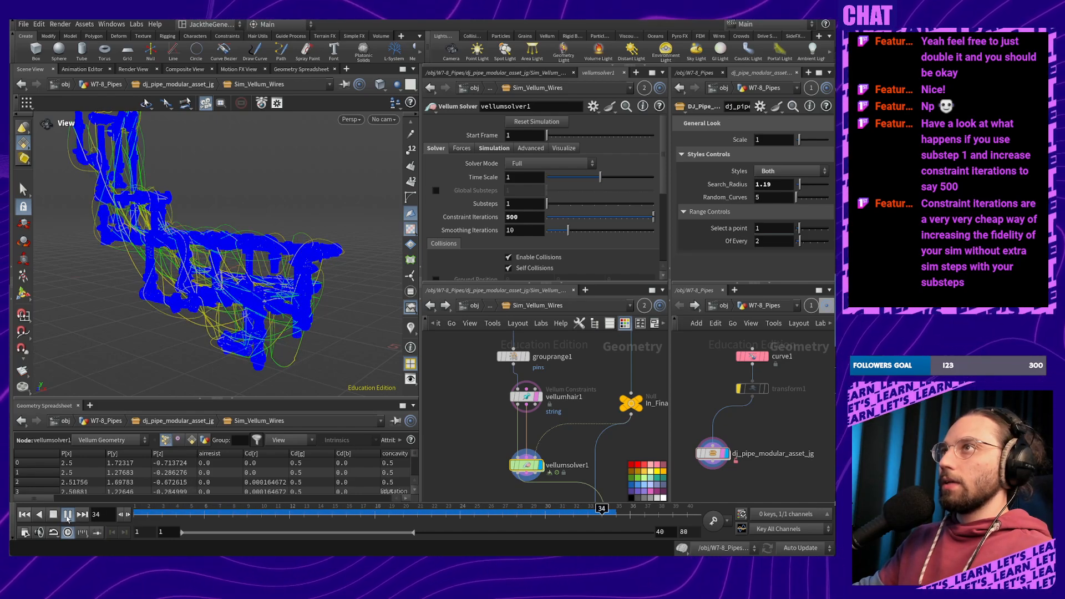
left_click_drag(214, 279, 135, 261, "alt")
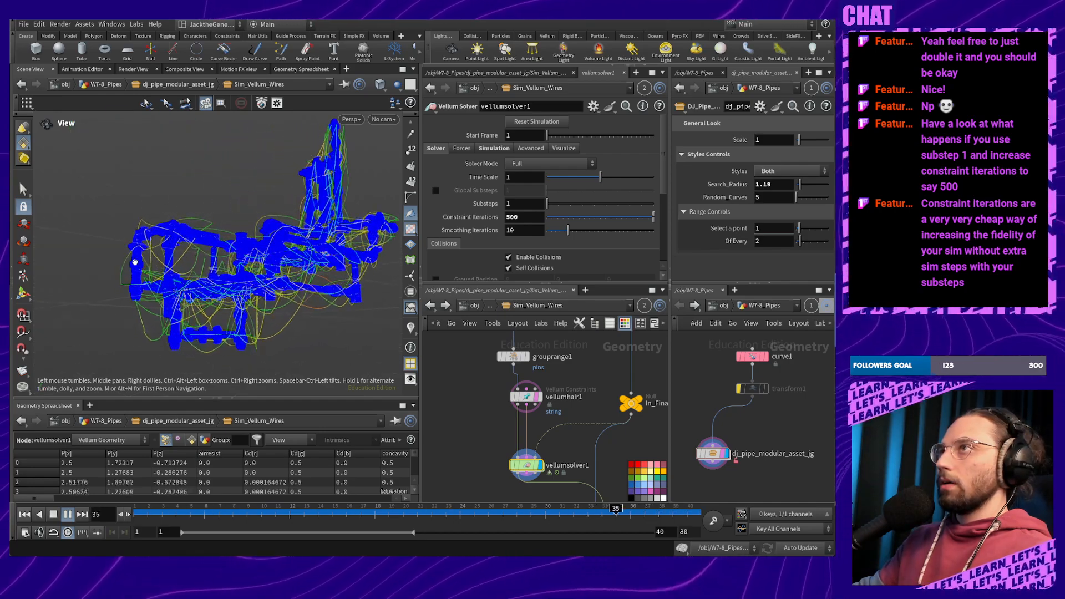
left_click(55, 514)
left_click_drag(145, 281, 225, 297, "alt")
right_click_drag(225, 297, 300, 168, "alt")
left_click_drag(300, 168, 264, 252)
left_click_drag(234, 298, 276, 309)
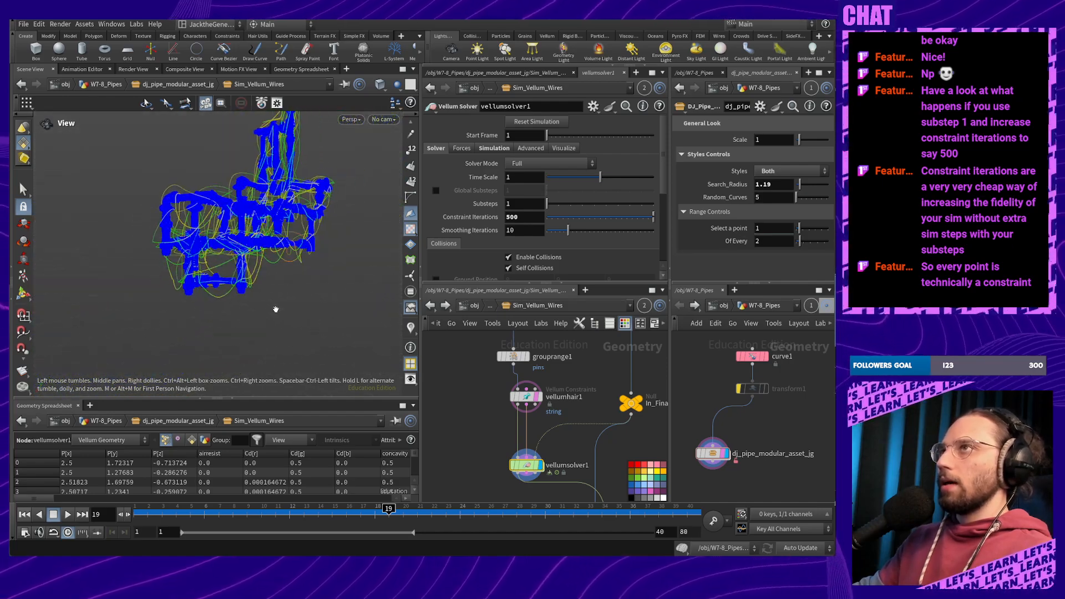
right_click_drag(274, 350, 274, 287)
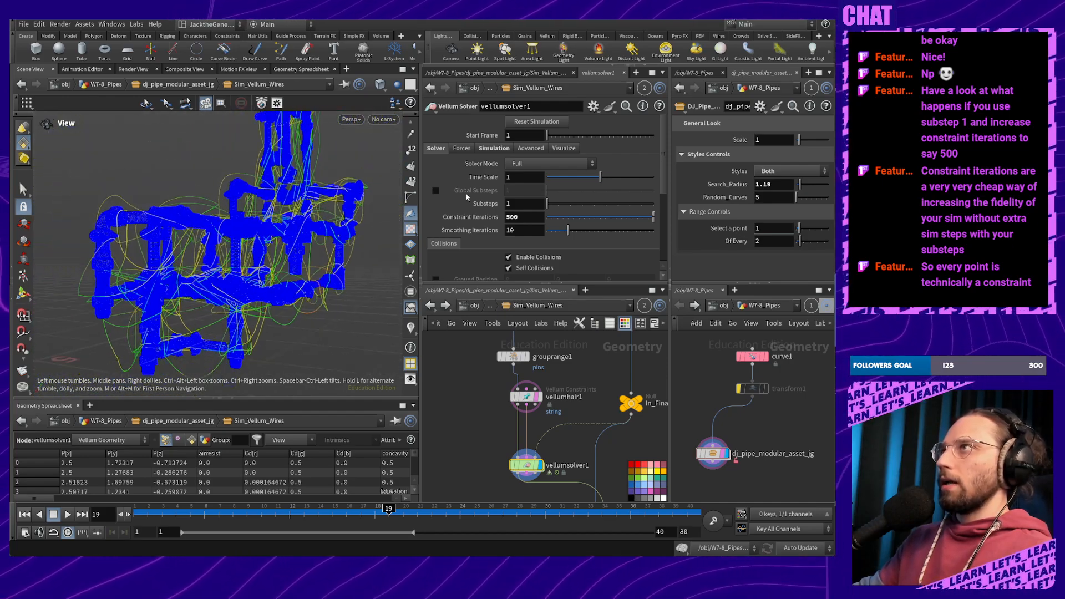
Visualize Thickness and Failed Self Collision on vellumsolver1, examine the wires up close, and switch both visualizations off
left_click(552, 149)
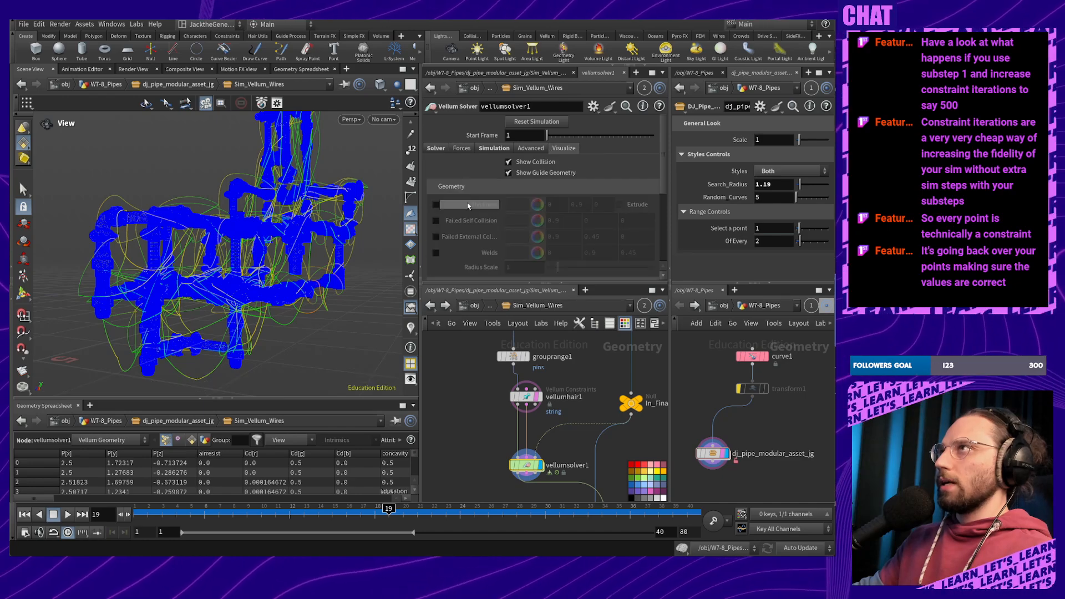
left_click(436, 205)
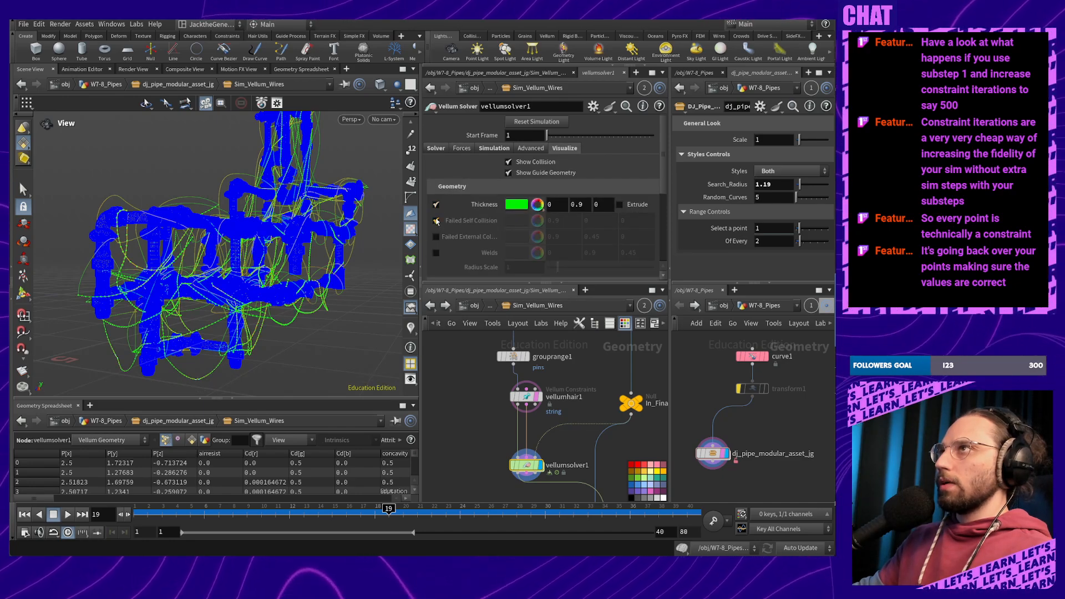
left_click(436, 221)
right_click_drag(264, 294, 297, 206)
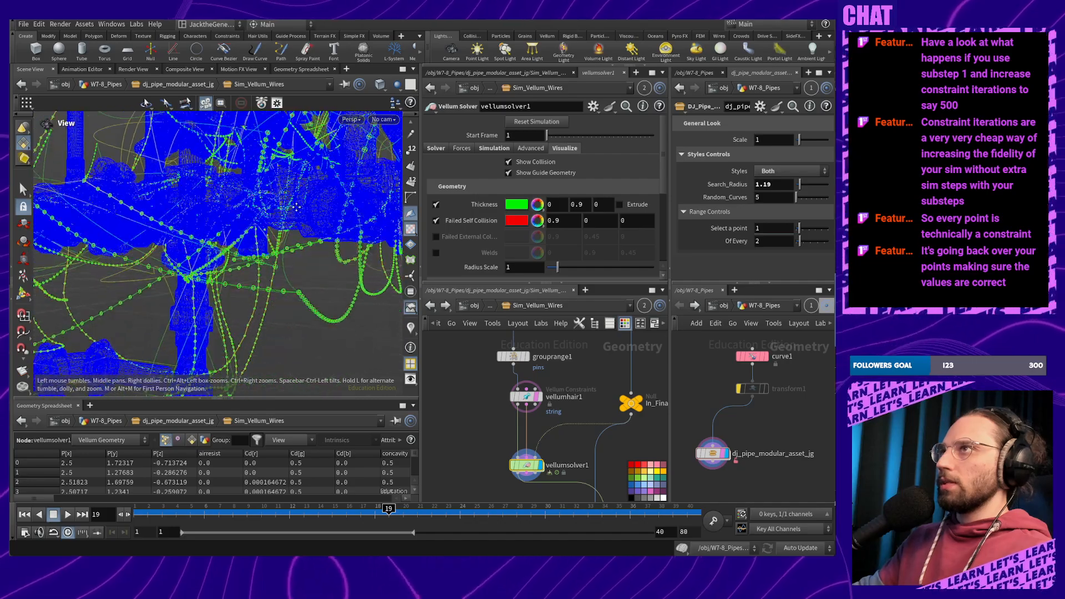
middle_click_drag(297, 207, 289, 277)
right_click_drag(289, 276, 271, 308)
left_click(436, 221)
left_click(436, 205)
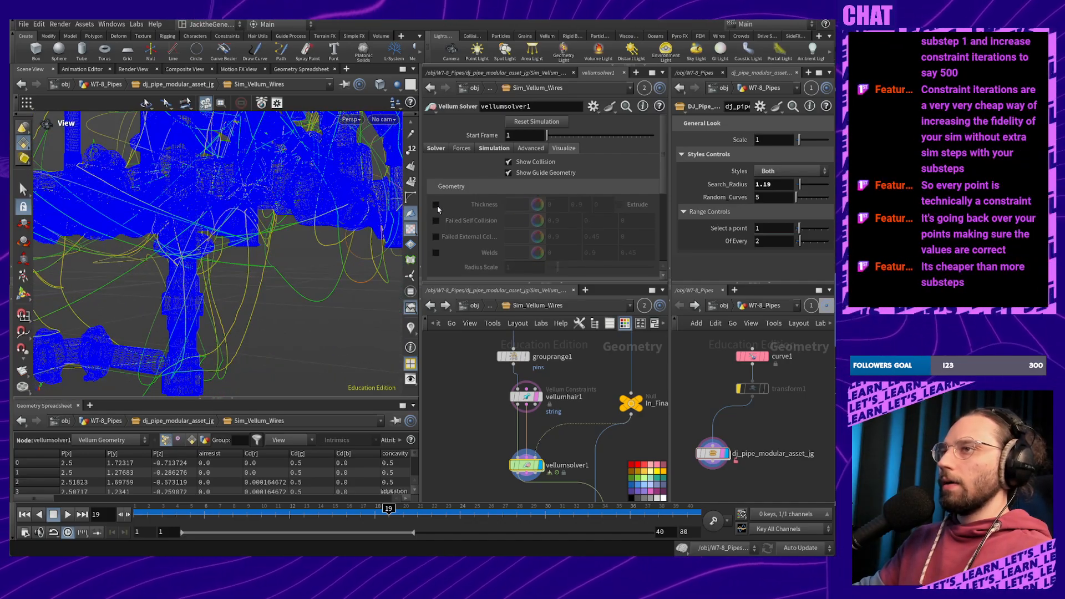
right_click_drag(226, 264, 227, 338)
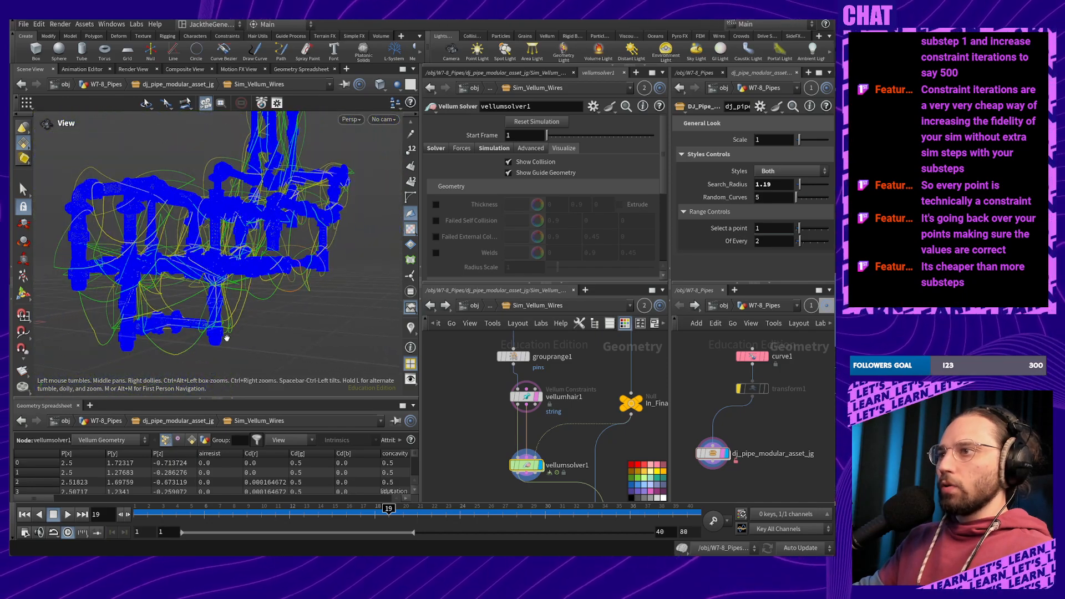
left_click_drag(221, 320, 241, 355)
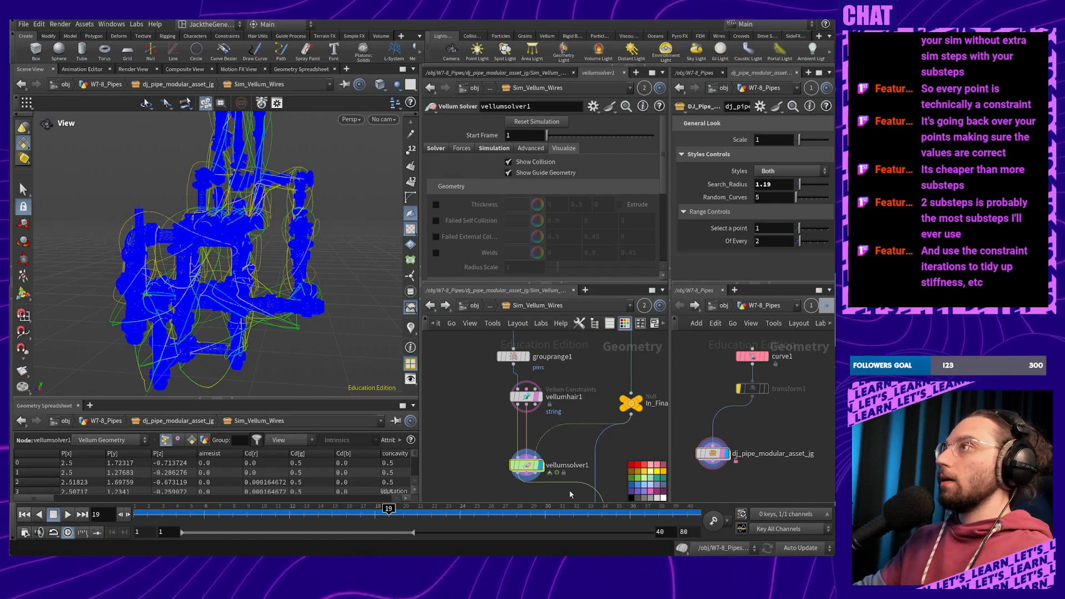
Set vellumsolver1's Constraint Iterations to 1000
mouse_move(534, 469)
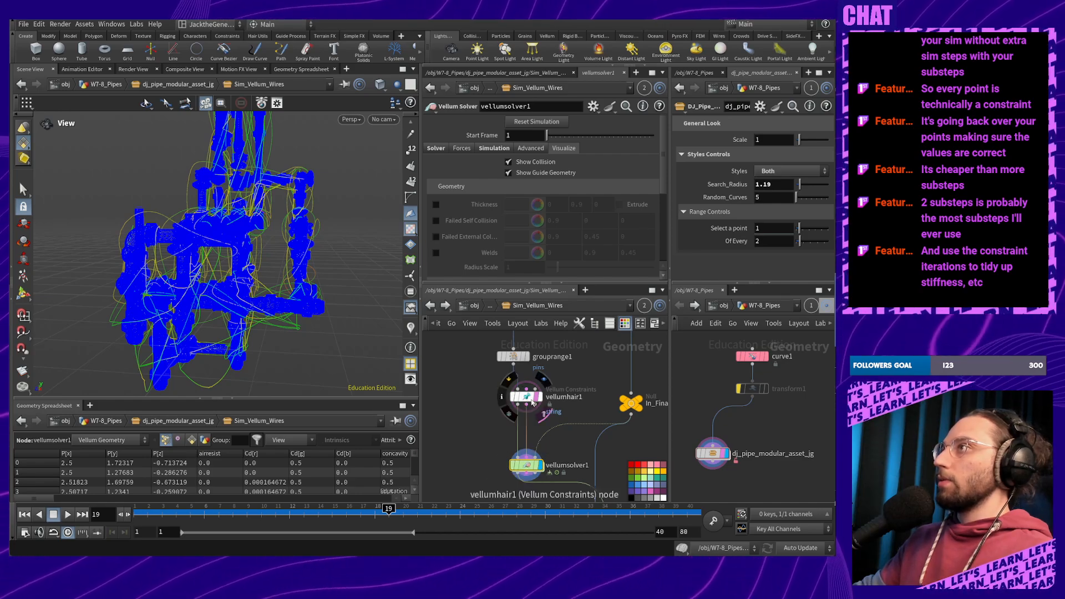
left_click(444, 149)
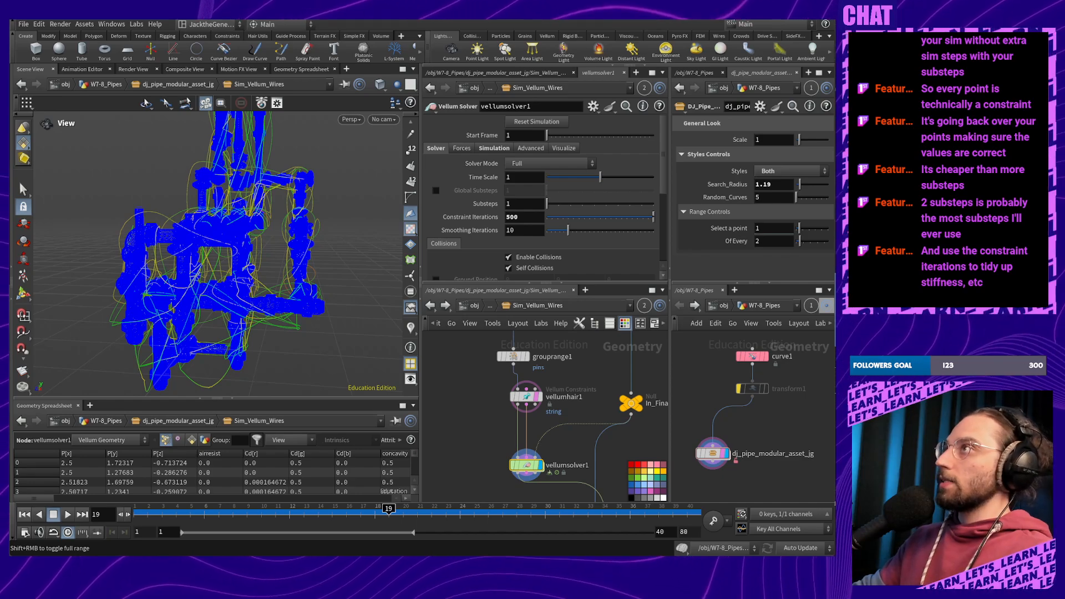
left_click(536, 218)
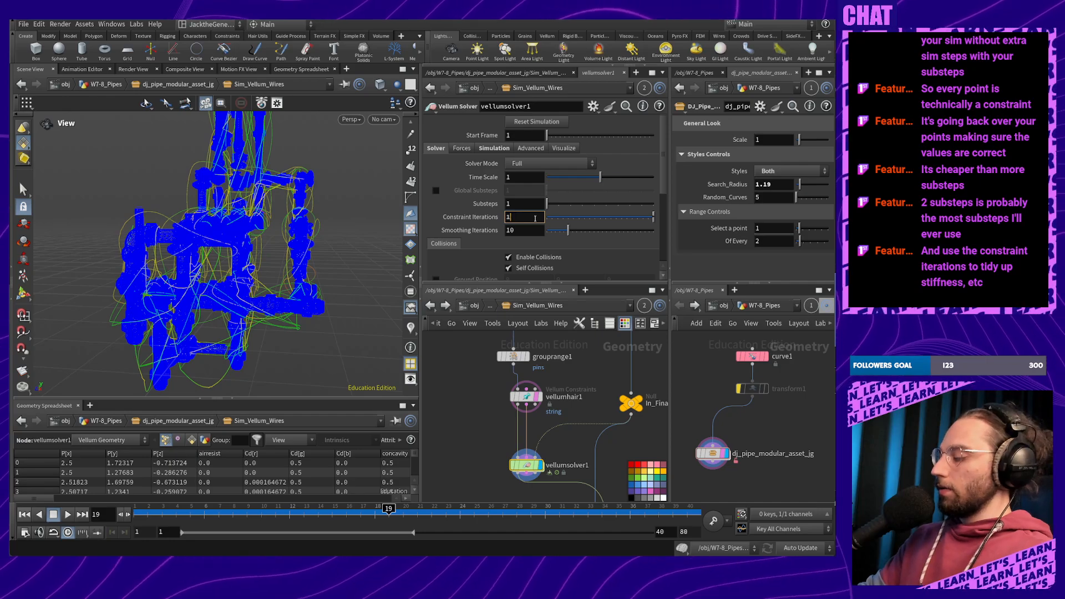
key("Return")
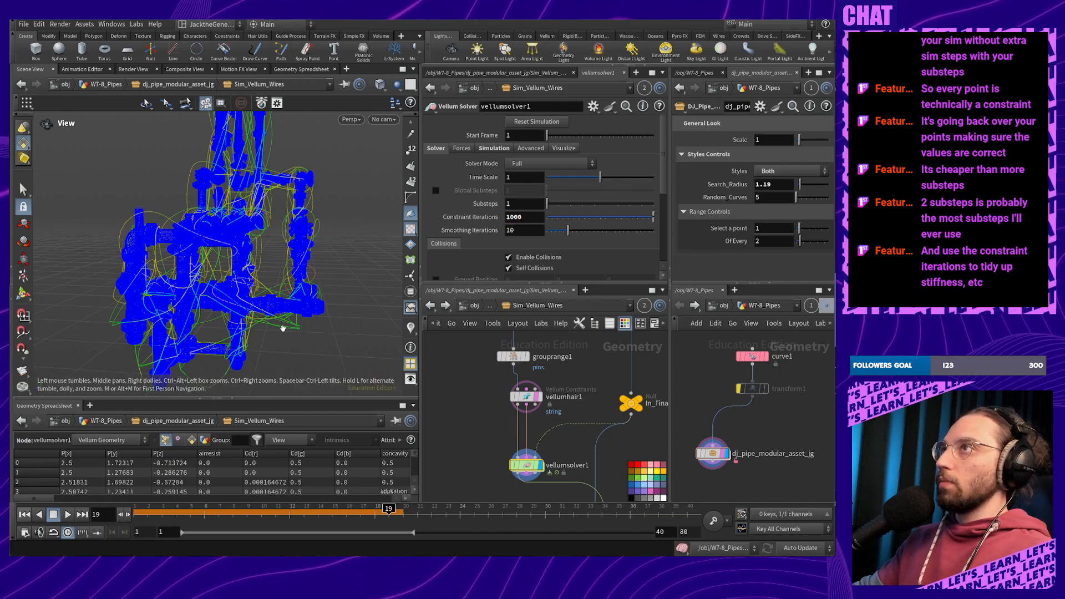
Rewind to frame 1, play the re-solved wire simulation, and stop playback after checking the drape
left_click_drag(221, 311, 268, 314)
left_click_drag(155, 516, 137, 516)
left_click(67, 515)
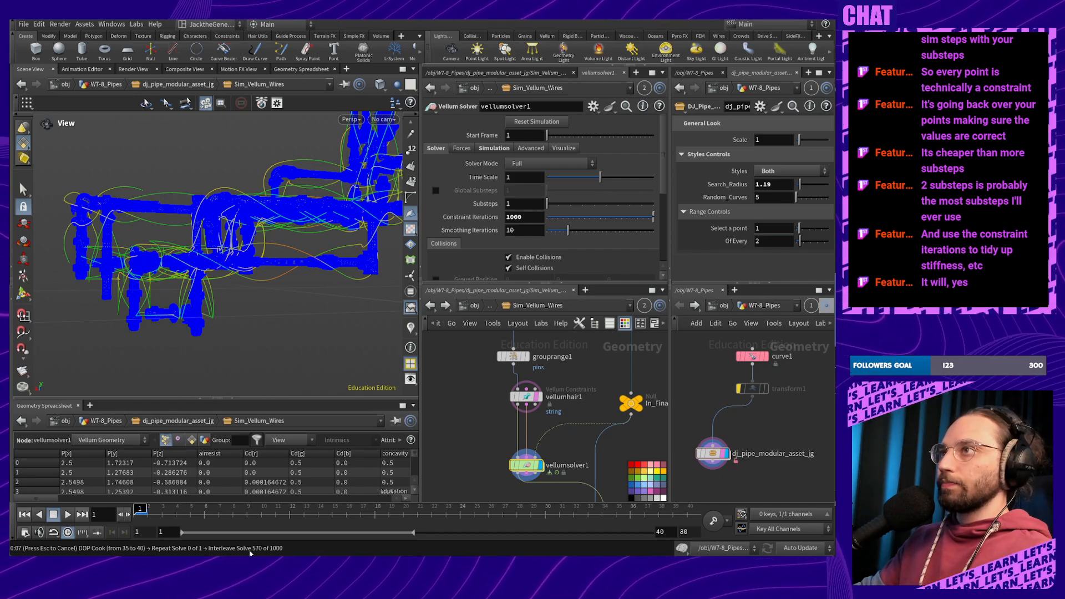
left_click(67, 514)
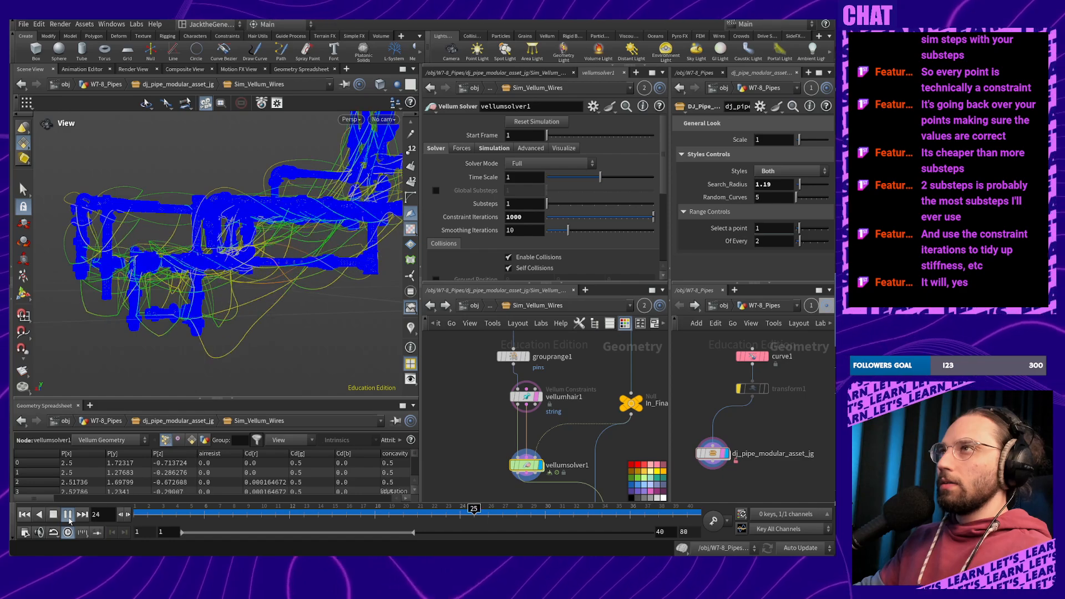
left_click(68, 515)
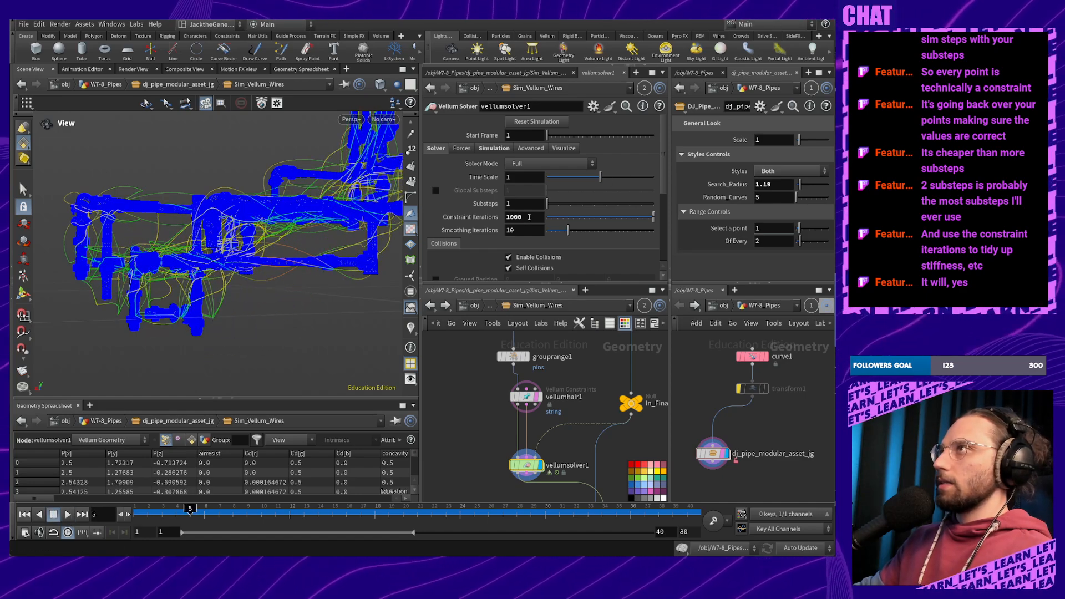
Set vellumsolver1's Constraint Iterations to 10, replay the simulation from the start, and inspect how far the wires sag
type("10")
key("Return")
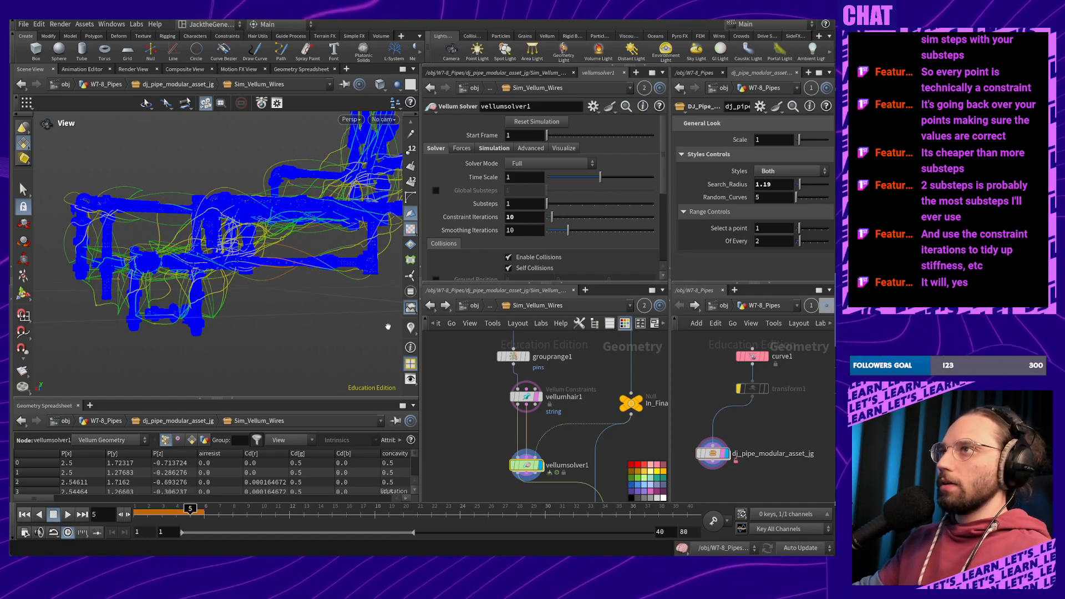
left_click_drag(210, 520, 103, 514)
left_click(70, 518)
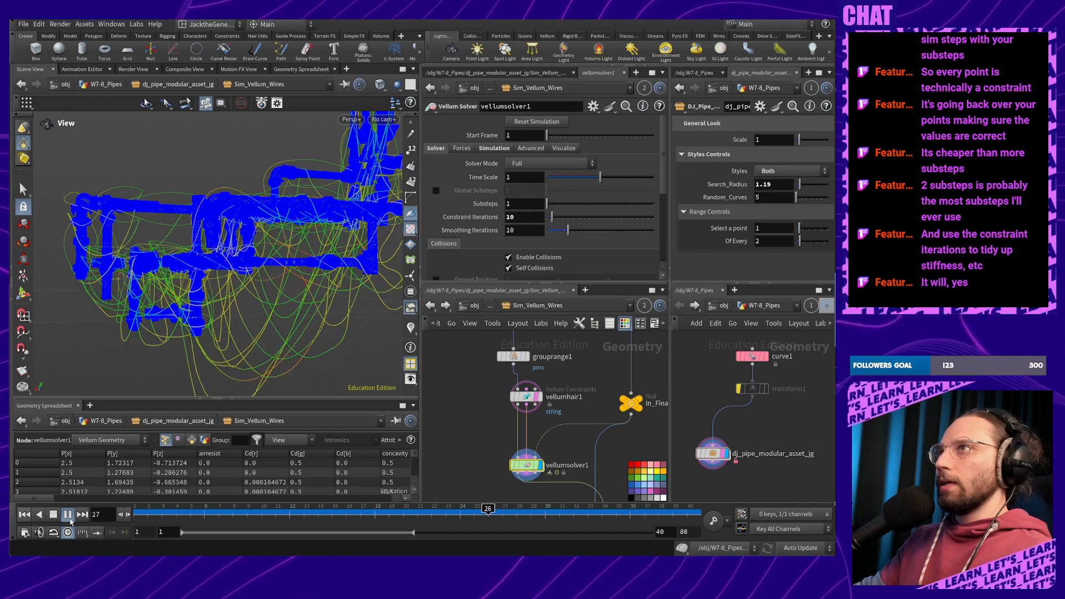
middle_click_drag(272, 326, 218, 324)
right_click_drag(218, 325, 274, 325)
left_click(53, 515)
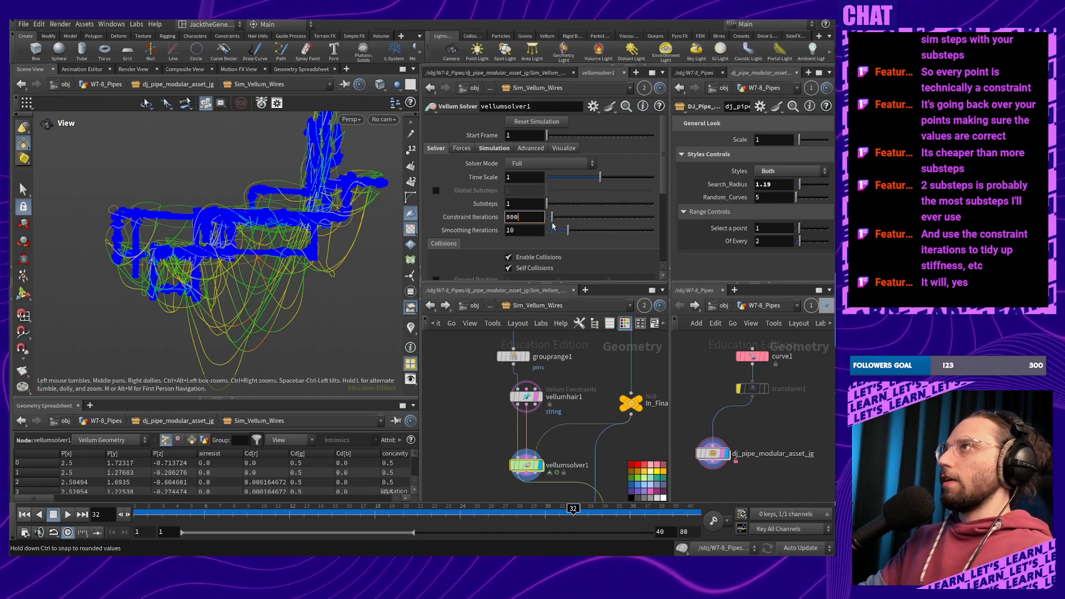
Set vellumsolver1's Constraint Iterations to 500 and replay the simulation from the first frame
key("Return")
left_click(24, 514)
left_click(67, 514)
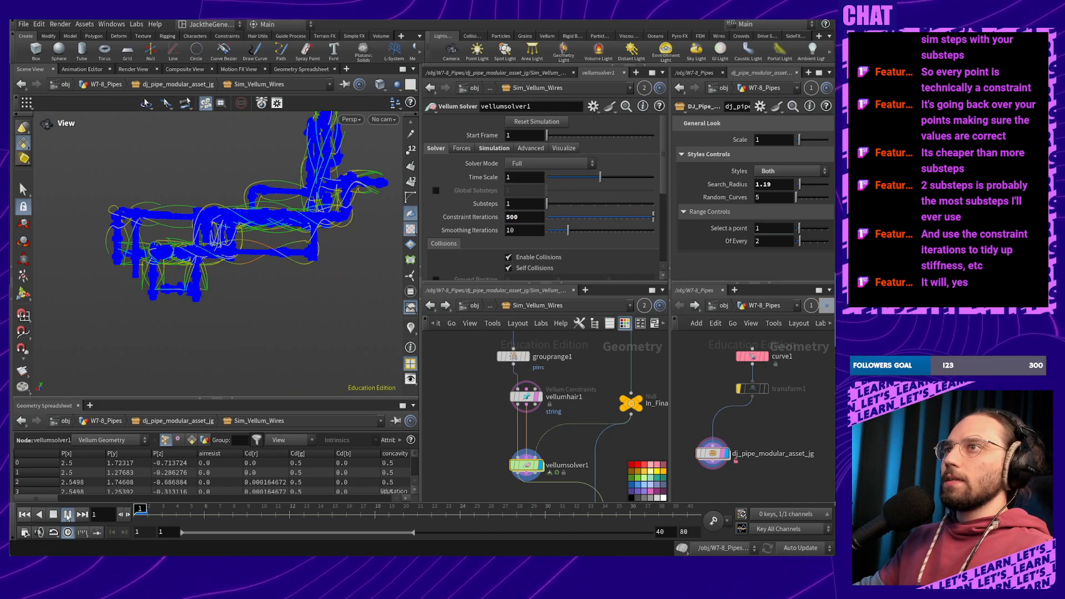
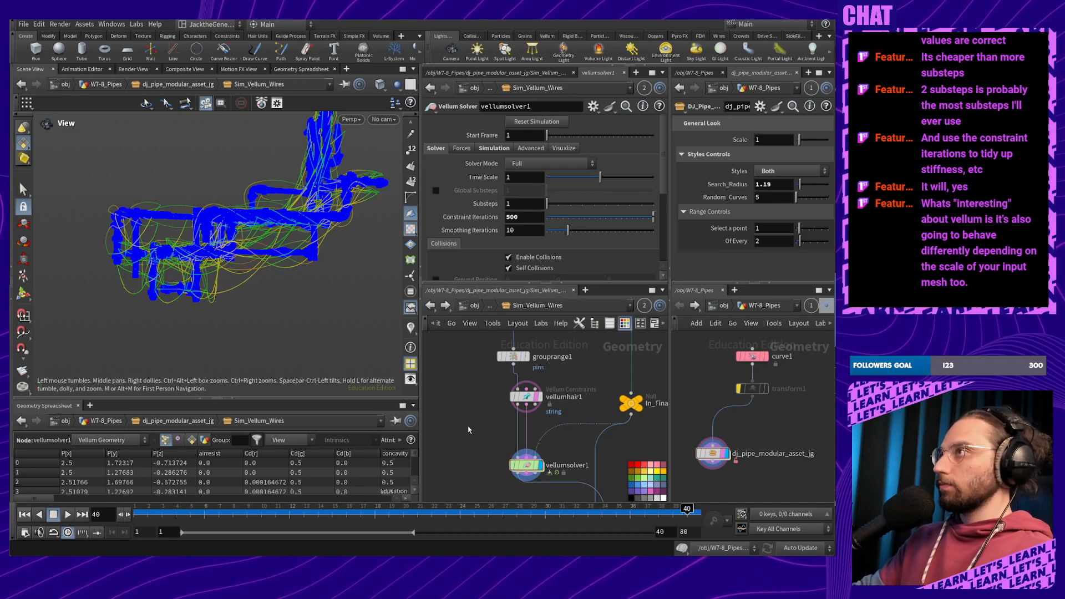
Display the final pipe input geometry and set the pipe asset's Scale to 10
left_click(642, 402)
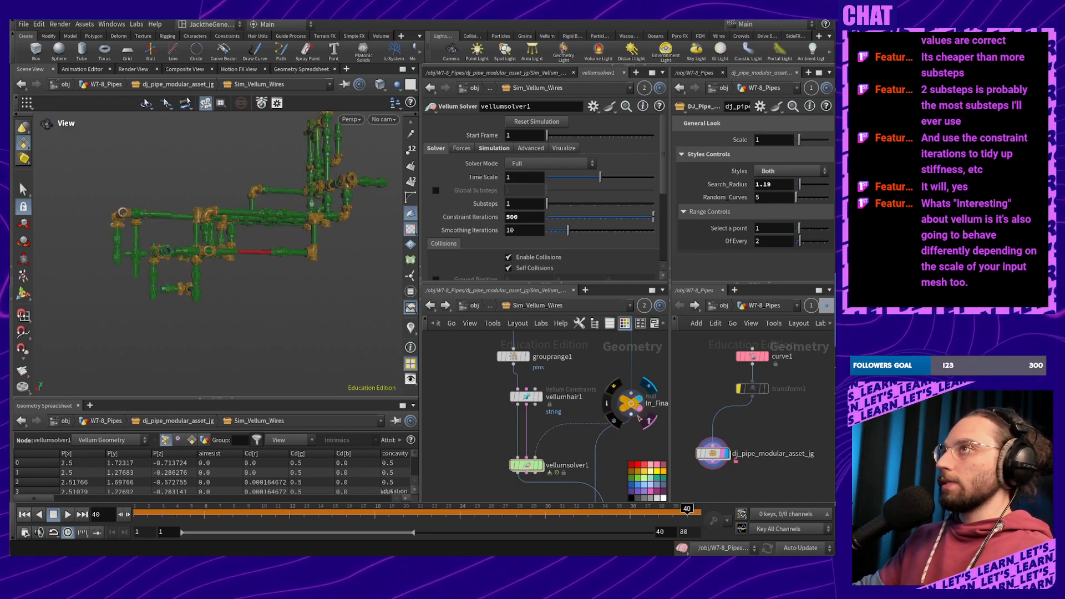
left_click(781, 139)
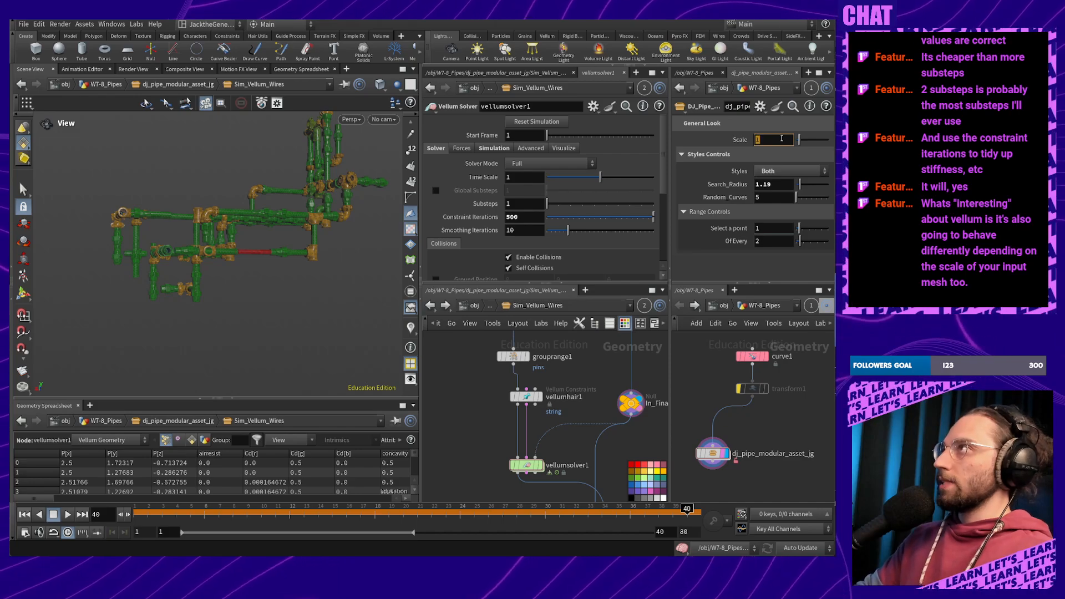
type("0")
key("Return")
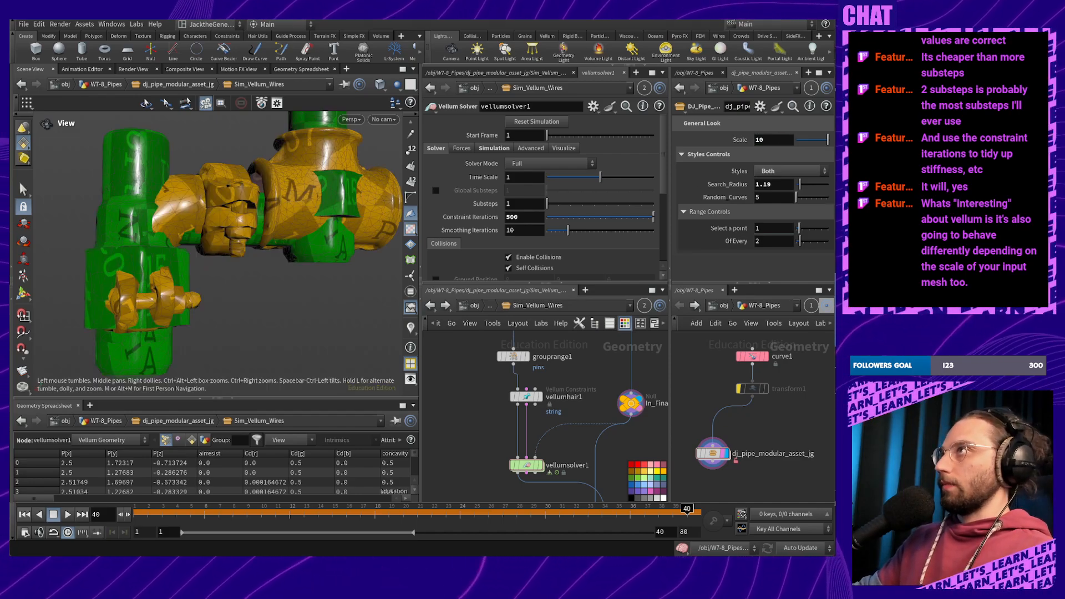
Display vellumsolver1 on its own, play the simulation of the enlarged pipes, inspect the wires, and stop playback
left_click(543, 467)
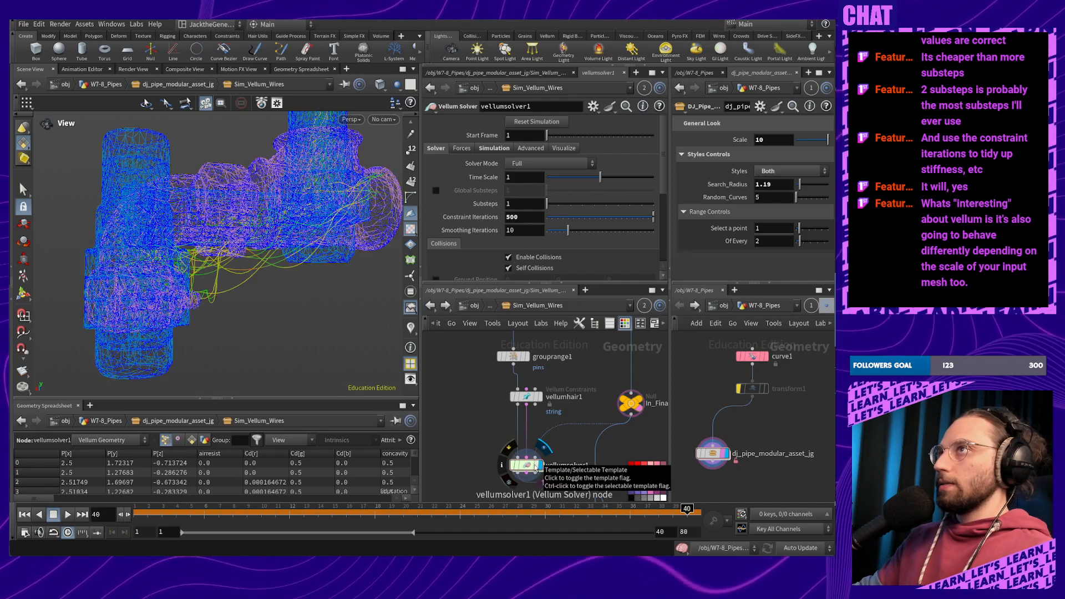
left_click(536, 468)
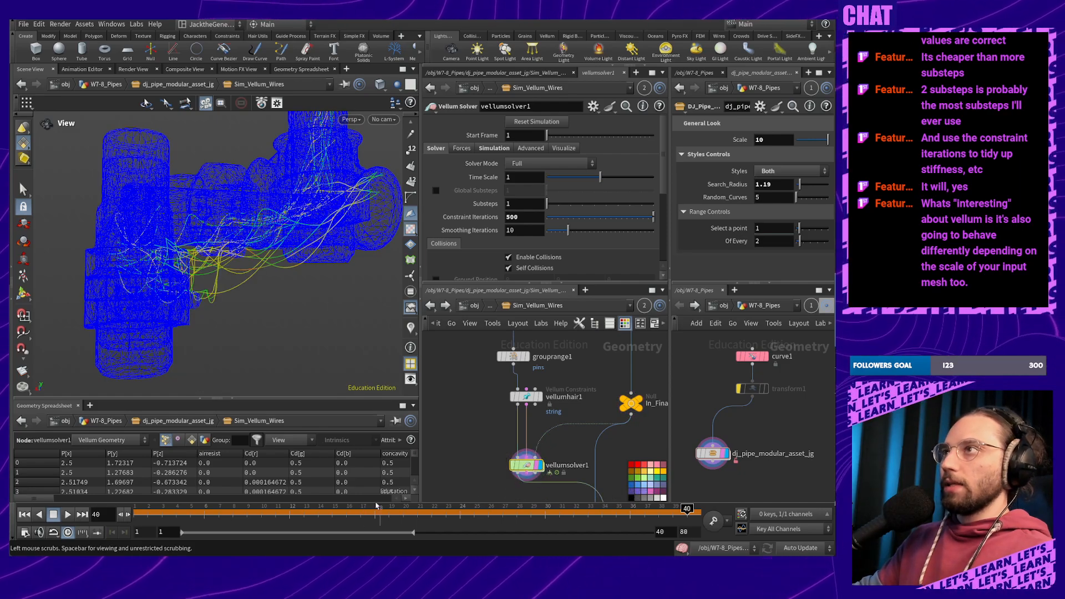
left_click(186, 513)
left_click(67, 514)
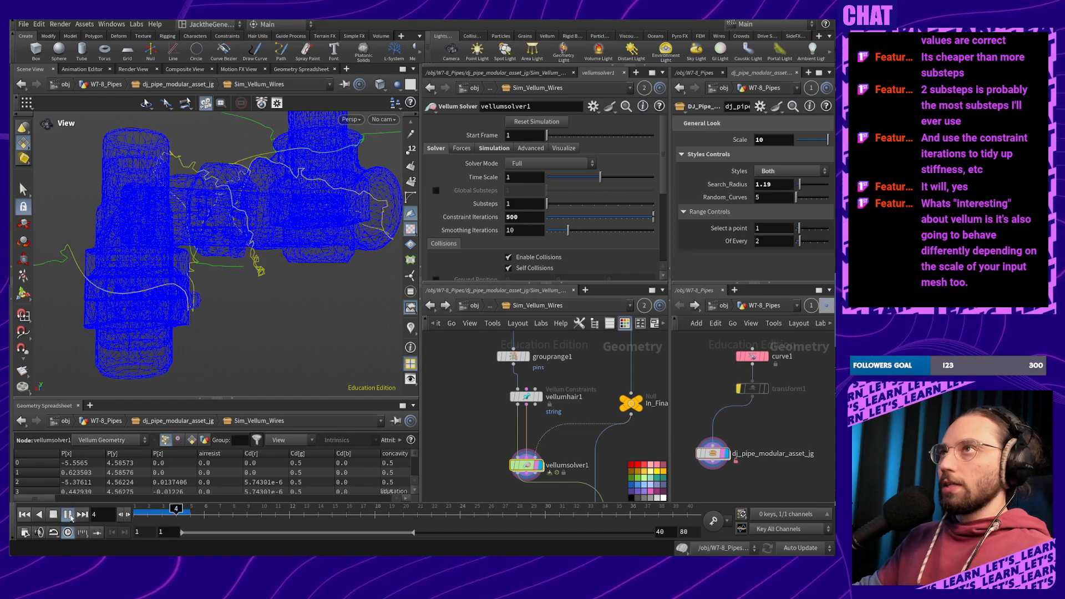
middle_click_drag(276, 336, 247, 319)
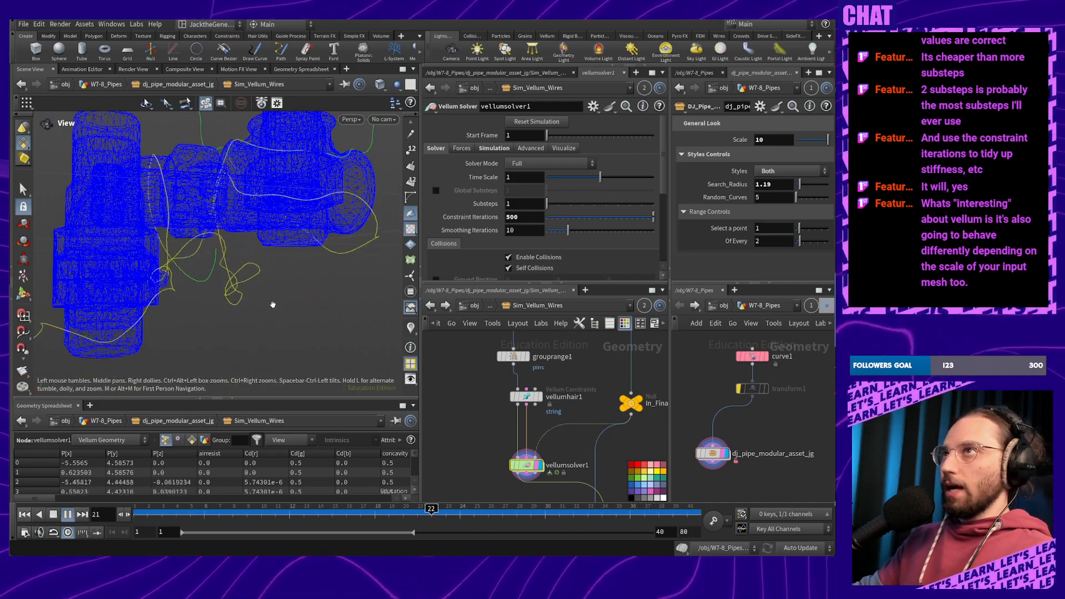
right_click_drag(264, 266, 257, 348)
mouse_move(257, 347)
left_mouse_down()
mouse_move(271, 294)
mouse_move(252, 364)
left_mouse_up()
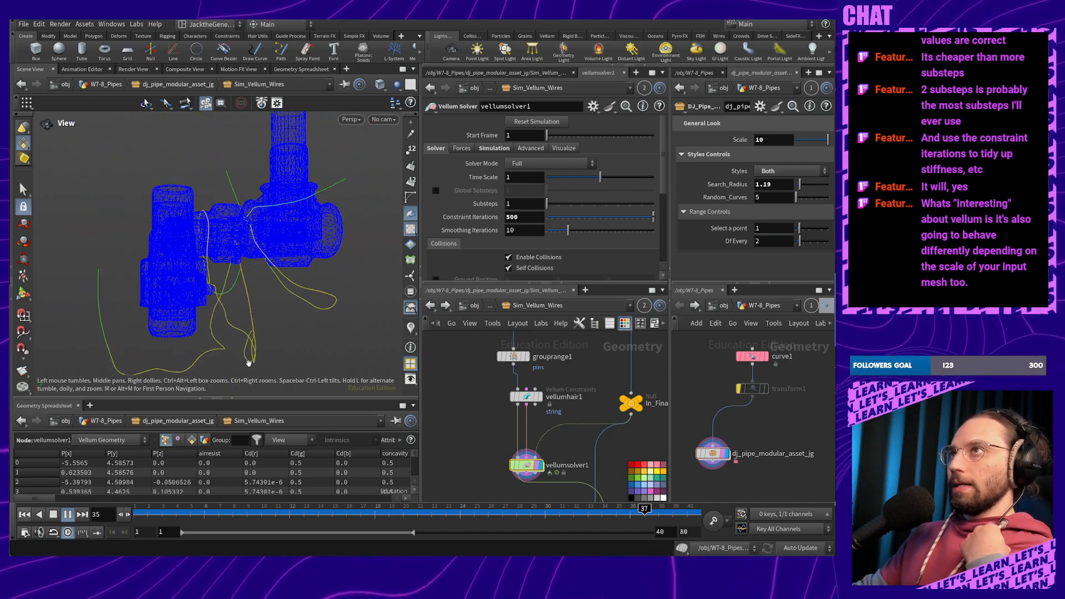
left_click(54, 515)
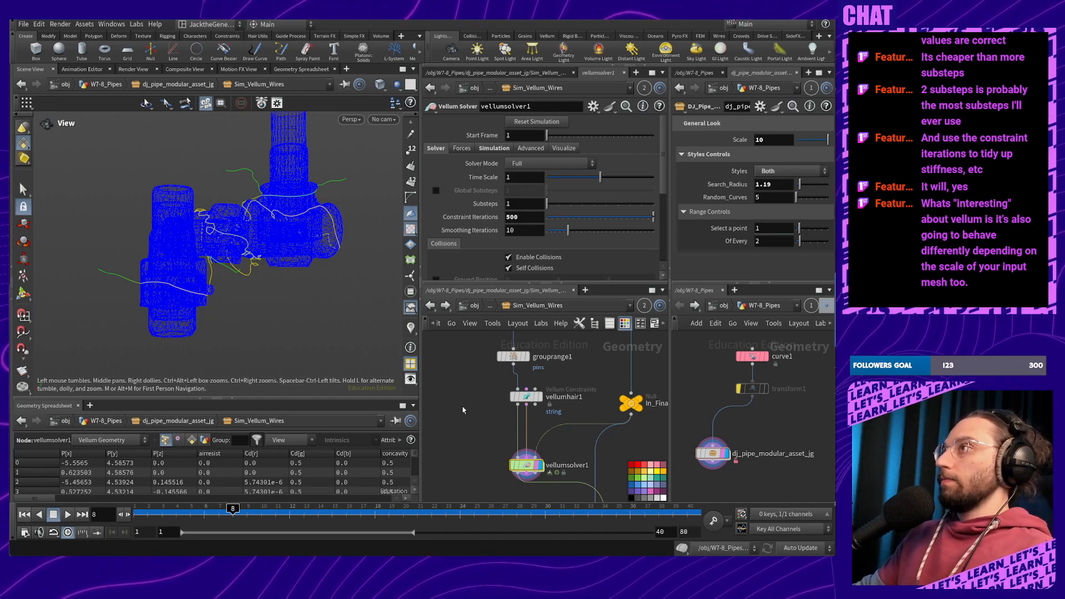
Show vellumhair1's parameters and trace the wire network upstream to resample1
left_click(537, 397)
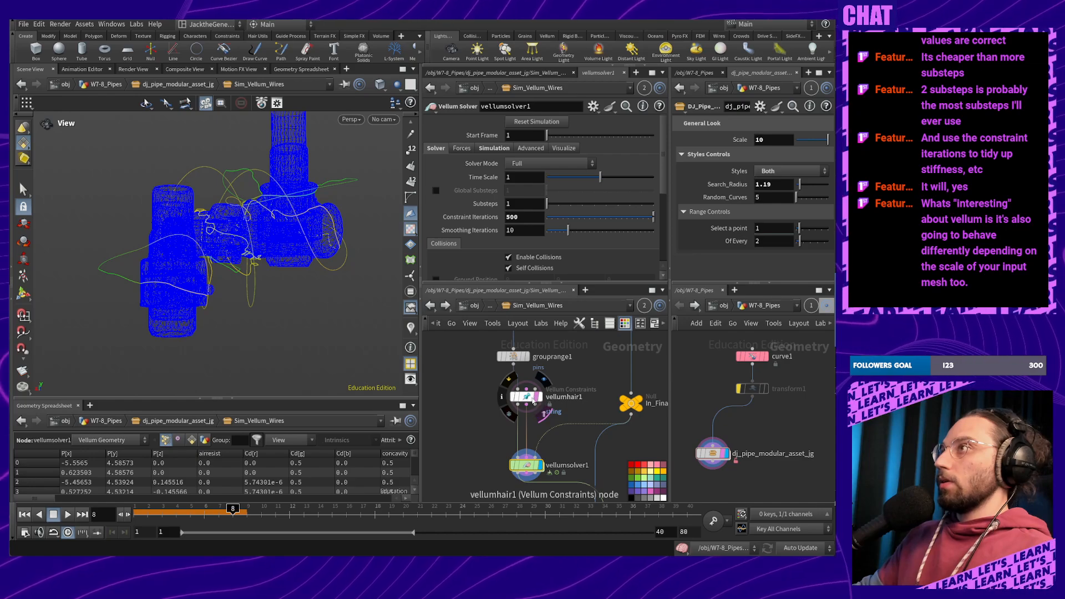
left_click(527, 400)
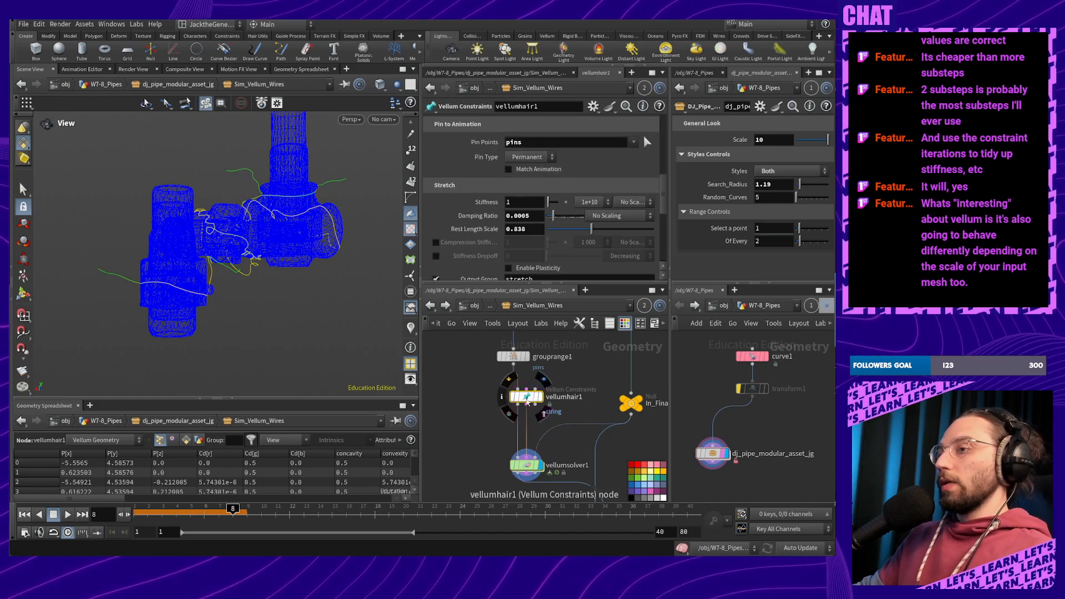
mouse_move(474, 337)
middle_mouse_down()
mouse_move(473, 440)
mouse_move(463, 431)
middle_mouse_up()
middle_click_drag(465, 385, 484, 506)
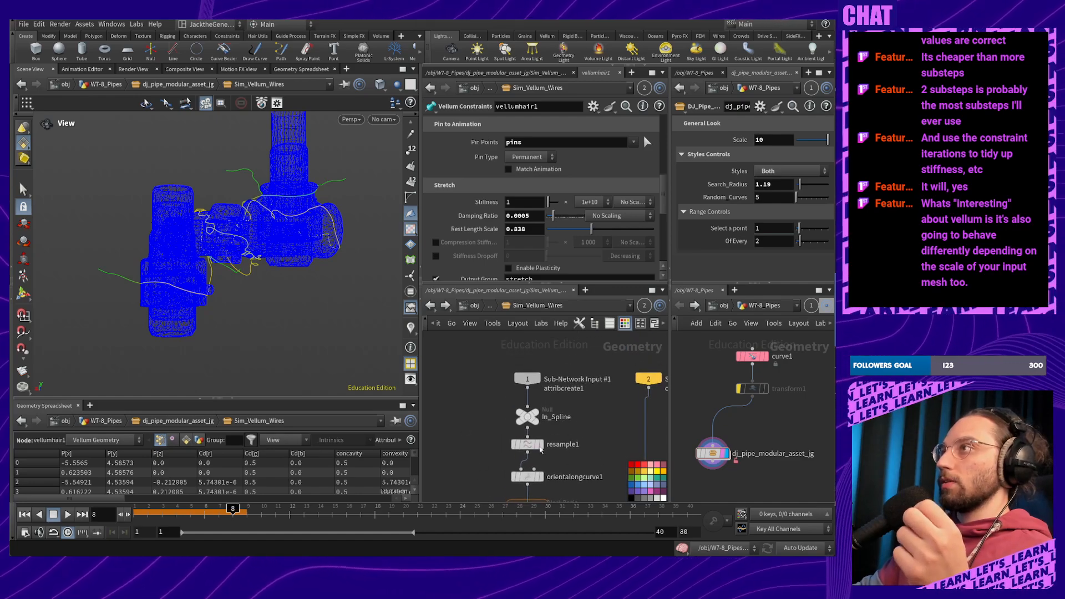
mouse_move(544, 455)
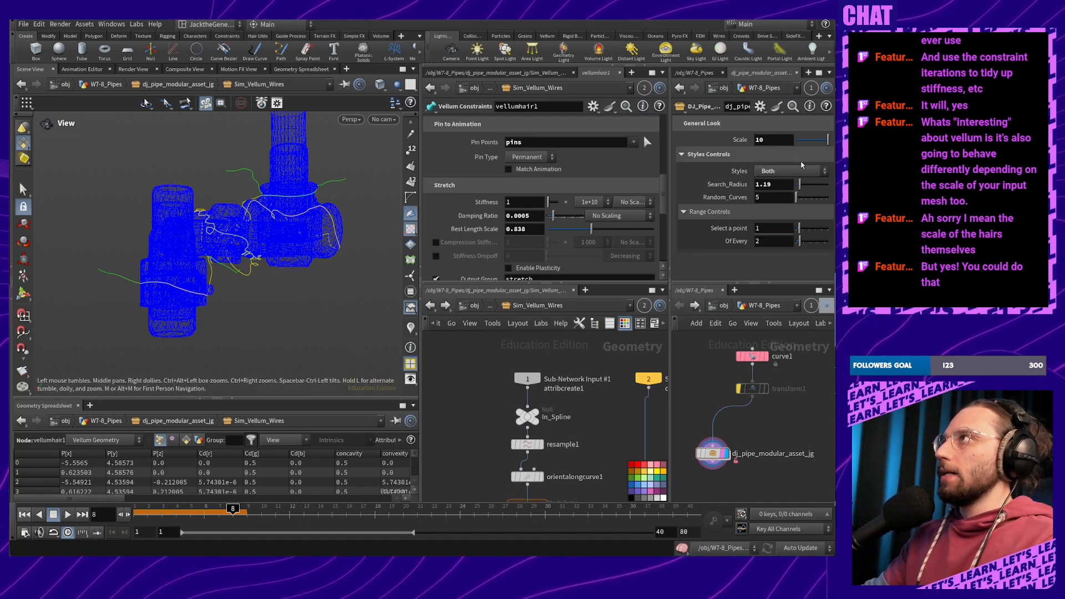
Set the pipe asset's Scale to 1
double_click(763, 139)
type("1")
key("Return")
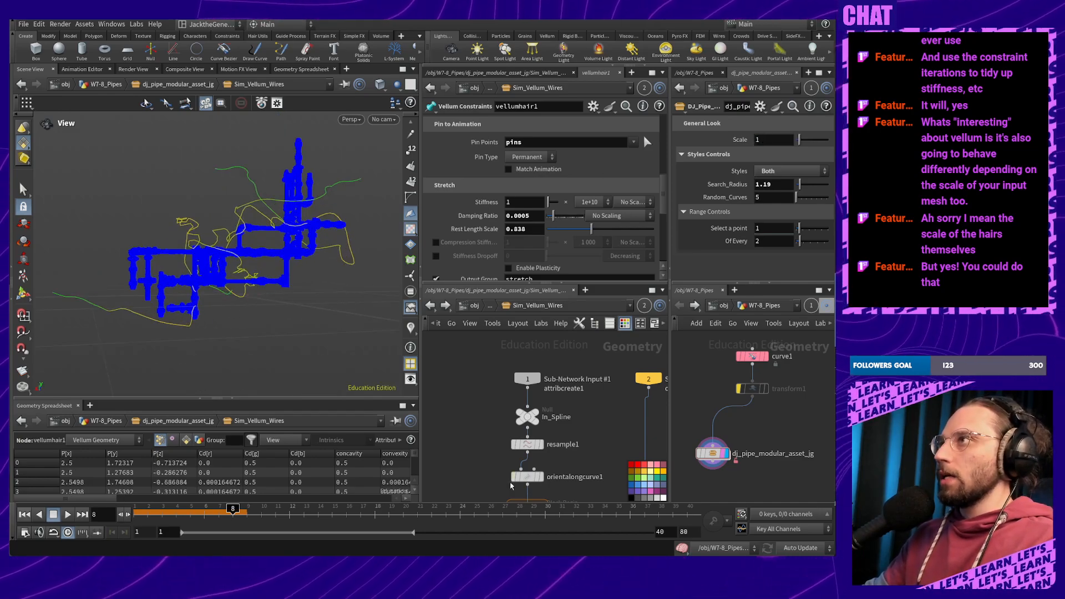
Trace the network back down to grouprange1, show its pins group settings, and examine the wires around the pipes up close
middle_click_drag(598, 475, 586, 394)
middle_click_drag(583, 450, 588, 362)
middle_click_drag(602, 416, 585, 330)
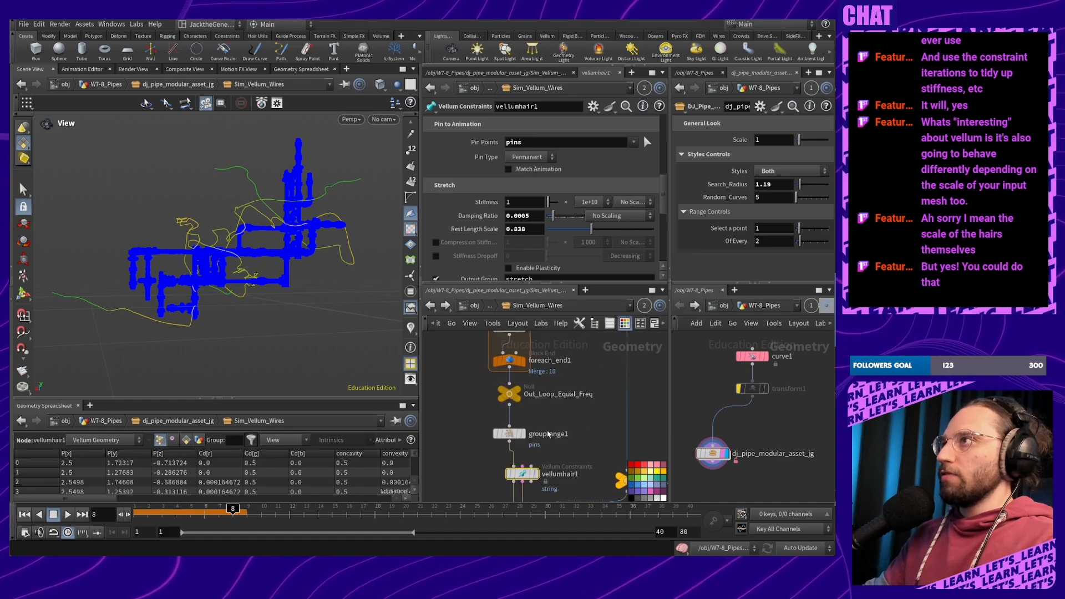
middle_click_drag(548, 433, 553, 367)
left_click(531, 367)
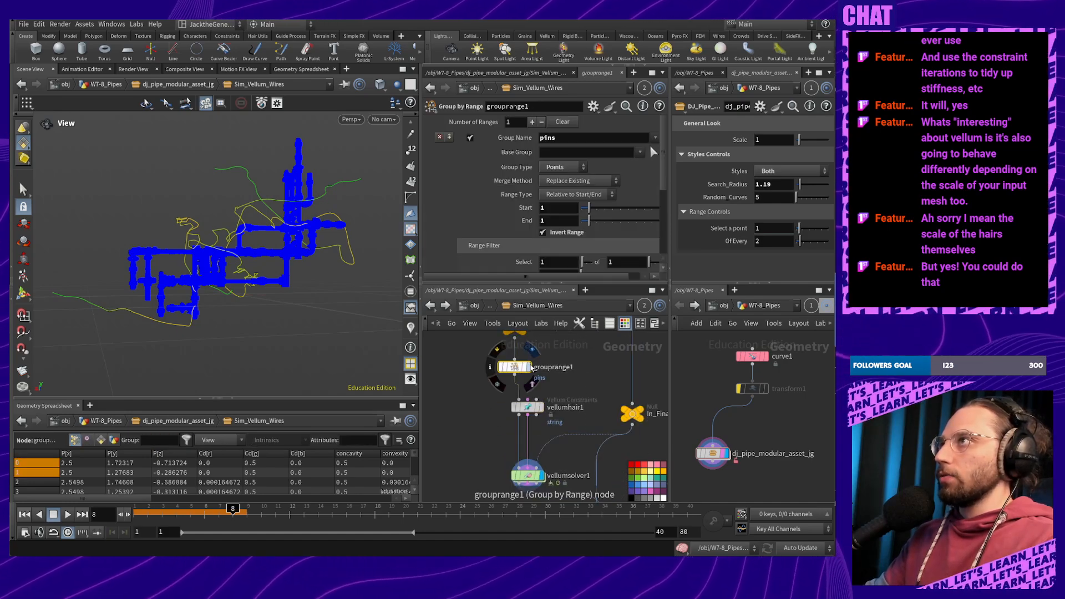
left_click_drag(214, 351, 229, 351)
scroll(238, 272, "up", 4)
middle_click_drag(238, 273, 226, 343)
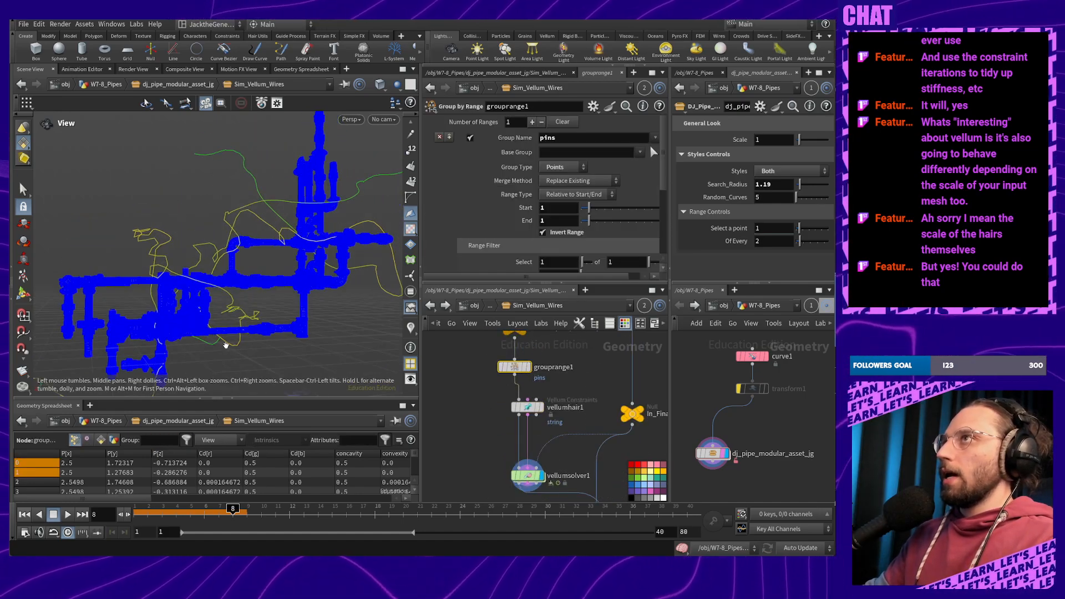
Return the timeline to frame 1 and set vellumsolver1's Substeps to 2
left_click_drag(227, 342, 275, 331)
left_click(527, 475)
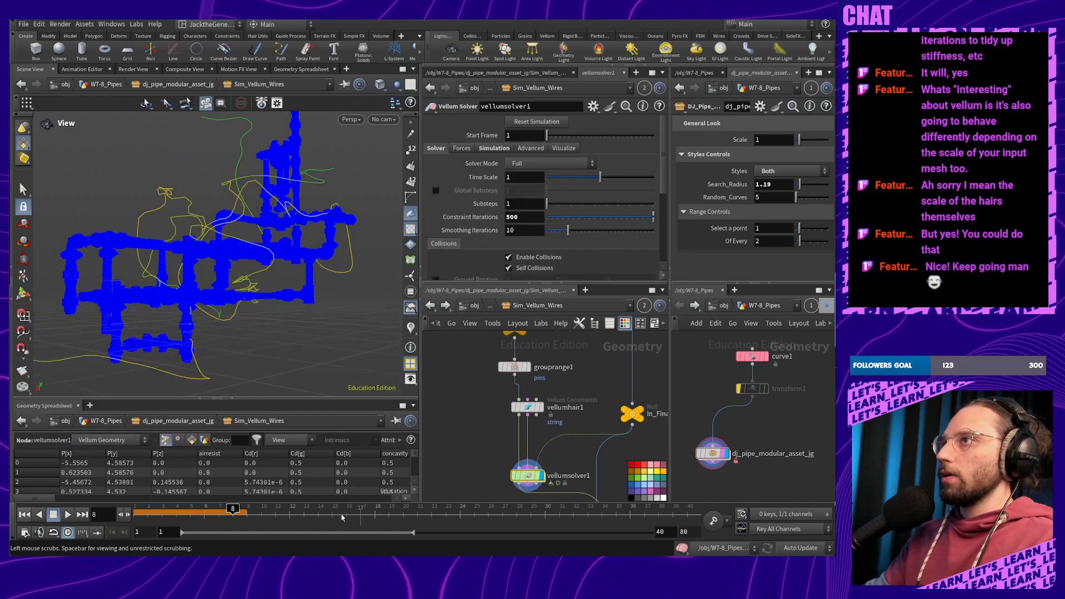
left_click_drag(233, 512, 82, 518)
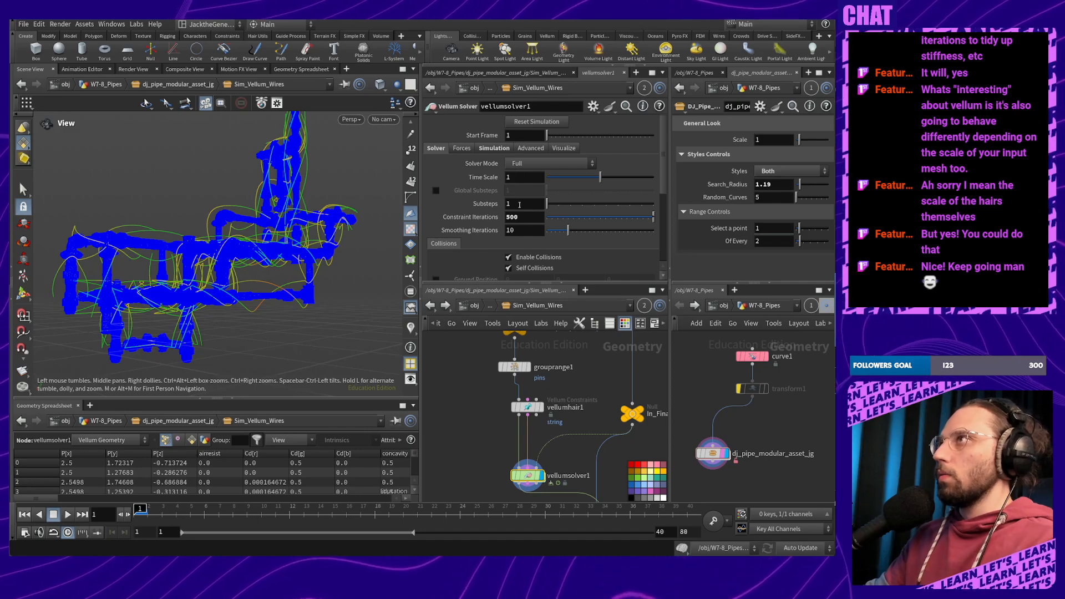
type("2")
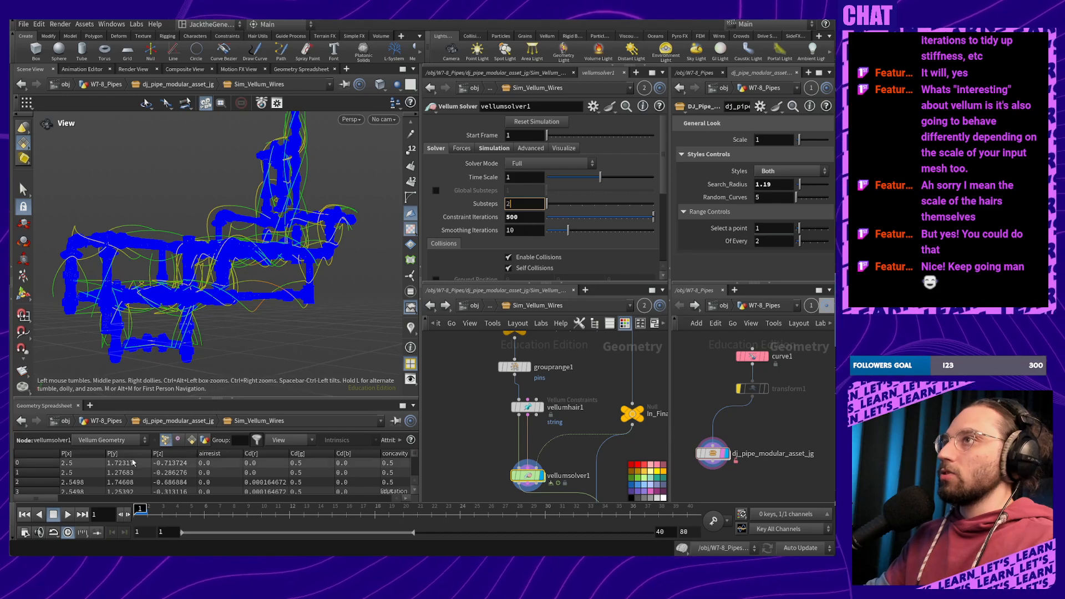
Play the wire simulation, stop it, move to frame 21, and inspect how the wires hang around the pipes
left_click(67, 519)
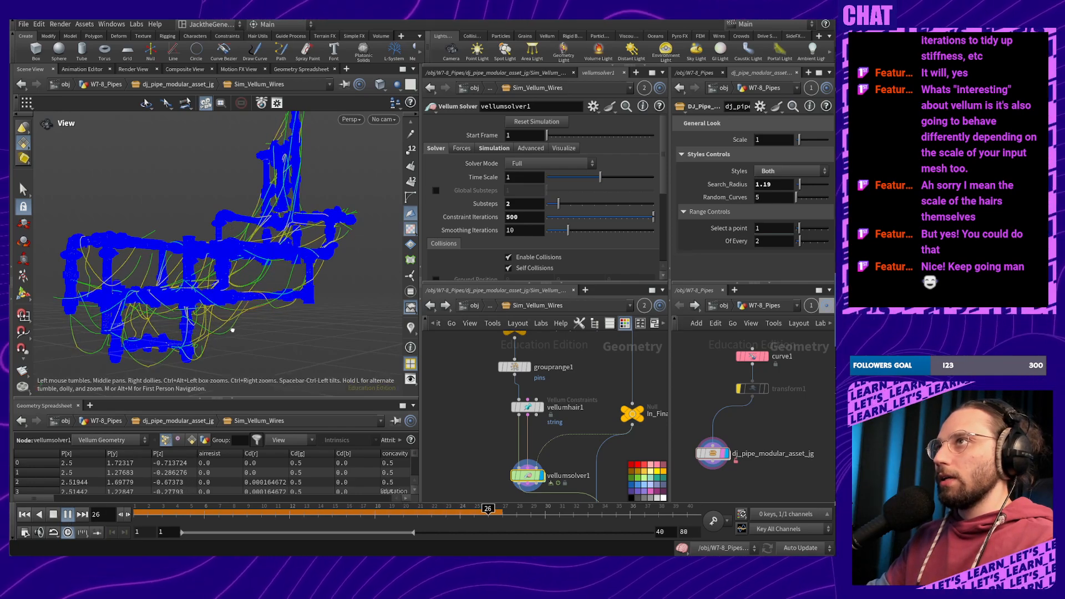
left_click_drag(214, 289, 244, 337)
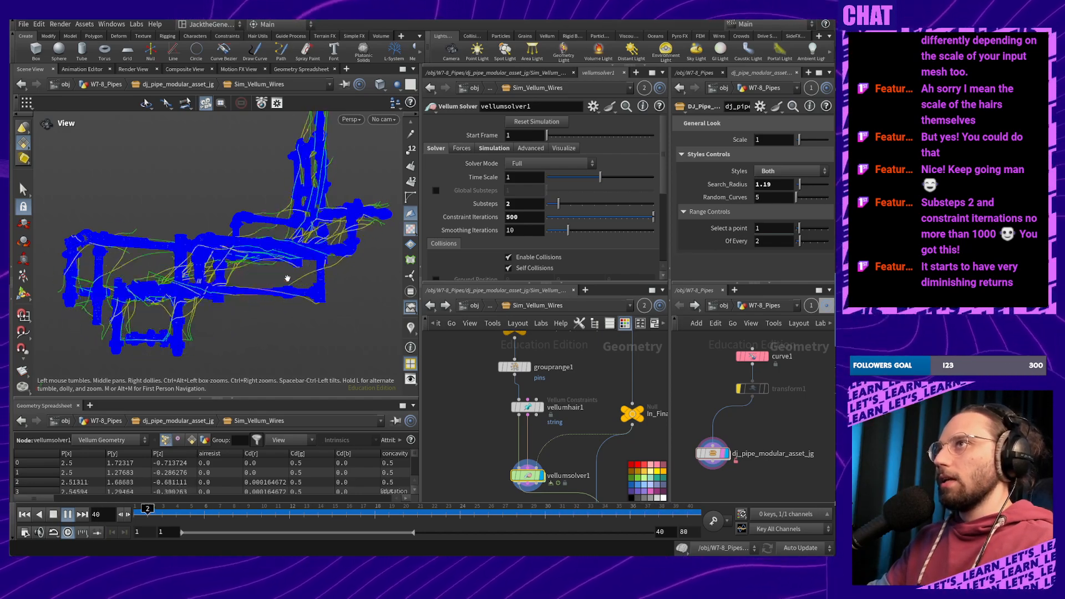
left_click(53, 514)
left_click_drag(169, 509, 430, 509)
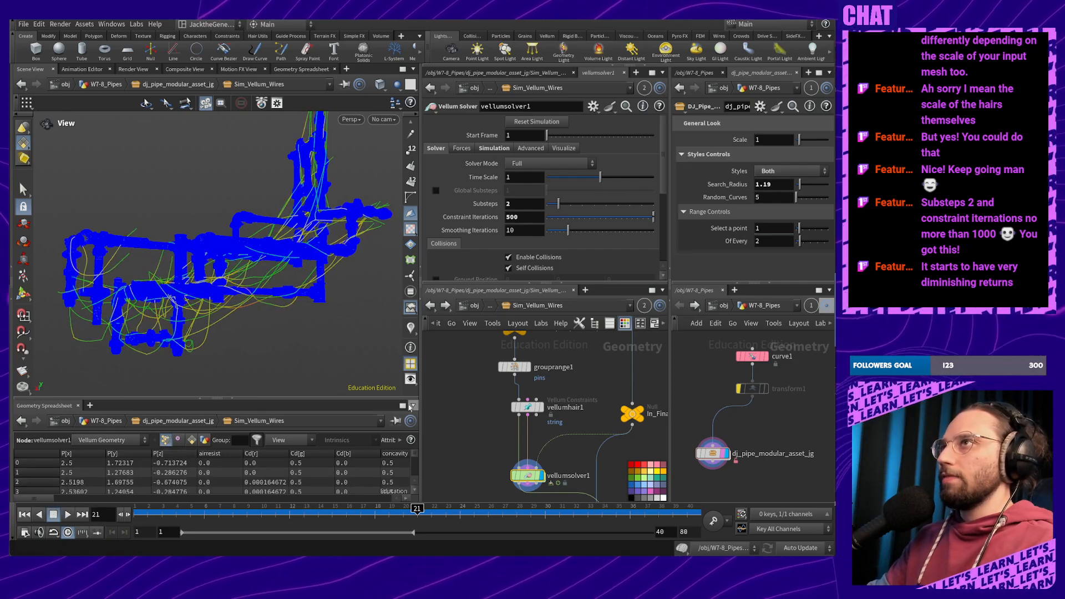
left_click_drag(294, 350, 267, 307, "alt")
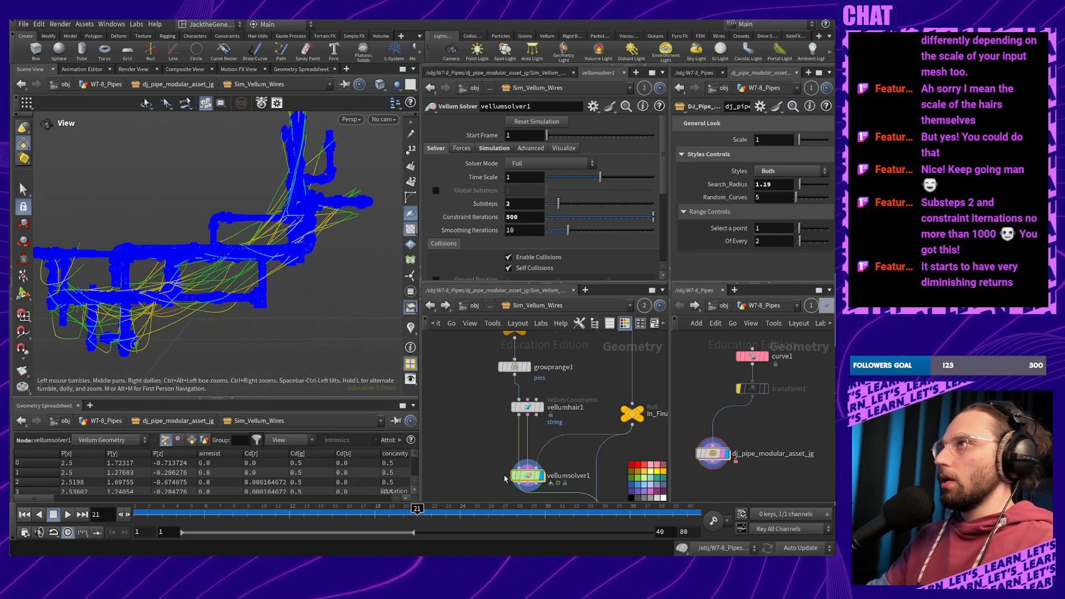
Set the stretch Rest Length Scale of vellumhair1 to 0.95
left_click(528, 408)
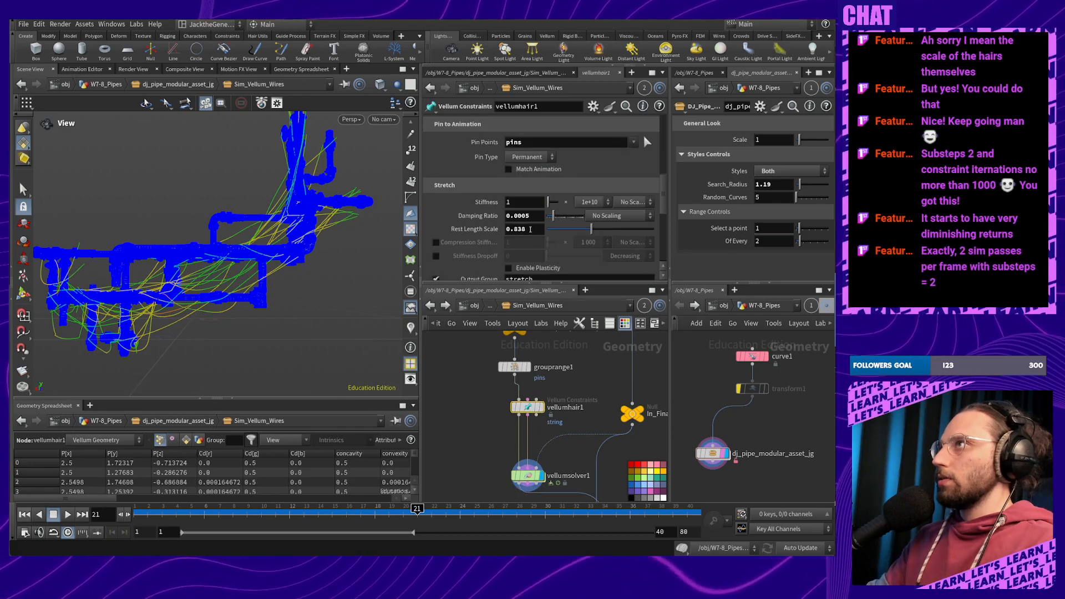
left_click(532, 229)
key("BackSpace")
key("BackSpace")
key("BackSpace")
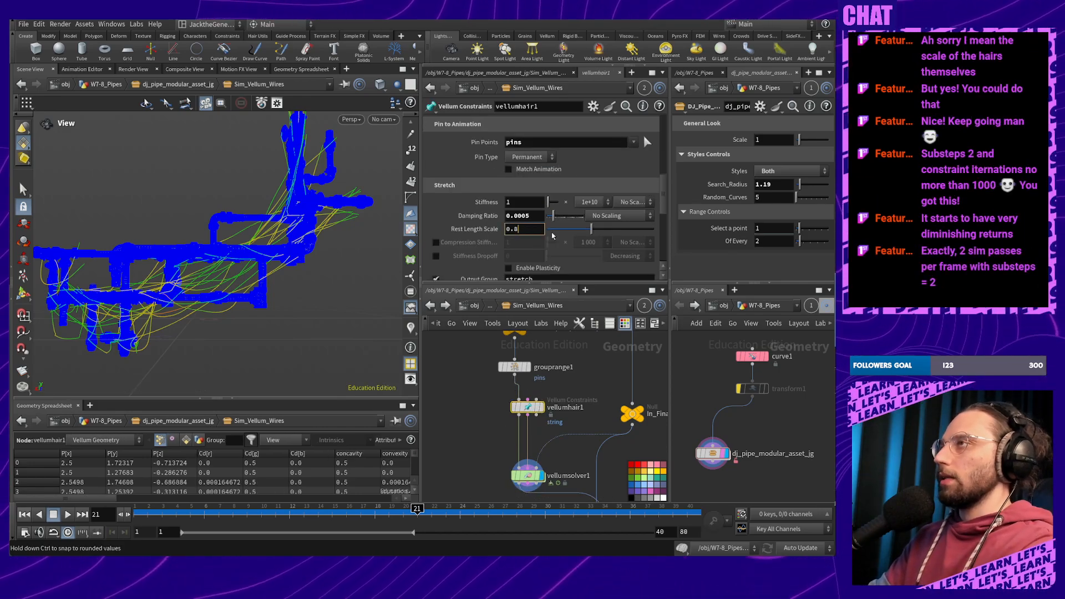
type("95")
key("Return")
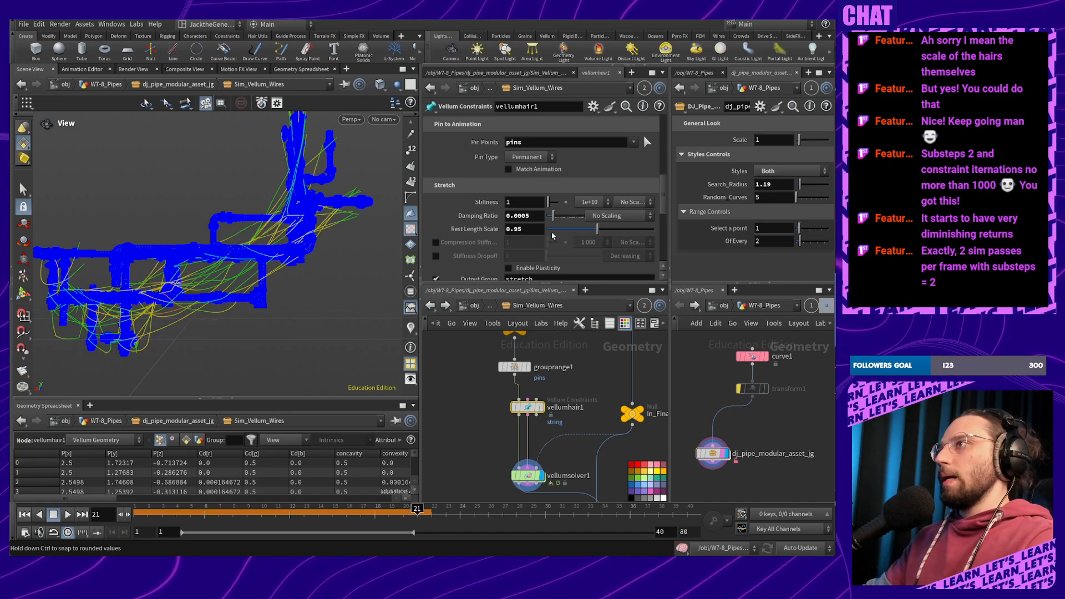
Rewind and replay vellumsolver1's simulation, inspect the drape of the wires below the pipes, and stop playback
left_click(531, 477)
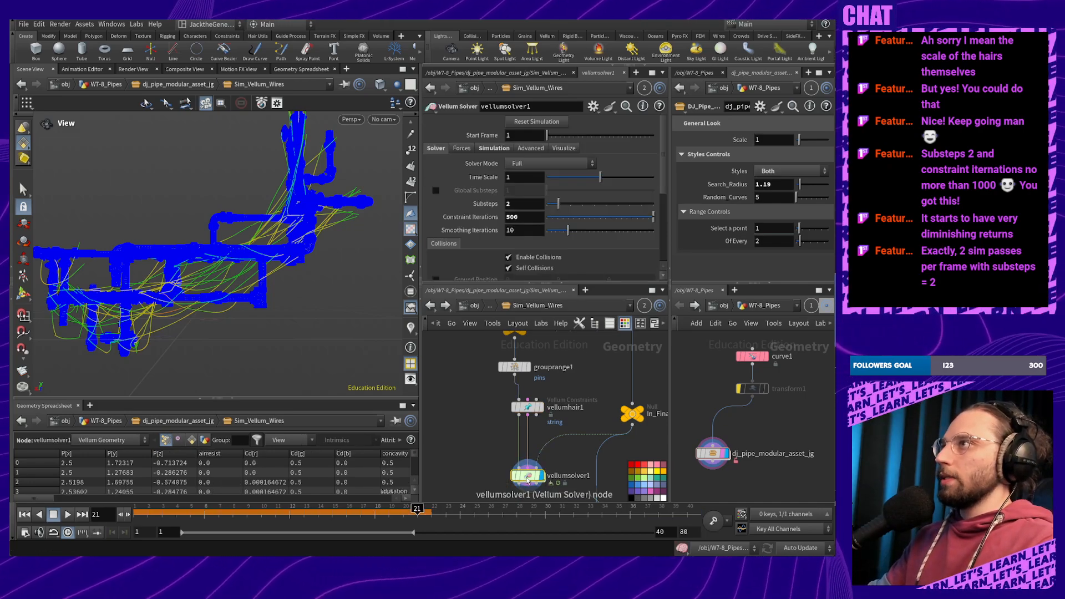
left_click_drag(415, 512, 135, 513)
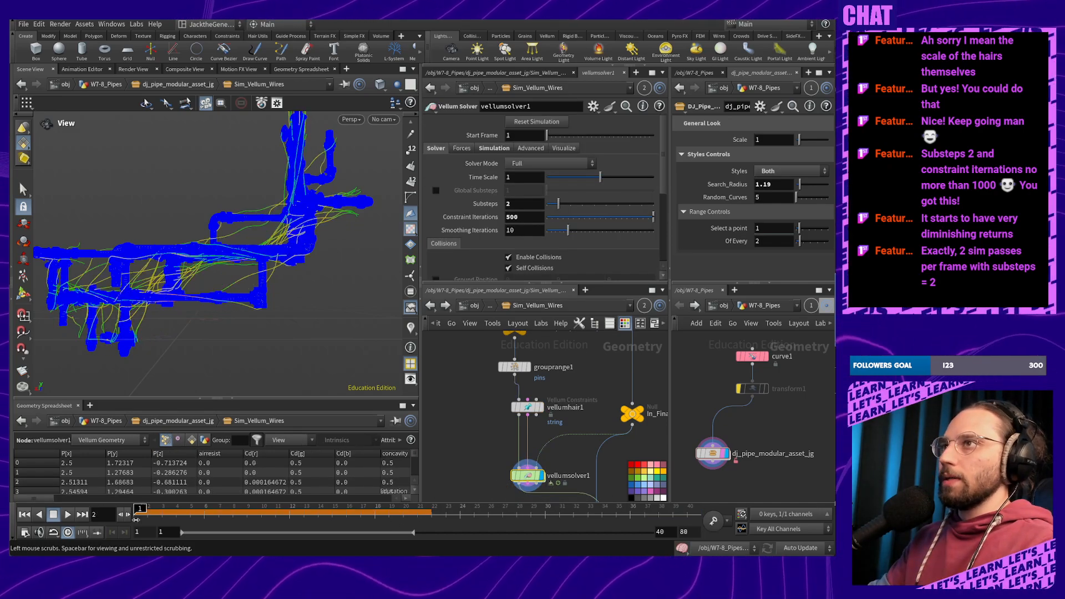
left_click(66, 519)
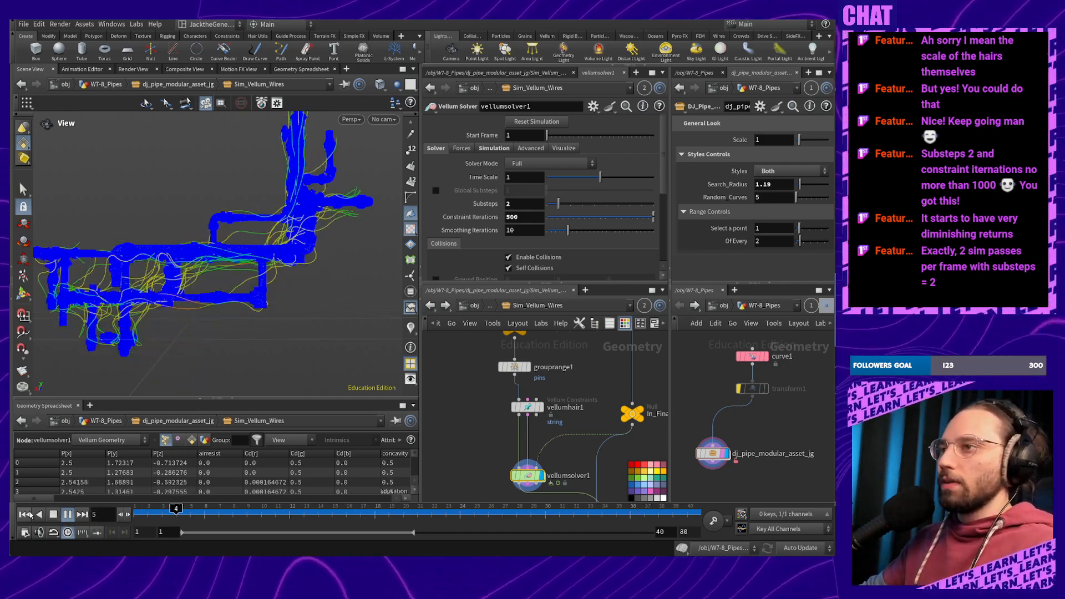
middle_click_drag(255, 309, 312, 264)
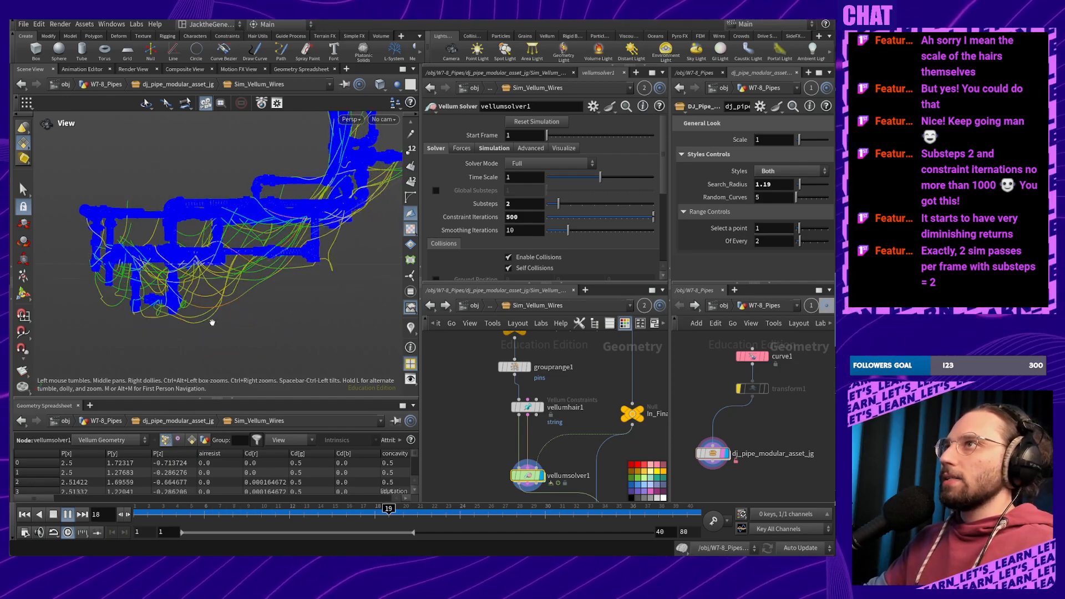
left_click(54, 514)
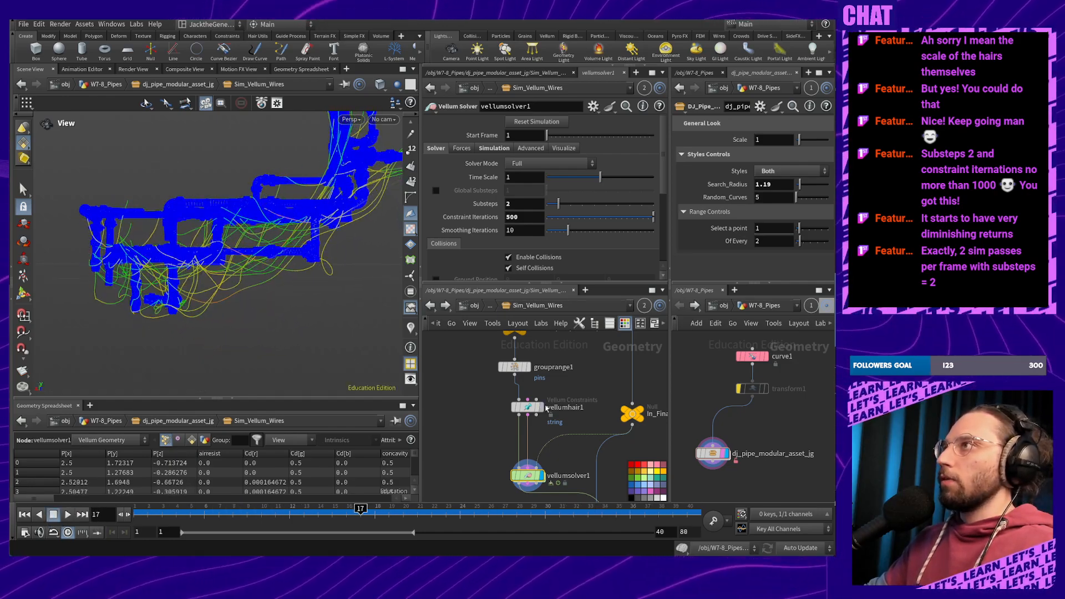
Set the stretch Rest Length Scale of vellumhair1 to 0.9
left_click(528, 407)
left_click(531, 228)
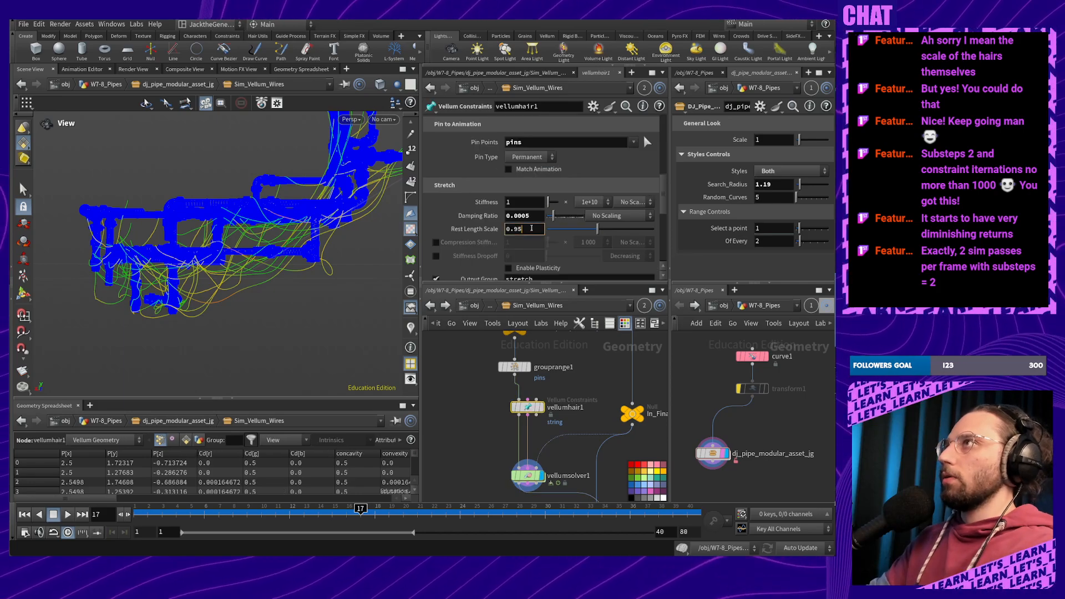
key("BackSpace")
key("BackSpace")
type("9")
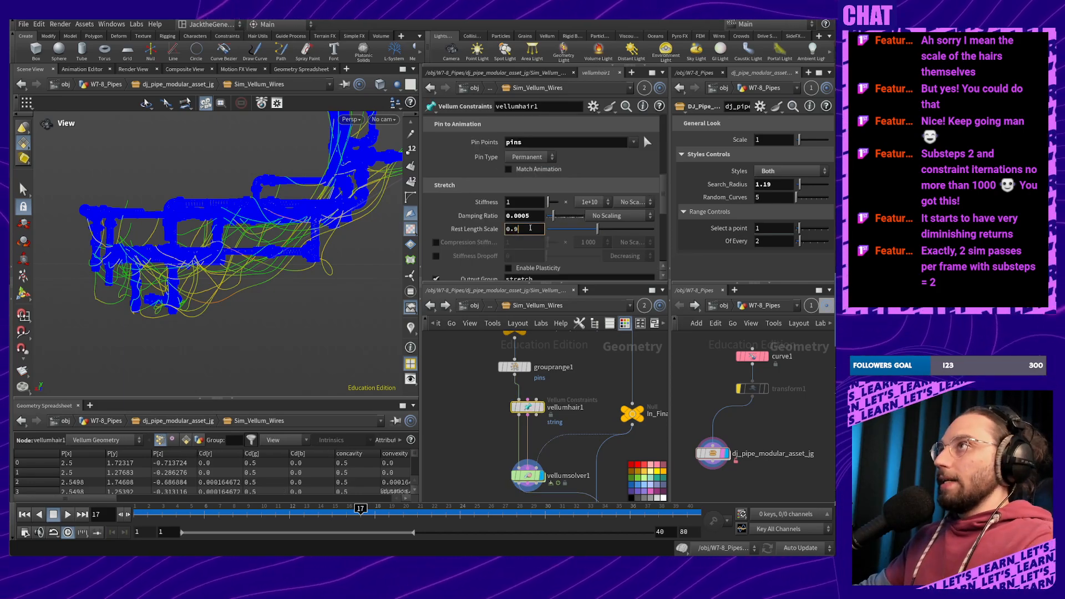
key("Return")
Set the maximum segment Length of resample1 to 0.1
scroll(485, 380, "up", 5)
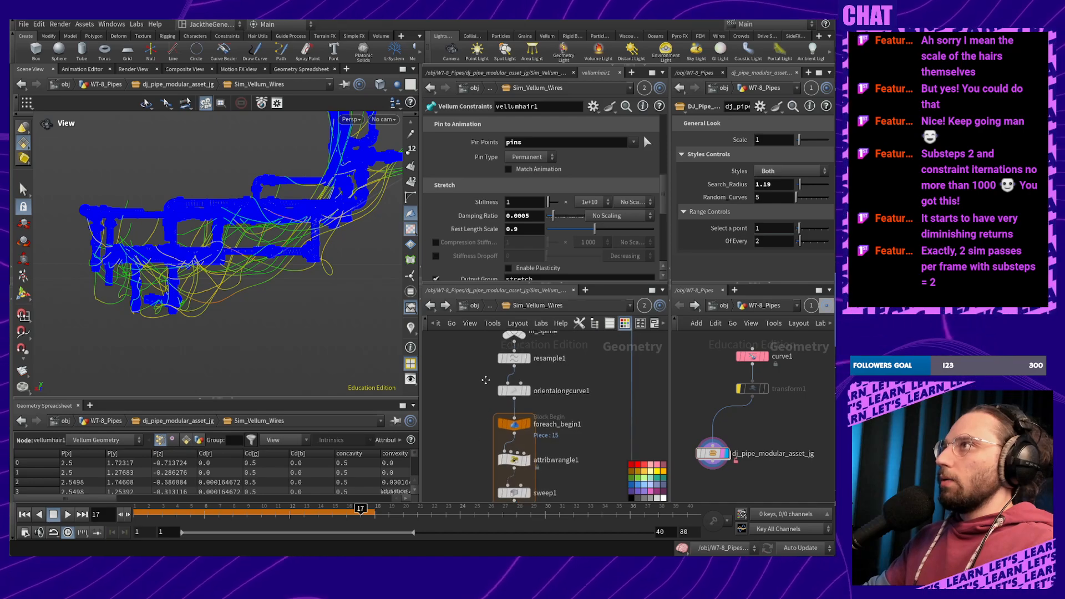
scroll(485, 380, "up", 2)
left_click(510, 420)
scroll(548, 157, "down", 3)
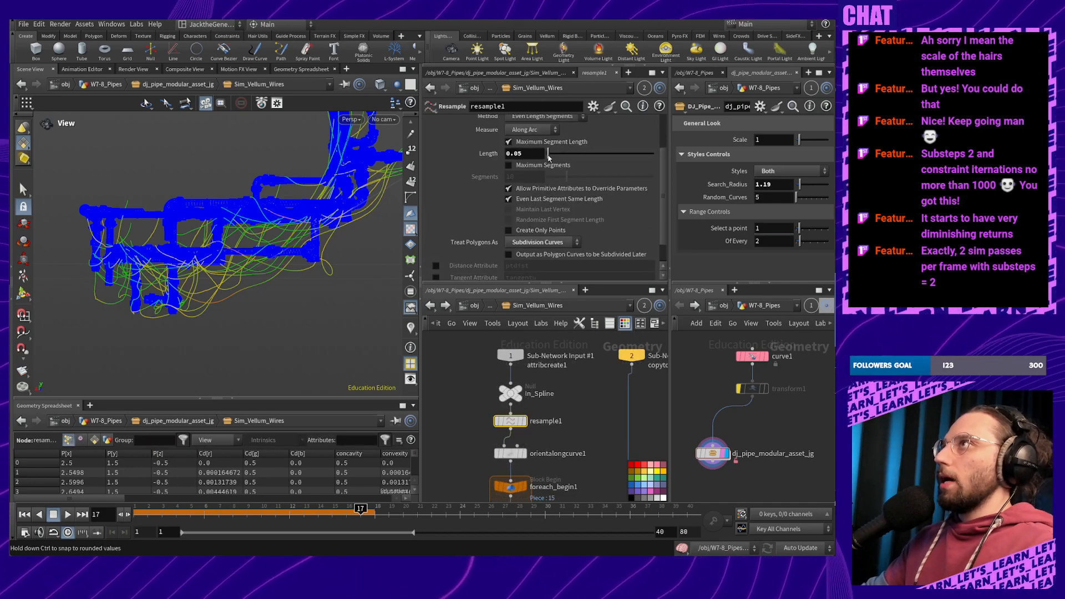
scroll(548, 157, "up", 2)
left_click(534, 196)
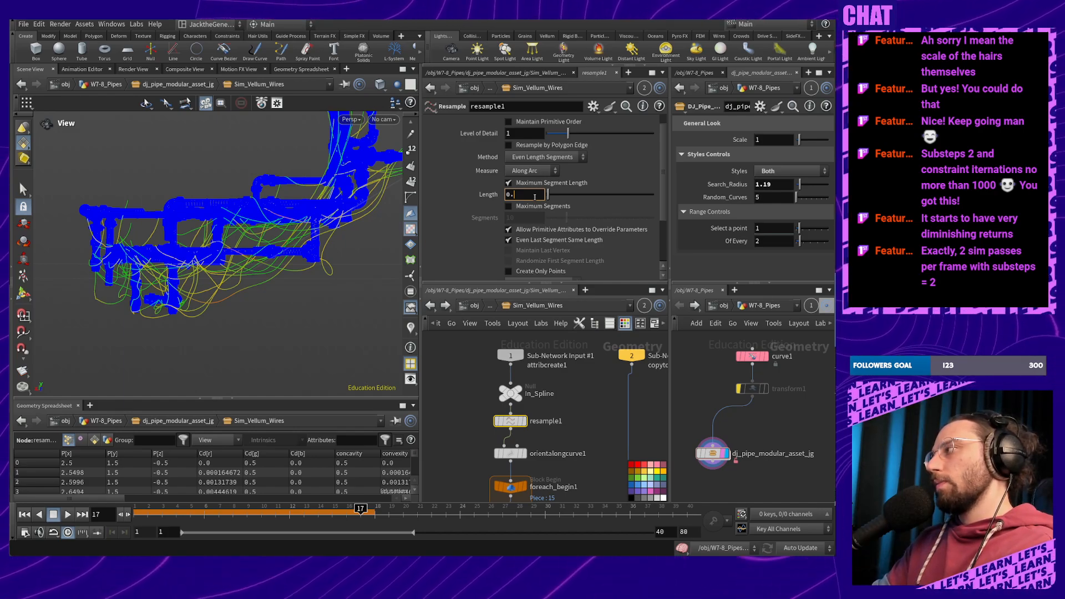
key("Return")
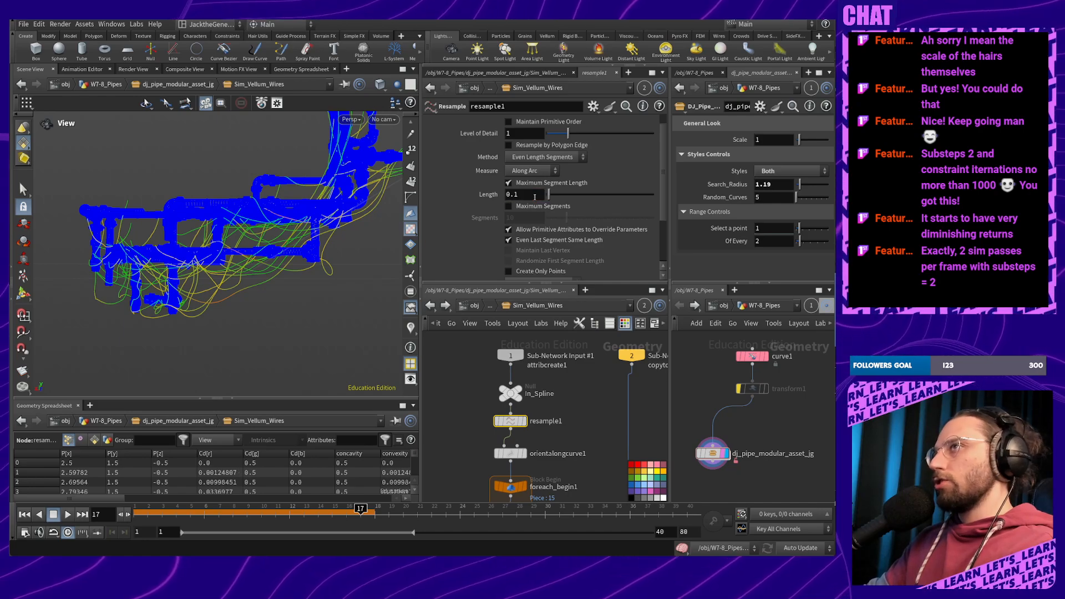
Show vellumsolver1's parameters, replay the simulation from the start, stop it, and move to frame 40
mouse_move(488, 424)
middle_mouse_down()
mouse_move(488, 308)
mouse_move(454, 291)
middle_mouse_up()
middle_click_drag(452, 419, 471, 333)
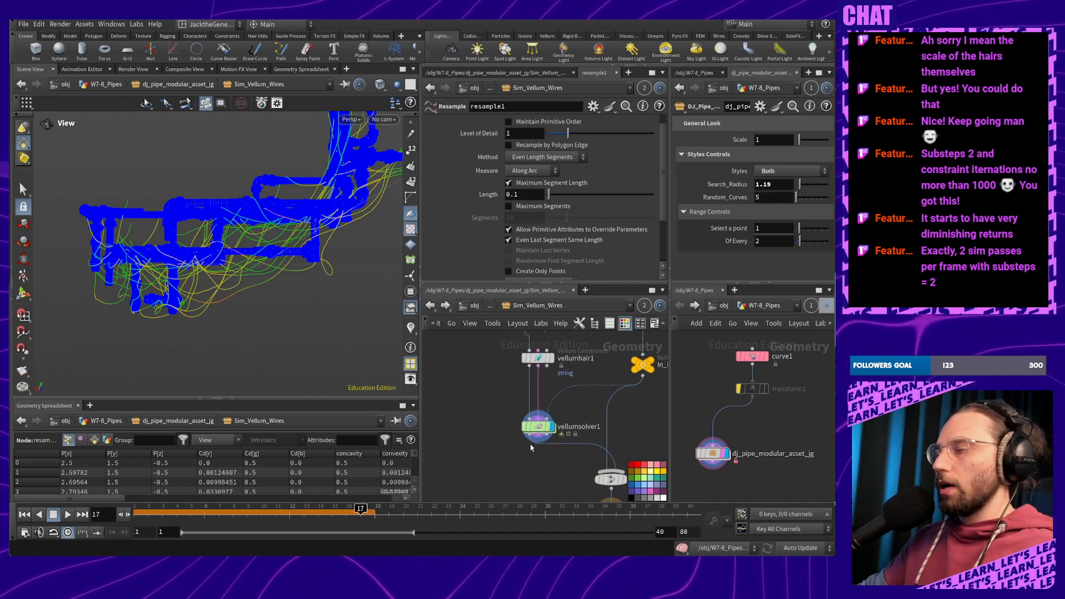
left_click(538, 430)
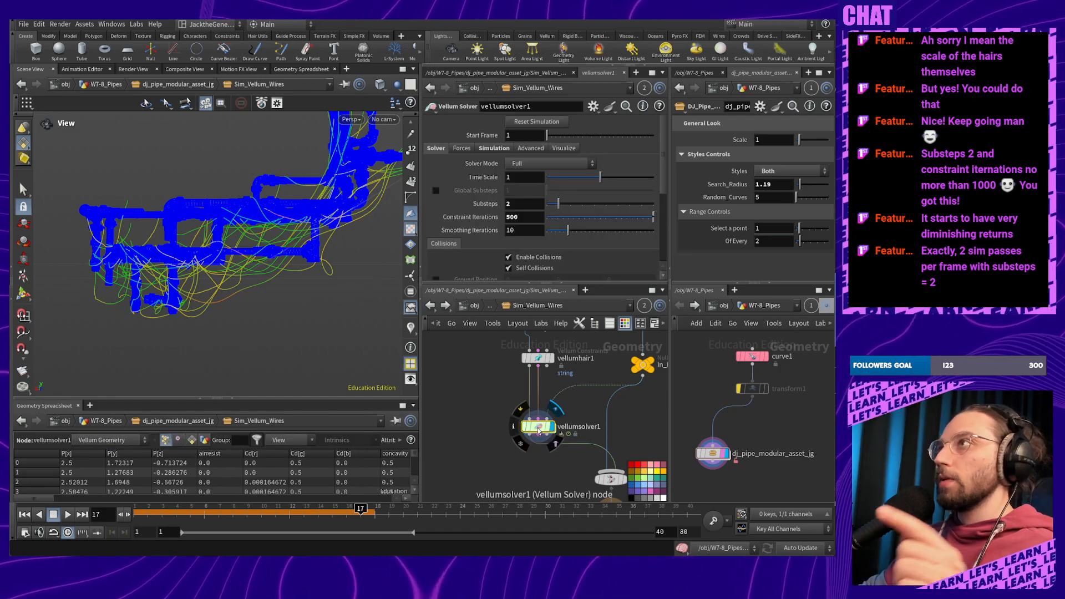
left_click_drag(361, 511, 139, 513)
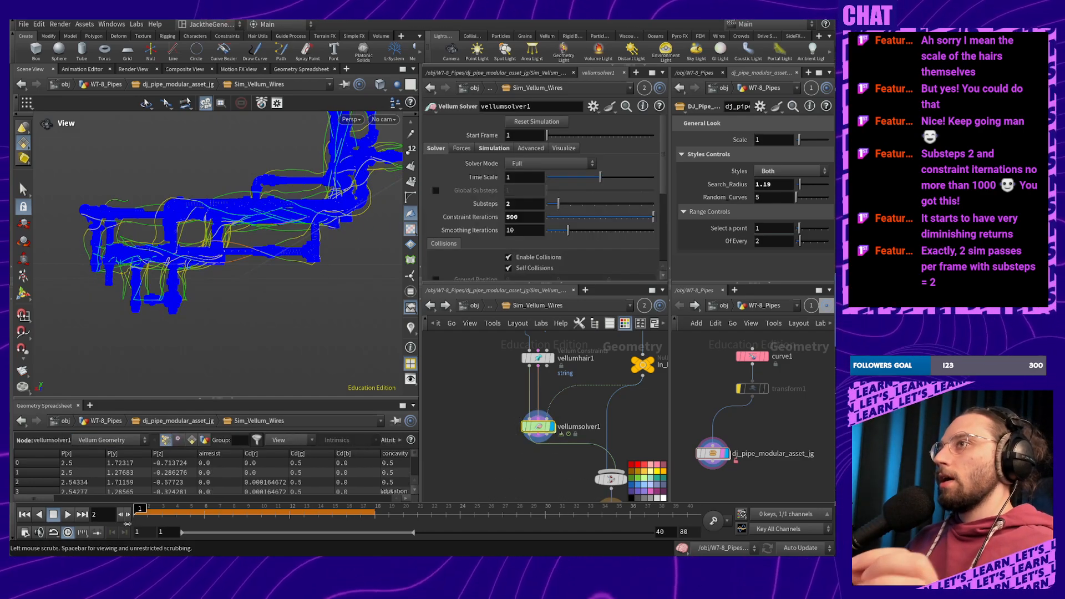
left_click(69, 515)
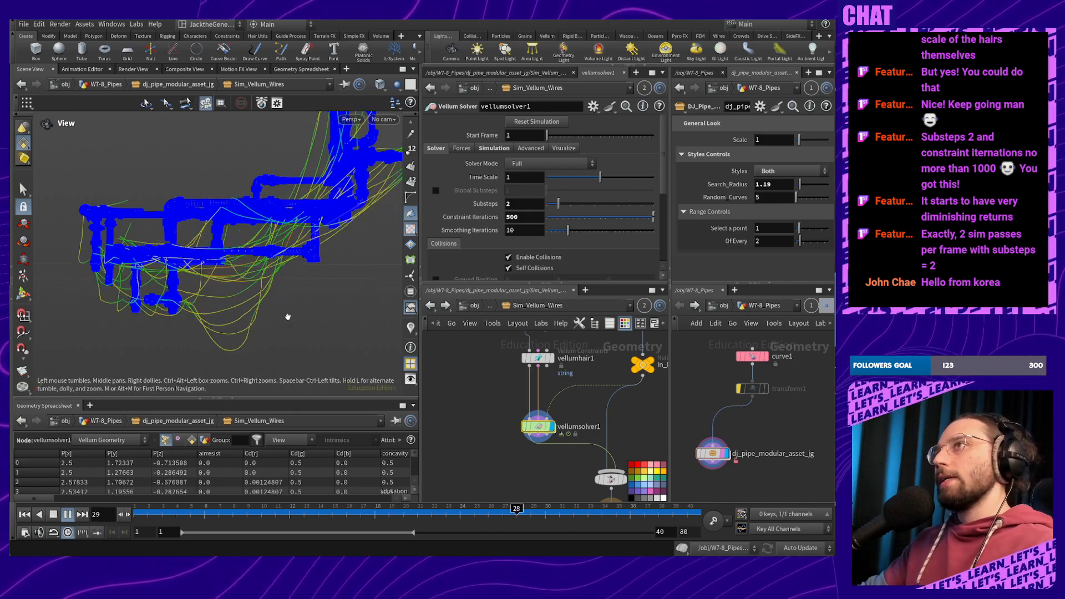
left_click(53, 514)
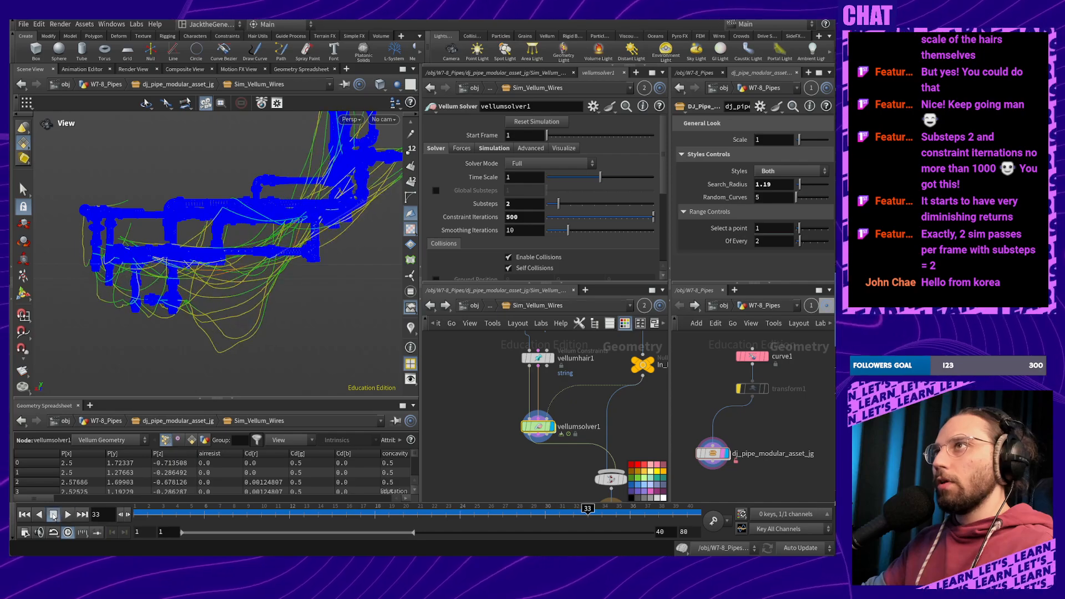
left_click_drag(659, 510, 687, 511)
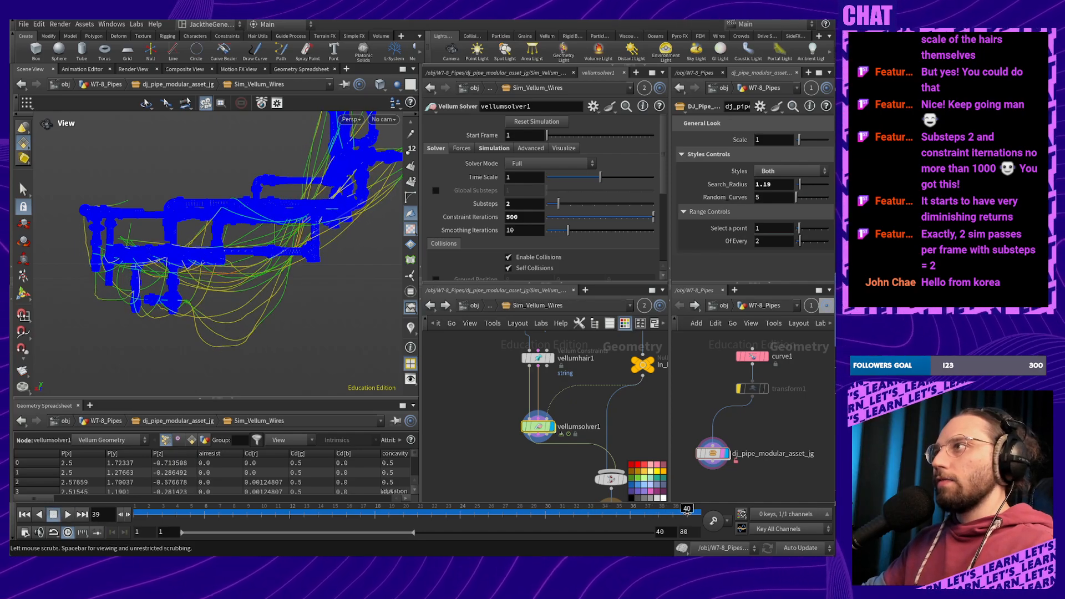
Examine the settled wires around the pipes from several angles and close up for their fit against the pipe surfaces
left_click_drag(183, 345, 211, 406)
left_click_drag(137, 359, 190, 316)
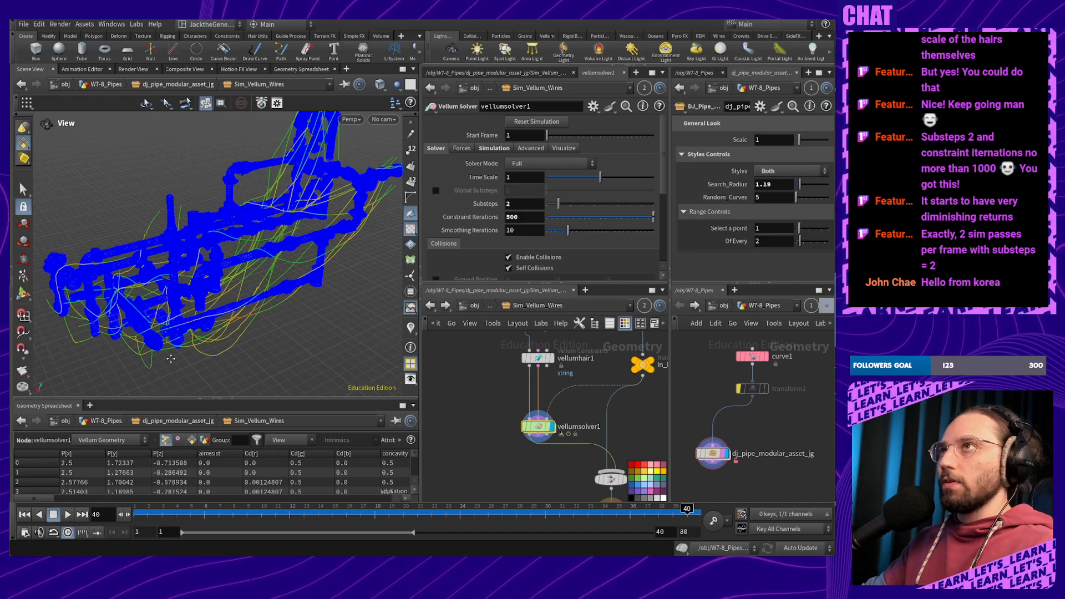
left_click_drag(171, 359, 158, 329)
left_click_drag(222, 318, 326, 324)
middle_click_drag(326, 323, 161, 350)
right_click_drag(204, 326, 223, 233)
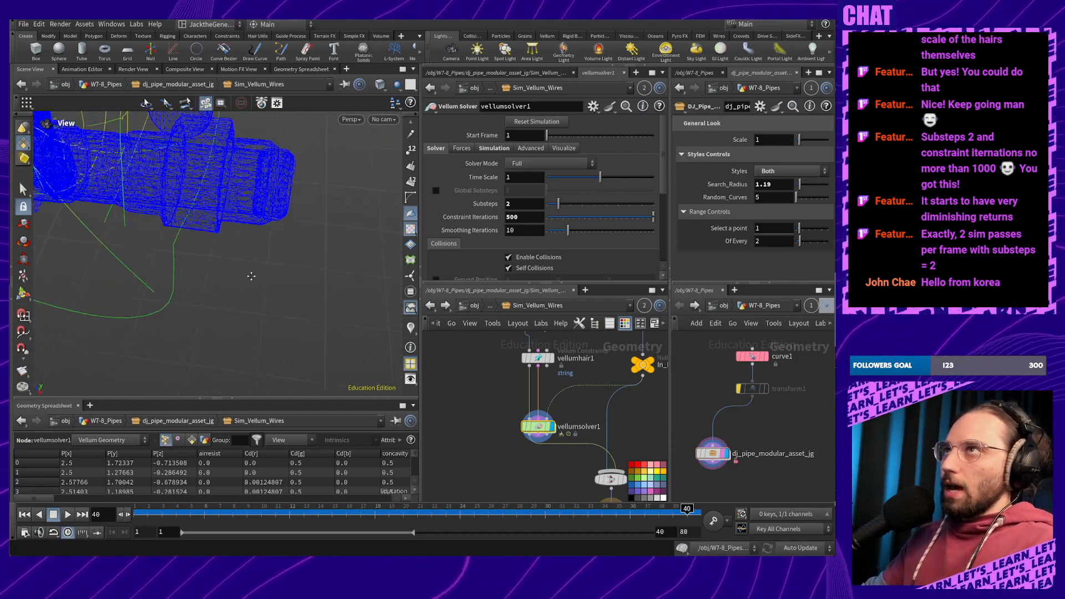
middle_click_drag(251, 276, 281, 354)
left_click_drag(281, 354, 194, 221)
middle_click_drag(195, 221, 181, 174)
left_click_drag(202, 183, 260, 242)
Reduce the Radius of sweep1 to 0.132
middle_click_drag(499, 344, 495, 483)
left_click(518, 386)
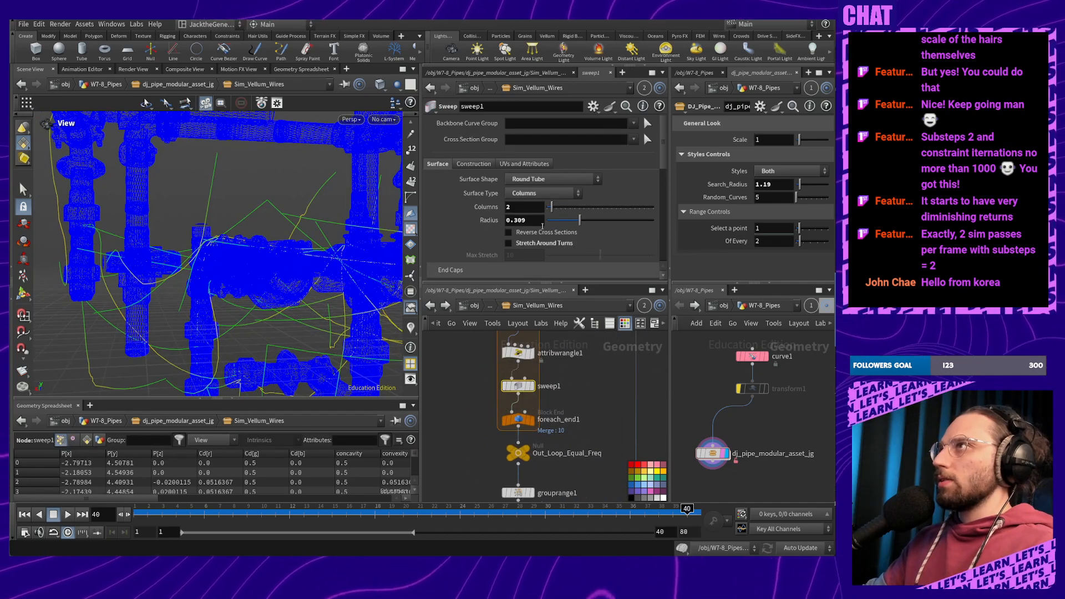
left_click_drag(578, 222, 562, 223)
Show vellumsolver1's parameters, replay the simulation from the start, and examine the falling wires from several angles
middle_click_drag(553, 457, 518, 397)
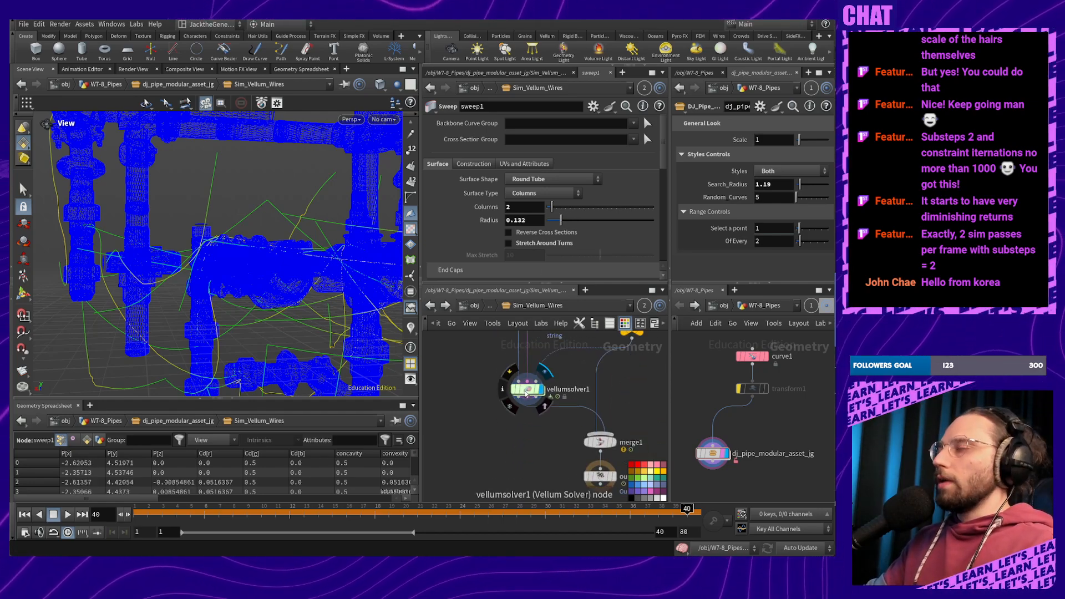
left_click(527, 391)
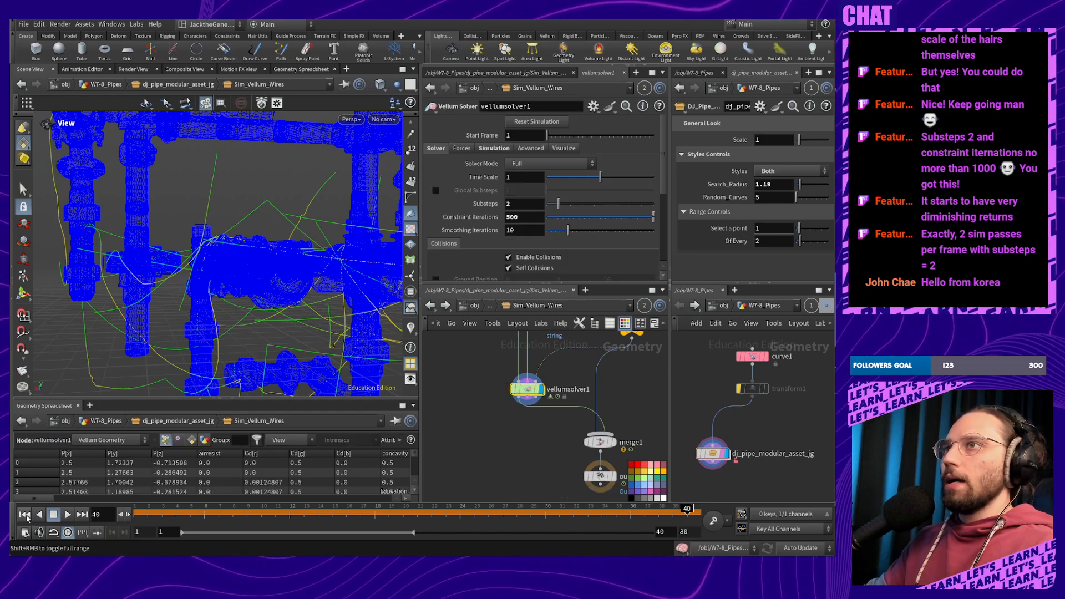
left_click(24, 515)
left_click(67, 515)
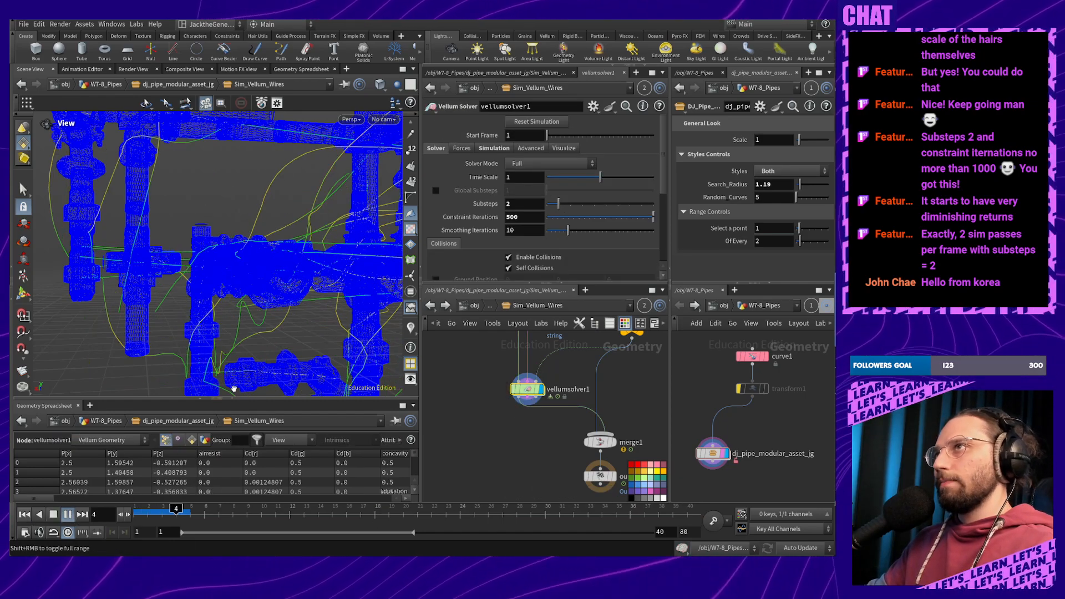
right_click_drag(280, 352, 281, 278)
middle_click_drag(281, 278, 271, 326)
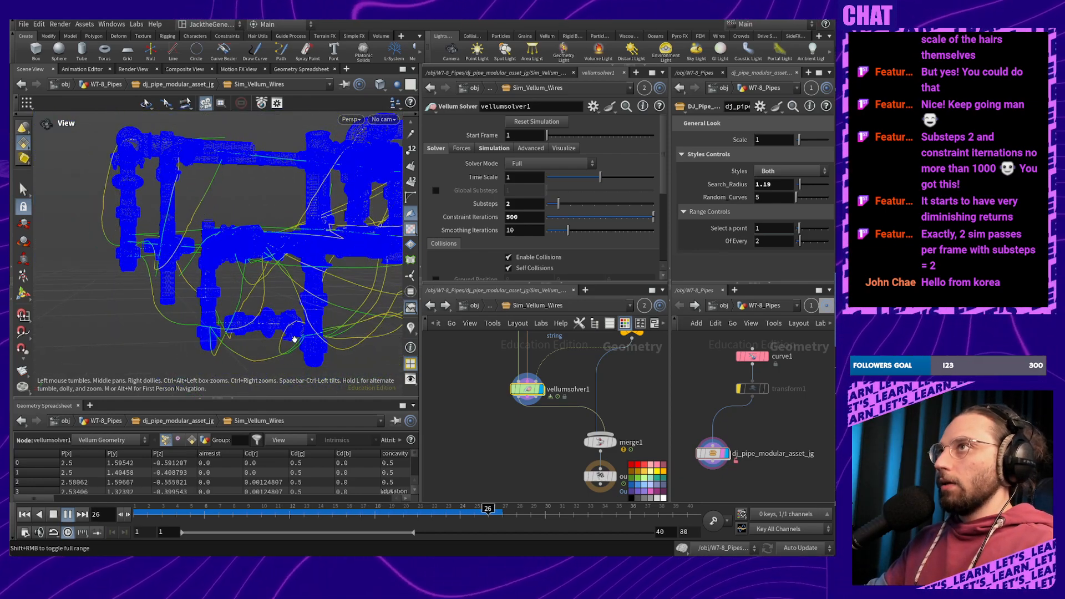
left_click_drag(294, 339, 249, 358)
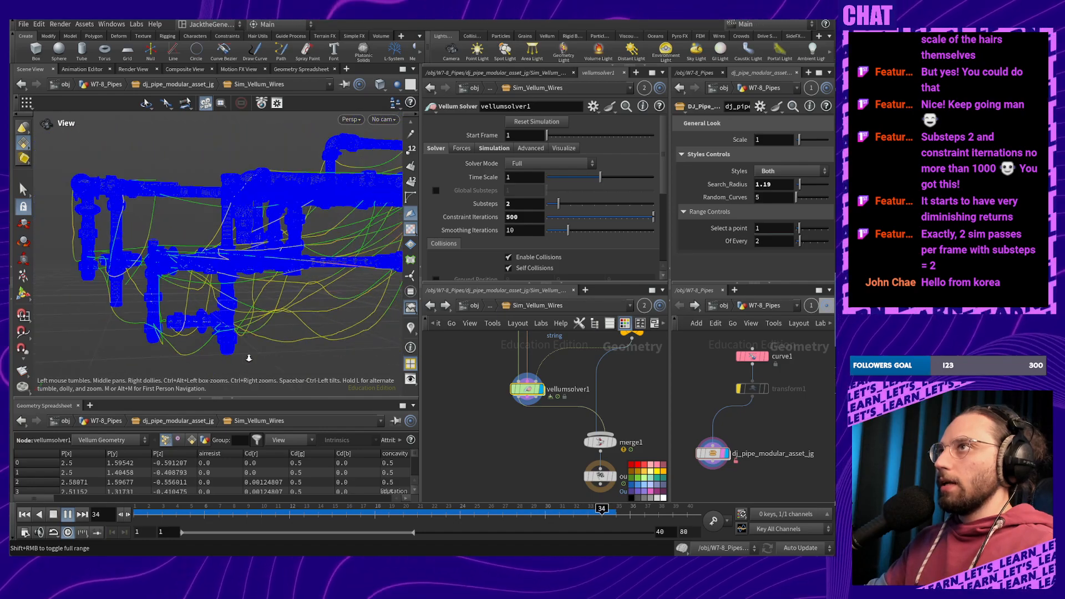
left_click_drag(307, 285, 218, 344)
Return to the first frame, scrub to frame 37, and examine how the wires hang beneath the whole pipe asset
left_click(25, 515)
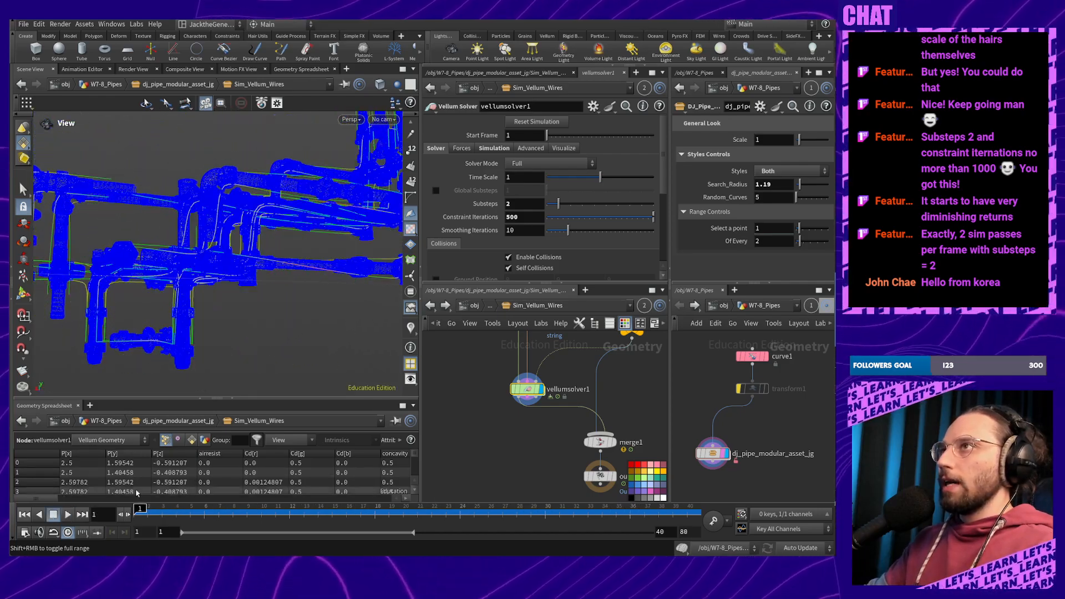
left_click_drag(384, 524, 657, 524)
scroll(280, 281, "down", 6)
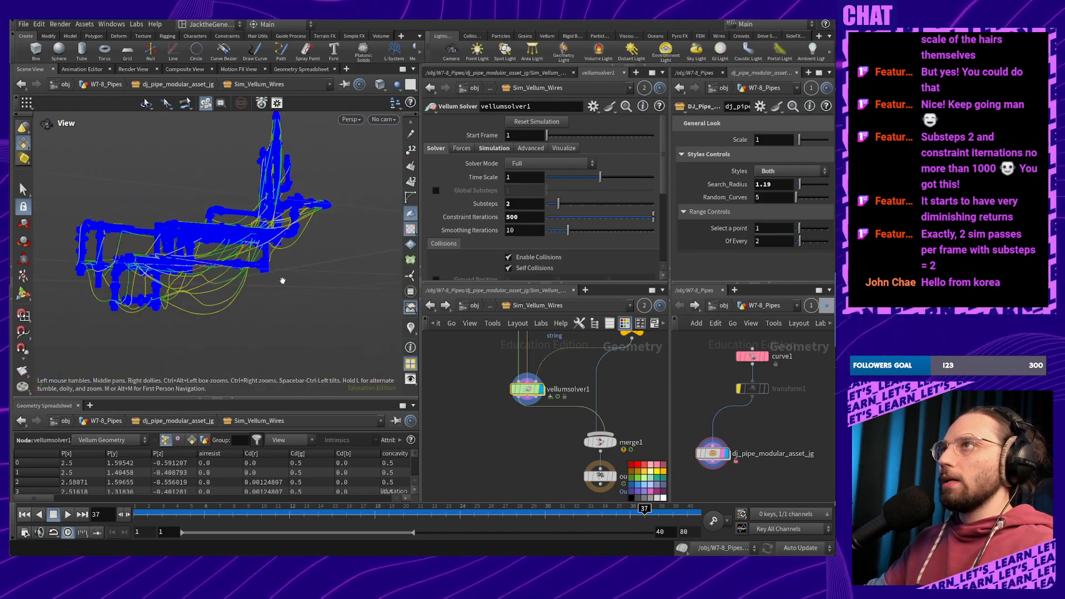
left_click_drag(280, 281, 545, 229)
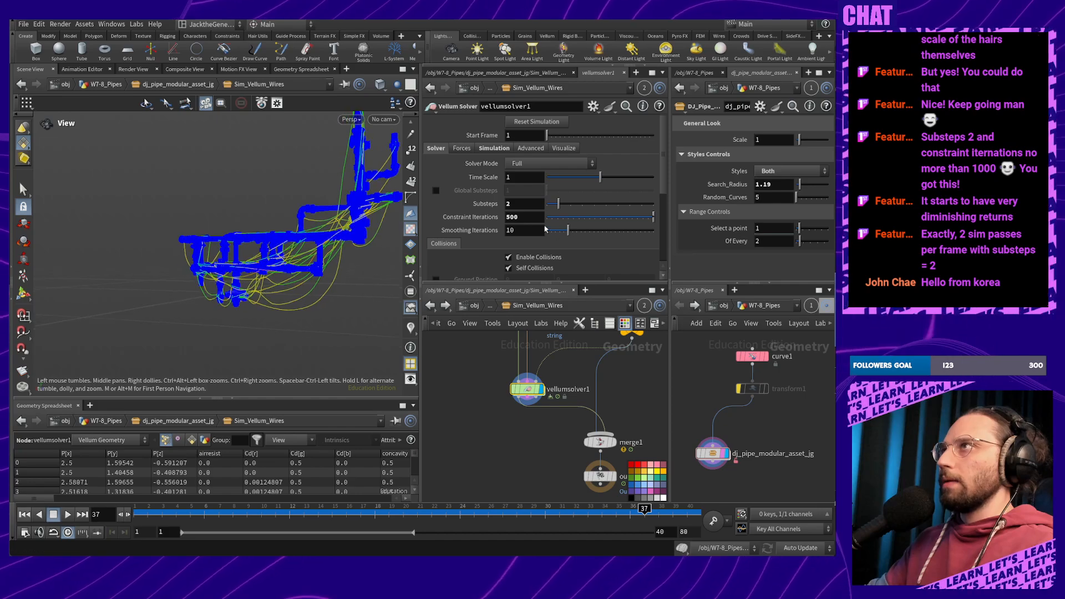
Set the Stretch Damping Ratio of vellumhair1 to 0.0008
middle_click_drag(567, 420, 537, 516)
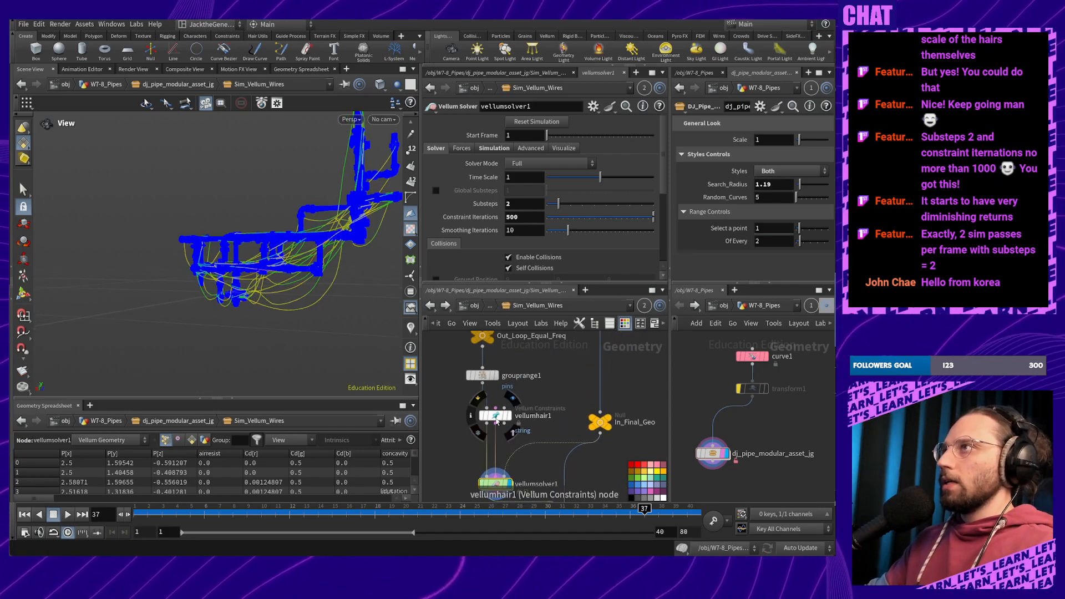
left_click(495, 416)
scroll(516, 266, "down", 1)
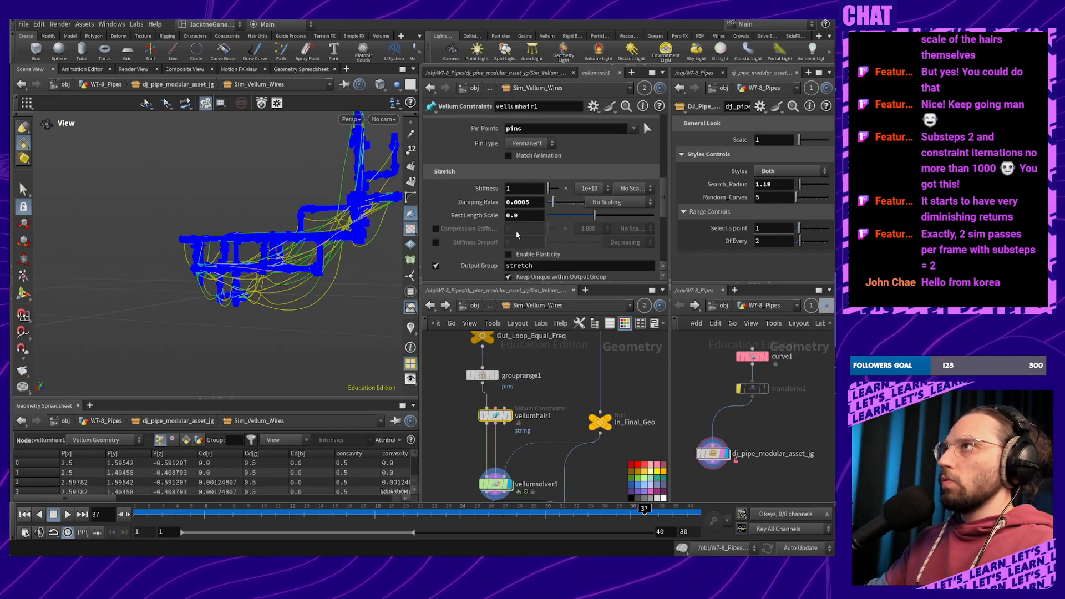
left_click(531, 203)
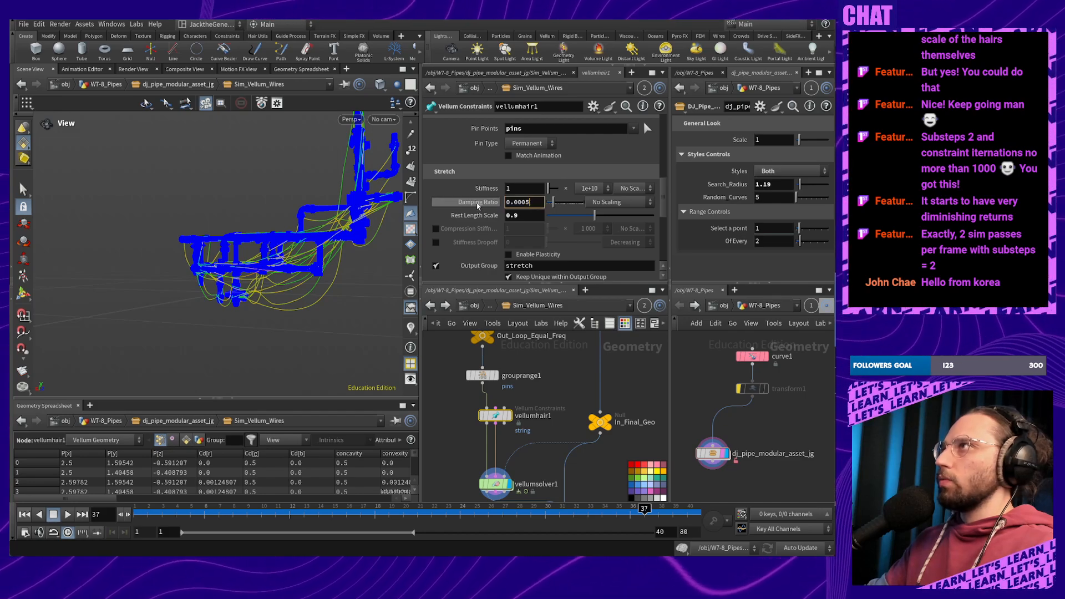
key("BackSpace")
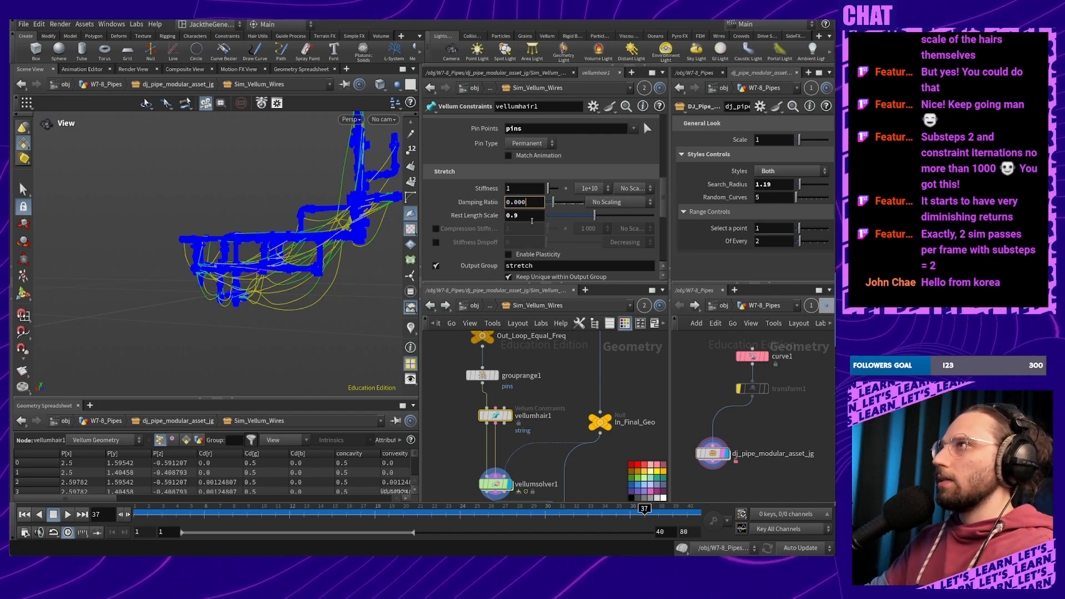
type("8")
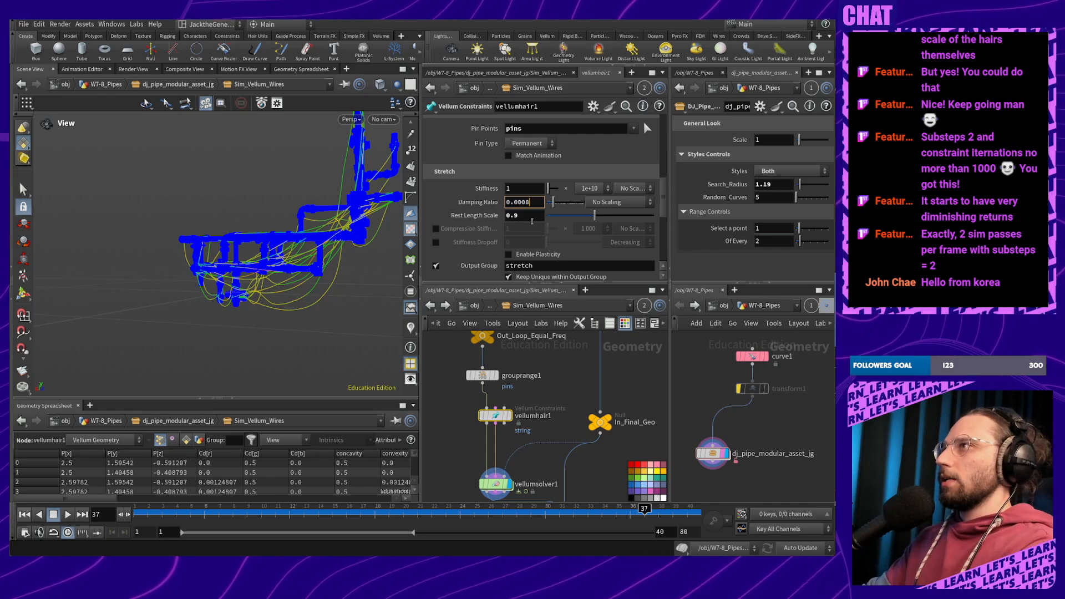
key("Return")
Replay the simulation from the start on vellumsolver1, stop it at frame 15, and examine the wires' motion close up
left_click(496, 483)
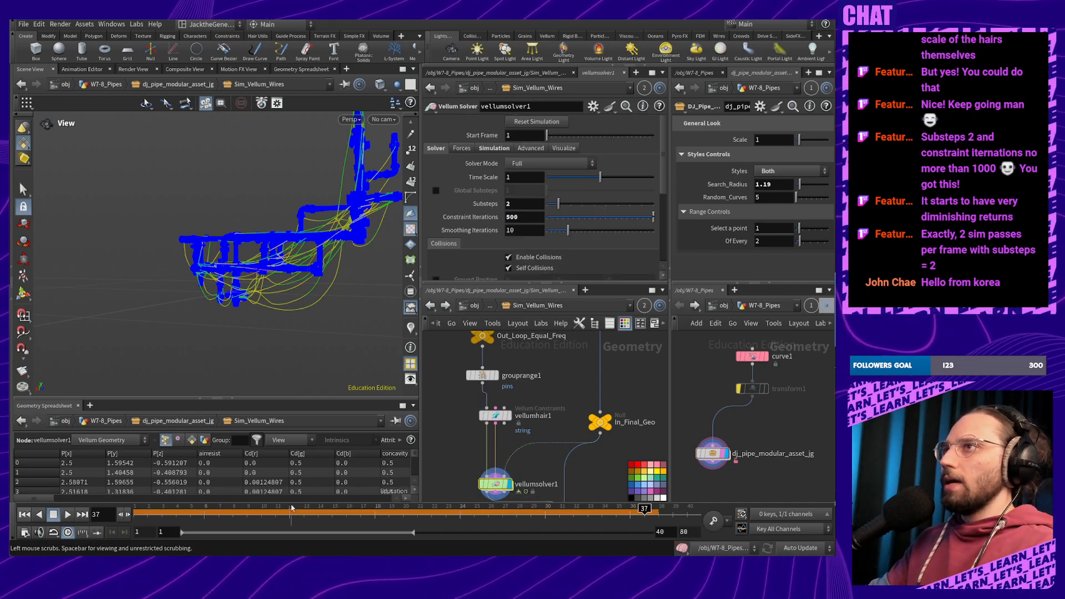
left_click(24, 514)
left_click(67, 514)
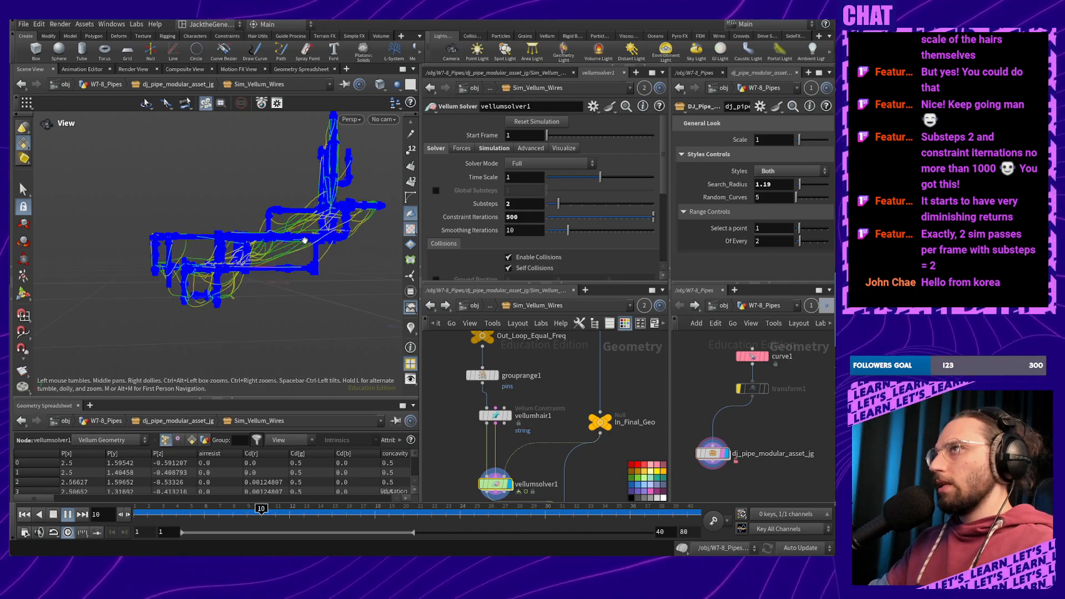
scroll(309, 240, "up", 5)
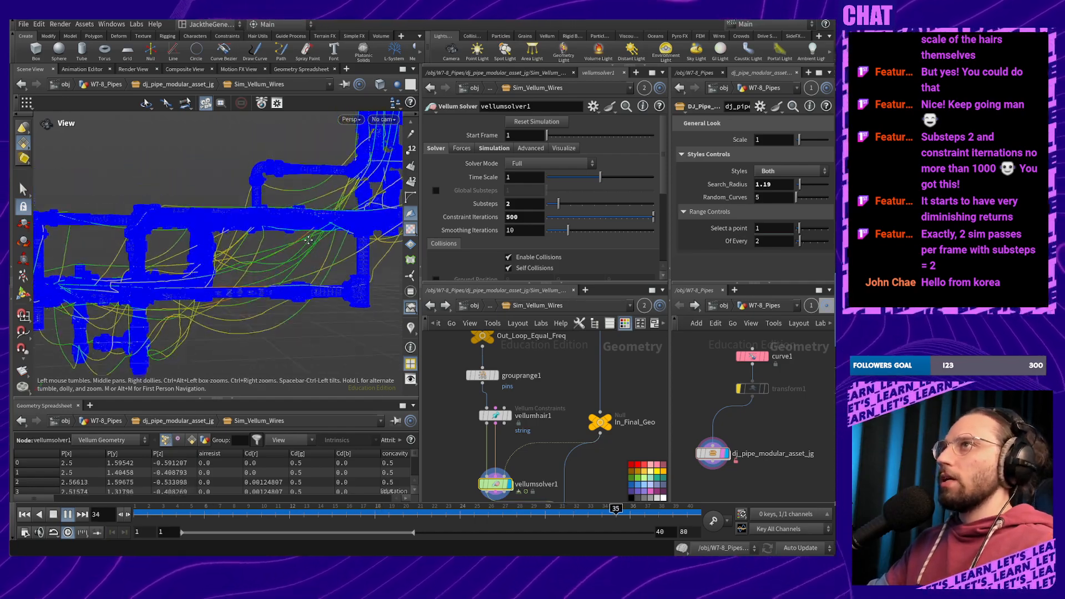
left_click(68, 515)
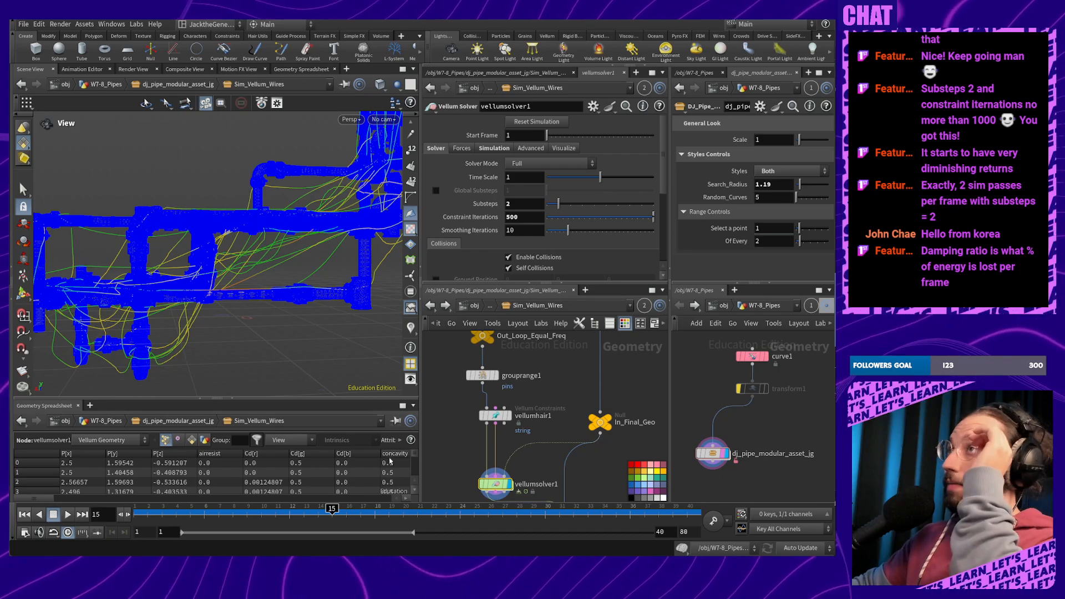
left_click_drag(202, 299, 244, 263)
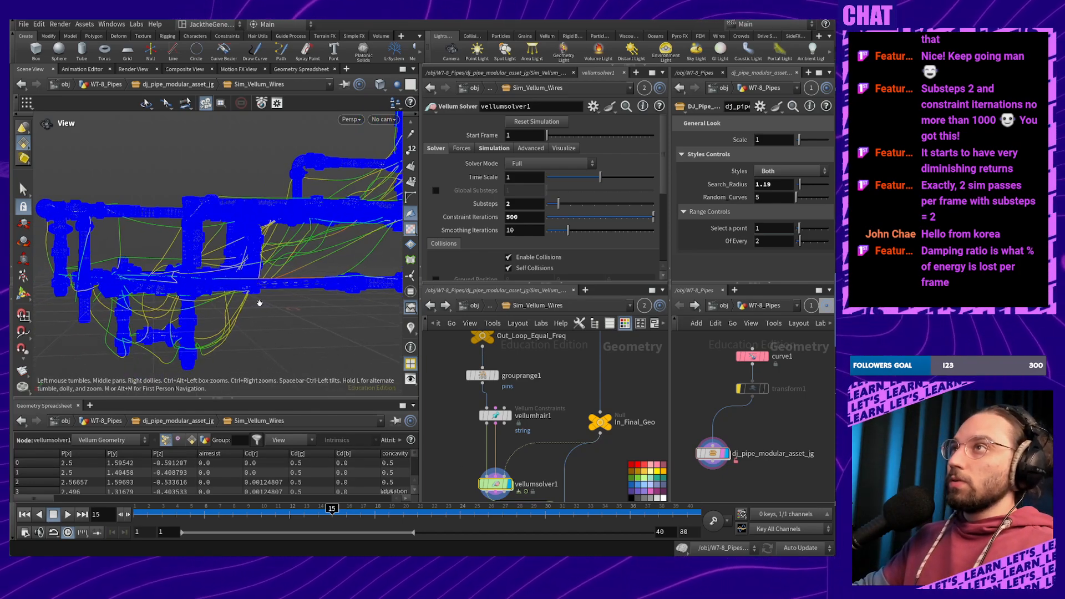
middle_click_drag(259, 303, 238, 274)
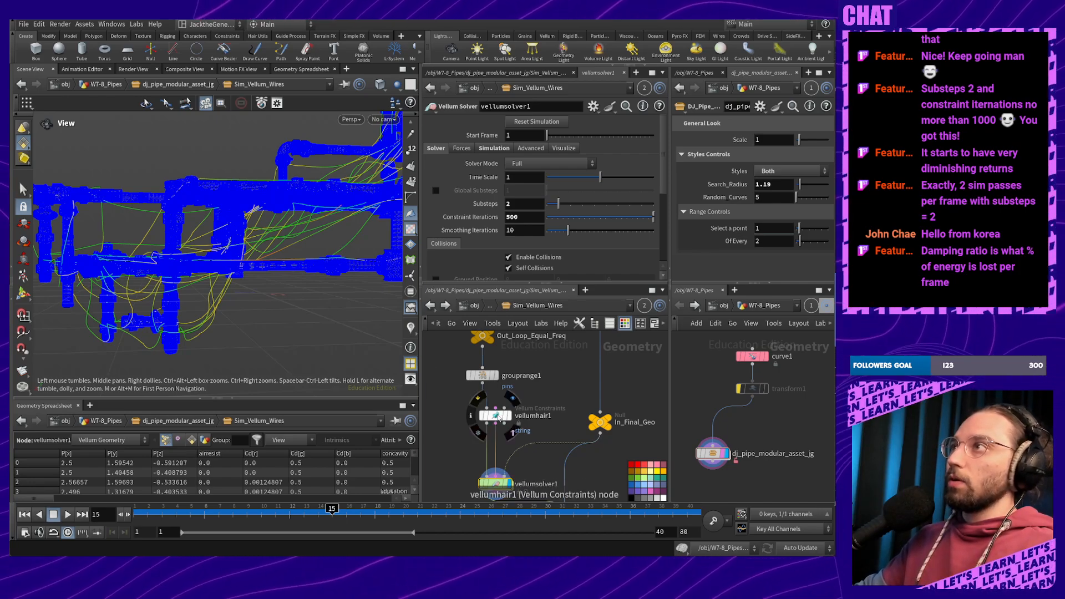
Set the Stretch Damping Ratio of vellumhair1 to 0.1 and replay vellumsolver1's simulation from the start
left_click(495, 416)
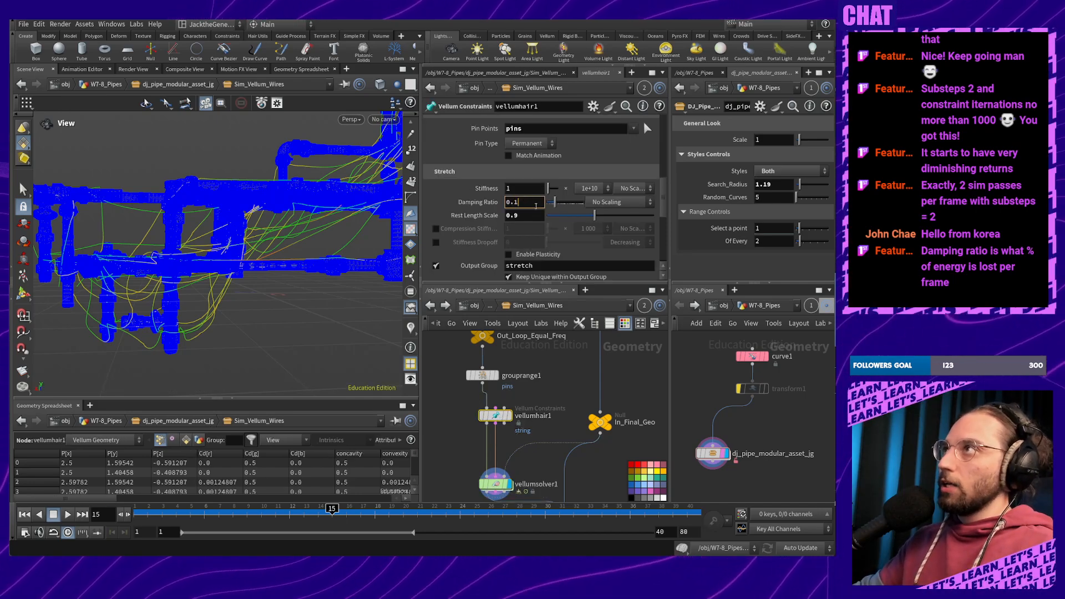
middle_click_drag(534, 489, 540, 431)
left_click(526, 405)
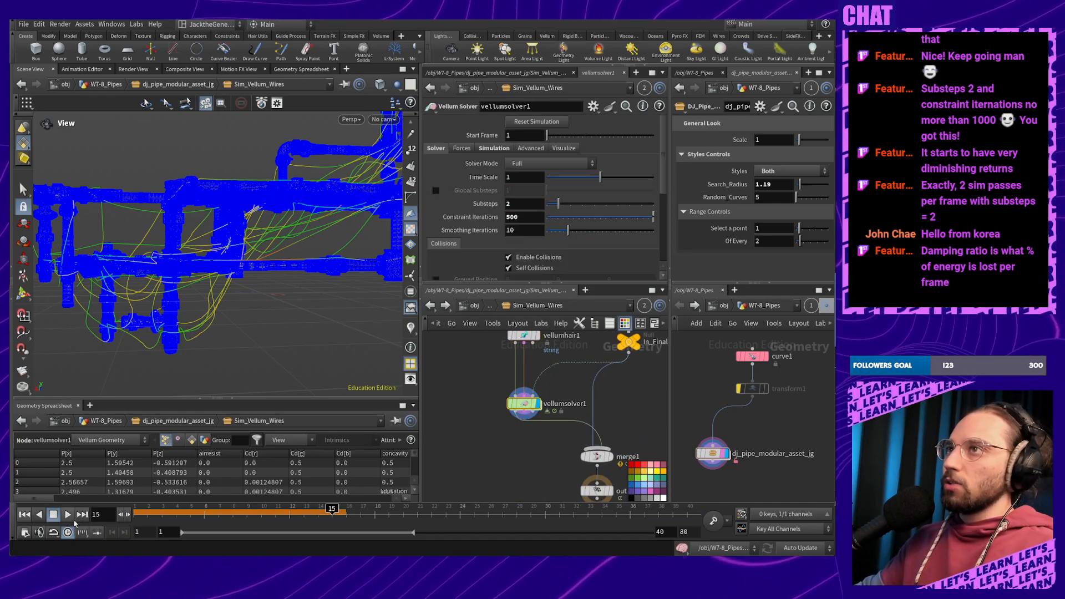
left_click(25, 515)
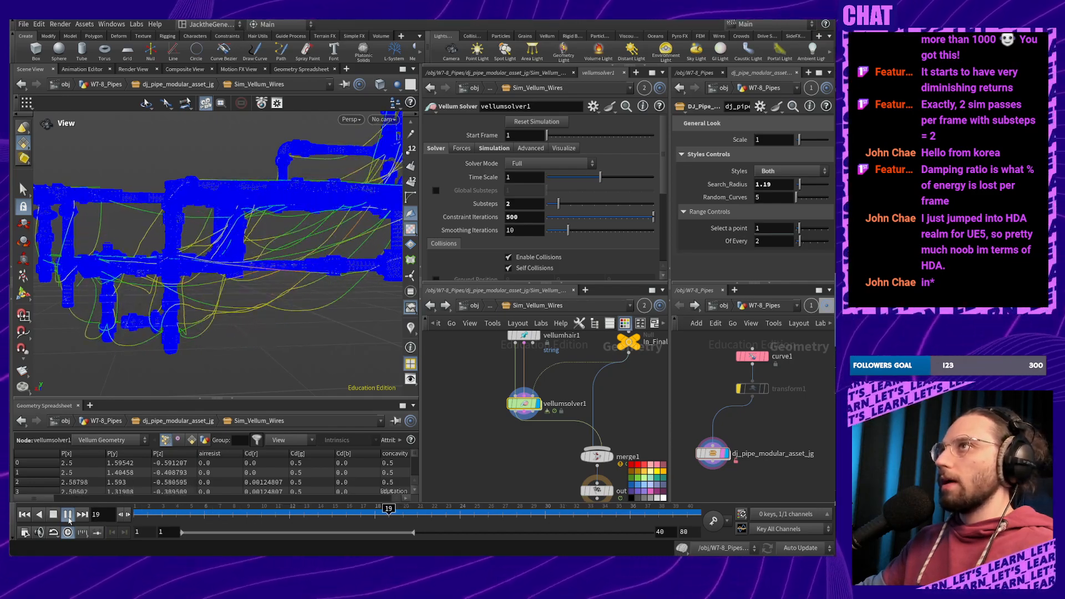
Examine the damped wires from several angles and distances while the simulation plays
left_click_drag(260, 268, 227, 337)
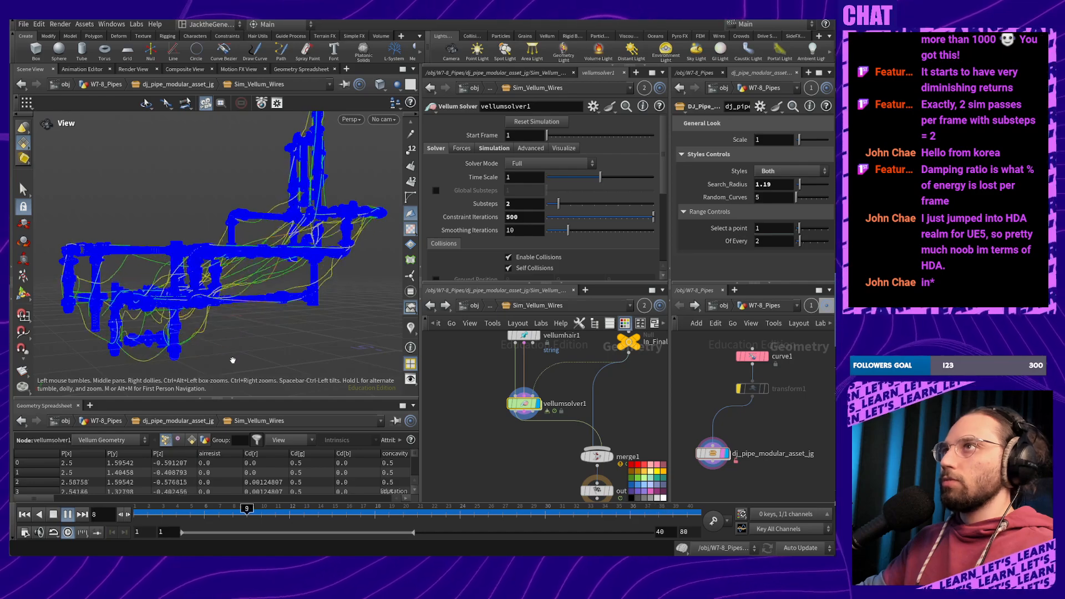
middle_click_drag(232, 361, 273, 338)
scroll(238, 351, "up", 3)
left_click_drag(273, 338, 292, 364)
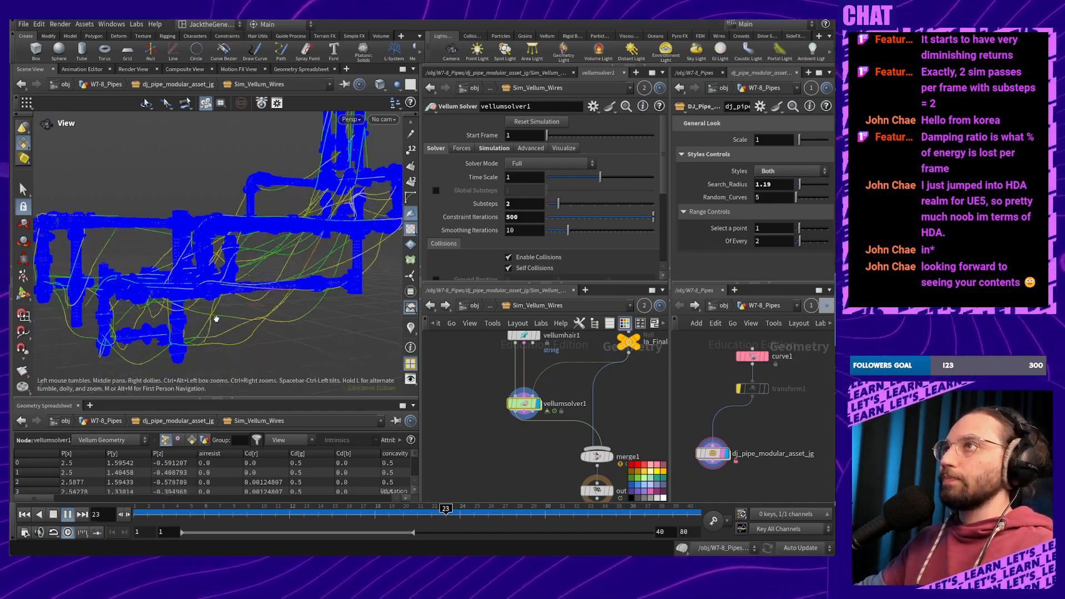
left_click_drag(238, 323, 244, 281)
left_click_drag(294, 309, 260, 261)
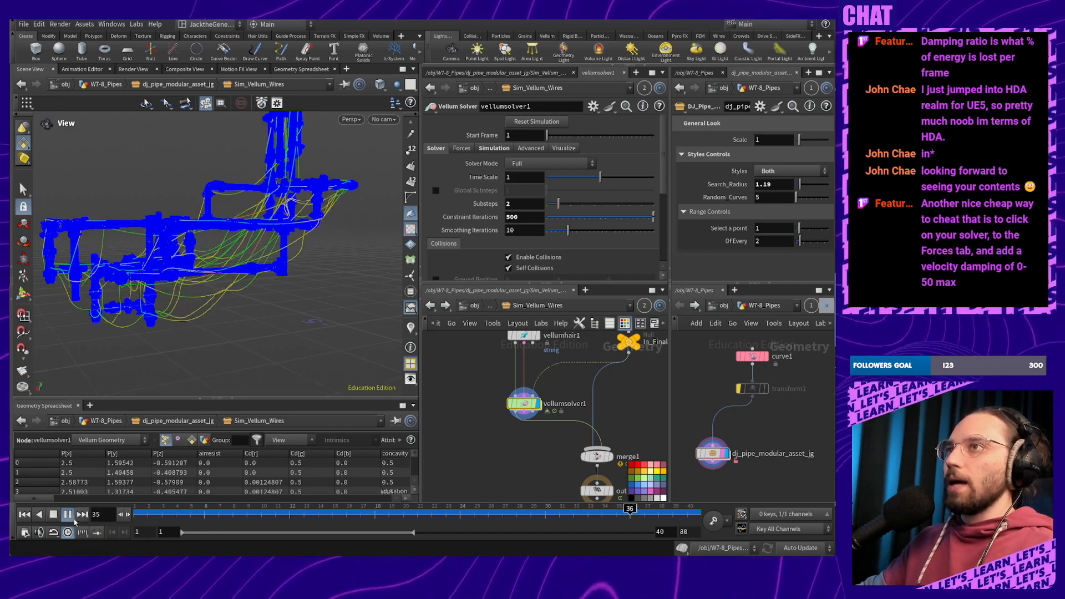
Stop the playback, run it again briefly, and move to frame 38
left_click(55, 515)
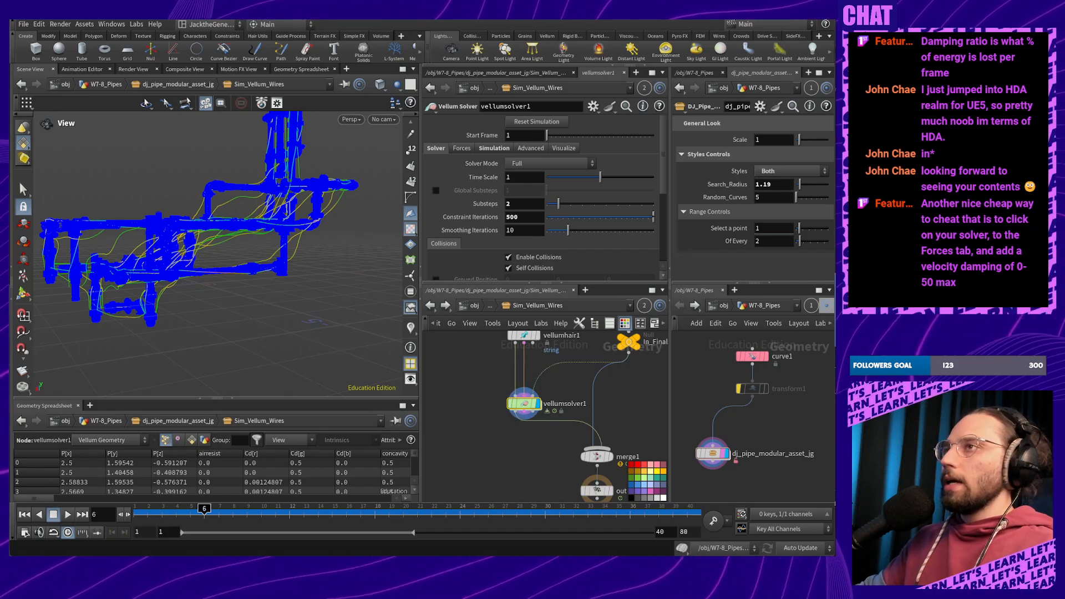
left_click(68, 515)
left_click(53, 515)
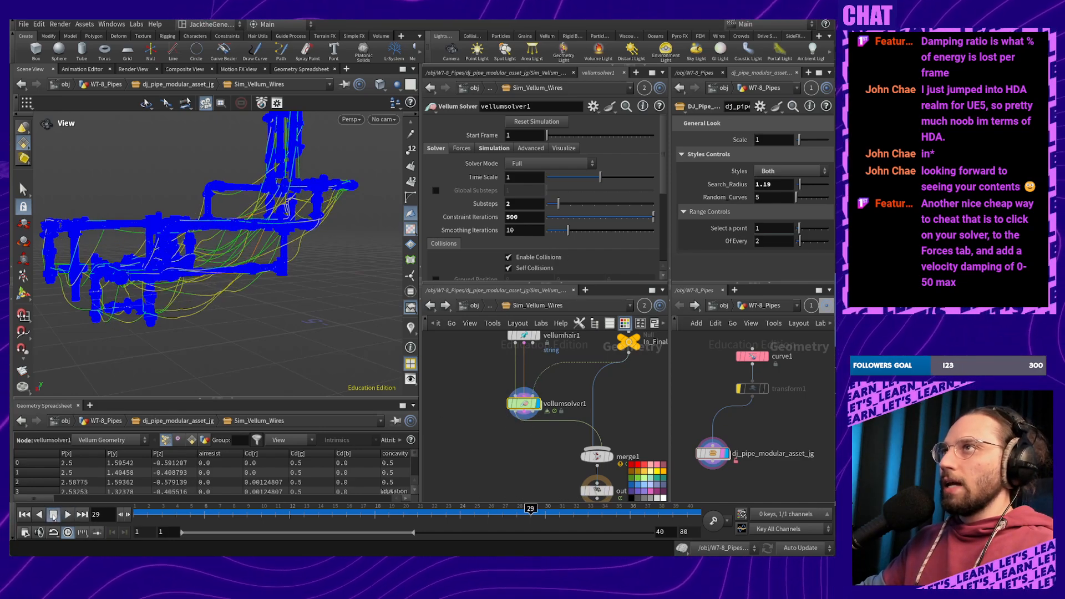
left_click_drag(507, 514, 659, 511)
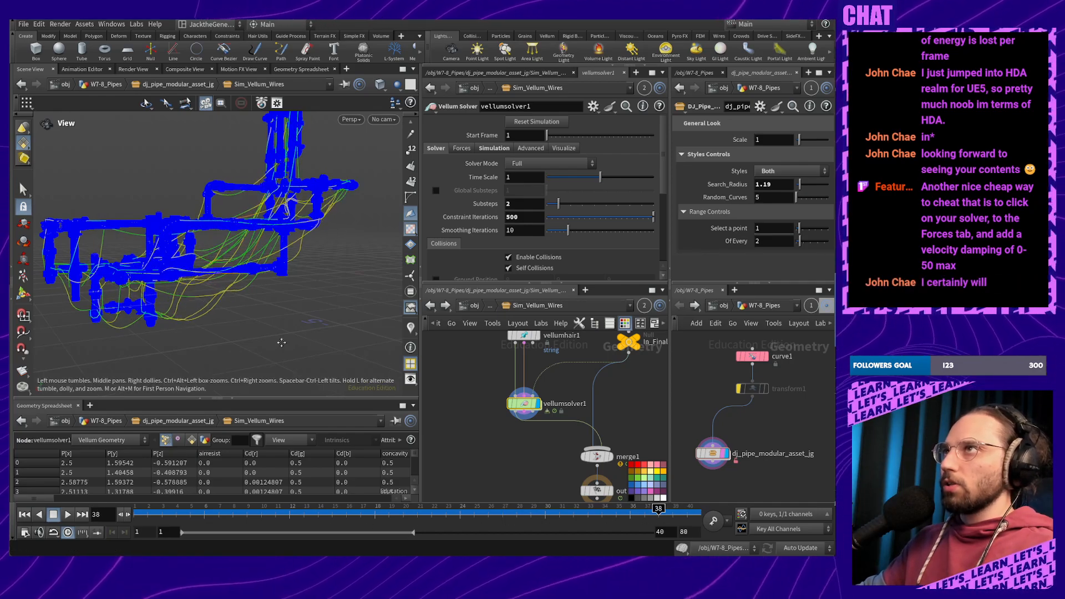
Frame the whole pipe asset with its draped wires in the viewport and capture a screenshot of that area
left_click_drag(271, 292, 304, 292)
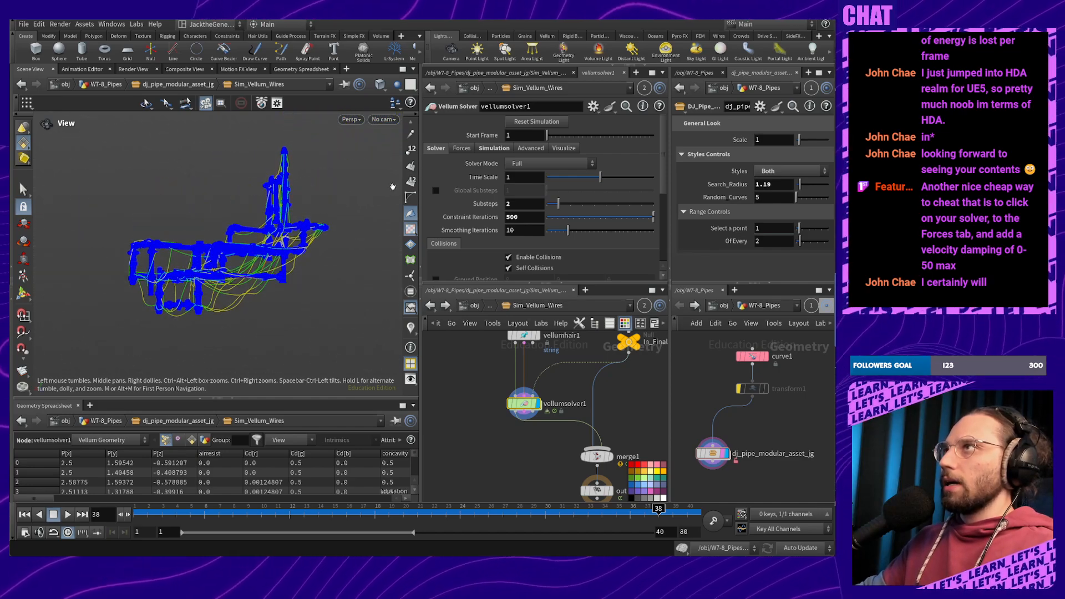
scroll(412, 142, "up", 5)
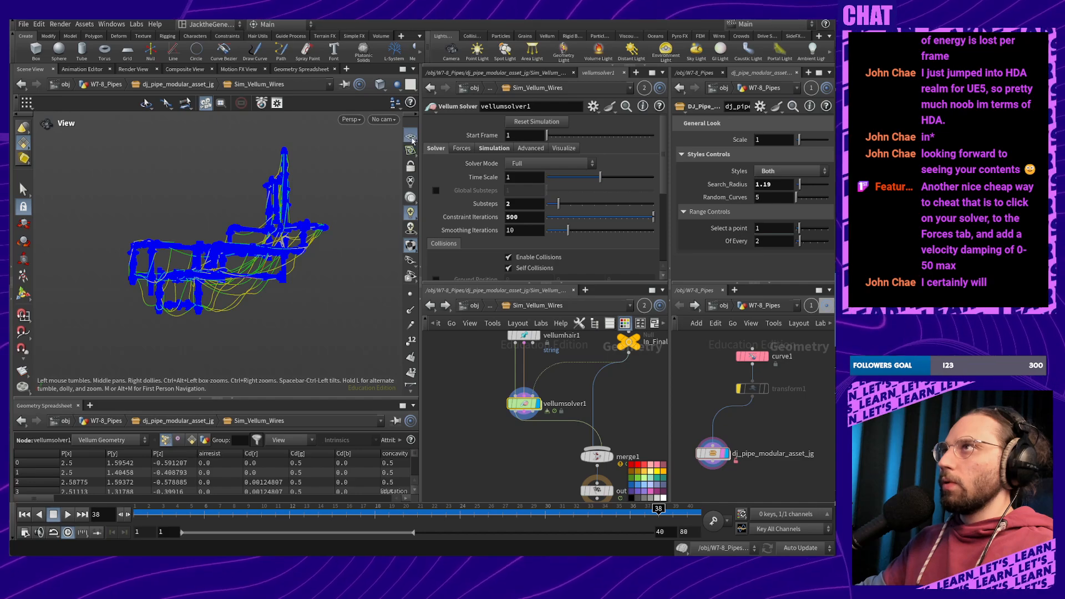
mouse_move(277, 273)
middle_mouse_down()
mouse_move(259, 251)
mouse_move(264, 270)
middle_mouse_up()
scroll(254, 281, "up", 3)
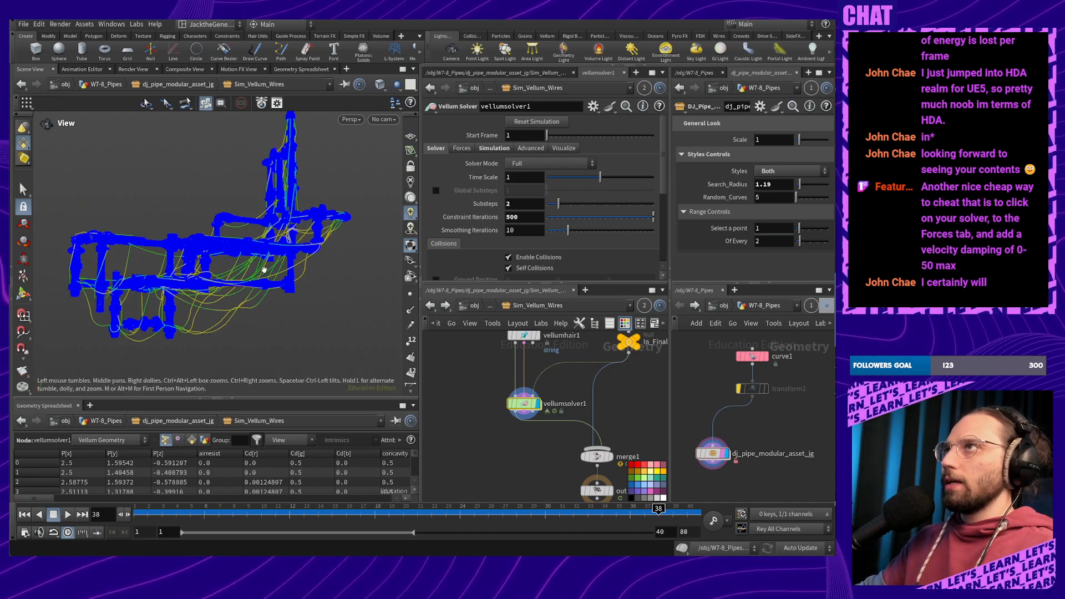
left_click_drag(264, 271, 219, 235)
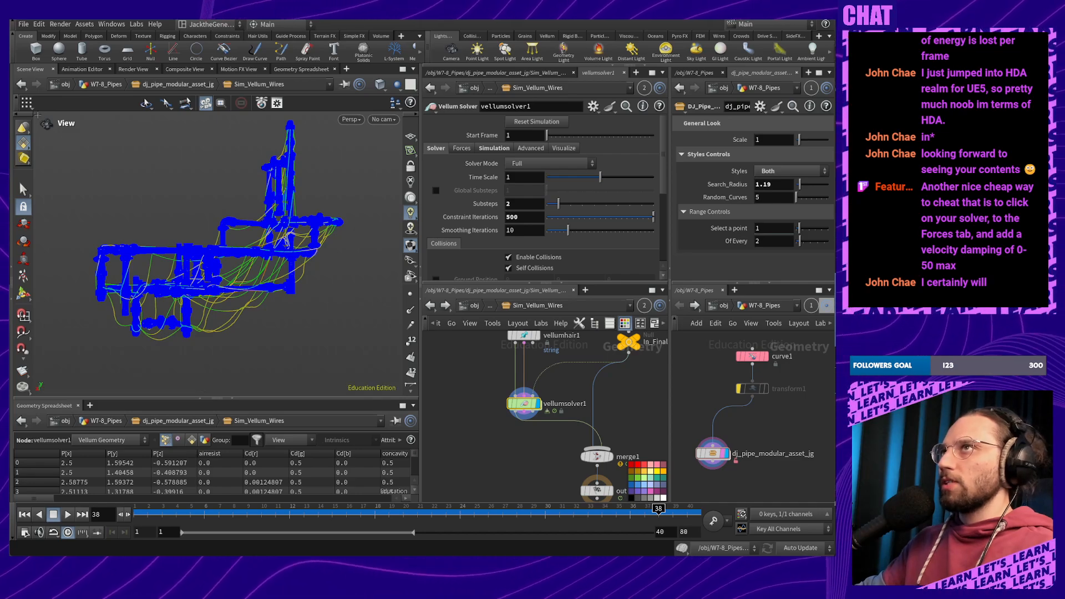
key("super+shift+s")
left_click_drag(37, 114, 405, 372)
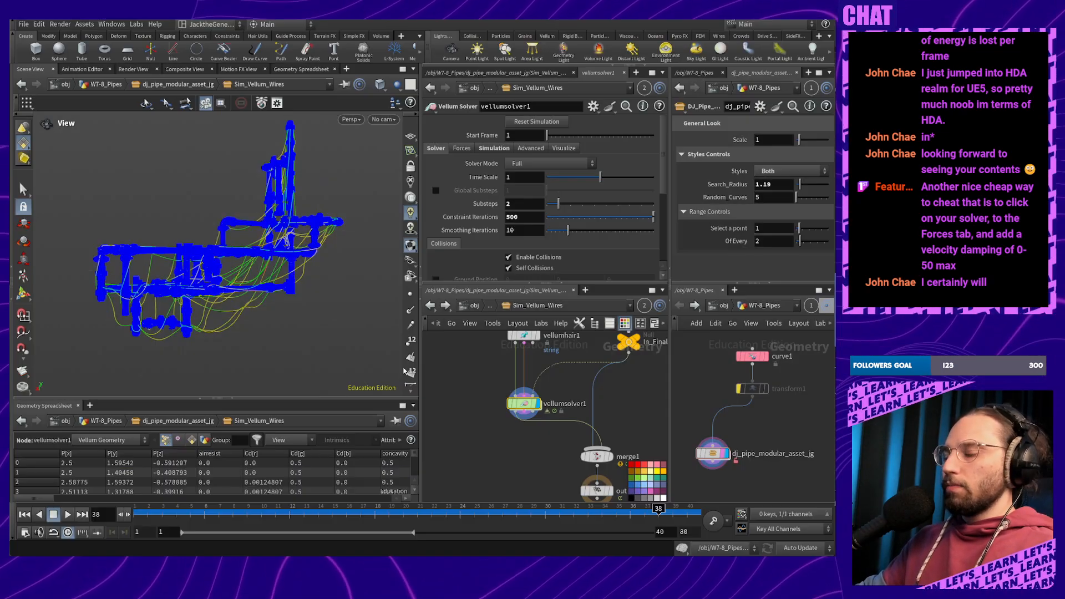
Search the installed programs for PureRef and launch it
key("super")
type("pure")
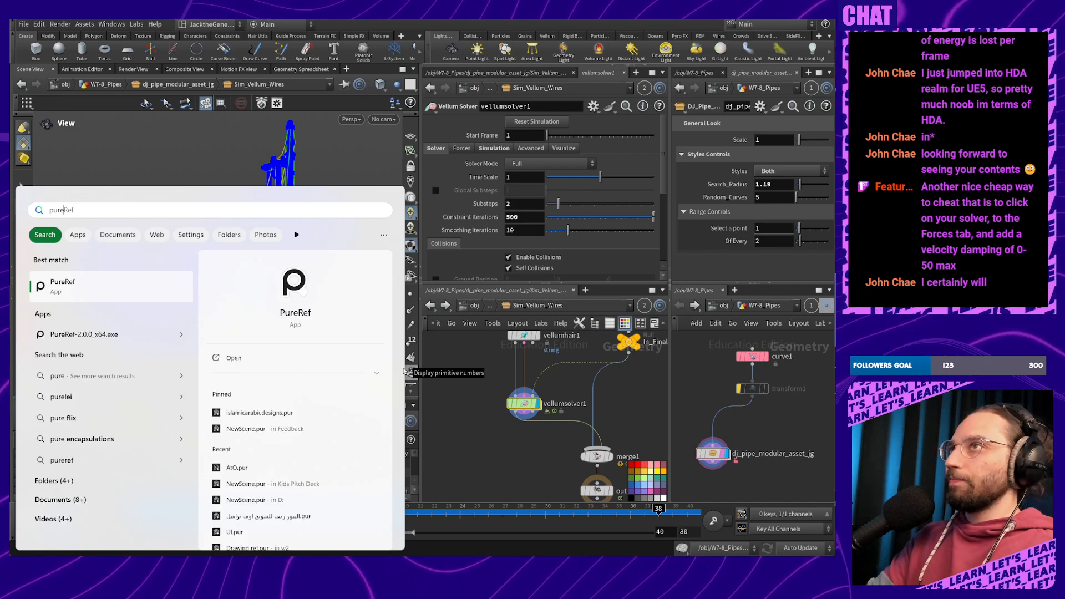
key("Return")
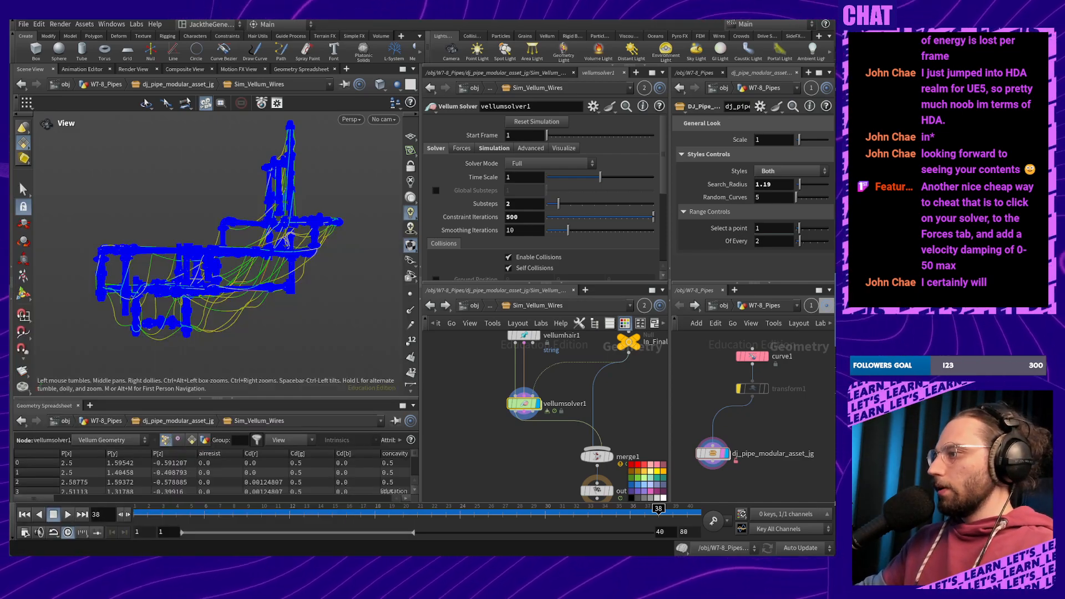
Paste the captured screenshot into PureRef and arrange its window beside the Houdini viewport with the whole image framed
key("ctrl+v")
right_click_drag(674, 556, 634, 231)
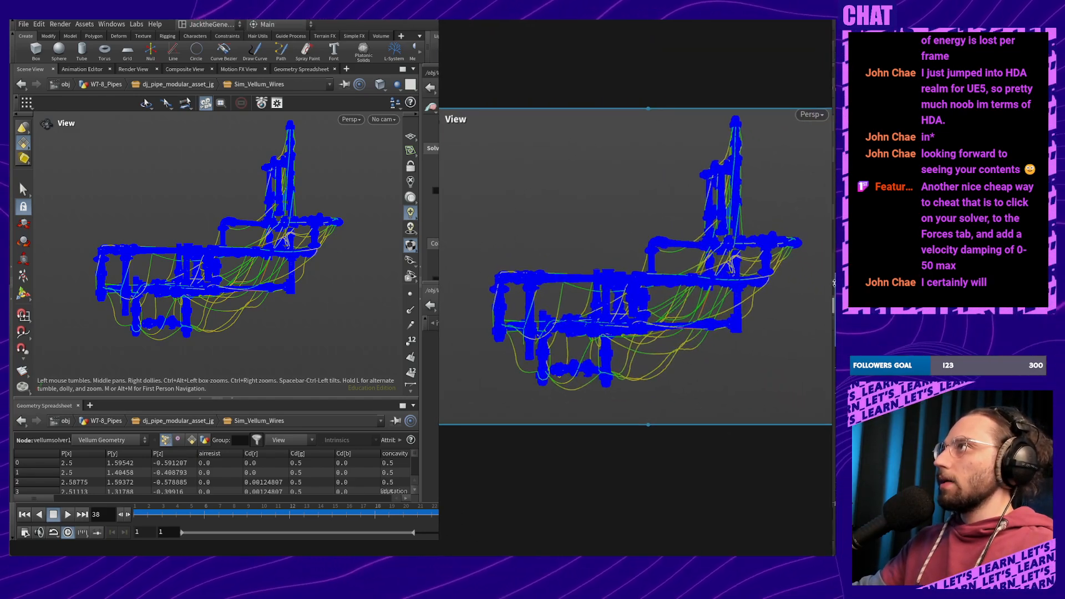
right_click_drag(771, 259, 756, 454)
left_click_drag(713, 199, 753, 37)
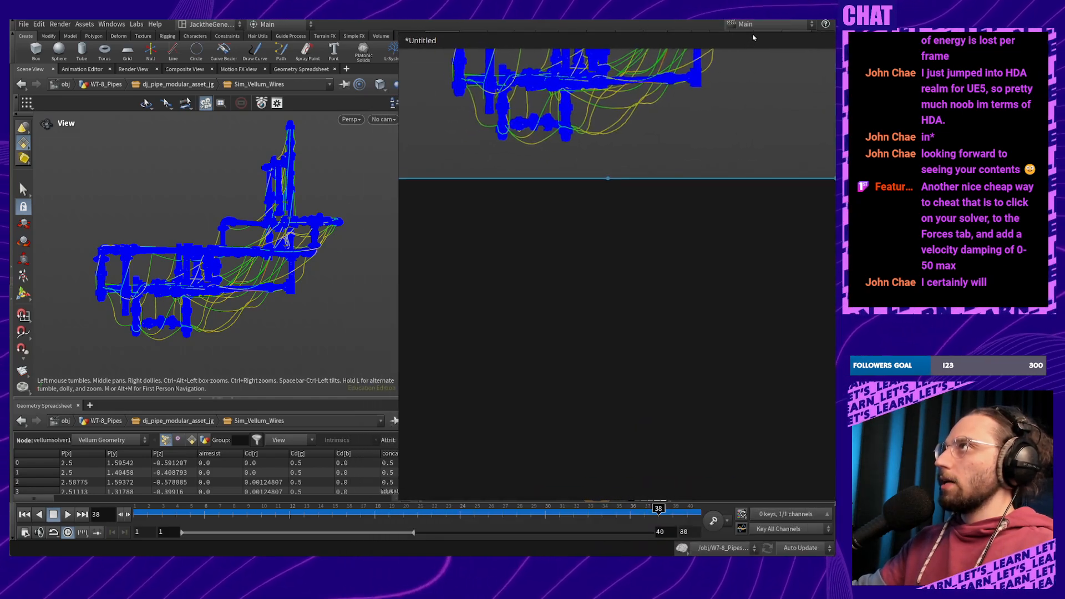
right_click_drag(733, 223, 789, 294)
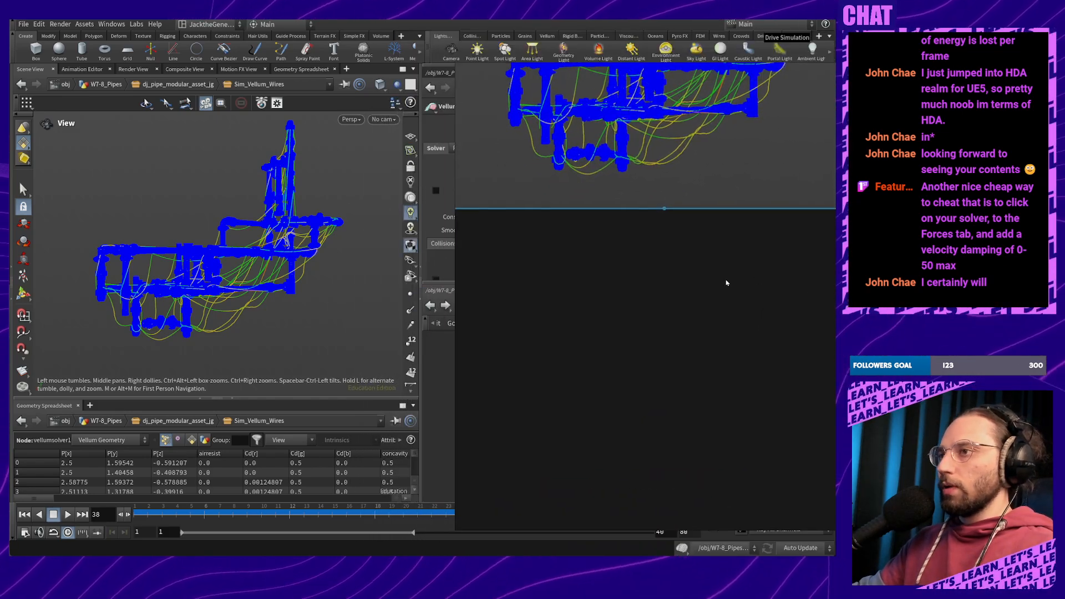
middle_click_drag(727, 283, 772, 353)
scroll(751, 401, "down", 2)
scroll(703, 404, "up", 2)
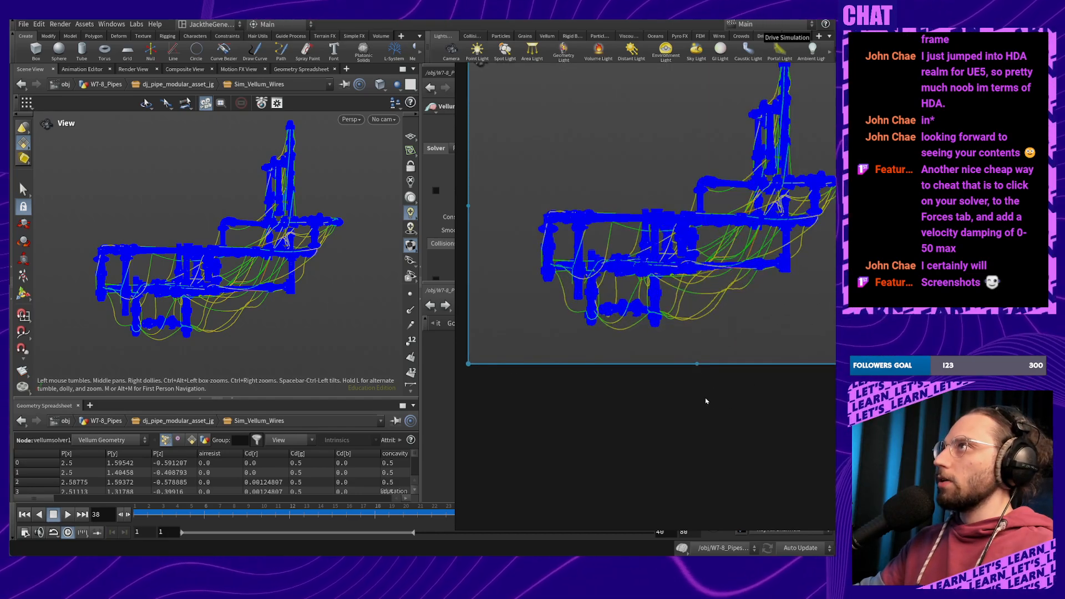
scroll(697, 417, "down", 1)
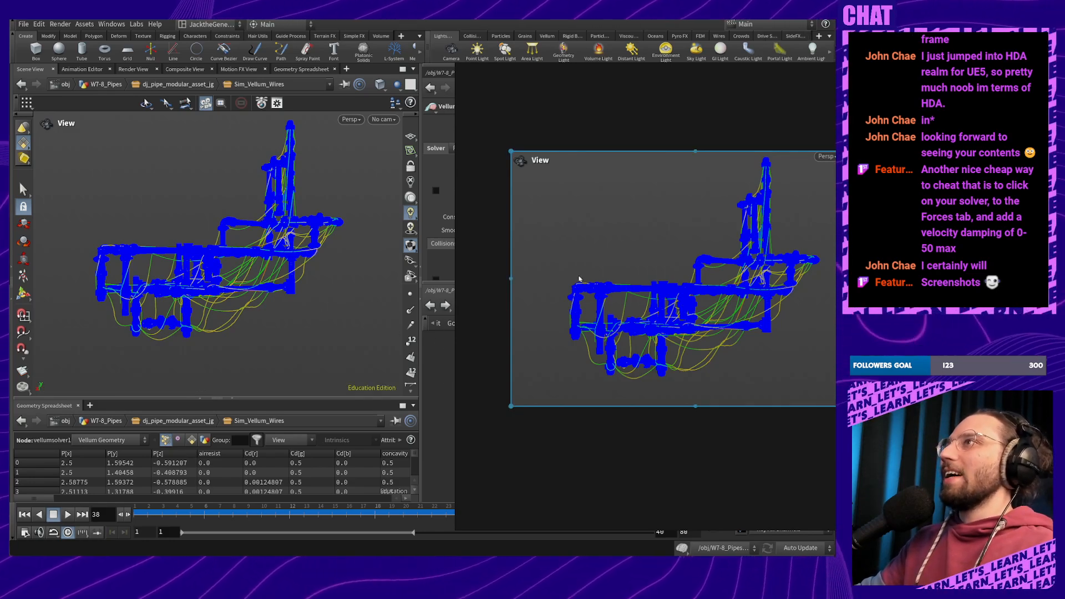
Return to Houdini and set the stretch Damping Ratio of the vellumhair1 constraints to 0.001
left_click(447, 160)
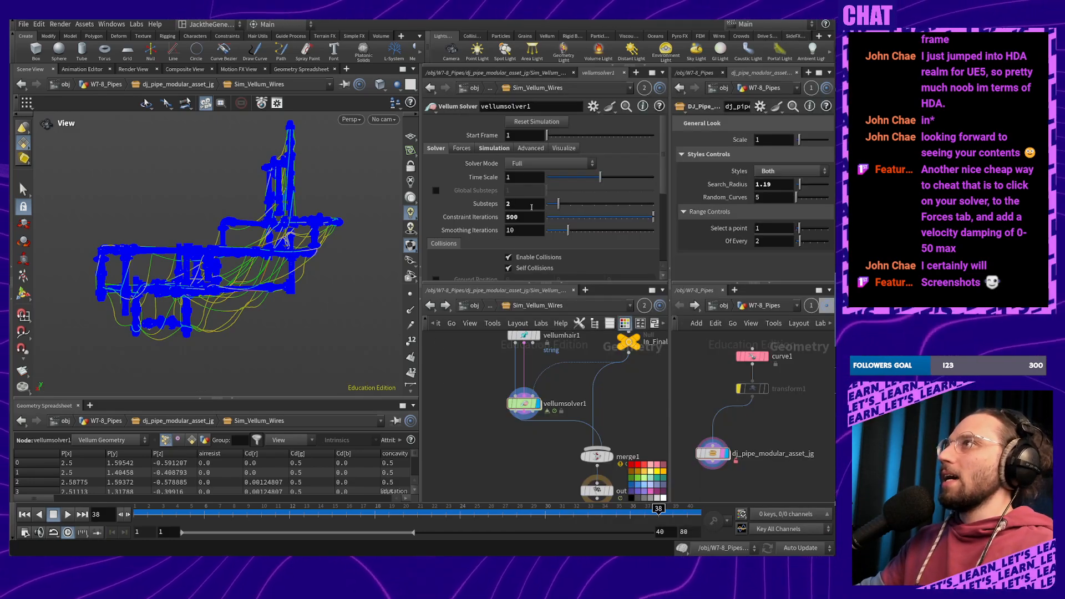
middle_click_drag(520, 356, 494, 461)
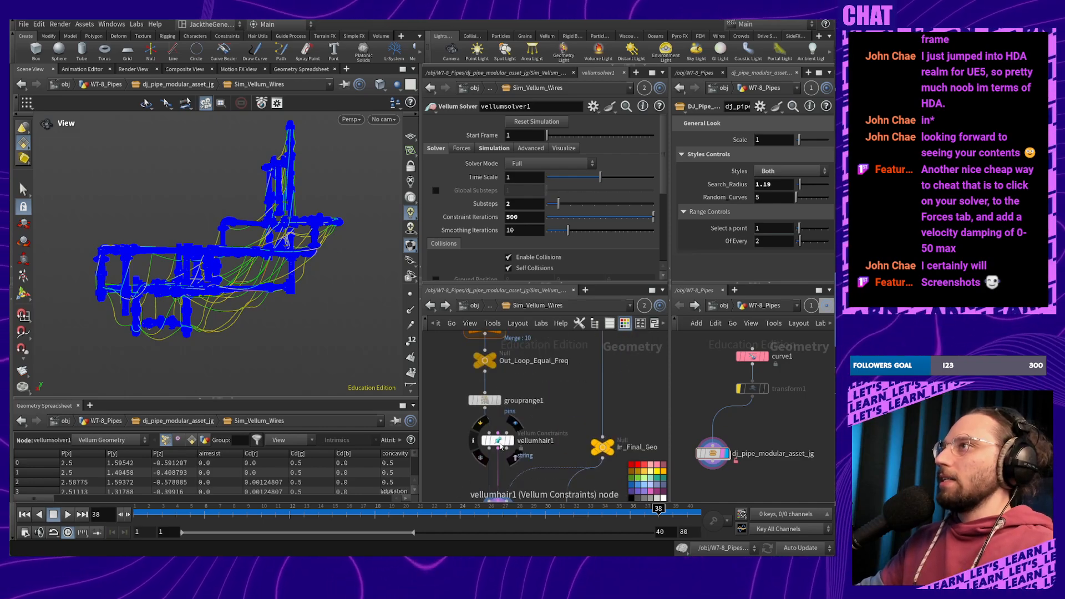
left_click(496, 440)
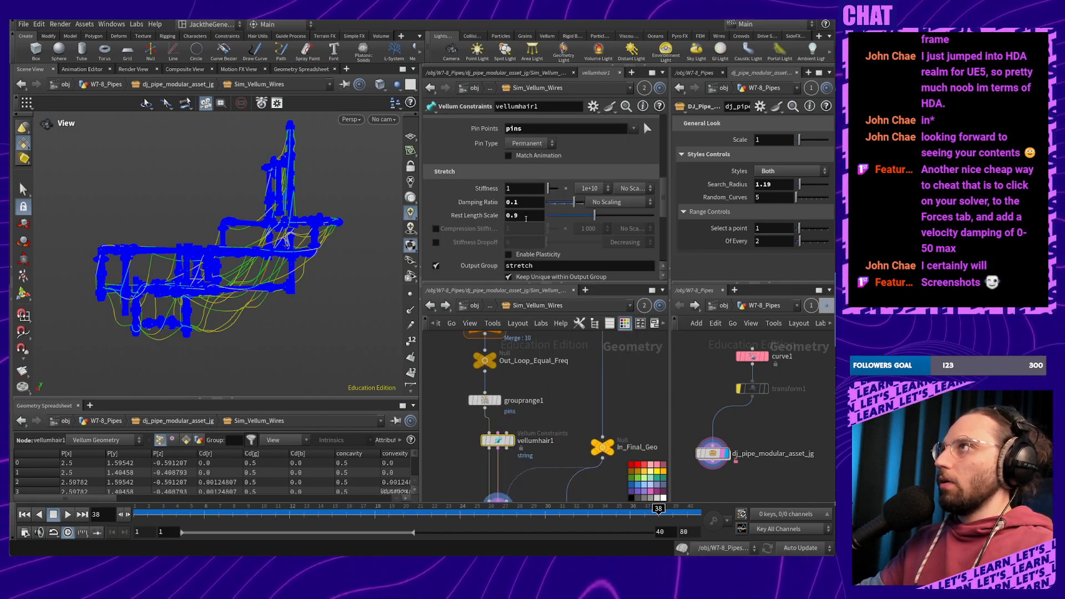
left_click(542, 203)
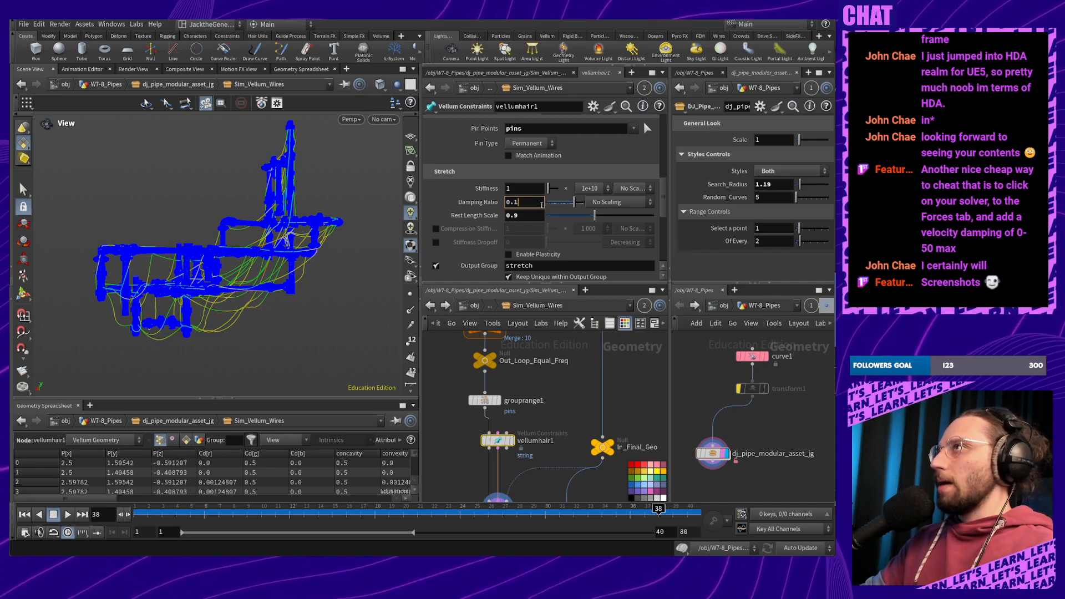
key("BackSpace")
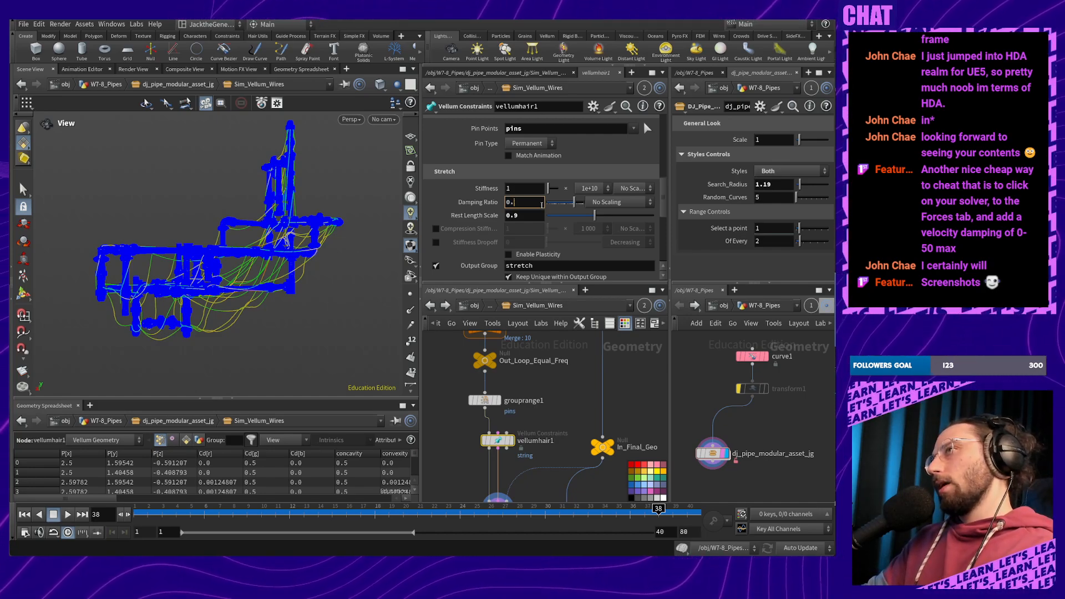
type("001")
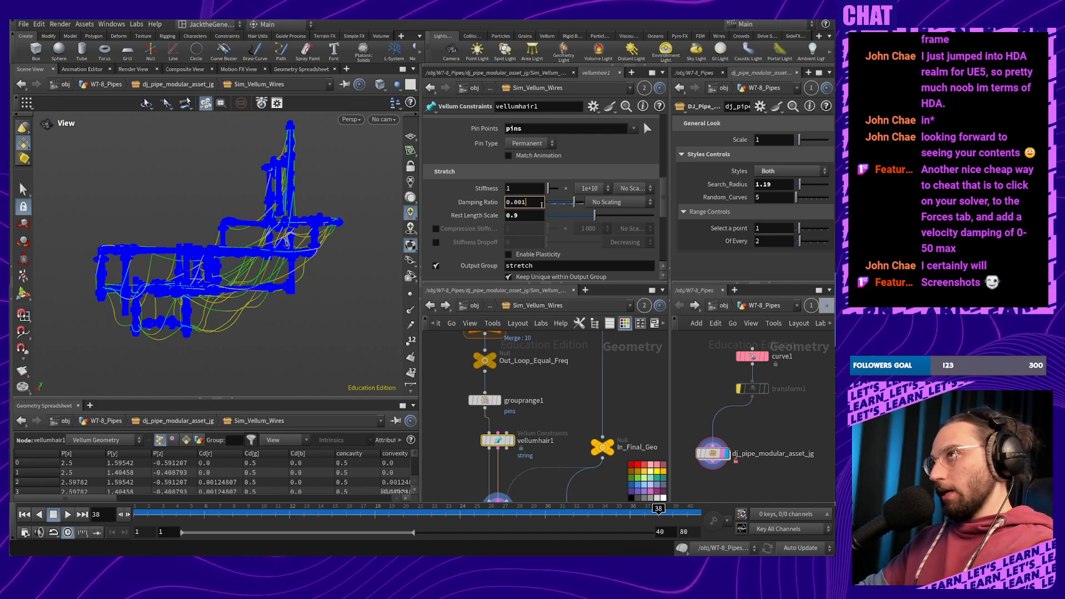
key("Return")
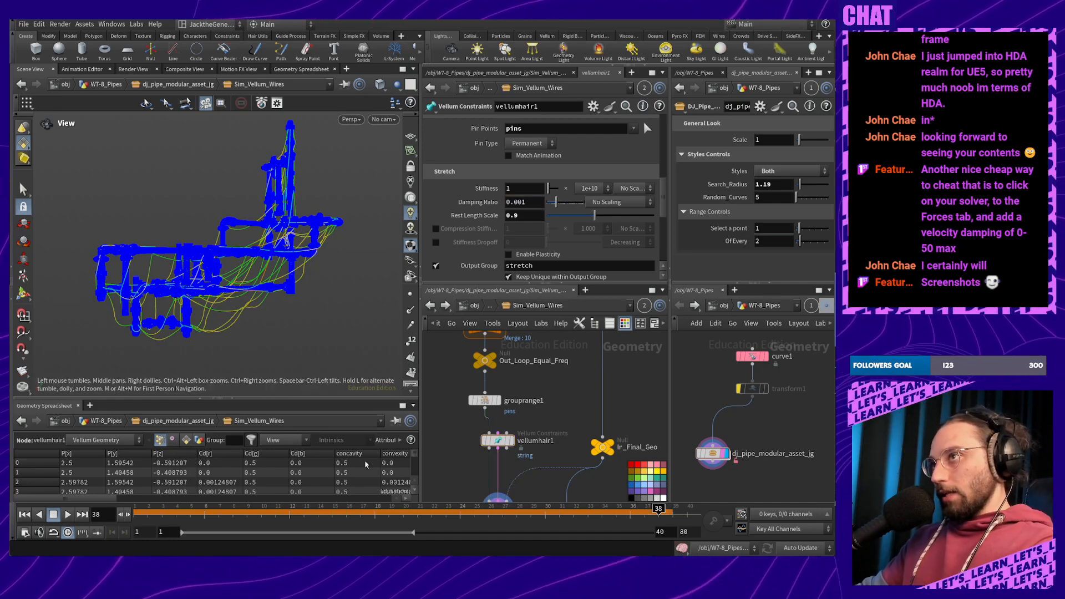
Select vellumsolver1, replay the simulation from frame 1, and check the system's memory usage in Task Manager
scroll(529, 404, "down", 3)
left_click(511, 420)
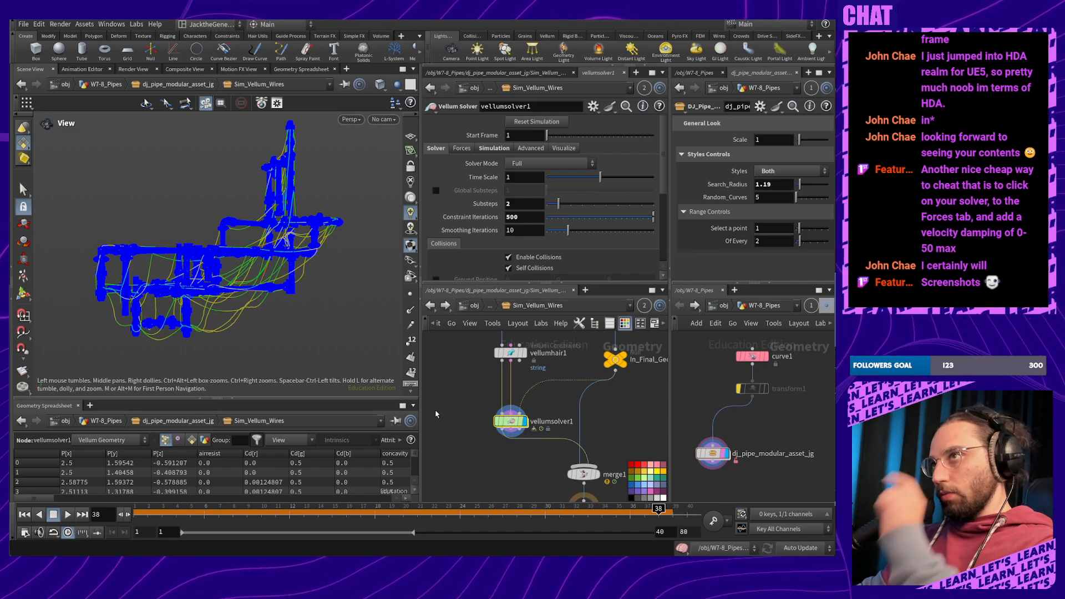
left_click(25, 514)
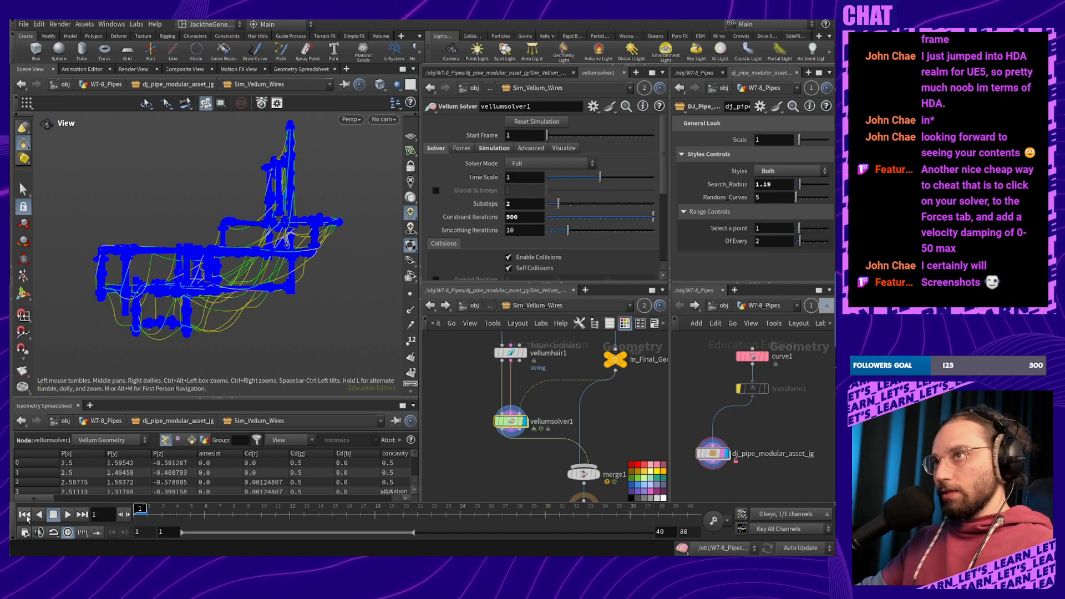
left_click(68, 515)
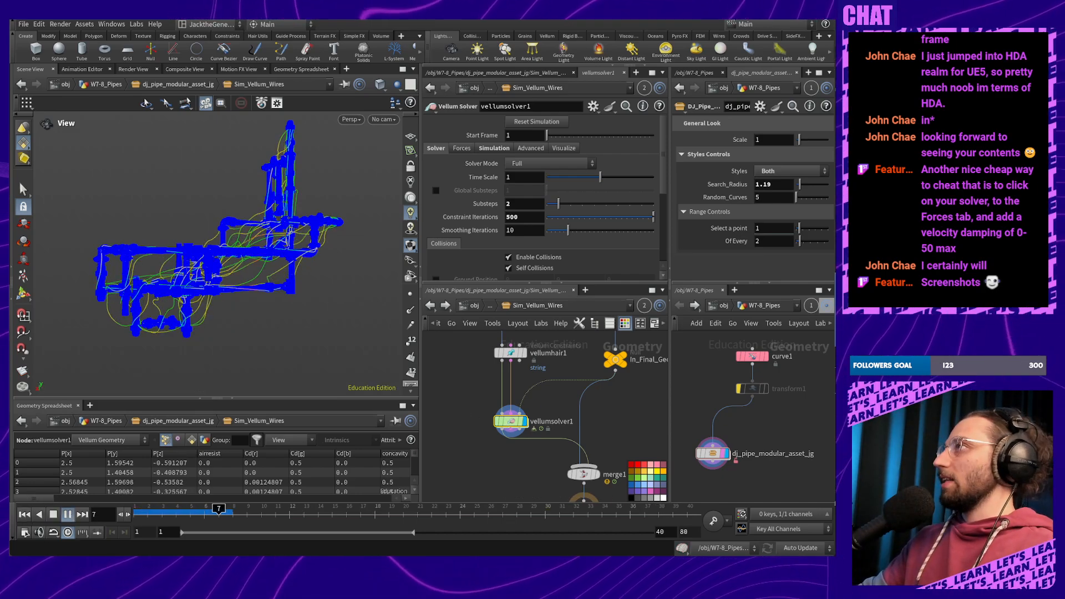
key("ctrl+shift+Escape")
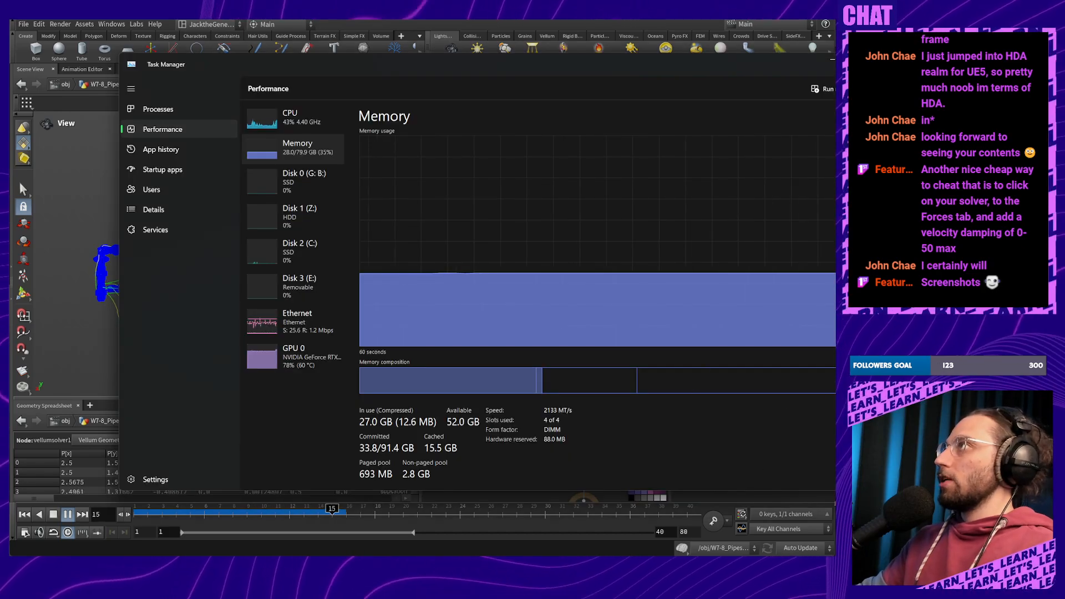
key("alt+Tab")
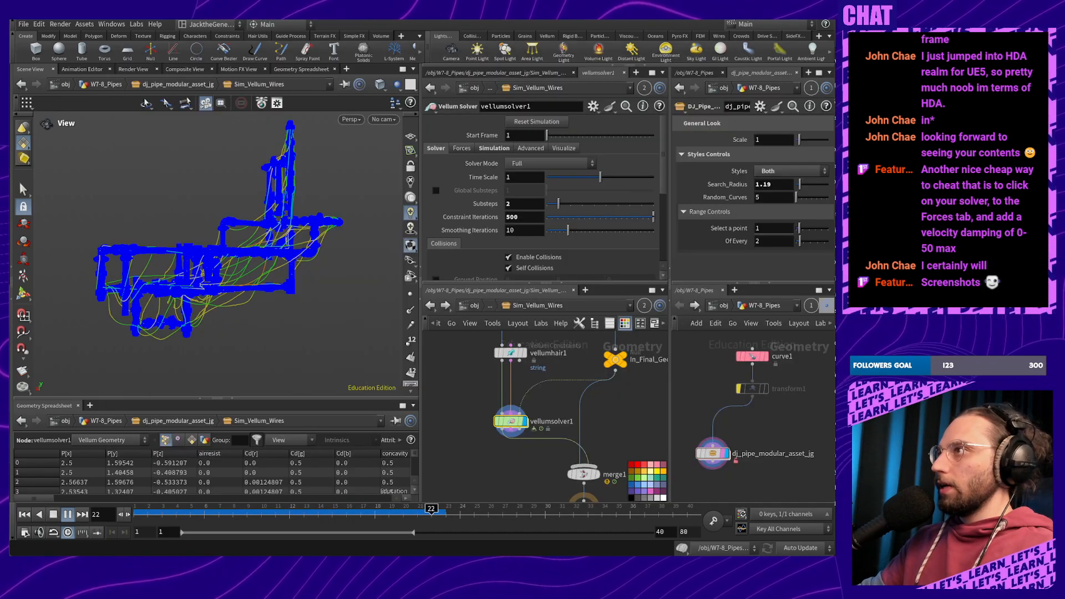
Switch to PureRef and shift the pasted screenshot sideways to leave room beside it, leaving it deselected
mouse_move(580, 567)
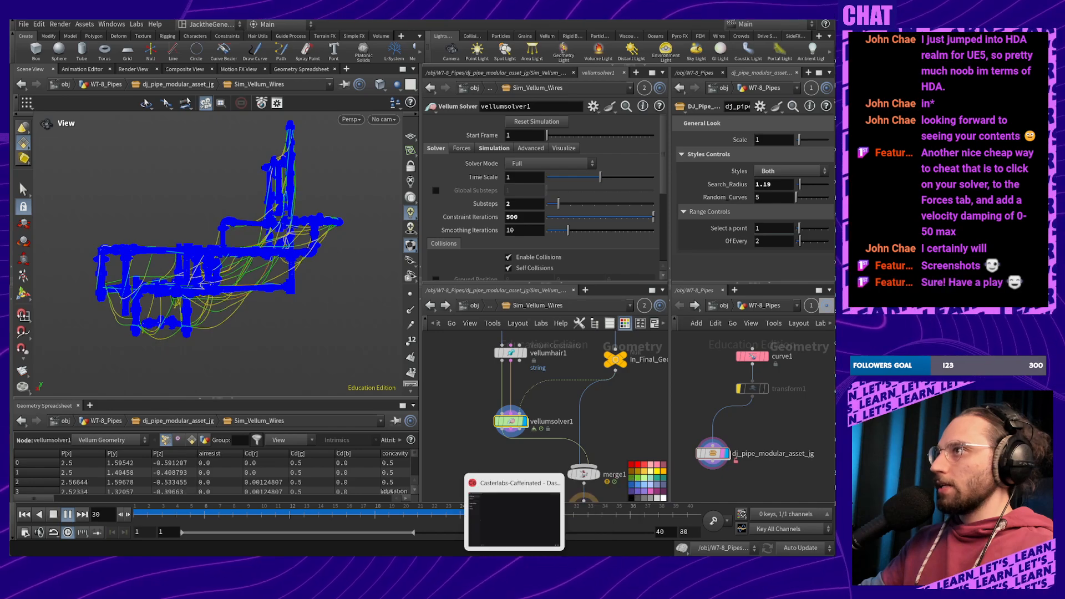
left_click(514, 519)
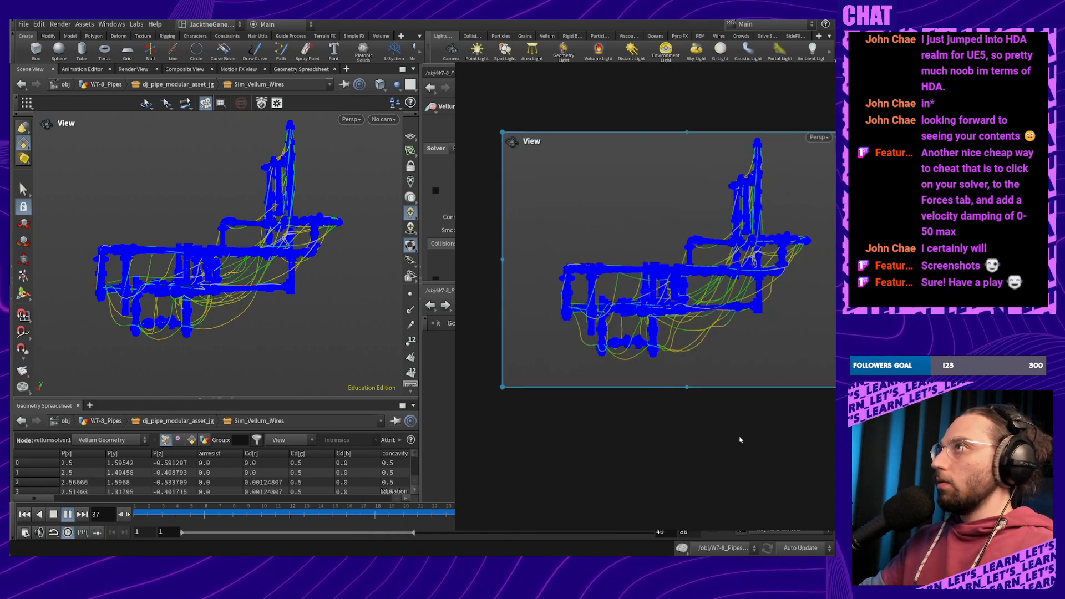
left_click_drag(576, 360, 659, 371)
left_click(512, 227)
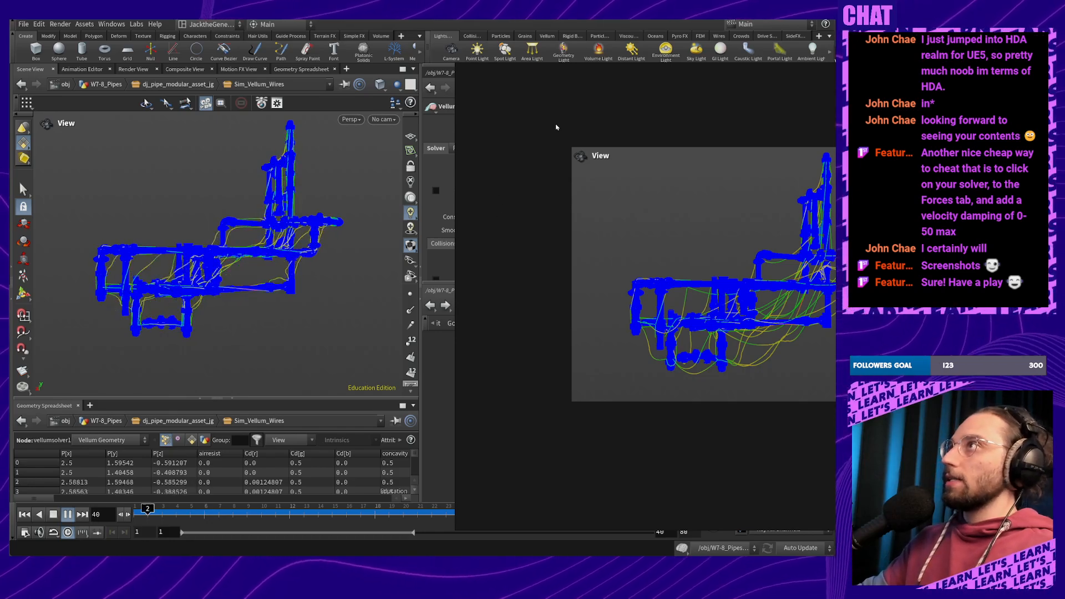
Add a note reading "Damping Ratio: 0.1" above the screenshot and fit the PureRef window beside the Houdini viewport
right_click(538, 126)
left_click(521, 134)
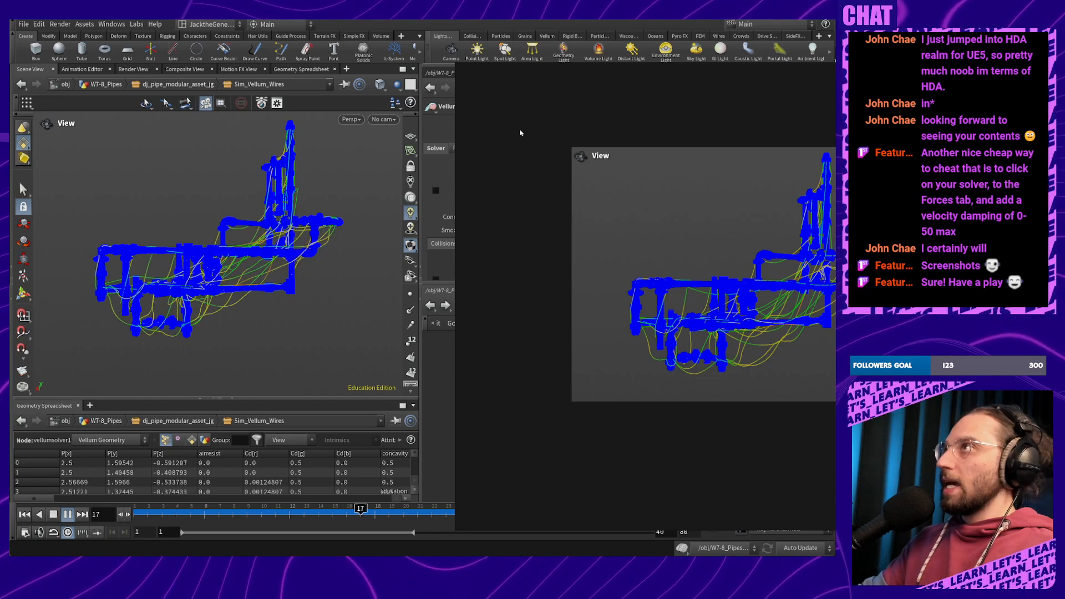
left_click(523, 128)
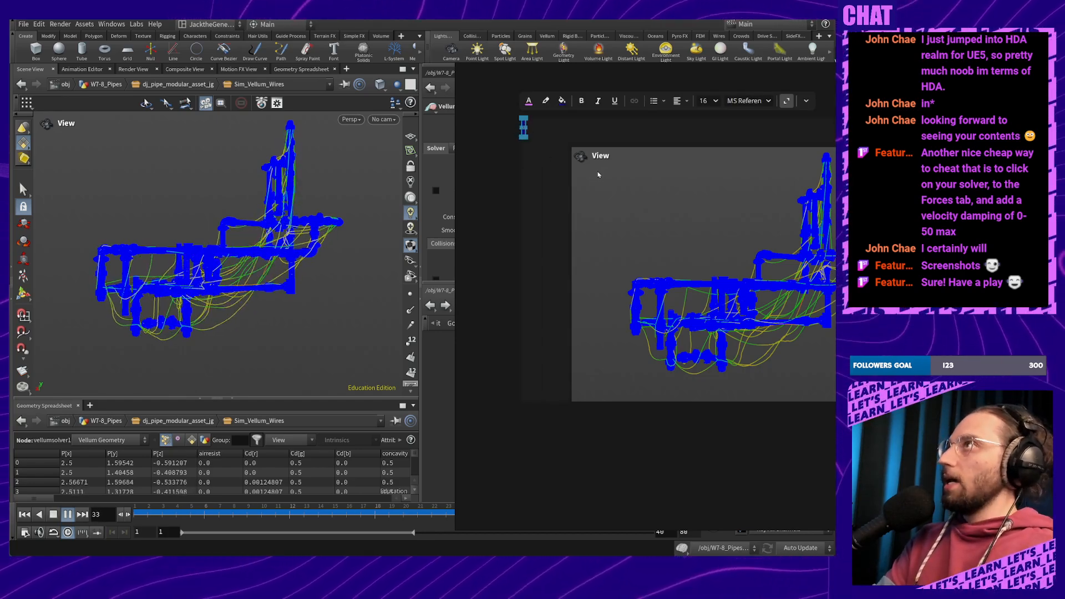
type("Dam")
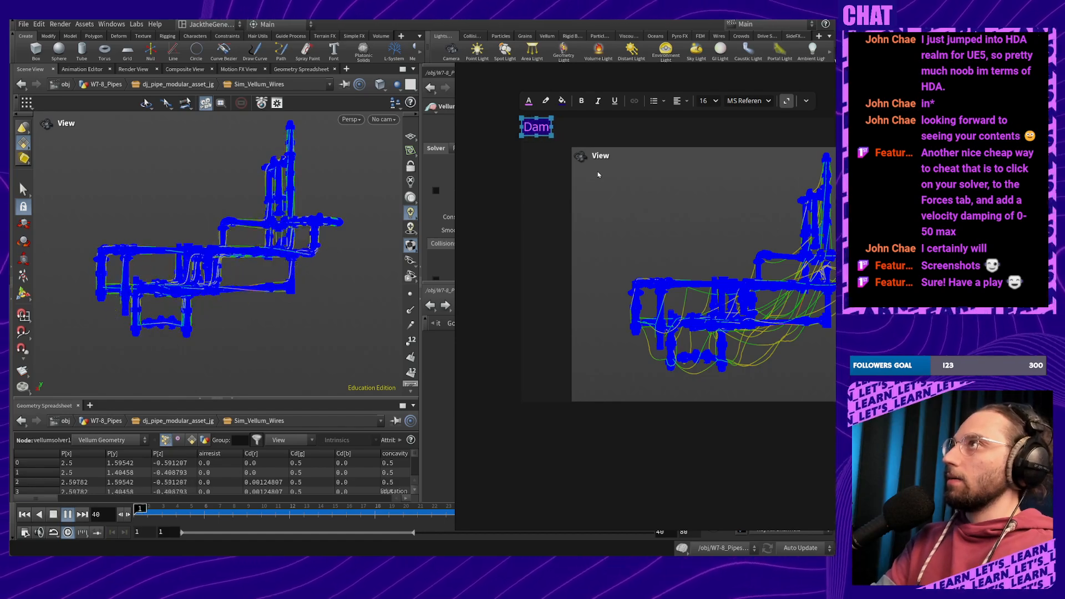
type("ping Ratio")
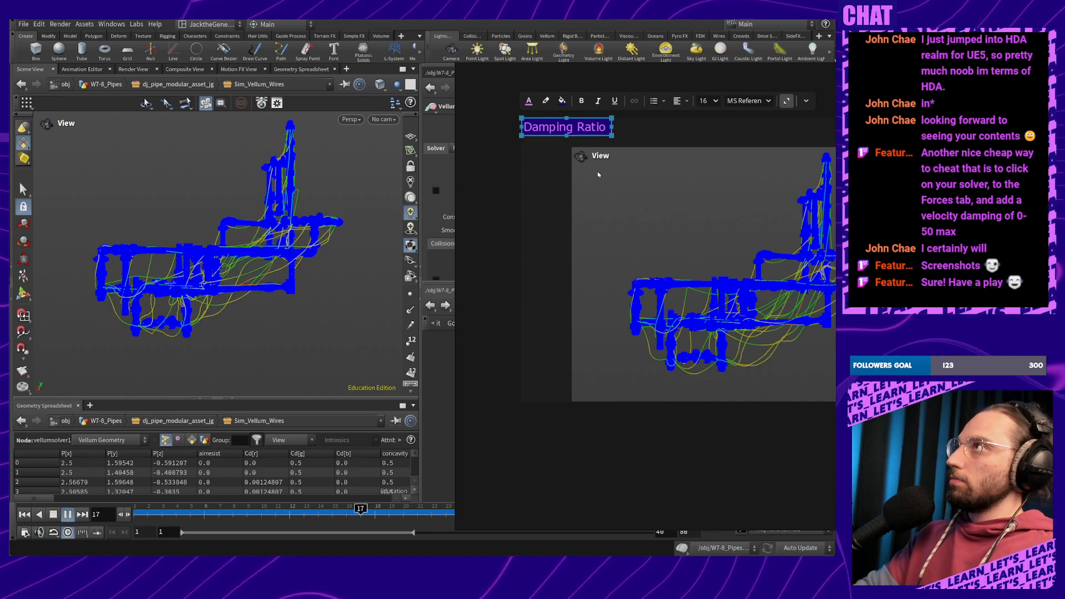
type(": 0.1")
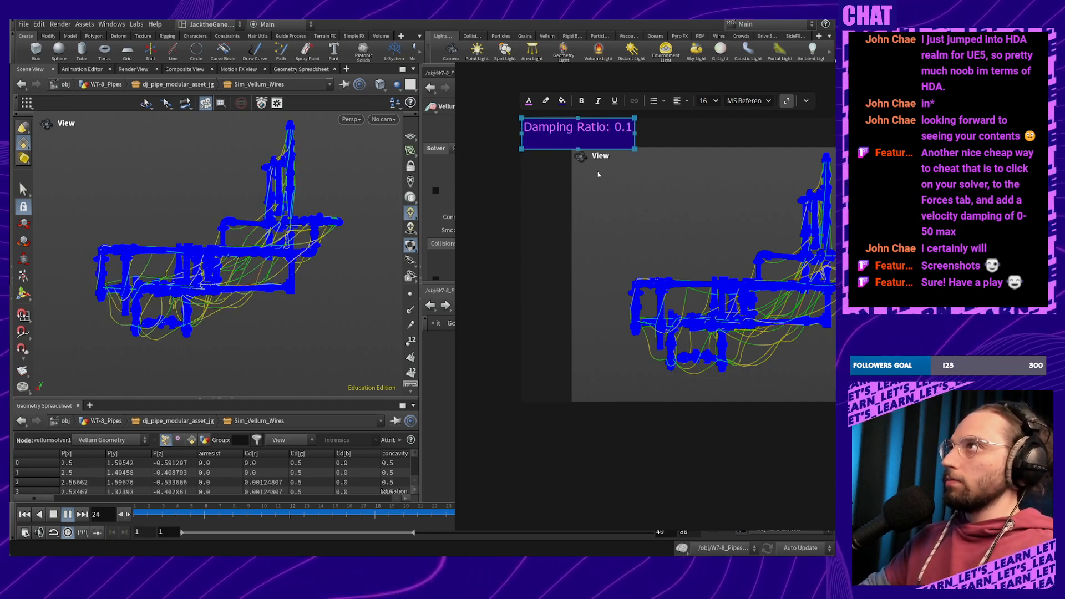
key("BackSpace")
left_click(556, 270)
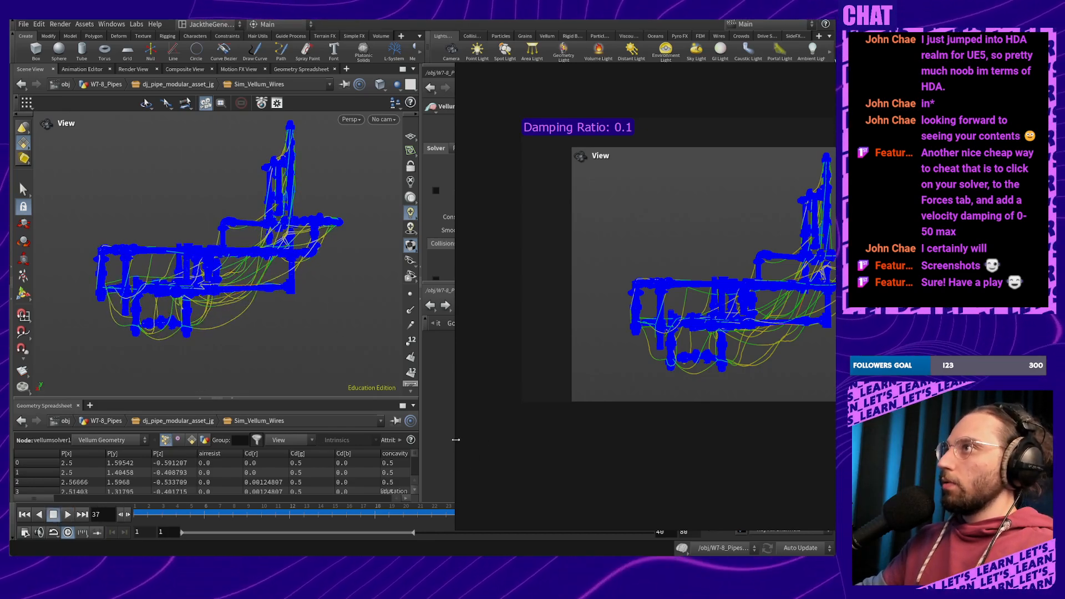
left_click_drag(457, 439, 535, 440)
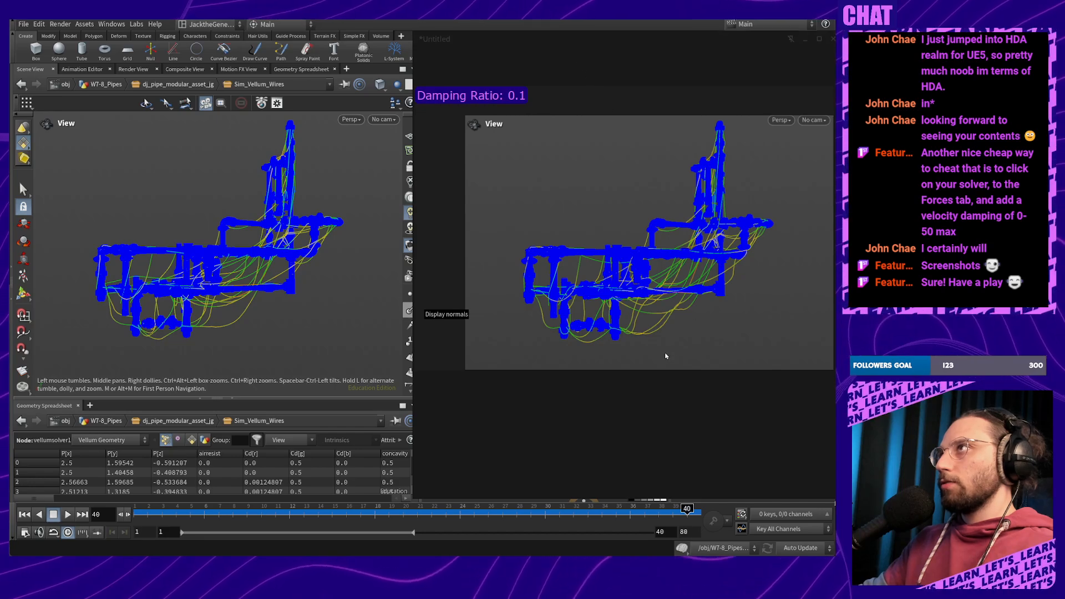
right_click(642, 374)
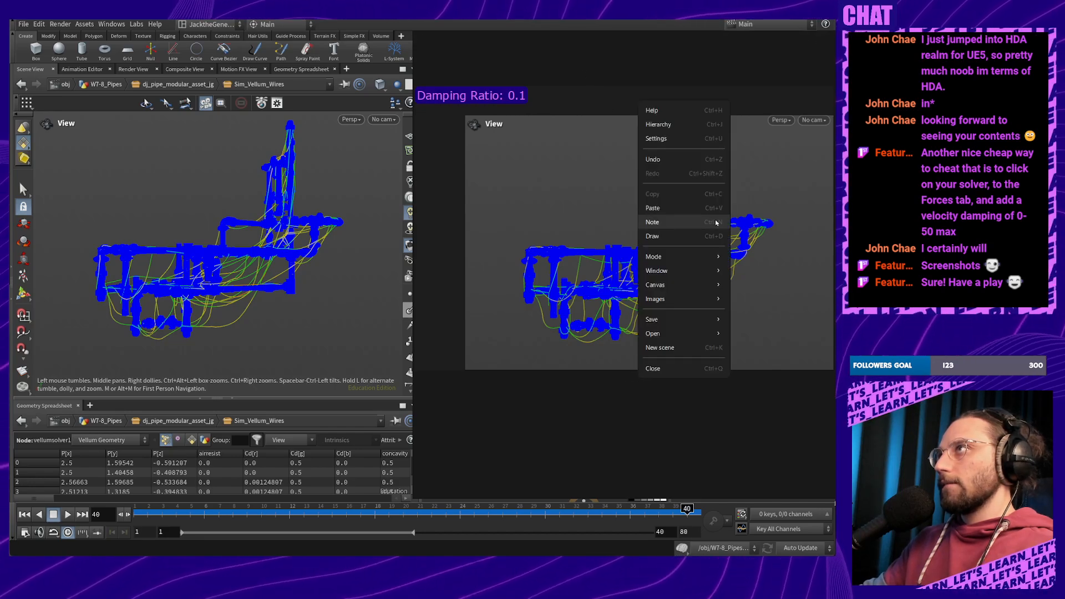
mouse_move(675, 257)
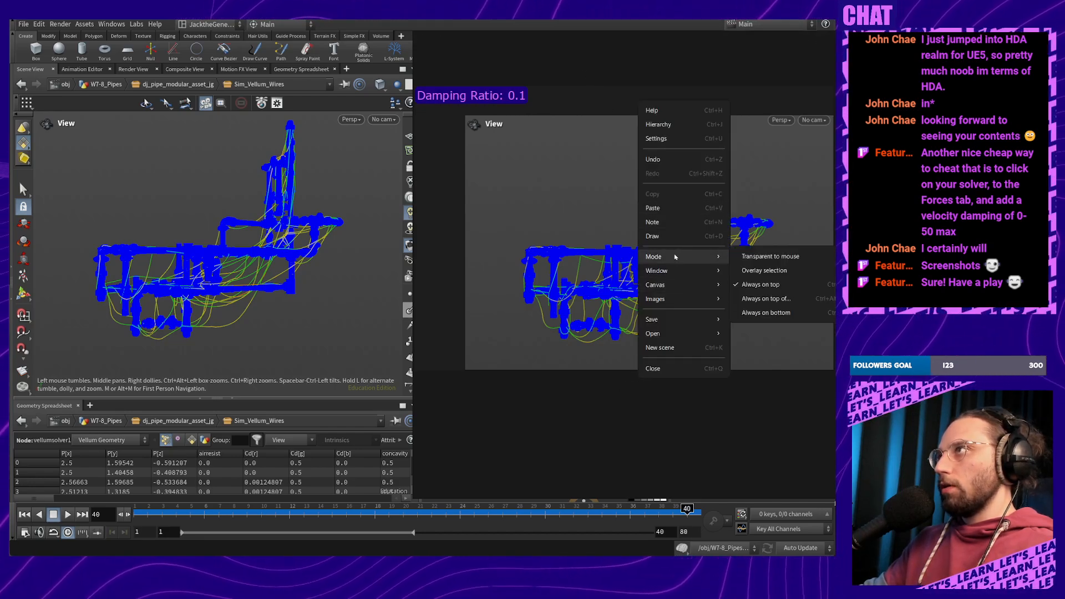
left_click(562, 412)
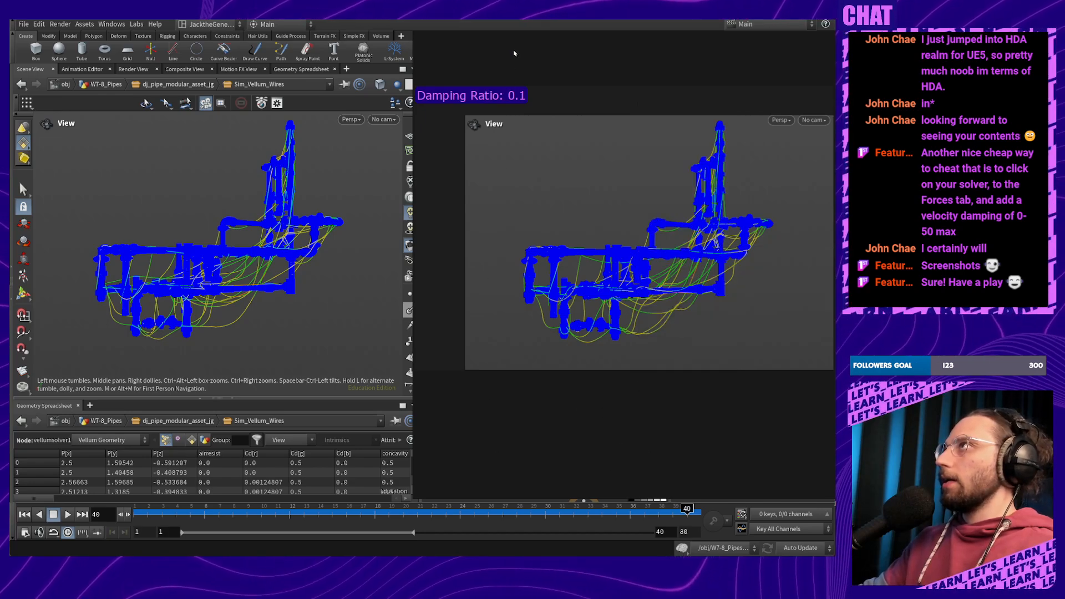
right_click(653, 59)
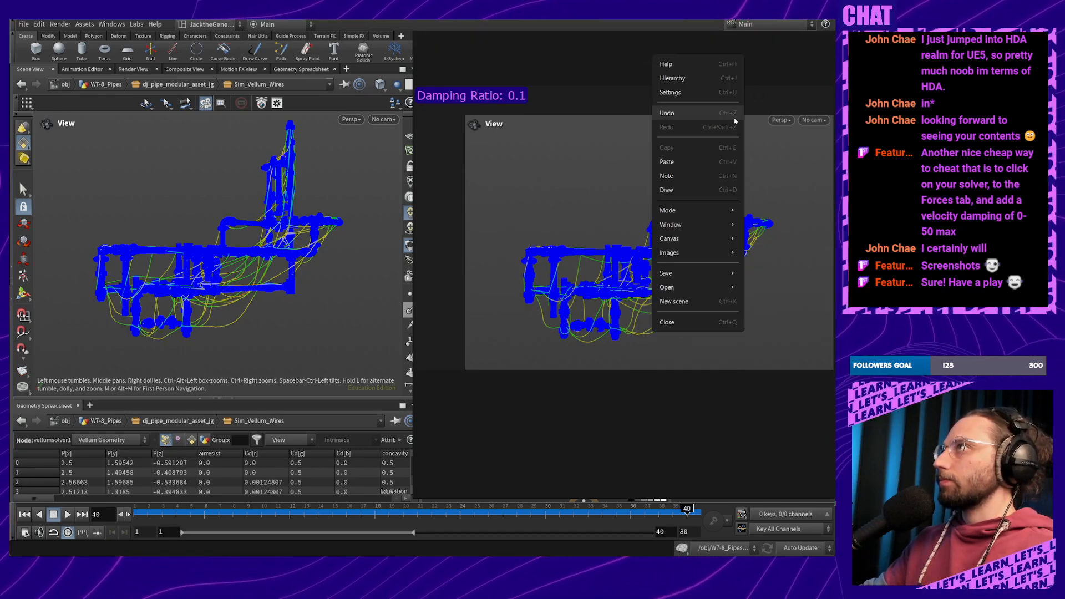
left_click(780, 102)
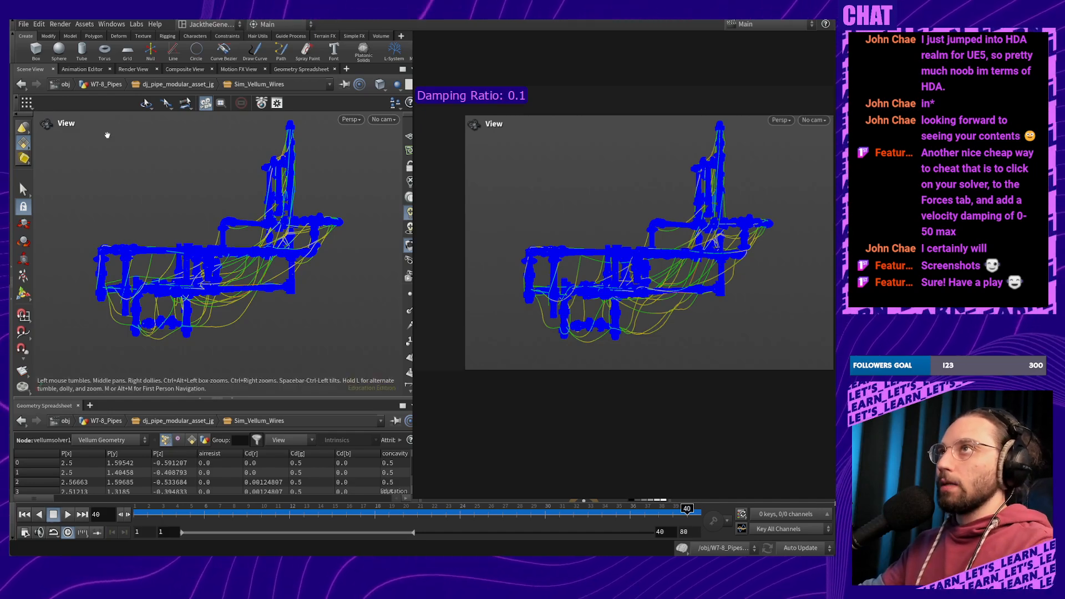
Add a new capture of the Houdini viewport below the first screenshot, with a copy of the Damping Ratio note above it
key("super+shift+s")
left_click_drag(42, 115, 388, 372)
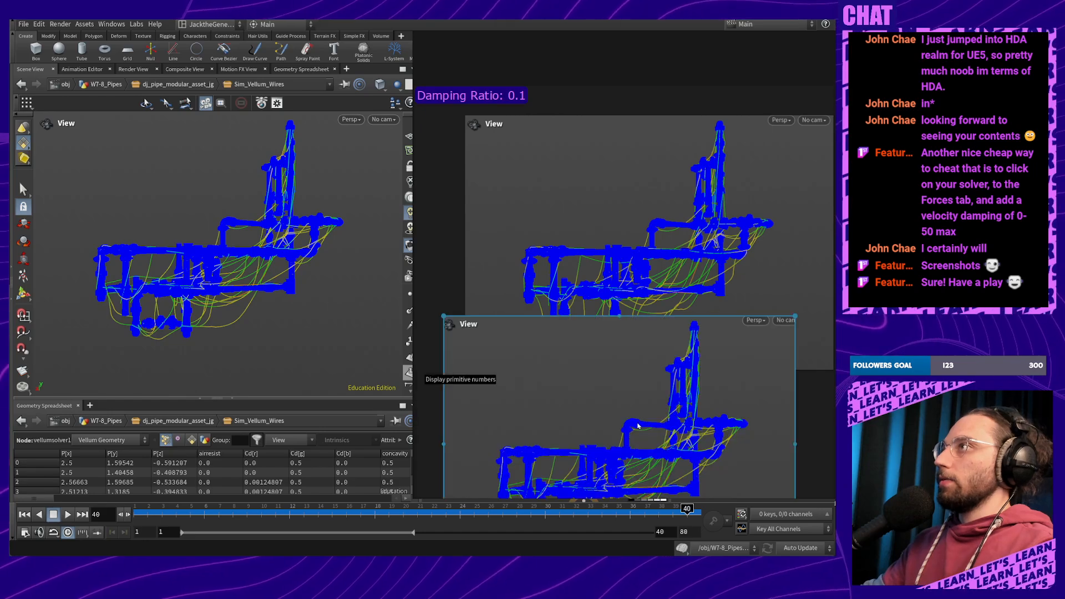
left_click(472, 96)
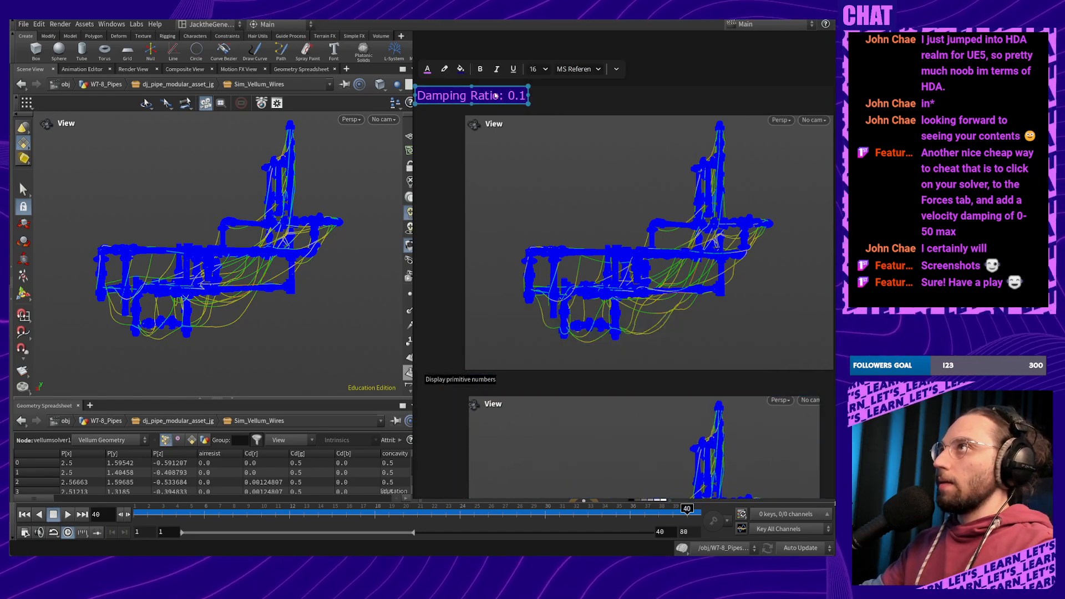
left_click_drag(472, 96, 477, 384)
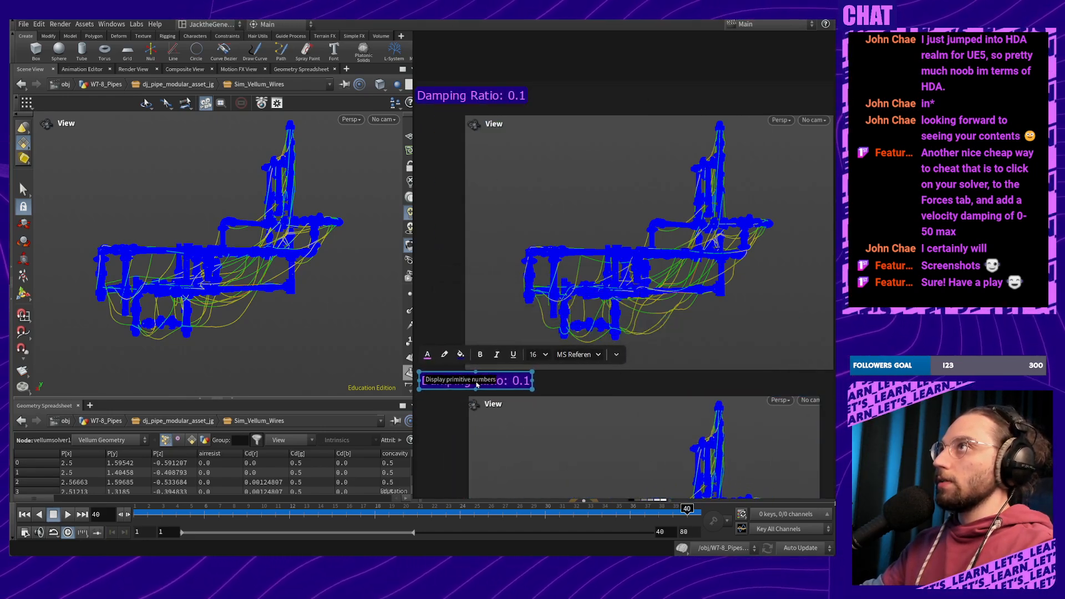
Change the note above the second screenshot to "Damping Ratio: 0.001" and frame both captures for comparison
double_click(526, 386)
left_click(524, 381)
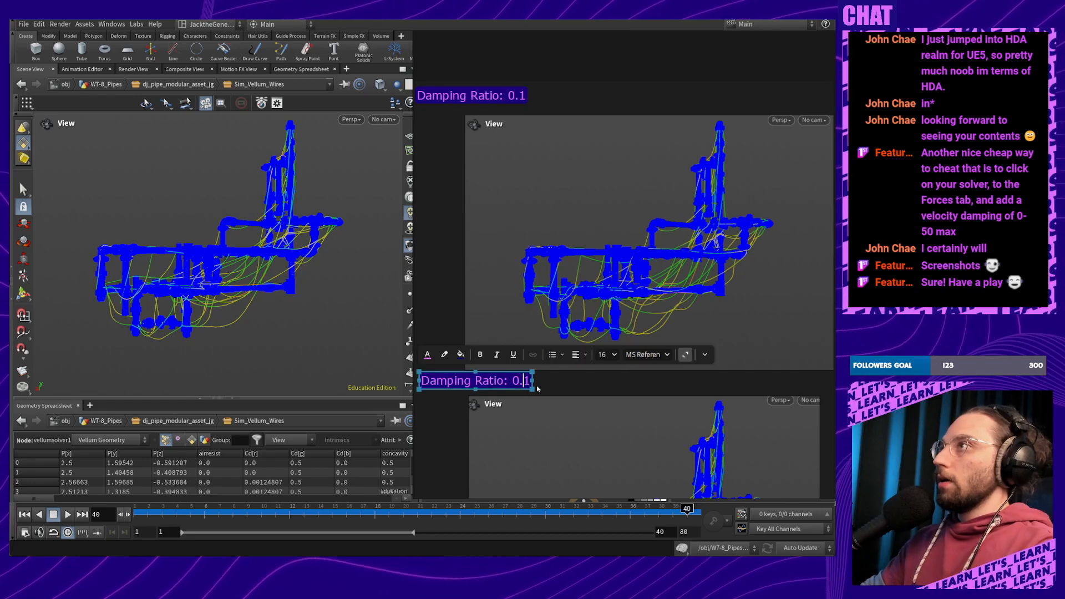
type("00")
left_click(604, 379)
scroll(573, 403, "down", 5)
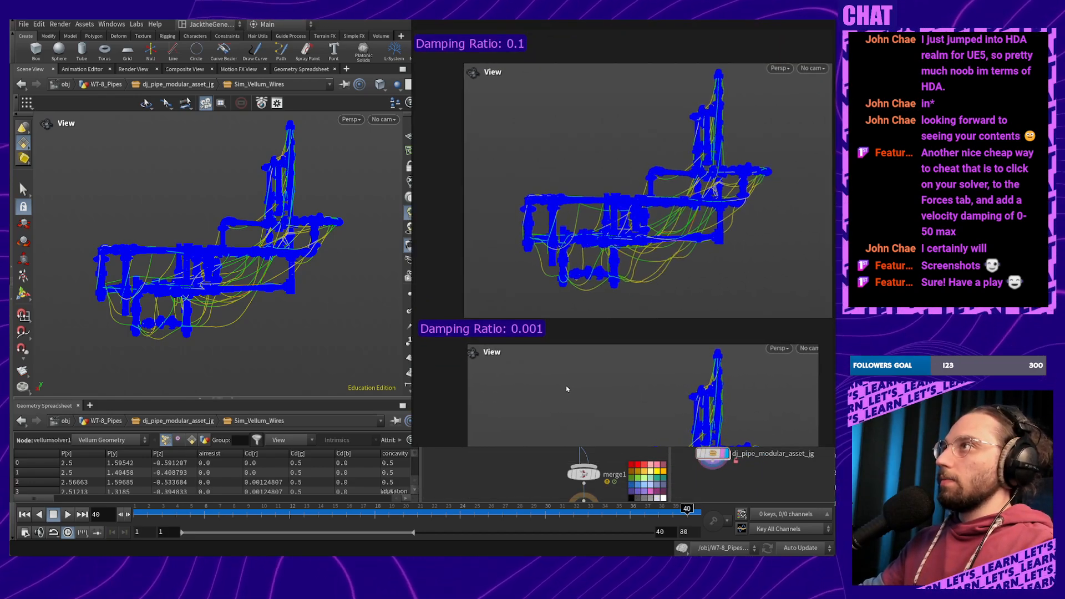
scroll(575, 337, "down", 5)
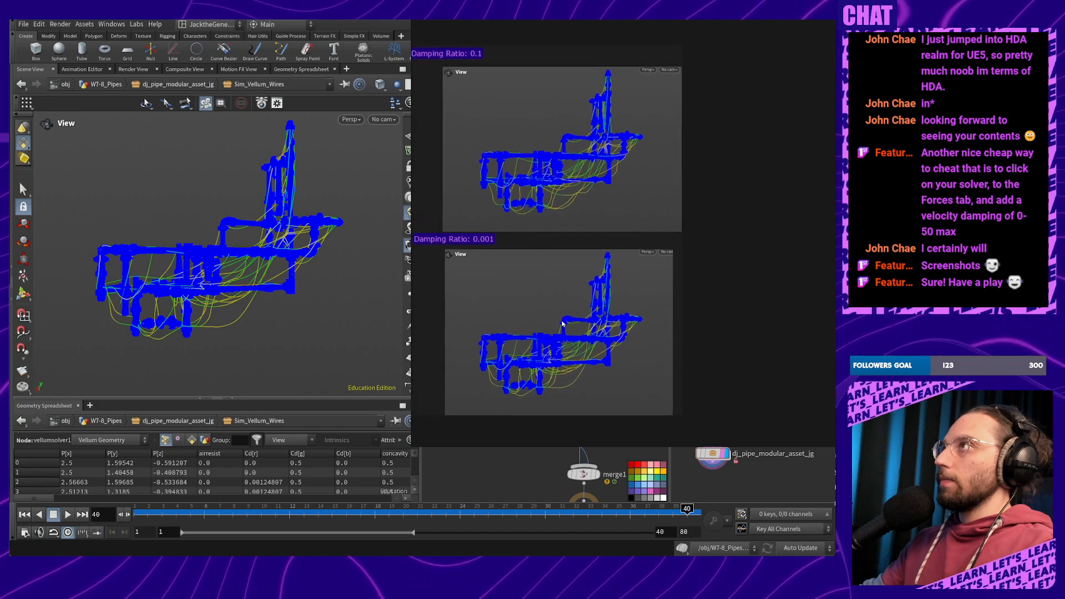
scroll(574, 296, "up", 3)
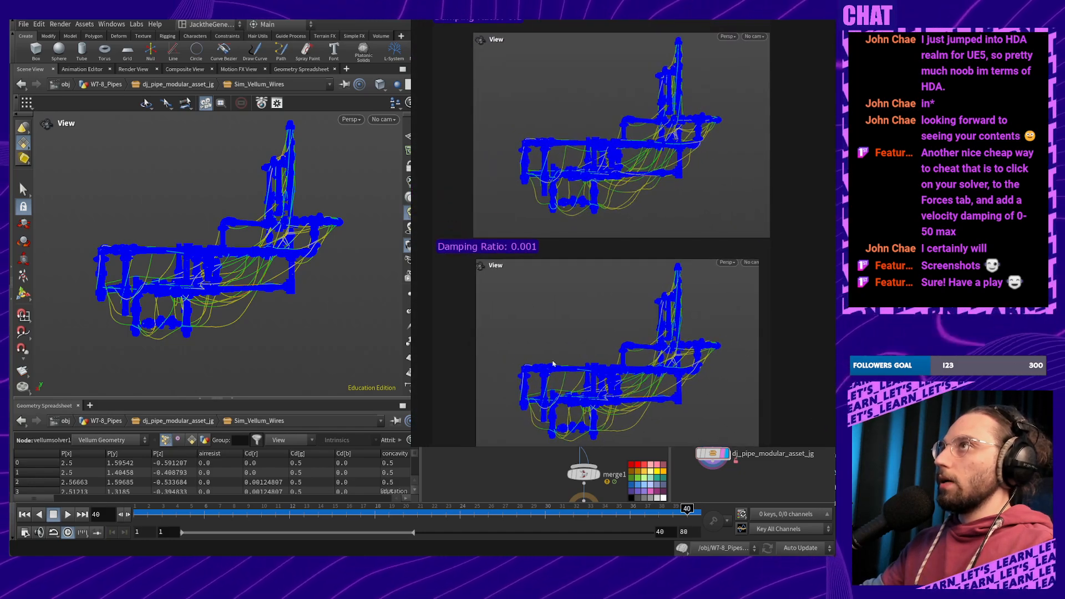
middle_click_drag(587, 280, 578, 263)
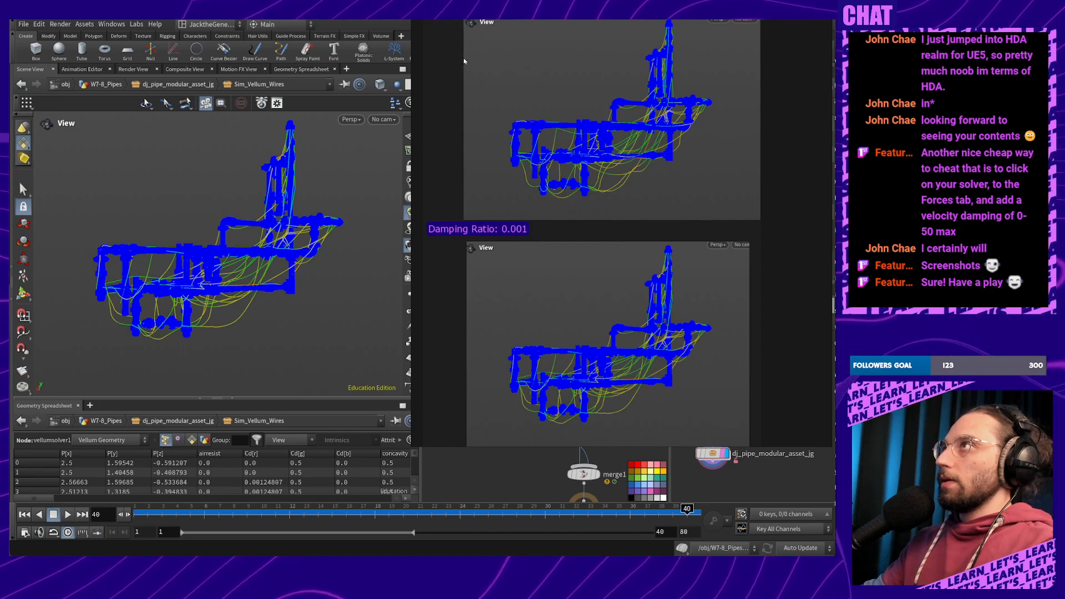
Turn off PureRef's Always on top mode and switch back to Houdini
right_click(437, 72)
mouse_move(475, 241)
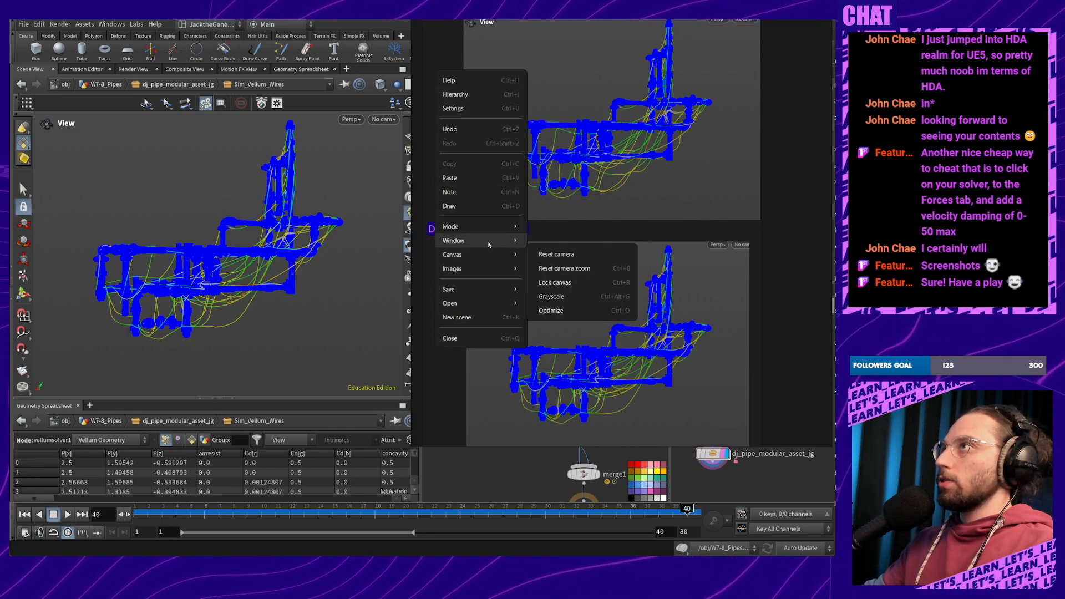
mouse_move(502, 227)
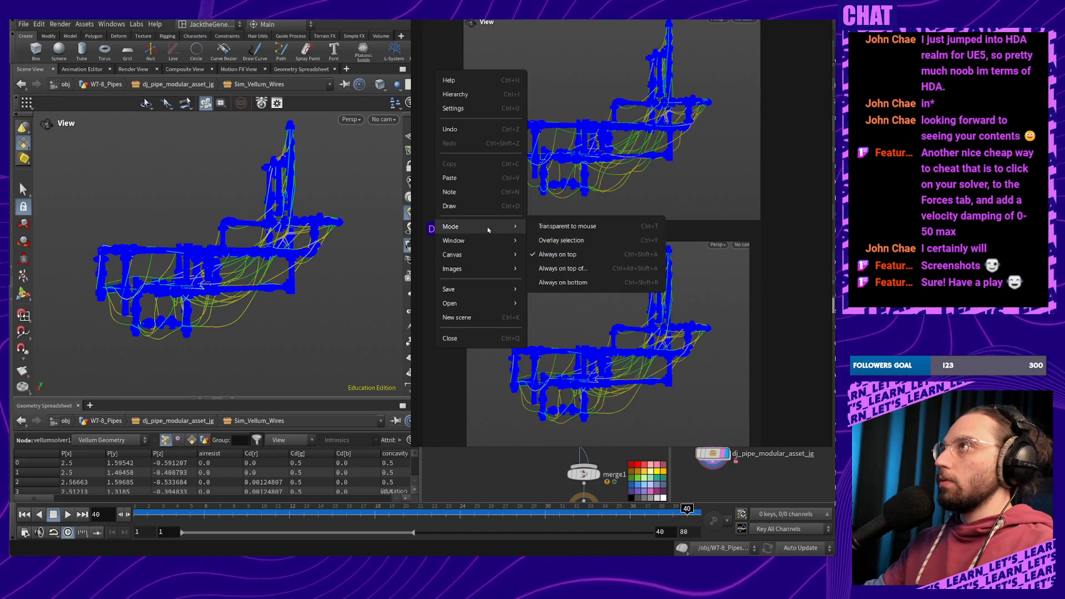
left_click(575, 254)
left_click(316, 307)
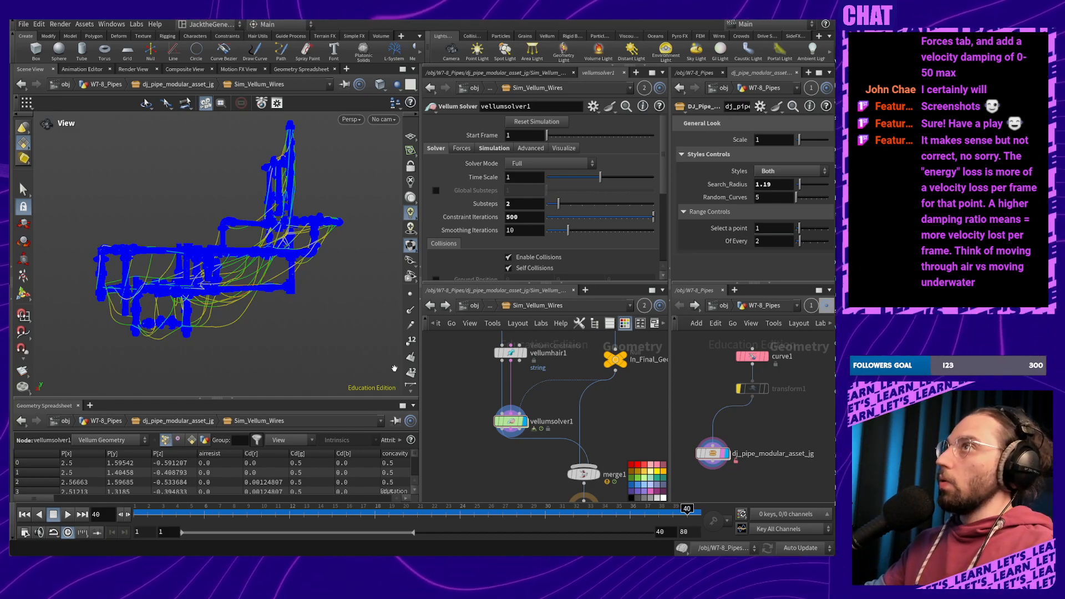
In PureRef, extend the Damping Ratio: 0.1 note with "(More damping = More Resistance (Air or Water))"
scroll(787, 222, "up", 2)
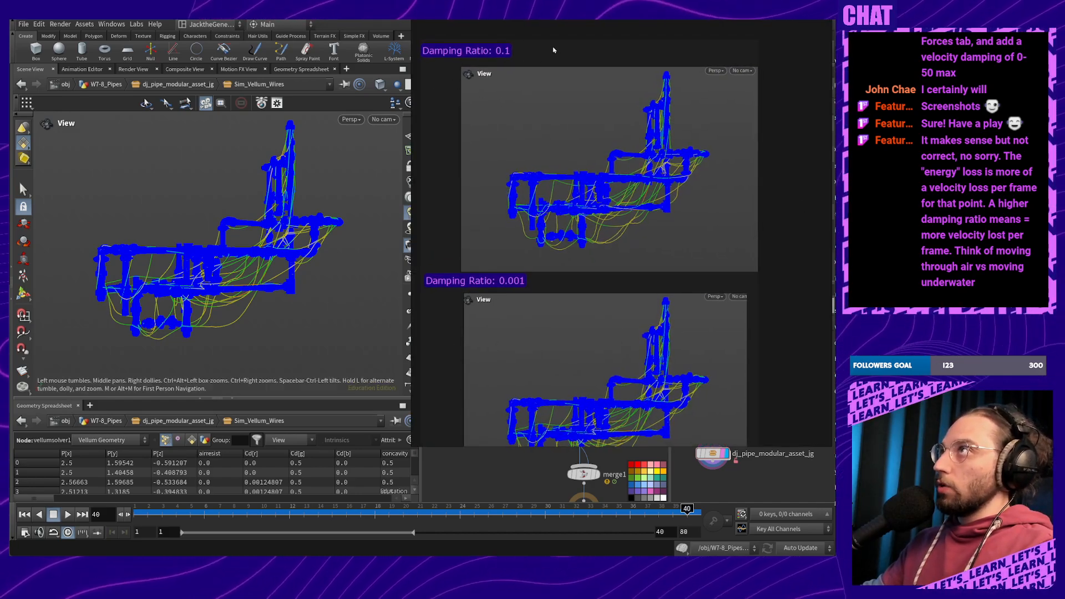
double_click(496, 52)
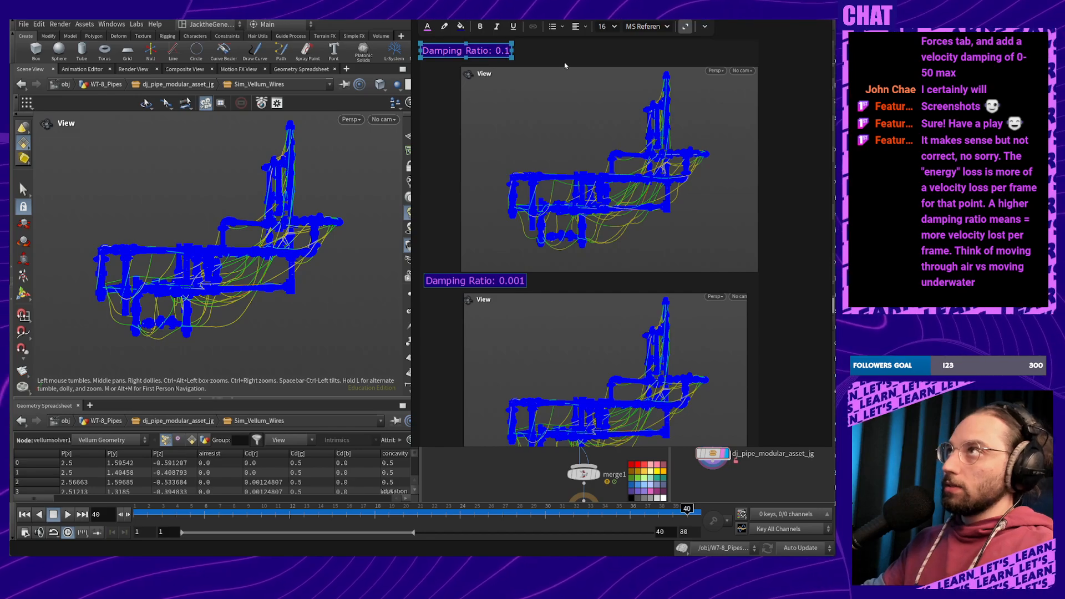
type("(More")
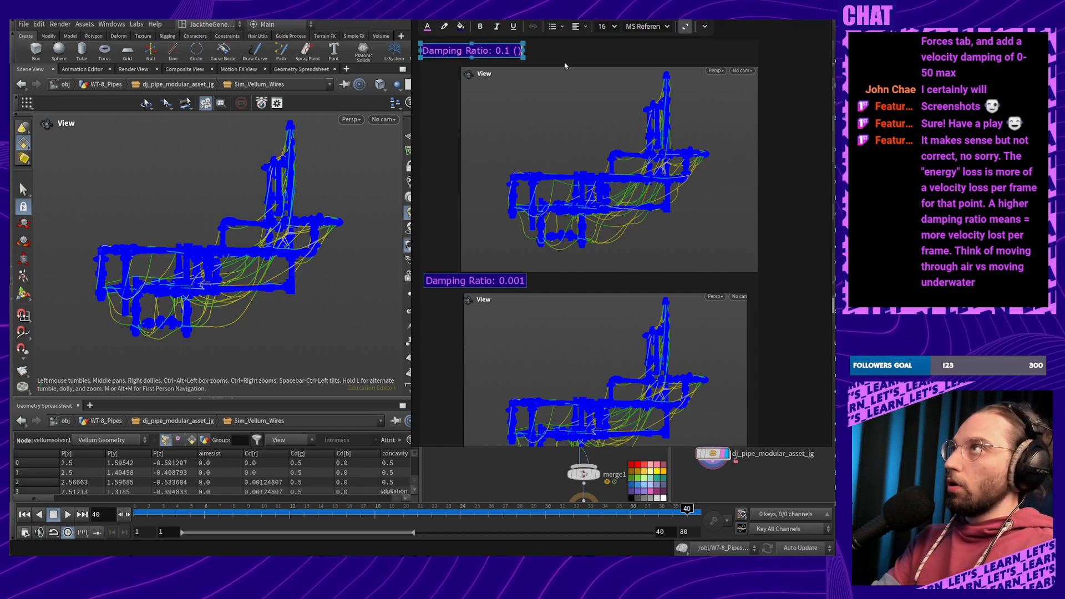
type(" damp")
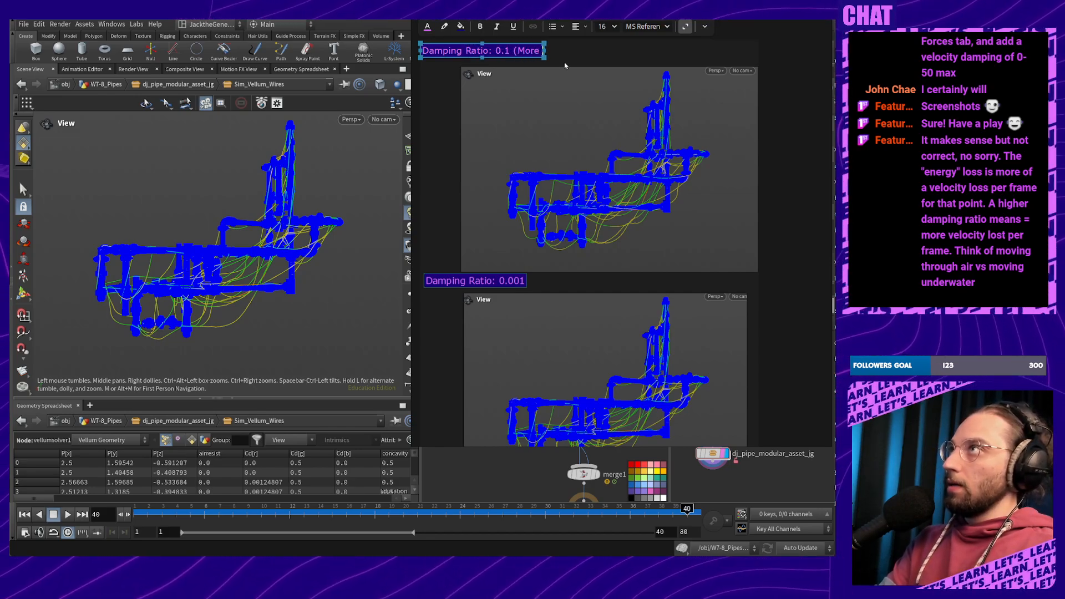
type("in")
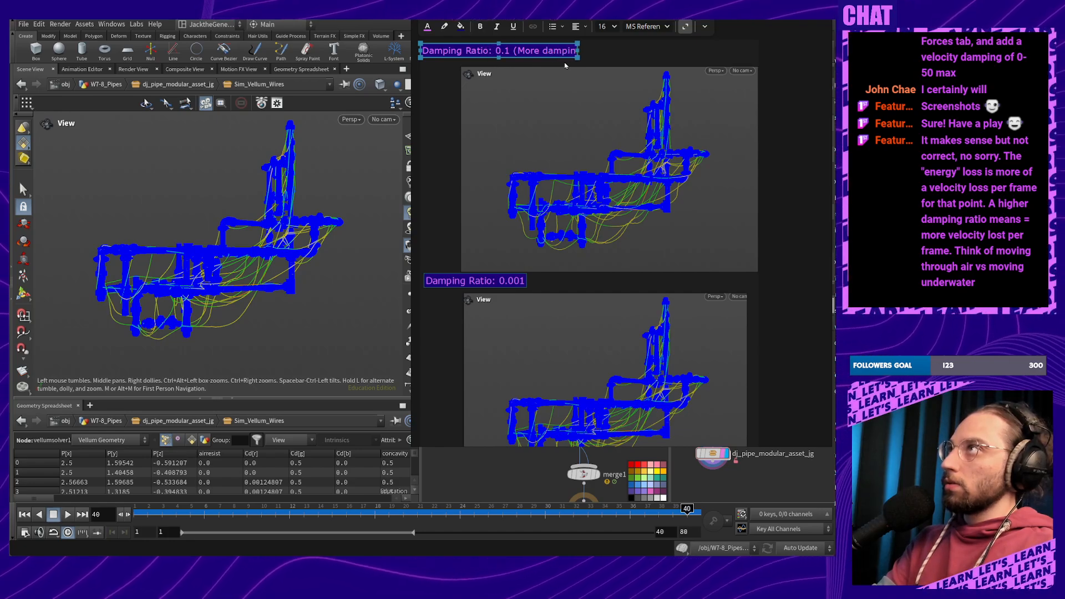
type("g =")
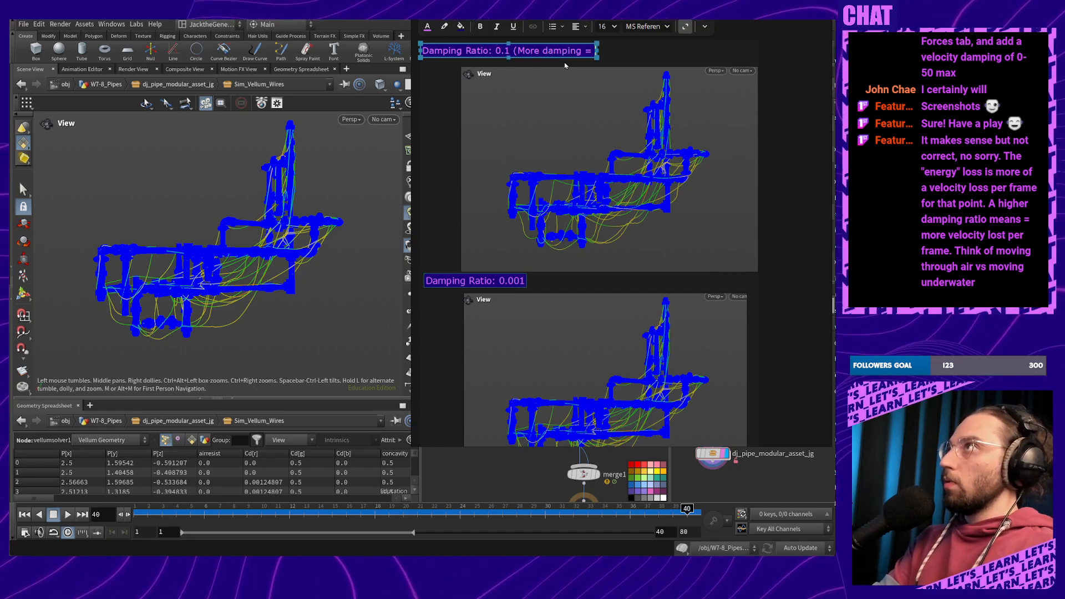
type(" More Res")
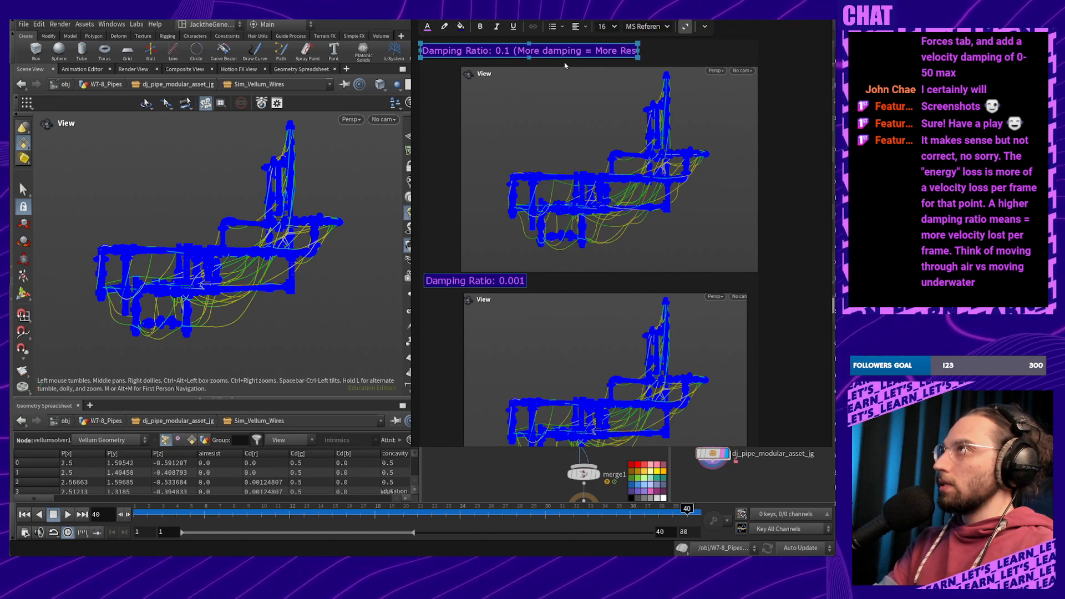
type("istance (Ar")
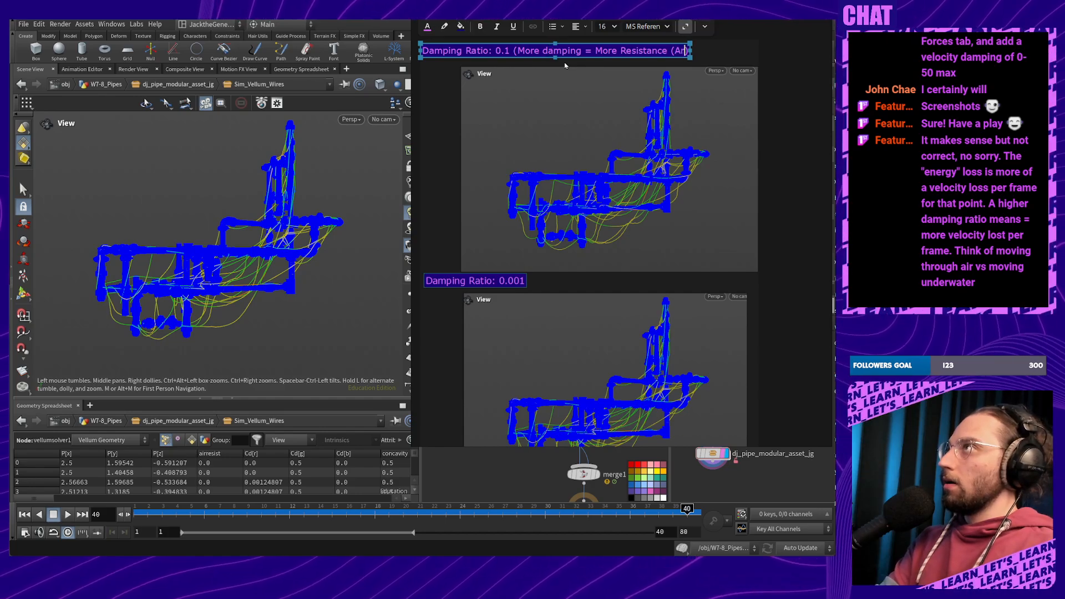
key("BackSpace")
type("i")
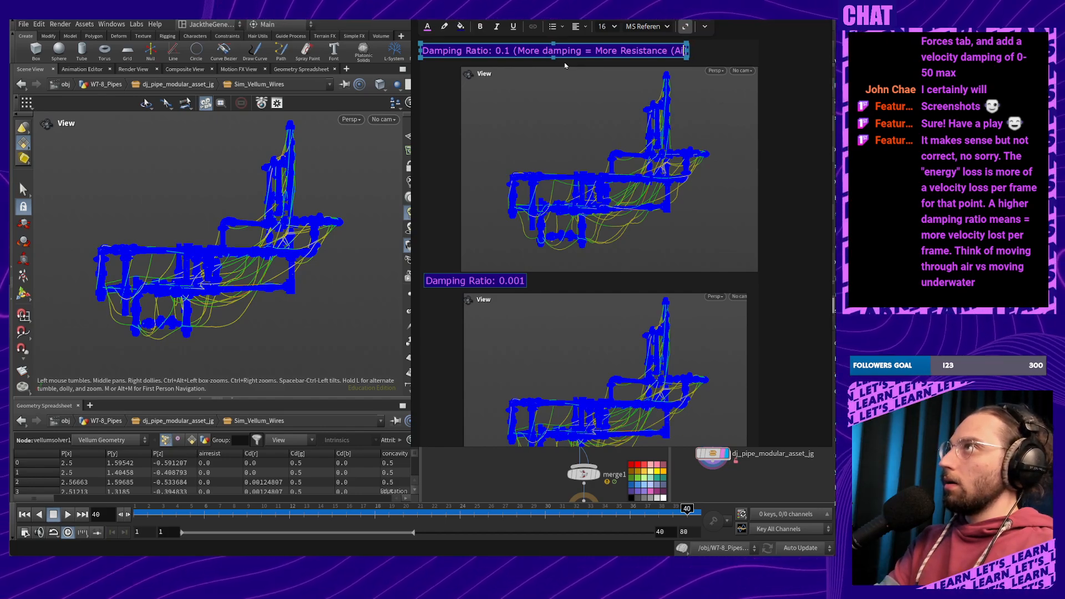
type("r or Water)")
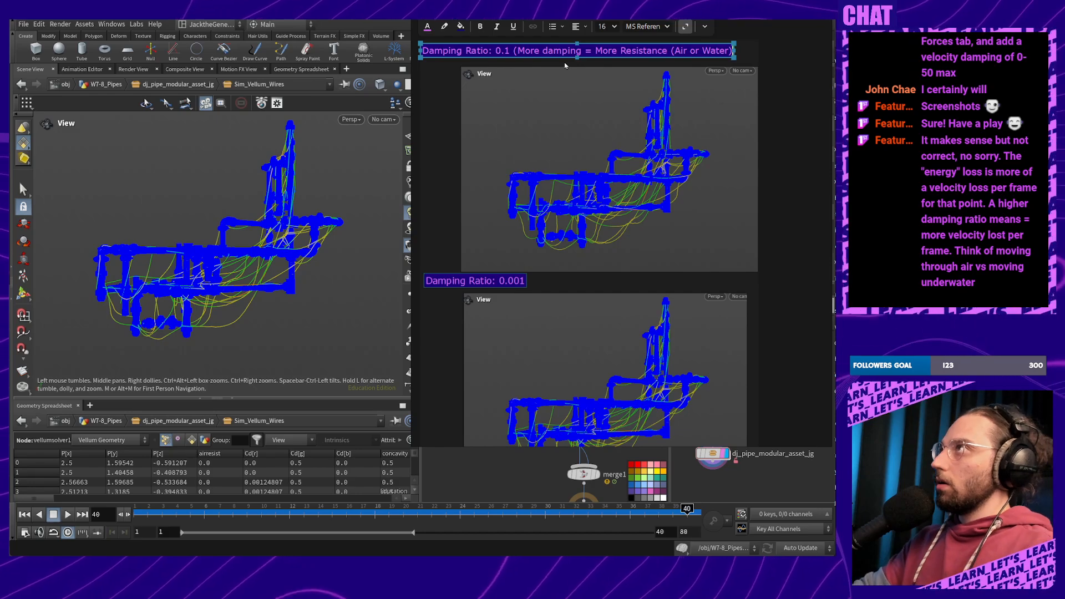
type(")")
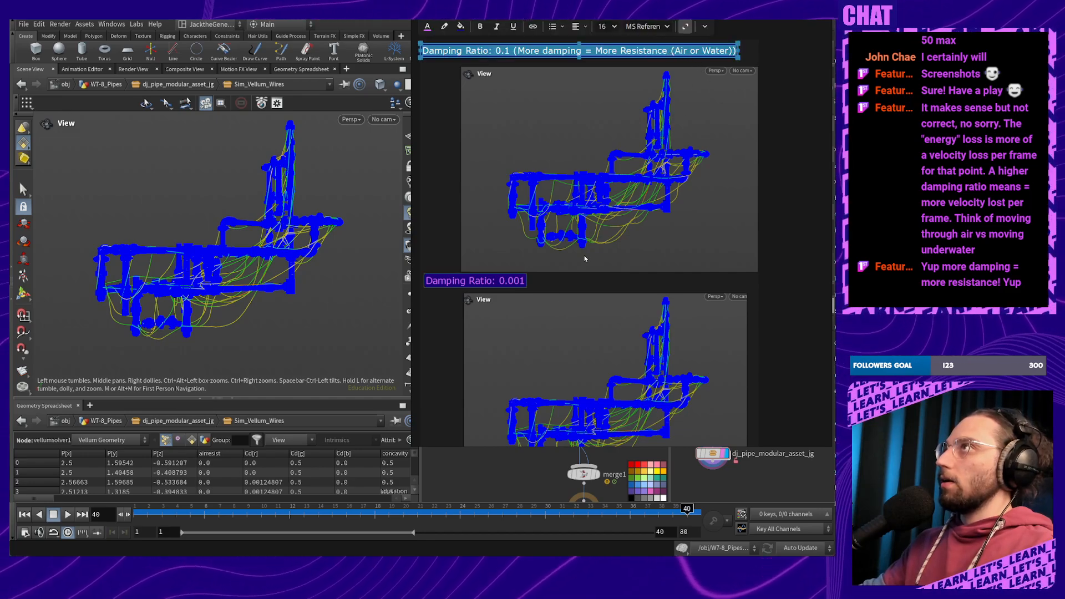
Copy the parenthesised damping explanation from the upper note to the end of the Damping Ratio: 0.001 note and deselect it
left_click(497, 282)
left_click(518, 50)
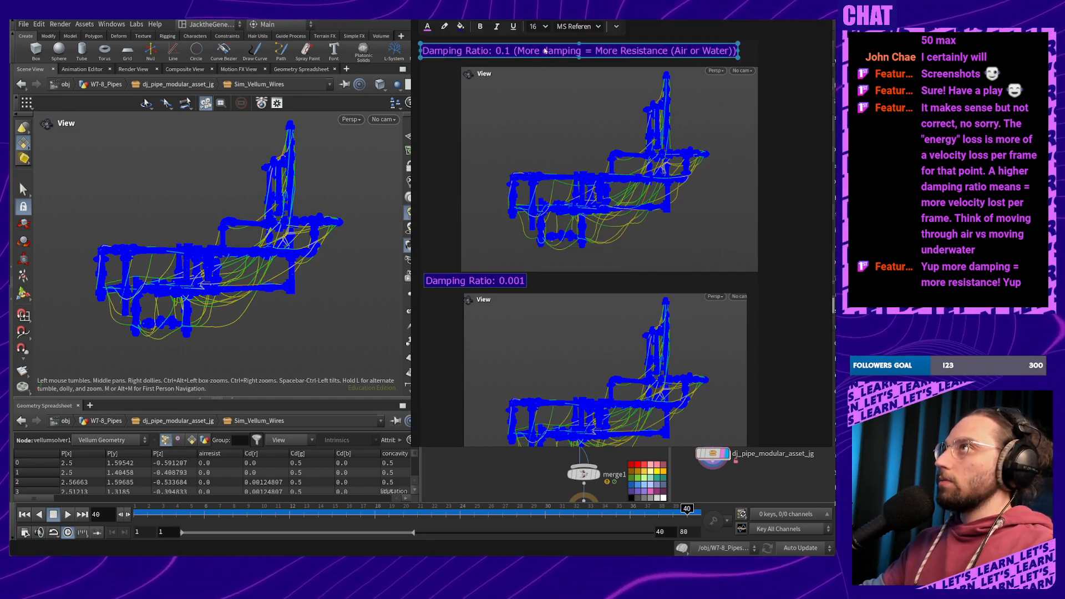
left_click(516, 51)
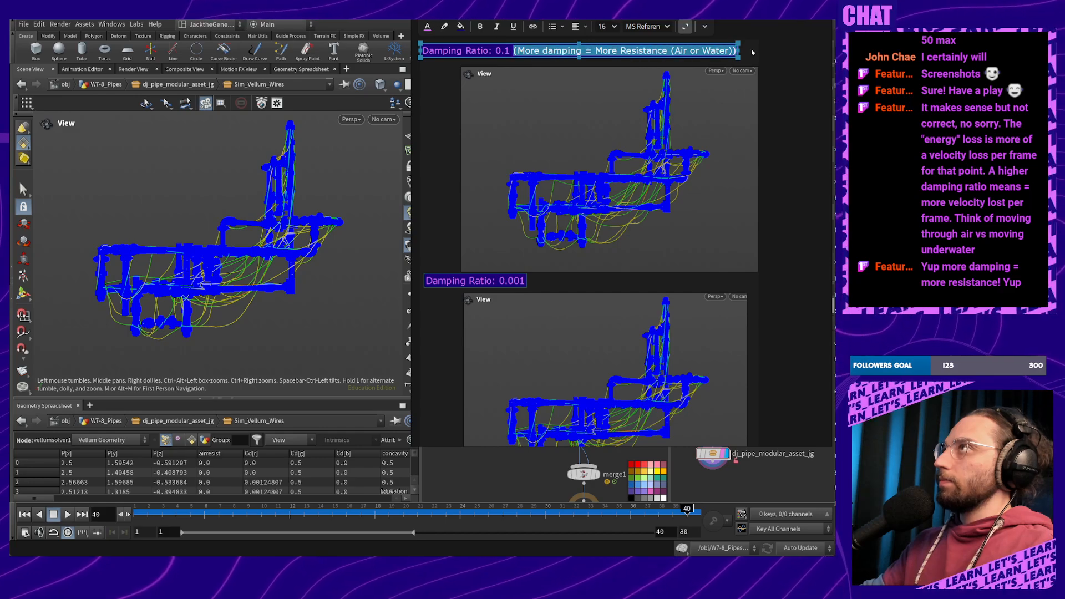
left_click(518, 283)
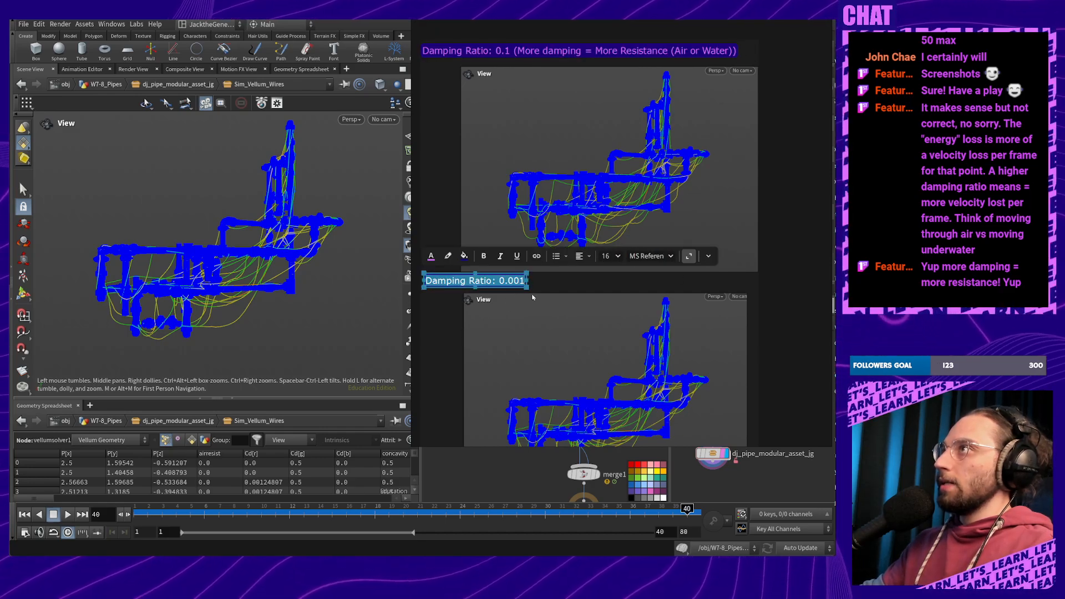
key("Left")
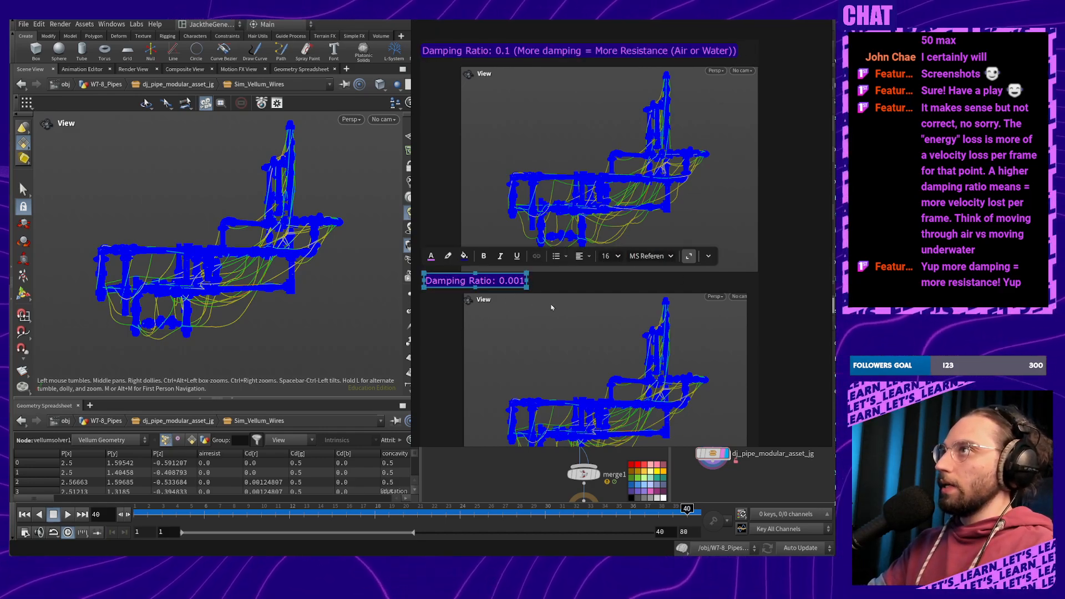
type("(More damping = More Resistance (Air or Water))")
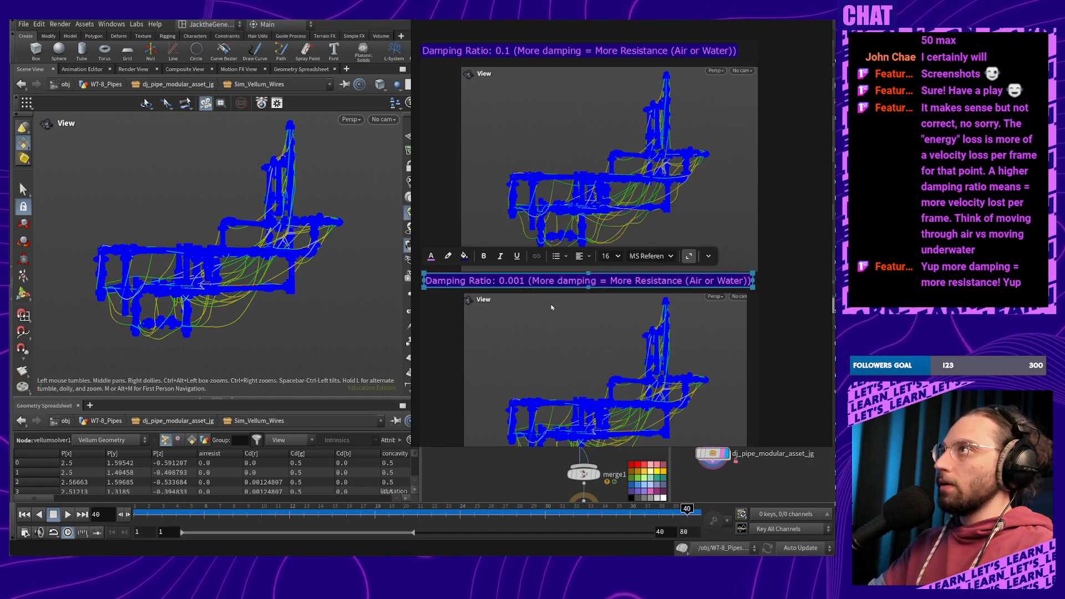
left_click(668, 247)
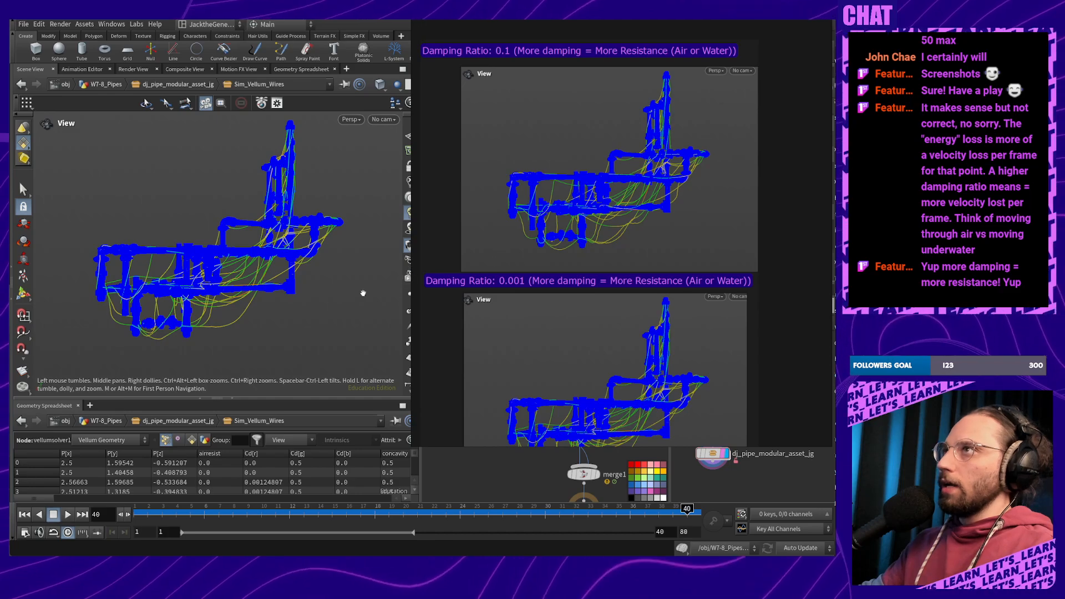
Return to Houdini and set the stretch Damping Ratio of vellumhair1 to 1
key("ctrl+b")
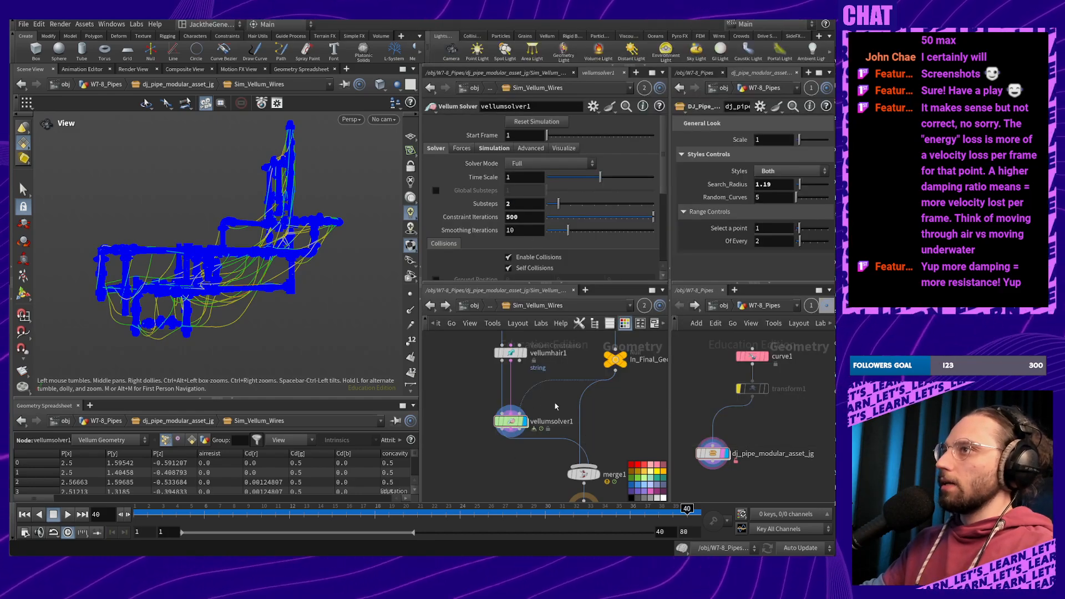
left_click(510, 353)
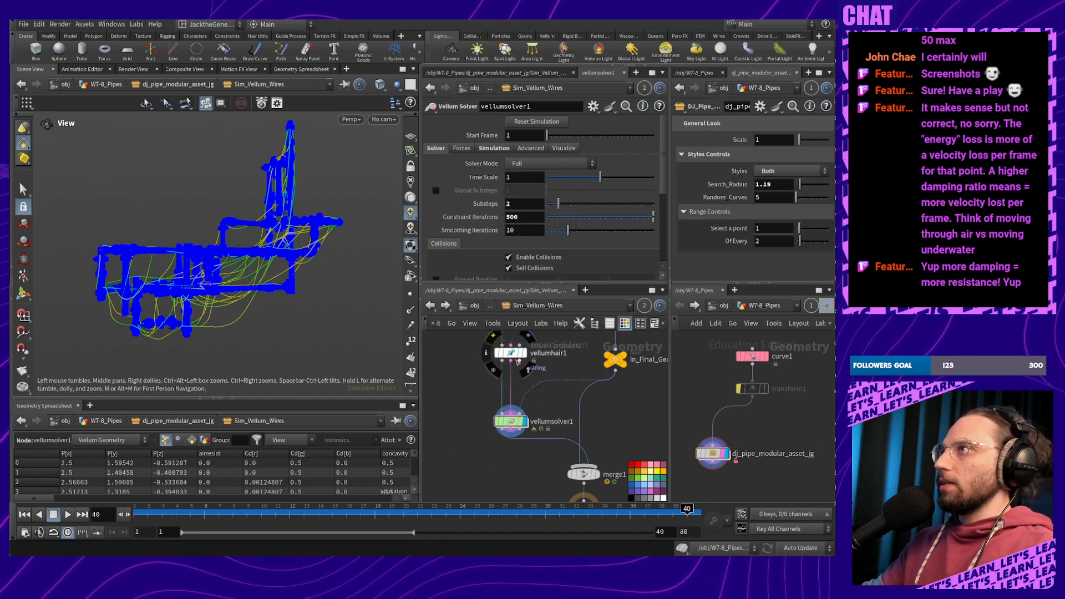
left_click(527, 202)
left_click_drag(528, 204, 487, 204)
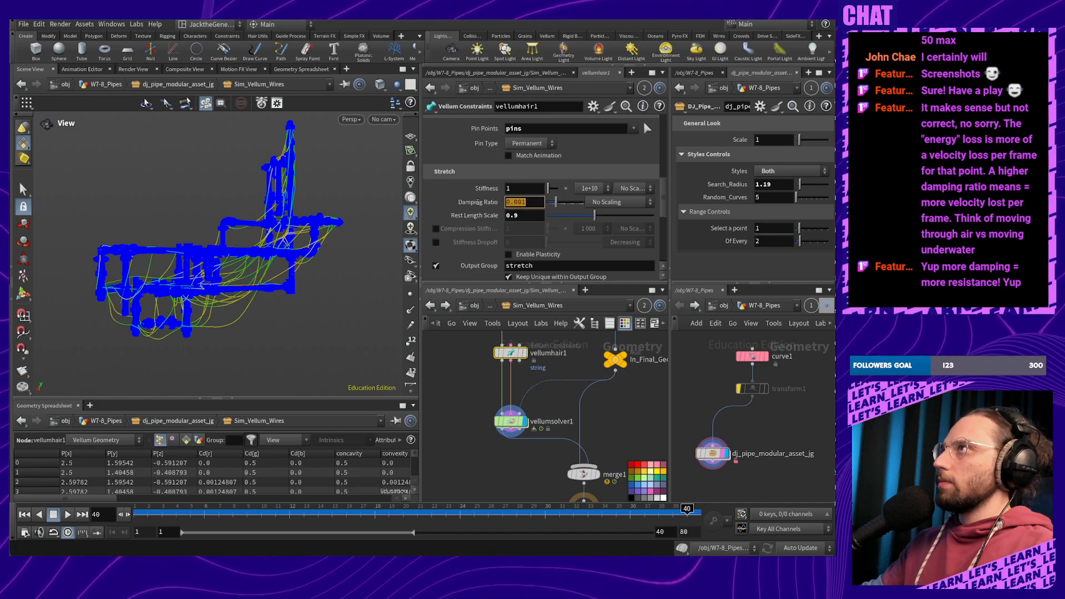
type("1")
key("Return")
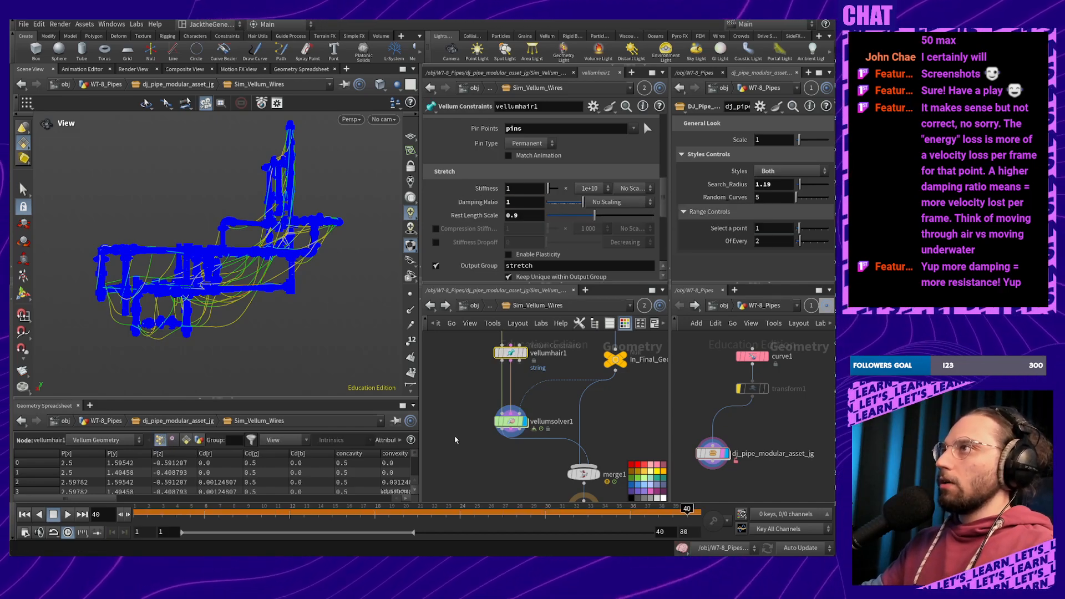
Play the wire simulation, scrub back through the timeline, and replay it to examine how the wires move
left_click(68, 514)
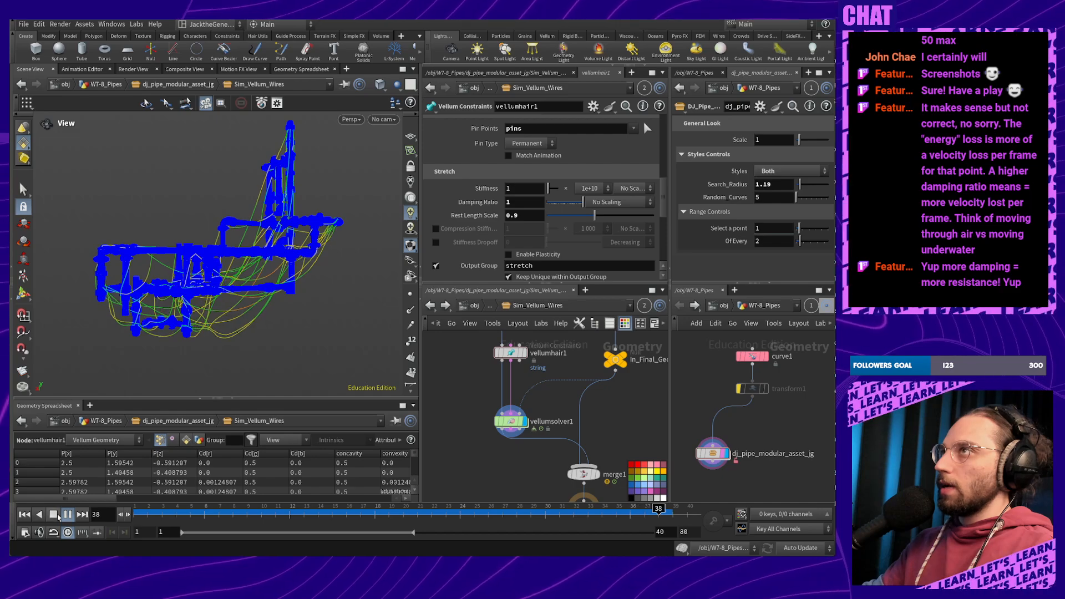
left_click(57, 516)
left_click_drag(561, 515, 496, 519)
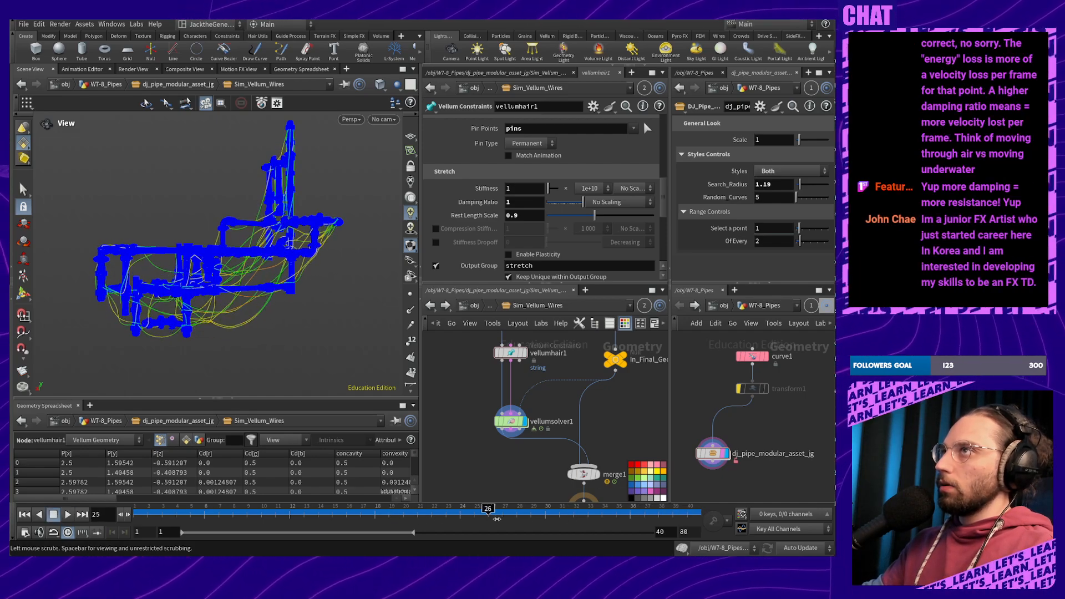
left_click(67, 515)
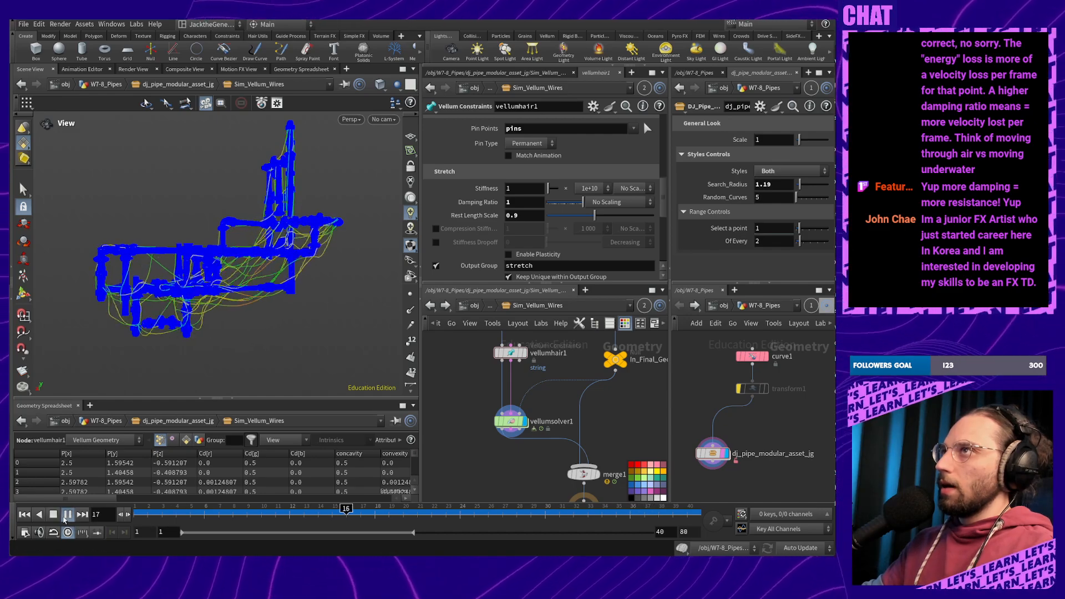
left_click(66, 515)
Set the stretch Damping Ratio of the vellumhair1 node to 0.01
left_click(522, 202)
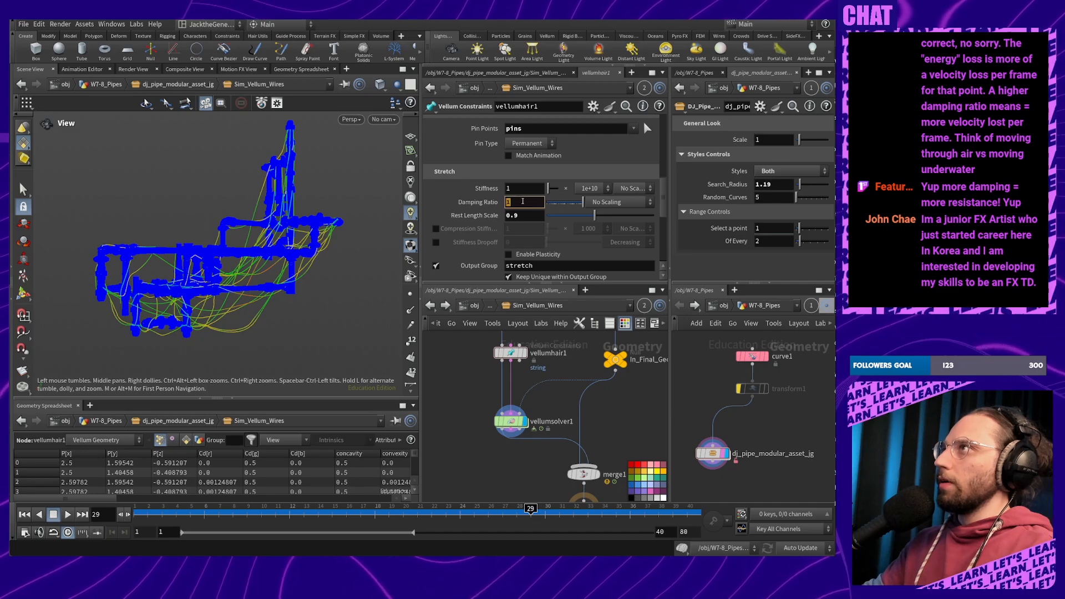
type("10")
key("Return")
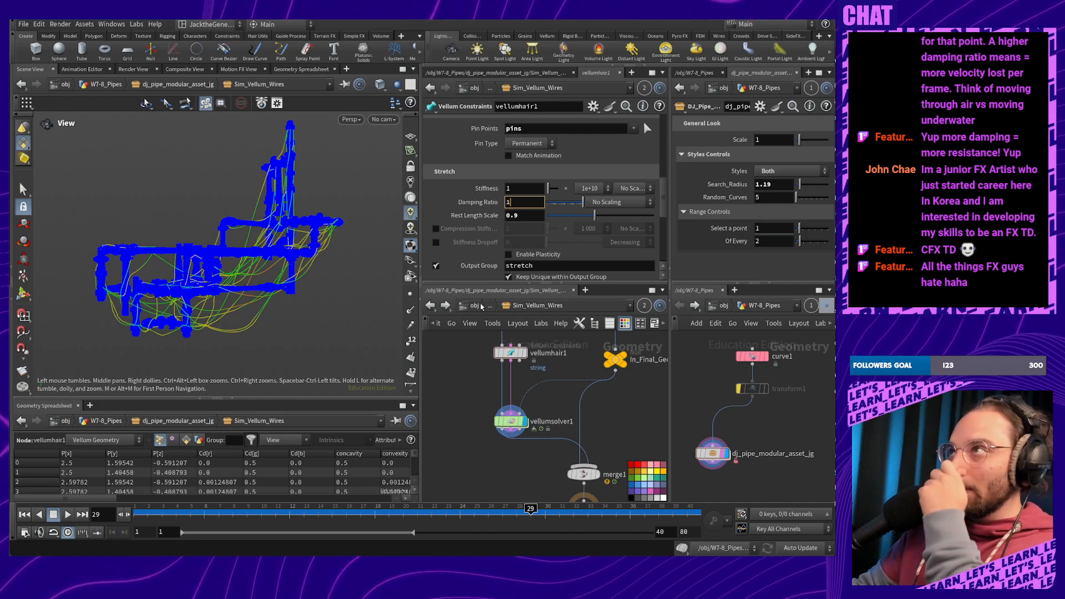
type("0.0")
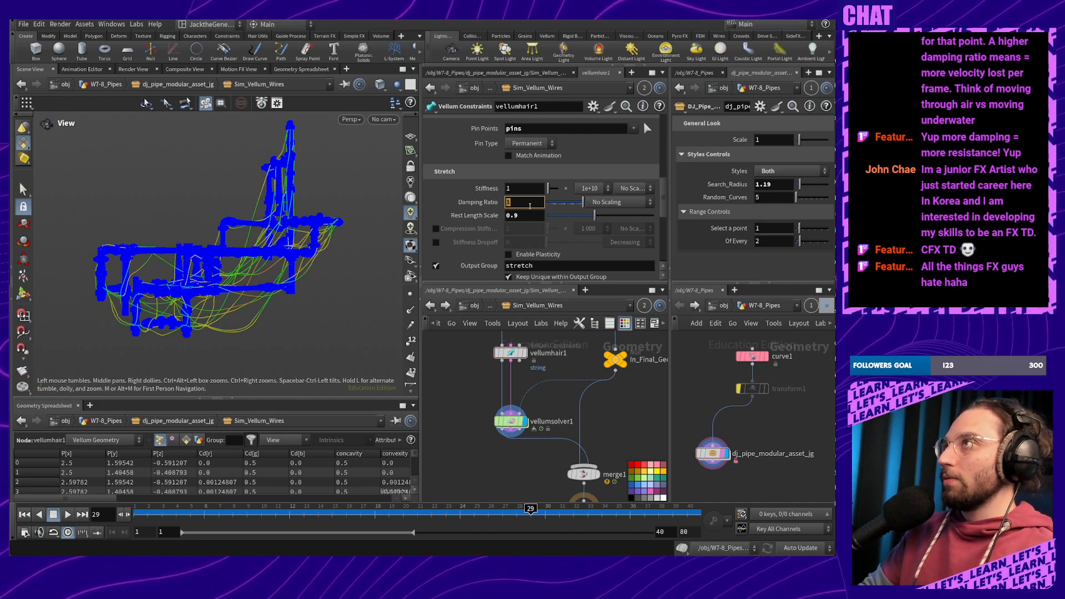
type("1")
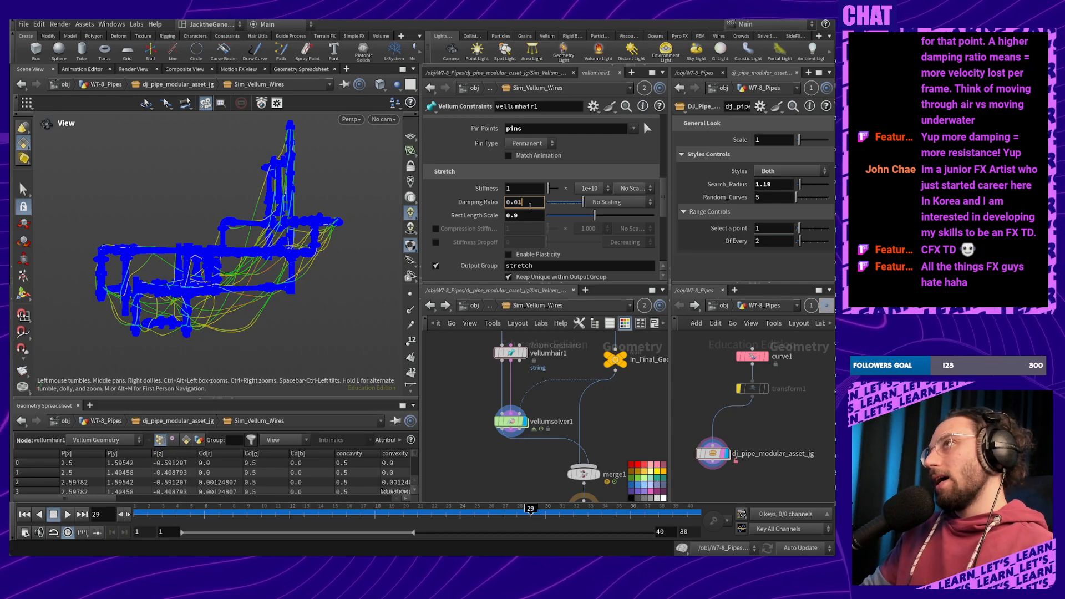
key("BackSpace")
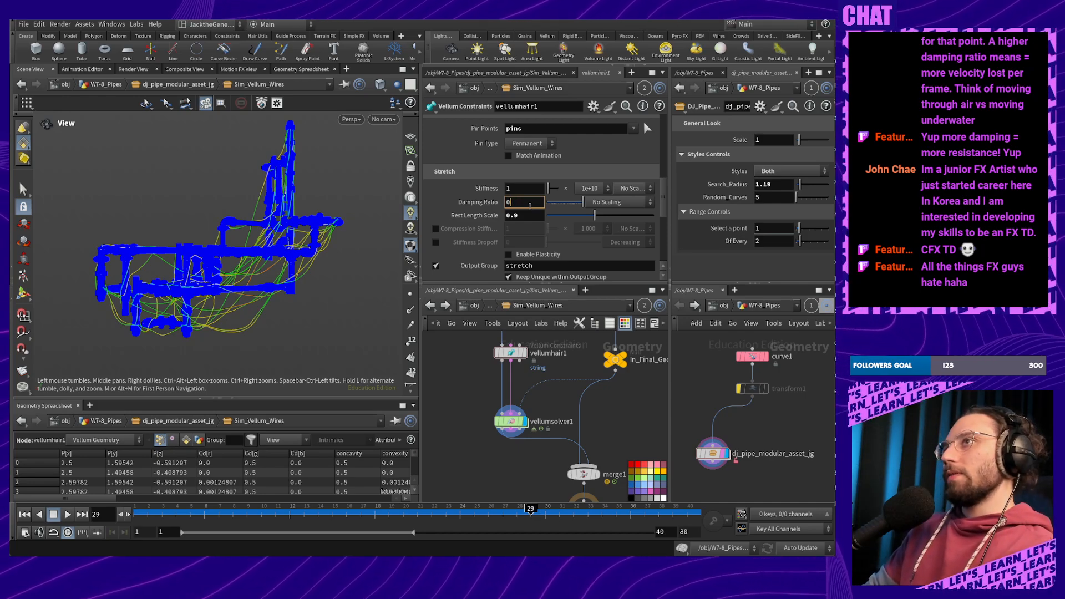
type(".1")
key("Return")
left_click(524, 205)
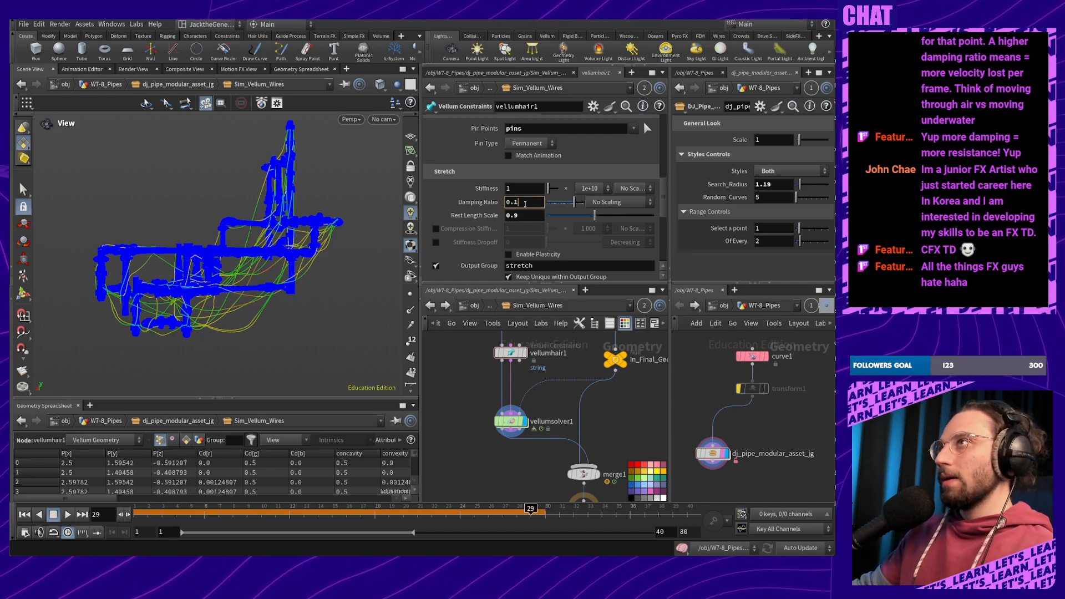
key("Left")
type("0")
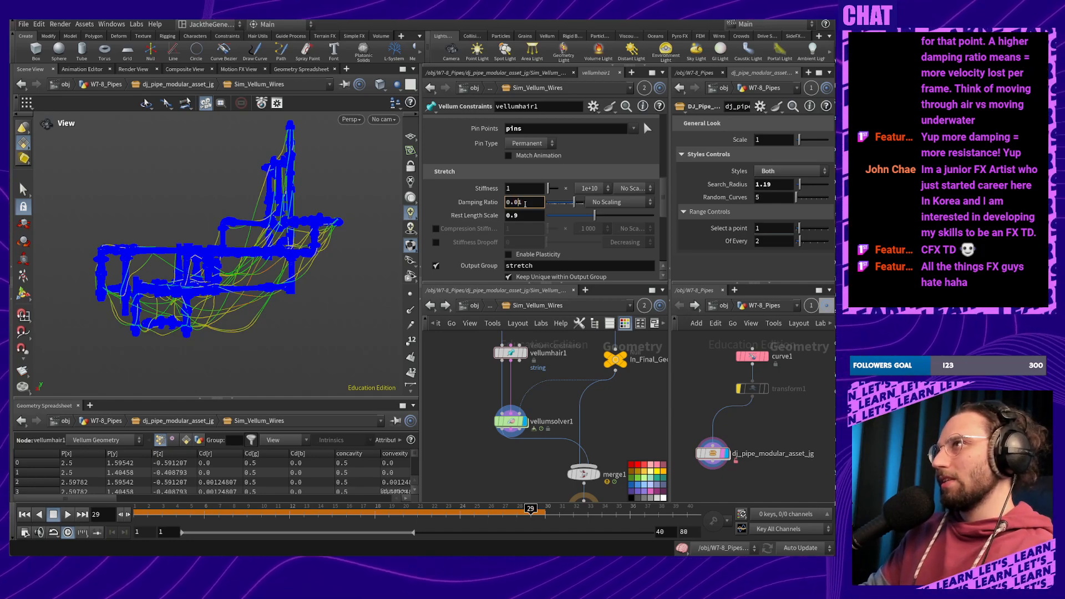
double_click(563, 355)
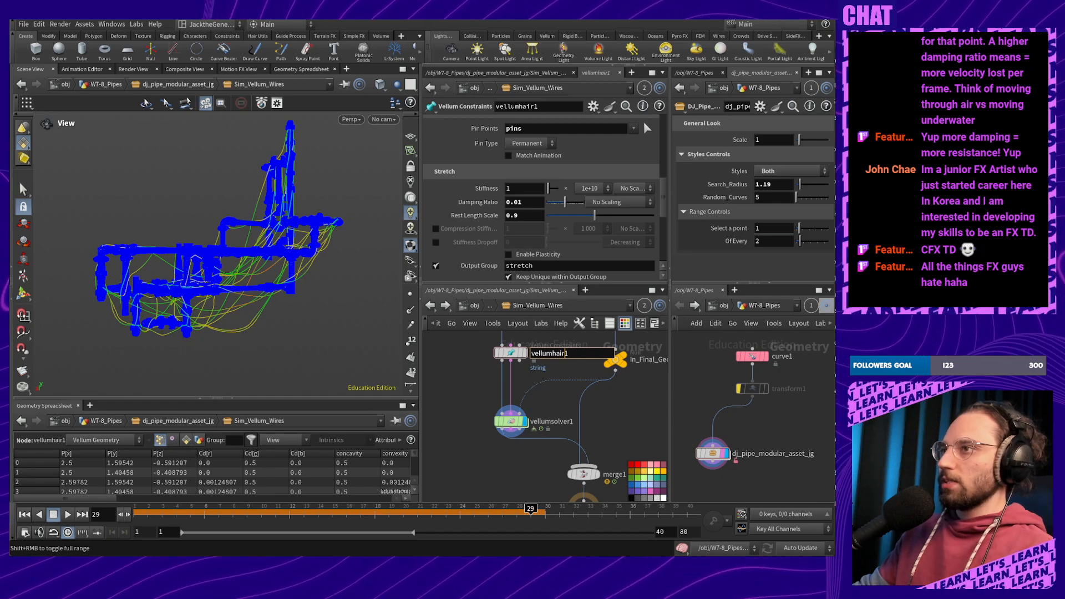
left_click(473, 456)
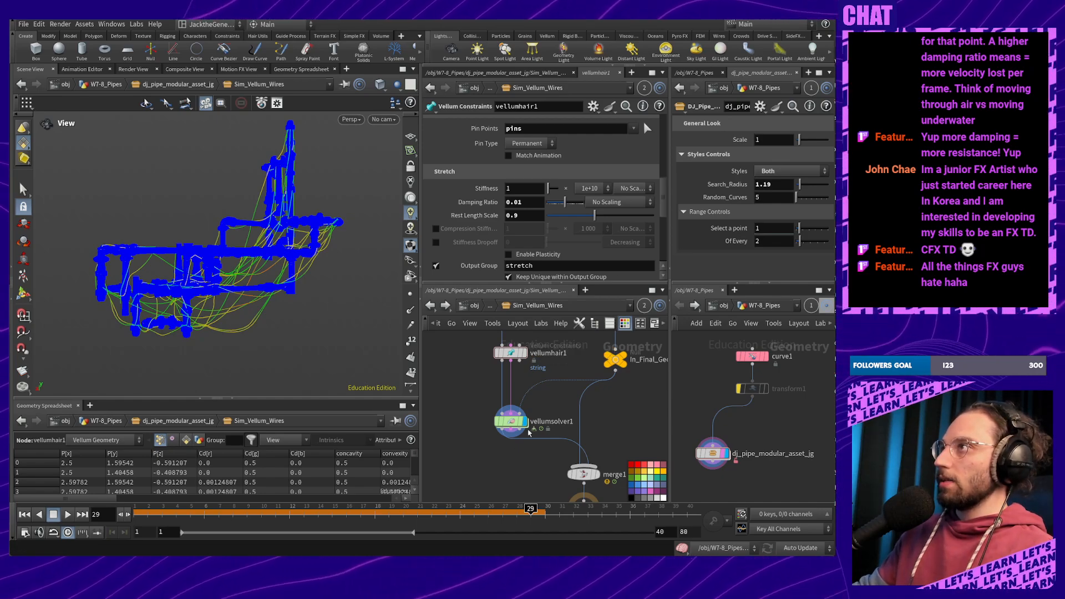
Inspect the force, wind and friction parameters of the vellumsolver1 node
left_click(521, 424)
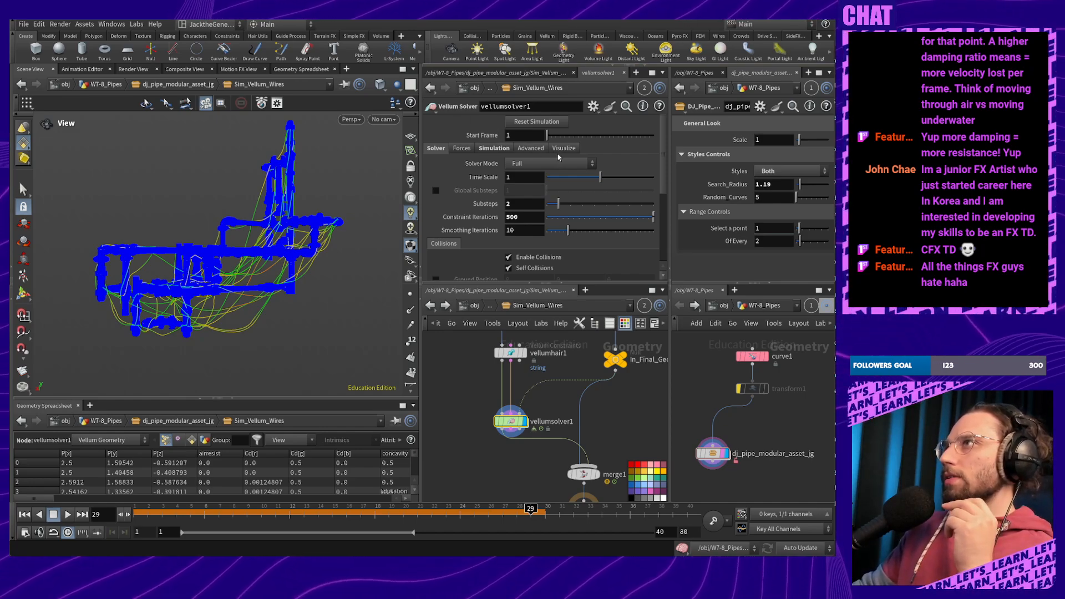
left_click(462, 148)
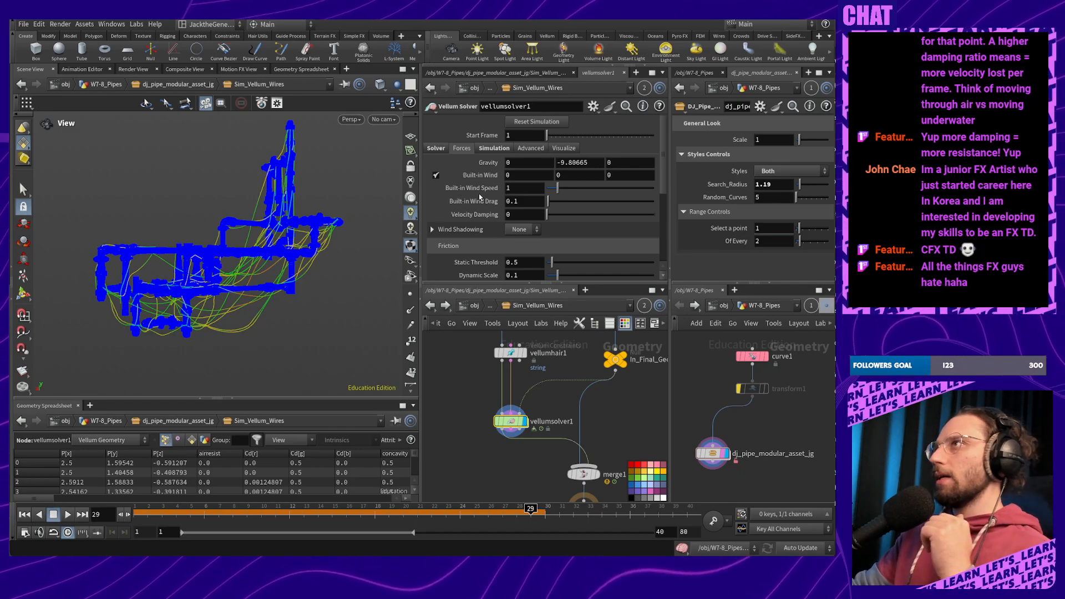
mouse_move(474, 201)
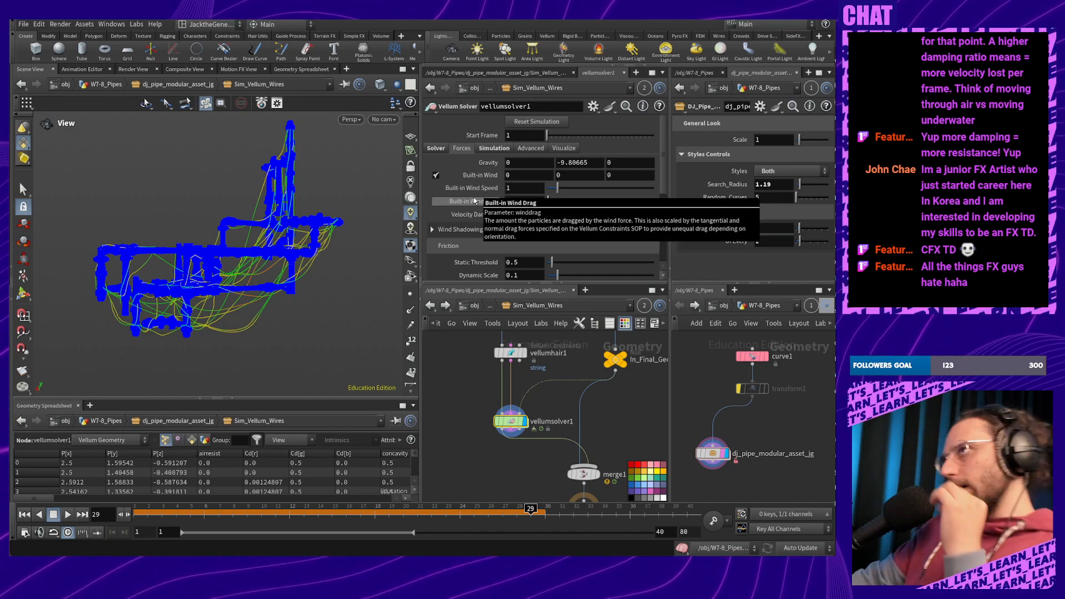
mouse_move(458, 267)
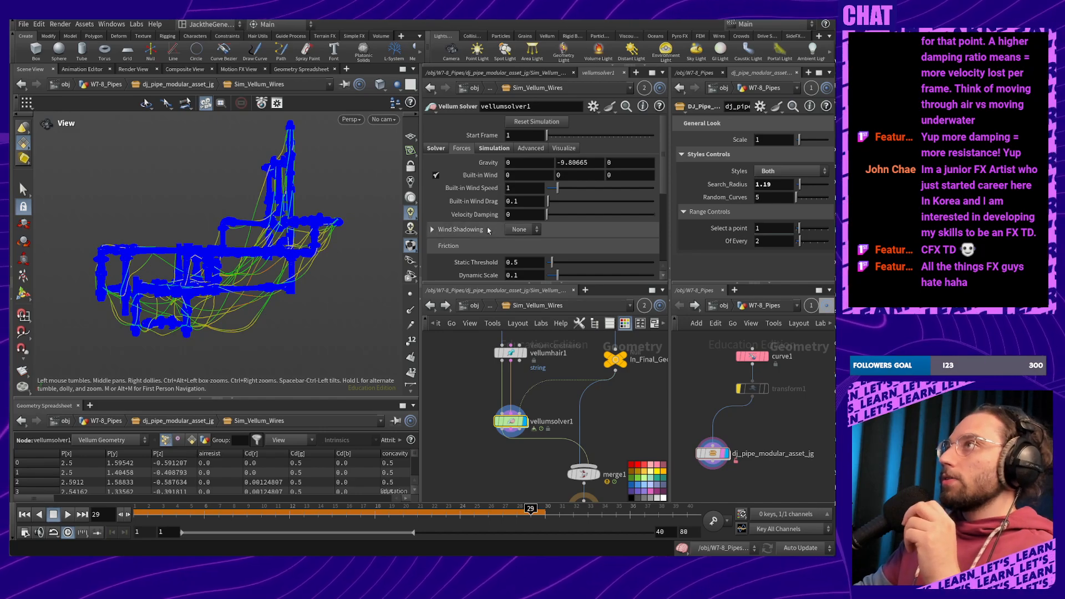
scroll(482, 235, "down", 5)
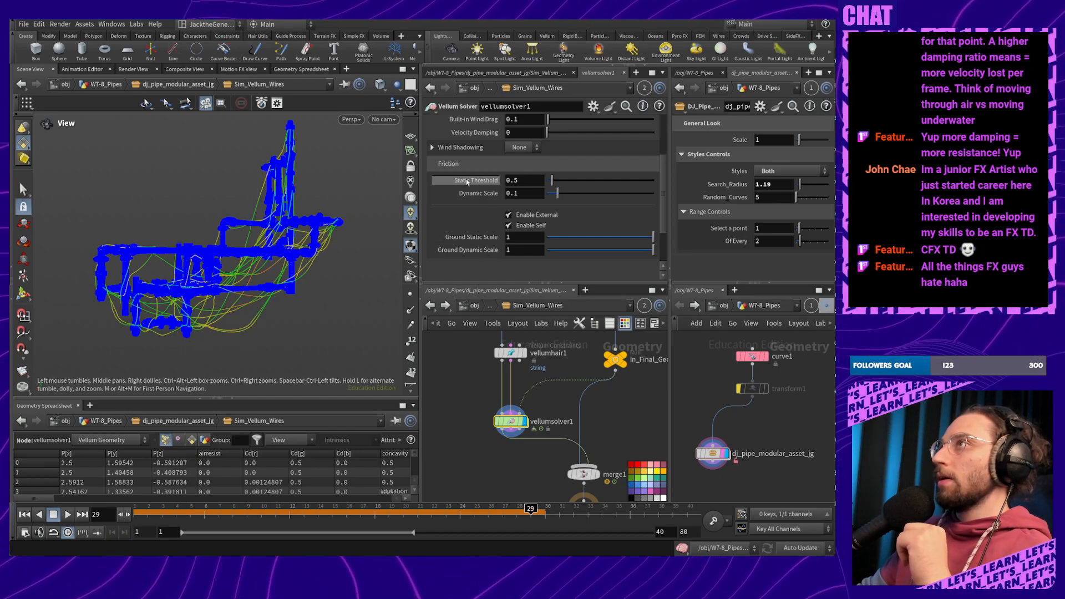
scroll(450, 219, "up", 3)
scroll(472, 225, "up", 1)
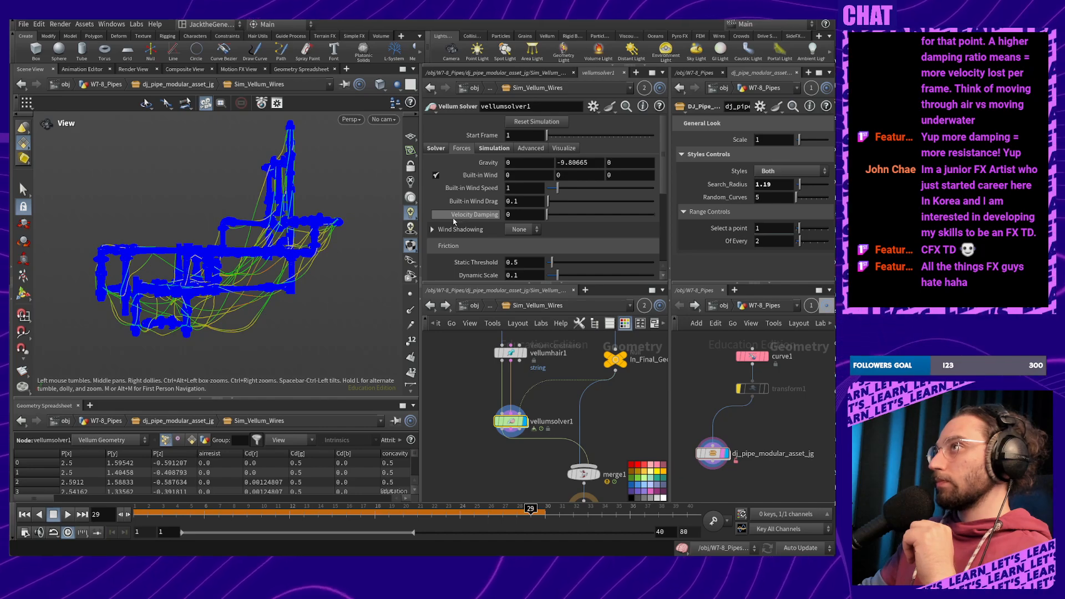
Set the Velocity Damping of vellumsolver1 to 1 and play the wire simulation from the first frame
left_click(538, 214)
type("50")
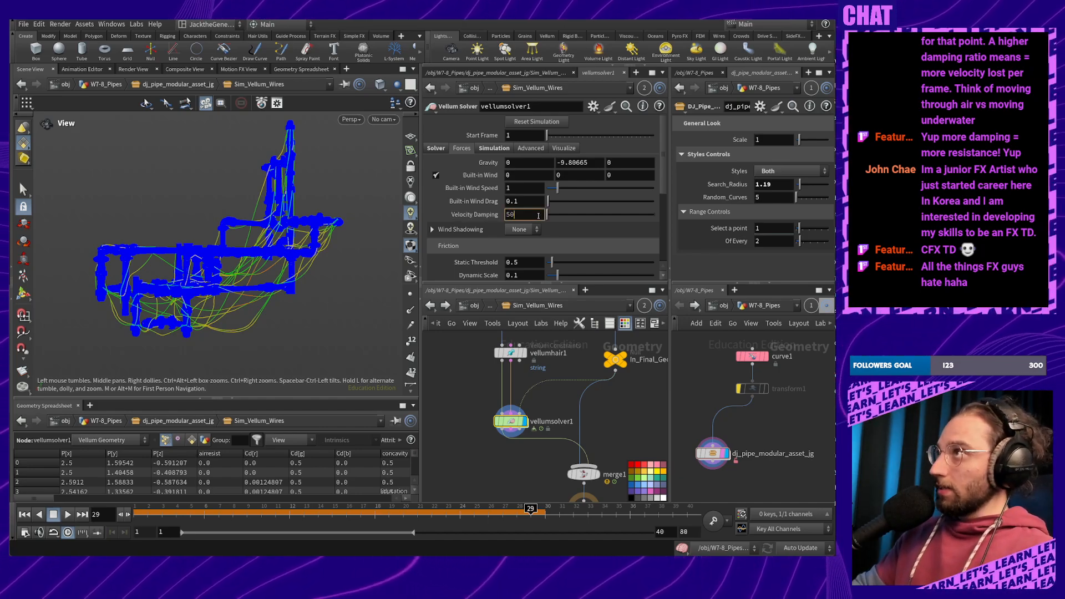
key("Return")
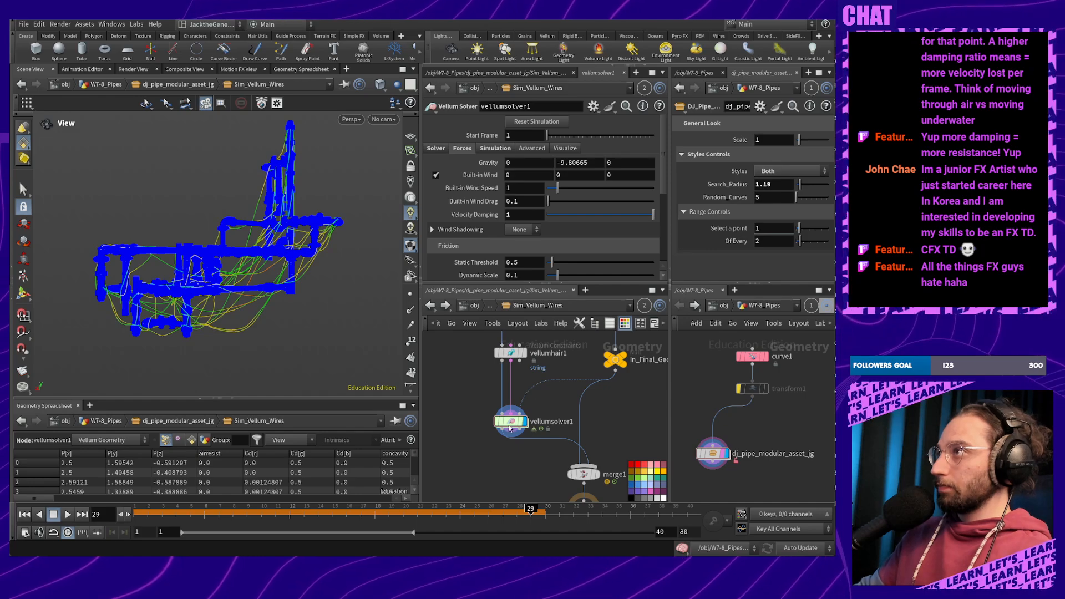
left_click_drag(524, 513, 140, 513)
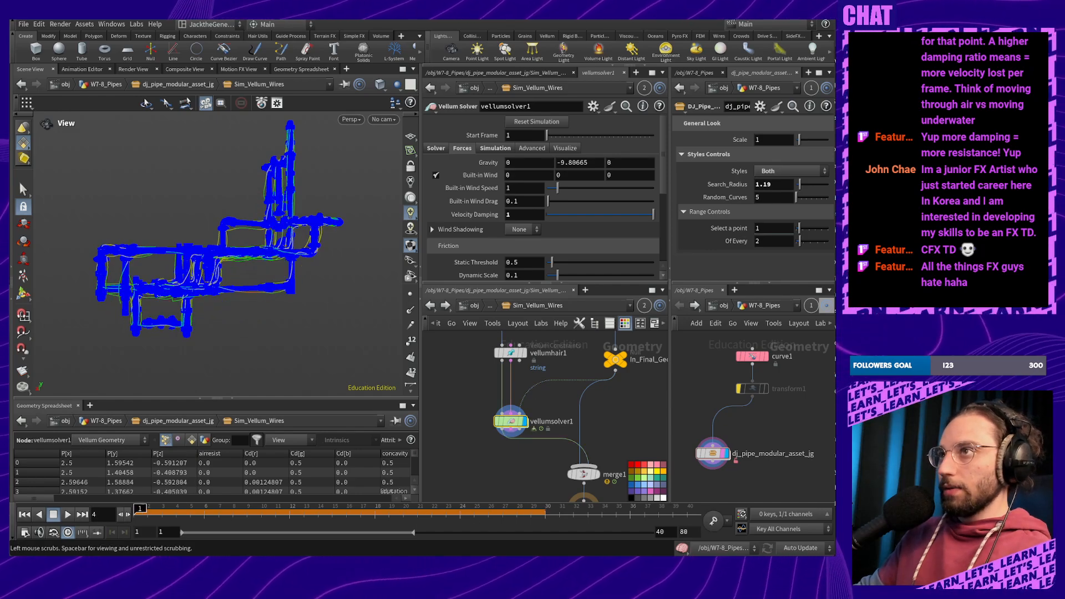
left_click(65, 516)
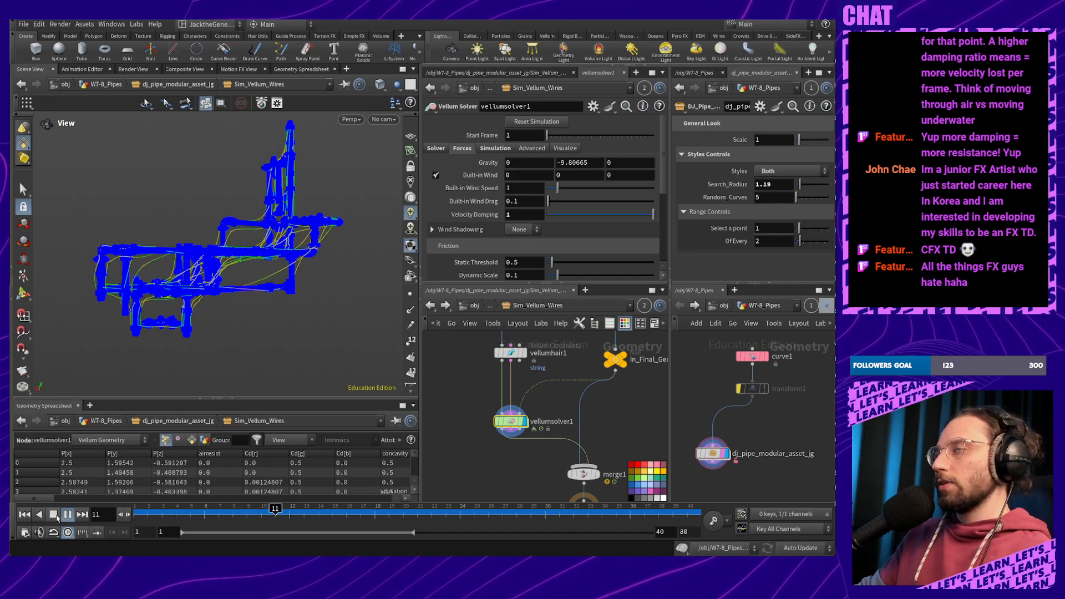
left_click(53, 515)
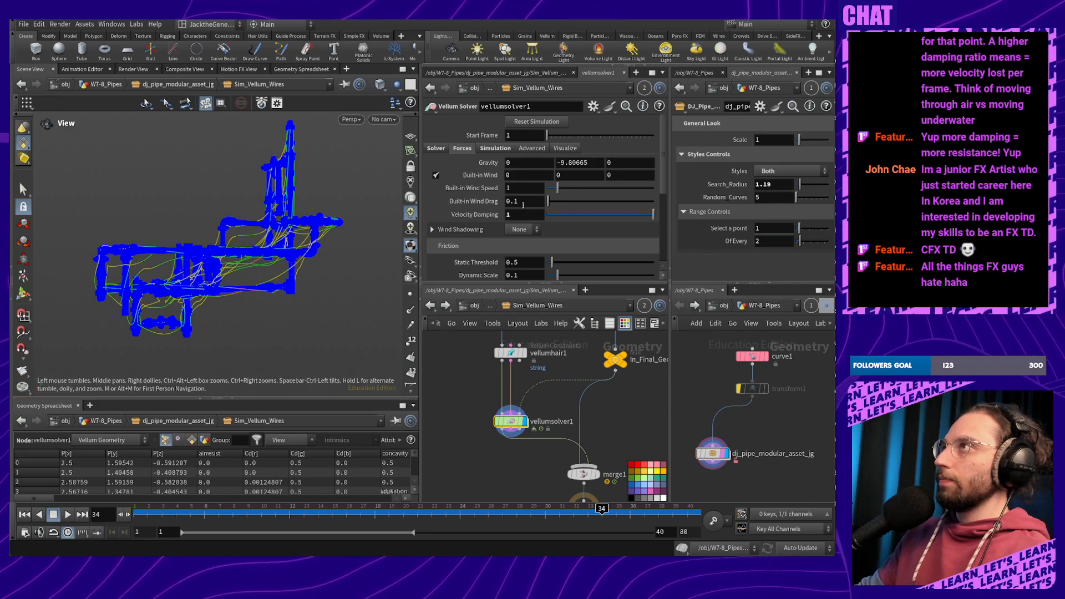
Set the Velocity Damping of vellumsolver1 to 0.5 and play the simulation
left_click(506, 215)
type("0.5")
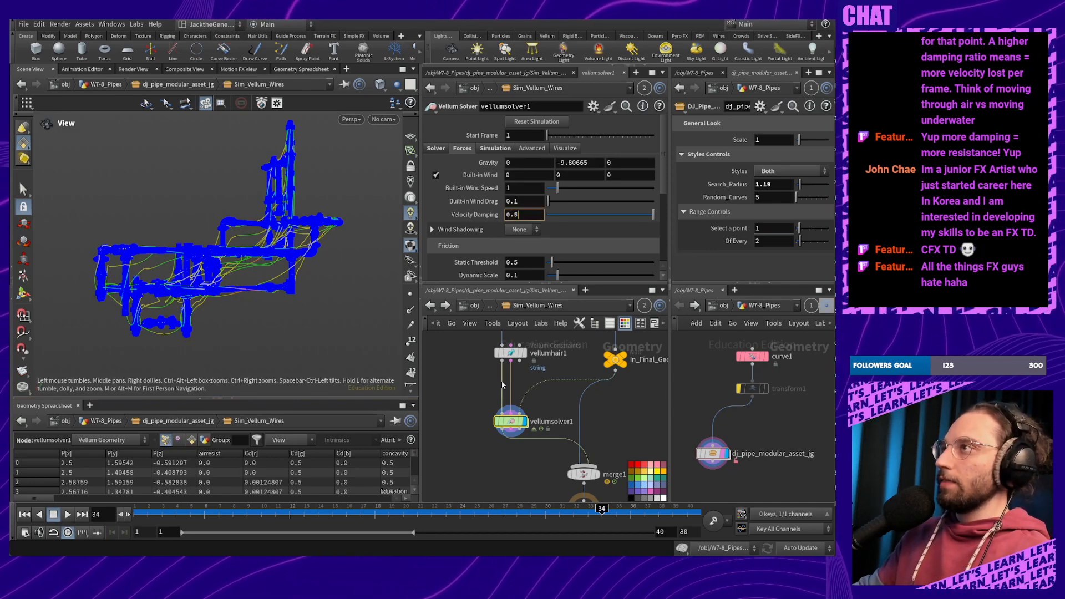
key("Return")
left_click(68, 515)
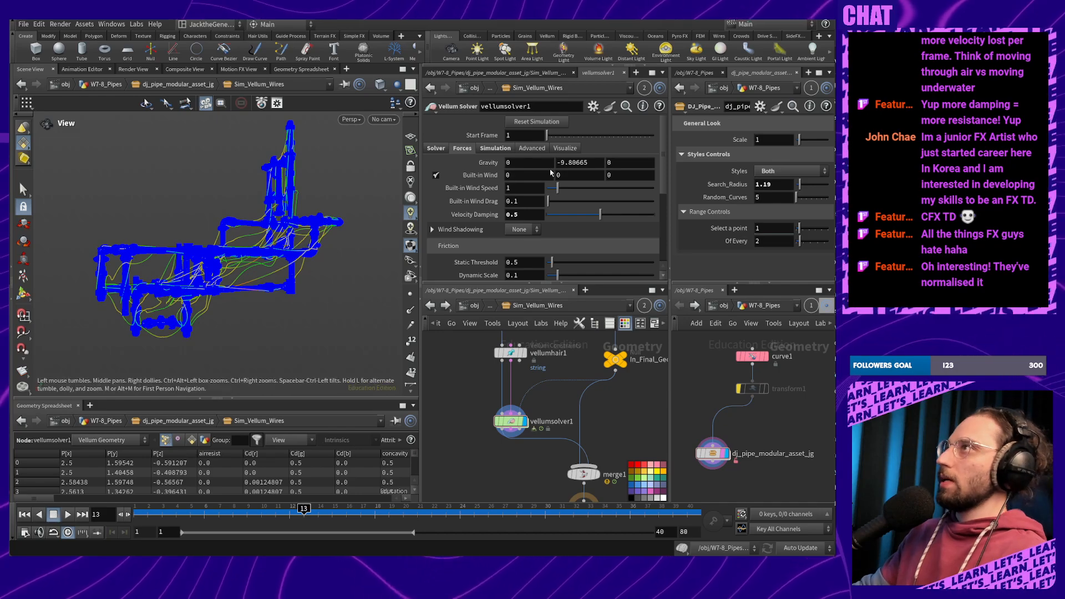
Reset the Velocity Damping of vellumsolver1 to 0 and play the simulation again
left_click_drag(602, 217, 542, 218)
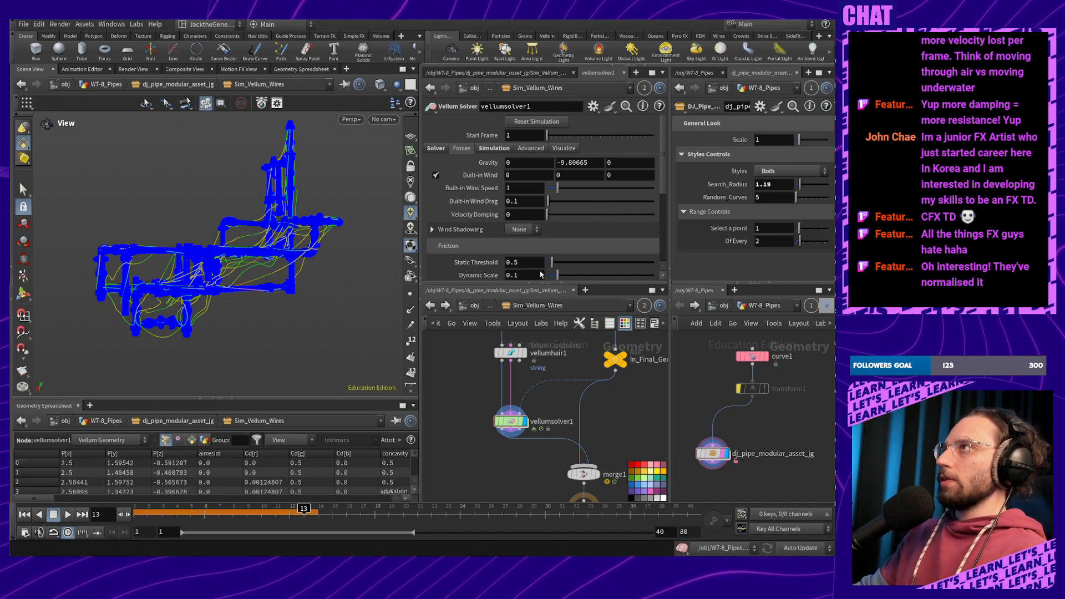
left_click(68, 516)
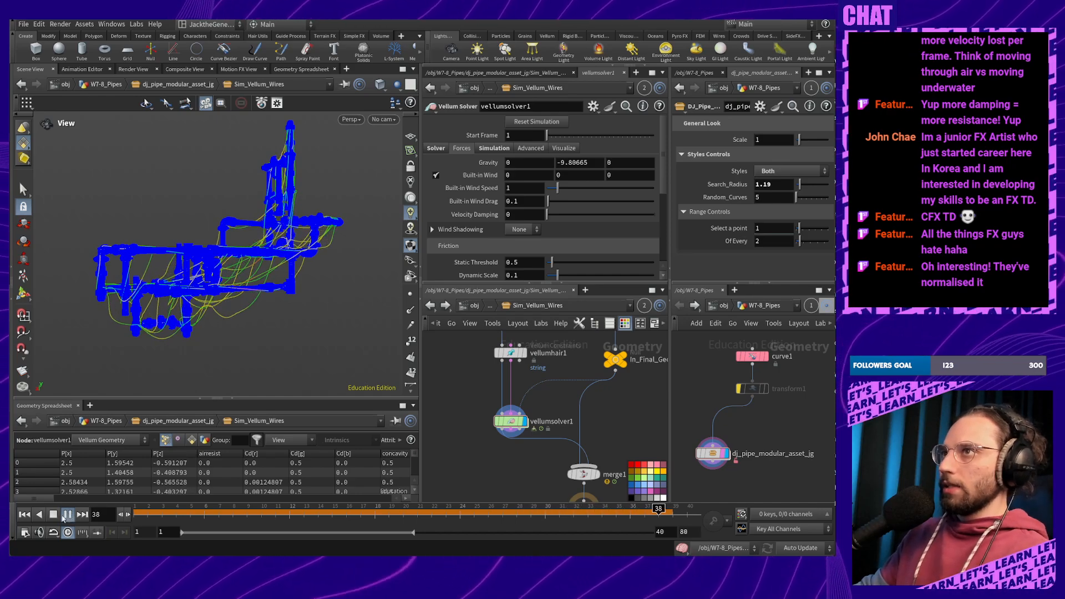
left_click(68, 514)
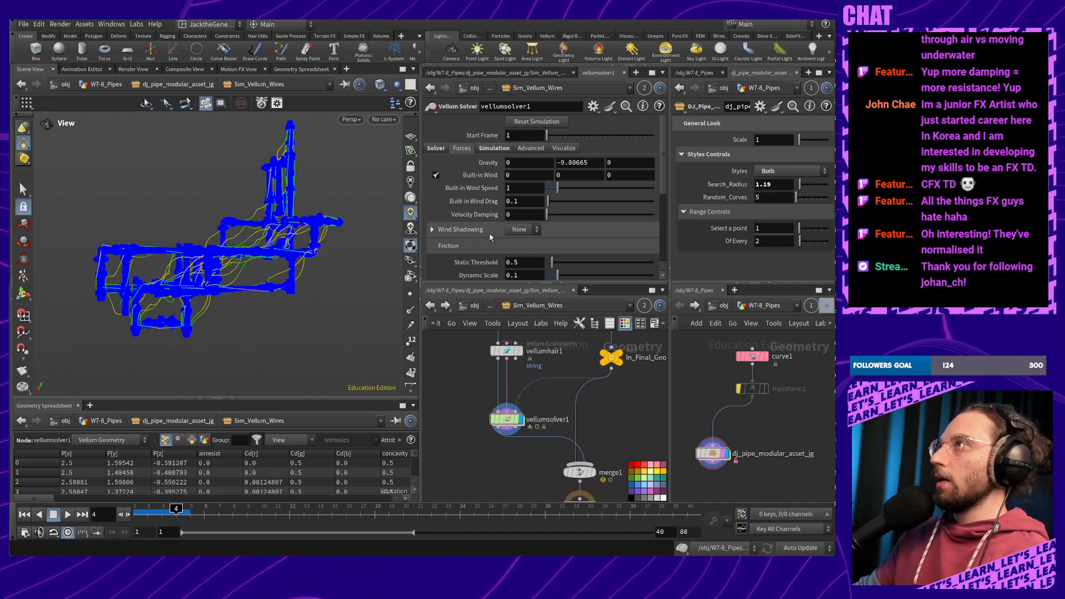
Set the friction Static Threshold of vellumsolver1 to 10 and replay the simulation from the start
scroll(523, 223, "down", 1)
scroll(522, 223, "down", 2)
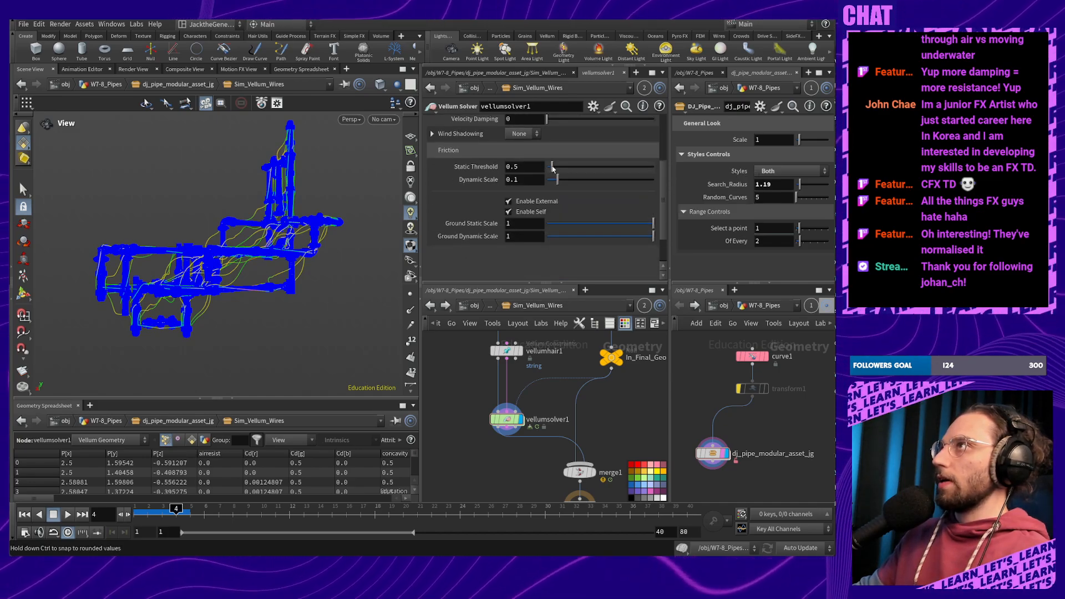
left_click_drag(561, 169, 657, 168)
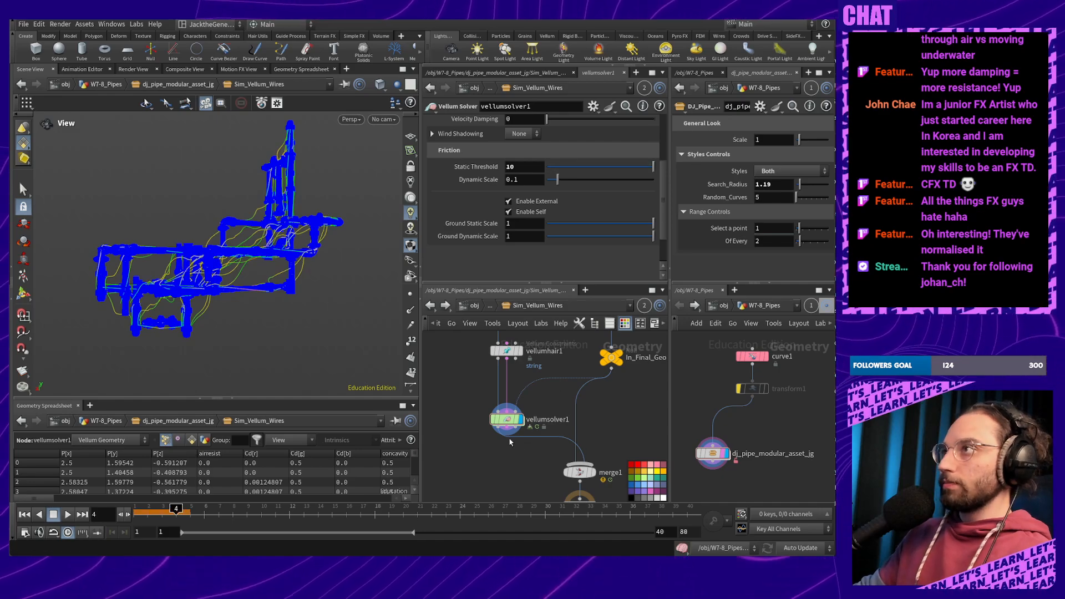
left_click(24, 515)
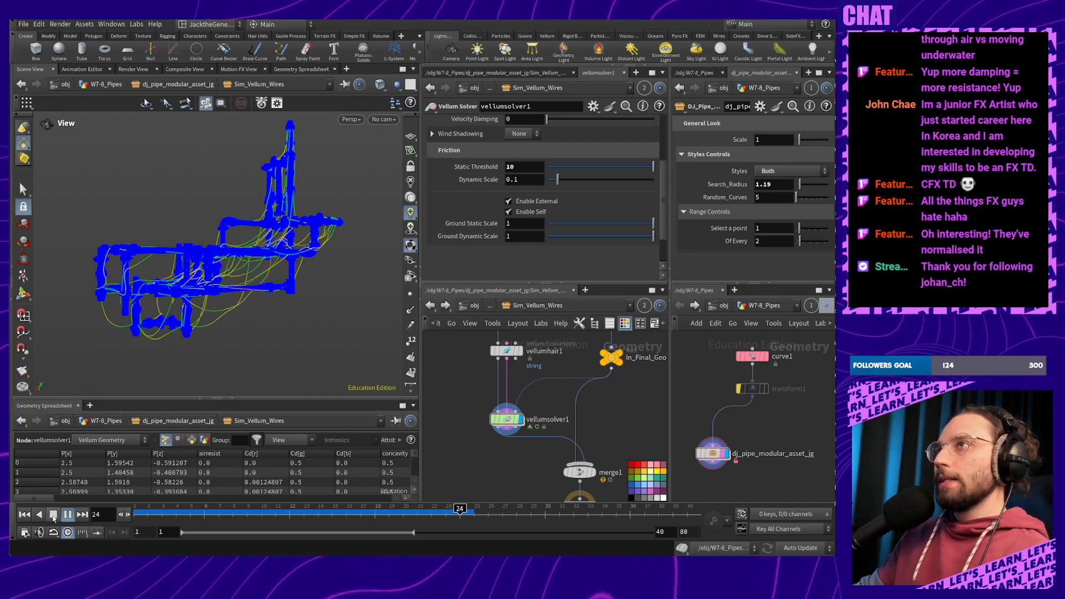
left_click(53, 514)
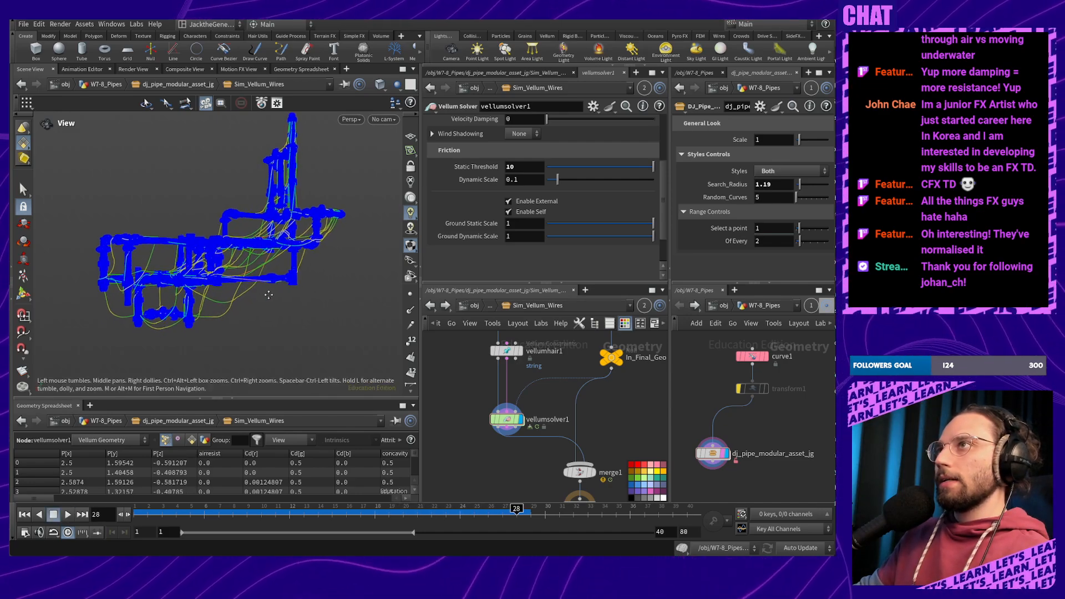
Play the simulation and examine the hanging wires around the pipes up close from different angles
right_click_drag(268, 295, 272, 221)
left_click_drag(272, 222, 294, 311)
left_click(67, 515)
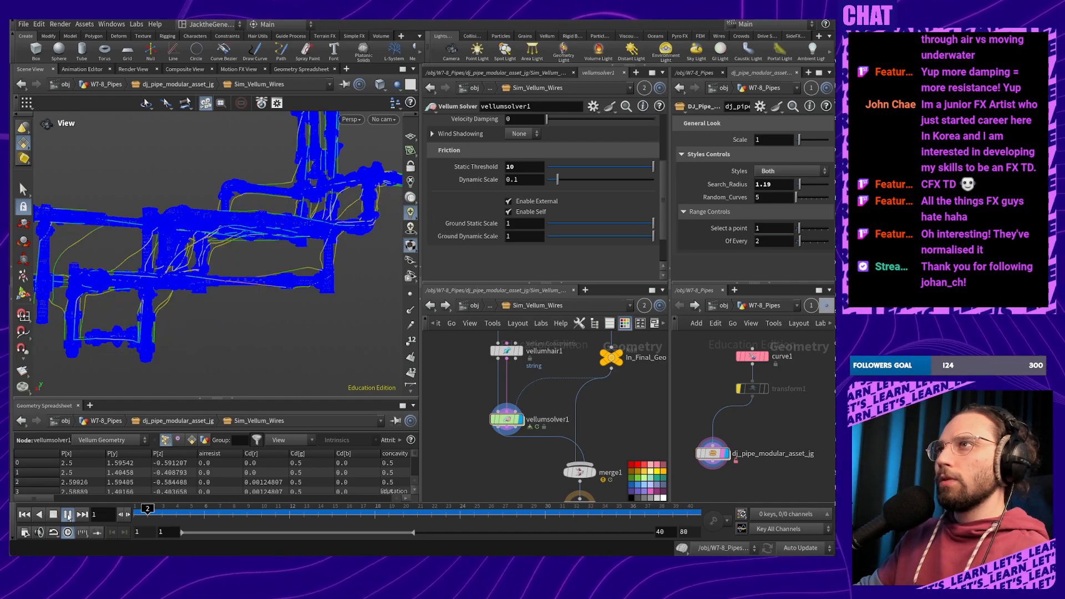
left_click_drag(188, 357, 274, 299)
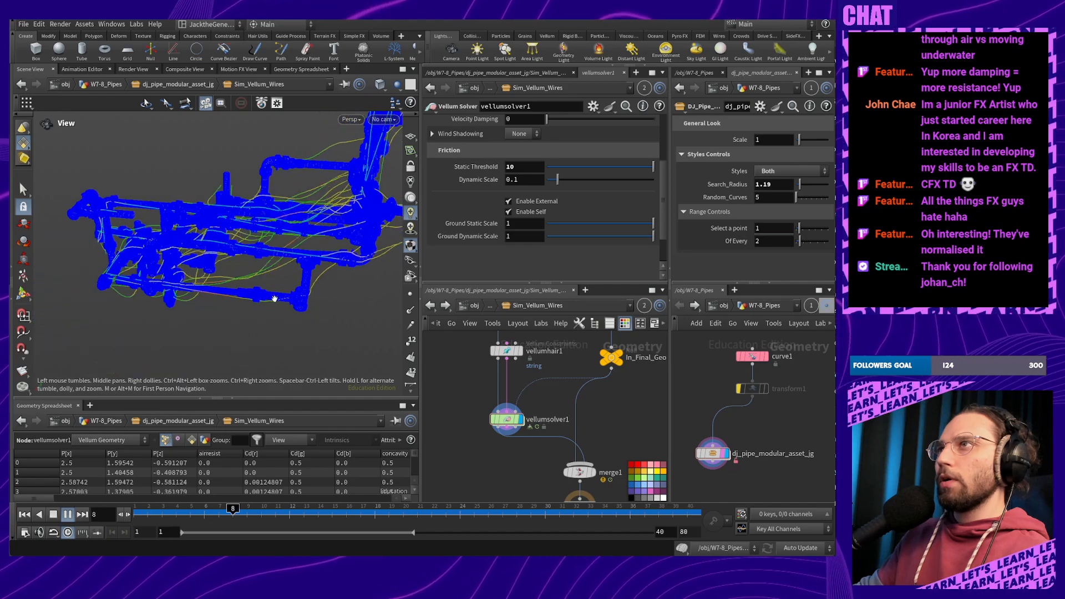
right_click_drag(274, 299, 285, 258)
left_click_drag(285, 258, 264, 283)
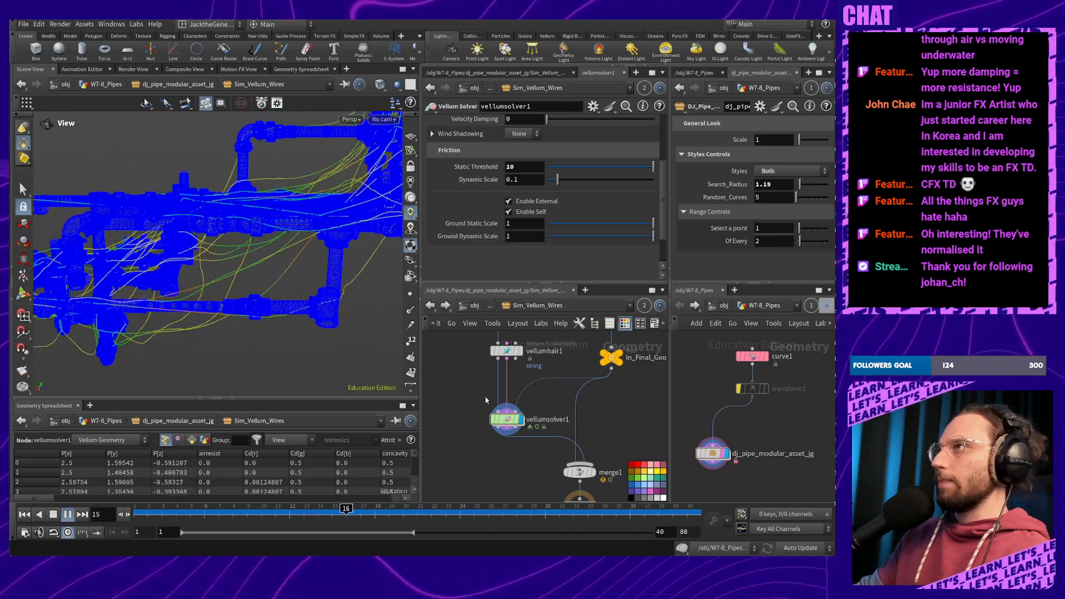
Change the Full Twists expression of the sweep1 node in the for-each loop to point(0,0, "numpts",0)/50
middle_click_drag(485, 384, 466, 499)
middle_click_drag(477, 339, 527, 430)
left_click(527, 425)
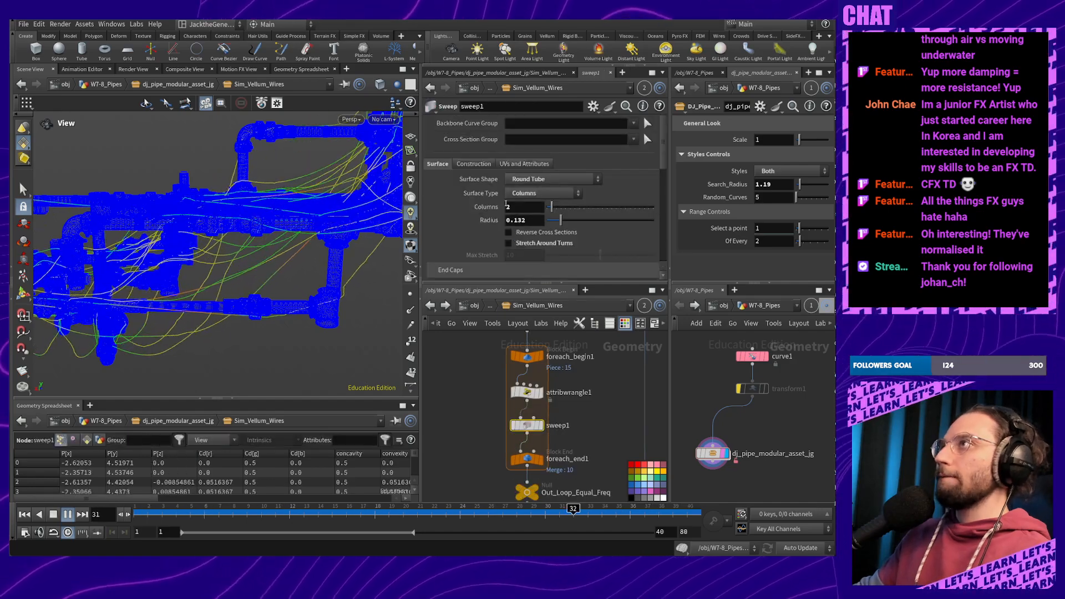
scroll(506, 204, "down", 10)
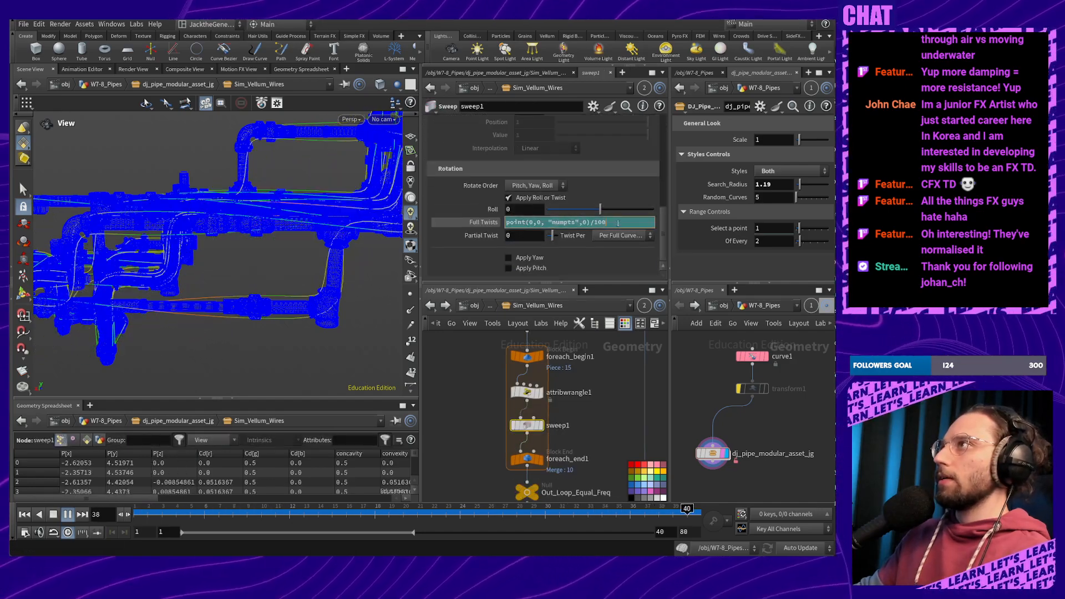
key("Return")
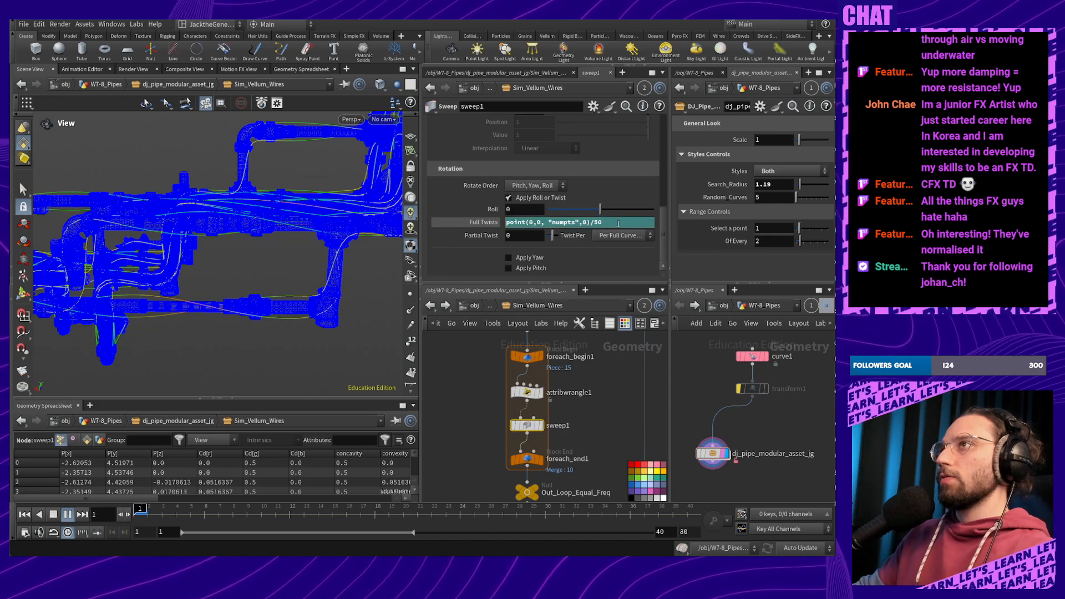
Change the Full Twists expression of sweep1 to point(0,0, "numpts",0)/20 and play the simulation
left_click_drag(271, 310, 271, 312)
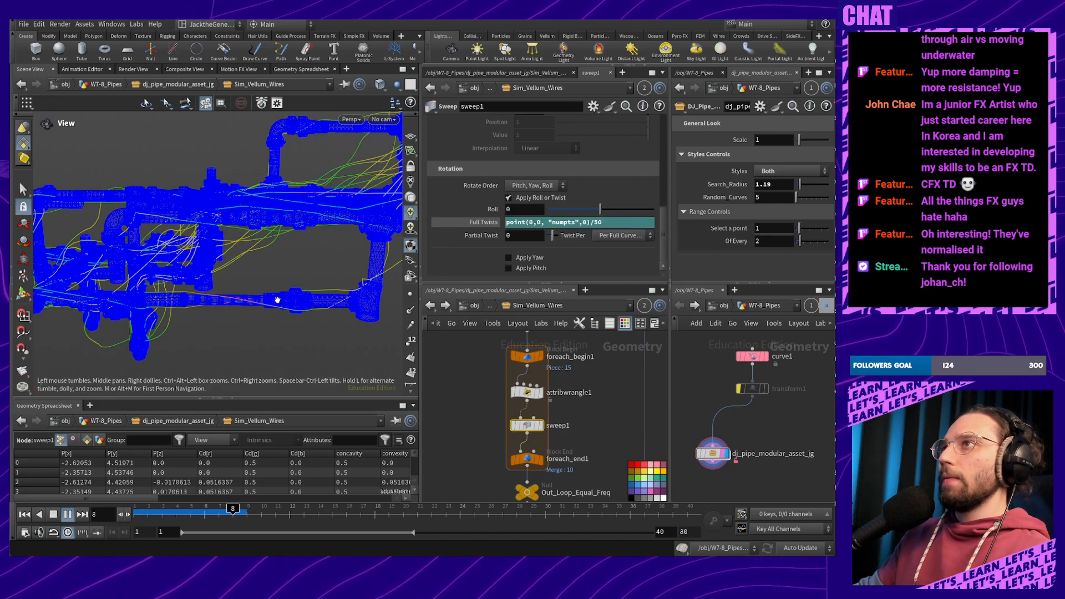
left_click(606, 224)
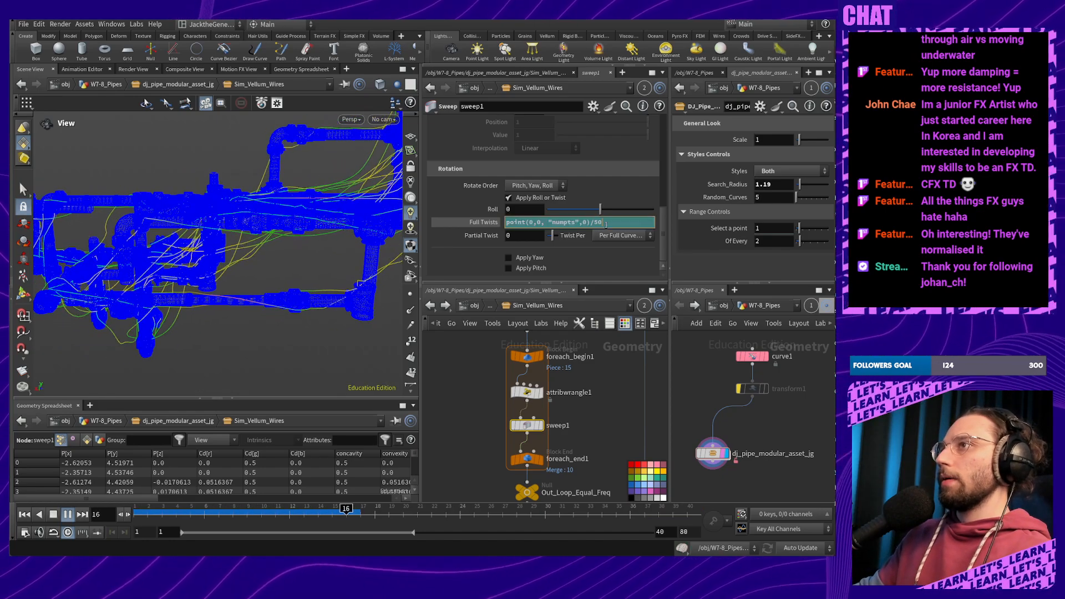
left_click(55, 516)
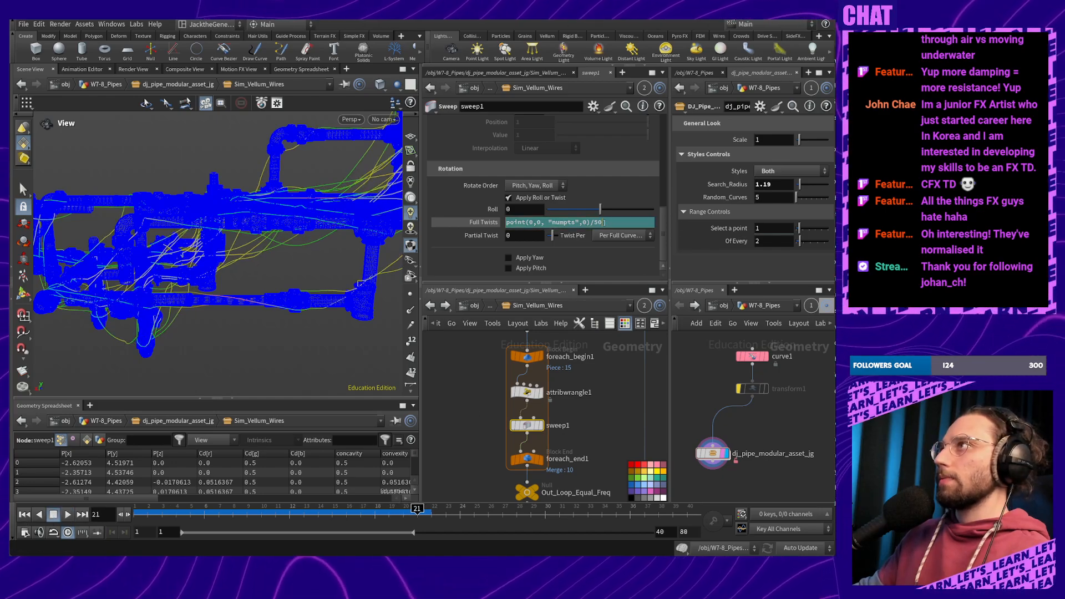
left_click(604, 222)
type("20")
key("Return")
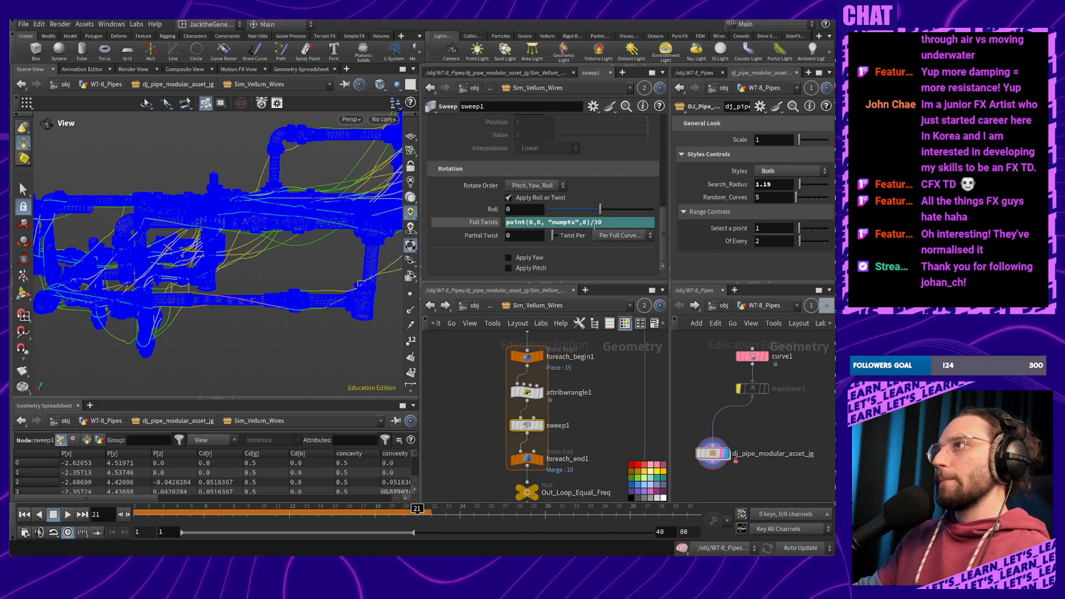
left_click(68, 515)
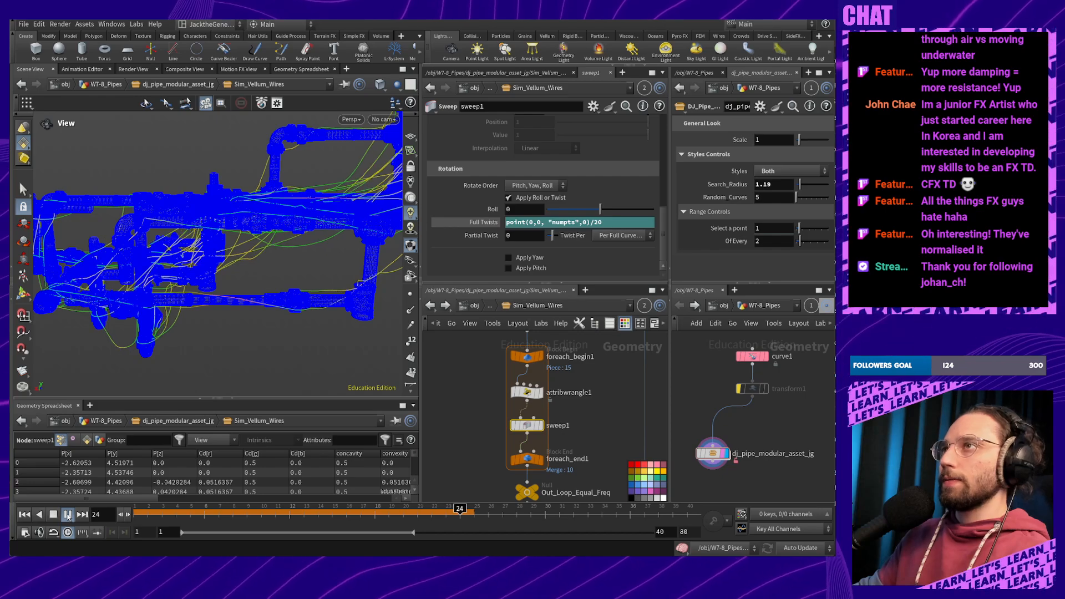
left_click(53, 514)
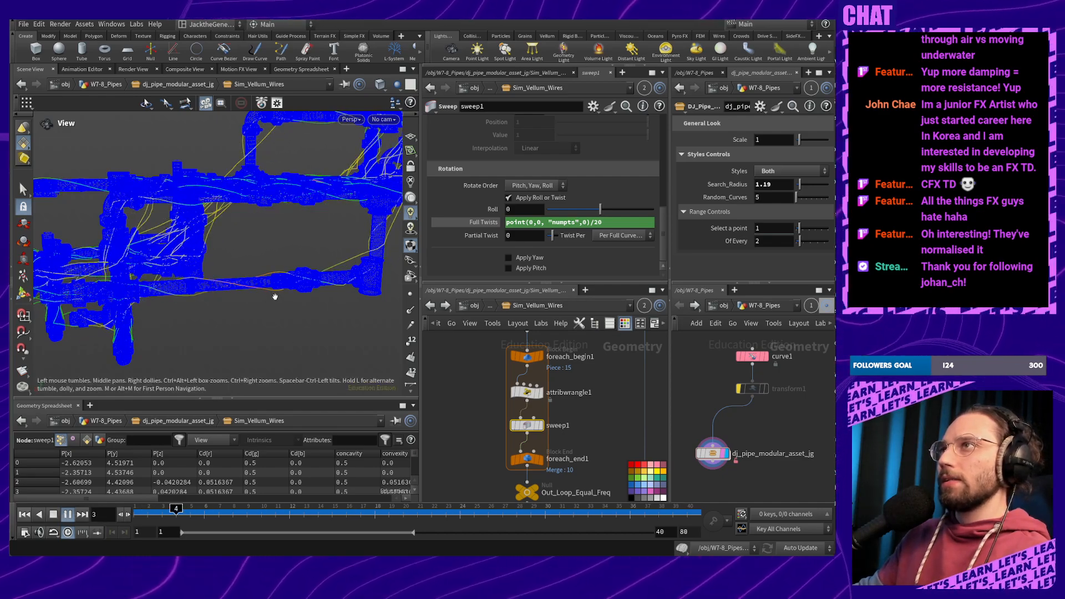
left_click(68, 514)
Set the friction Static Threshold of vellumsolver1 to 0.2 and replay the simulation
middle_click_drag(573, 444, 582, 302)
left_click(555, 453)
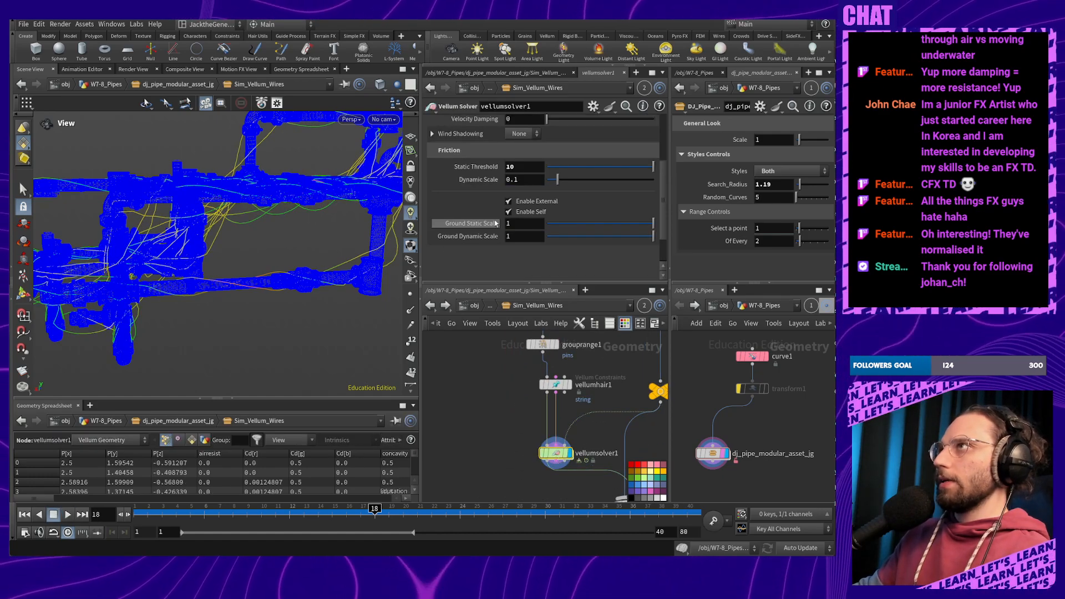
left_click(540, 167)
type("0.")
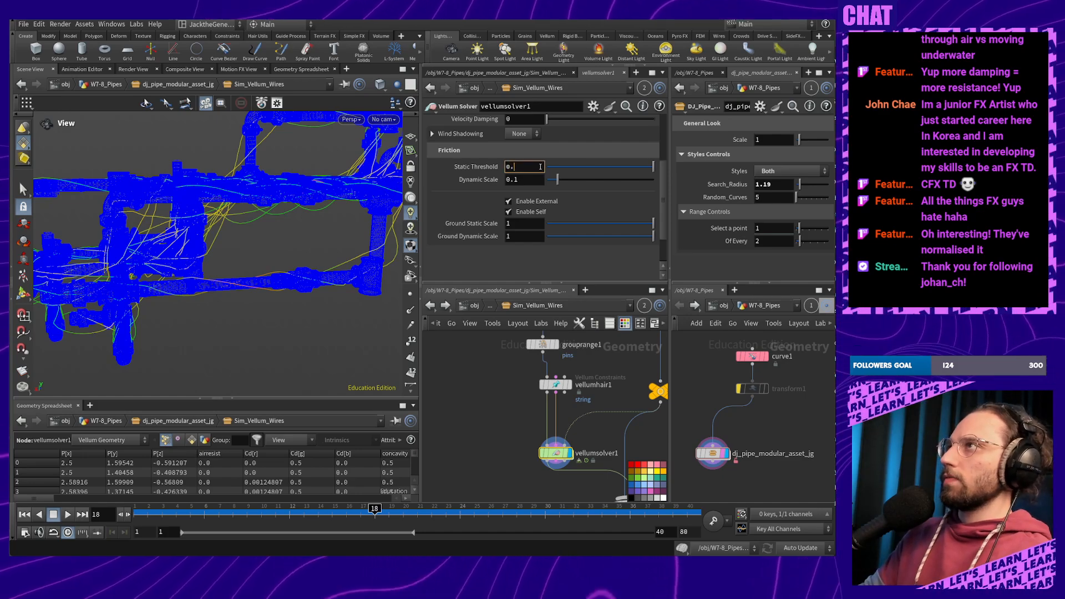
type("2")
key("Return")
middle_click_drag(217, 355, 233, 330)
scroll(255, 374, "down", 4)
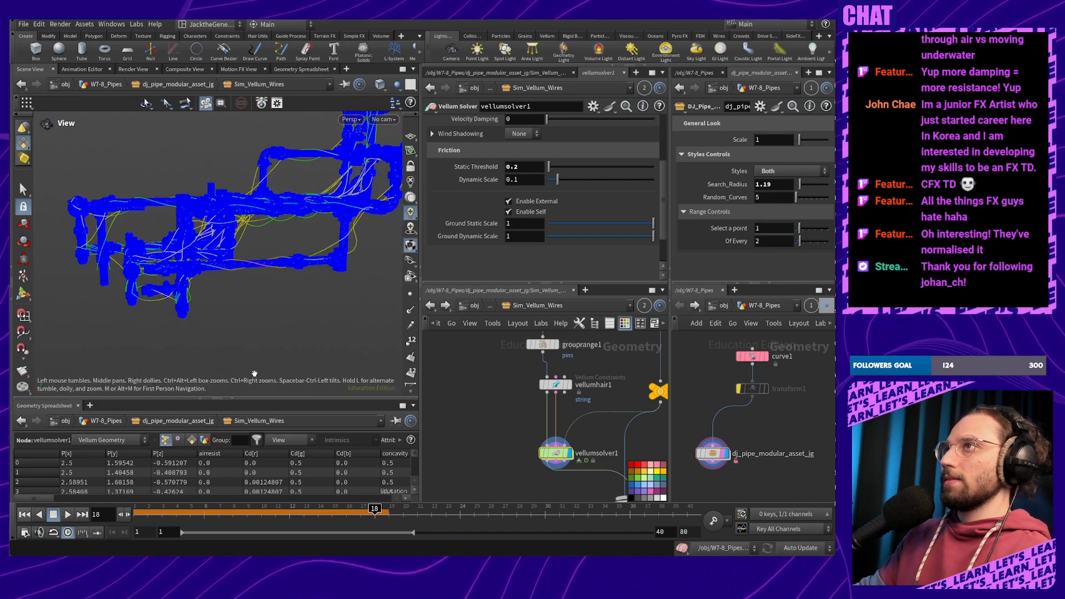
scroll(258, 362, "up", 2)
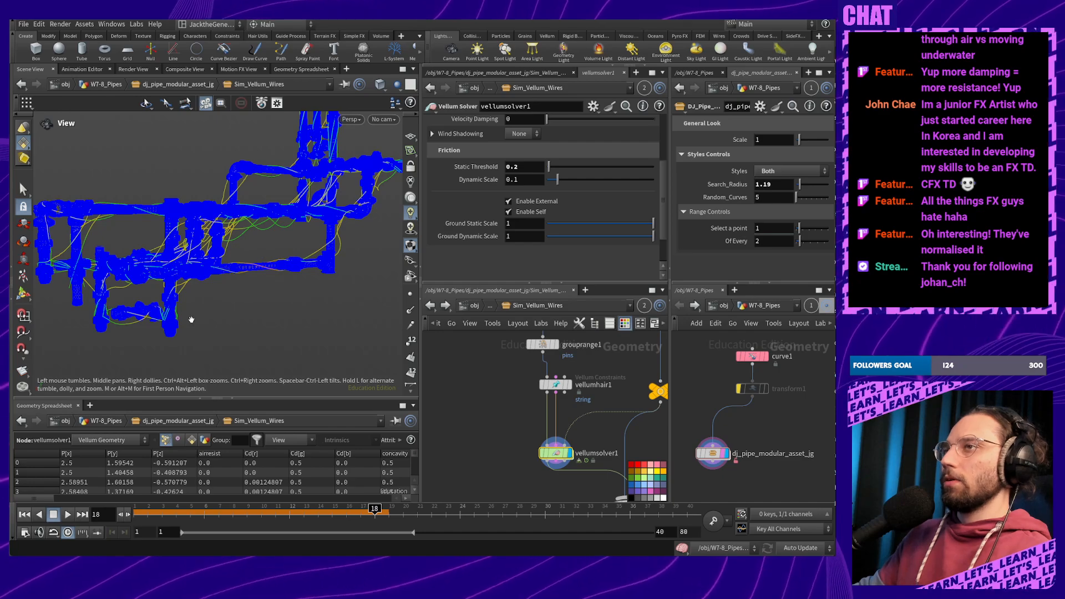
left_click(67, 514)
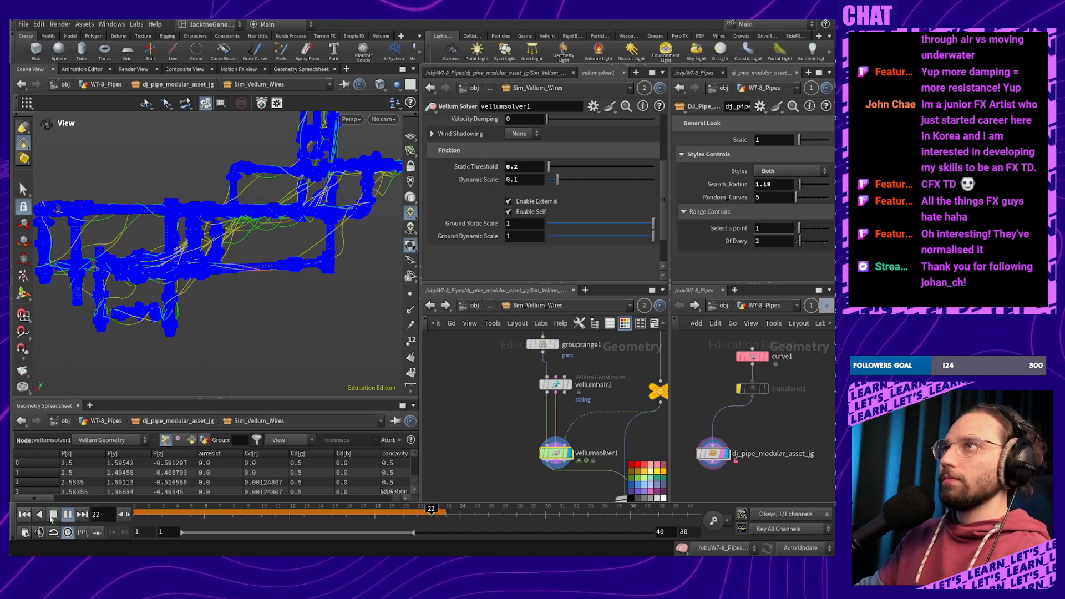
left_click(52, 516)
left_click(26, 516)
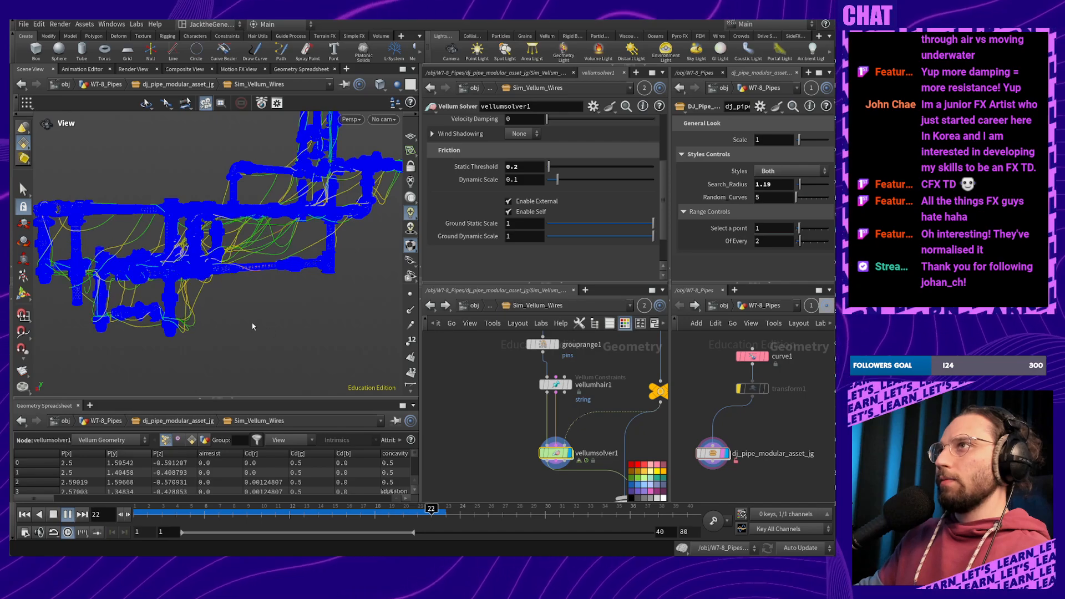
left_click(55, 514)
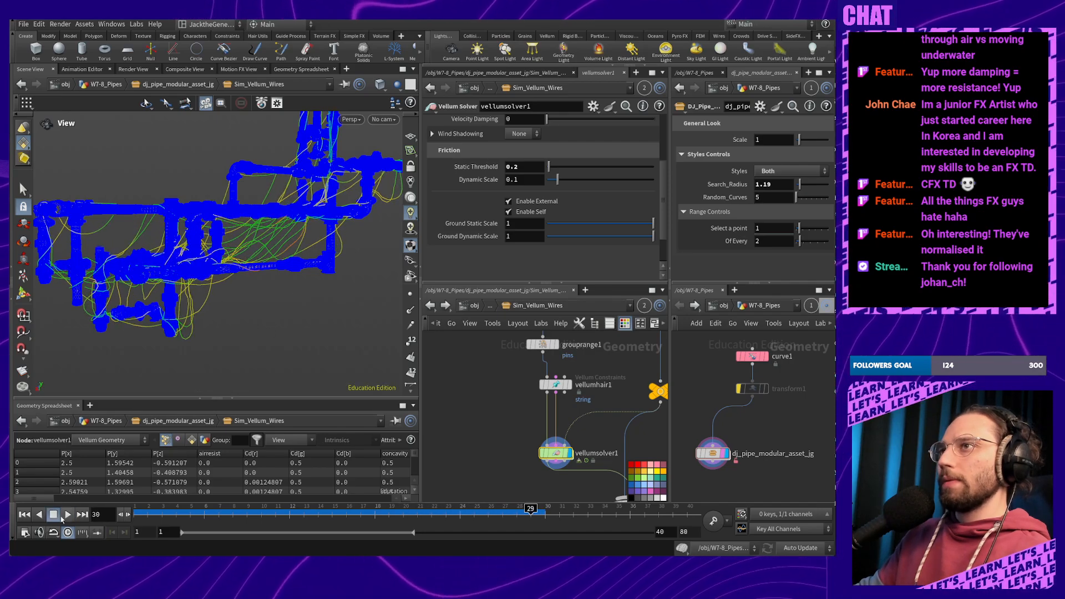
Set the Radius of sweep1 to 0.185 and return to vellumsolver1 with the simulation at frame 1
scroll(247, 316, "up", 10)
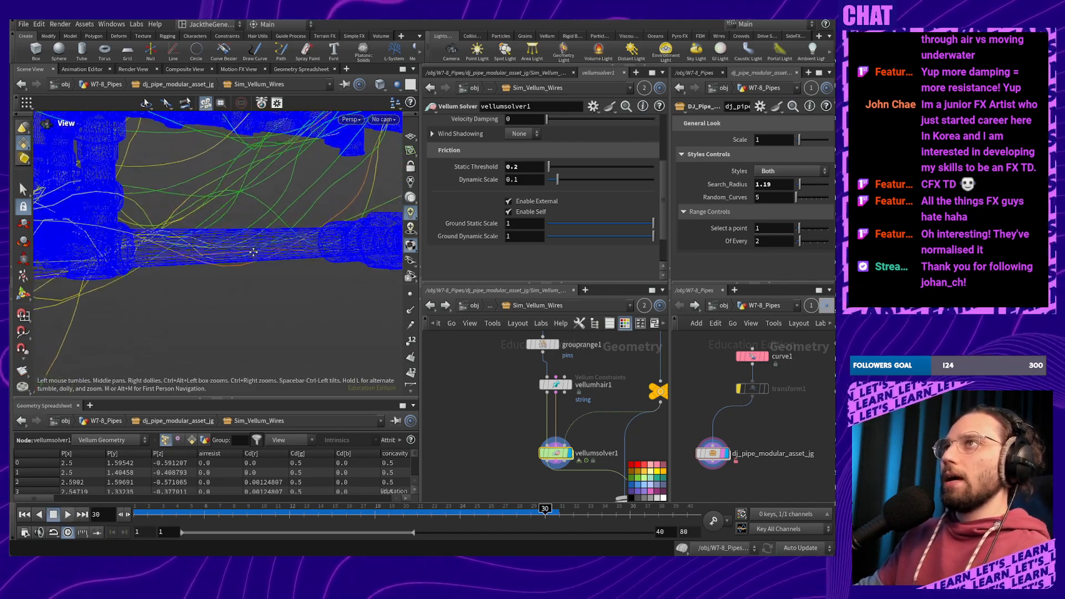
left_click_drag(253, 253, 251, 322)
middle_click_drag(544, 360, 512, 481)
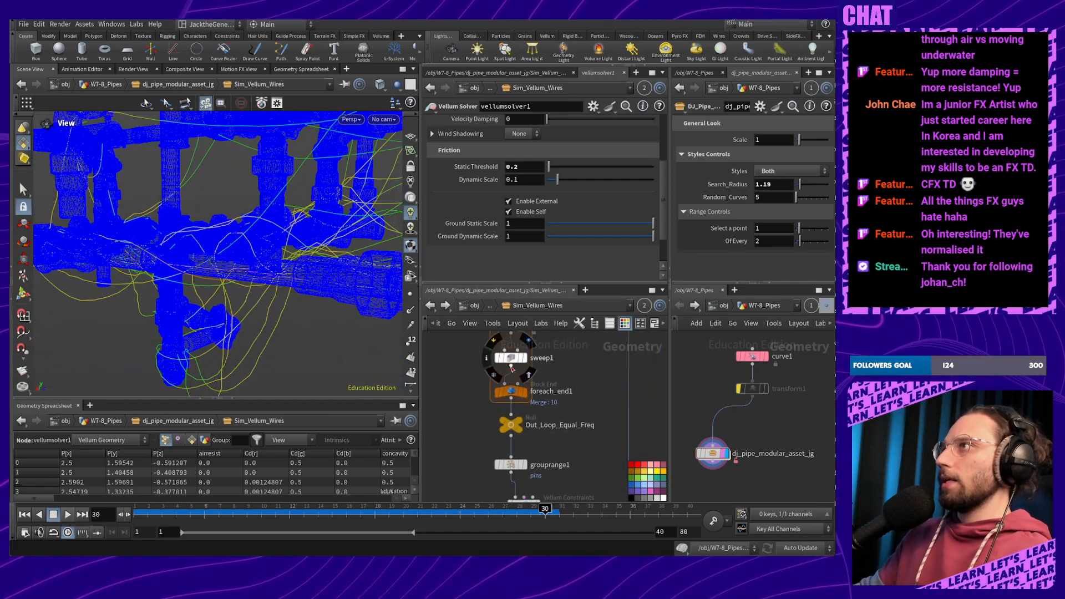
left_click(511, 359)
scroll(554, 177, "up", 5)
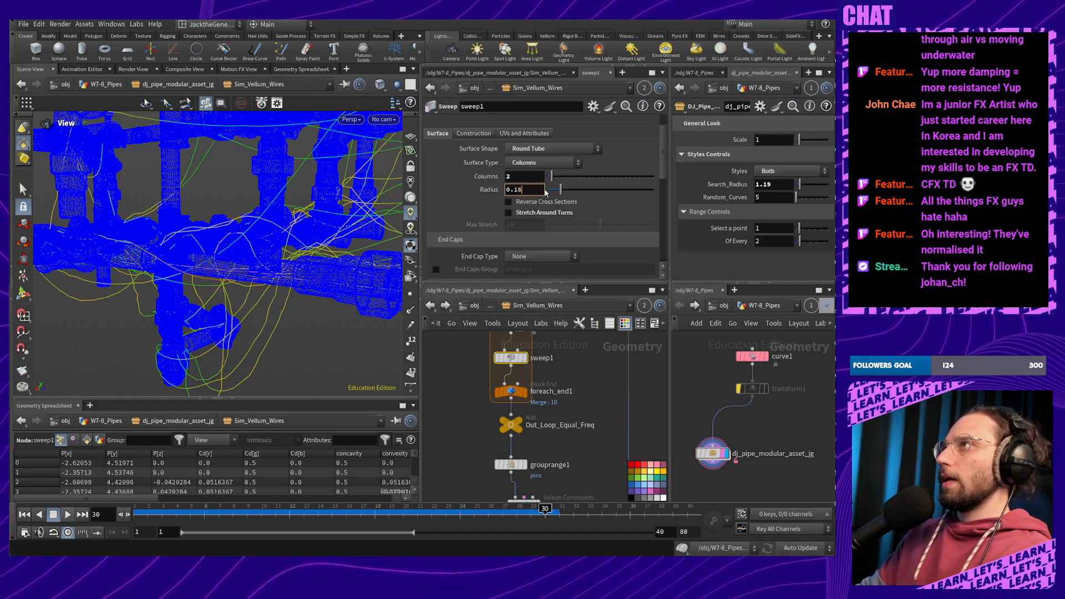
middle_click_drag(557, 476, 579, 363)
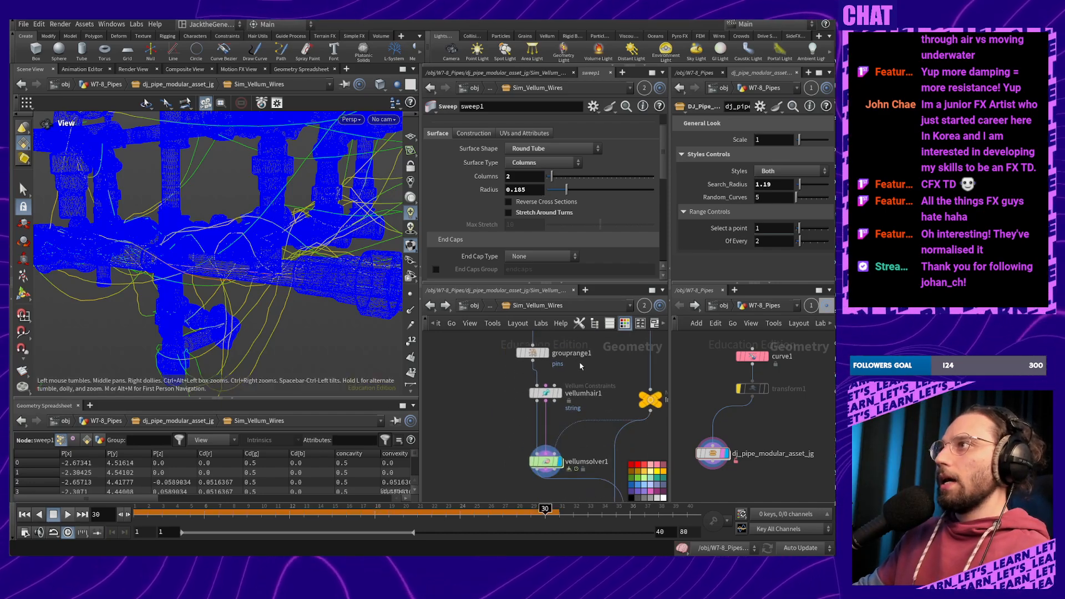
left_click(547, 462)
left_click(25, 514)
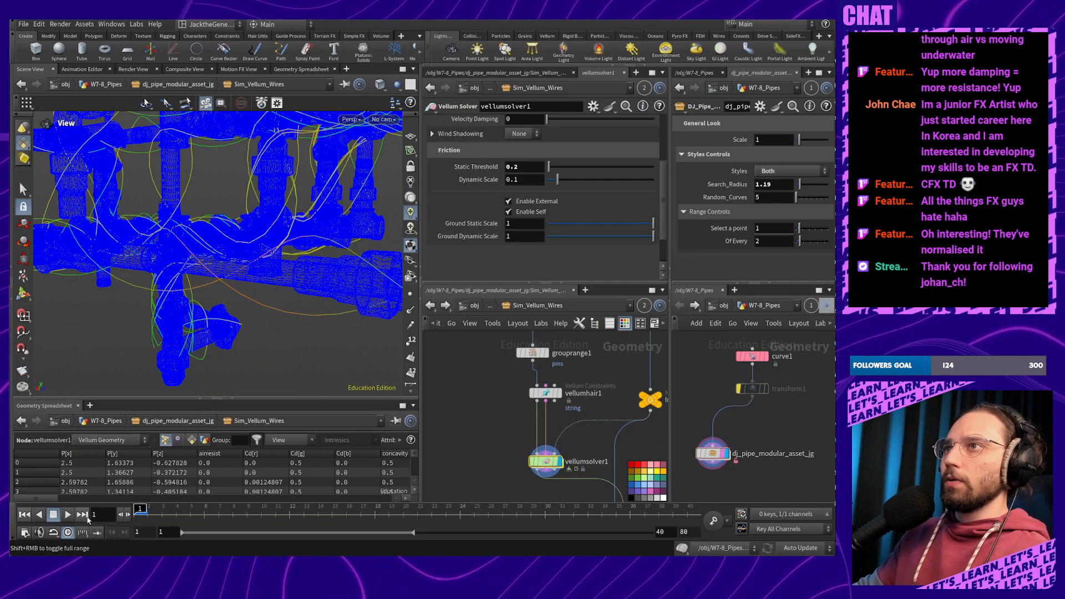
Play the simulation and examine how the wires hang and drape around the pipes, up close and from a distance
right_click_drag(259, 305, 254, 380)
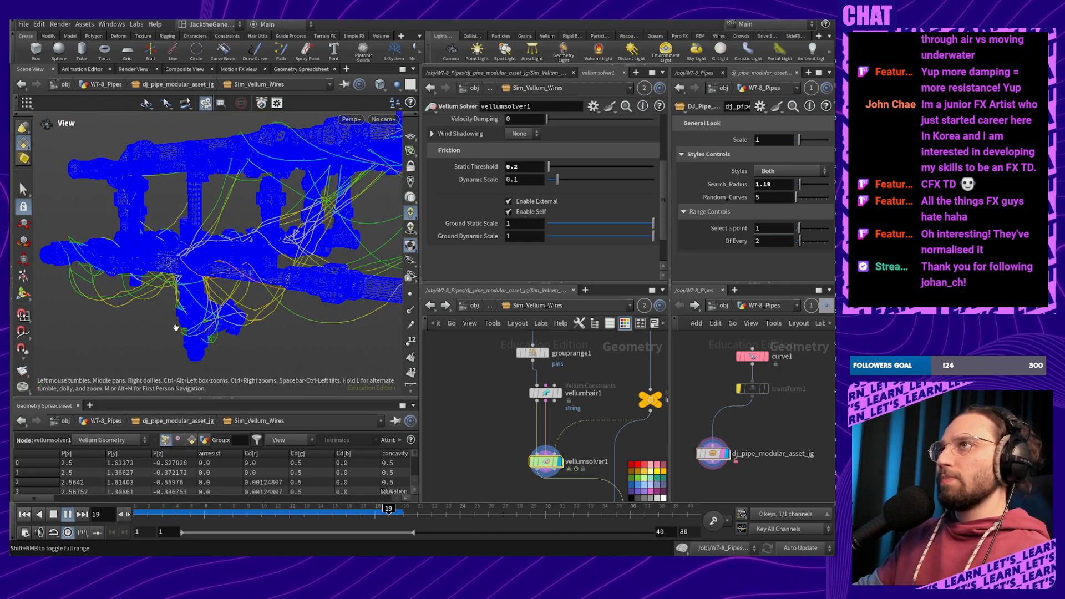
left_click_drag(168, 347, 256, 320)
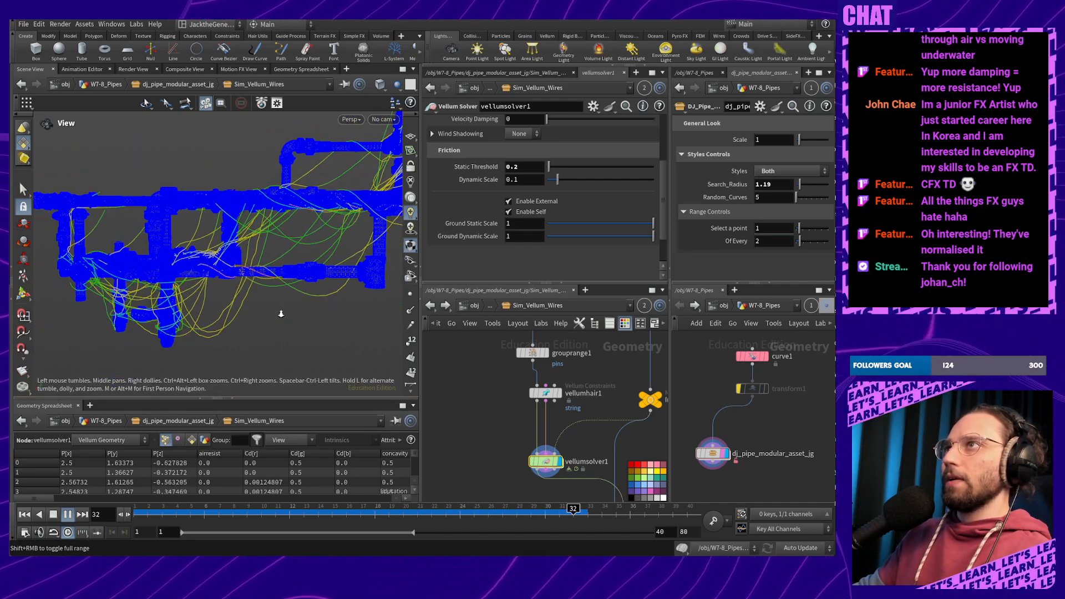
right_click_drag(281, 314, 278, 312)
left_click_drag(278, 313, 285, 305)
middle_click_drag(285, 305, 235, 328)
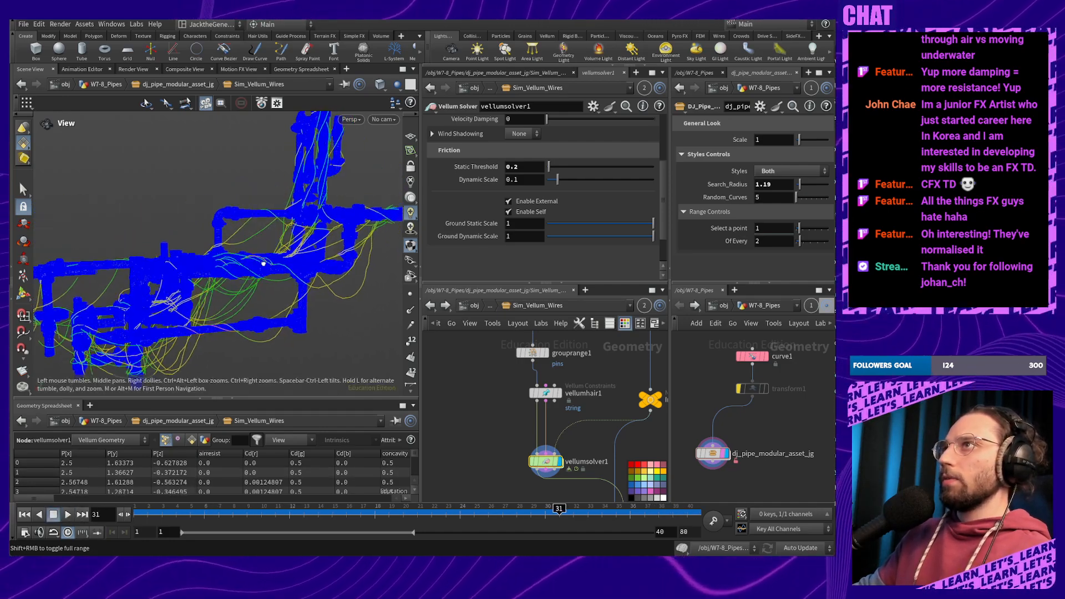
scroll(240, 190, "up", 5)
middle_click_drag(240, 190, 261, 254)
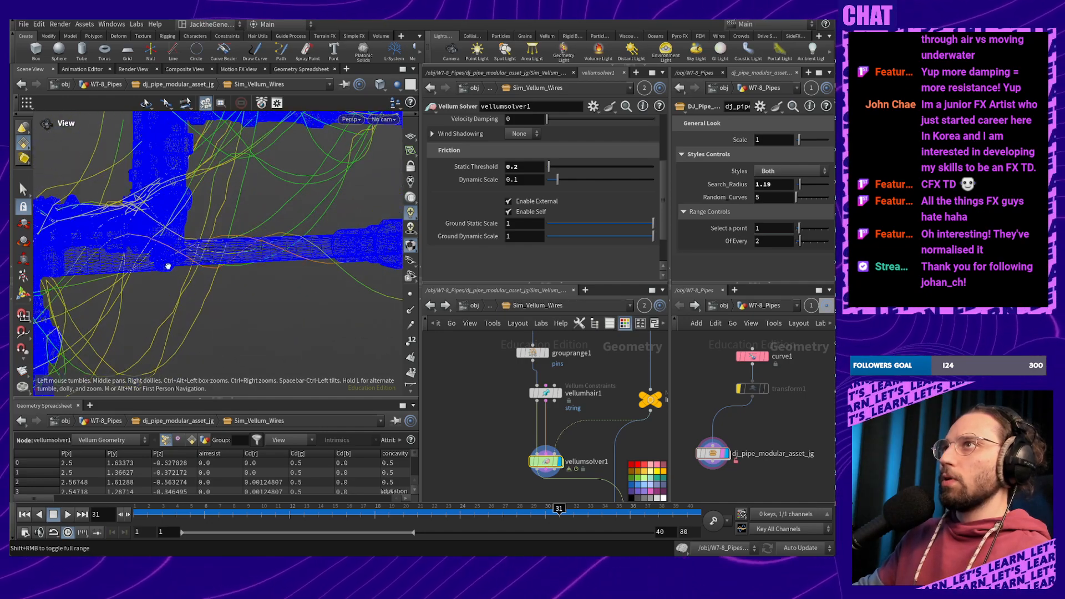
middle_click_drag(146, 273, 262, 211)
scroll(170, 244, "down", 5)
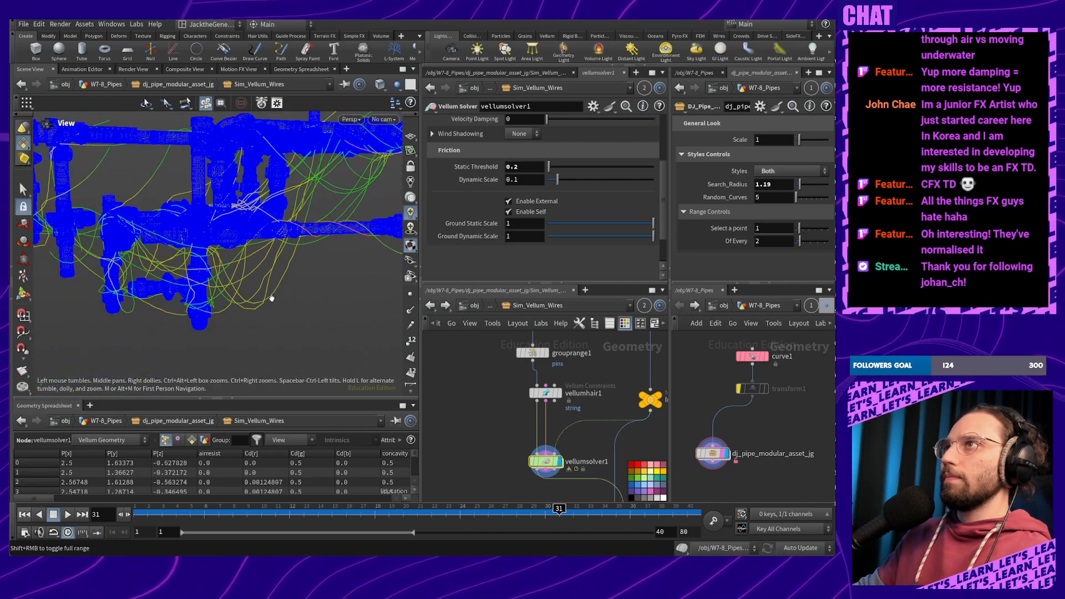
left_click_drag(271, 297, 271, 265)
middle_click_drag(271, 265, 273, 319)
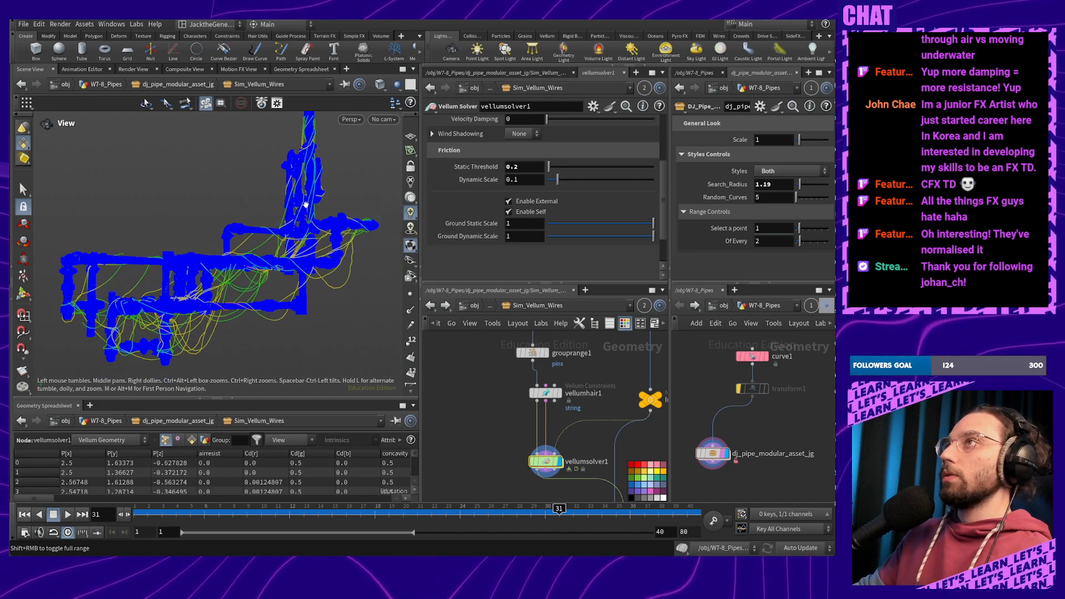
middle_click_drag(305, 204, 315, 178)
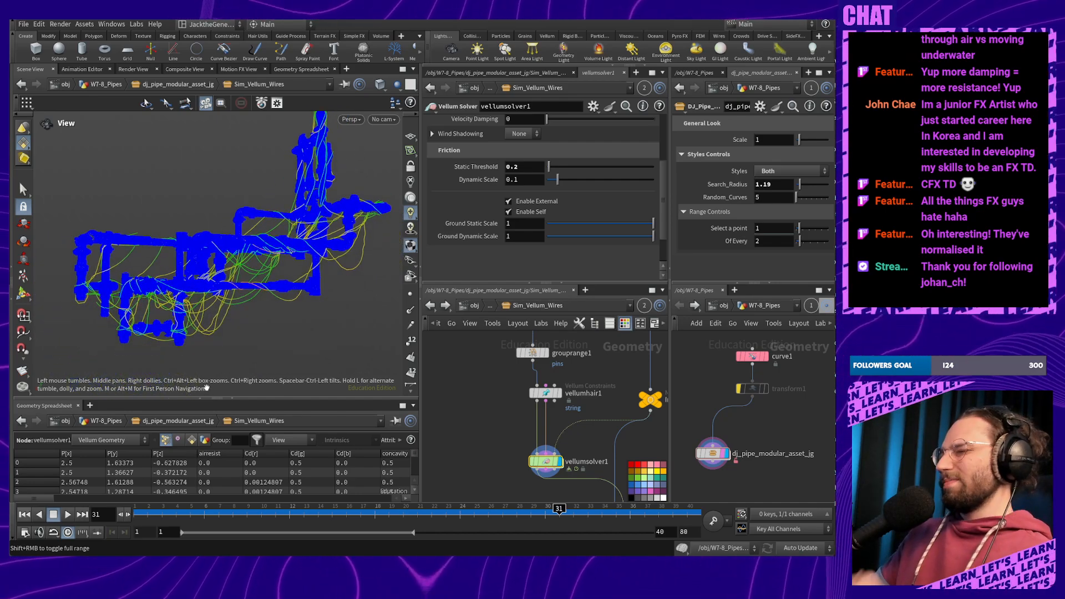
left_click(66, 519)
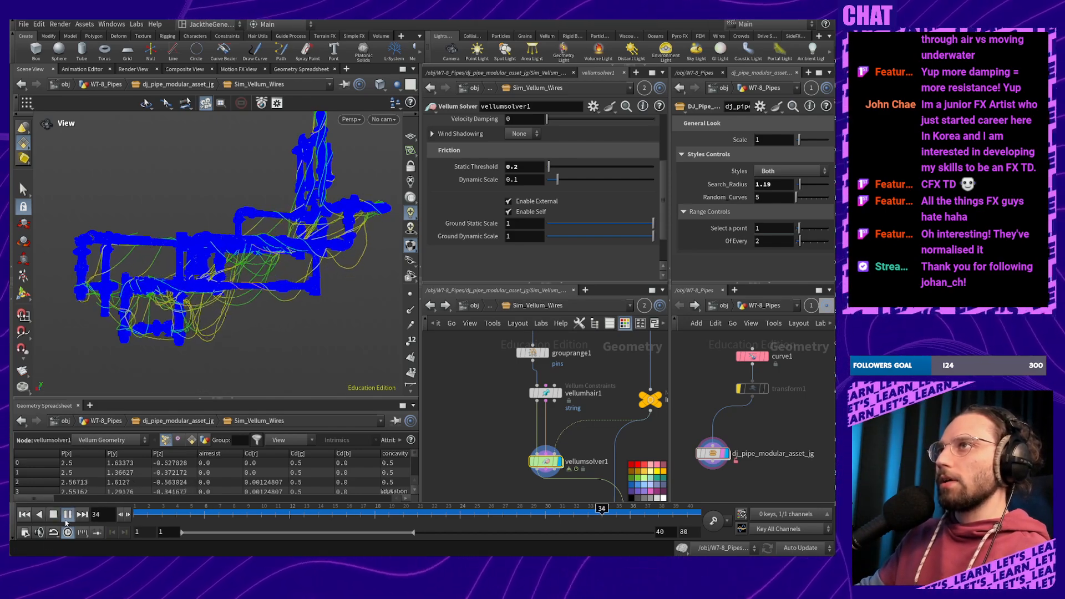
left_click(68, 514)
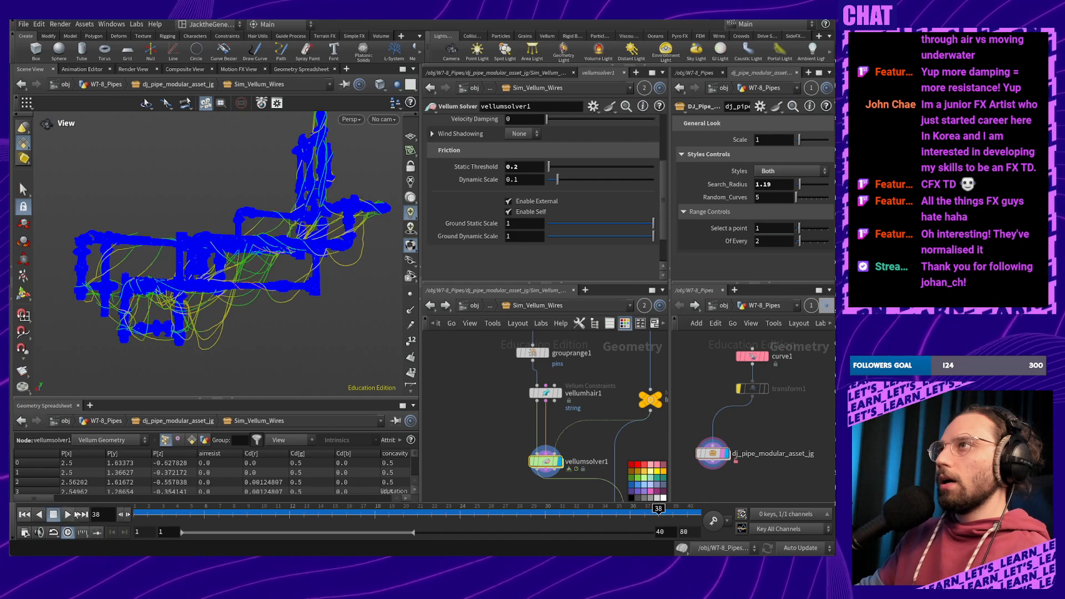
Raise the friction Static Threshold of vellumsolver1 to 10 and capture a screenshot of the whole pipe assembly with its wires
left_click_drag(600, 170, 653, 171)
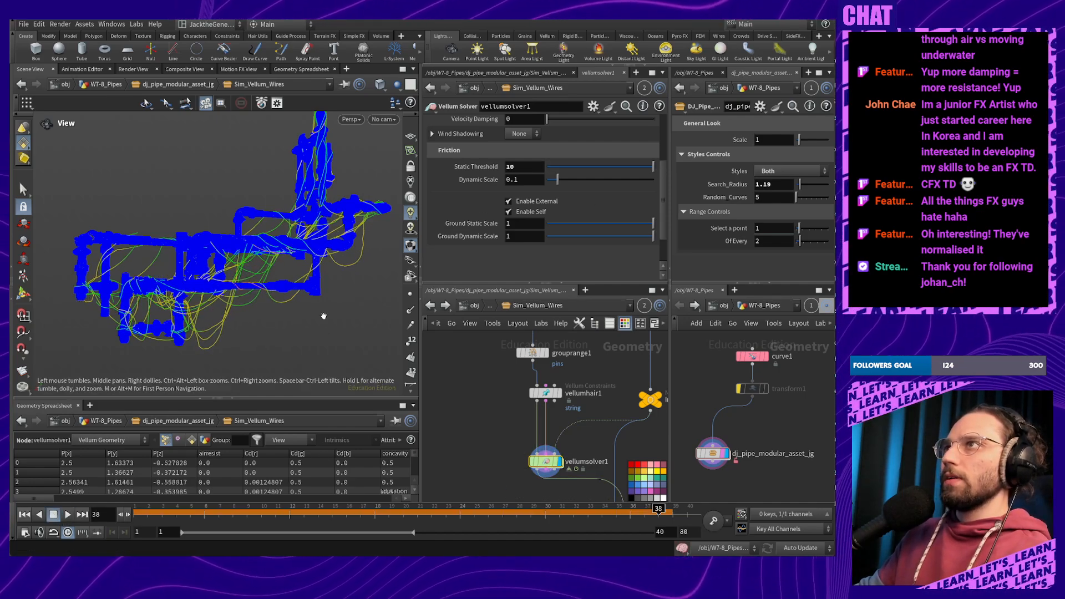
left_click_drag(261, 321, 302, 328)
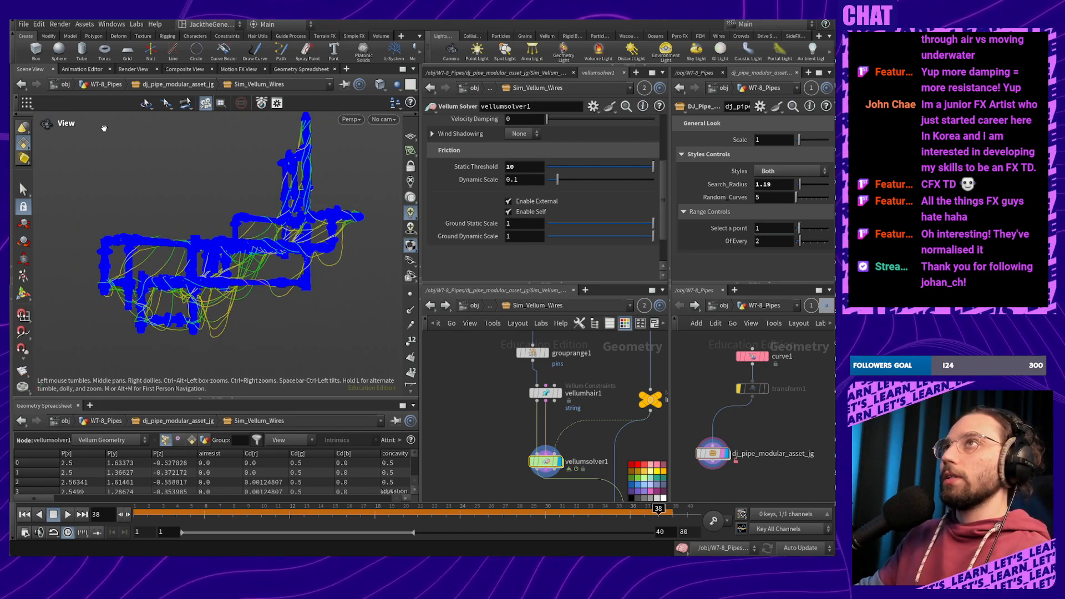
key("shift+super+s")
left_click_drag(53, 110, 378, 358)
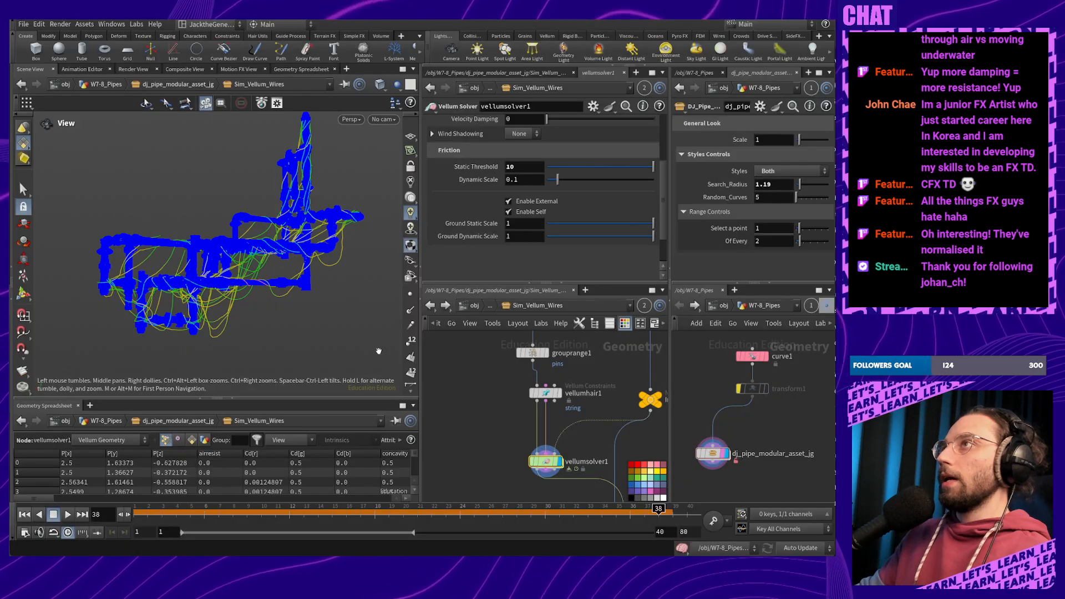
Switch to PureRef and paste the viewport screenshot beside the two Damping Ratio comparison images
key("alt+Tab")
key("alt+Tab")
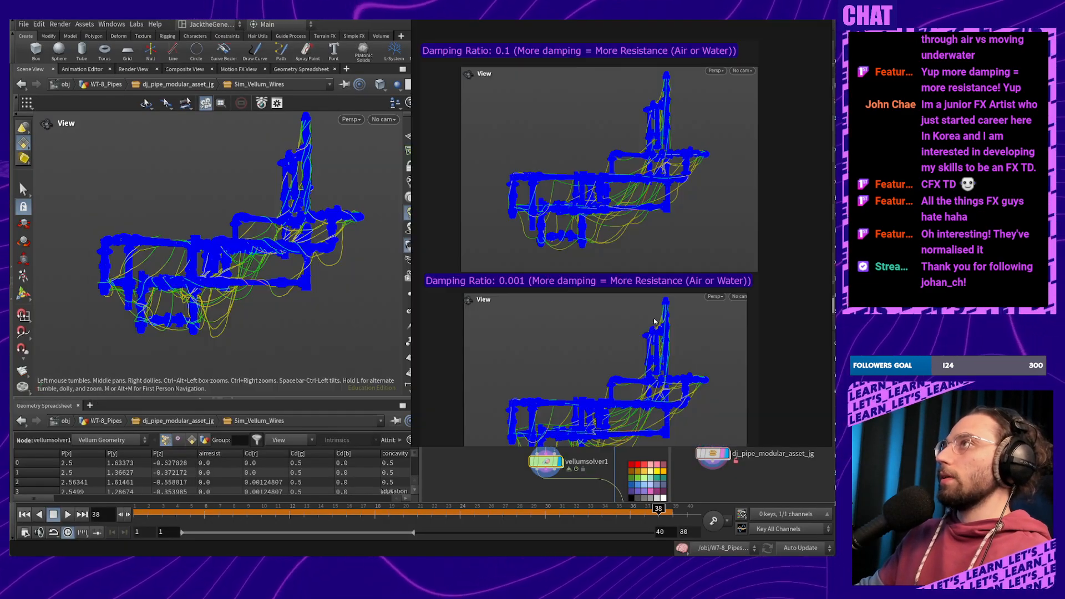
middle_click_drag(757, 365, 532, 275)
scroll(620, 244, "down", 4)
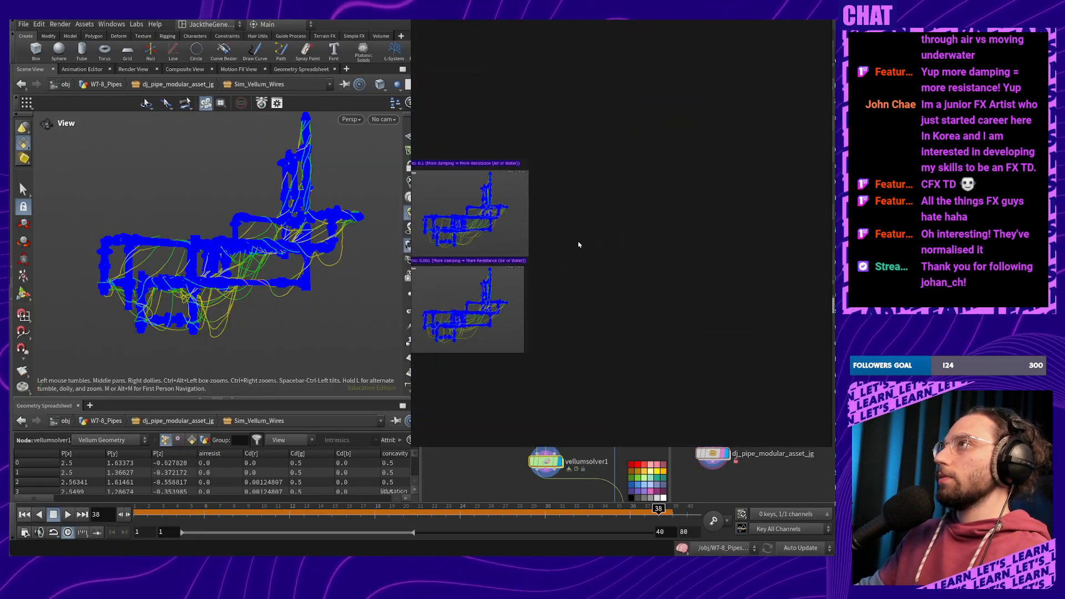
scroll(578, 244, "up", 5)
scroll(603, 239, "down", 4)
key("ctrl+v")
left_click_drag(637, 242, 653, 241)
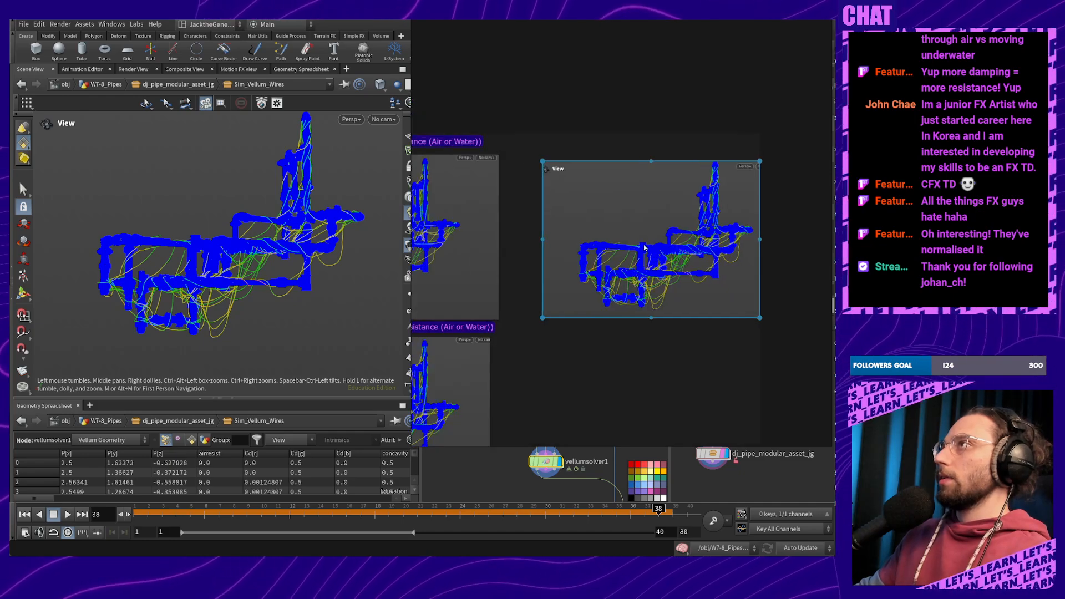
left_click(519, 177)
left_click(472, 145)
key("ctrl+c")
key("ctrl+v")
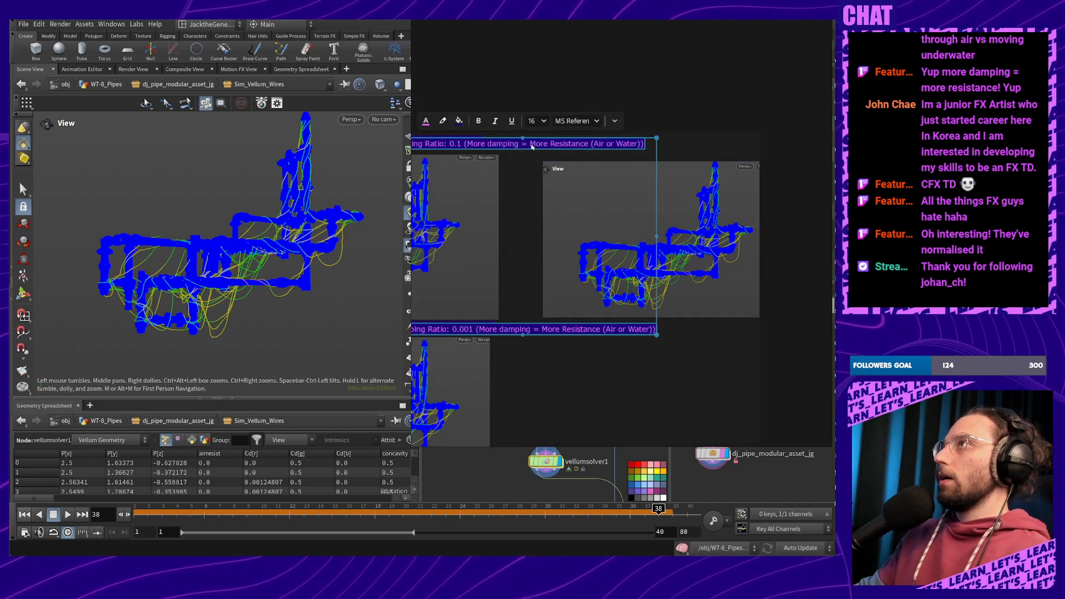
key("ctrl+z")
left_click(457, 145)
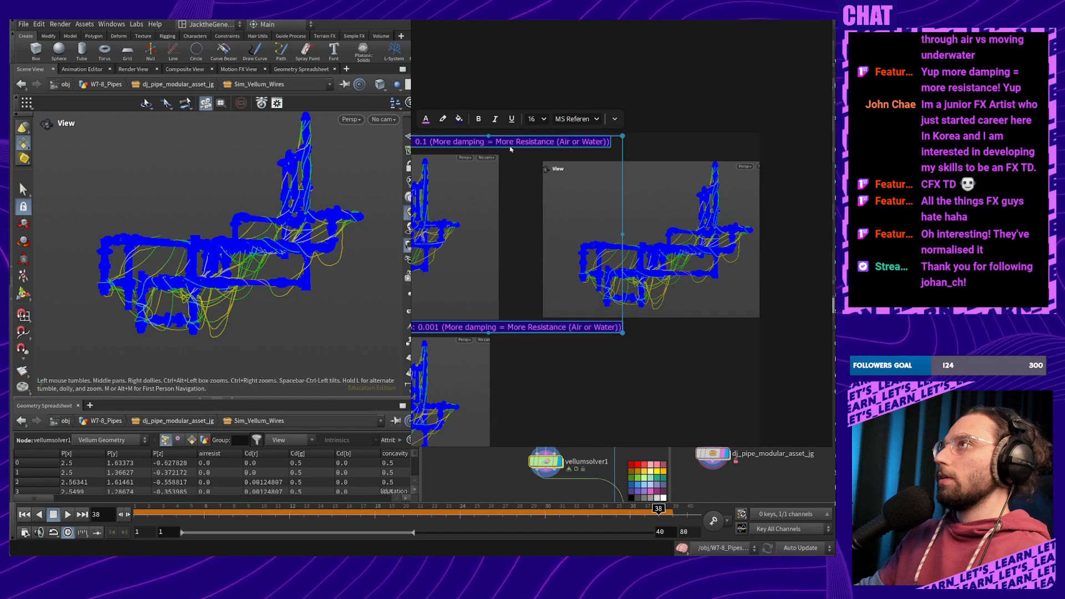
Add a text note reading "Friction = 0.2" directly above the newly pasted wire screenshot
left_click(567, 154)
key("ctrl+t")
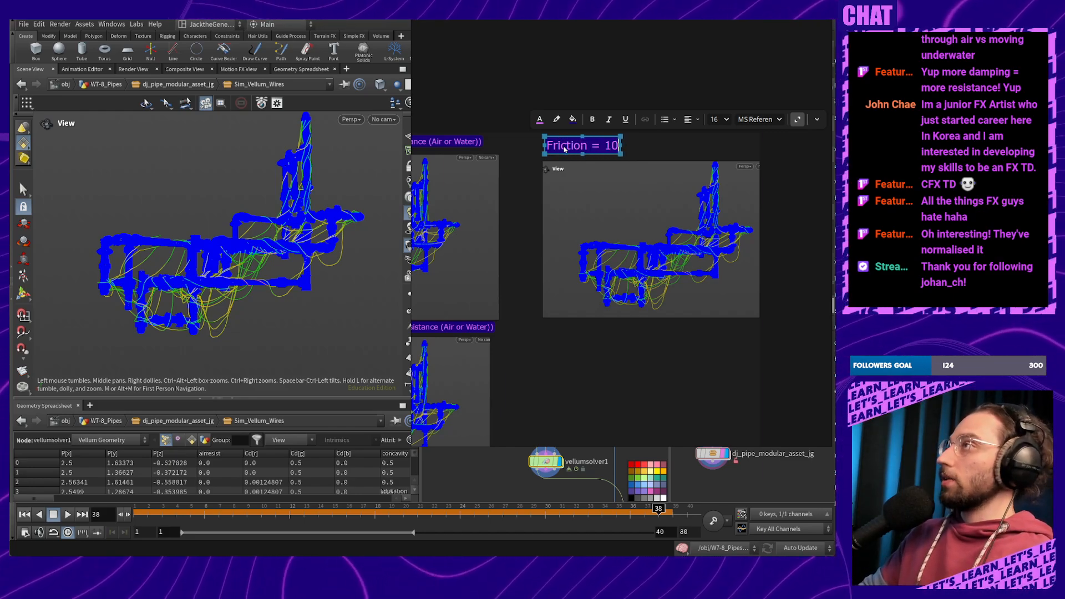
type("0.25")
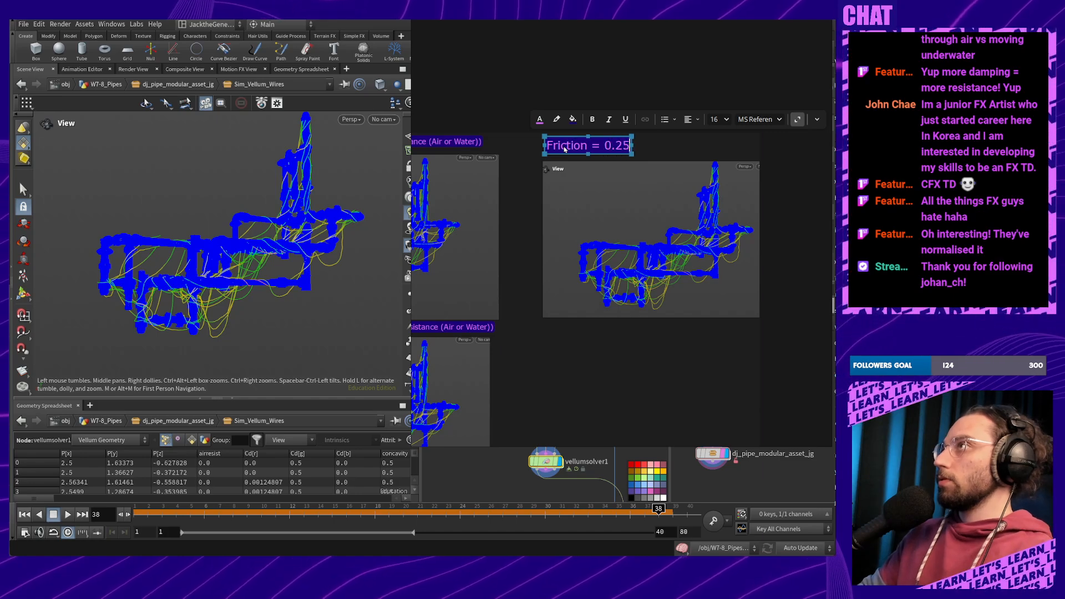
key("BackSpace")
key("Escape")
Duplicate the friction note into the empty area below the screenshot and change its text to "Friction = 10"
left_click(612, 145)
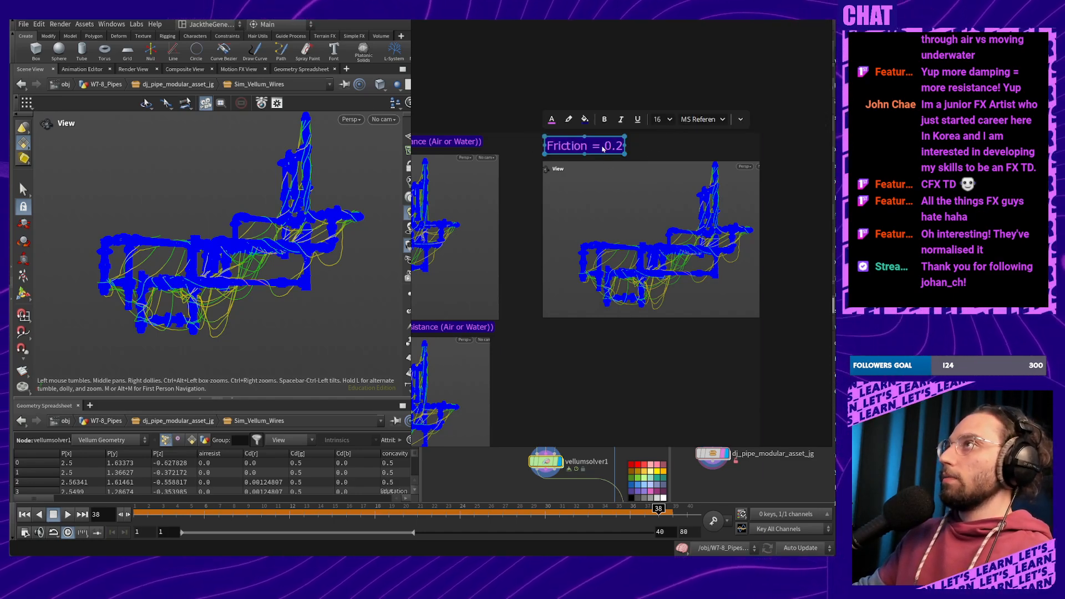
middle_click_drag(599, 150, 632, 108)
key("ctrl+c")
key("ctrl+v")
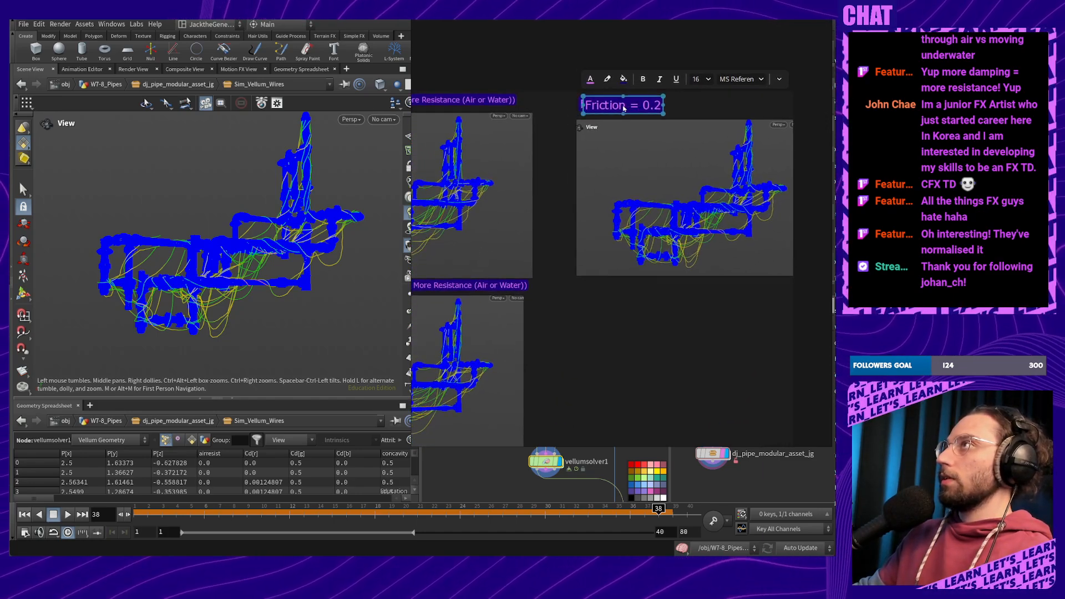
left_click_drag(626, 110, 624, 310)
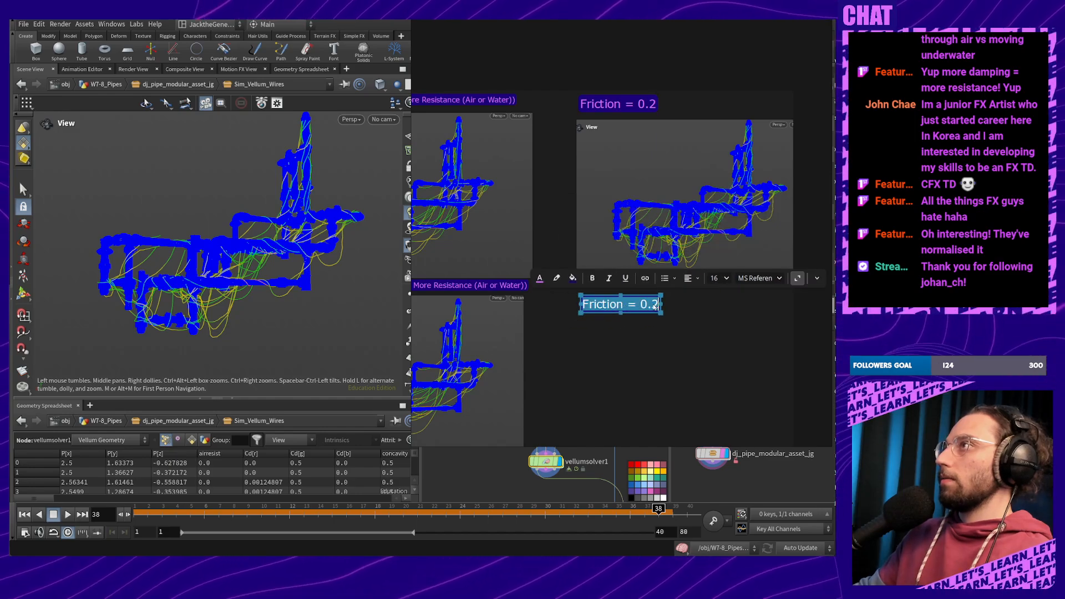
key("BackSpace")
key("BackSpace")
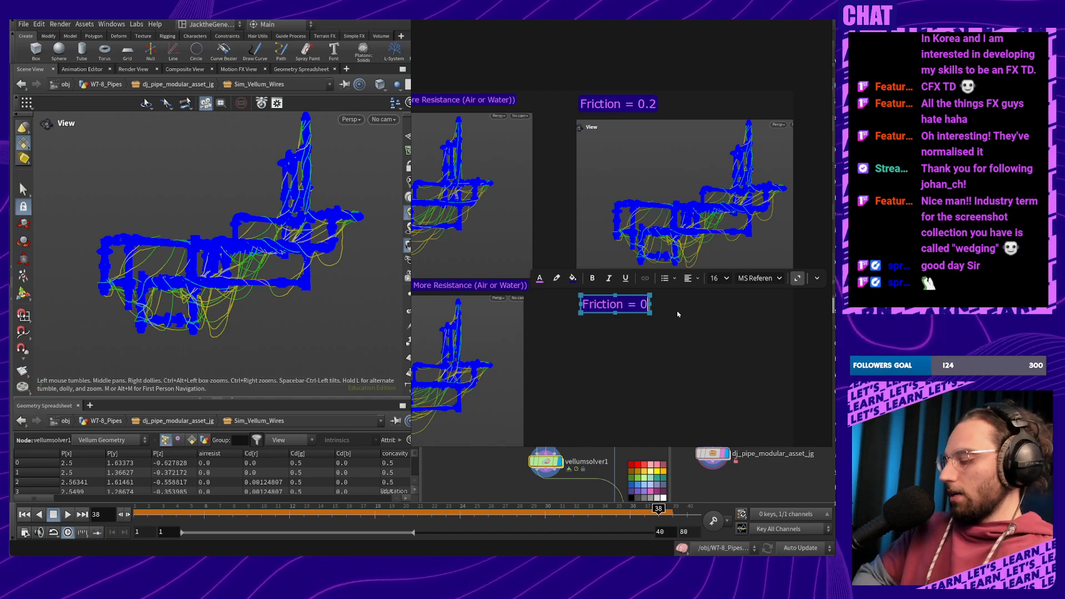
type("1")
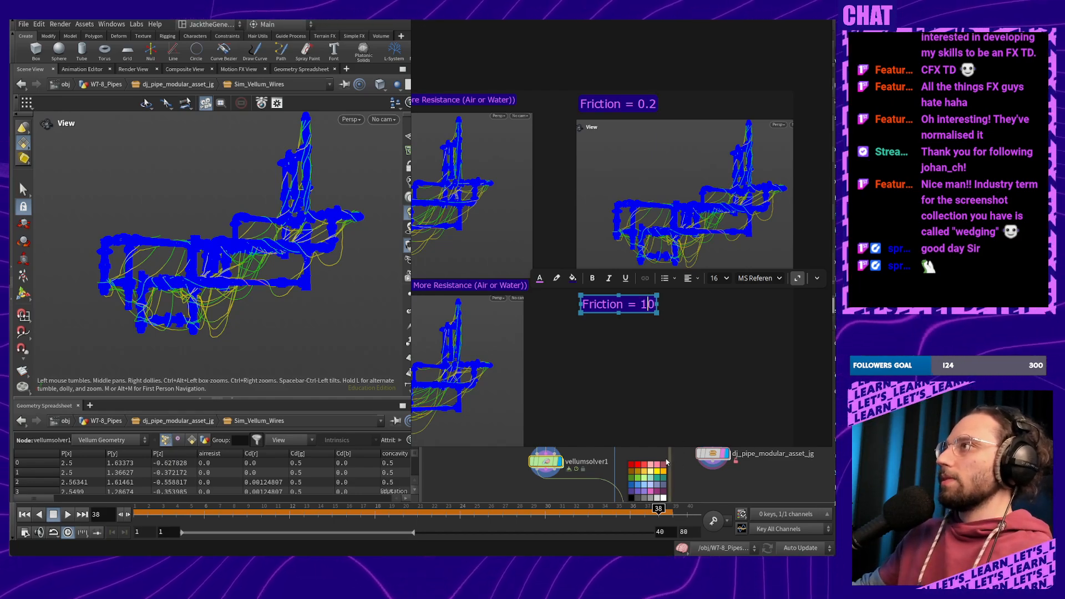
left_click(638, 399)
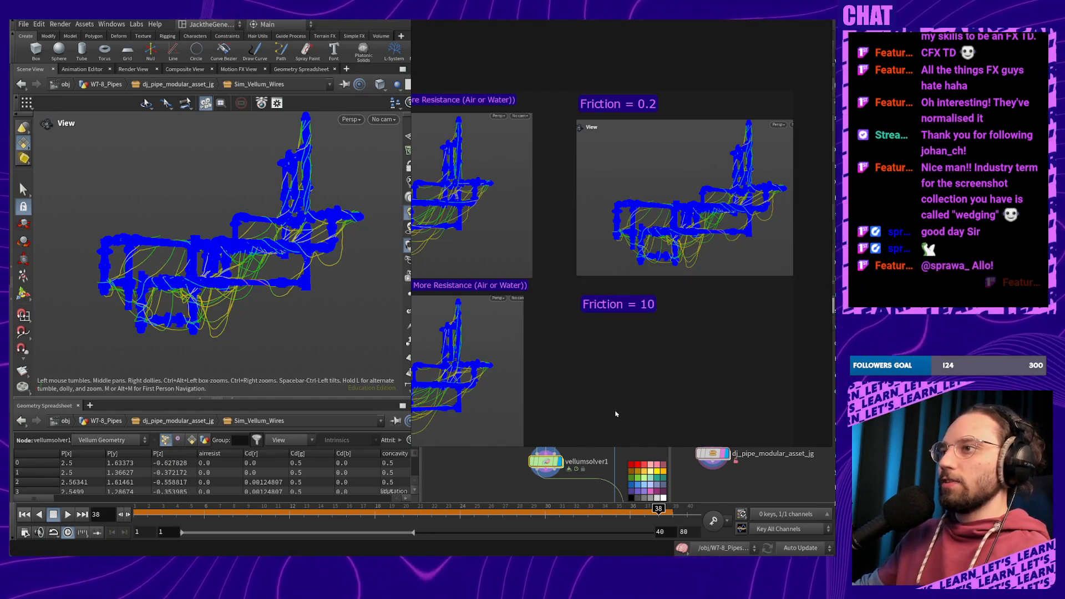
Switch to Houdini, replay the simulation from the start with Static Threshold 10, and examine the wires on the pipes up close
left_click(473, 481)
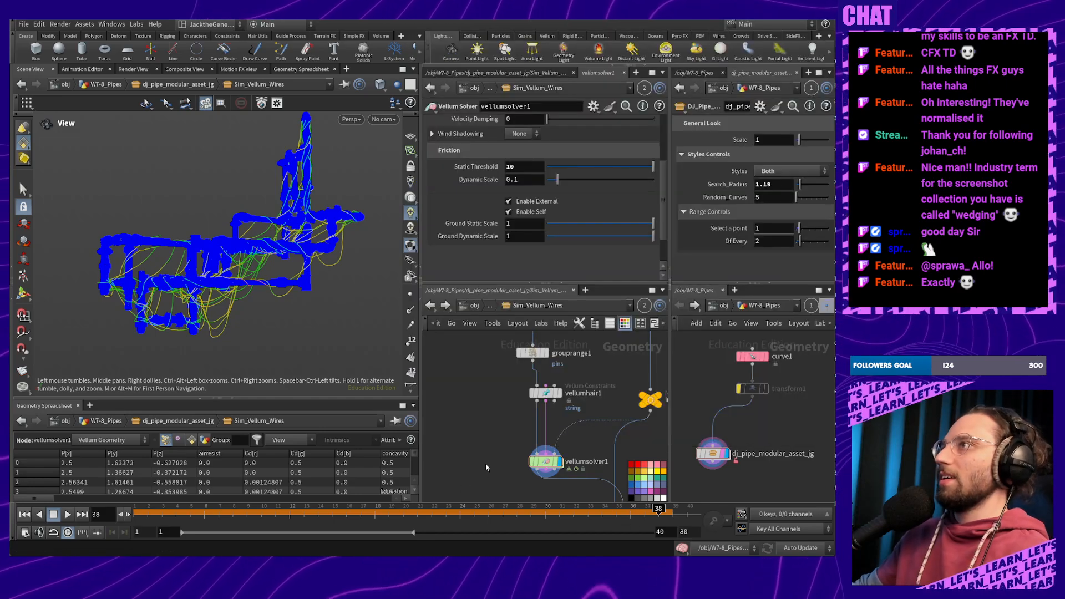
left_click_drag(321, 330, 271, 306)
left_click_drag(368, 292, 320, 362)
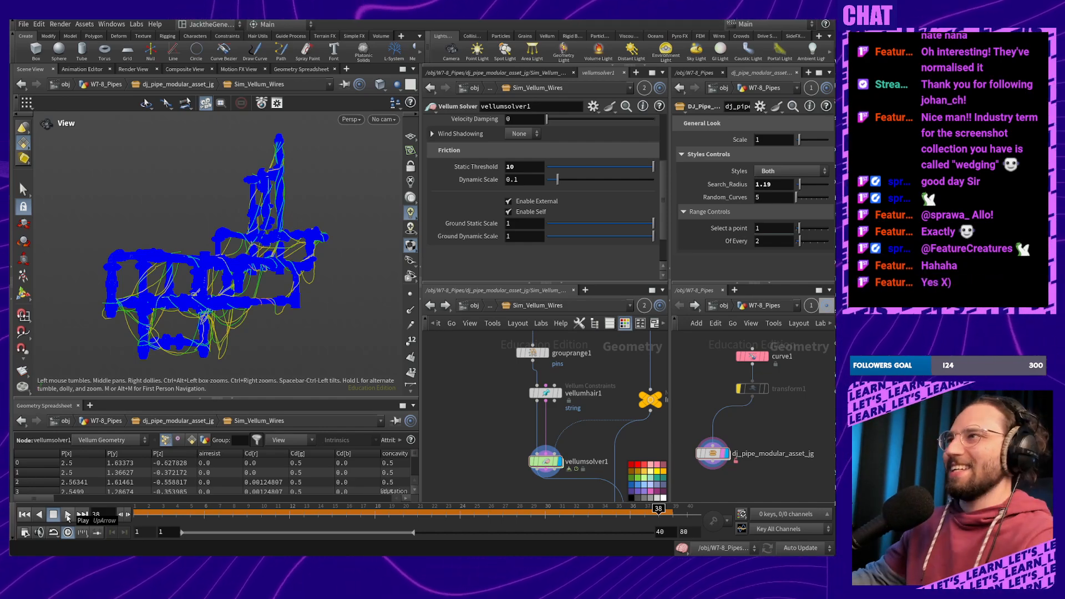
left_click(142, 514)
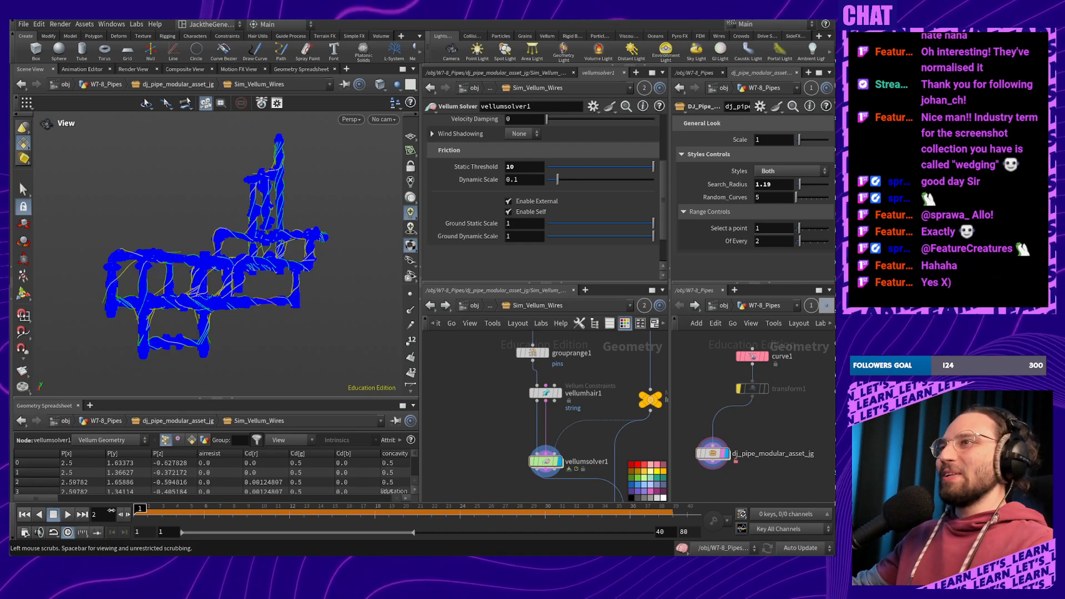
left_click(67, 514)
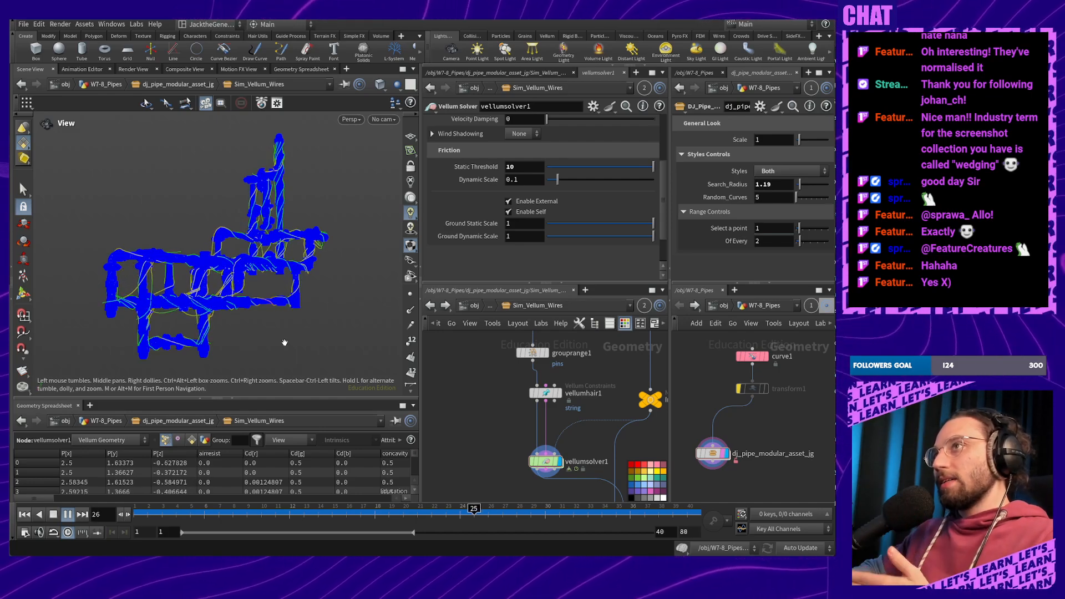
left_click(56, 515)
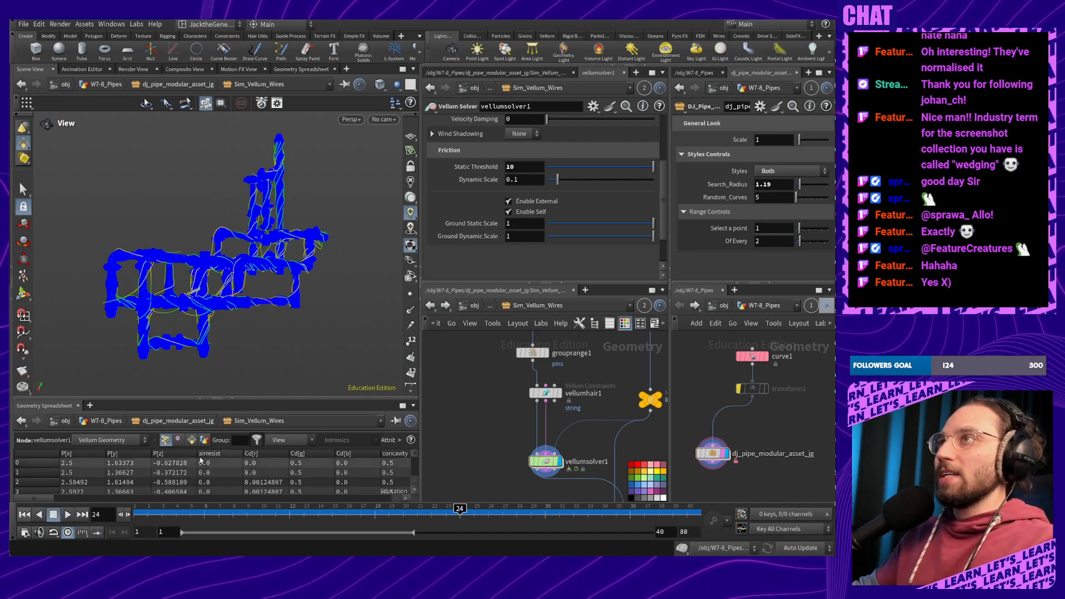
scroll(250, 245, "up", 10)
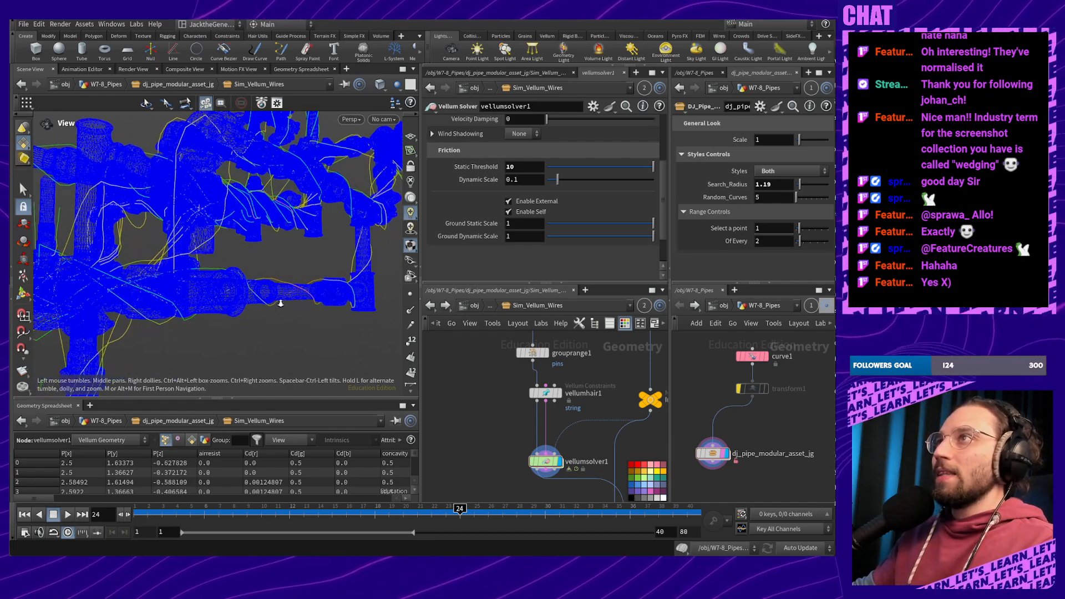
mouse_move(280, 303)
left_mouse_down()
mouse_move(276, 281)
mouse_move(222, 337)
mouse_move(200, 306)
mouse_move(293, 322)
mouse_move(239, 311)
mouse_move(231, 288)
mouse_move(194, 330)
mouse_move(231, 317)
mouse_move(206, 359)
mouse_move(264, 313)
left_mouse_up()
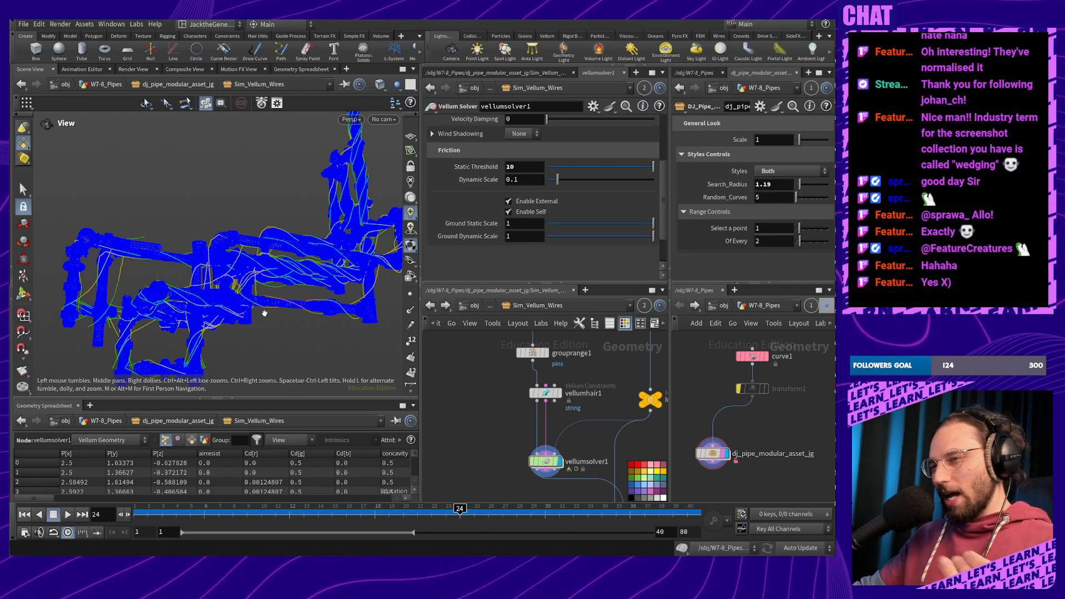
left_click_drag(265, 314, 347, 206)
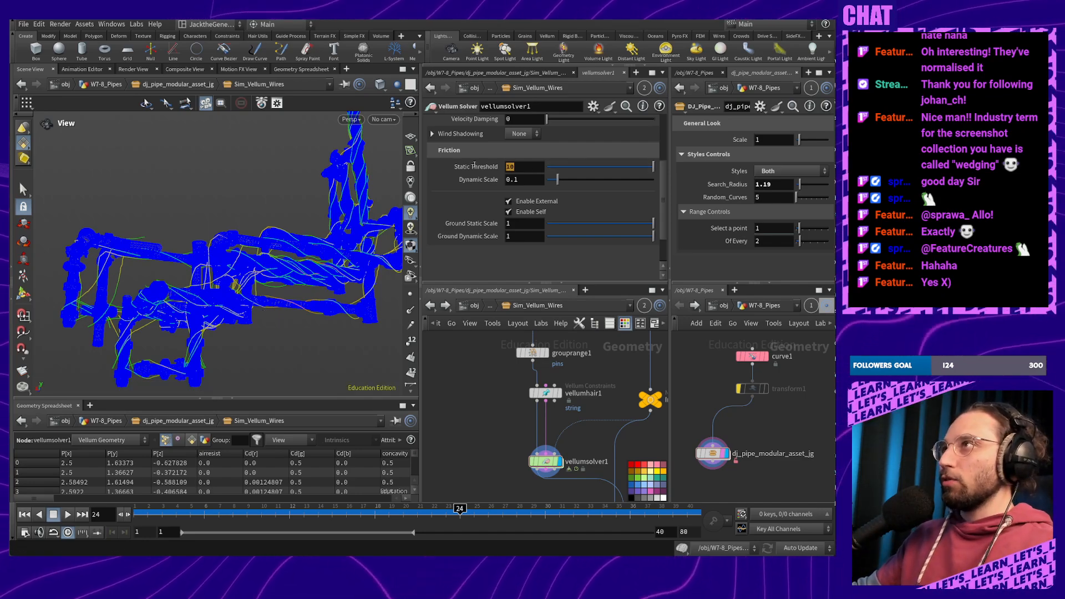
Set the friction Static Threshold of vellumsolver1 to 0 and play the simulation from frame 1 to check the wires
type("0")
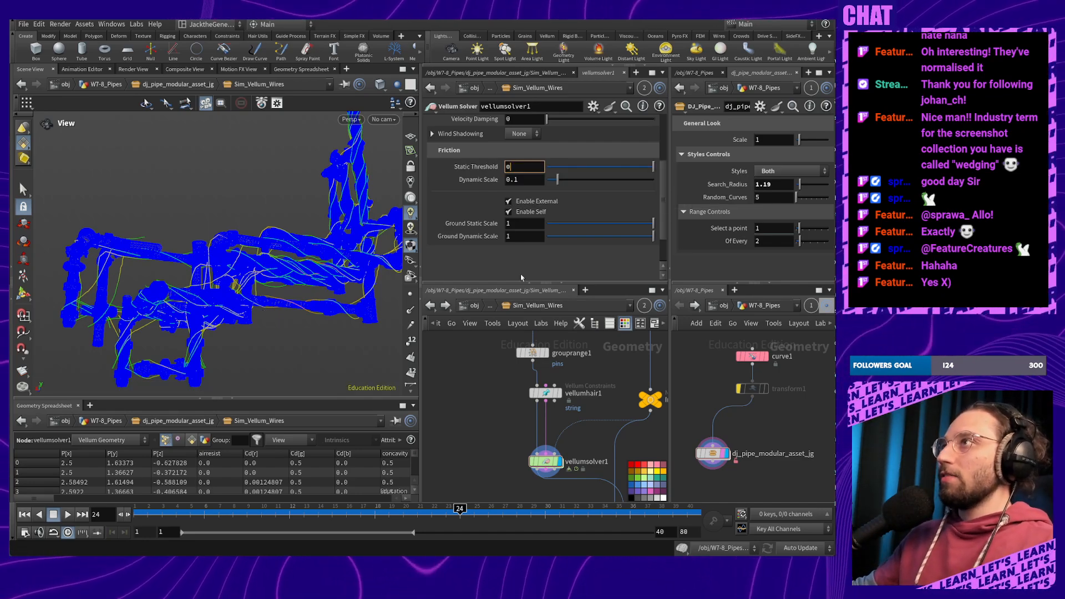
key("Return")
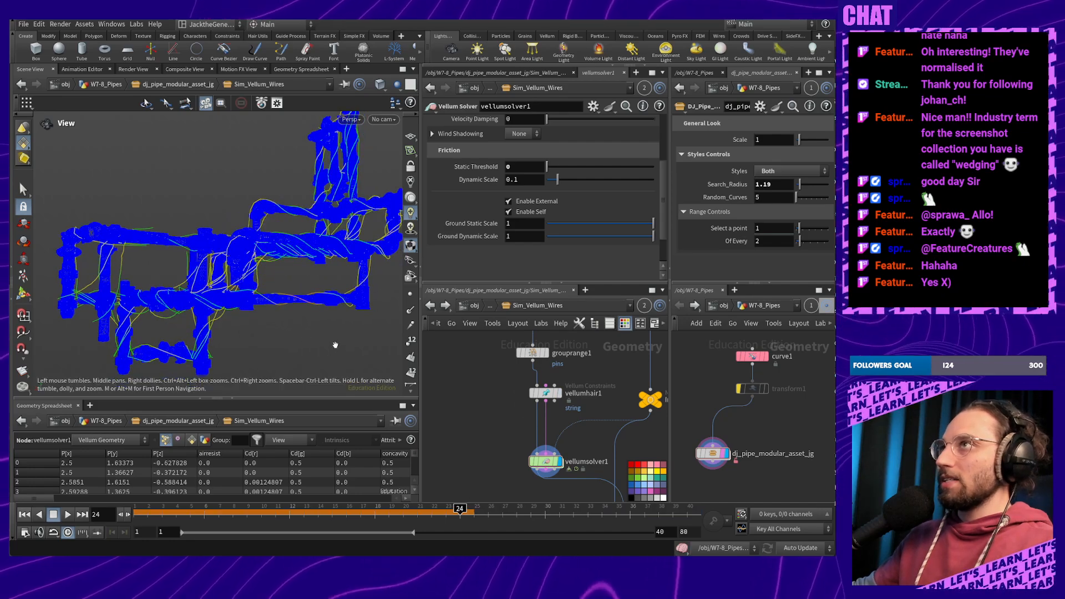
left_click_drag(460, 509, 11, 529)
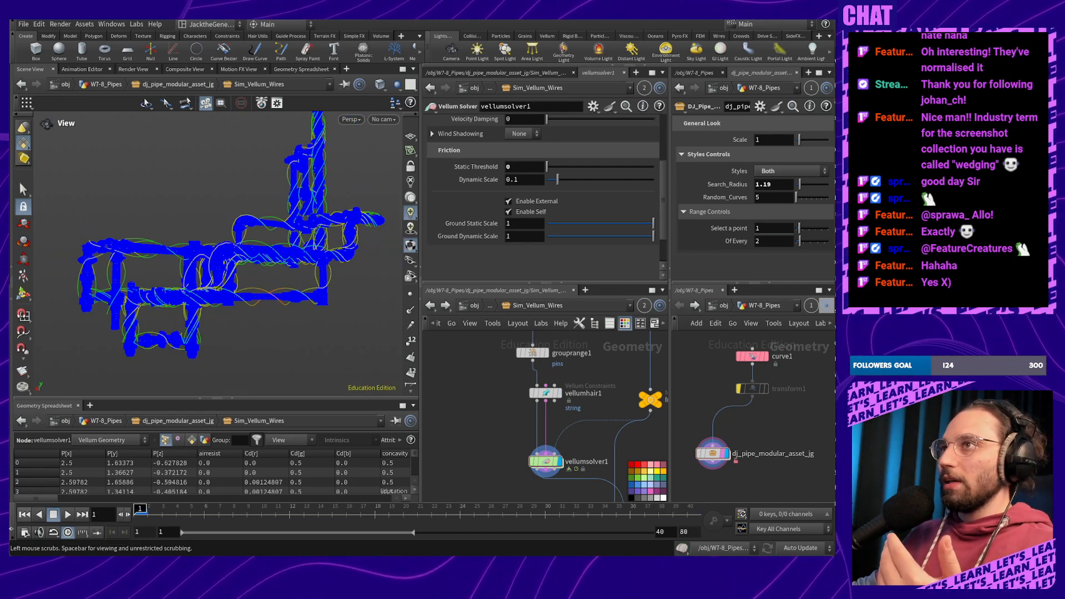
left_click(68, 515)
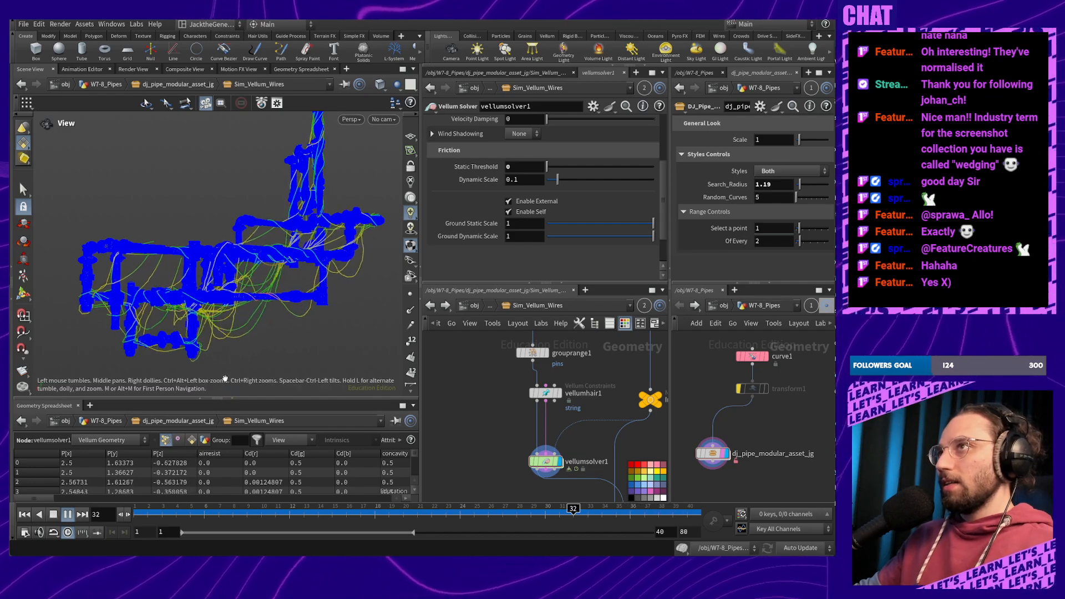
left_click_drag(307, 321, 238, 336)
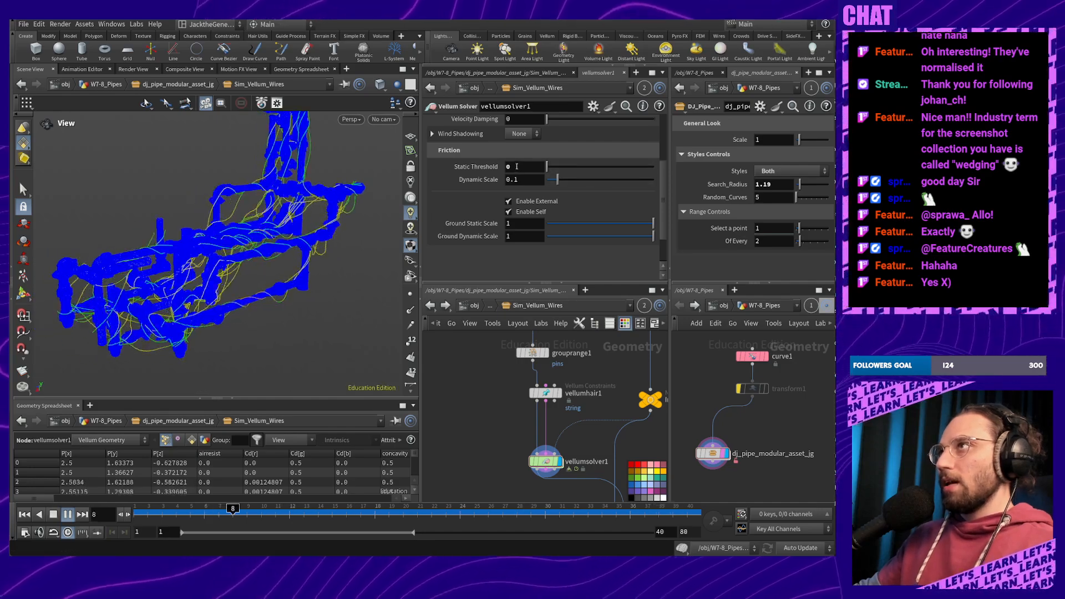
Set the friction Static Threshold to 1 and replay the simulation, inspecting how the wires hang from another angle
left_click_drag(518, 167, 468, 174)
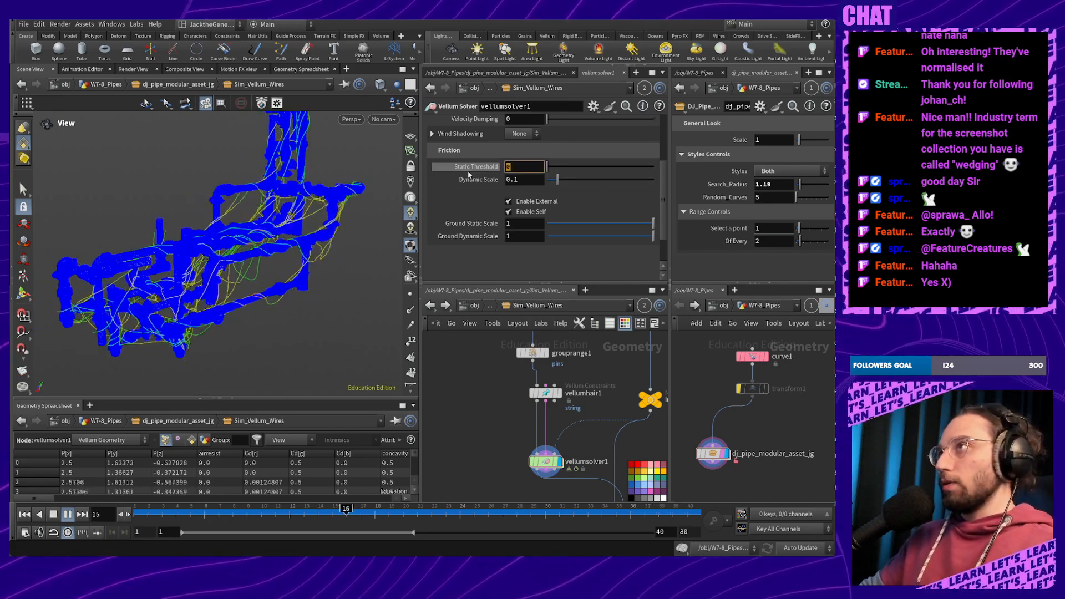
type("1")
key("Return")
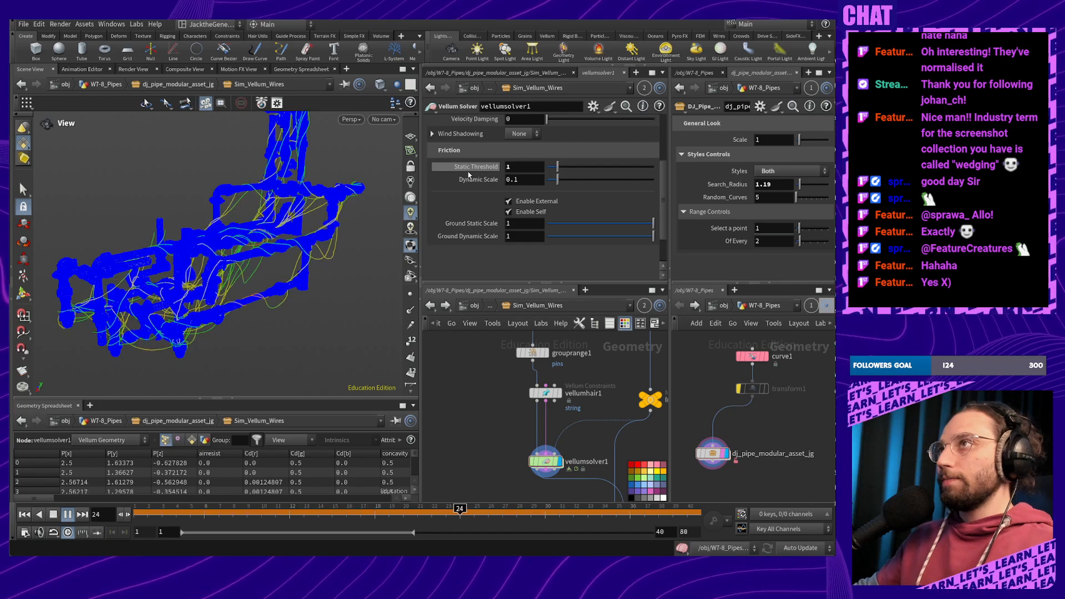
left_click(54, 514)
left_click(66, 516)
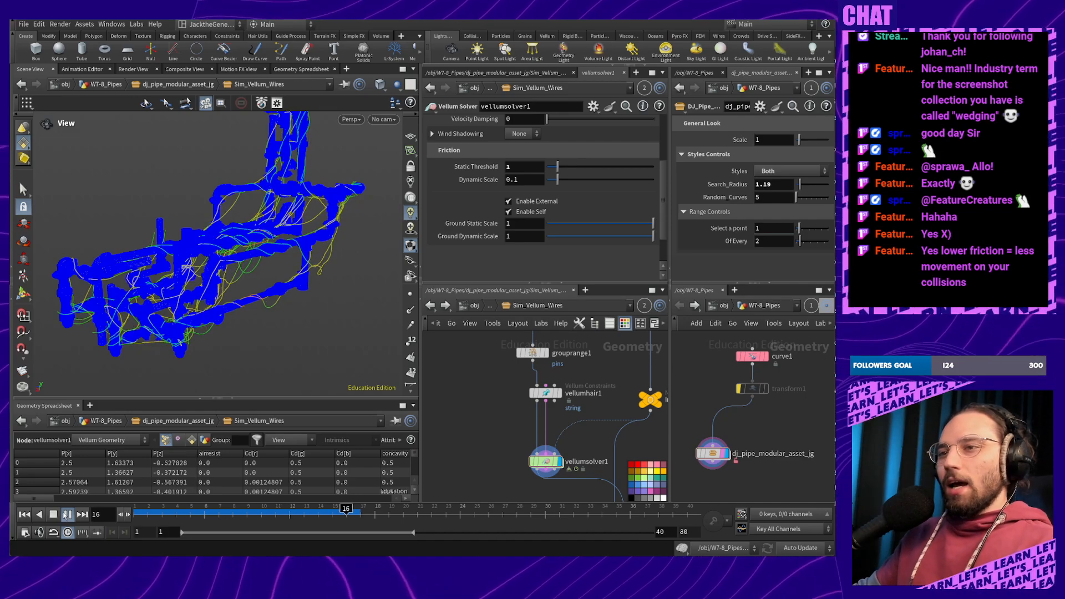
left_click(53, 515)
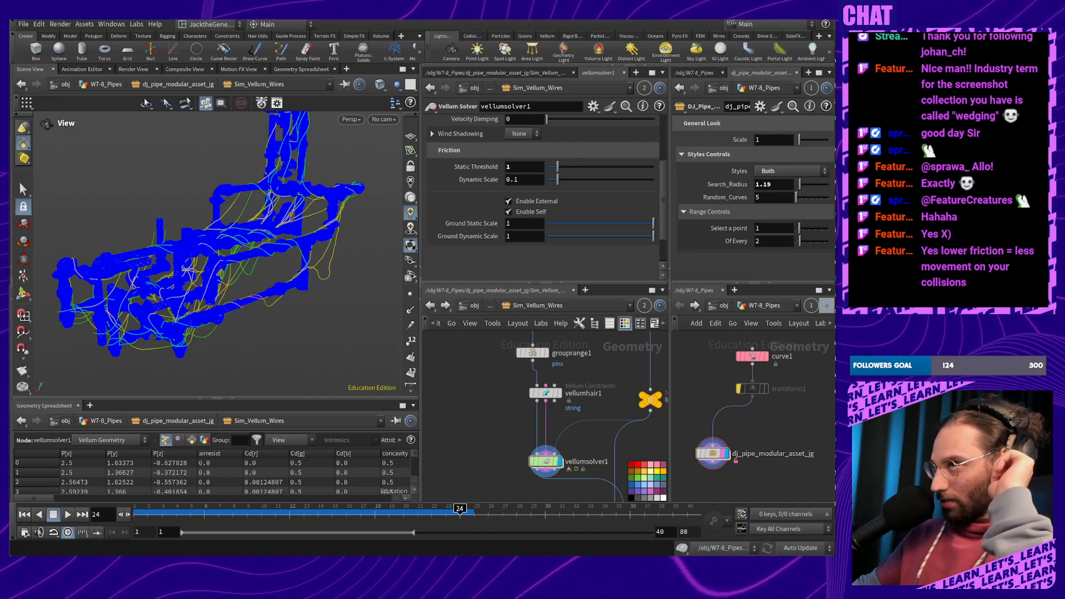
left_click(68, 514)
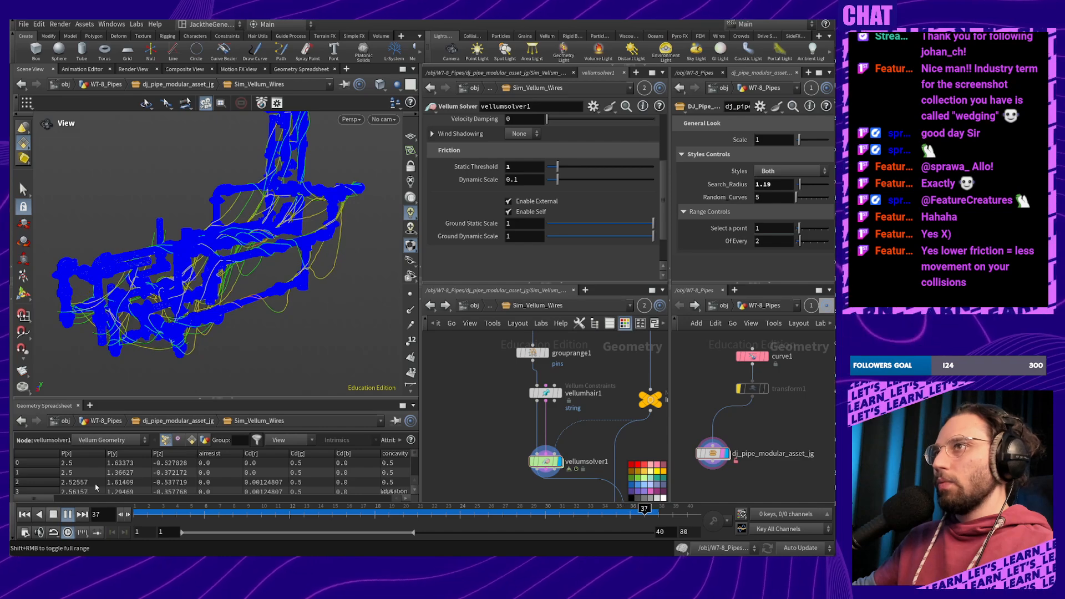
left_click(55, 516)
left_click_drag(226, 325, 235, 281)
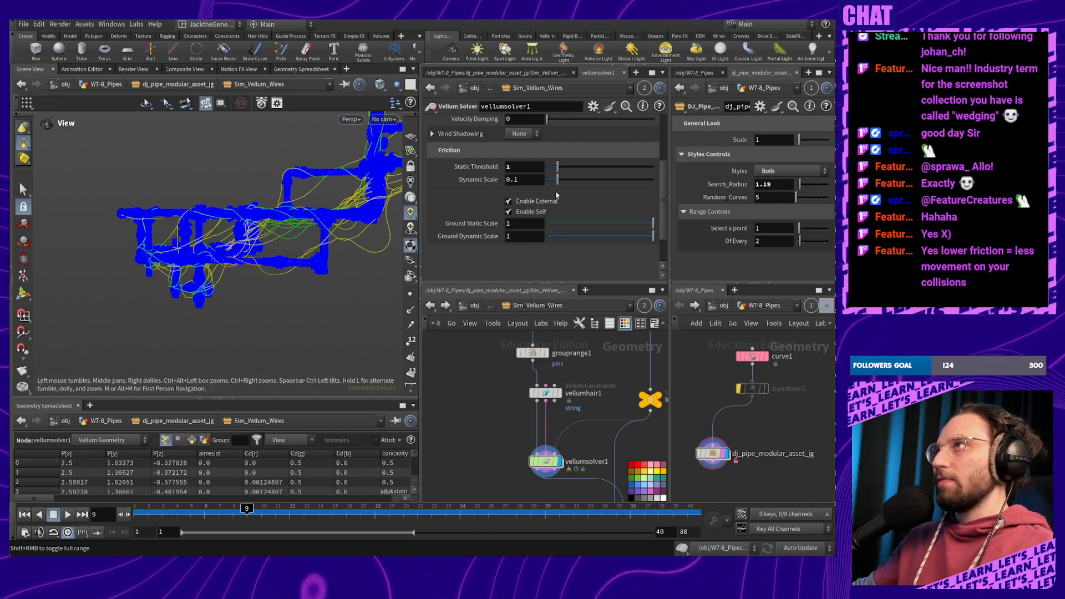
Set the friction Static Threshold to 1.5 and play the simulation from frame 1 with the whole pipe assembly in view
left_click(525, 166)
type(".5")
key("Return")
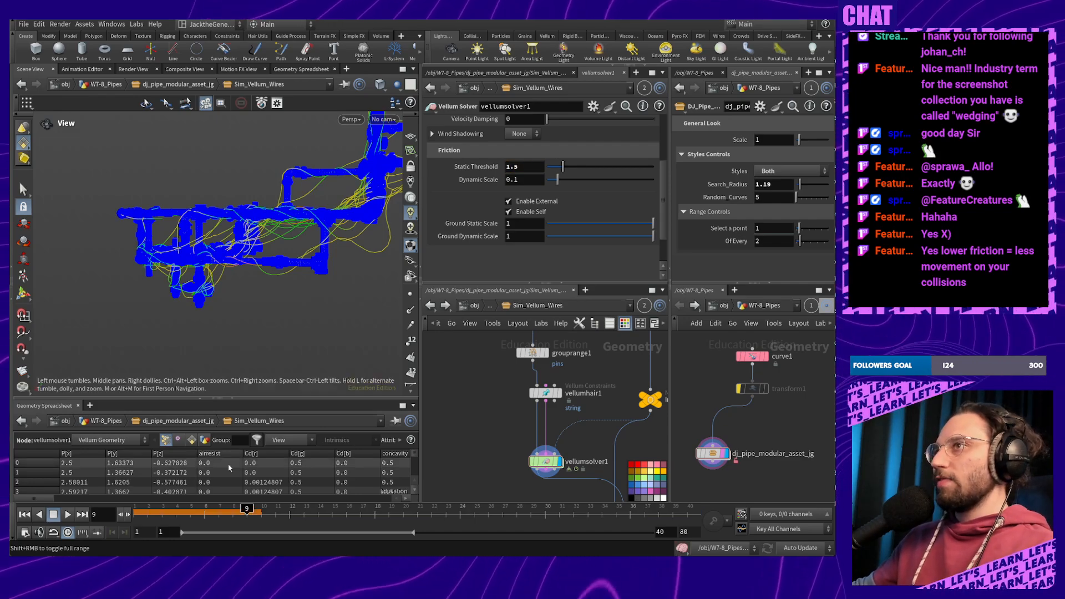
left_click_drag(245, 513, 139, 513)
left_click_drag(128, 384, 240, 347)
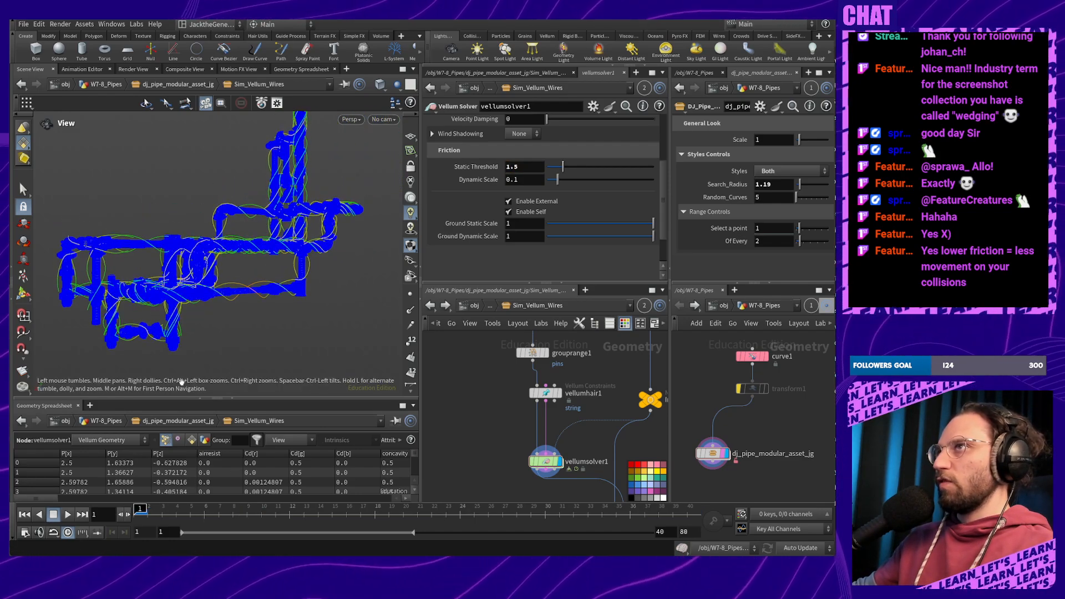
left_click(68, 514)
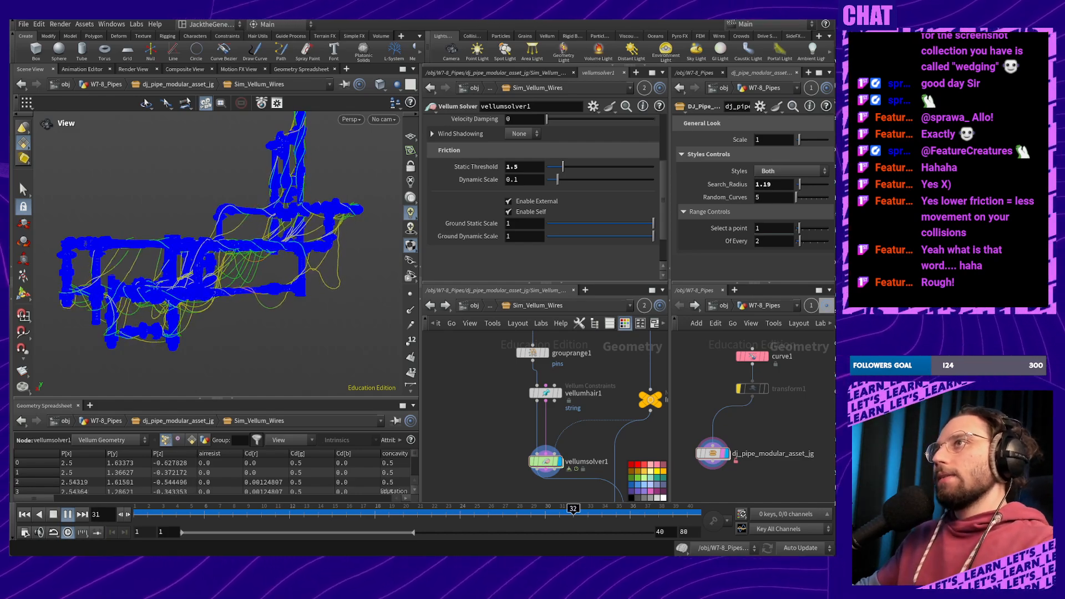
left_click(59, 515)
Set the friction Static Threshold to 3.5, replay the simulation, and inspect the draped wires from several angles
double_click(517, 172)
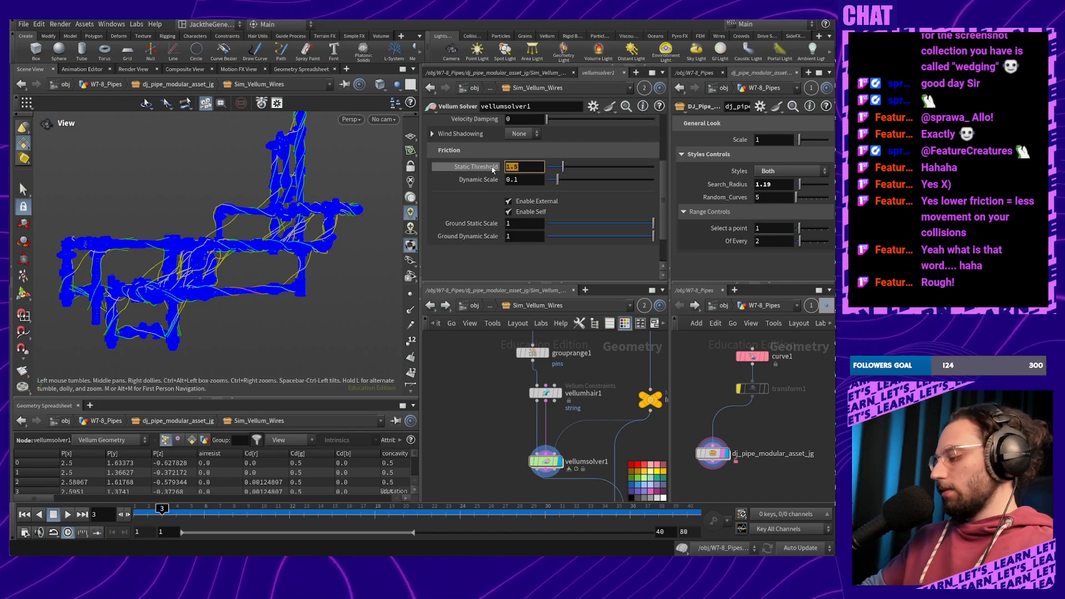
type("3.5")
key("Return")
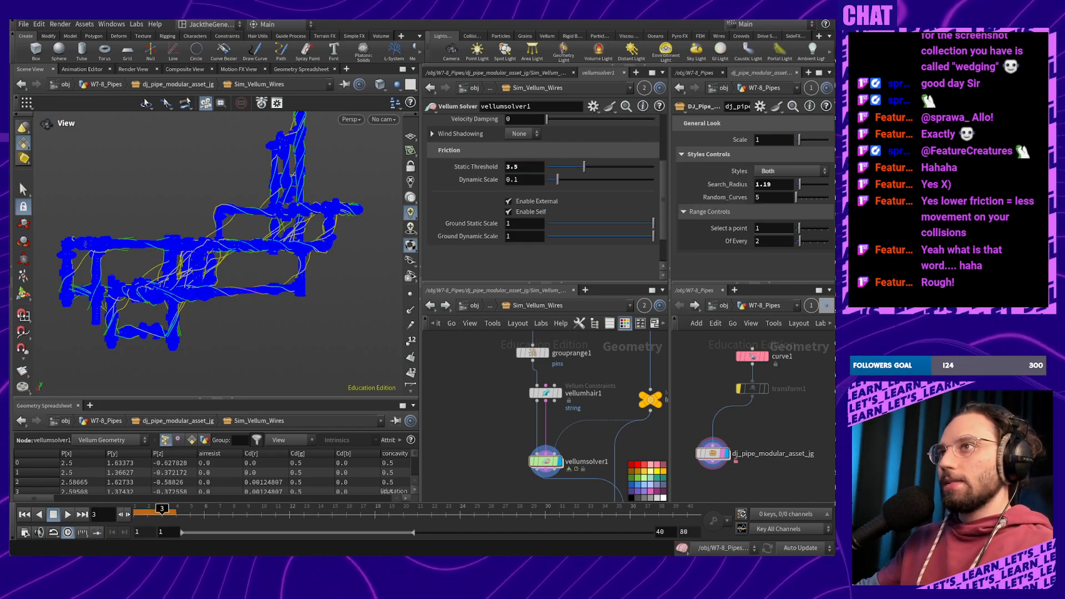
left_click(68, 516)
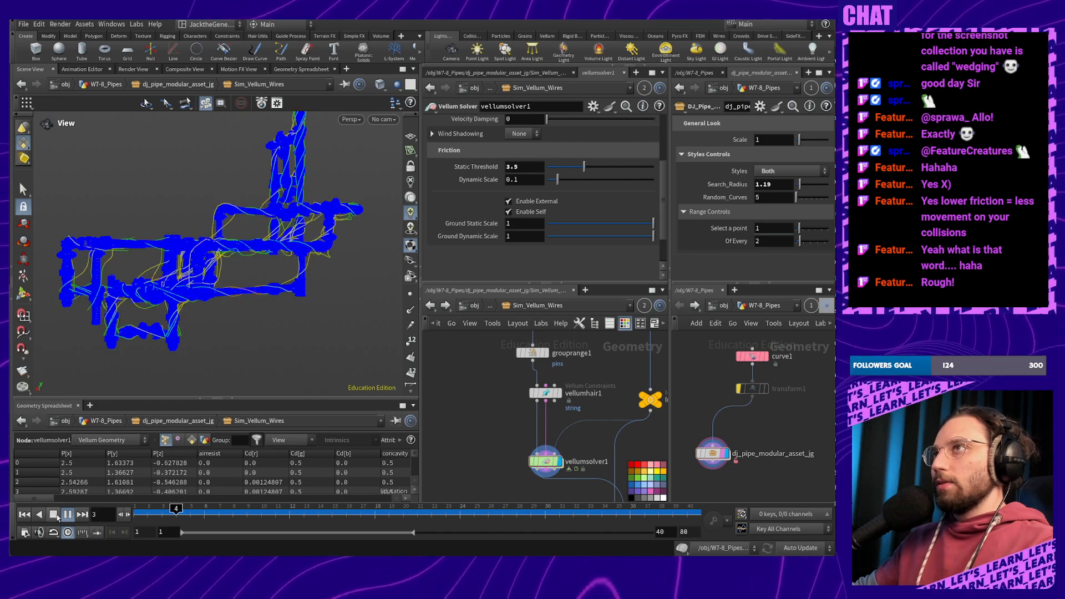
left_click_drag(172, 308, 152, 328)
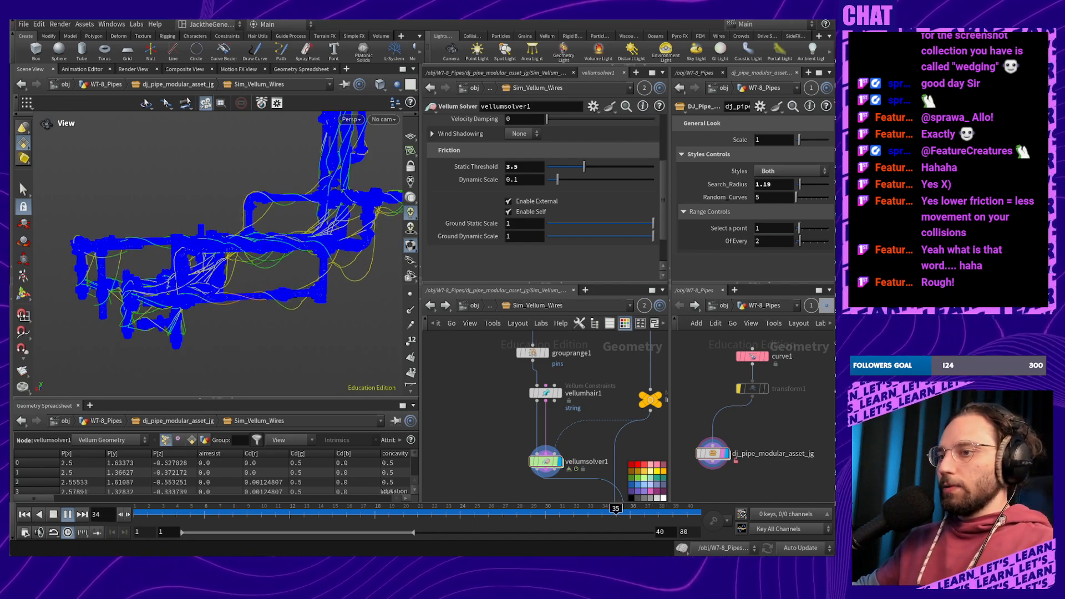
middle_click_drag(318, 235, 294, 194)
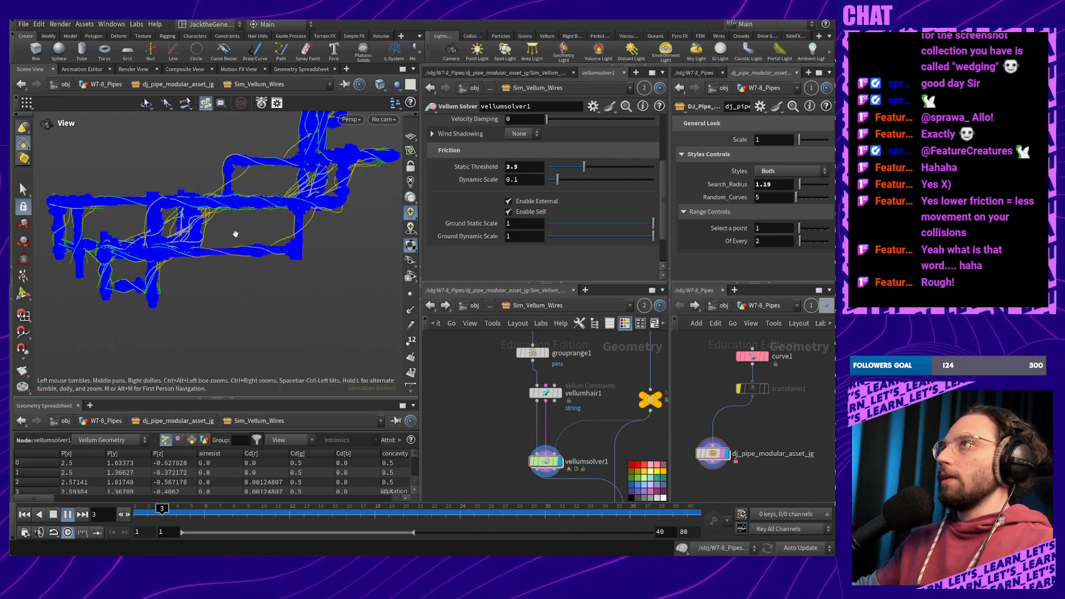
left_click(56, 514)
left_click_drag(354, 207, 277, 265)
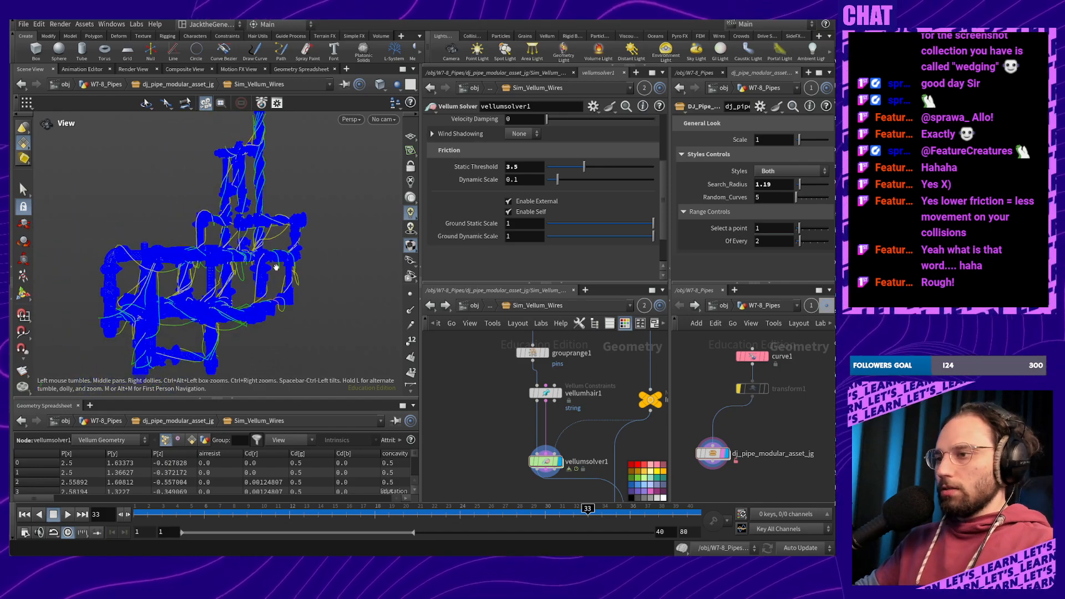